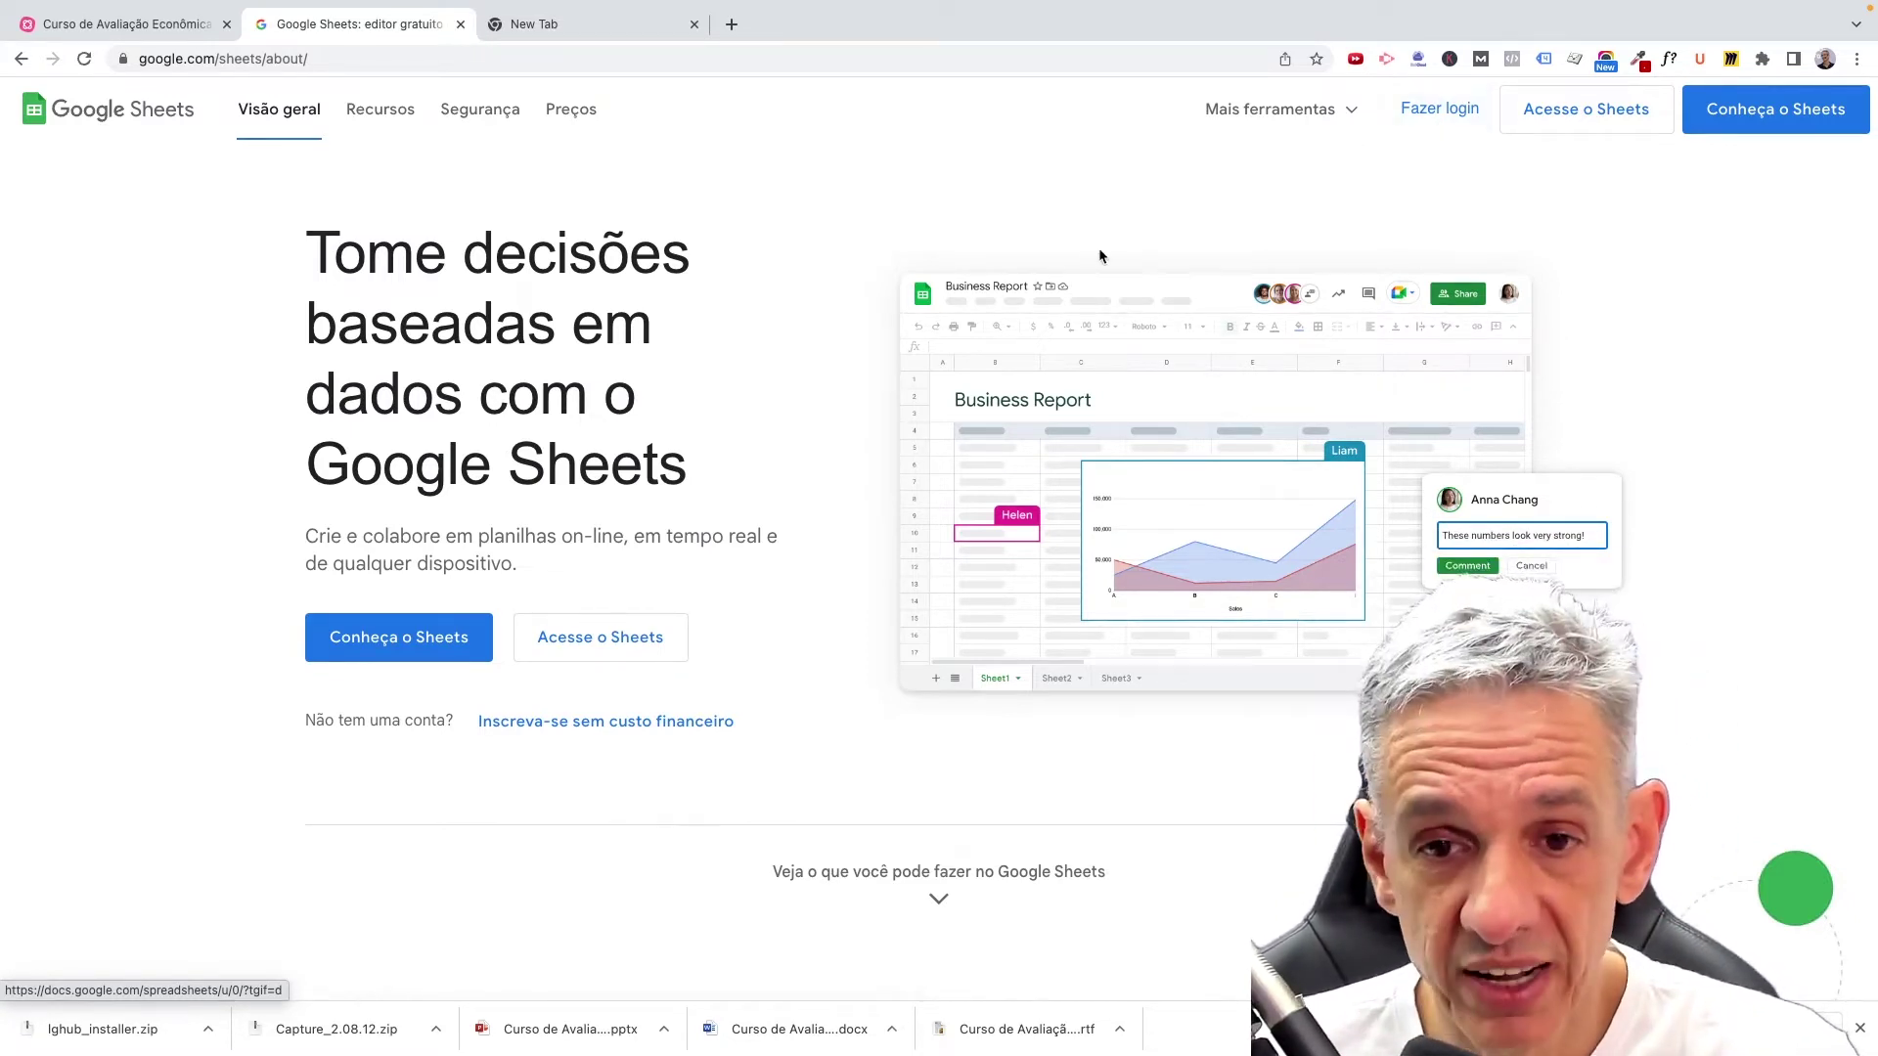
Create a blank spreadsheet and title it Aula#09AEP#05Parte#02-Exemplo1.19.
{"action": "left_click", "coordinate": [604, 642]}
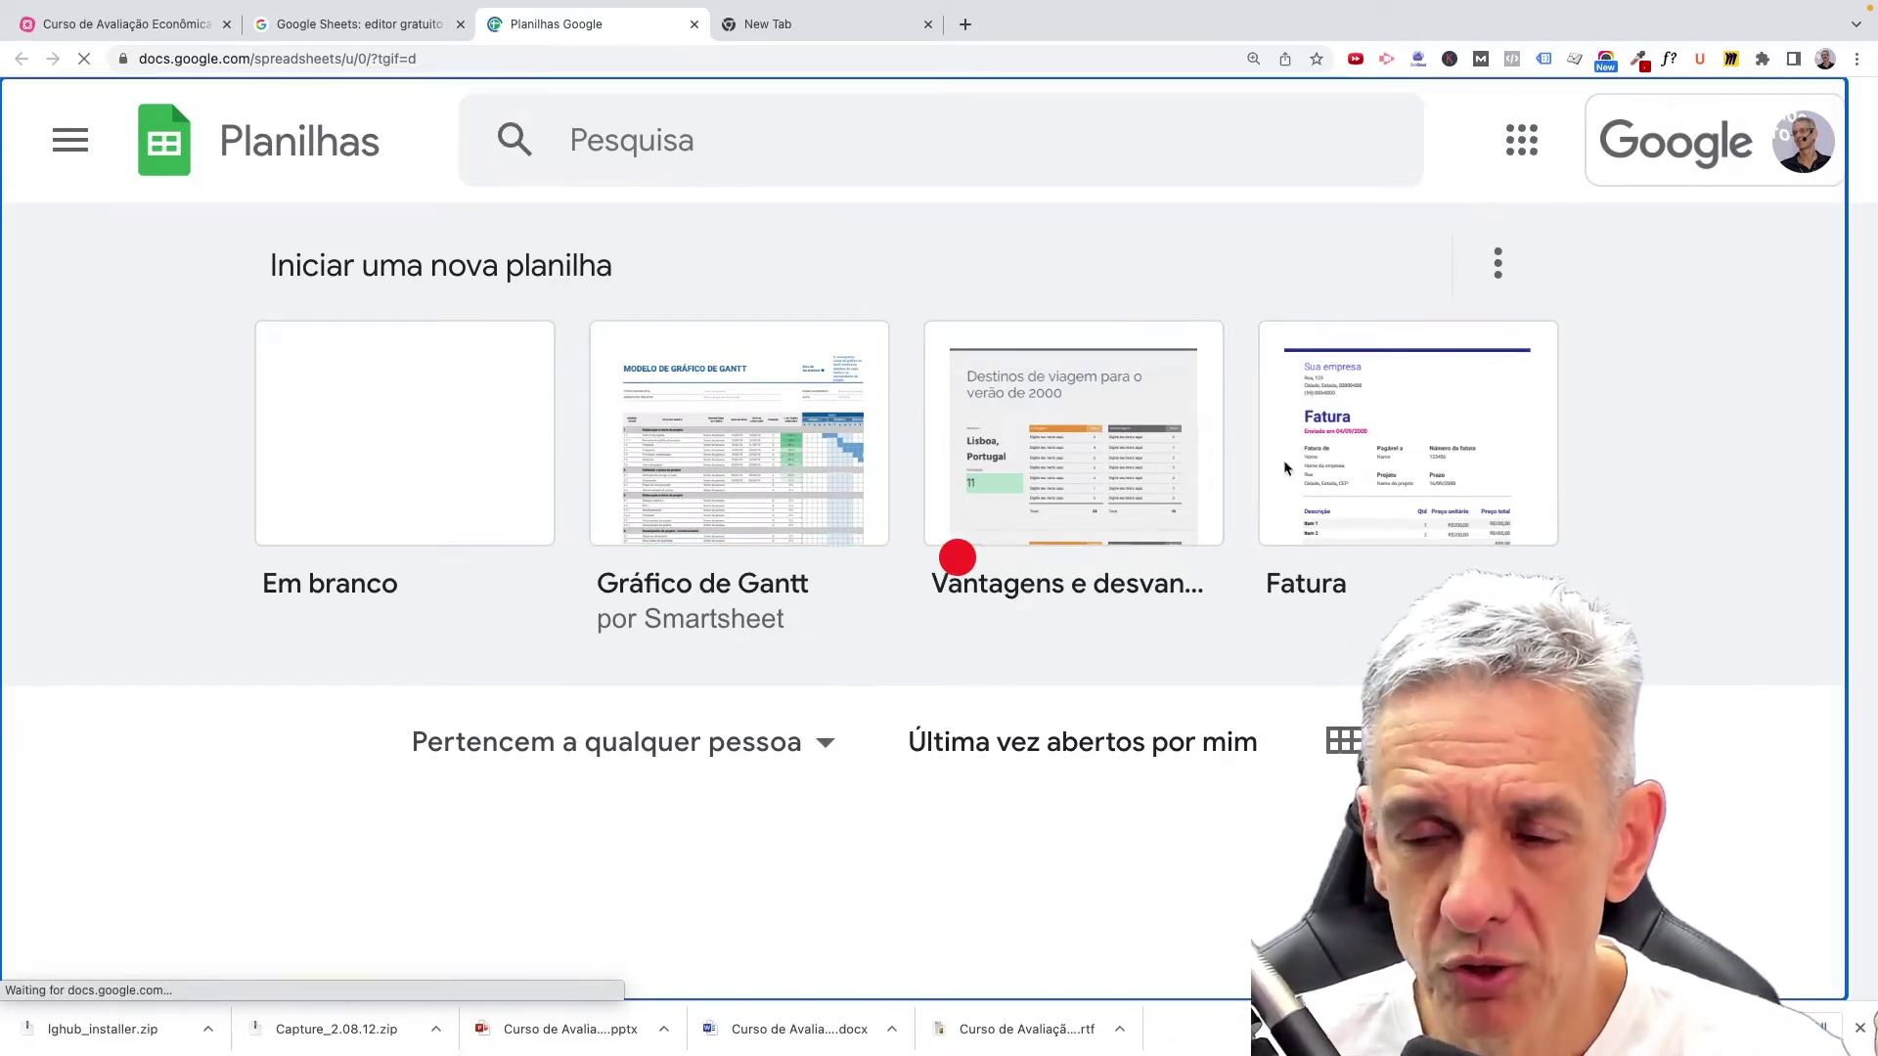
{"action": "left_click", "coordinate": [982, 461]}
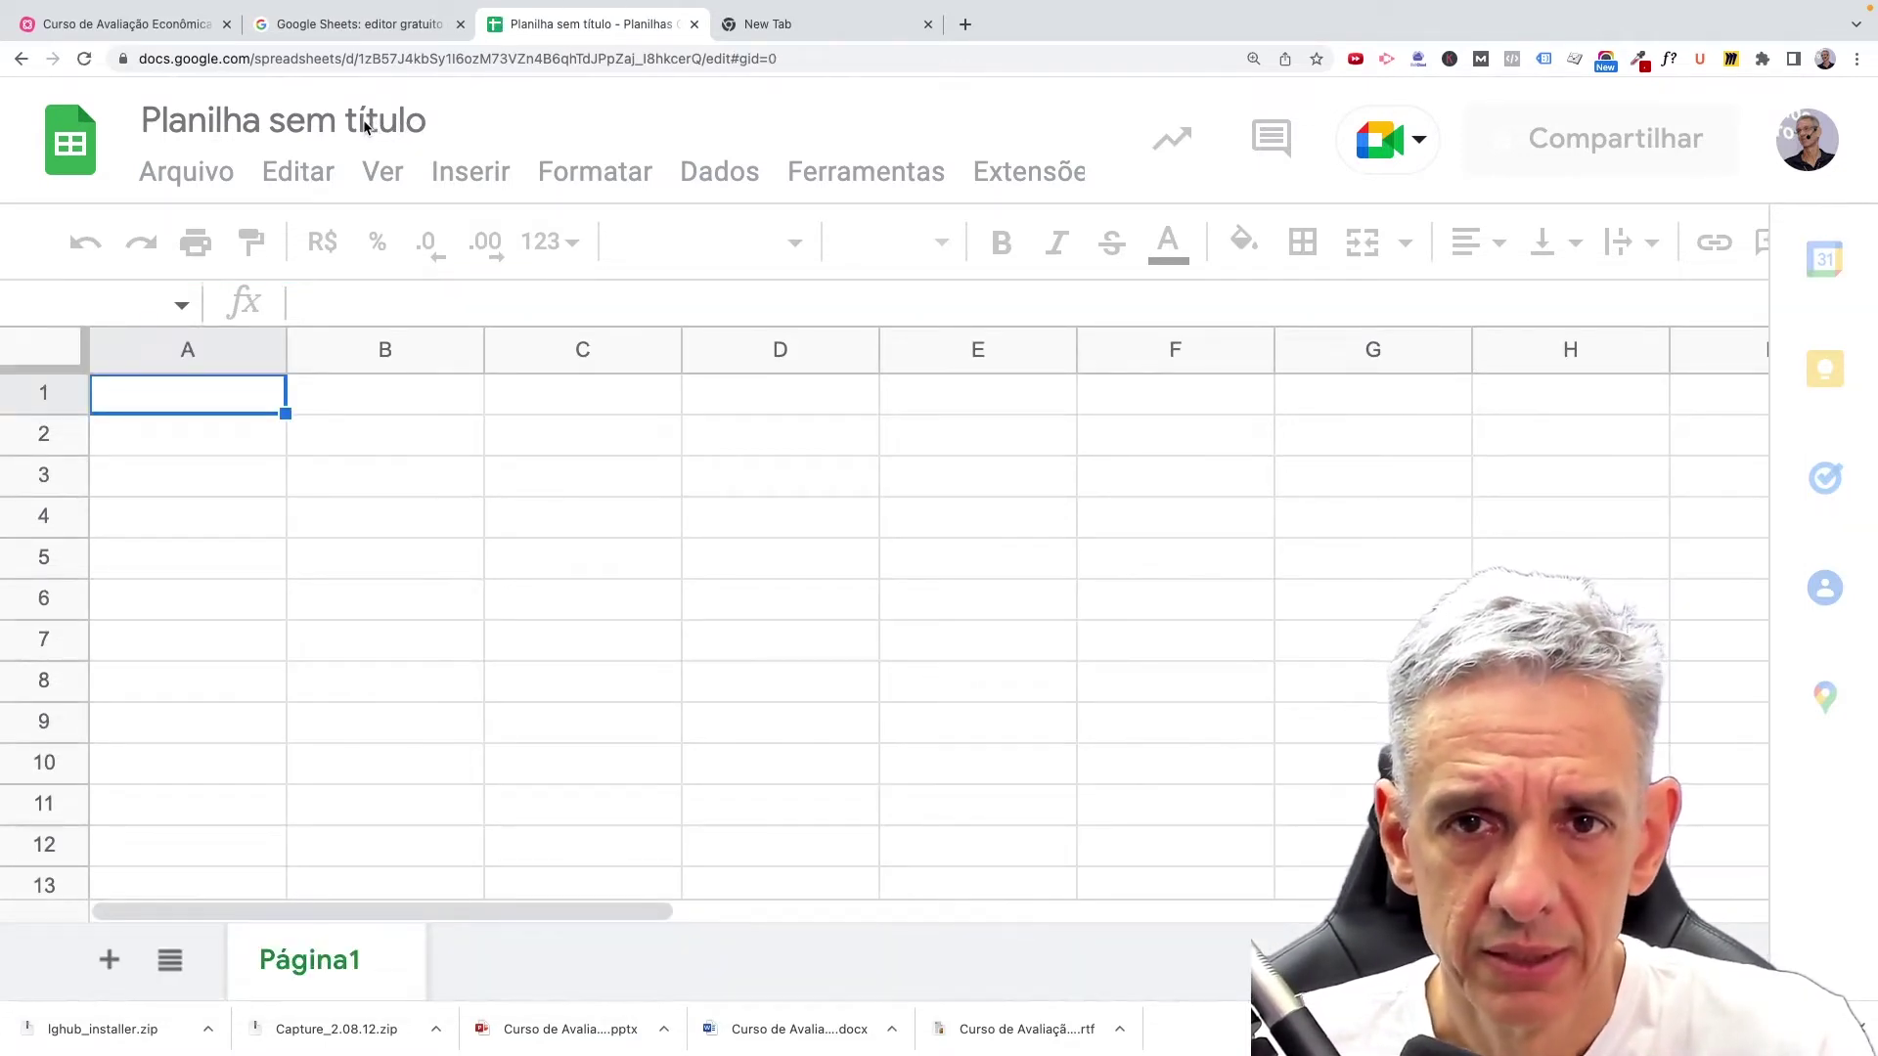
{"action": "double_click", "coordinate": [373, 128]}
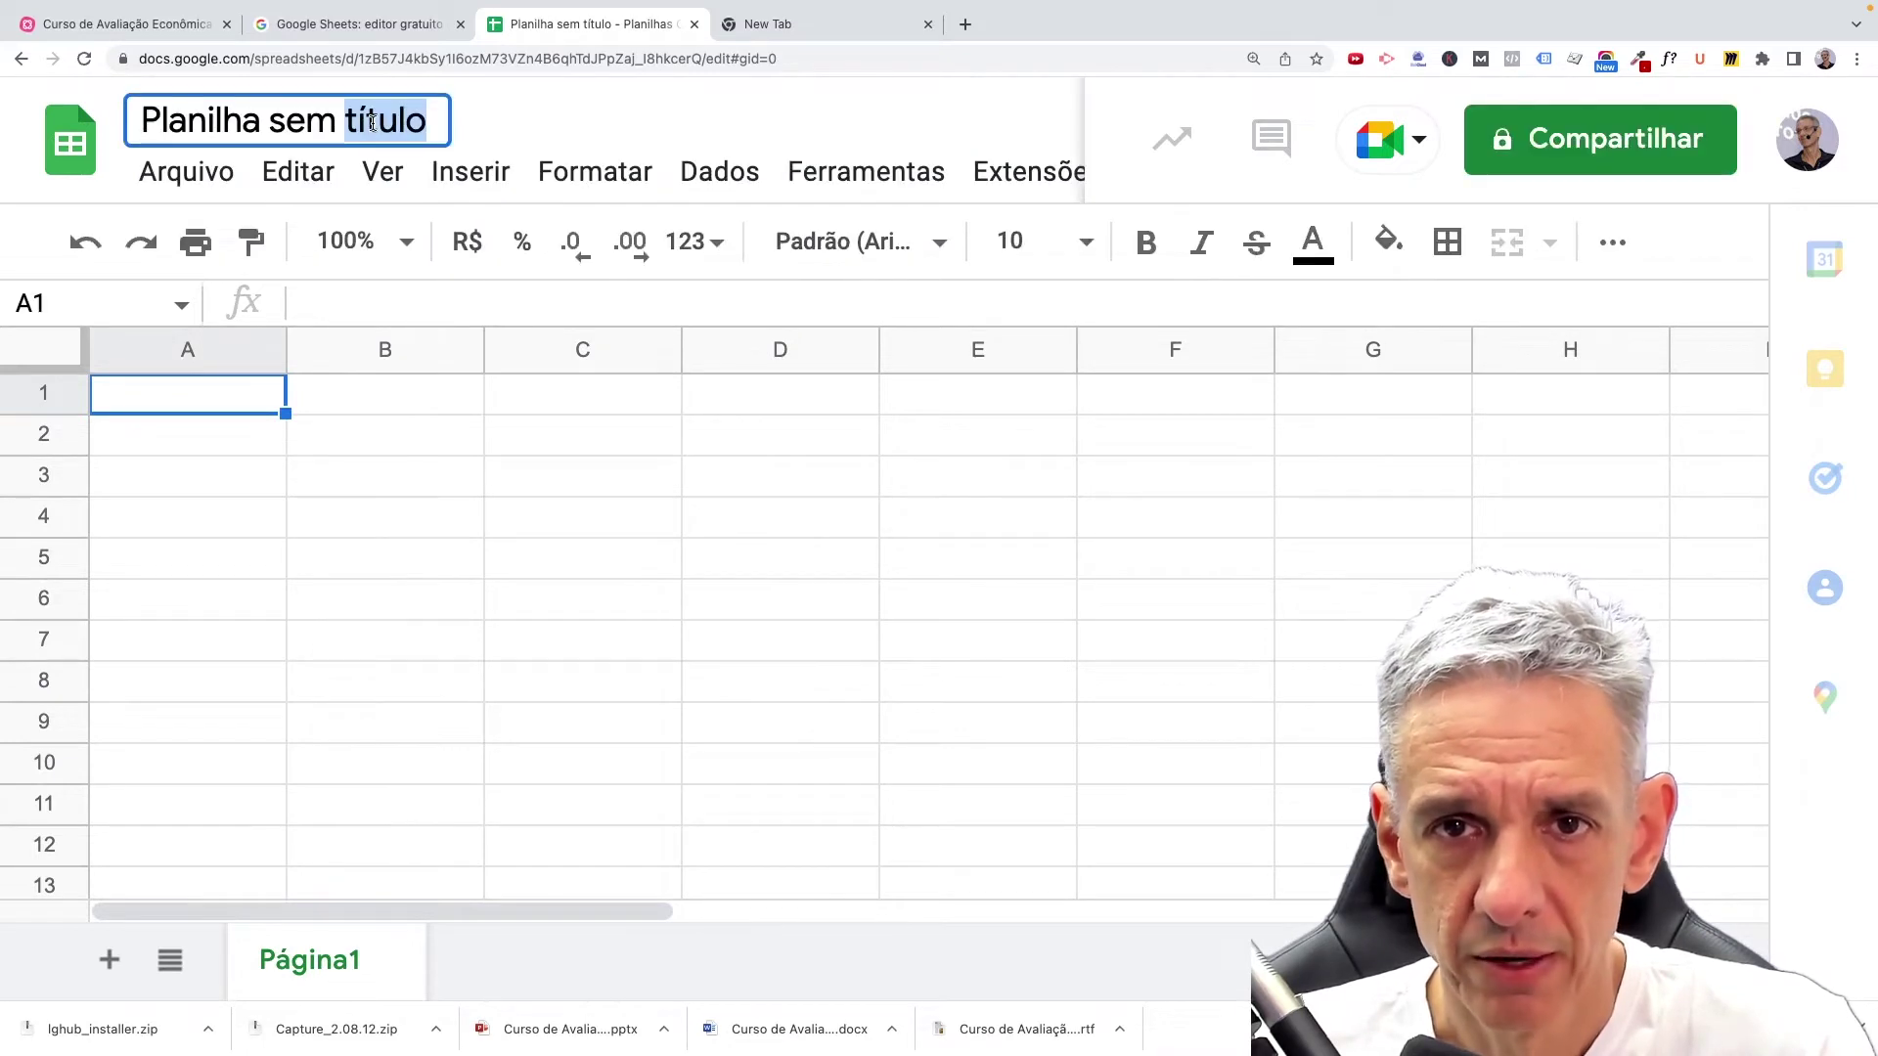
{"action": "triple_click", "coordinate": [428, 121]}
{"action": "left_click", "coordinate": [428, 121]}
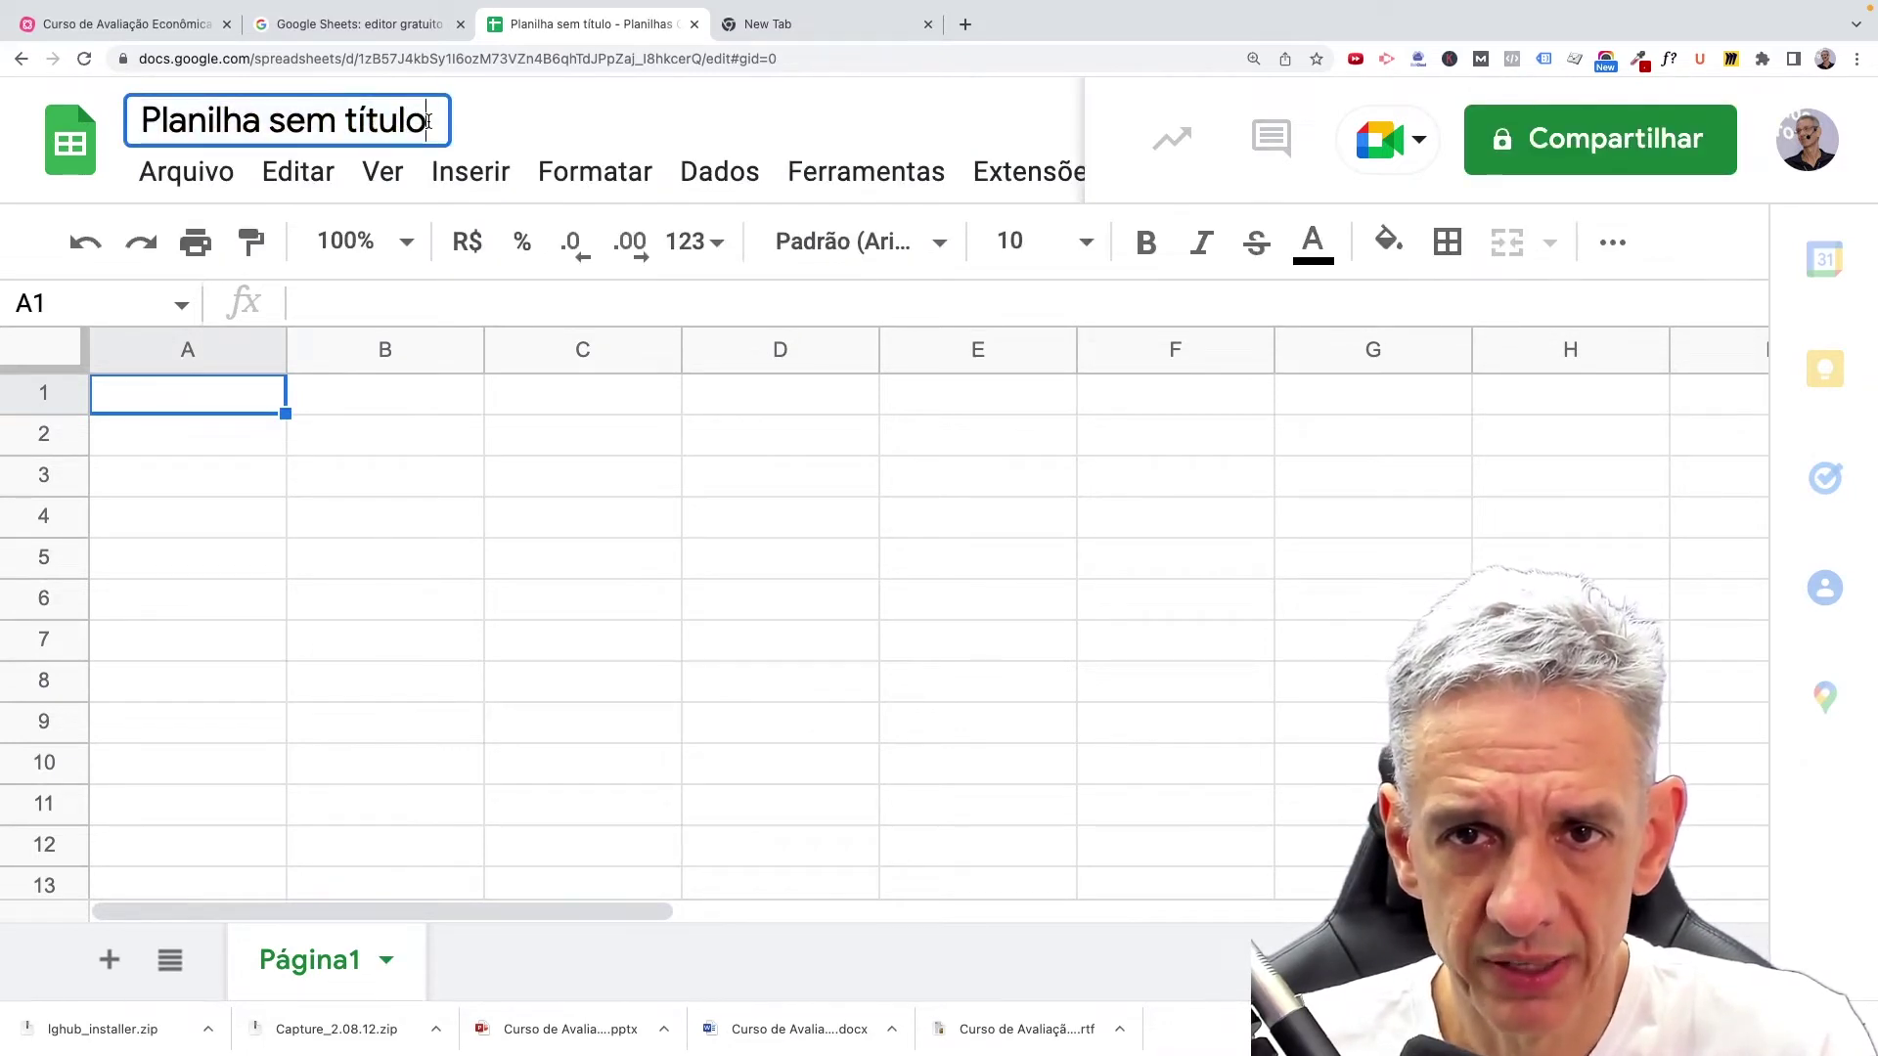
{"action": "left_click_drag", "start_coordinate": [429, 121], "coordinate": [108, 114]}
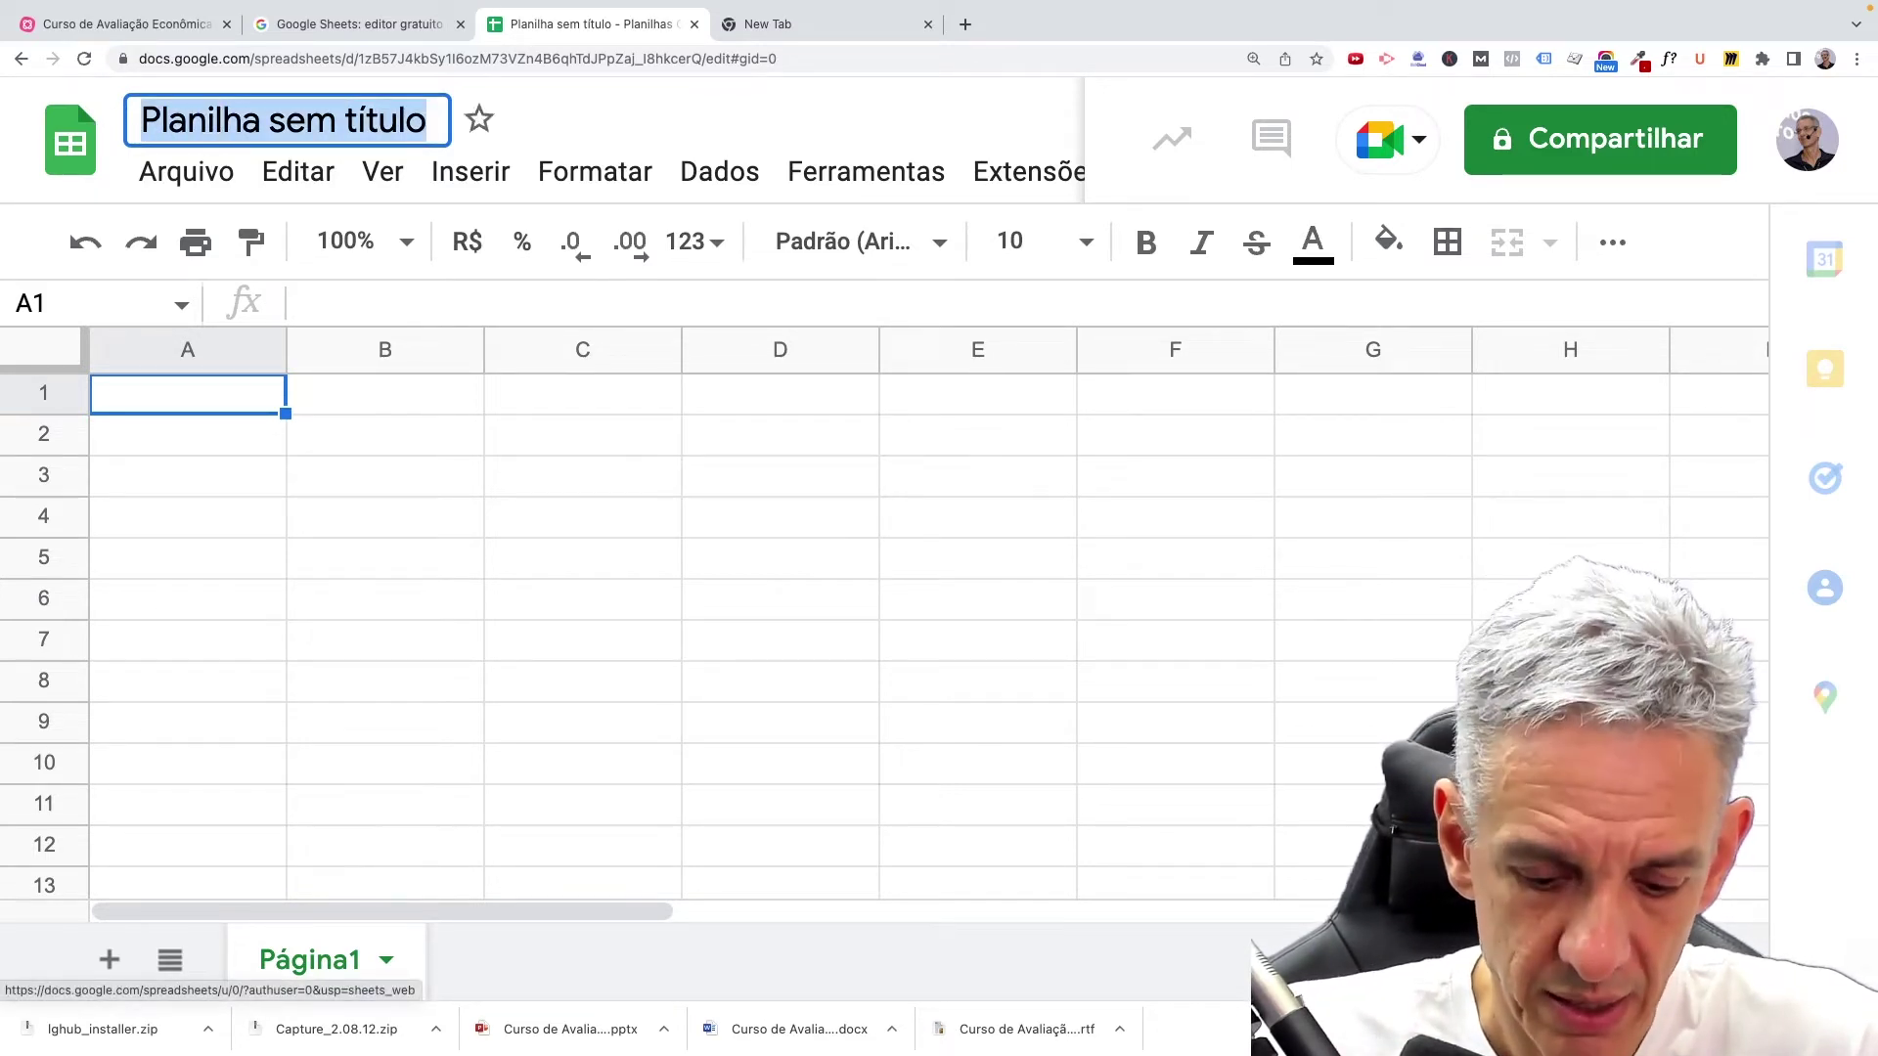
{"action": "type", "text": "Aula#0"}
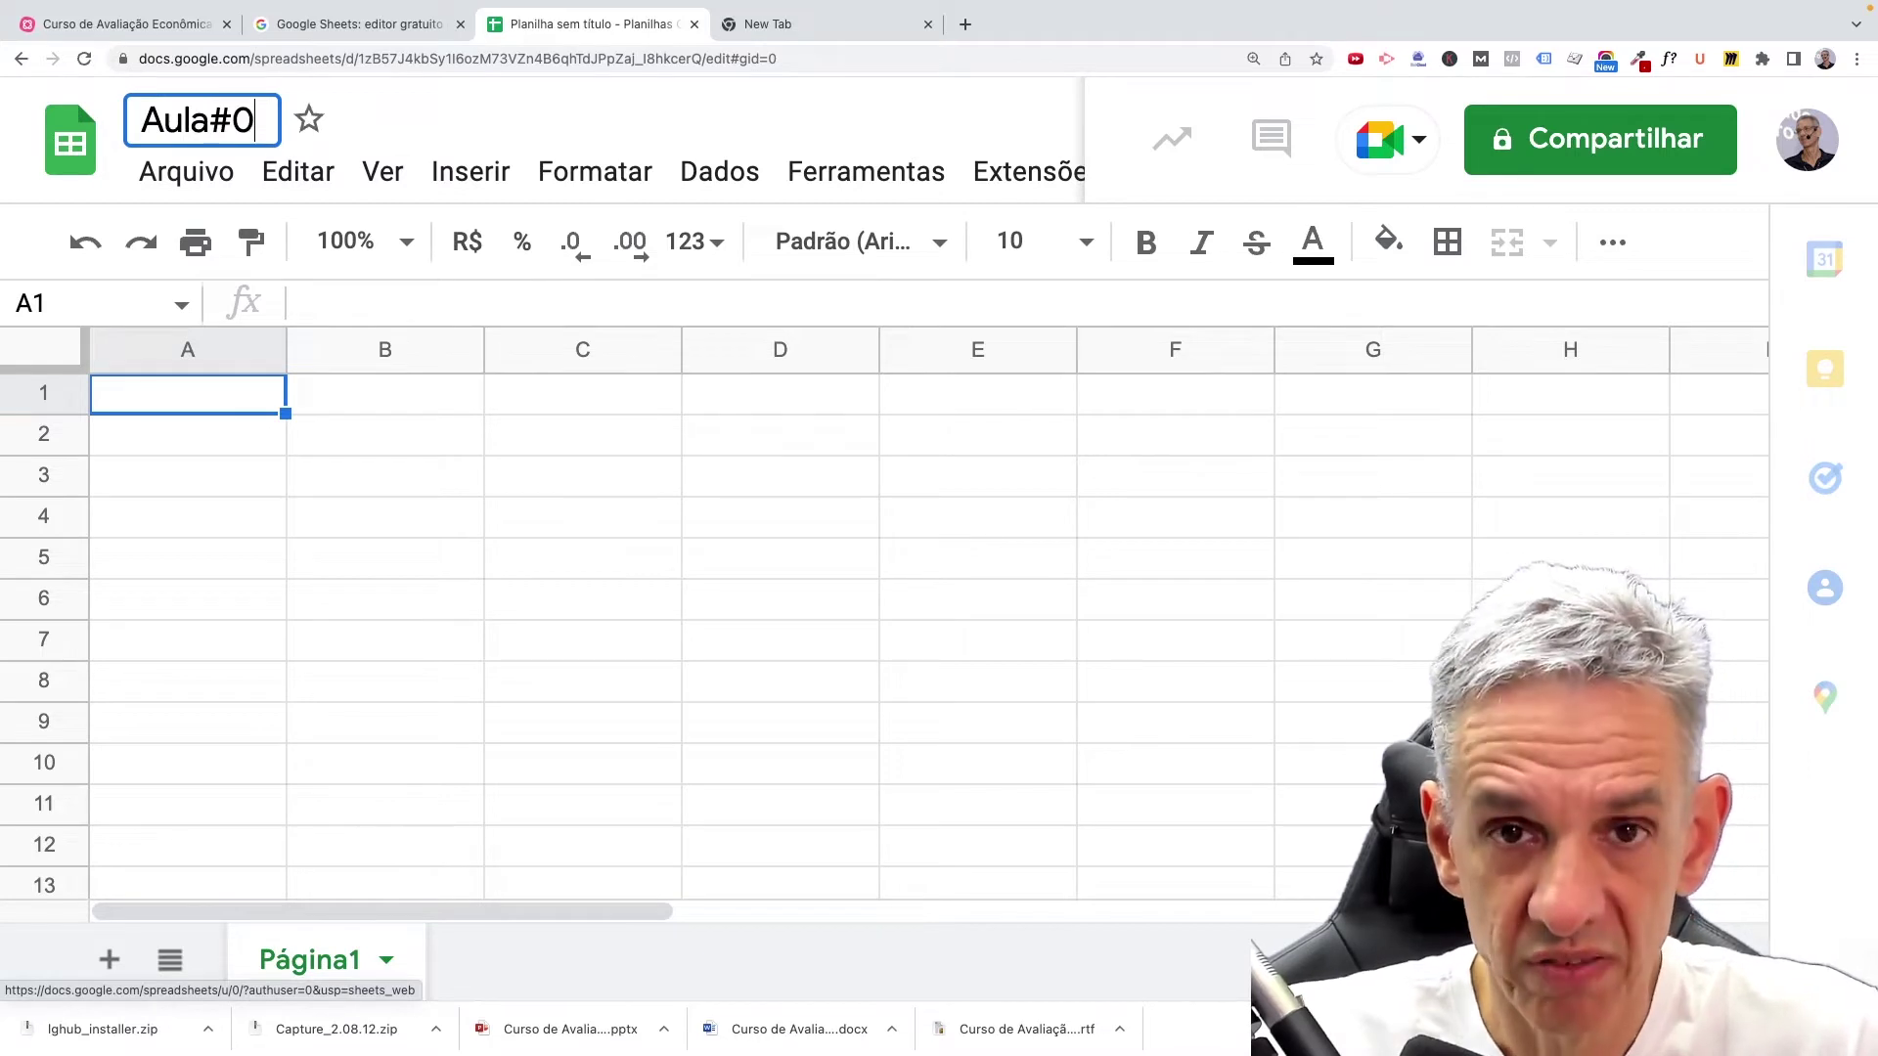
{"action": "type", "text": "9"}
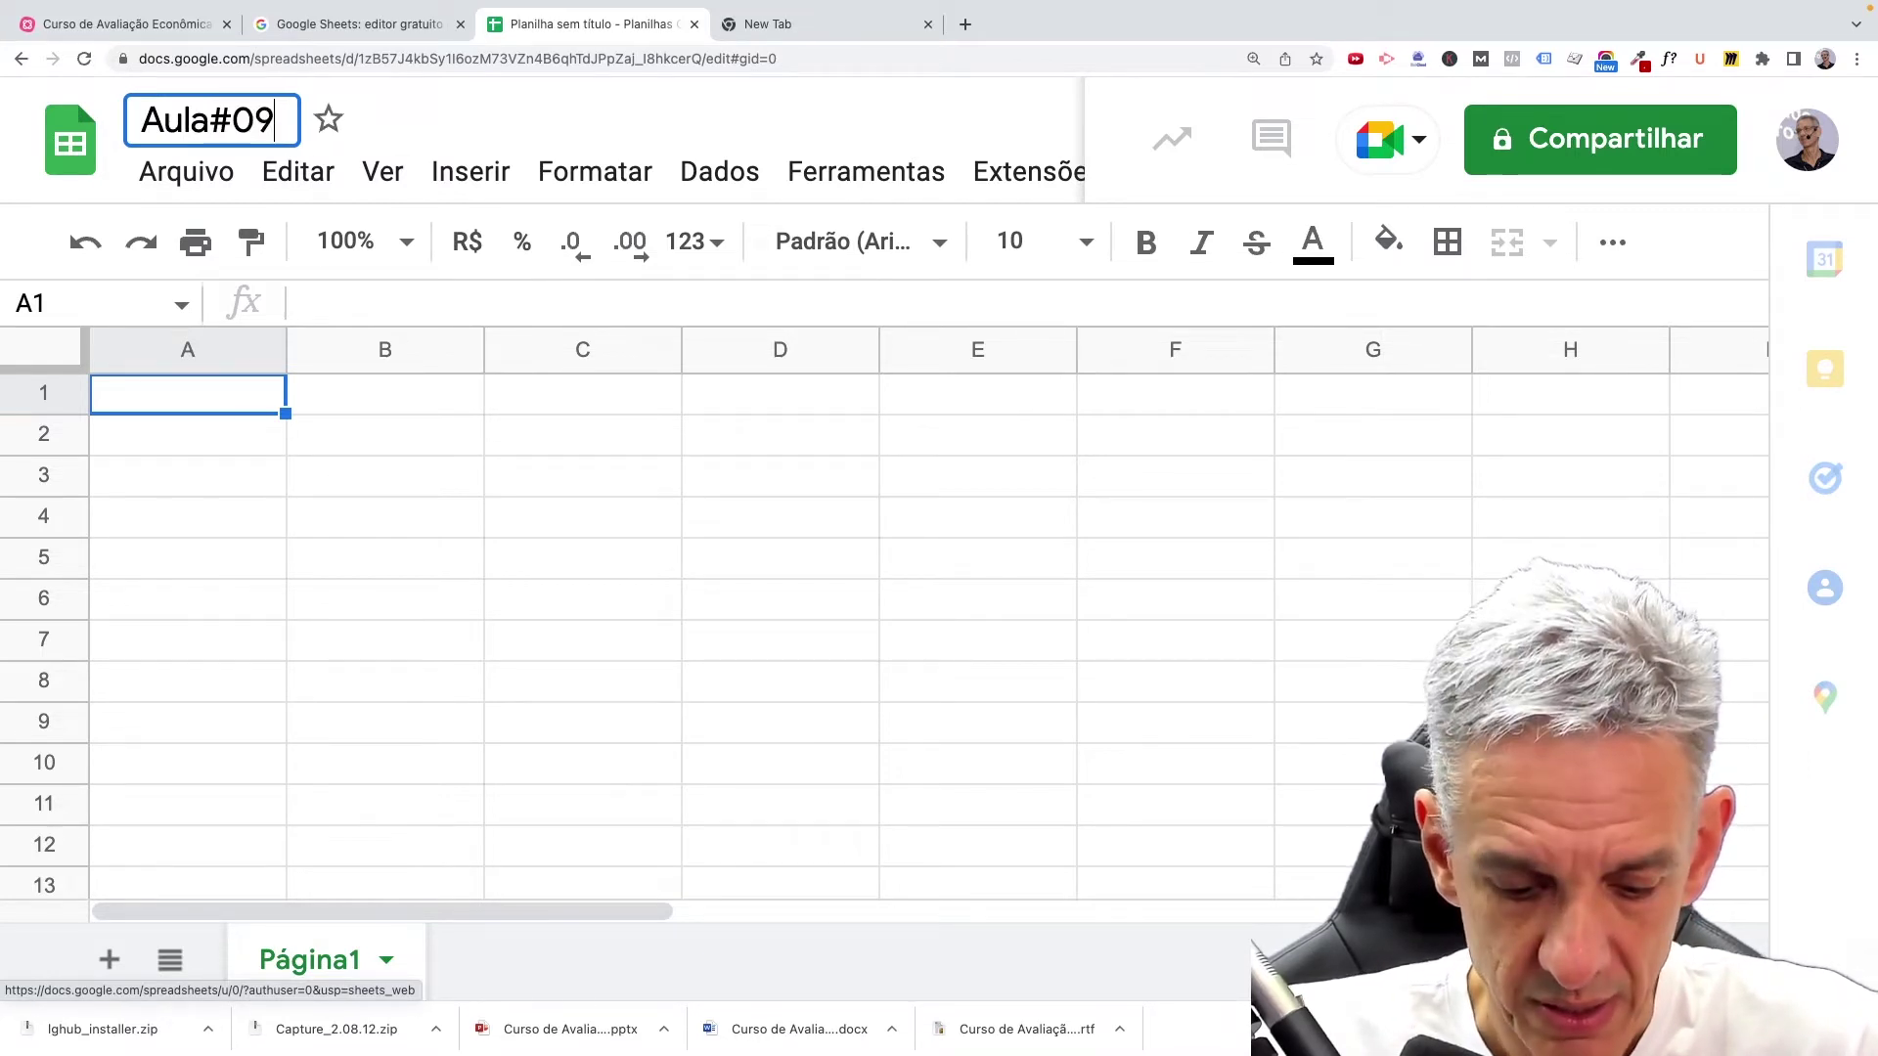
{"action": "type", "text": "AEP"}
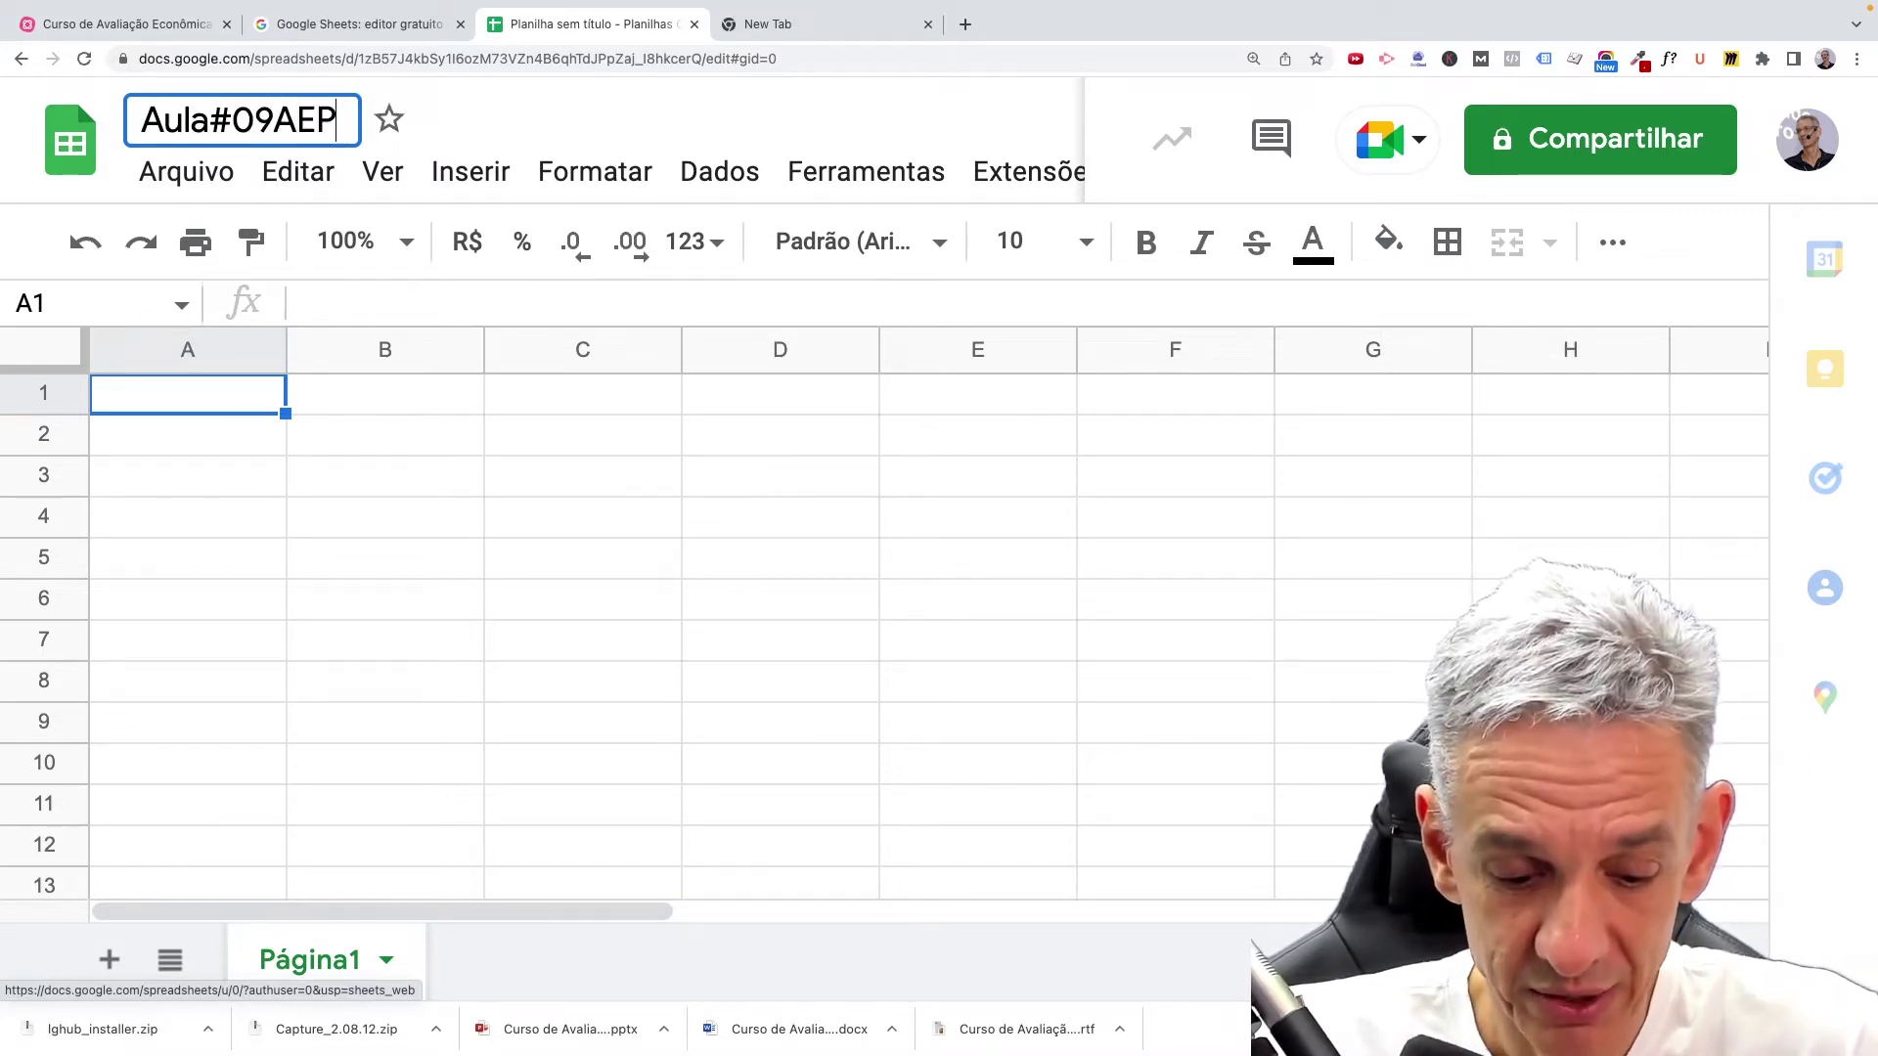
{"action": "type", "text": "#"}
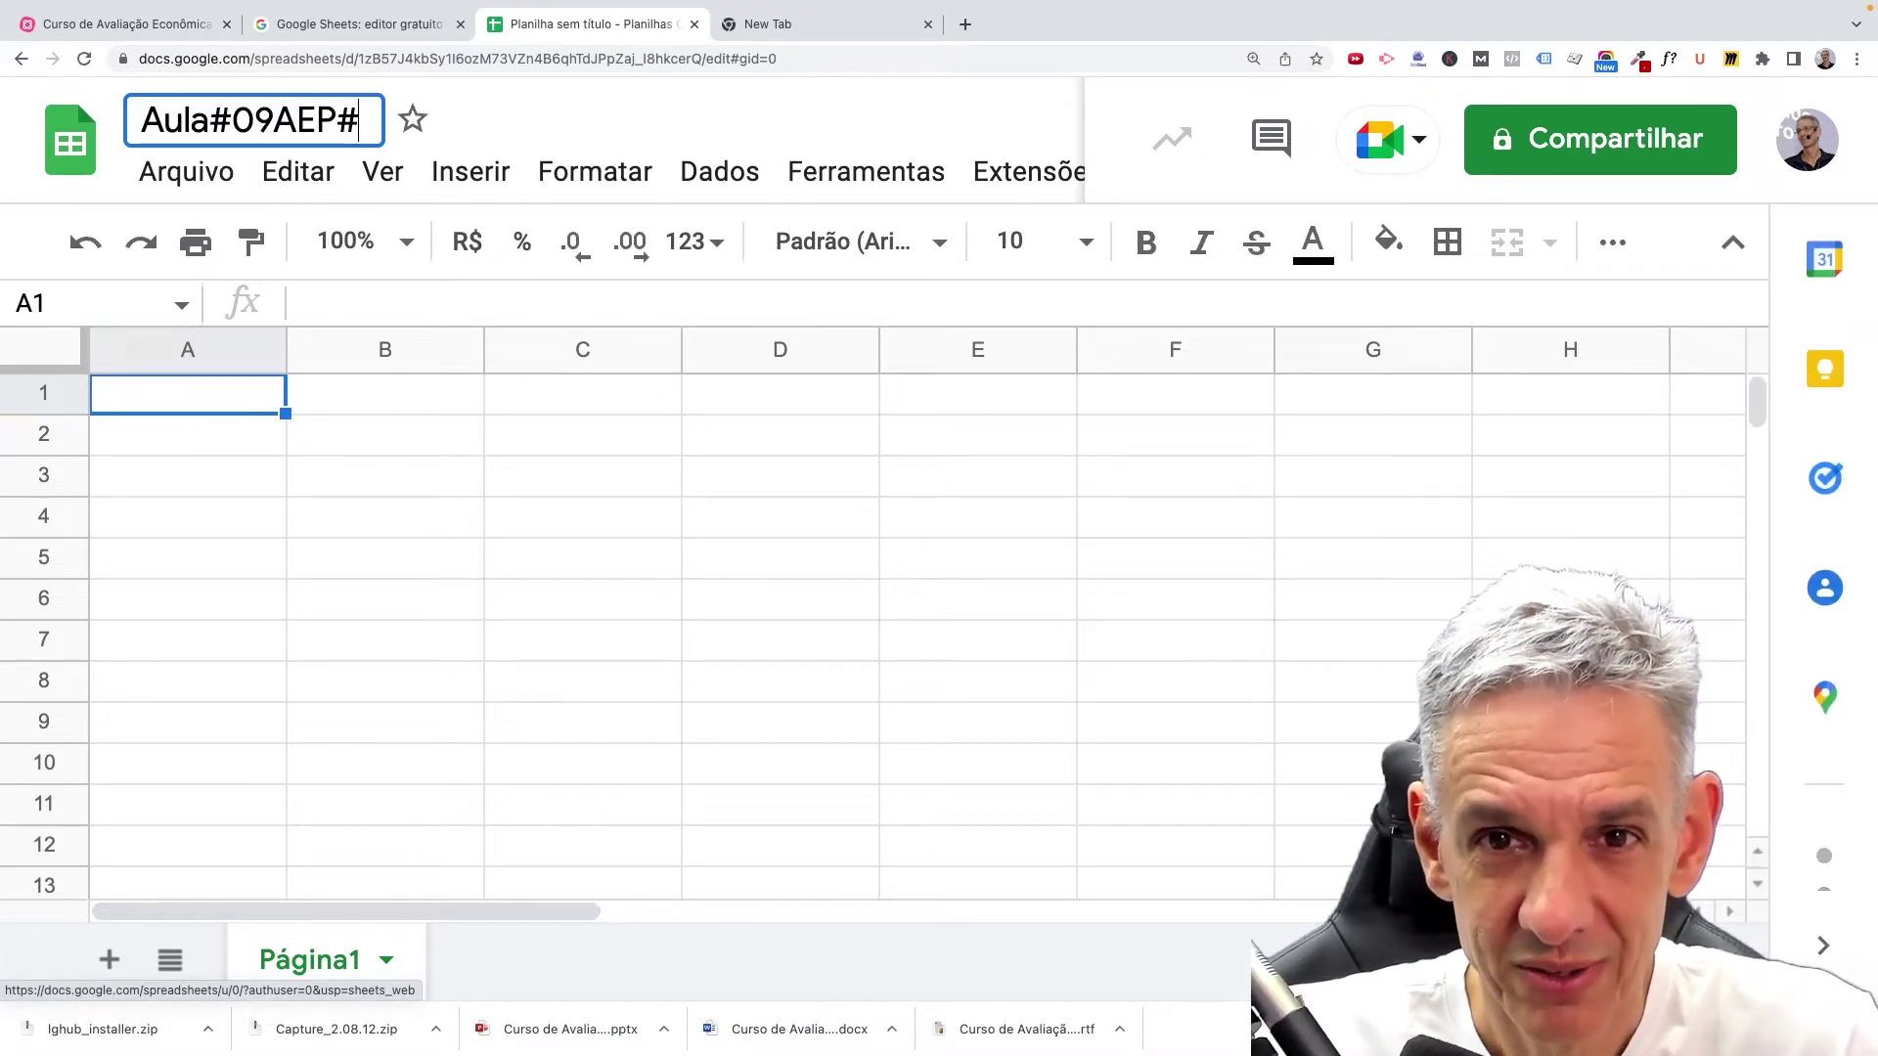
{"action": "type", "text": "05Par"}
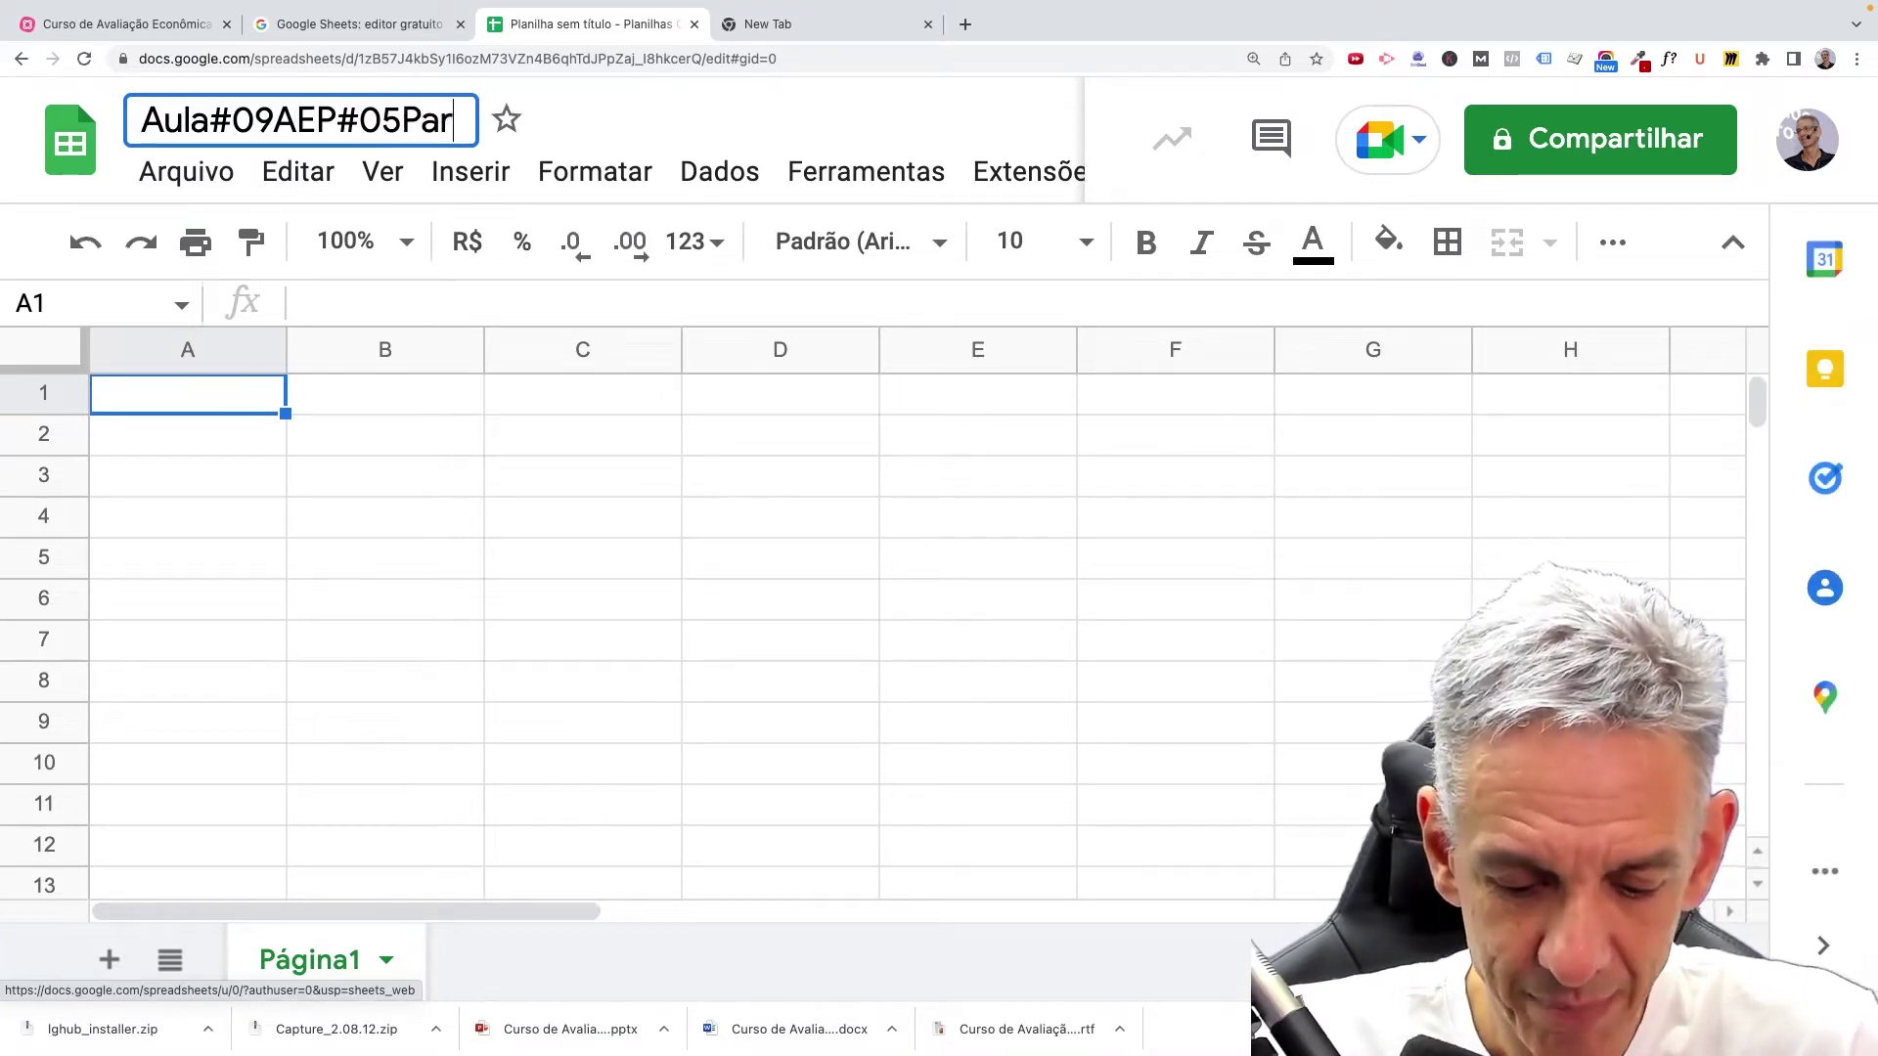
{"action": "type", "text": "te#0"}
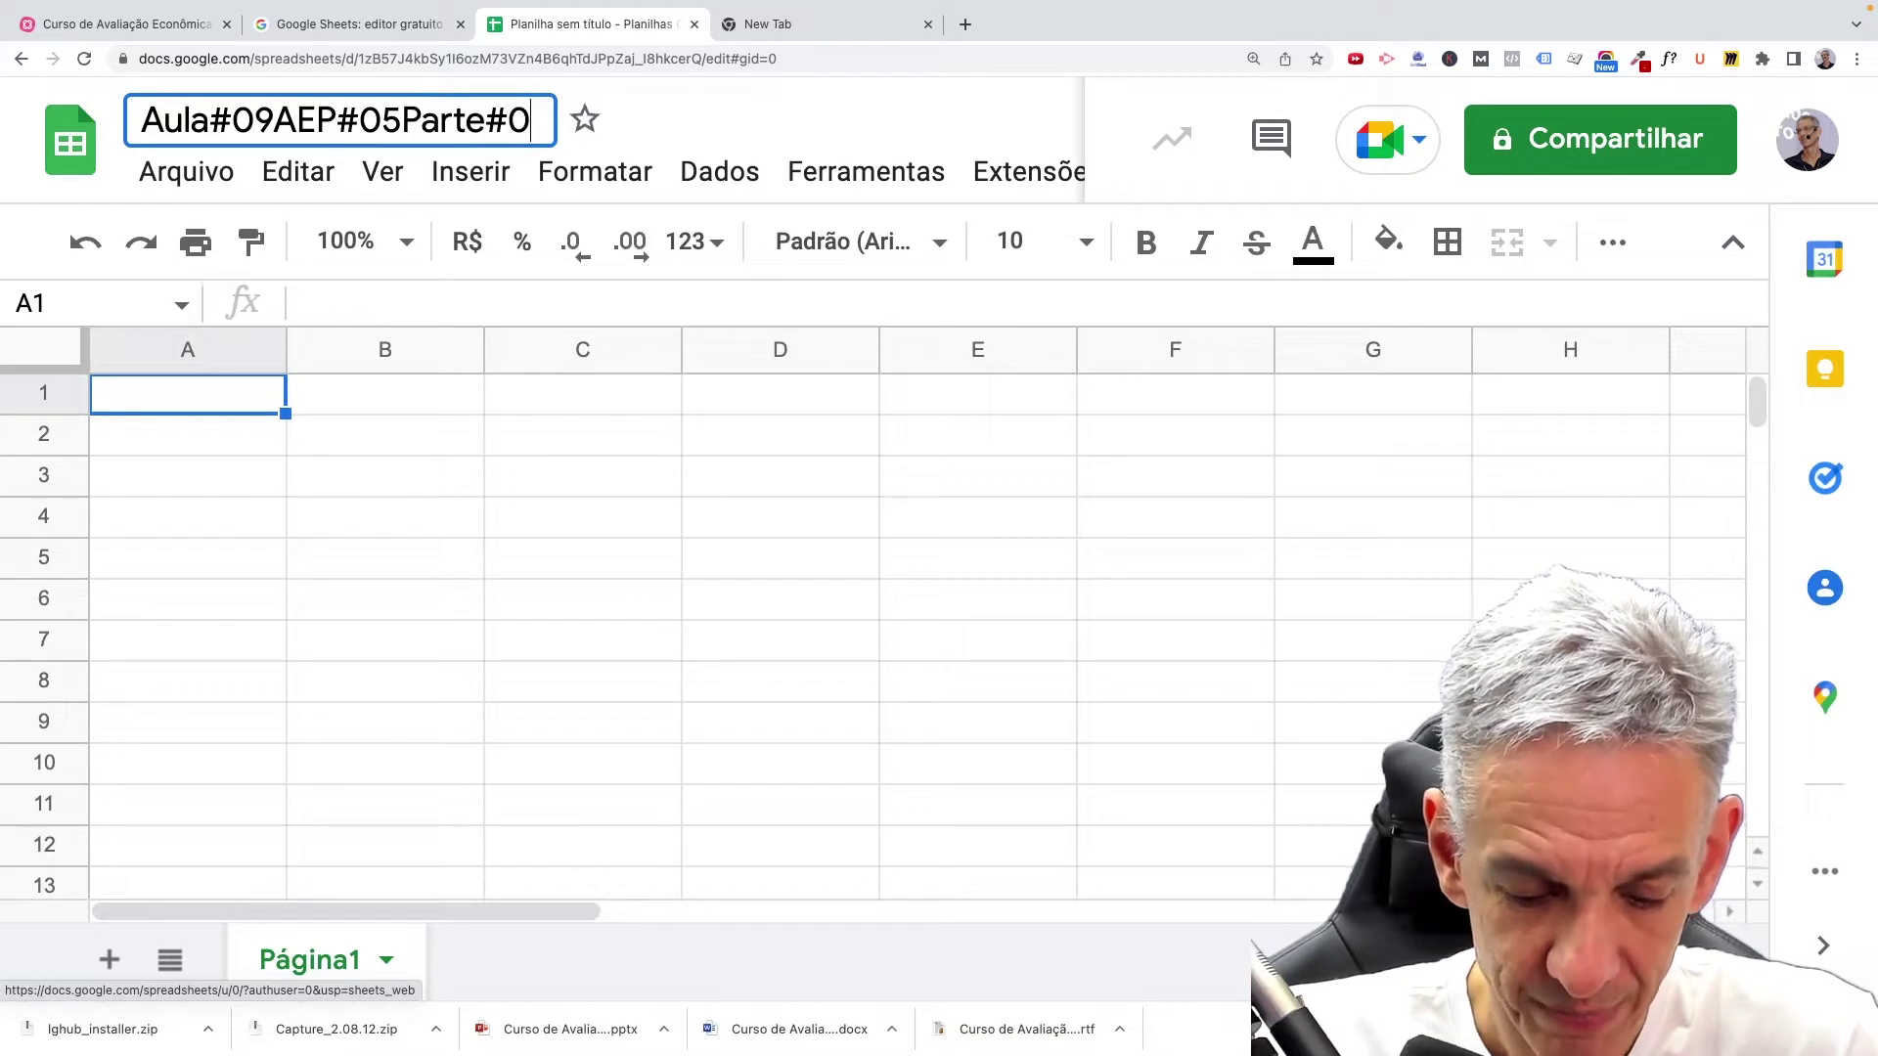
{"action": "type", "text": "2-Ex"}
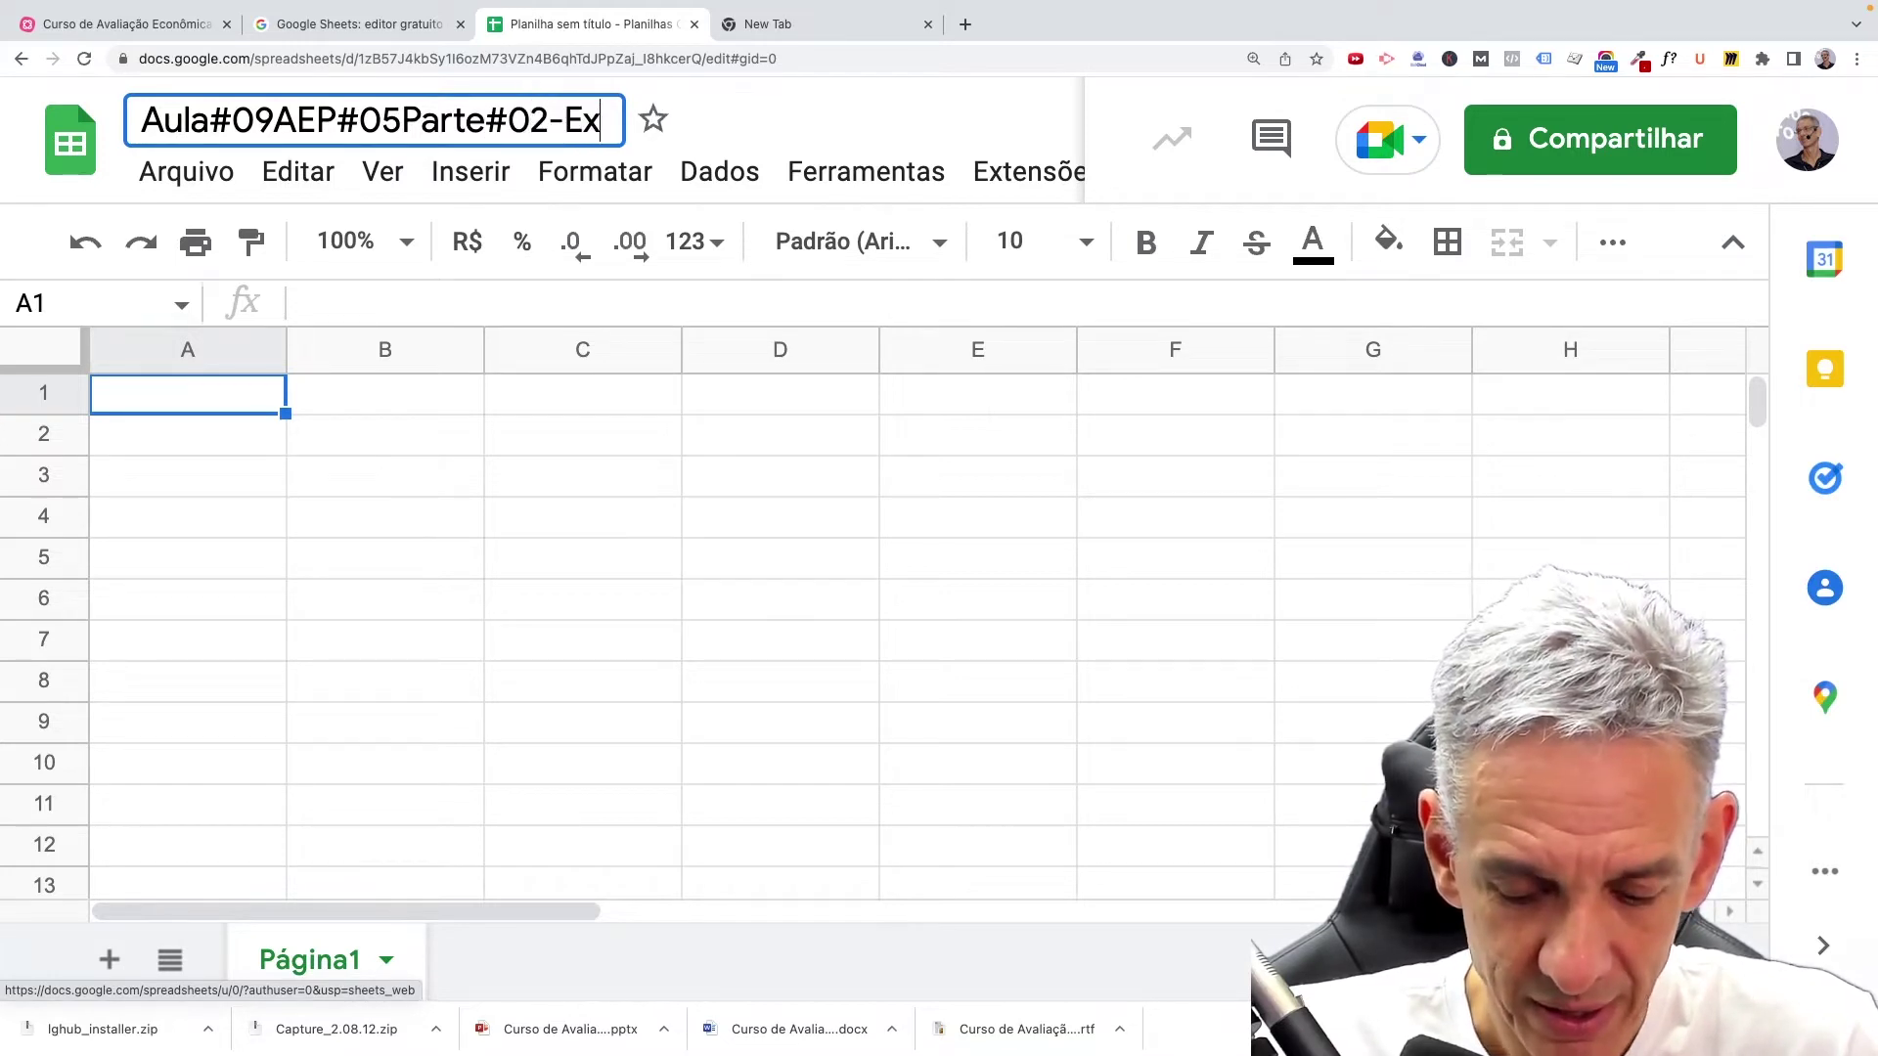
{"action": "type", "text": "emplo1.19"}
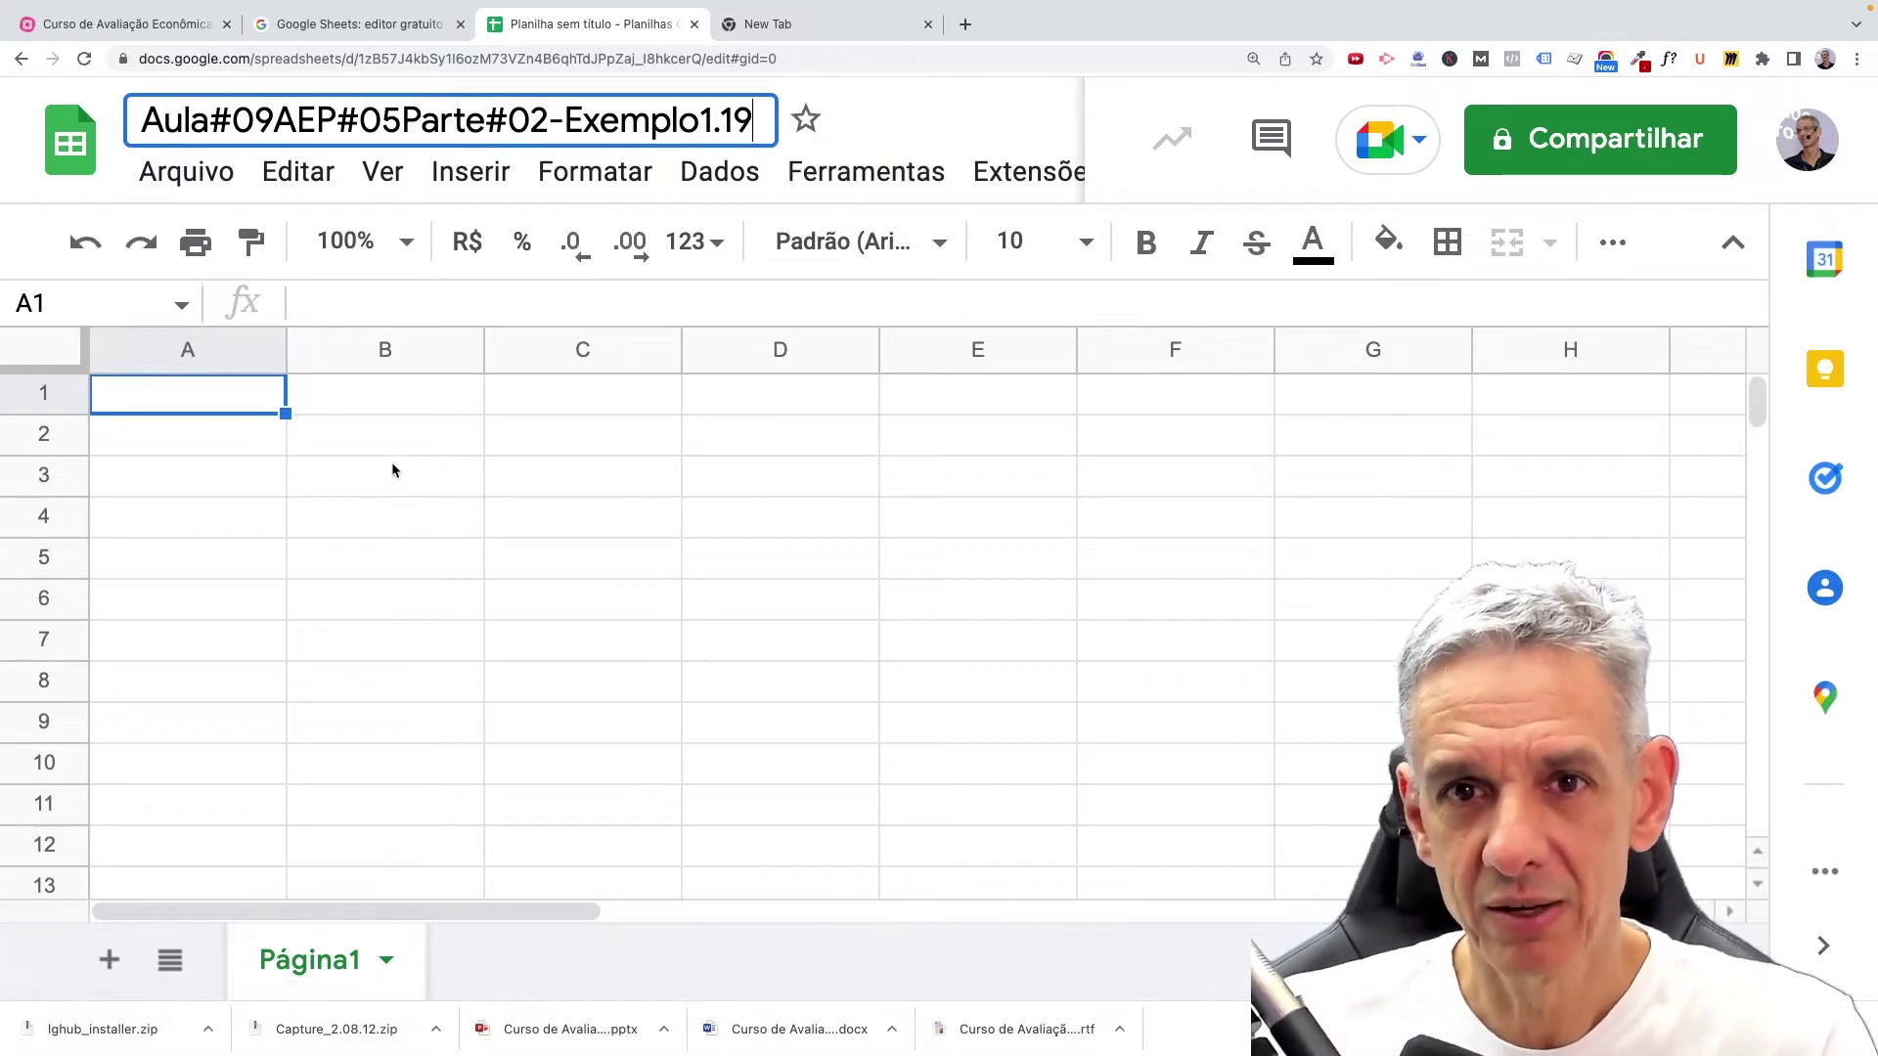
{"action": "left_click", "coordinate": [361, 486]}
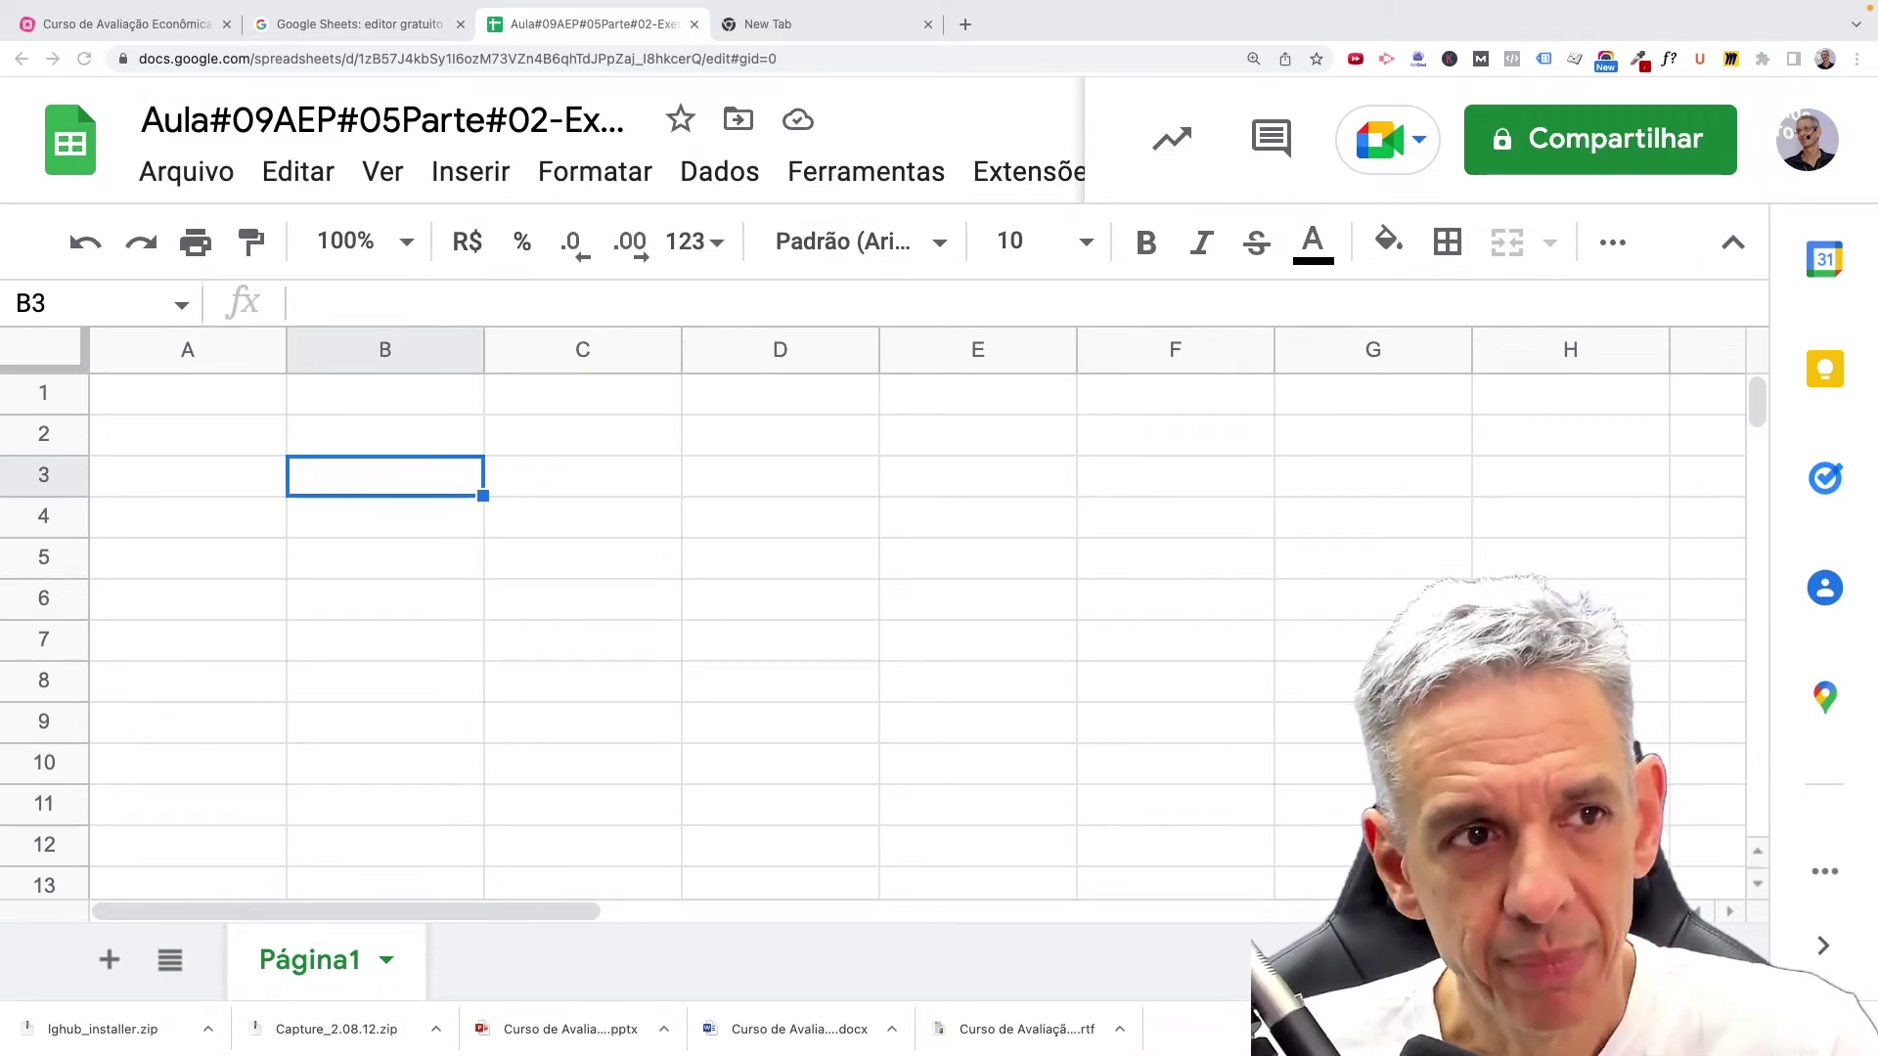
Enter the header fim_de_periodo in cell A1.
{"action": "left_click", "coordinate": [199, 401]}
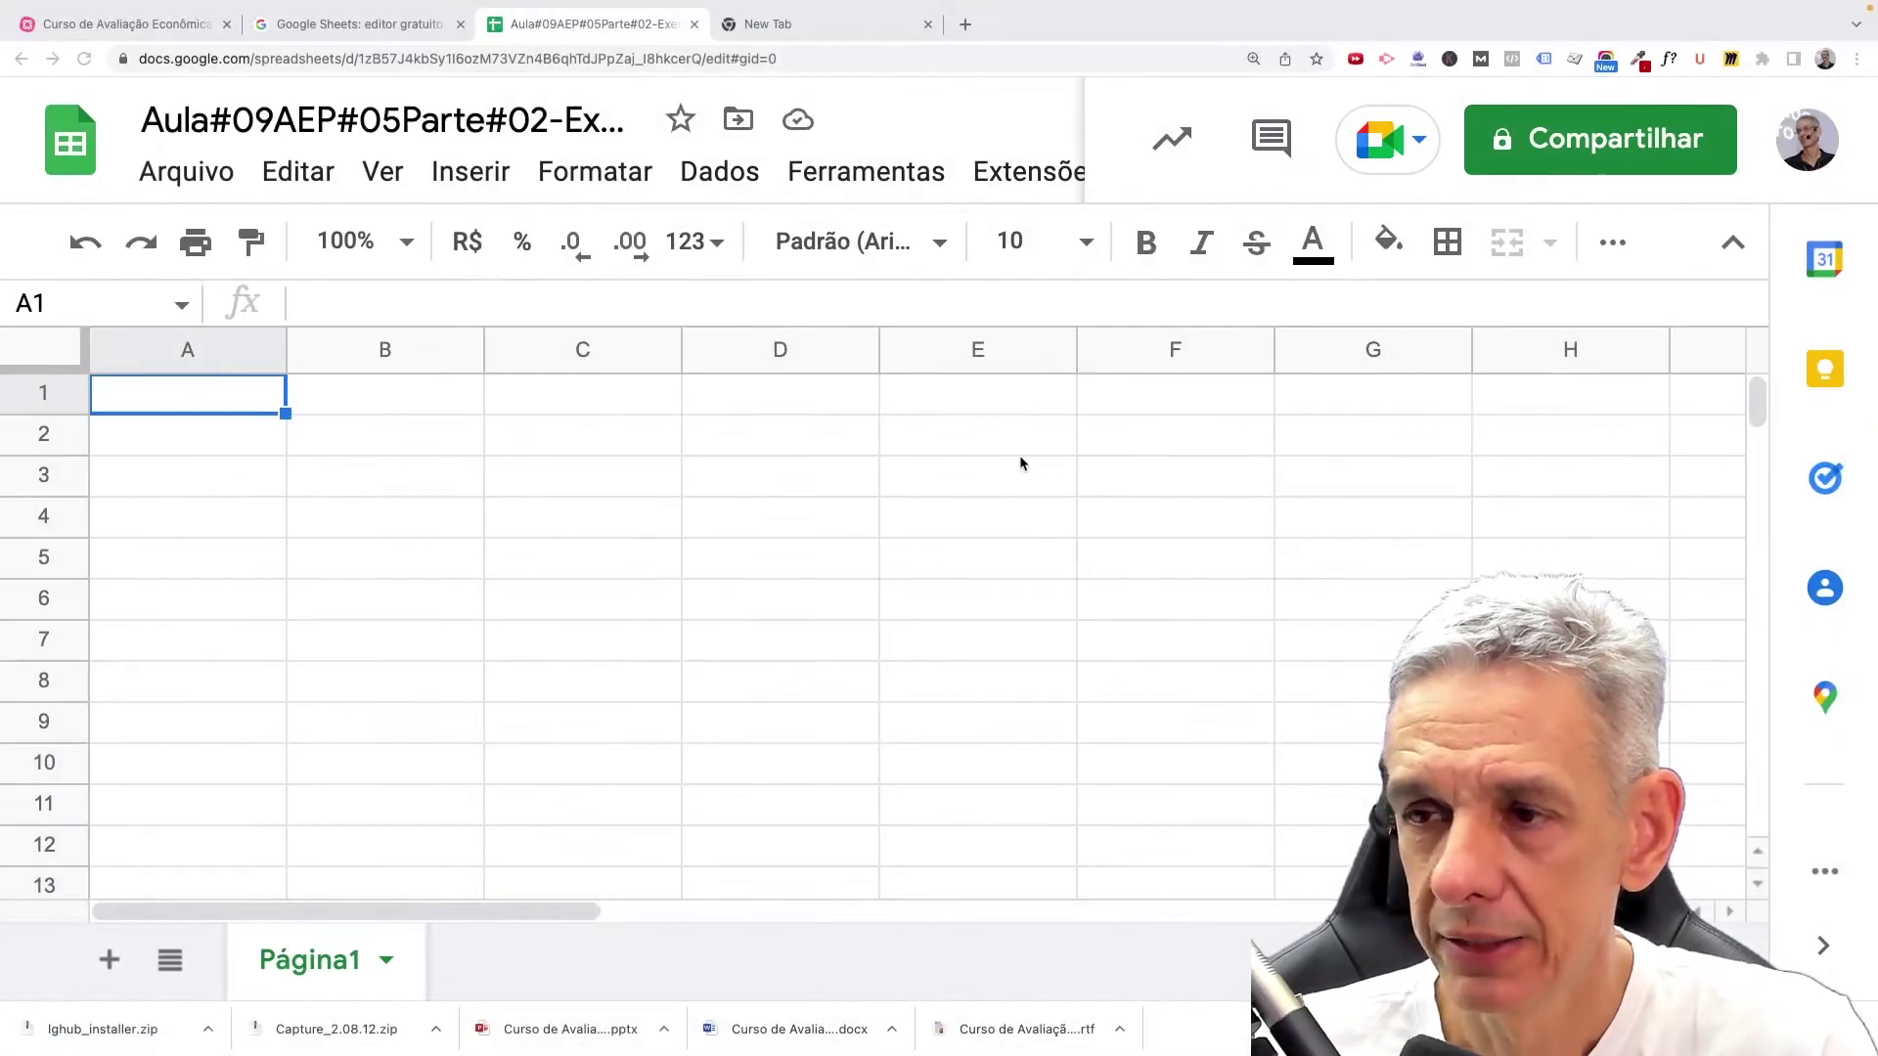
{"action": "left_click", "coordinate": [235, 395]}
{"action": "type", "text": "f"}
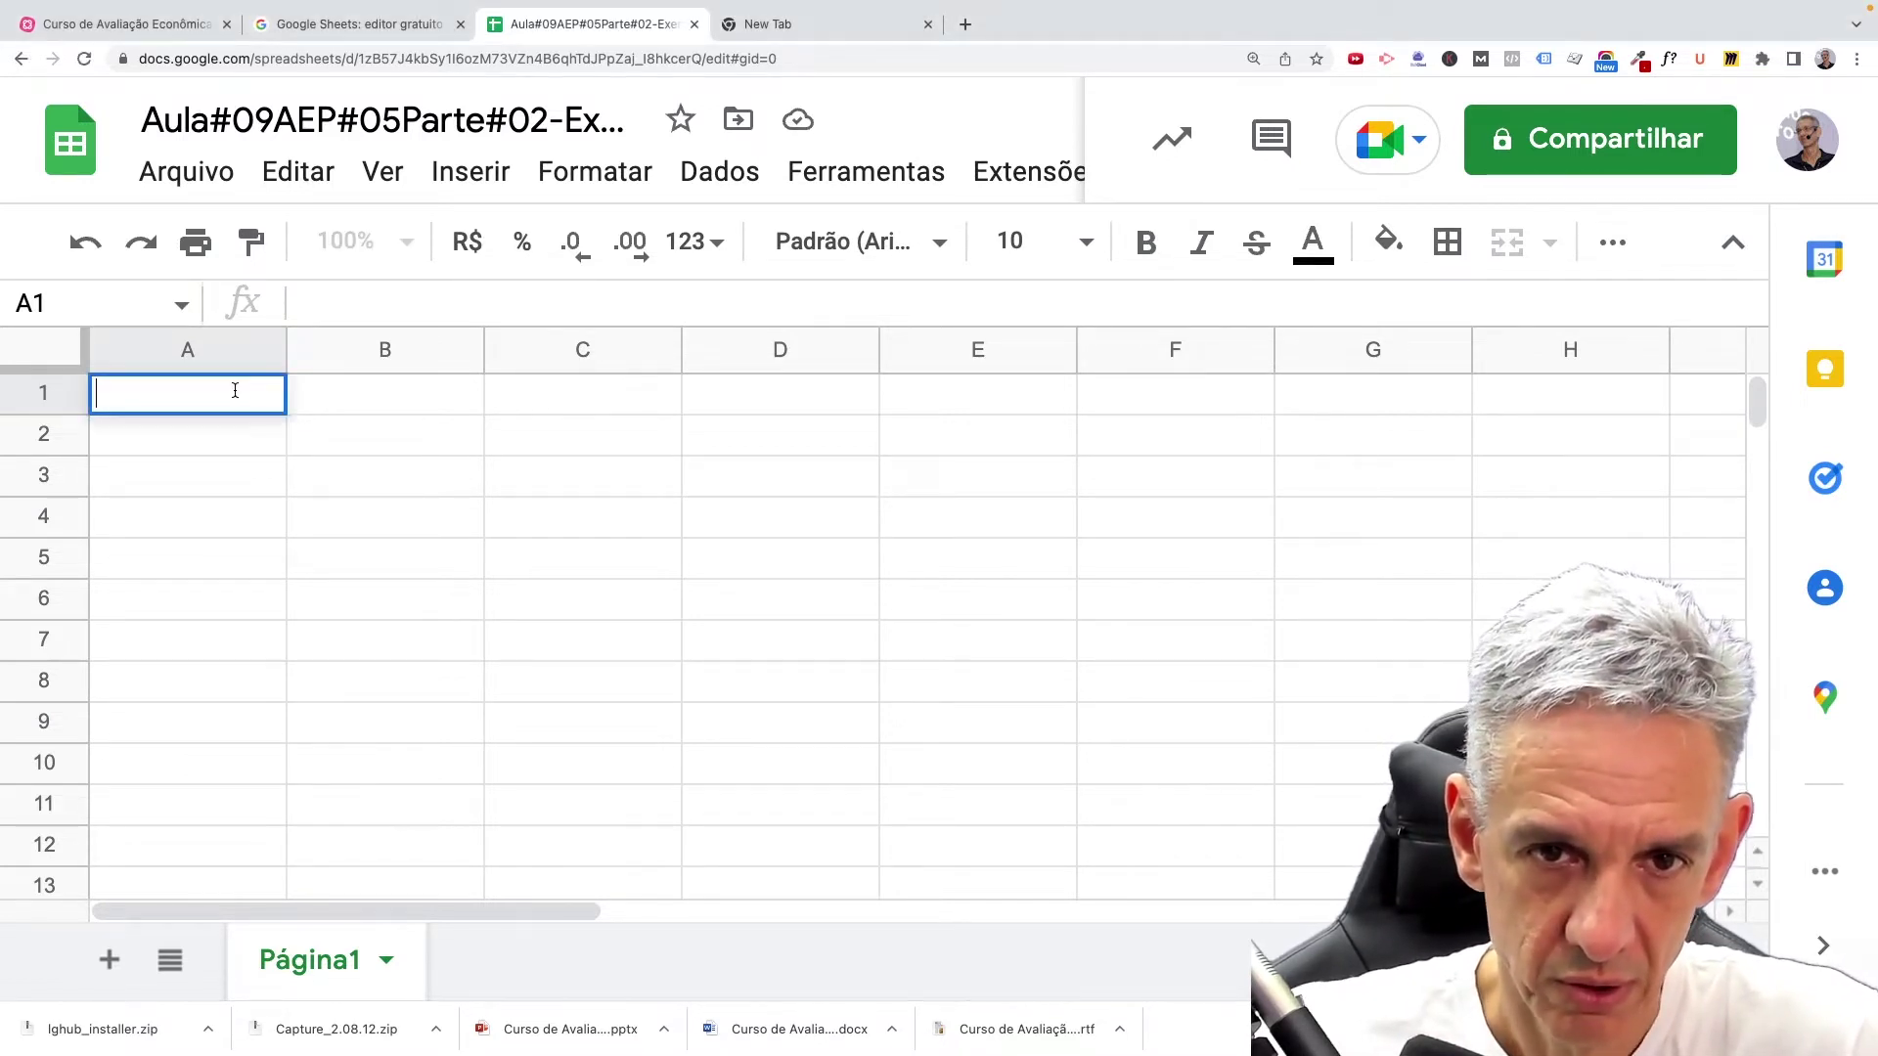
{"action": "type", "text": "im"}
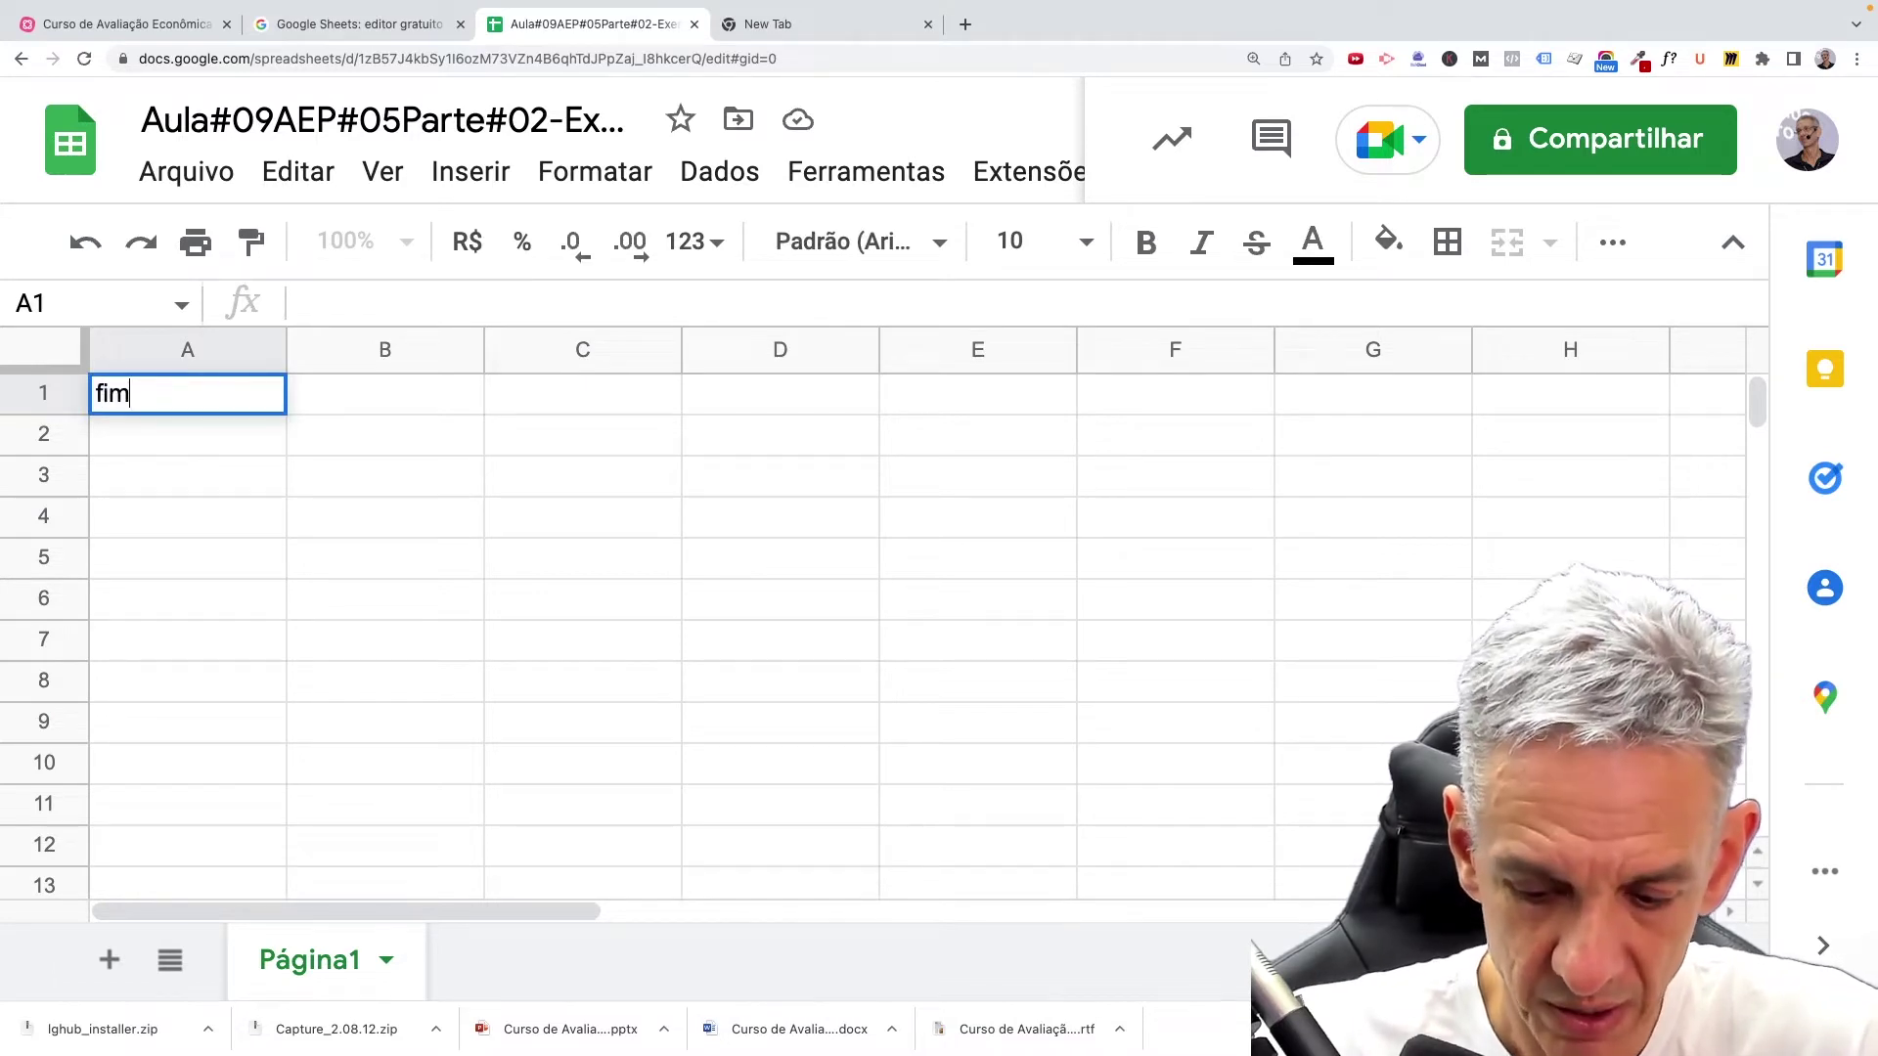
{"action": "type", "text": "_de"}
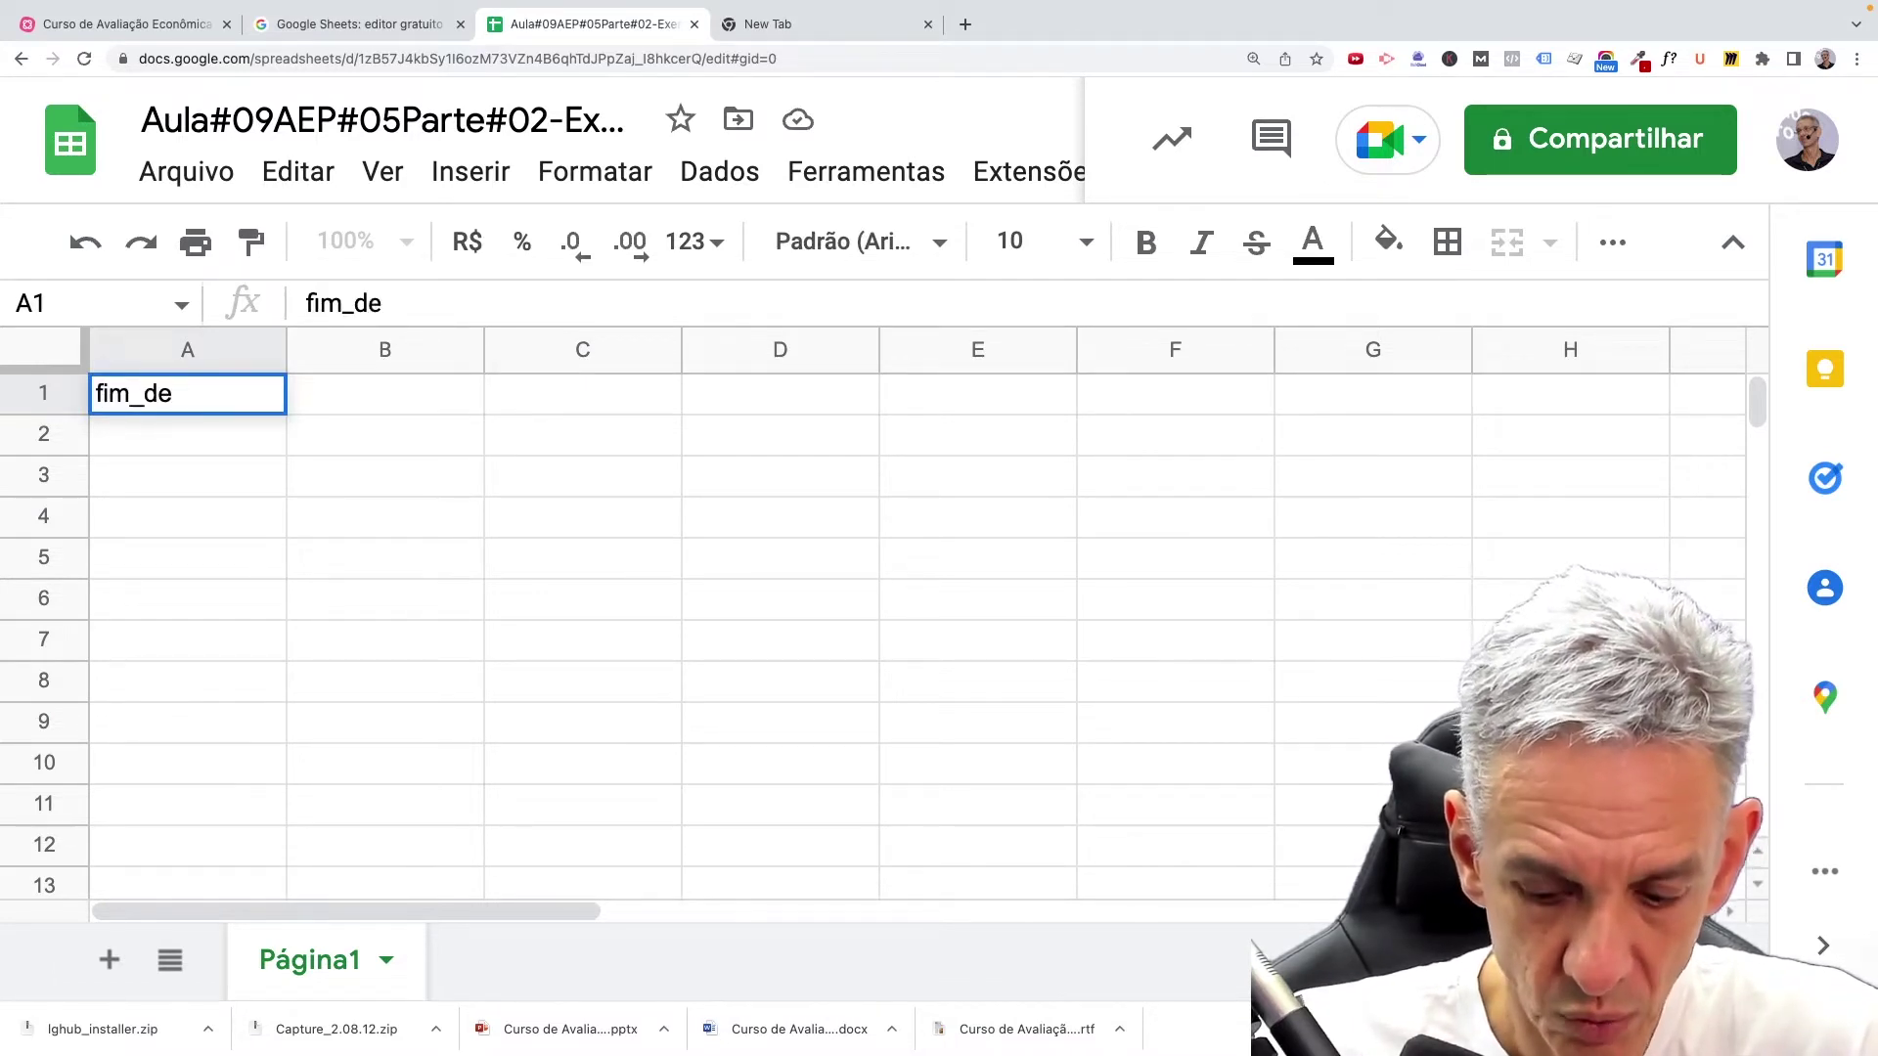
{"action": "type", "text": "_ano"}
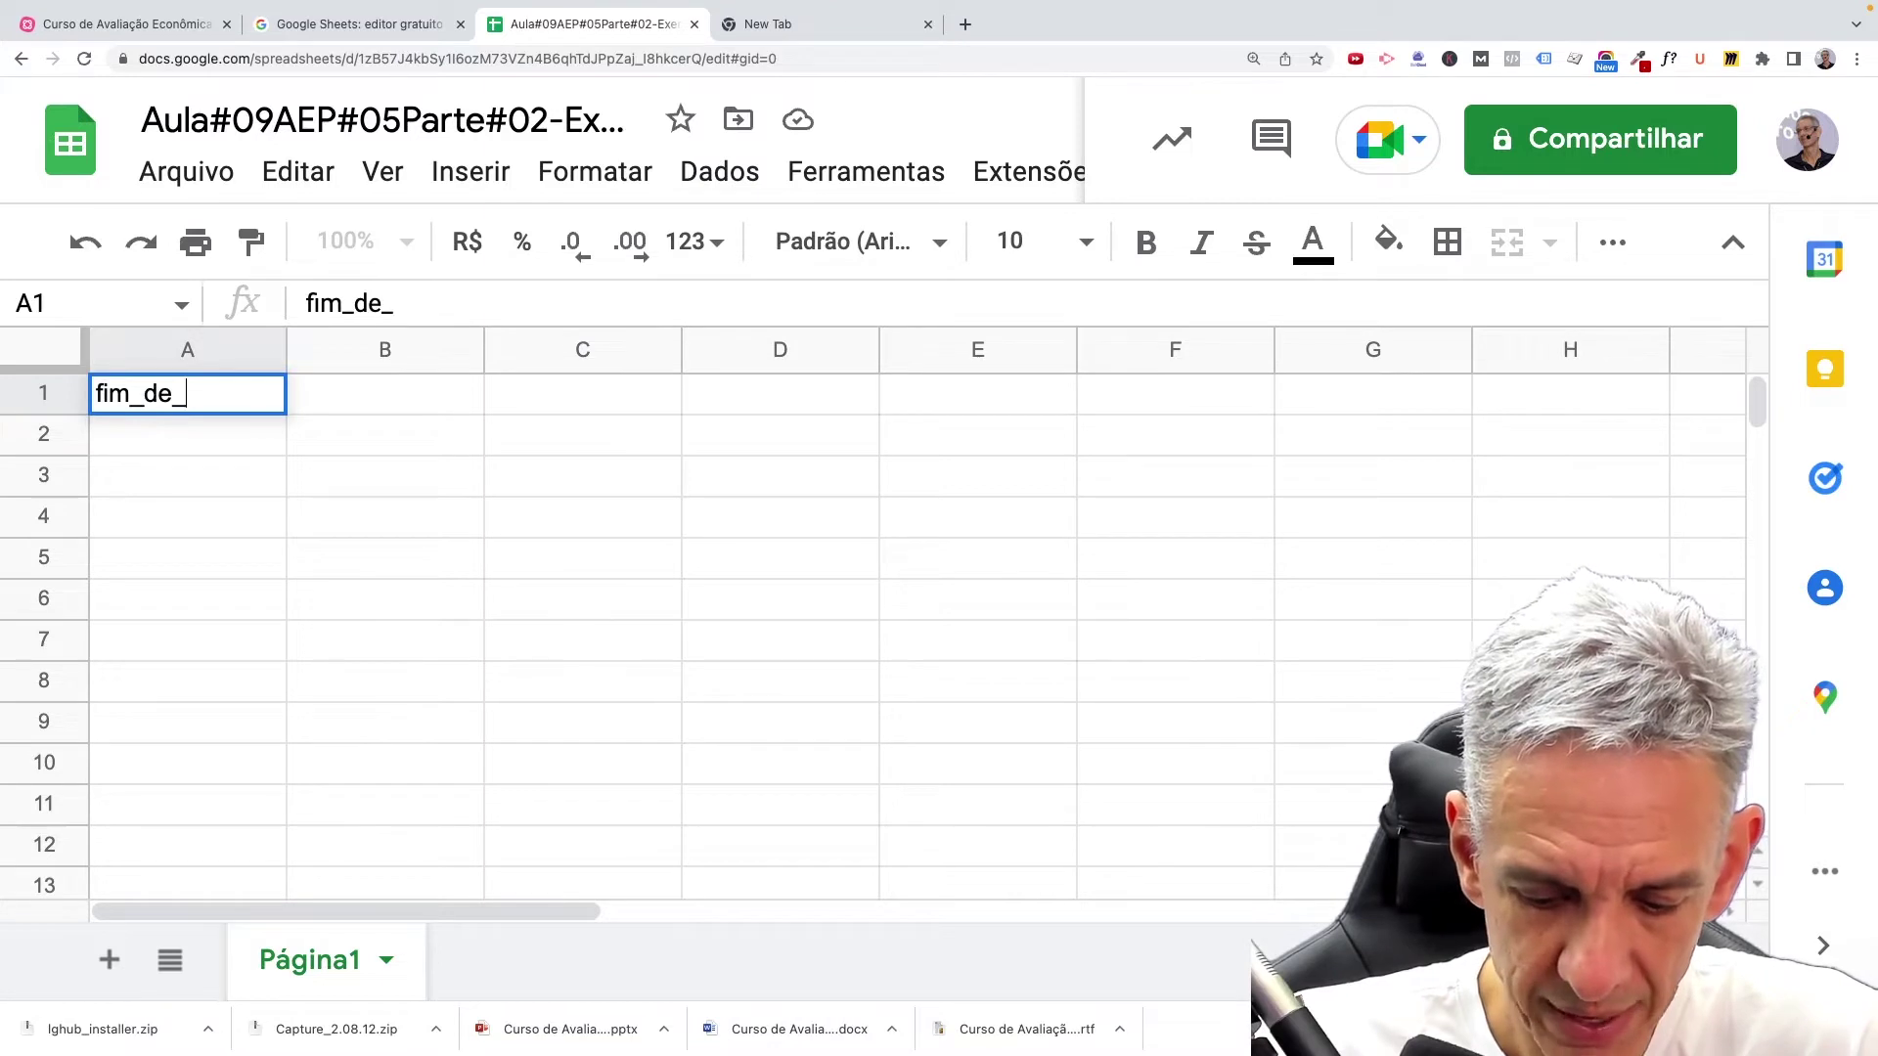
{"action": "key", "text": "BackSpace"}
{"action": "key", "text": "BackSpace"}
{"action": "key", "text": "BackSpace"}
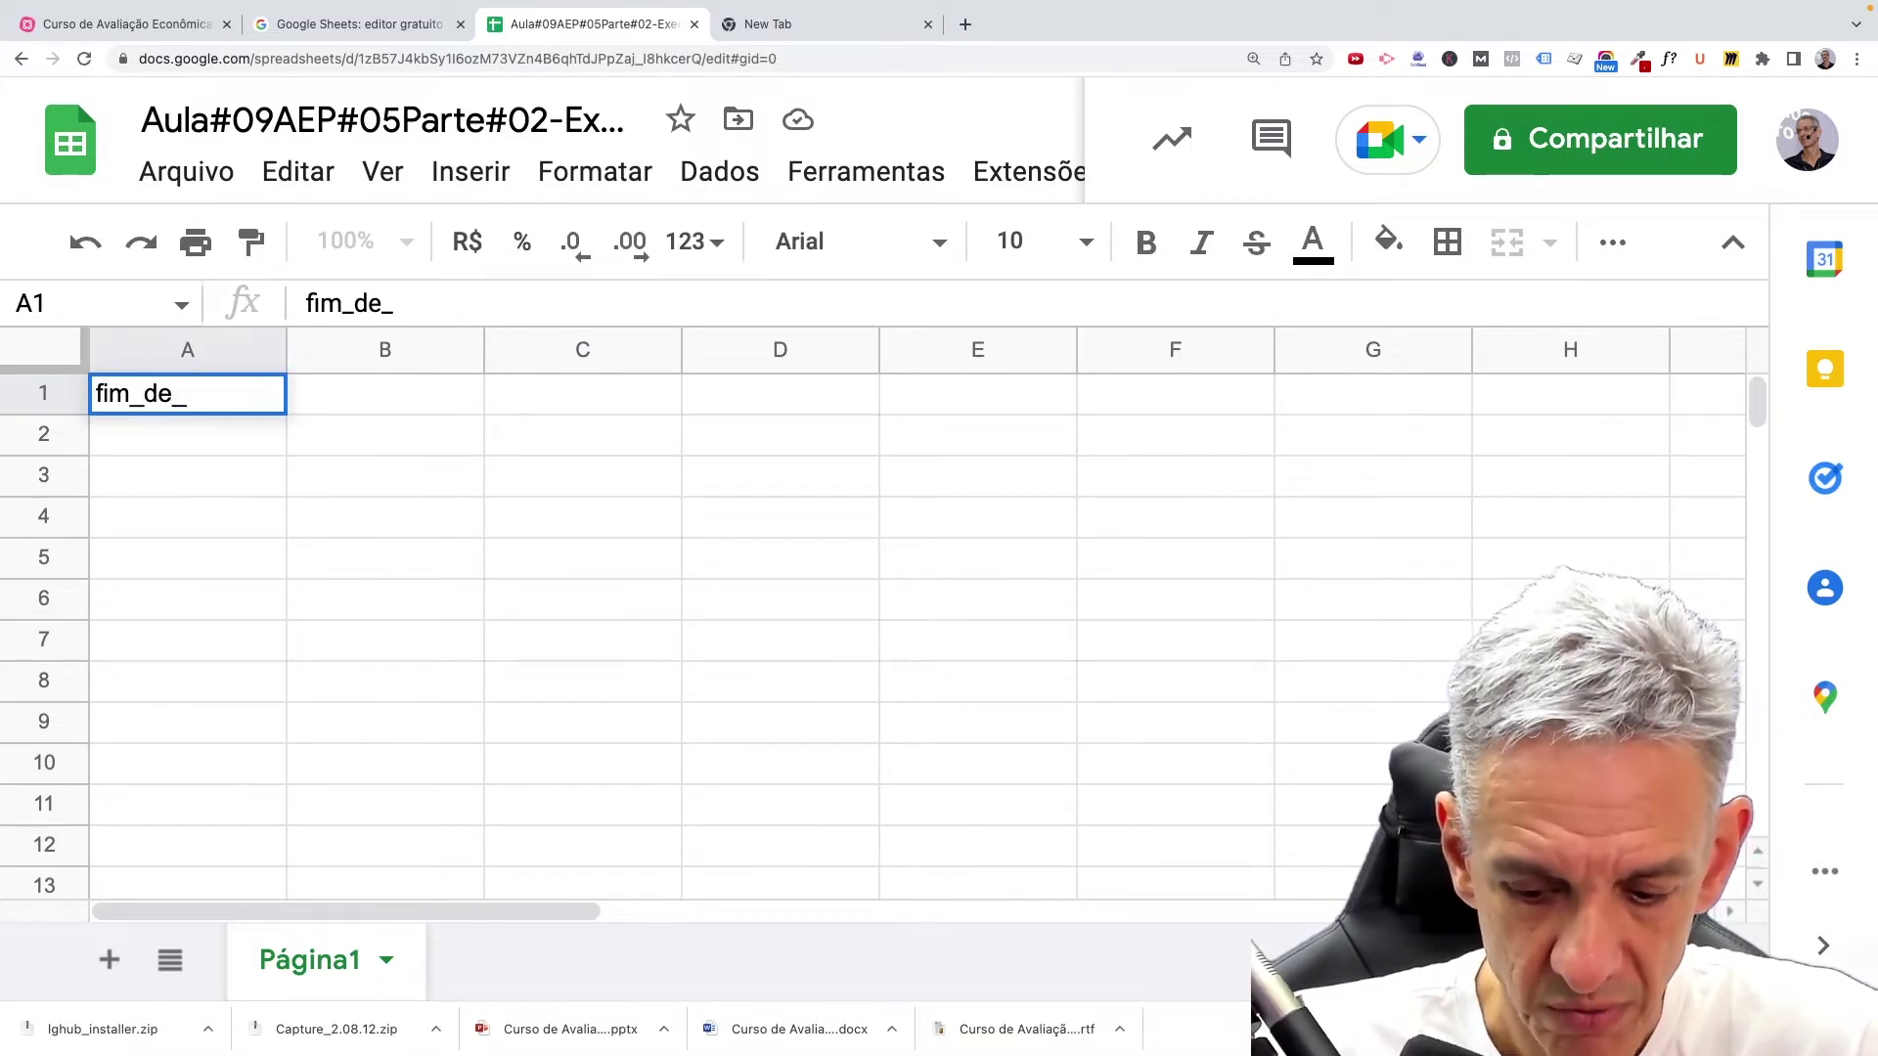
{"action": "type", "text": "periodo"}
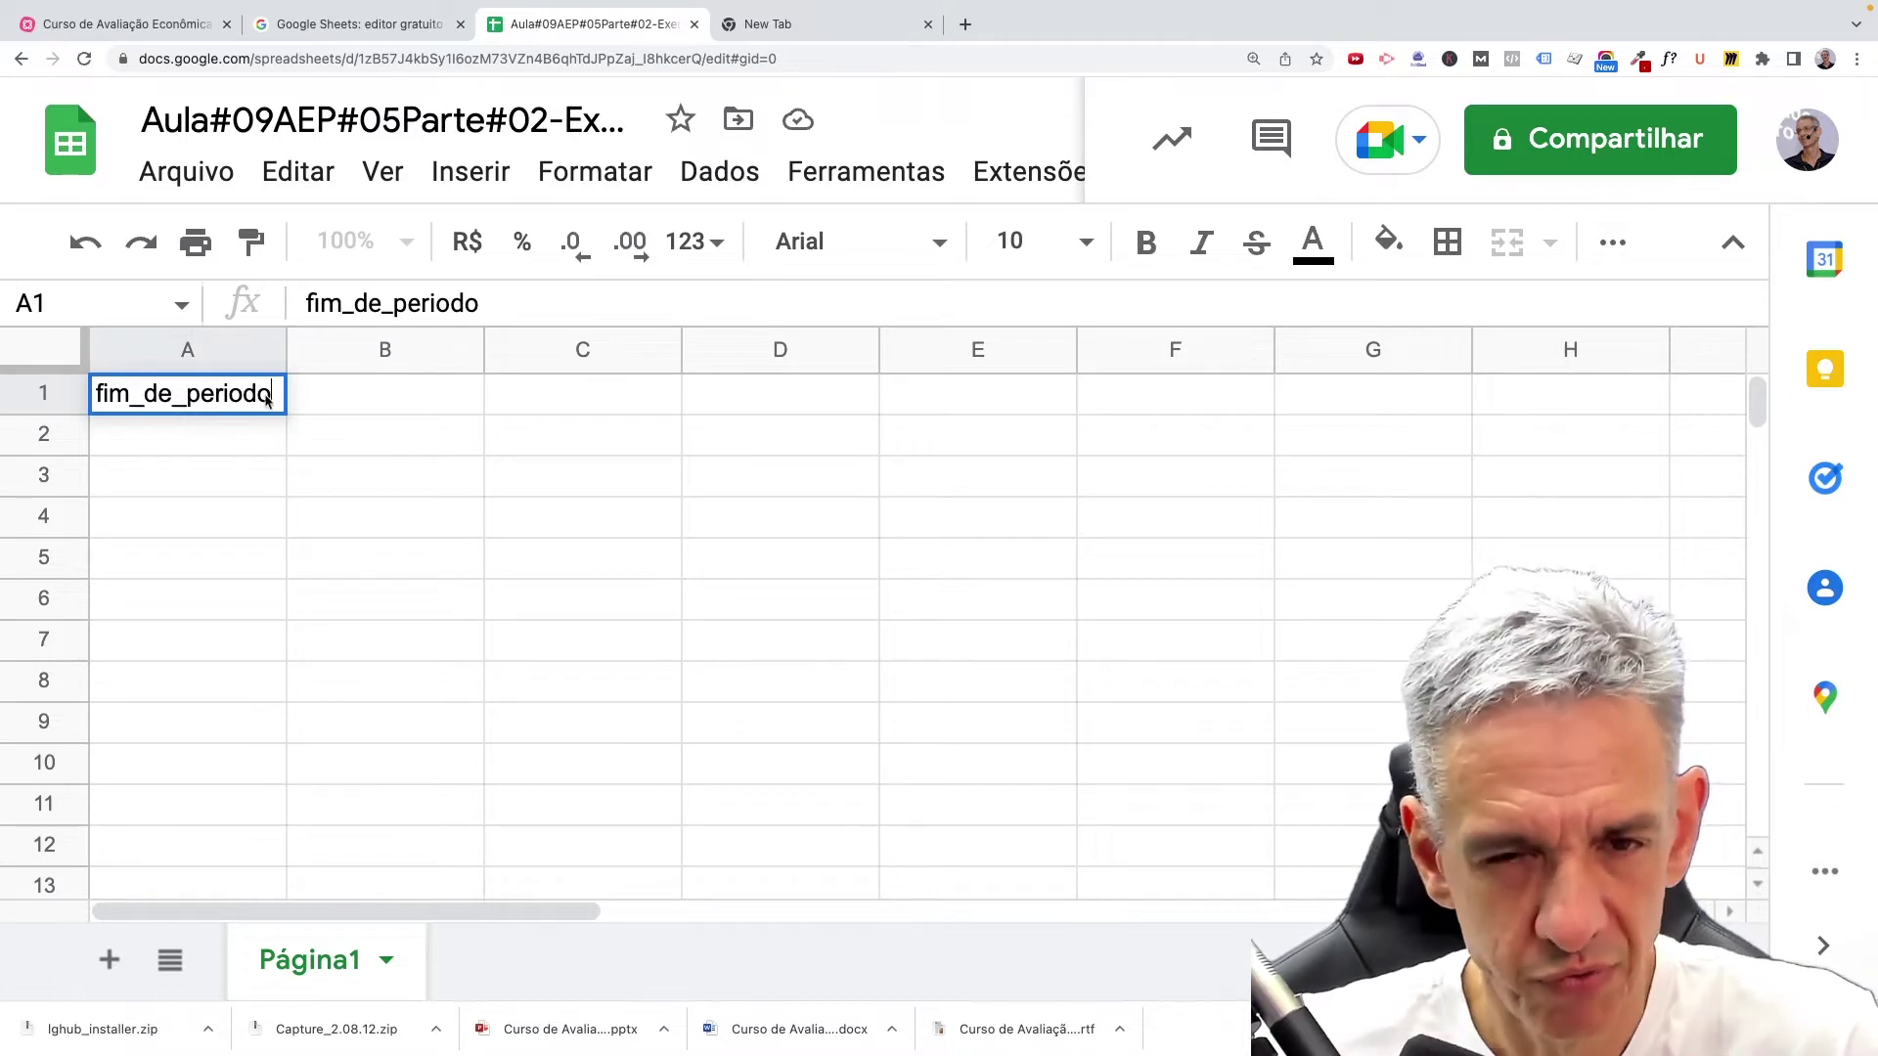
{"action": "key", "text": "Return"}
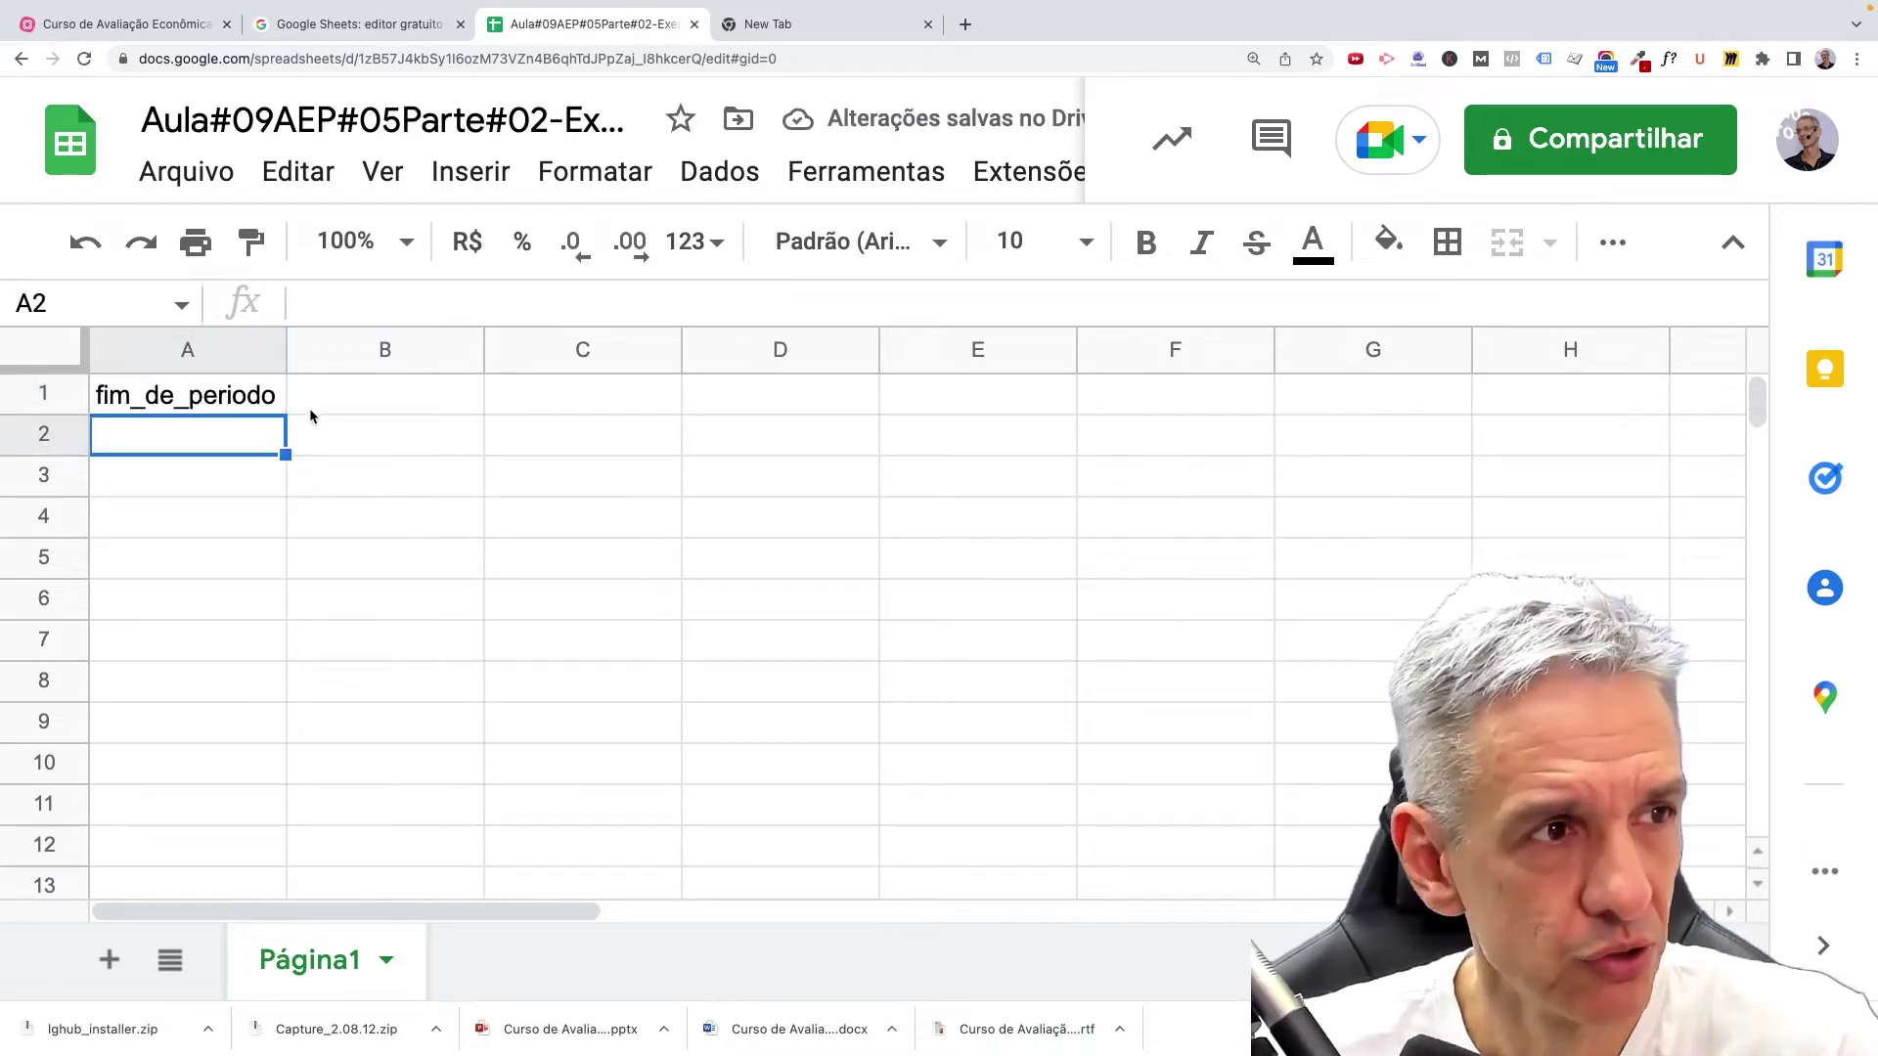
Enter the header renda in cell B1 and the header custo in cell C1.
{"action": "double_click", "coordinate": [354, 403]}
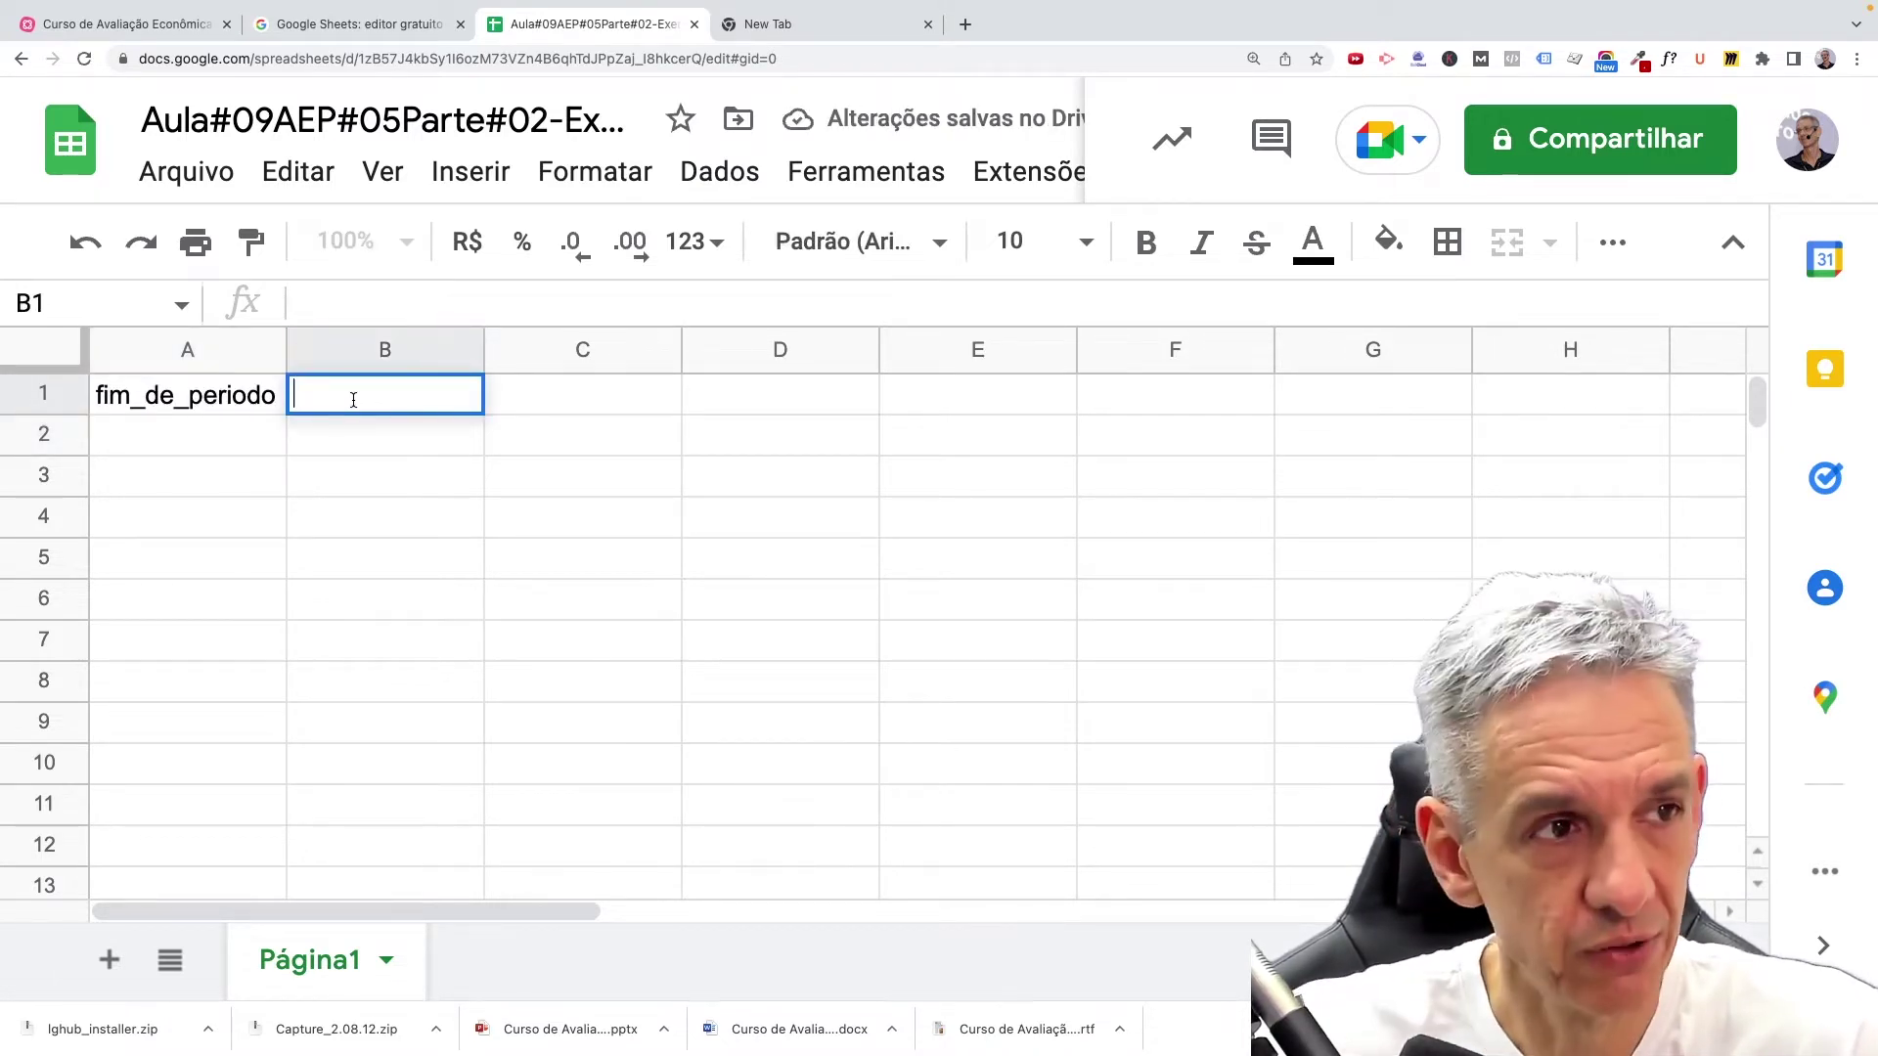
{"action": "type", "text": "renda"}
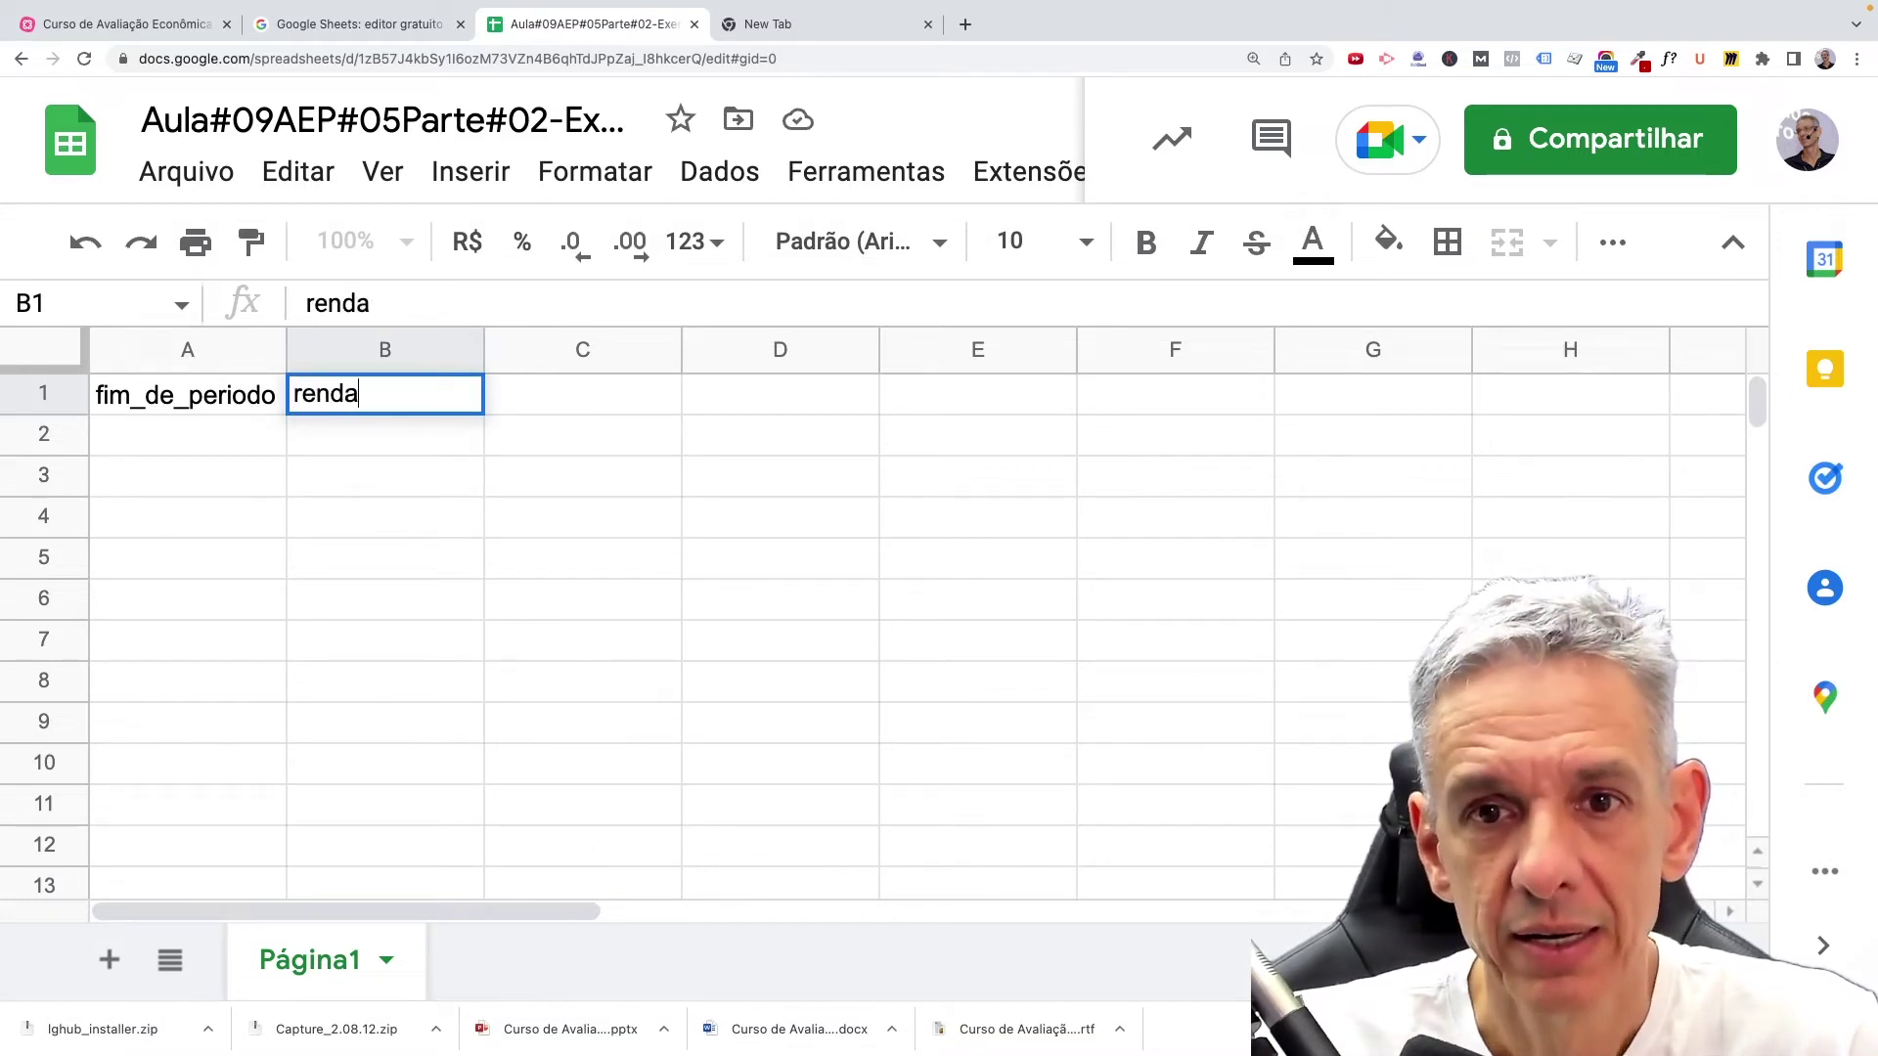
{"action": "key", "text": "Return"}
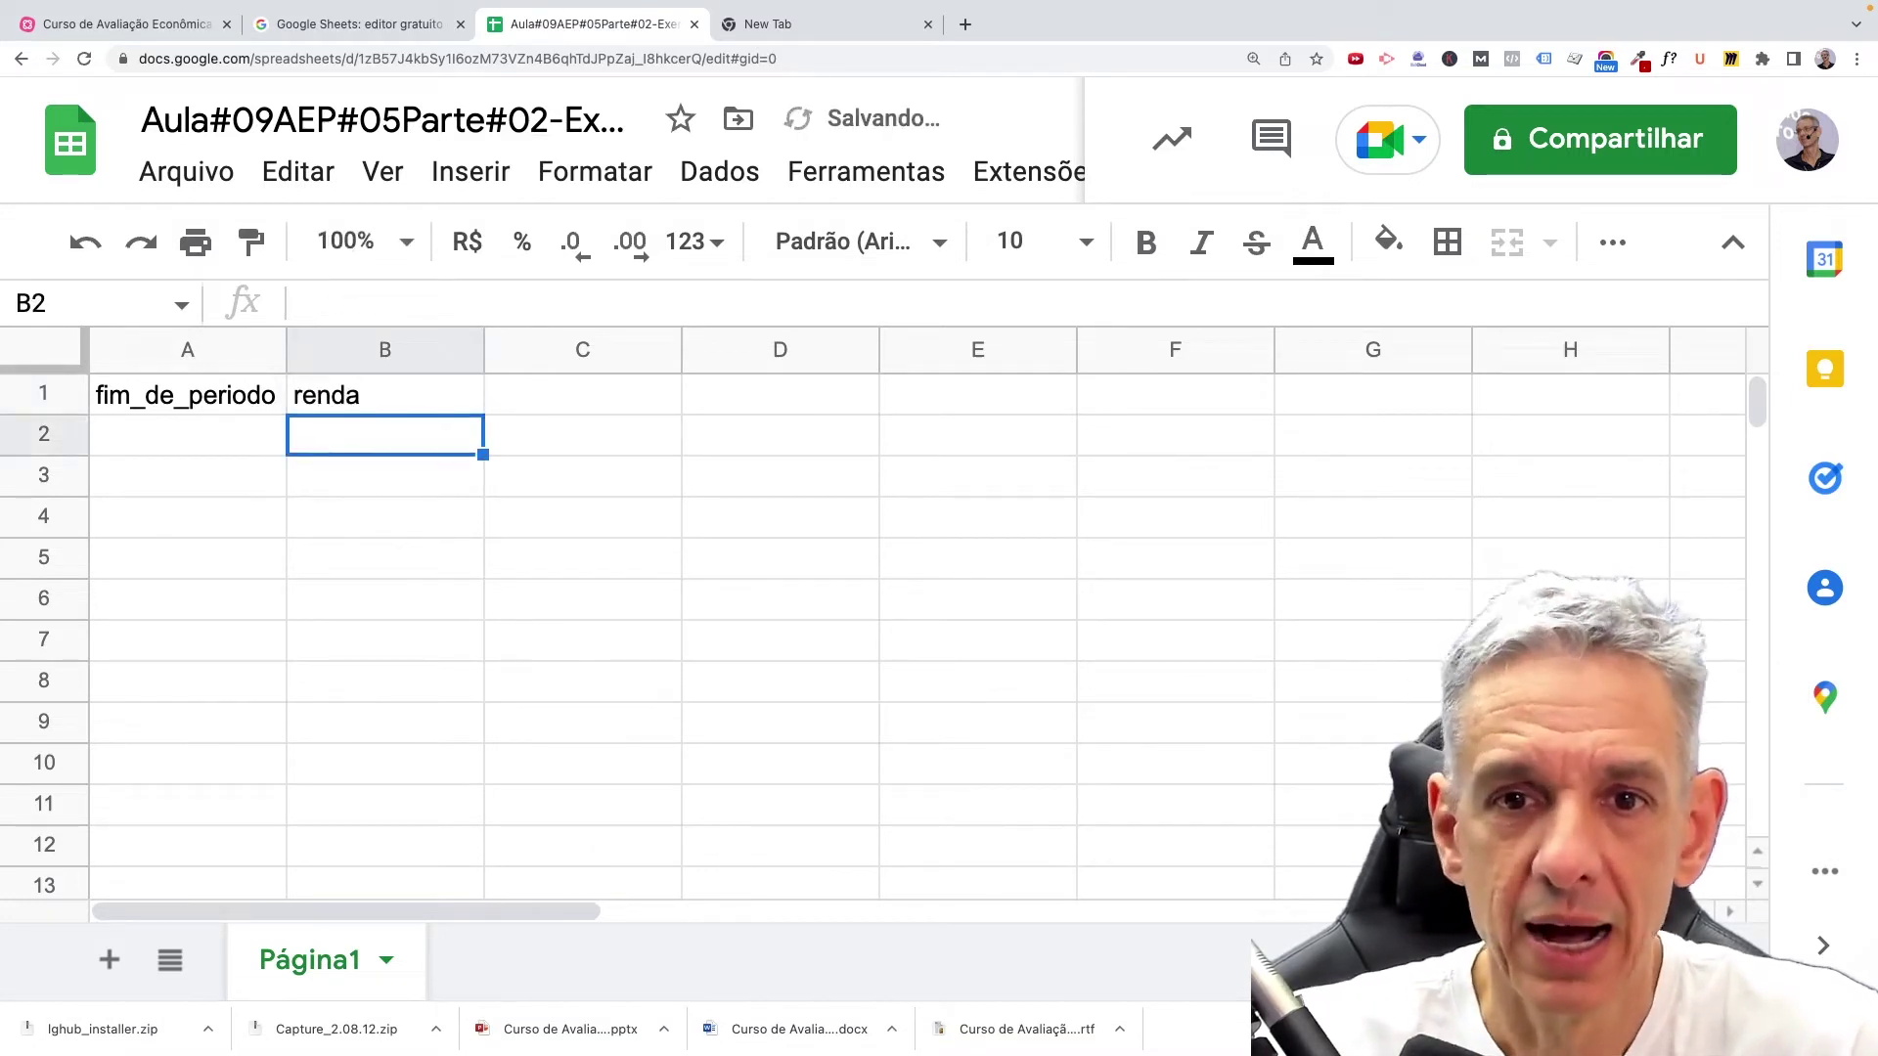
{"action": "left_click", "coordinate": [350, 402]}
{"action": "left_click", "coordinate": [585, 396]}
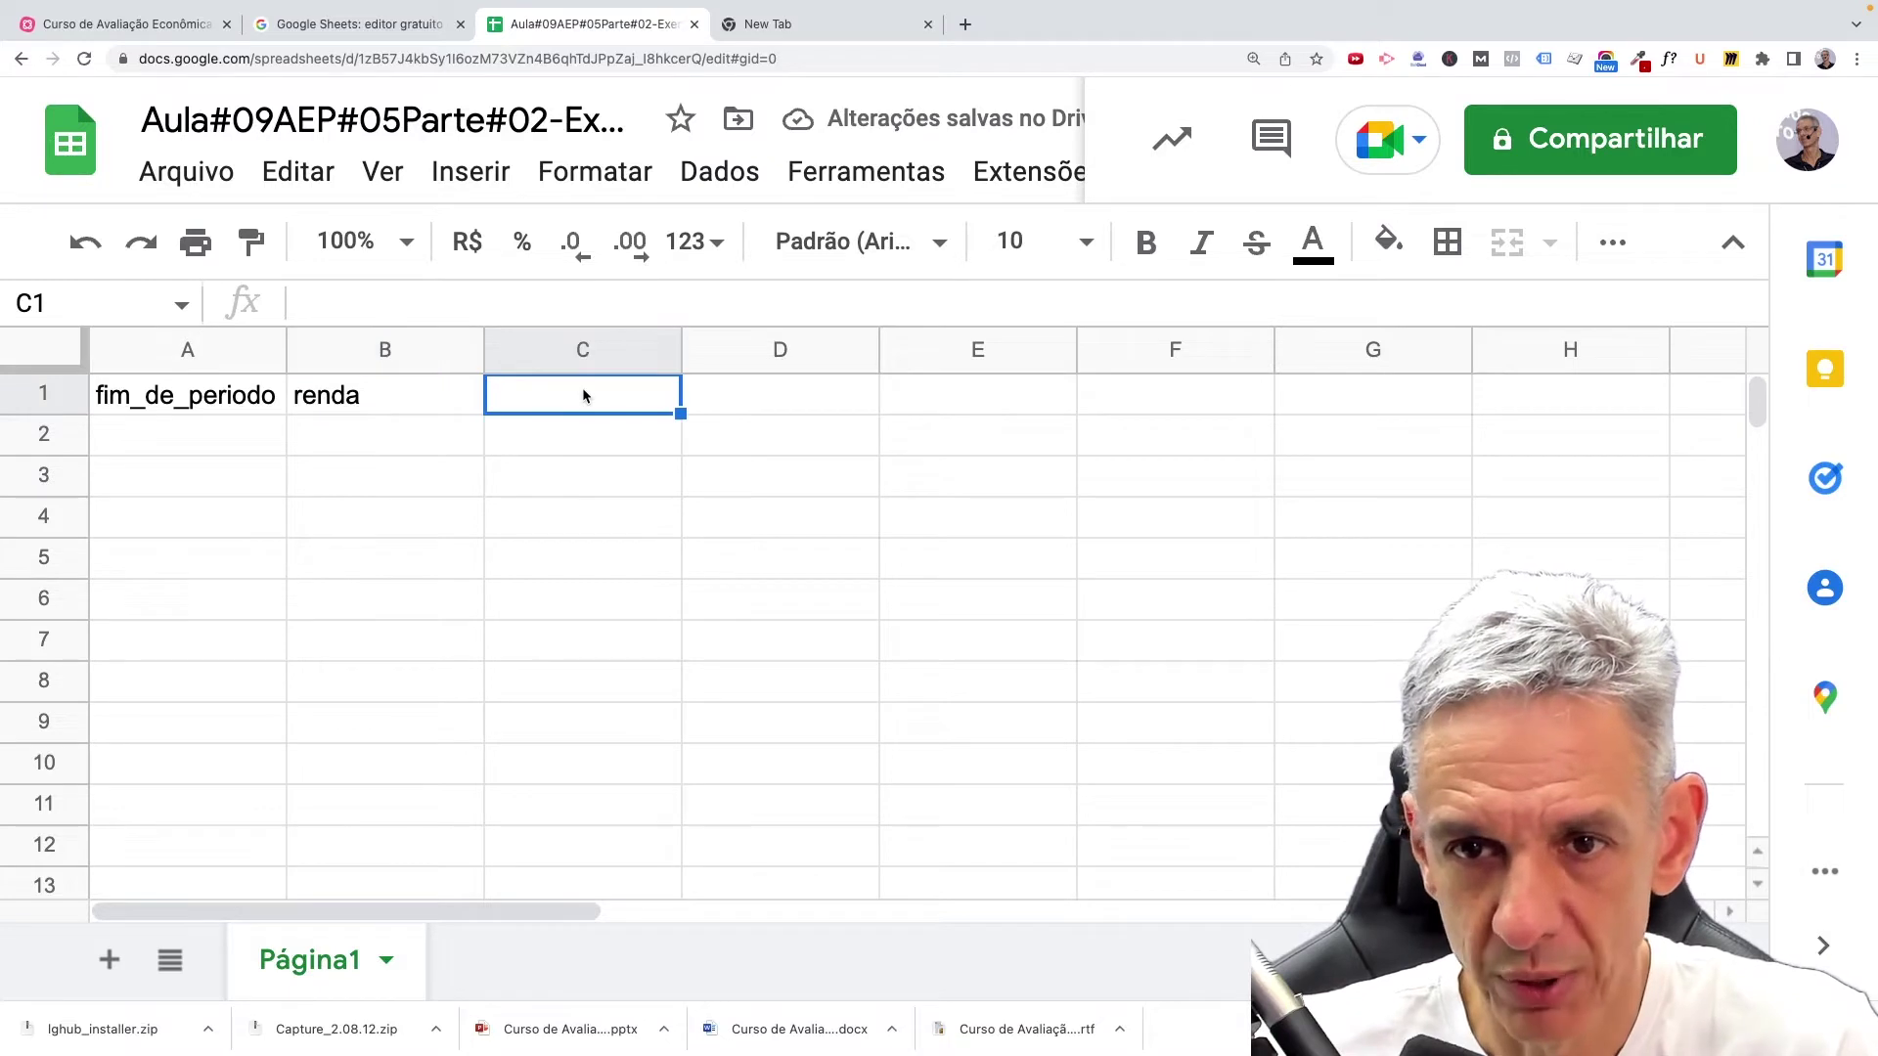
{"action": "type", "text": "custo"}
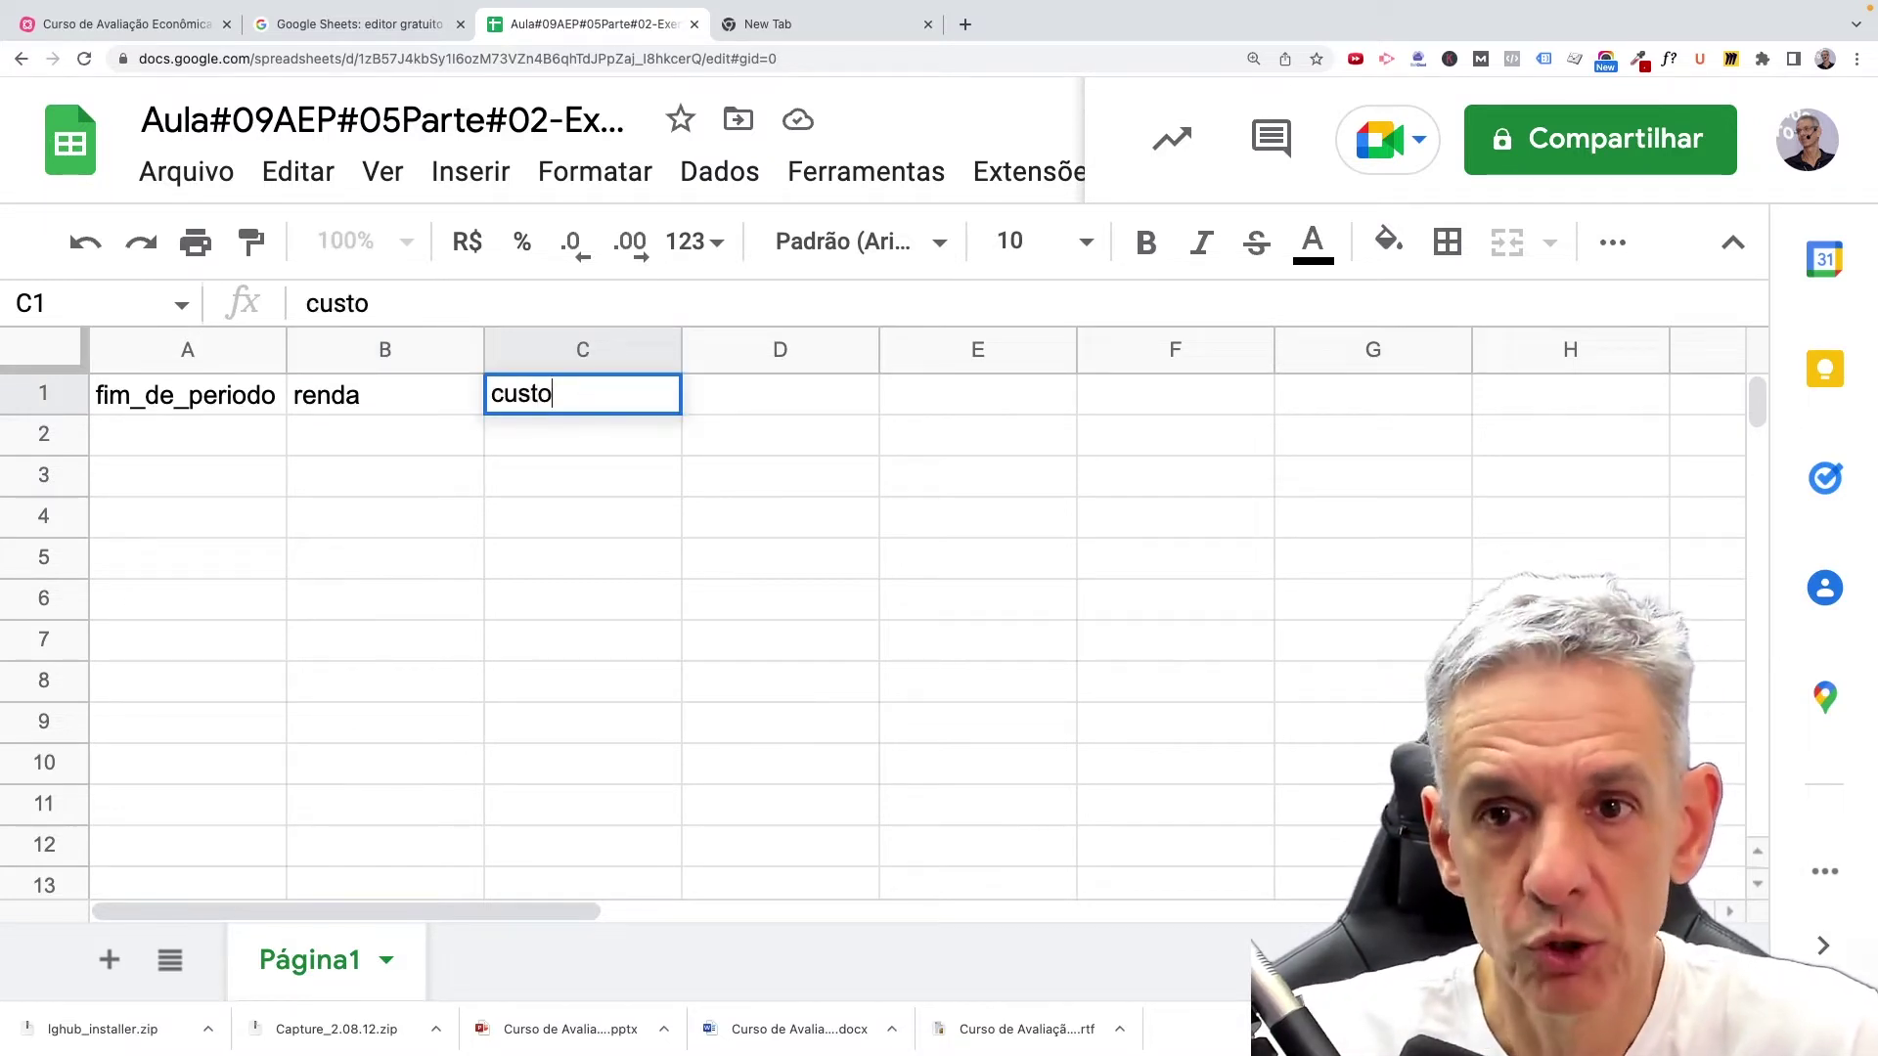
{"action": "key", "text": "Return"}
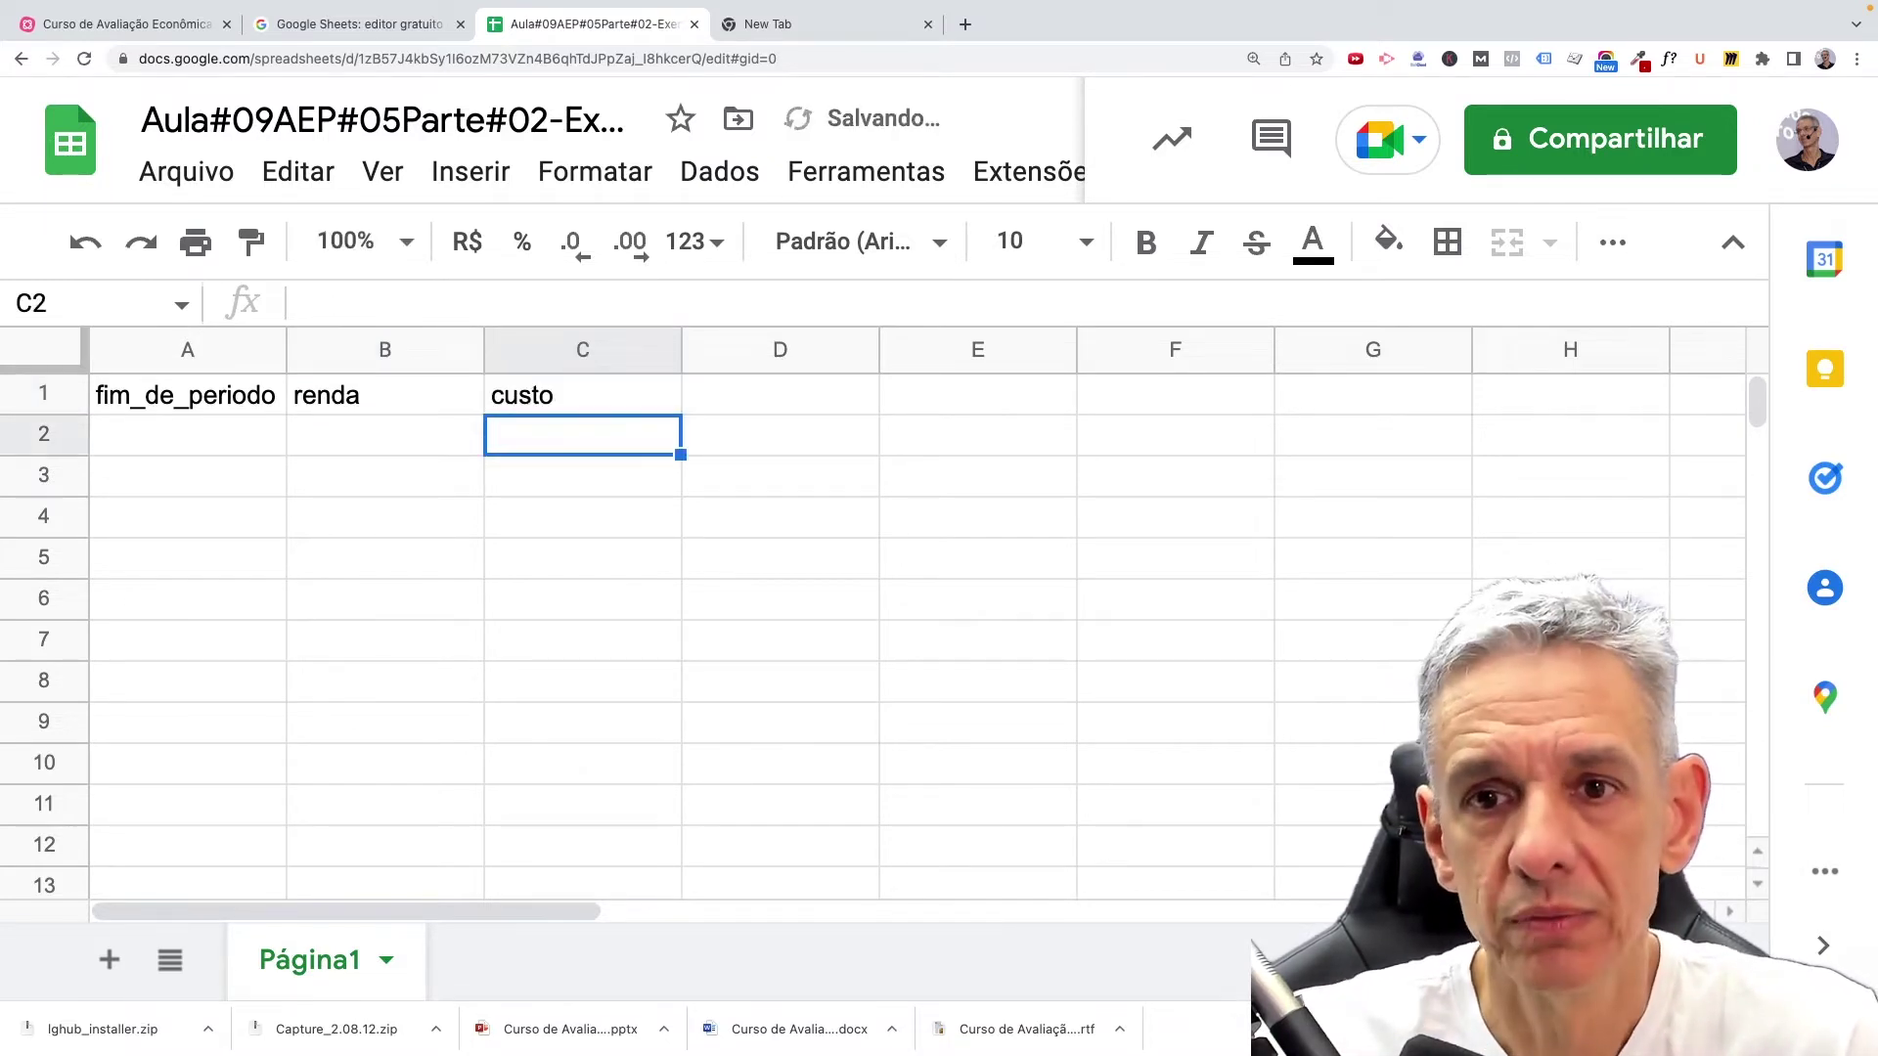
Enter the header fluxo_de_caixa_liquido in cell D1, and widen column D to fit it and column C slightly.
{"action": "left_click", "coordinate": [798, 396]}
{"action": "type", "text": "fluxo"}
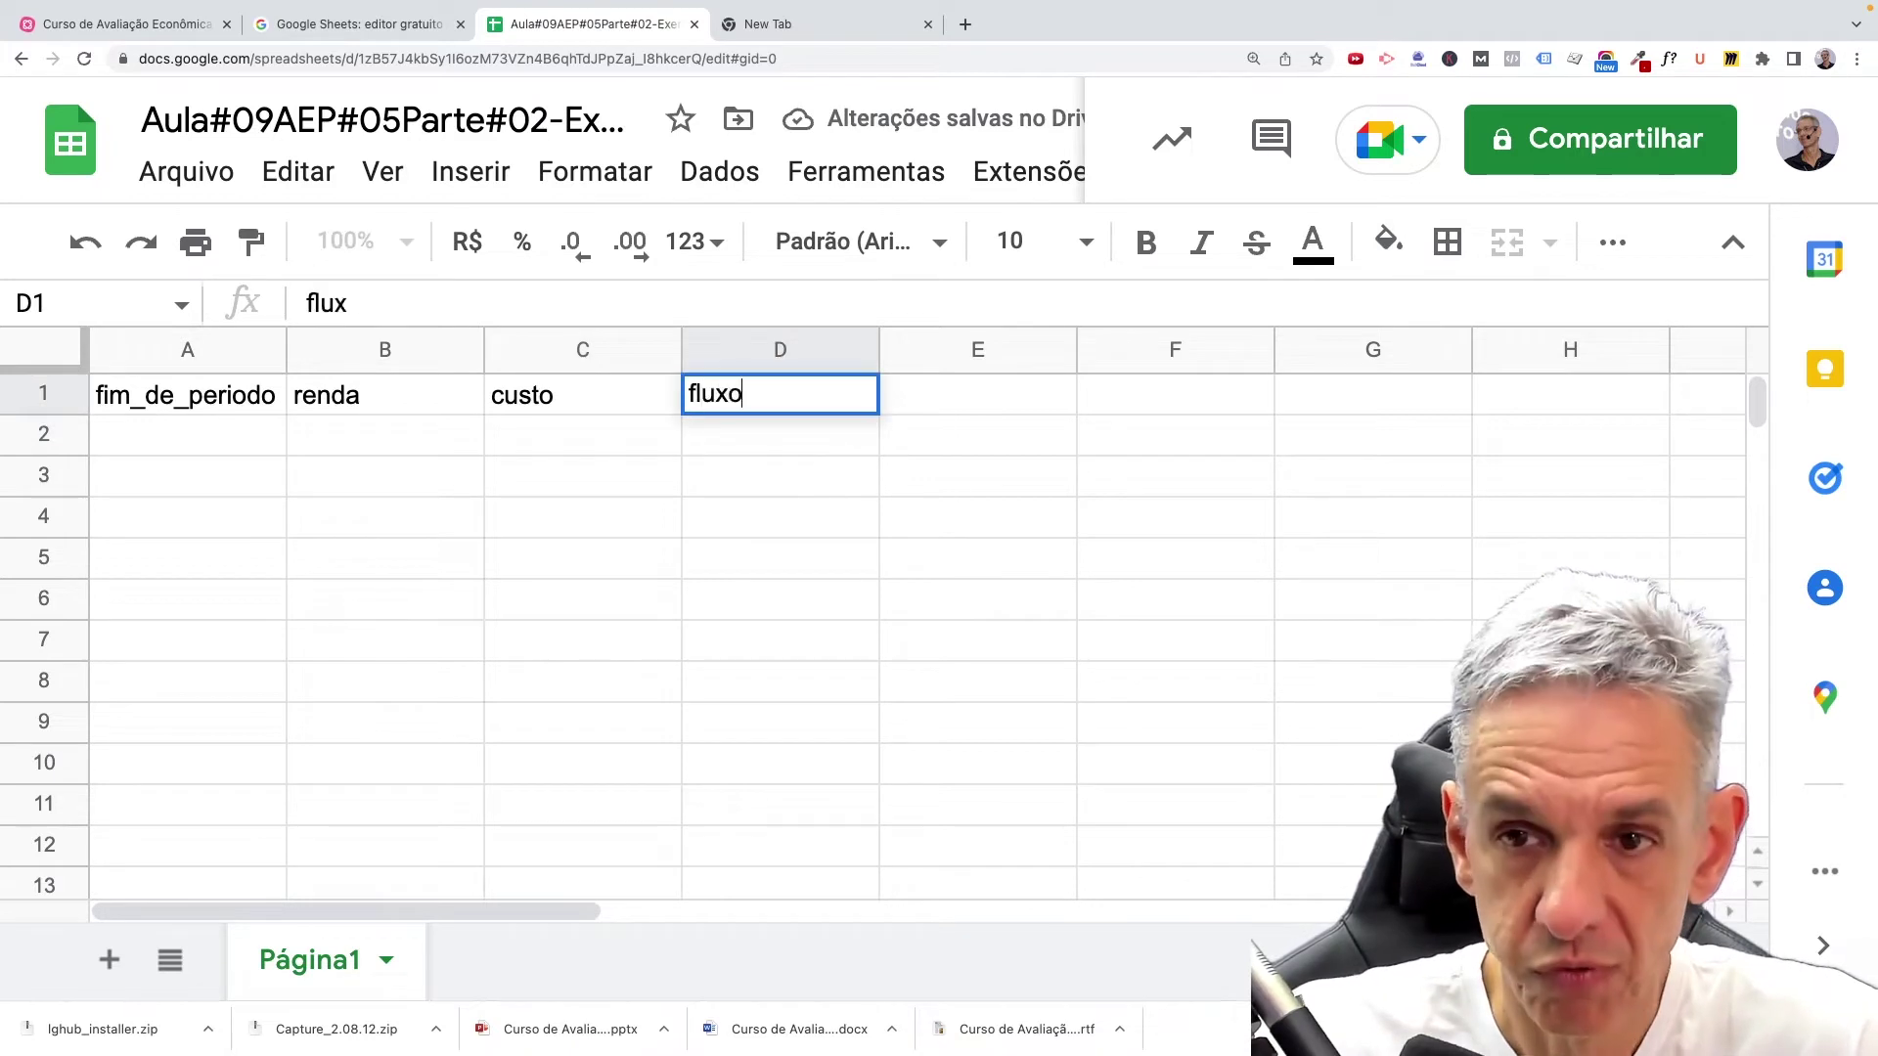
{"action": "type", "text": "_de_"}
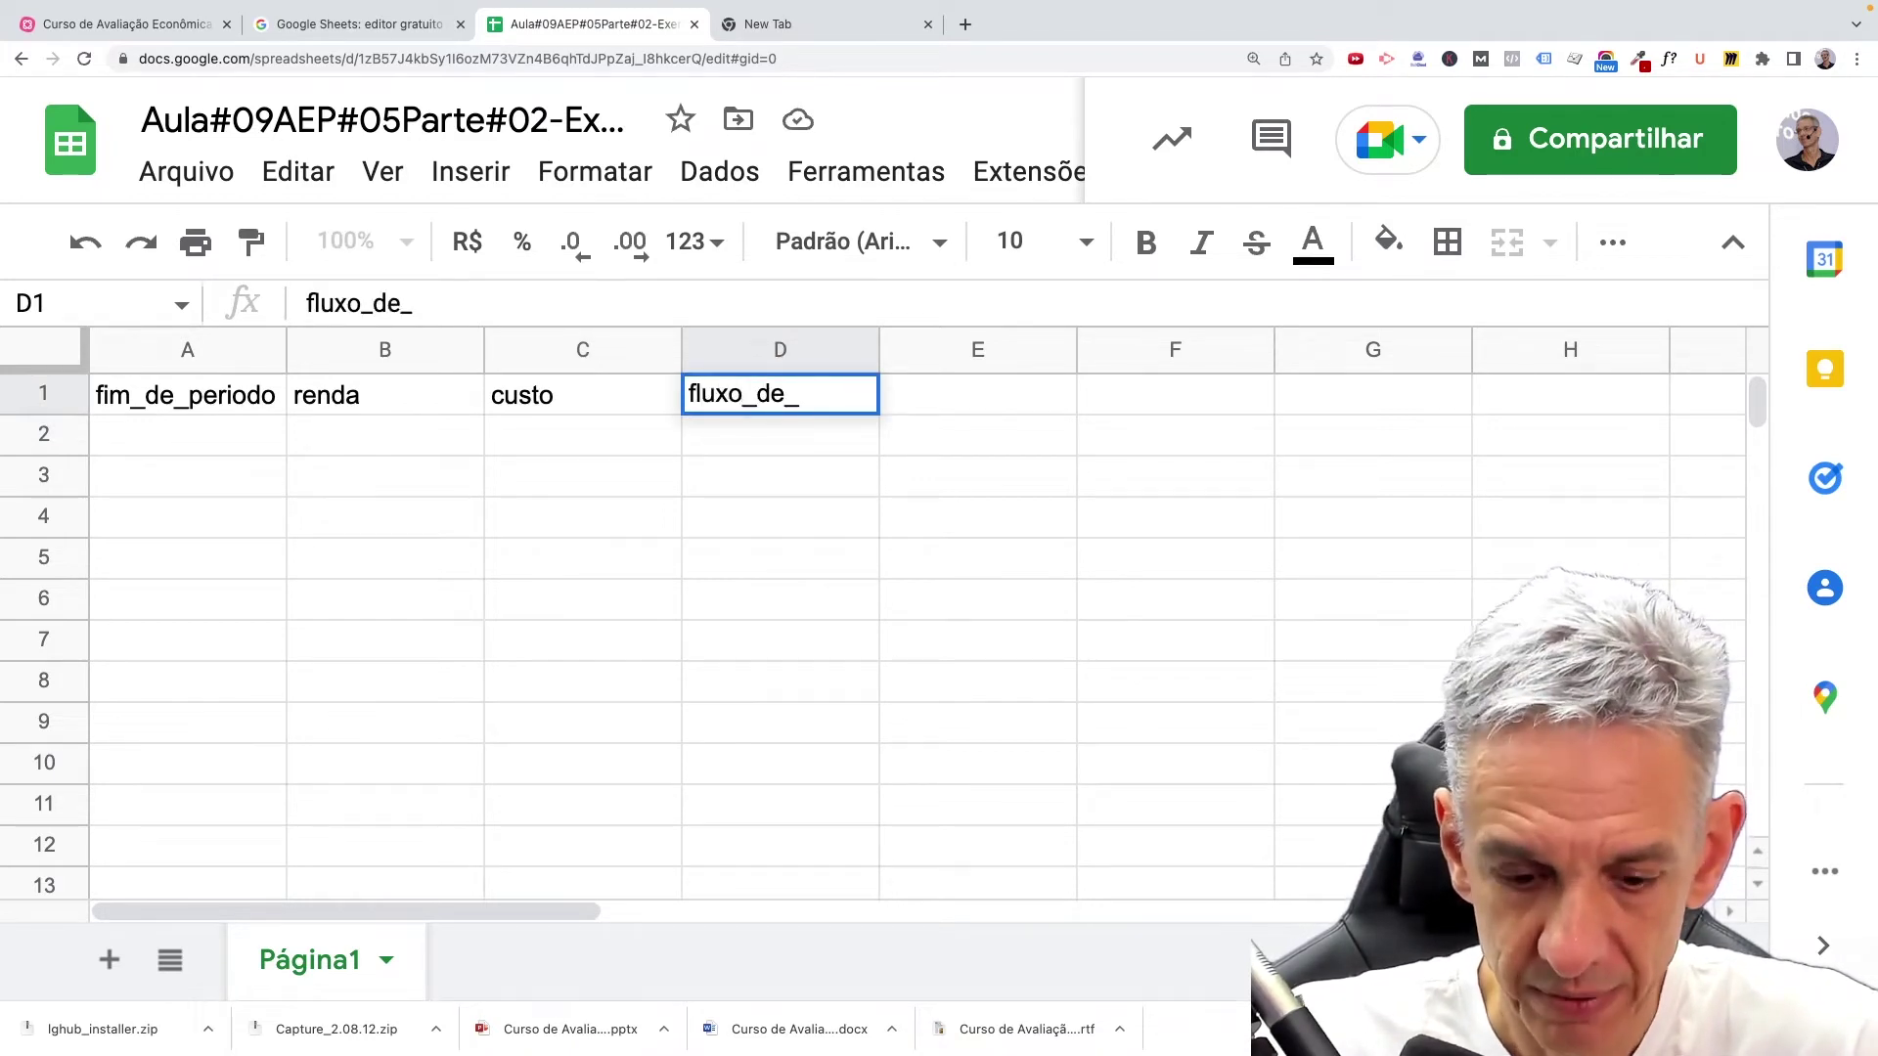
{"action": "type", "text": "caixa_liquido"}
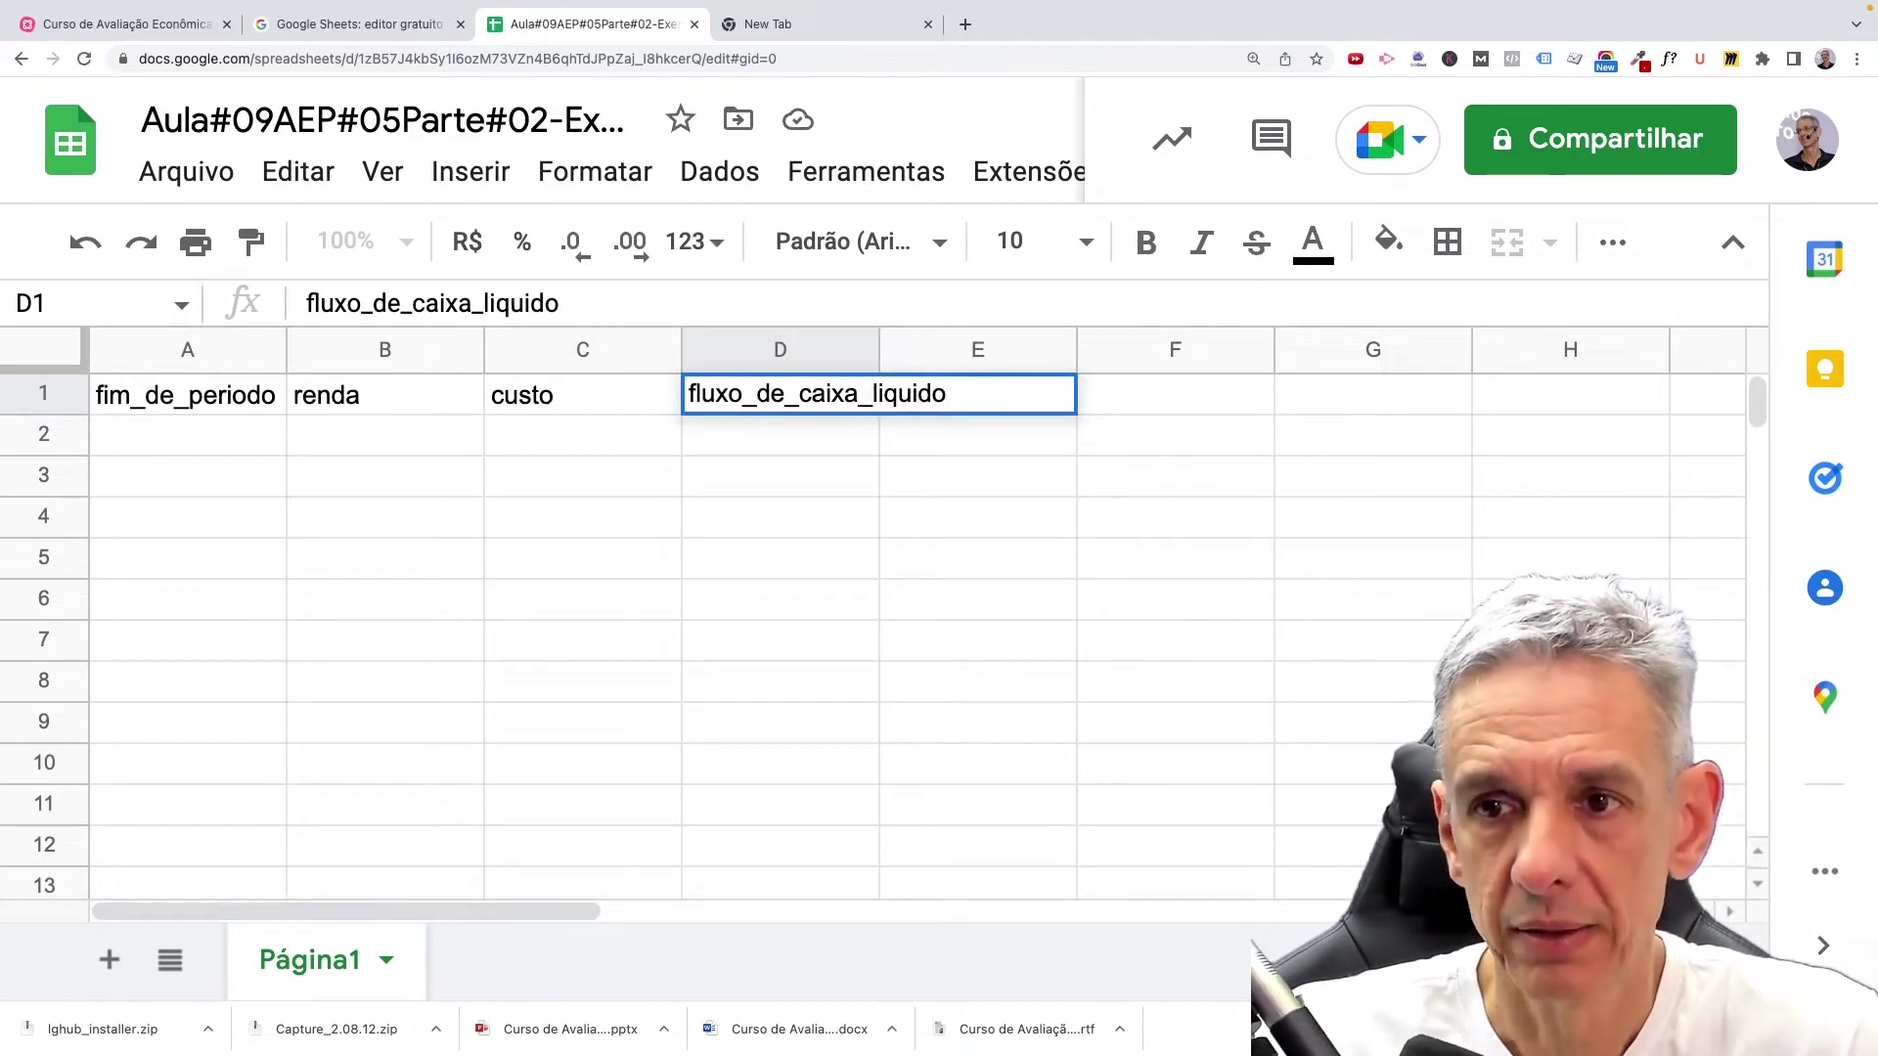
{"action": "key", "text": "Return"}
{"action": "left_click_drag", "start_coordinate": [877, 357], "coordinate": [1022, 357]}
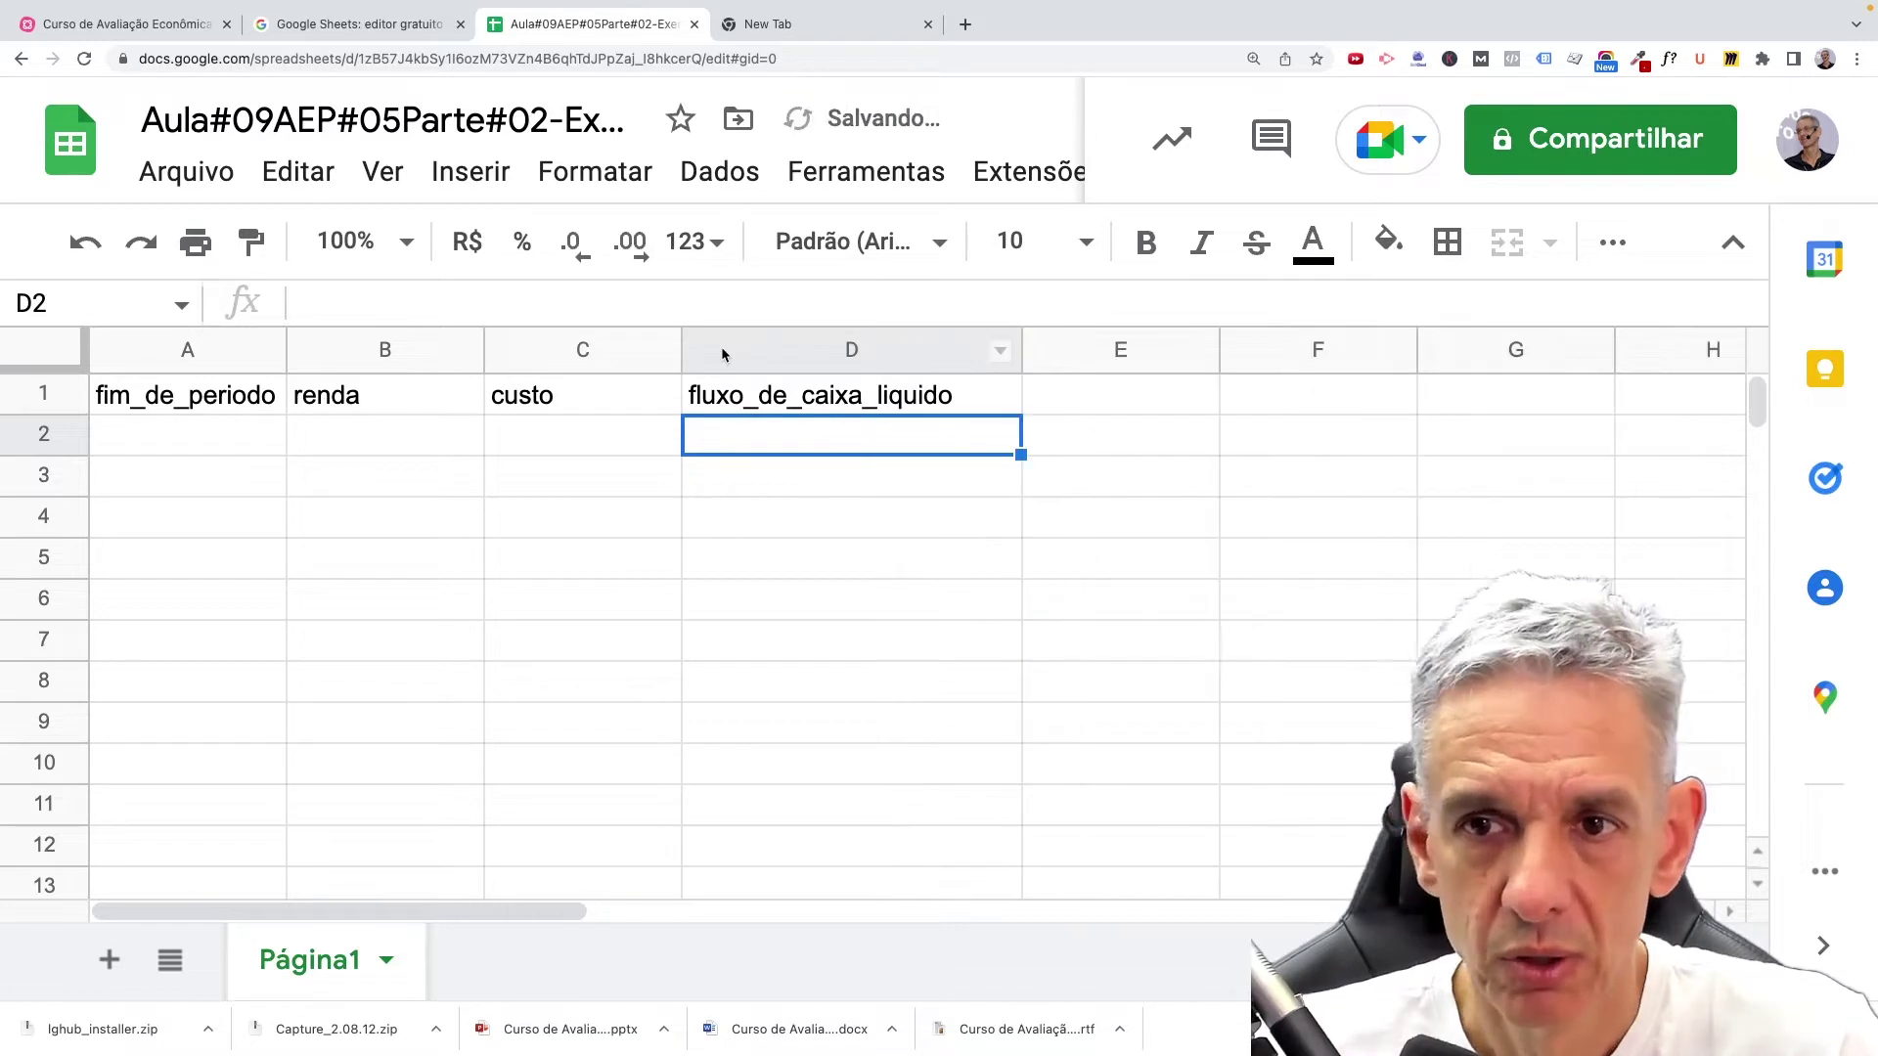
{"action": "left_click_drag", "start_coordinate": [684, 357], "coordinate": [721, 357]}
Center the column headers in row 1 horizontally.
{"action": "left_click", "coordinate": [37, 396]}
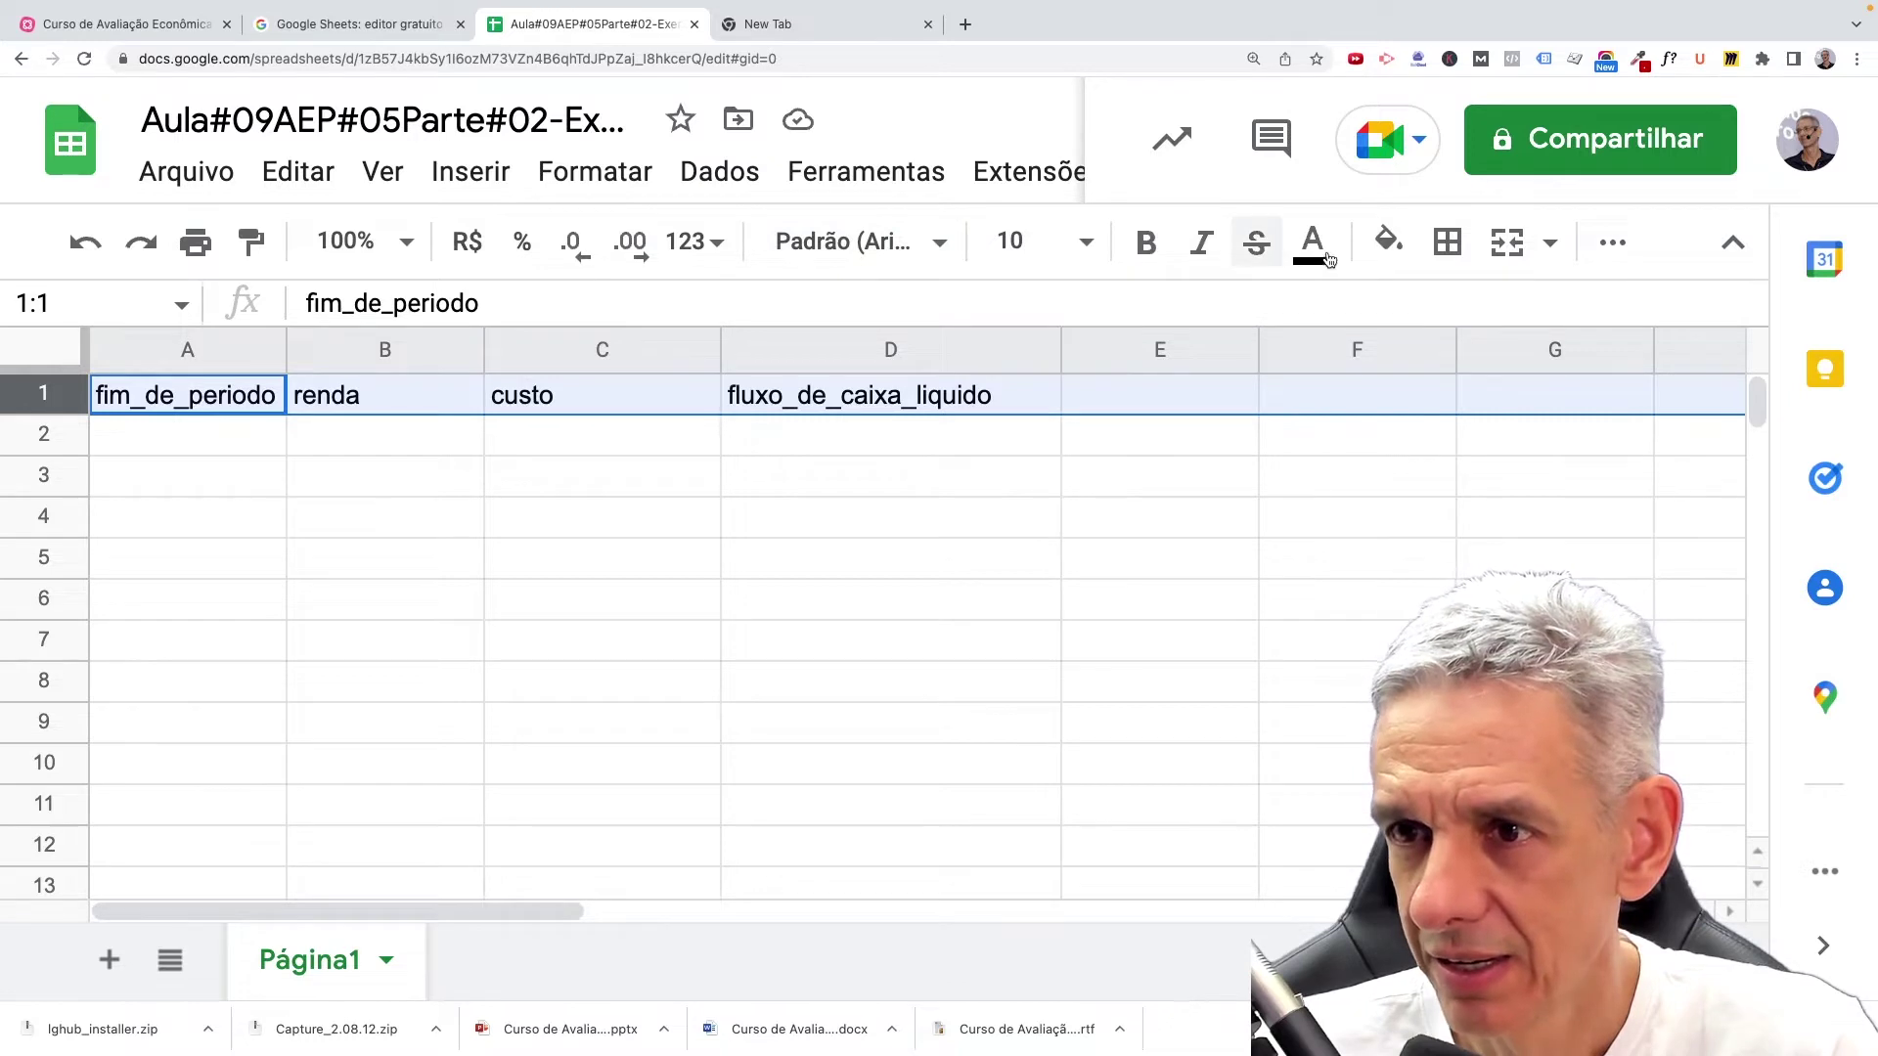
{"action": "left_click", "coordinate": [596, 175]}
{"action": "left_click", "coordinate": [595, 174]}
{"action": "left_click", "coordinate": [597, 176]}
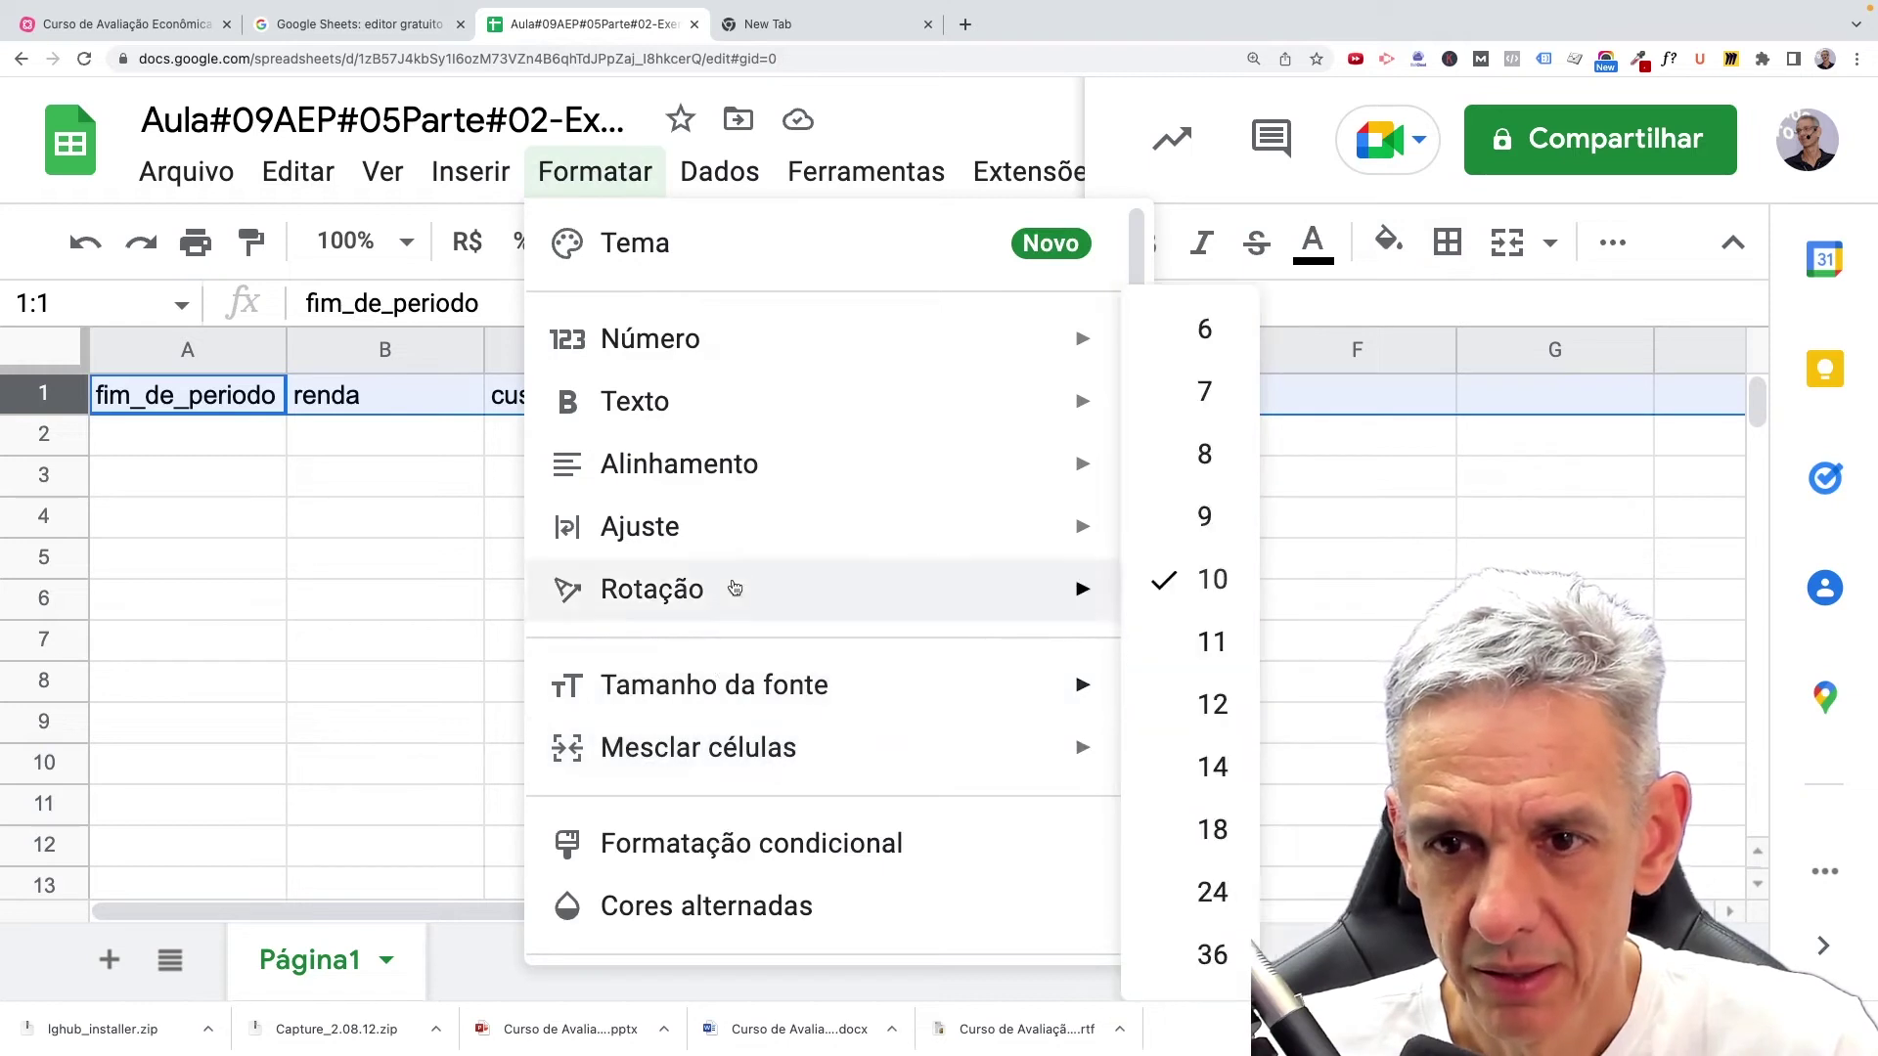
{"action": "mouse_move", "coordinate": [684, 474]}
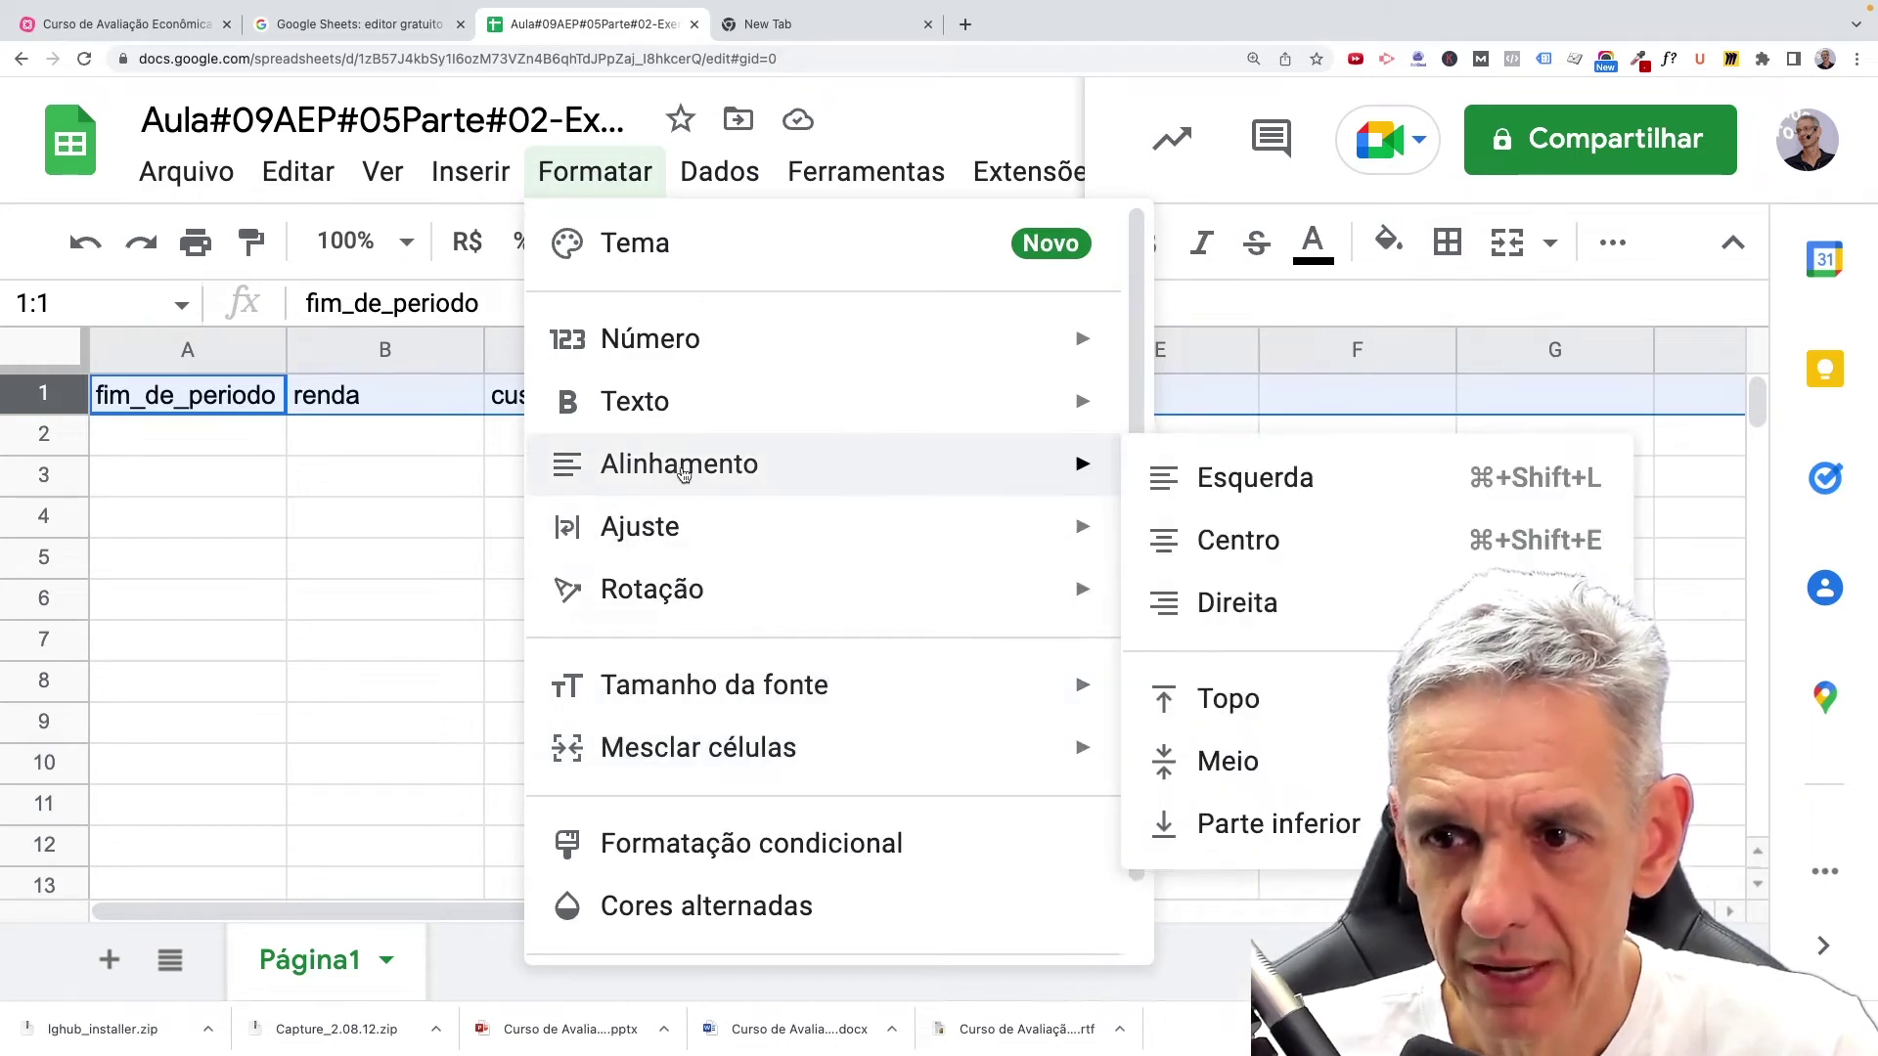
{"action": "left_click", "coordinate": [1229, 544]}
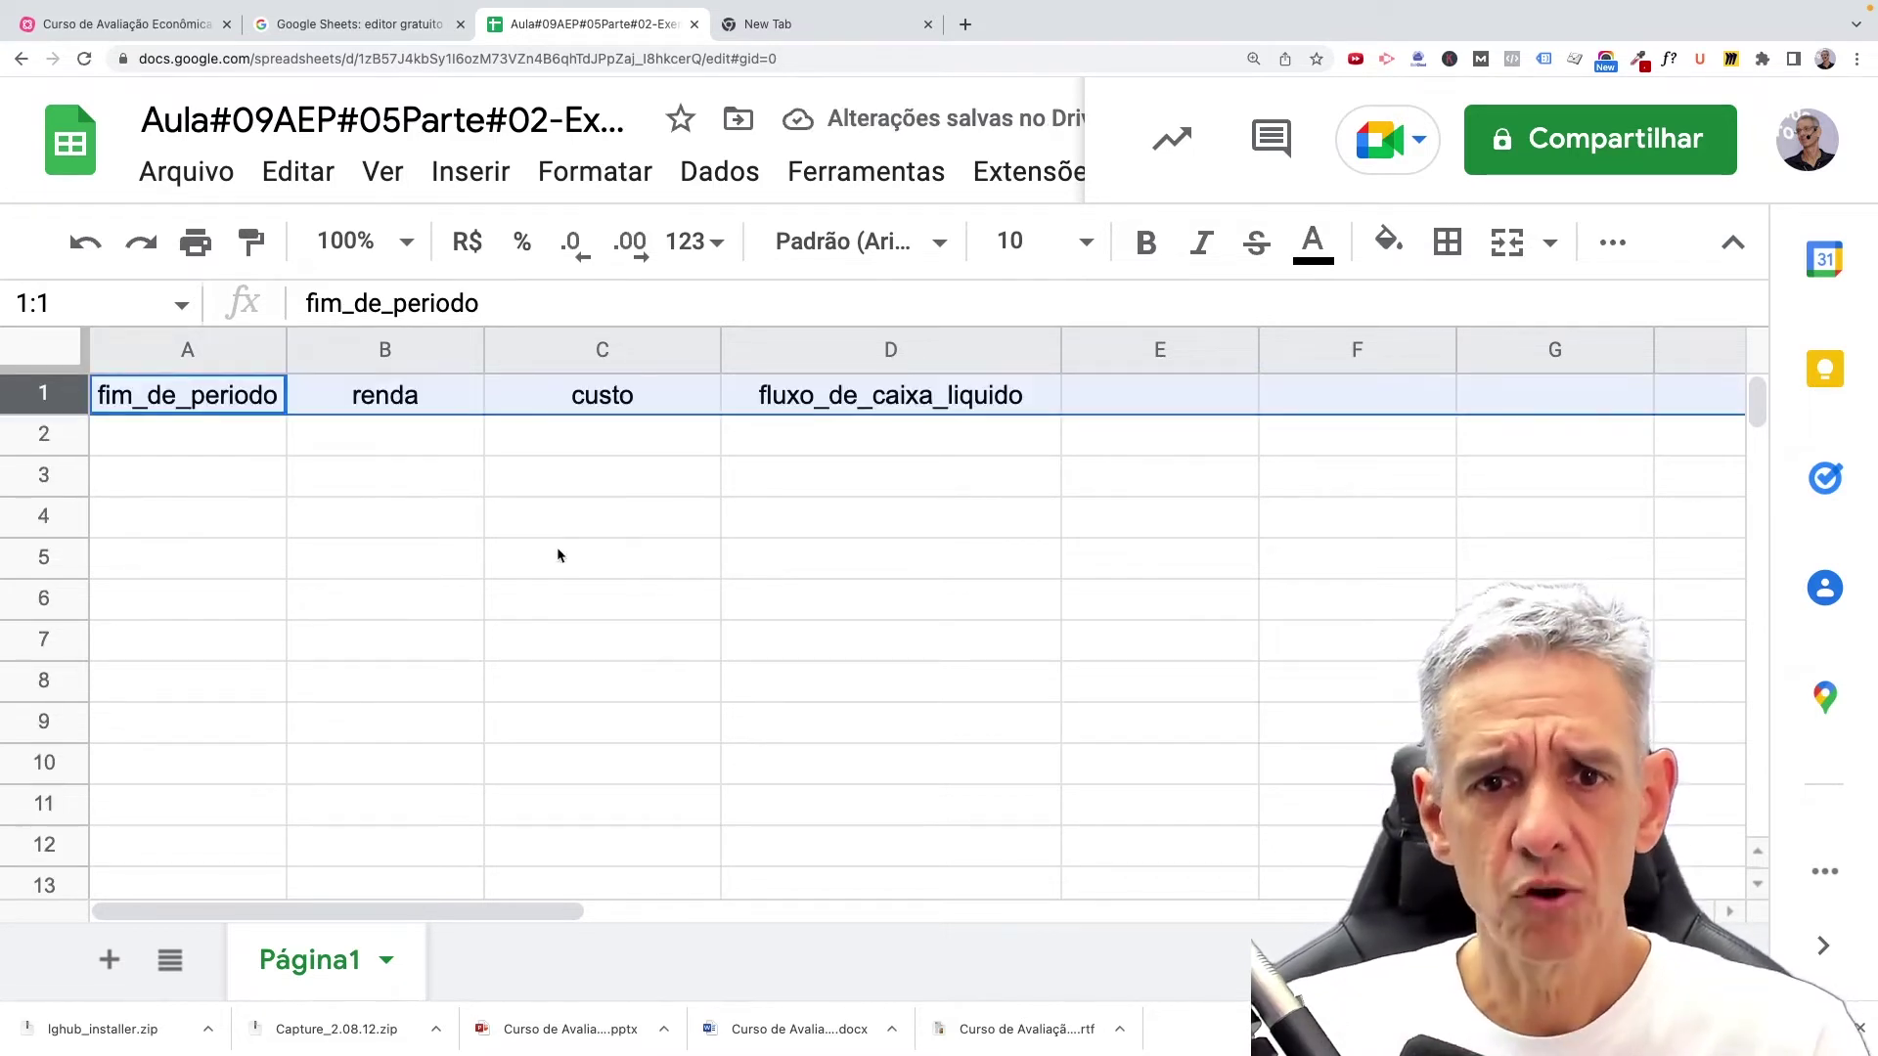
Enter the period numbers 0 through 8 in cells A2 to A10 under fim_de_periodo.
{"action": "left_click", "coordinate": [217, 438]}
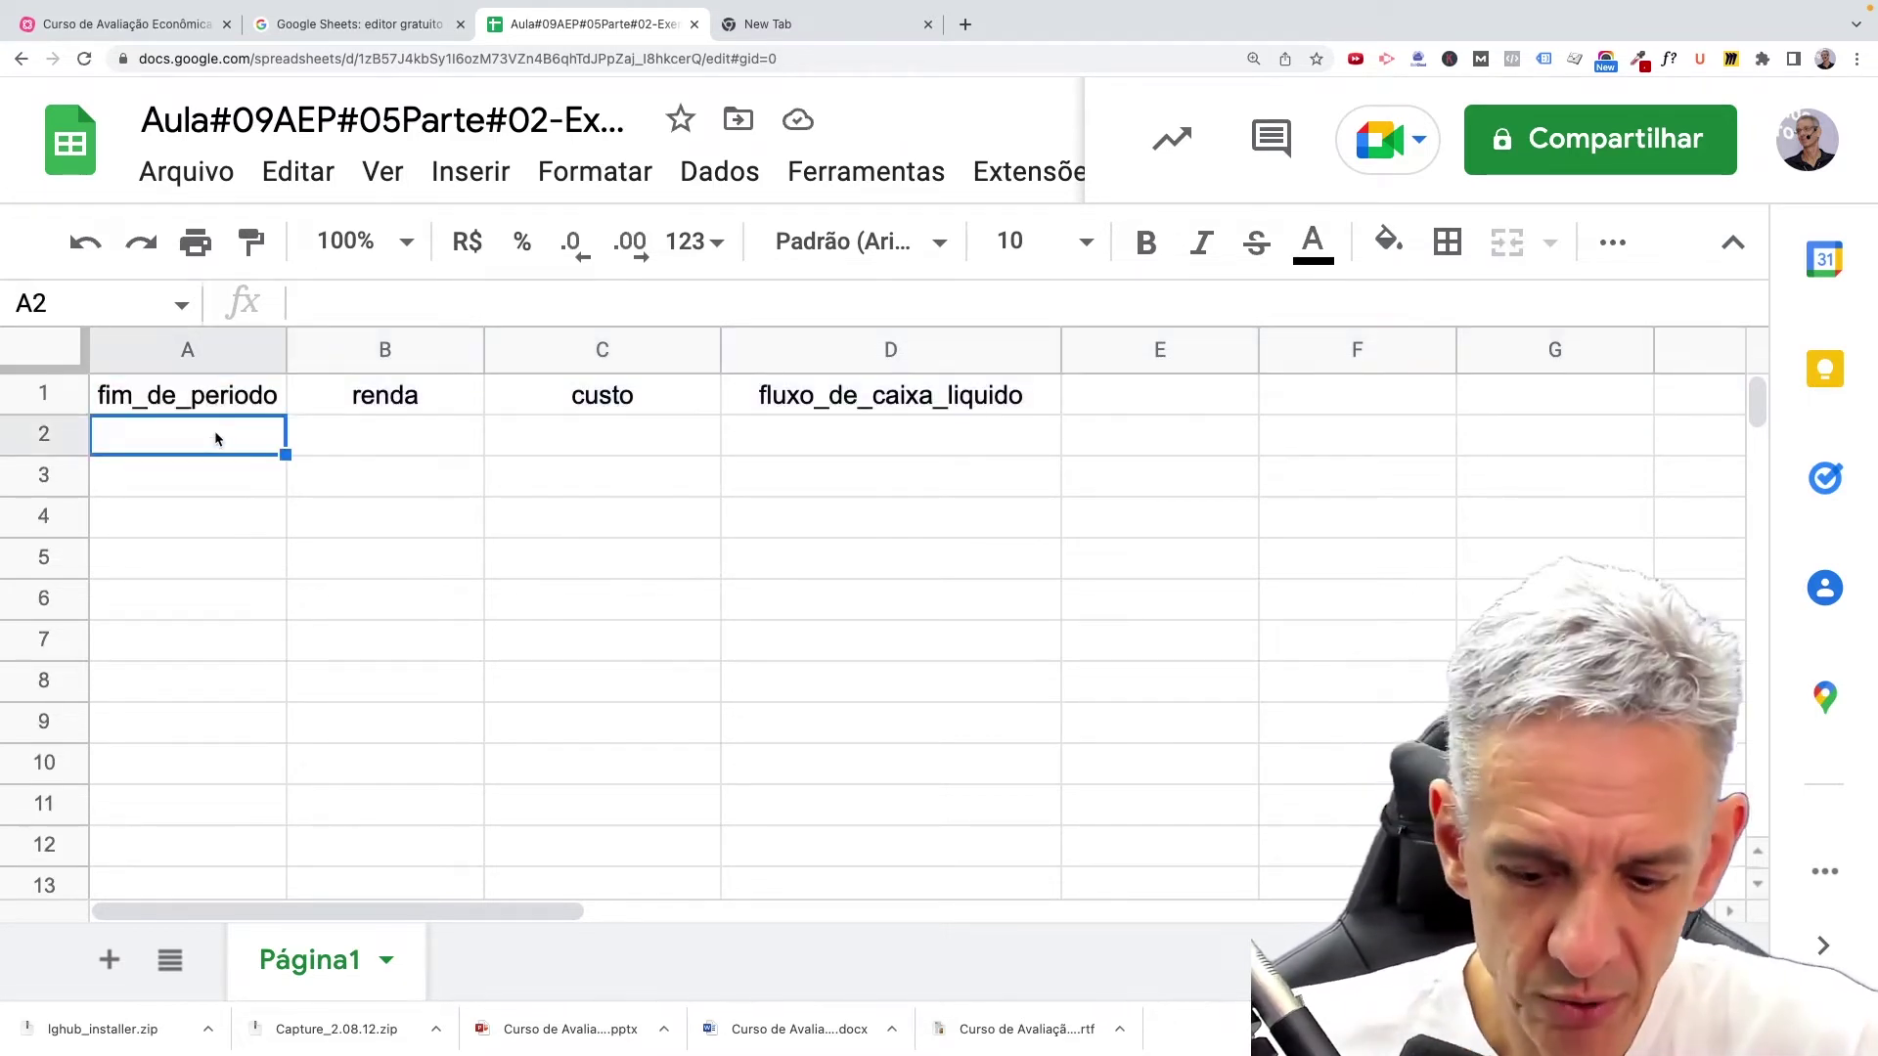
{"action": "type", "text": "0"}
{"action": "key", "text": "Return"}
{"action": "type", "text": "1"}
{"action": "key", "text": "Return"}
{"action": "type", "text": "2"}
{"action": "key", "text": "Return"}
{"action": "type", "text": "3"}
{"action": "key", "text": "Return"}
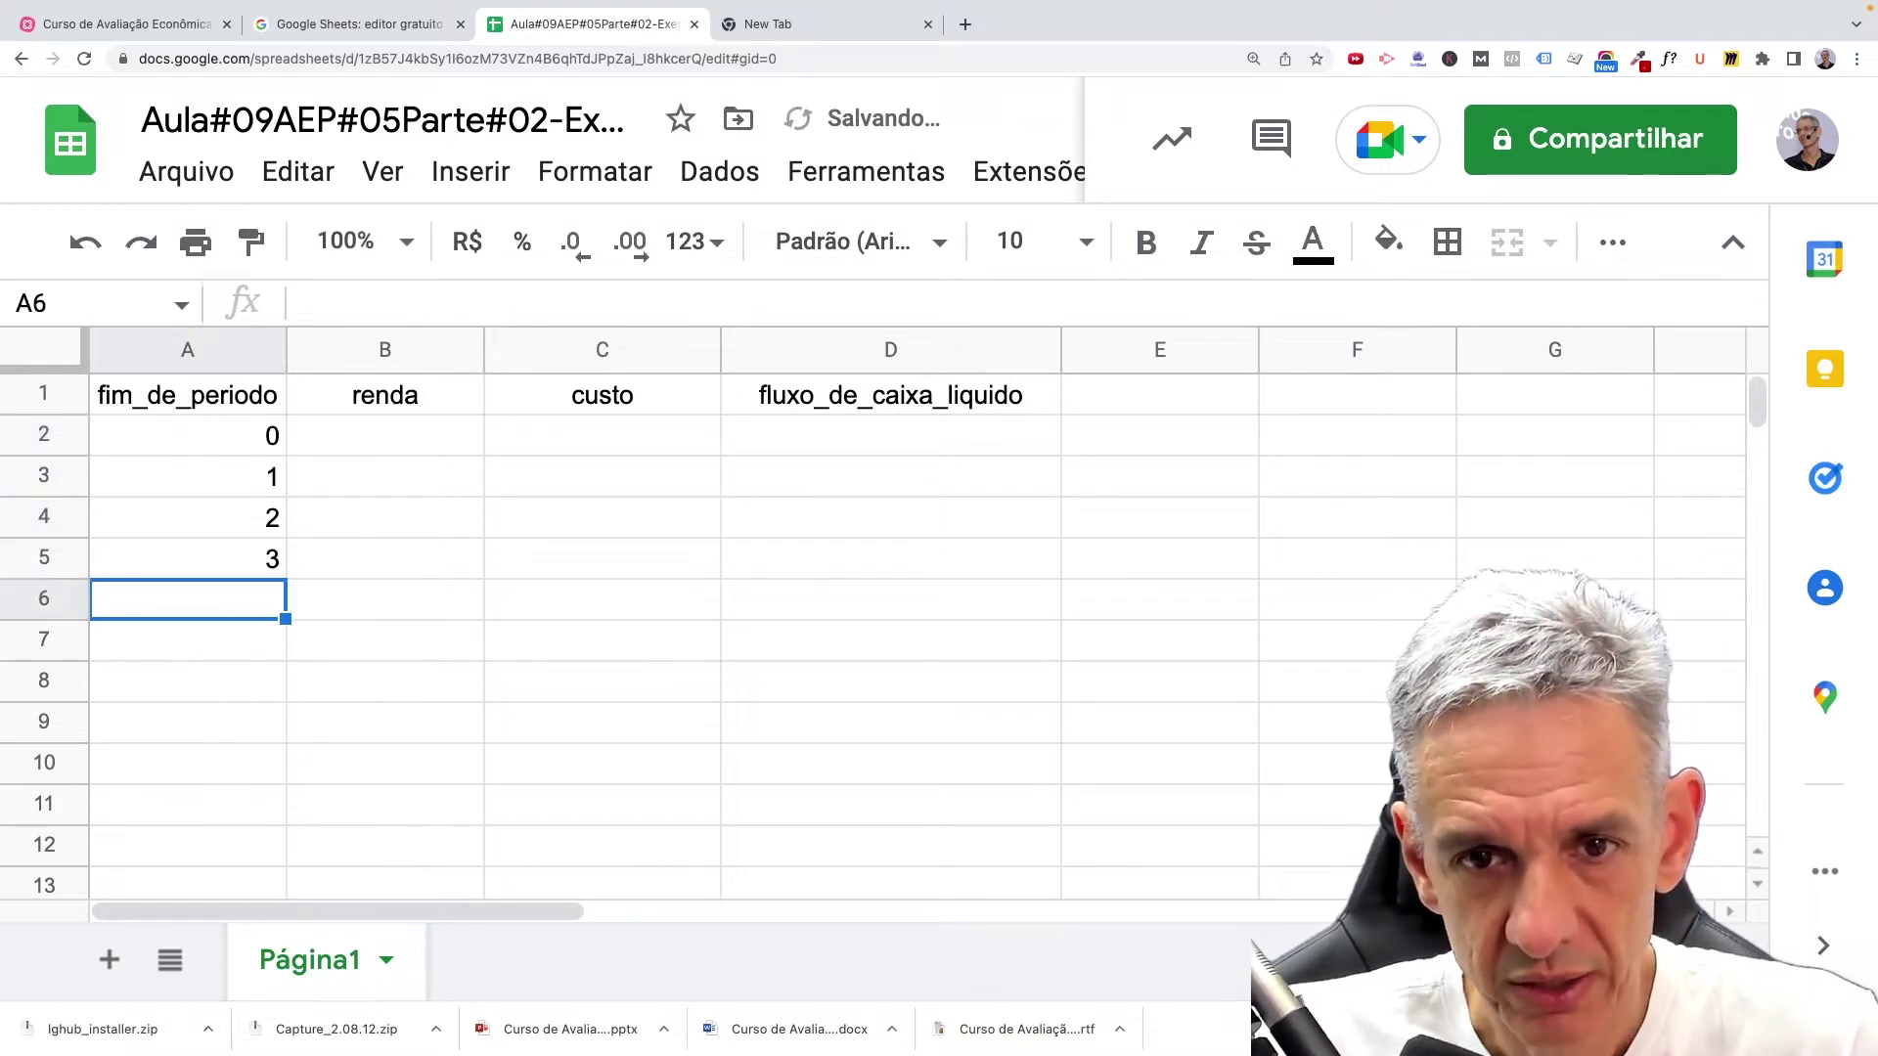
{"action": "type", "text": "4"}
{"action": "key", "text": "Return"}
{"action": "type", "text": "5"}
{"action": "key", "text": "Return"}
{"action": "type", "text": "6"}
{"action": "key", "text": "Return"}
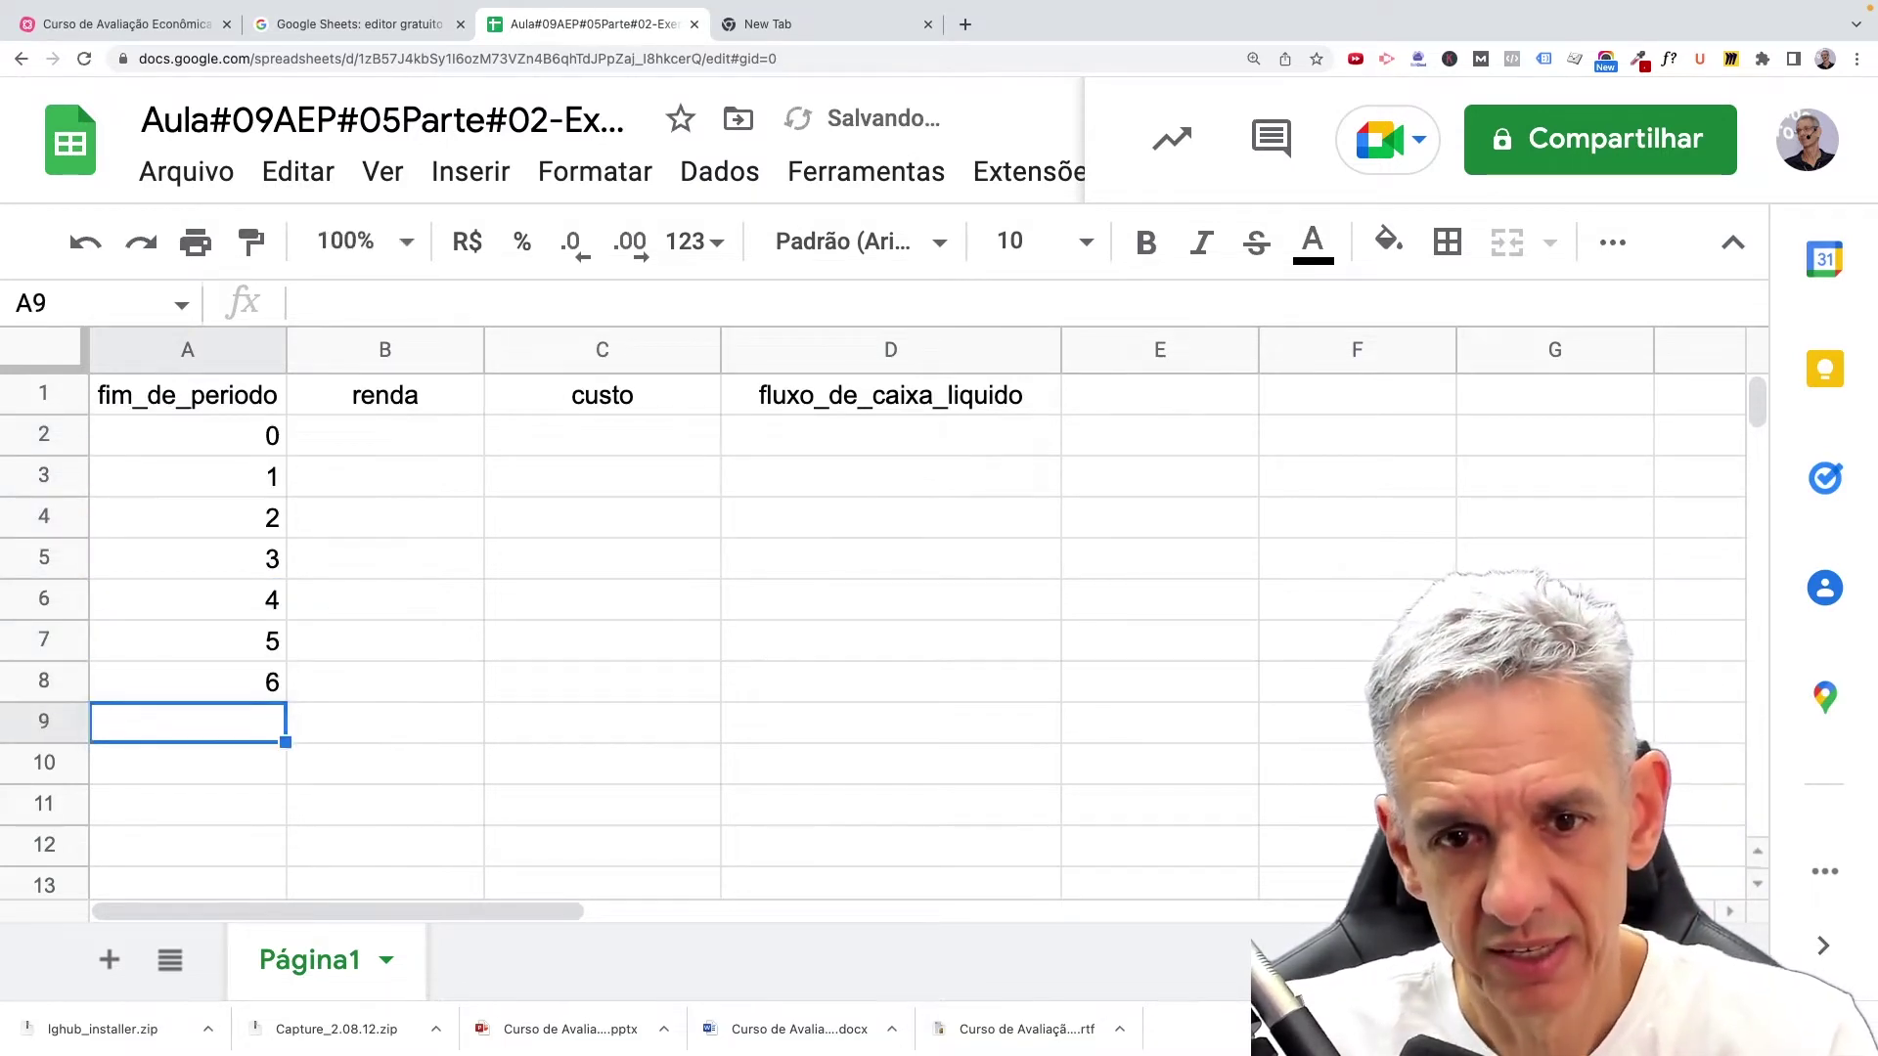
{"action": "type", "text": "7"}
{"action": "key", "text": "Return"}
{"action": "type", "text": "8"}
{"action": "key", "text": "Return"}
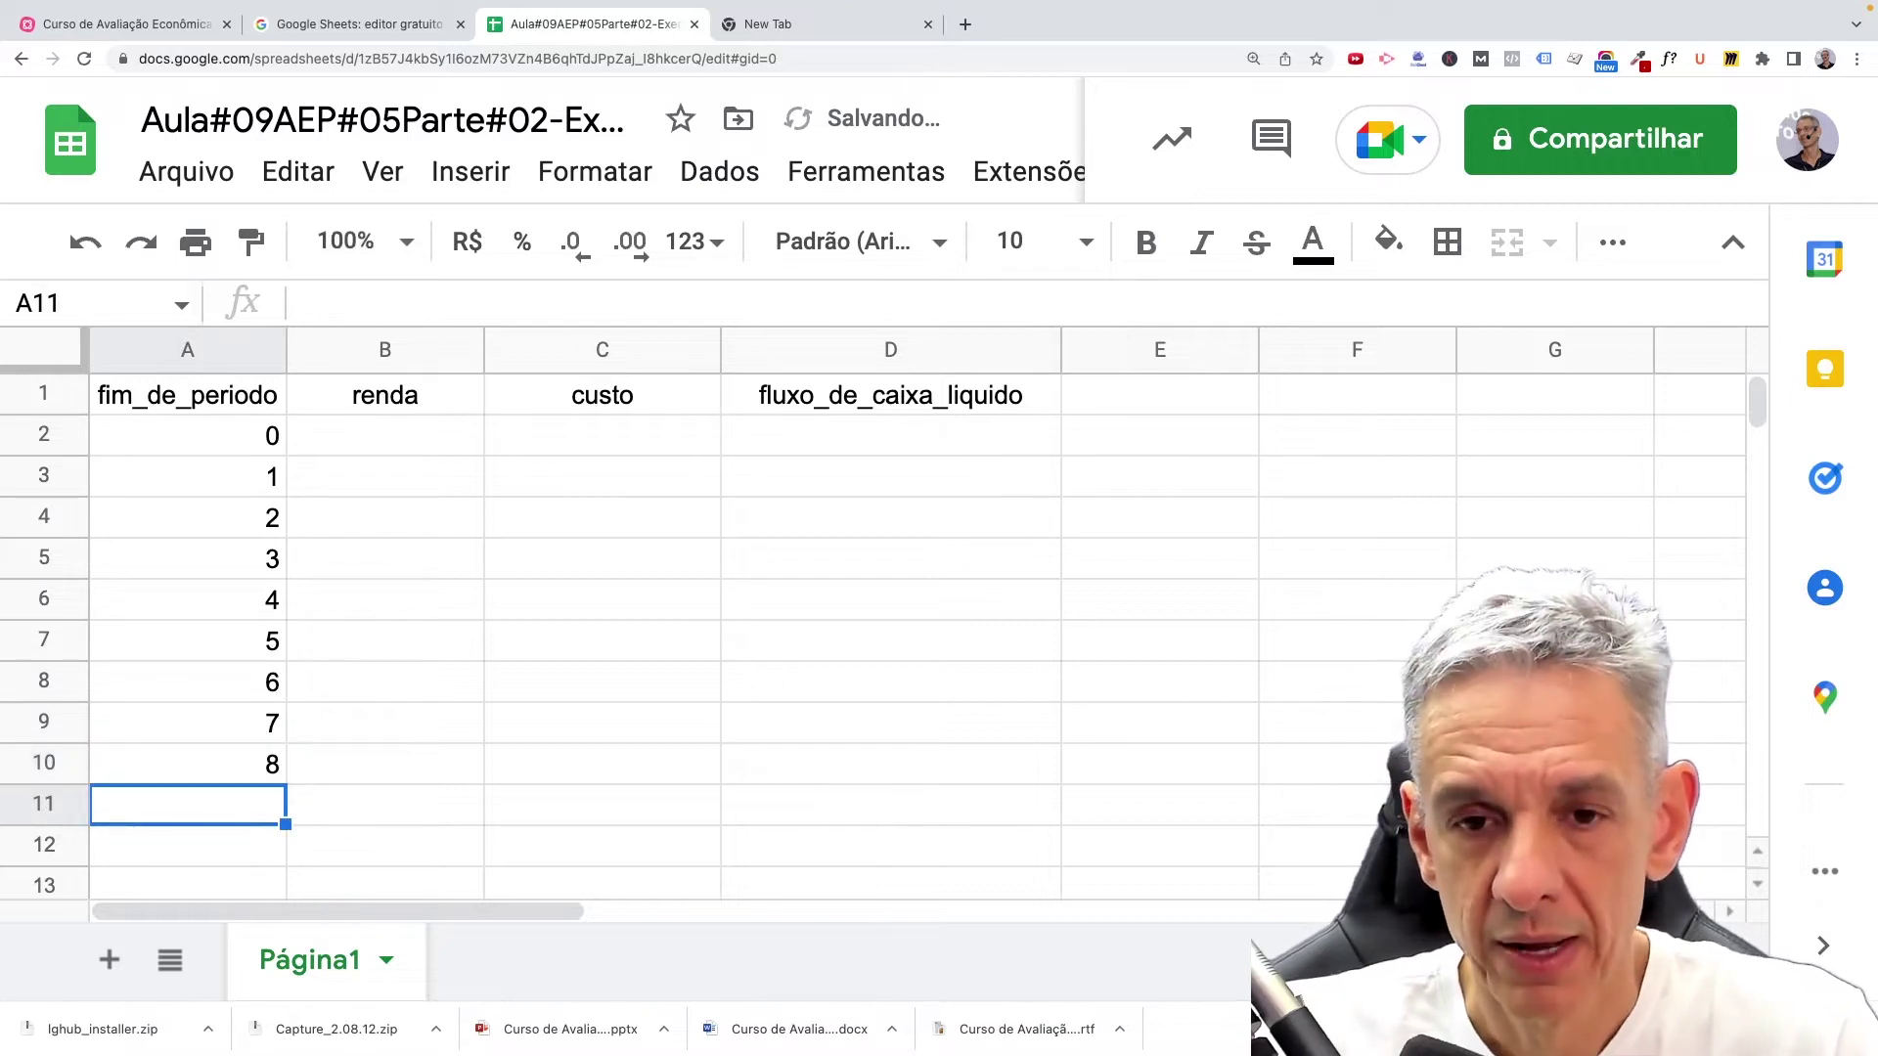
Enter the renda values 0 in cell B2 and 750 in cell B3.
{"action": "left_click", "coordinate": [386, 431]}
{"action": "type", "text": "0"}
{"action": "key", "text": "Return"}
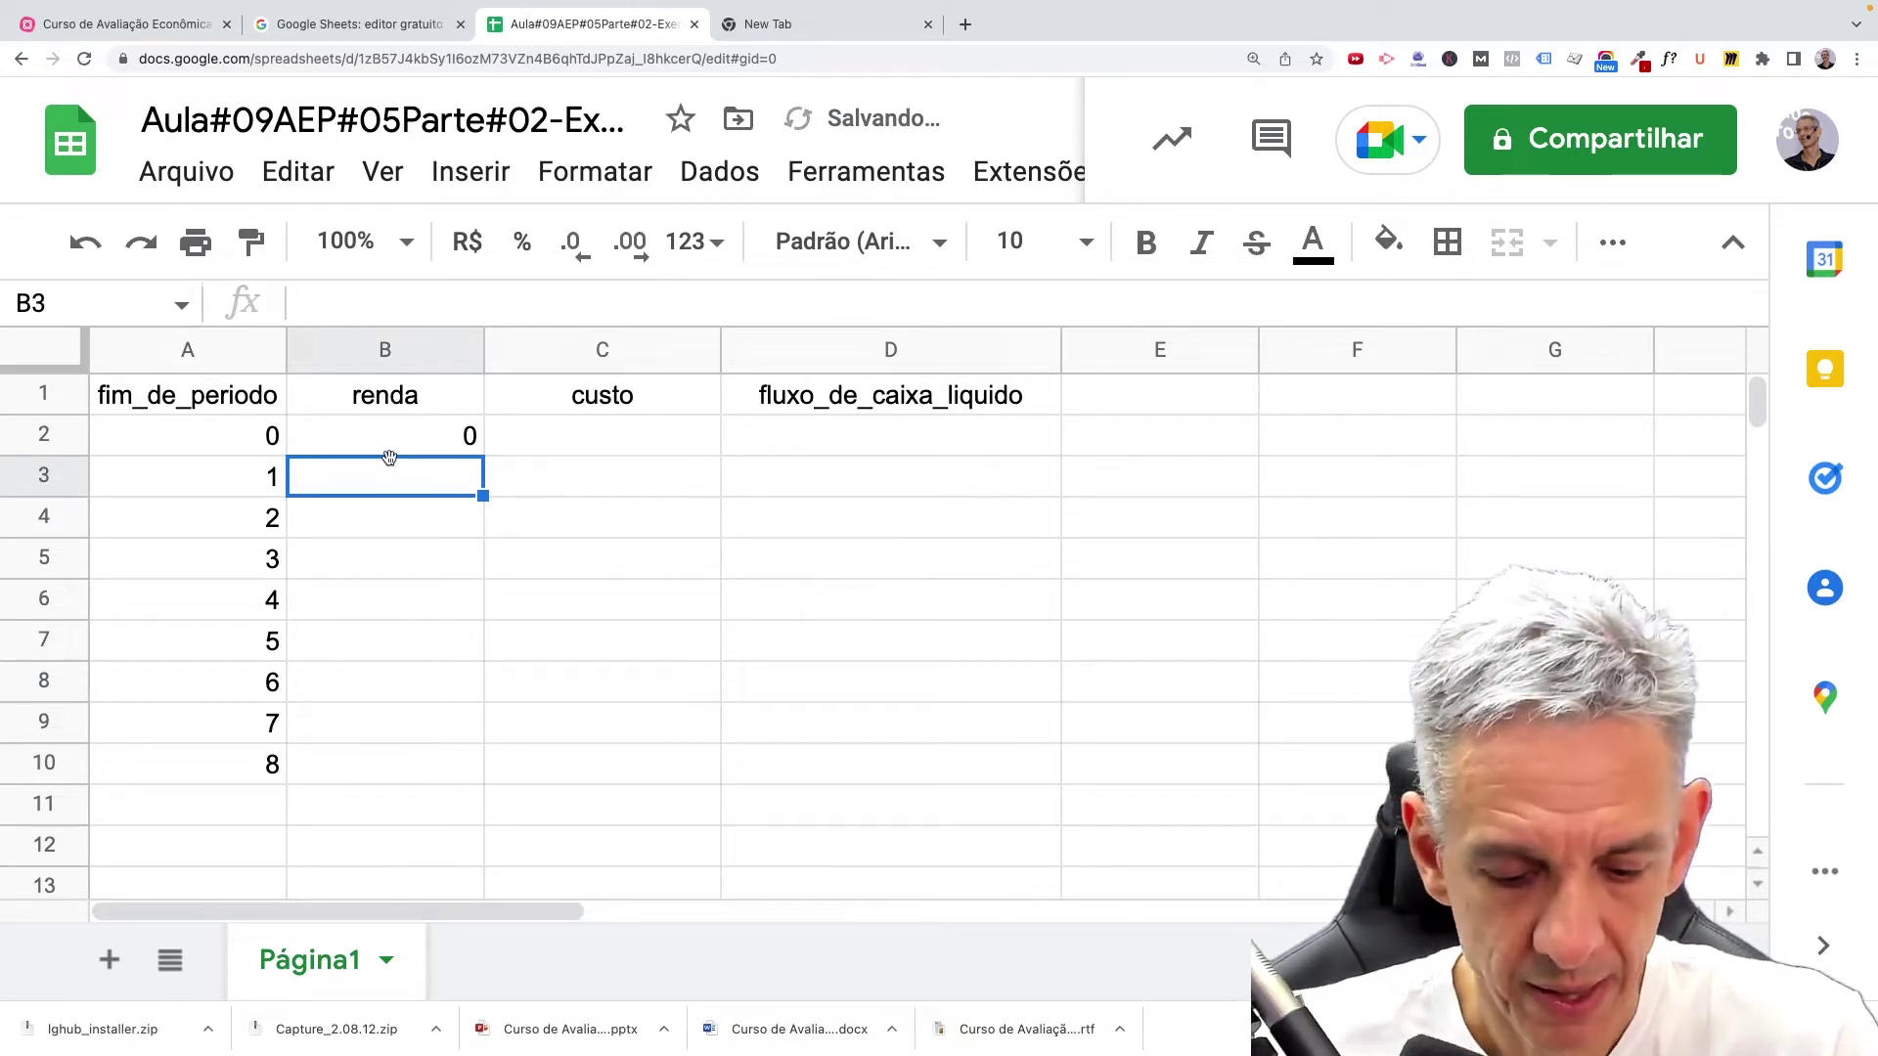
{"action": "type", "text": "750"}
{"action": "key", "text": "Return"}
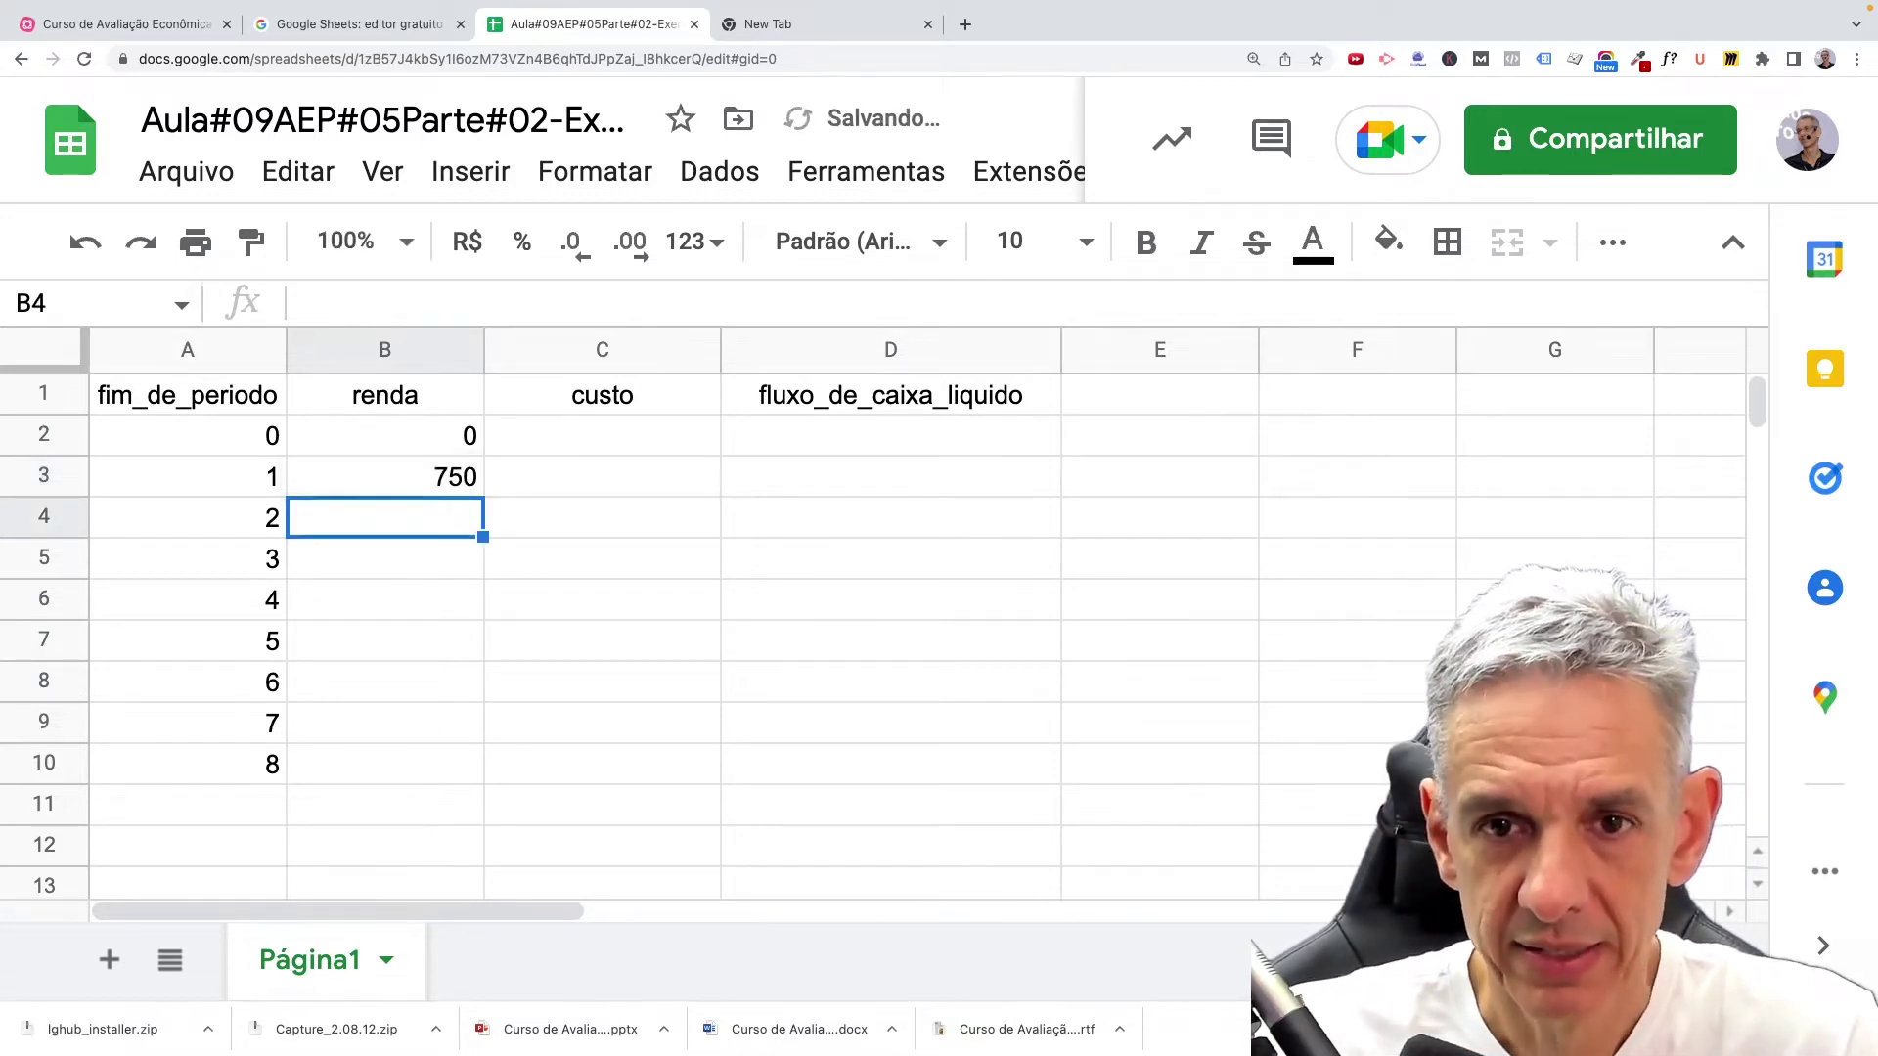
Copy the 750 from B3 into B4 and fill it down through B9.
{"action": "left_click", "coordinate": [453, 484]}
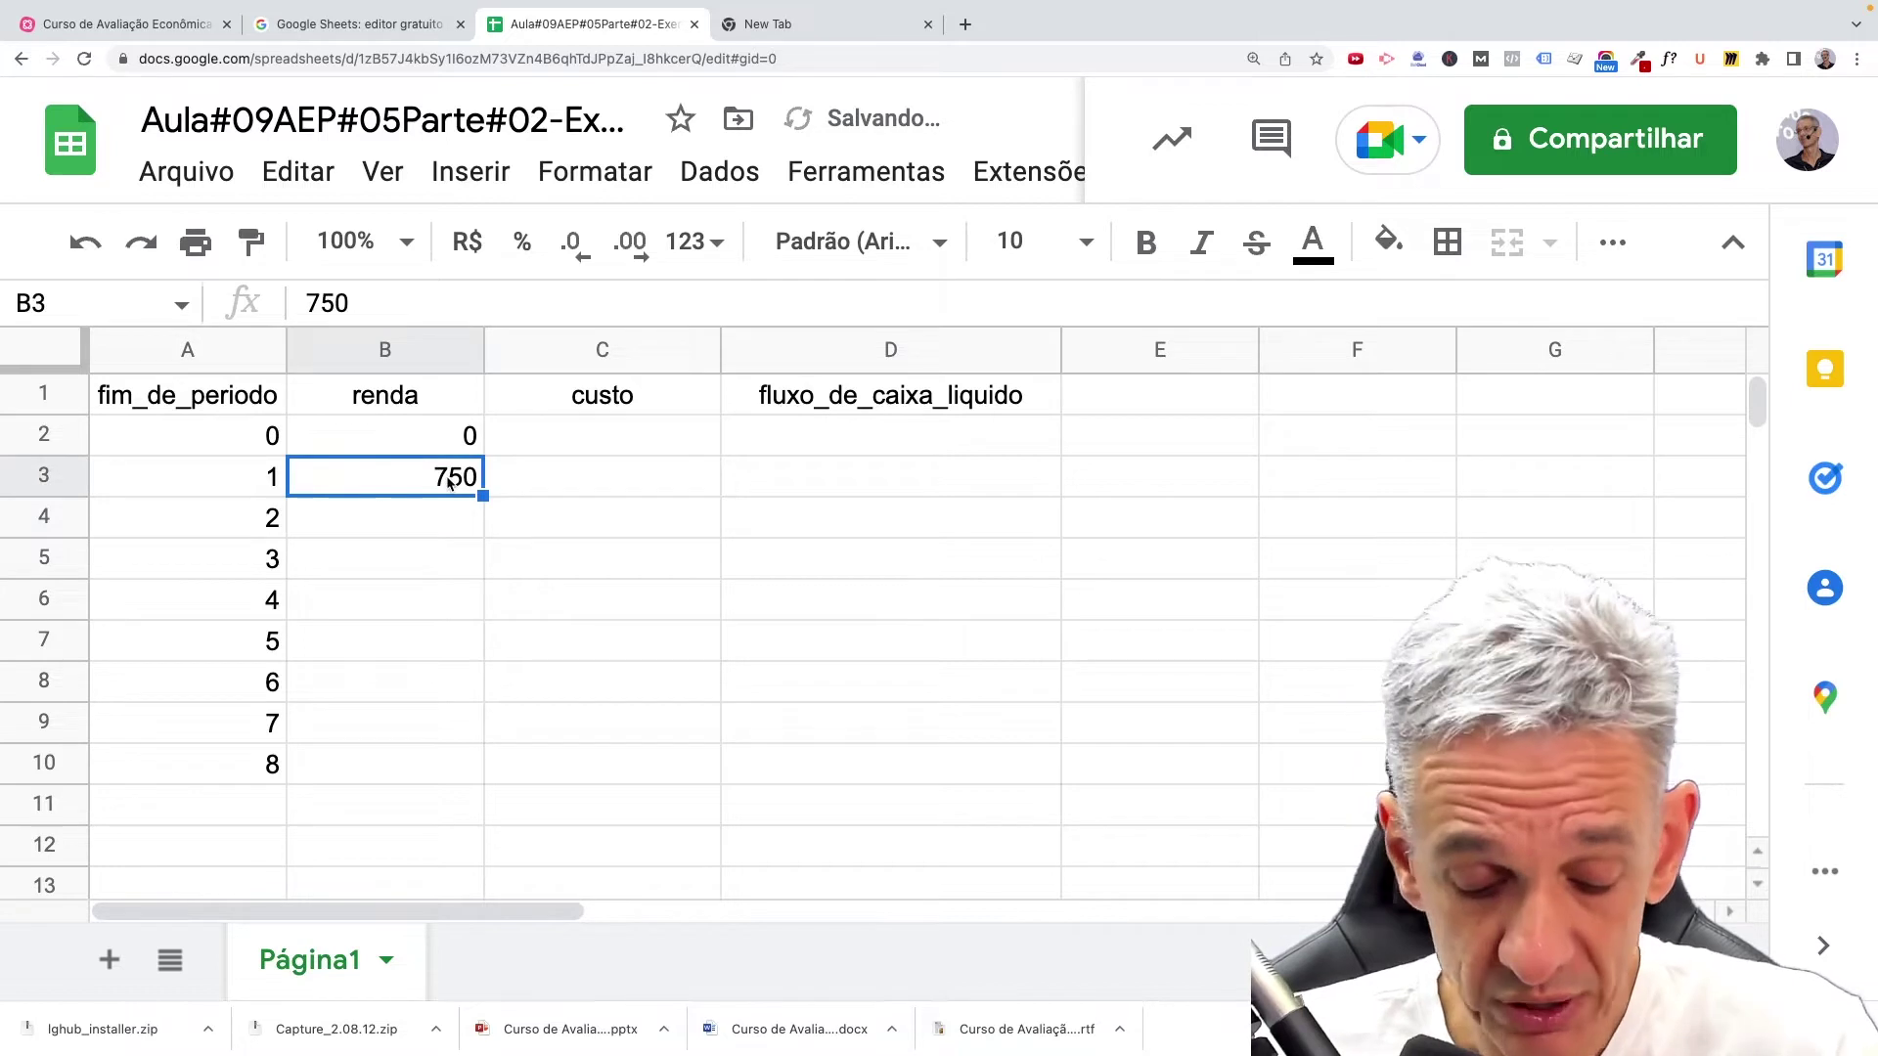
{"action": "key", "text": "ctrl+c"}
{"action": "left_click", "coordinate": [415, 520]}
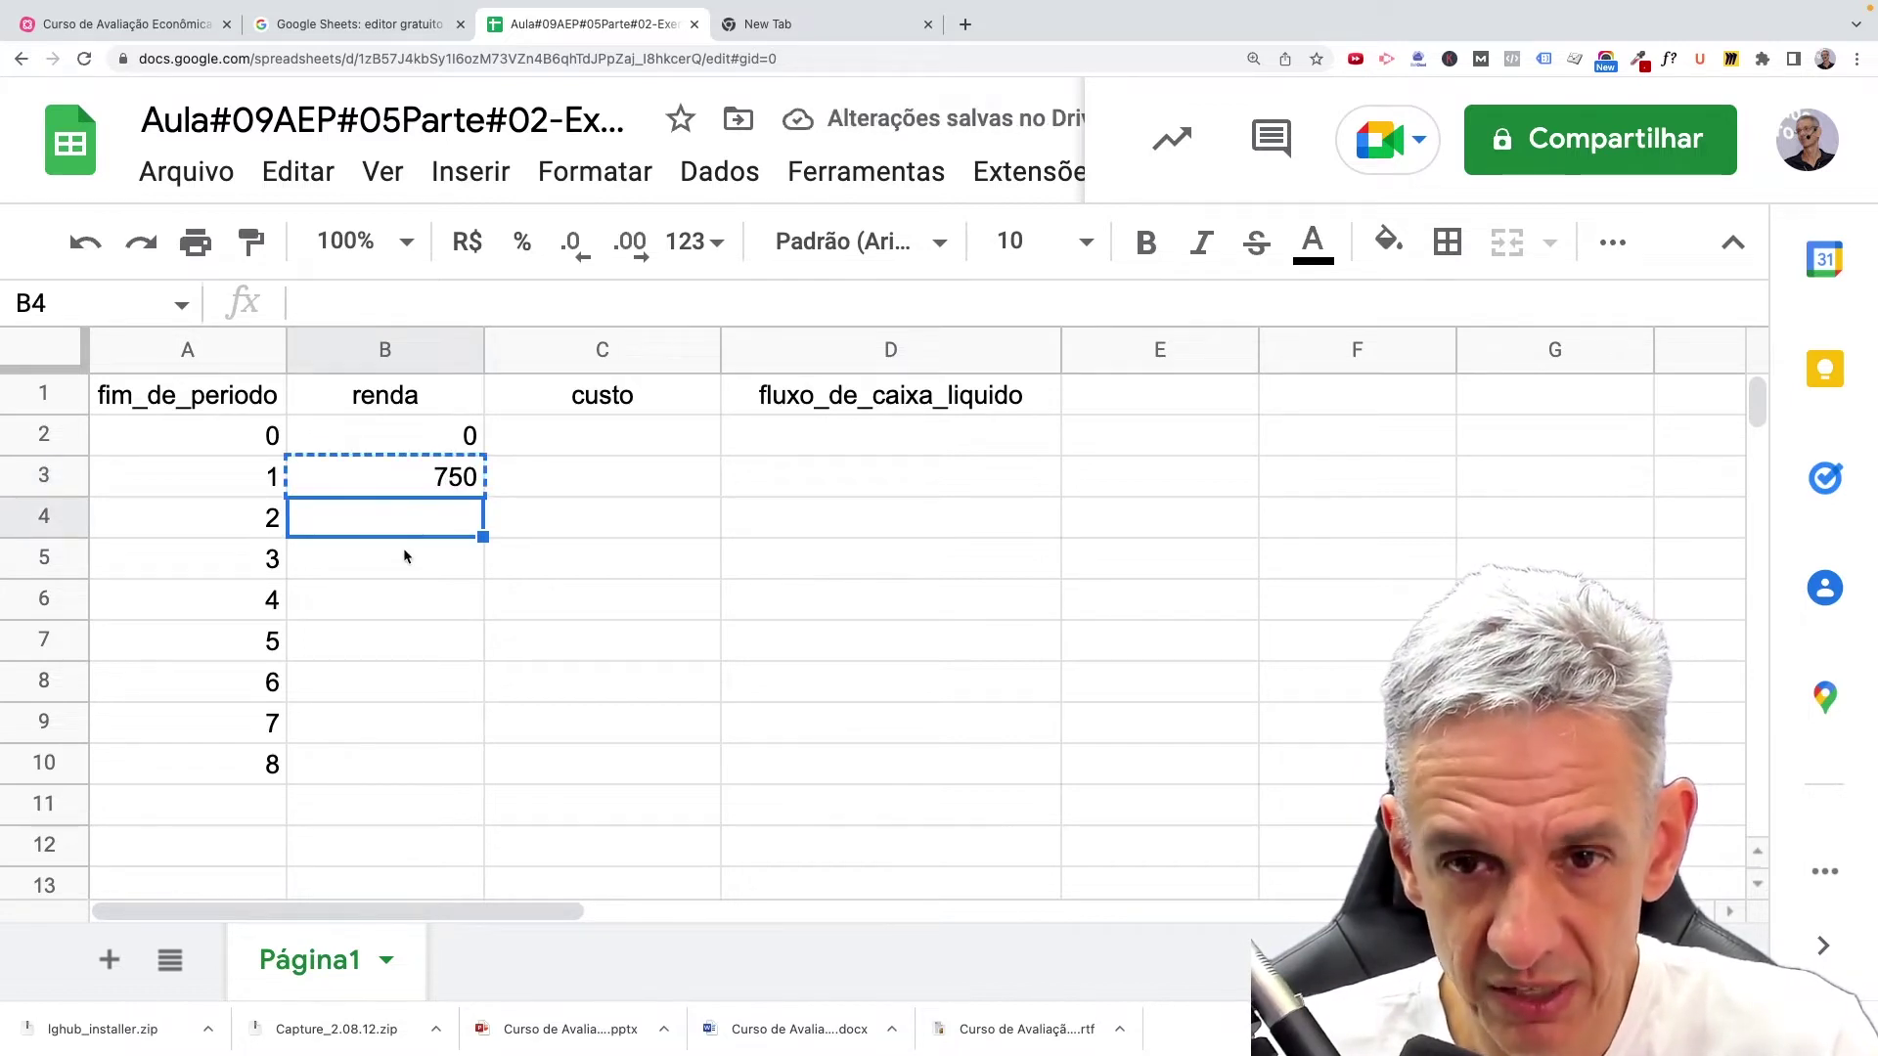
{"action": "key", "text": "ctrl+v"}
{"action": "left_click_drag", "start_coordinate": [483, 536], "coordinate": [499, 707]}
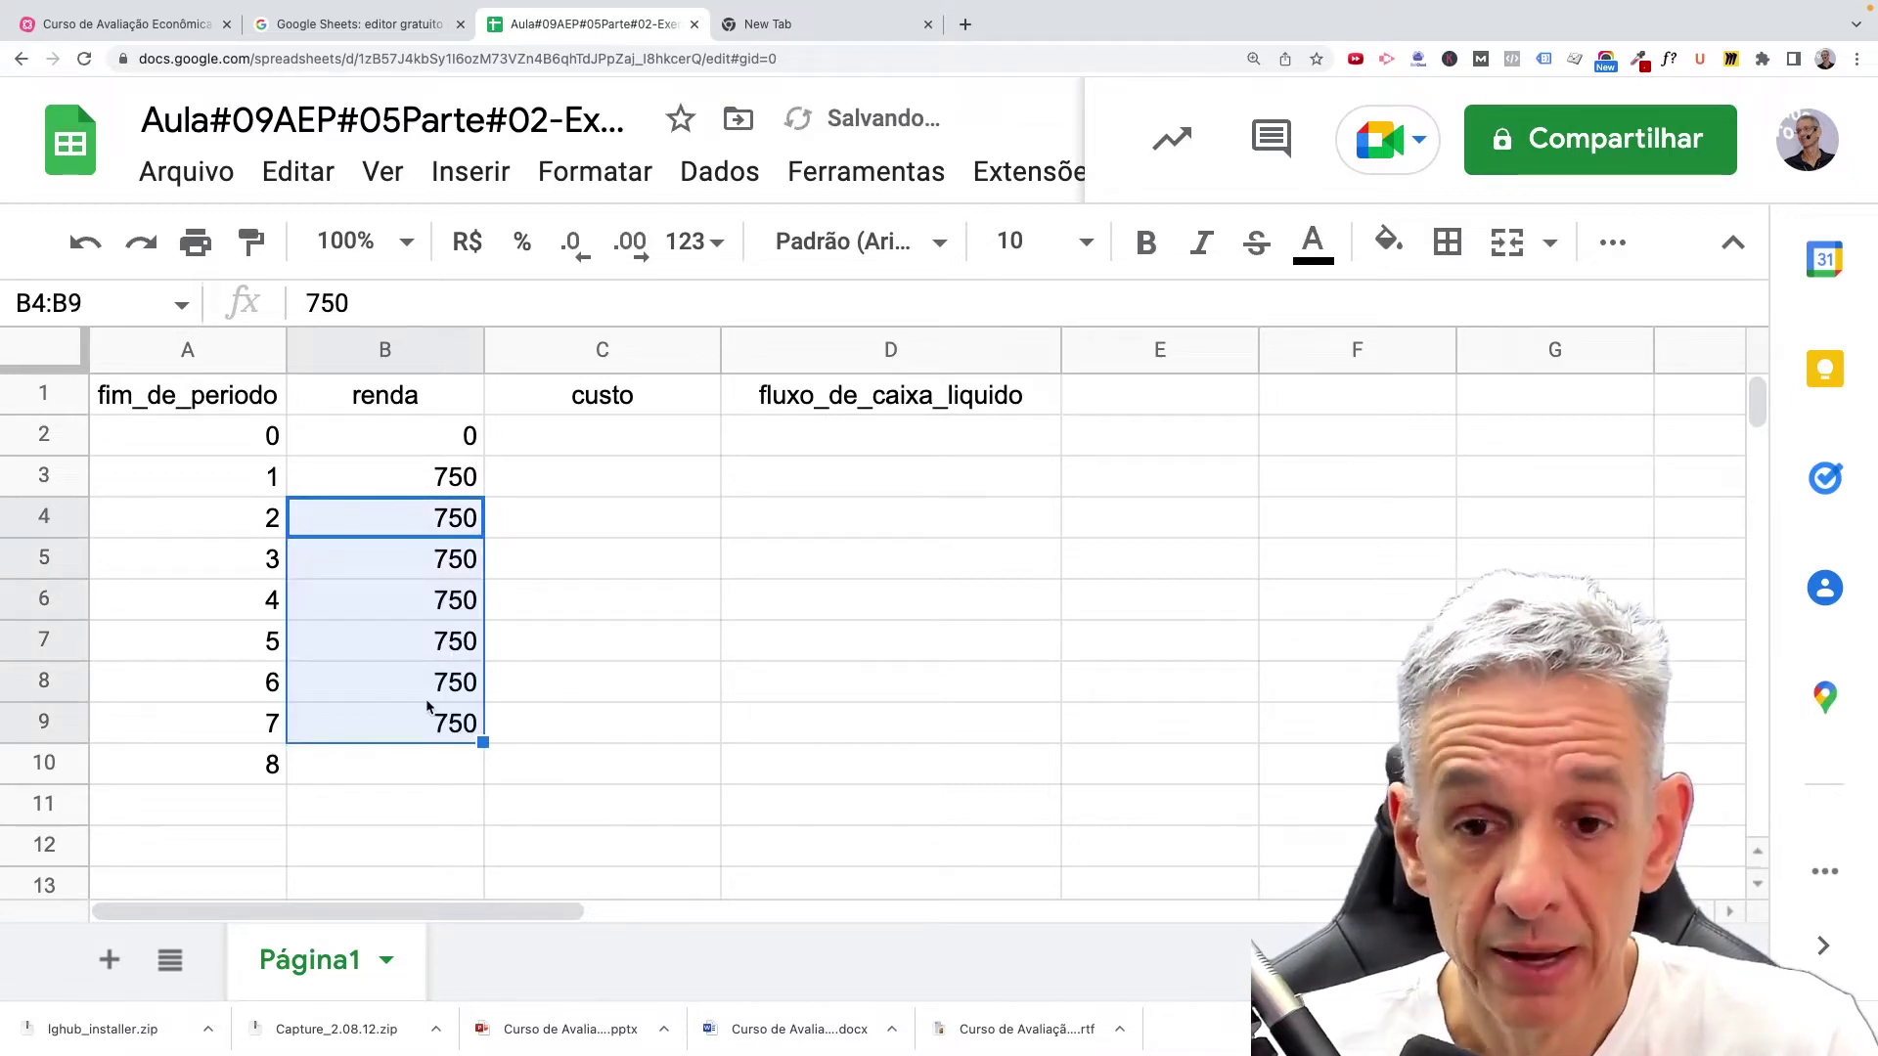
Enter the period 8 income in cell B10 as =750+150.
{"action": "left_click", "coordinate": [417, 757]}
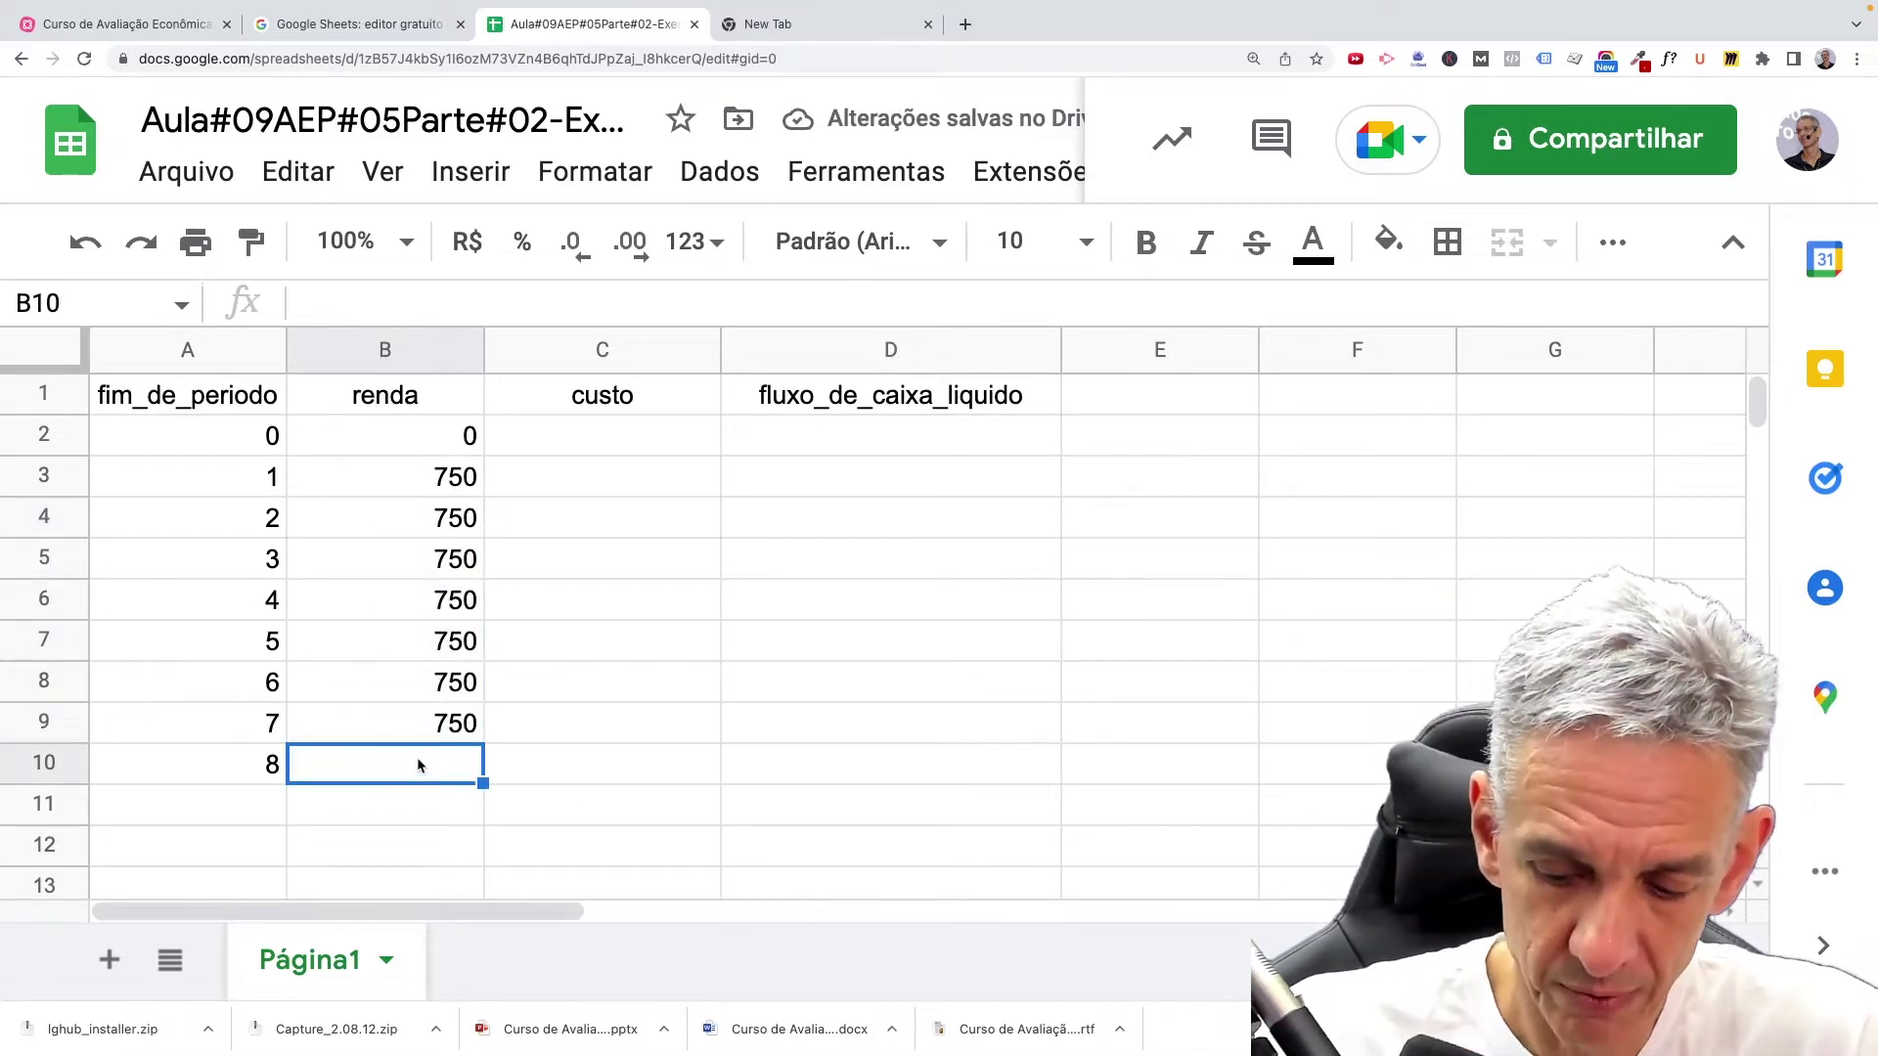
{"action": "type", "text": "=750"}
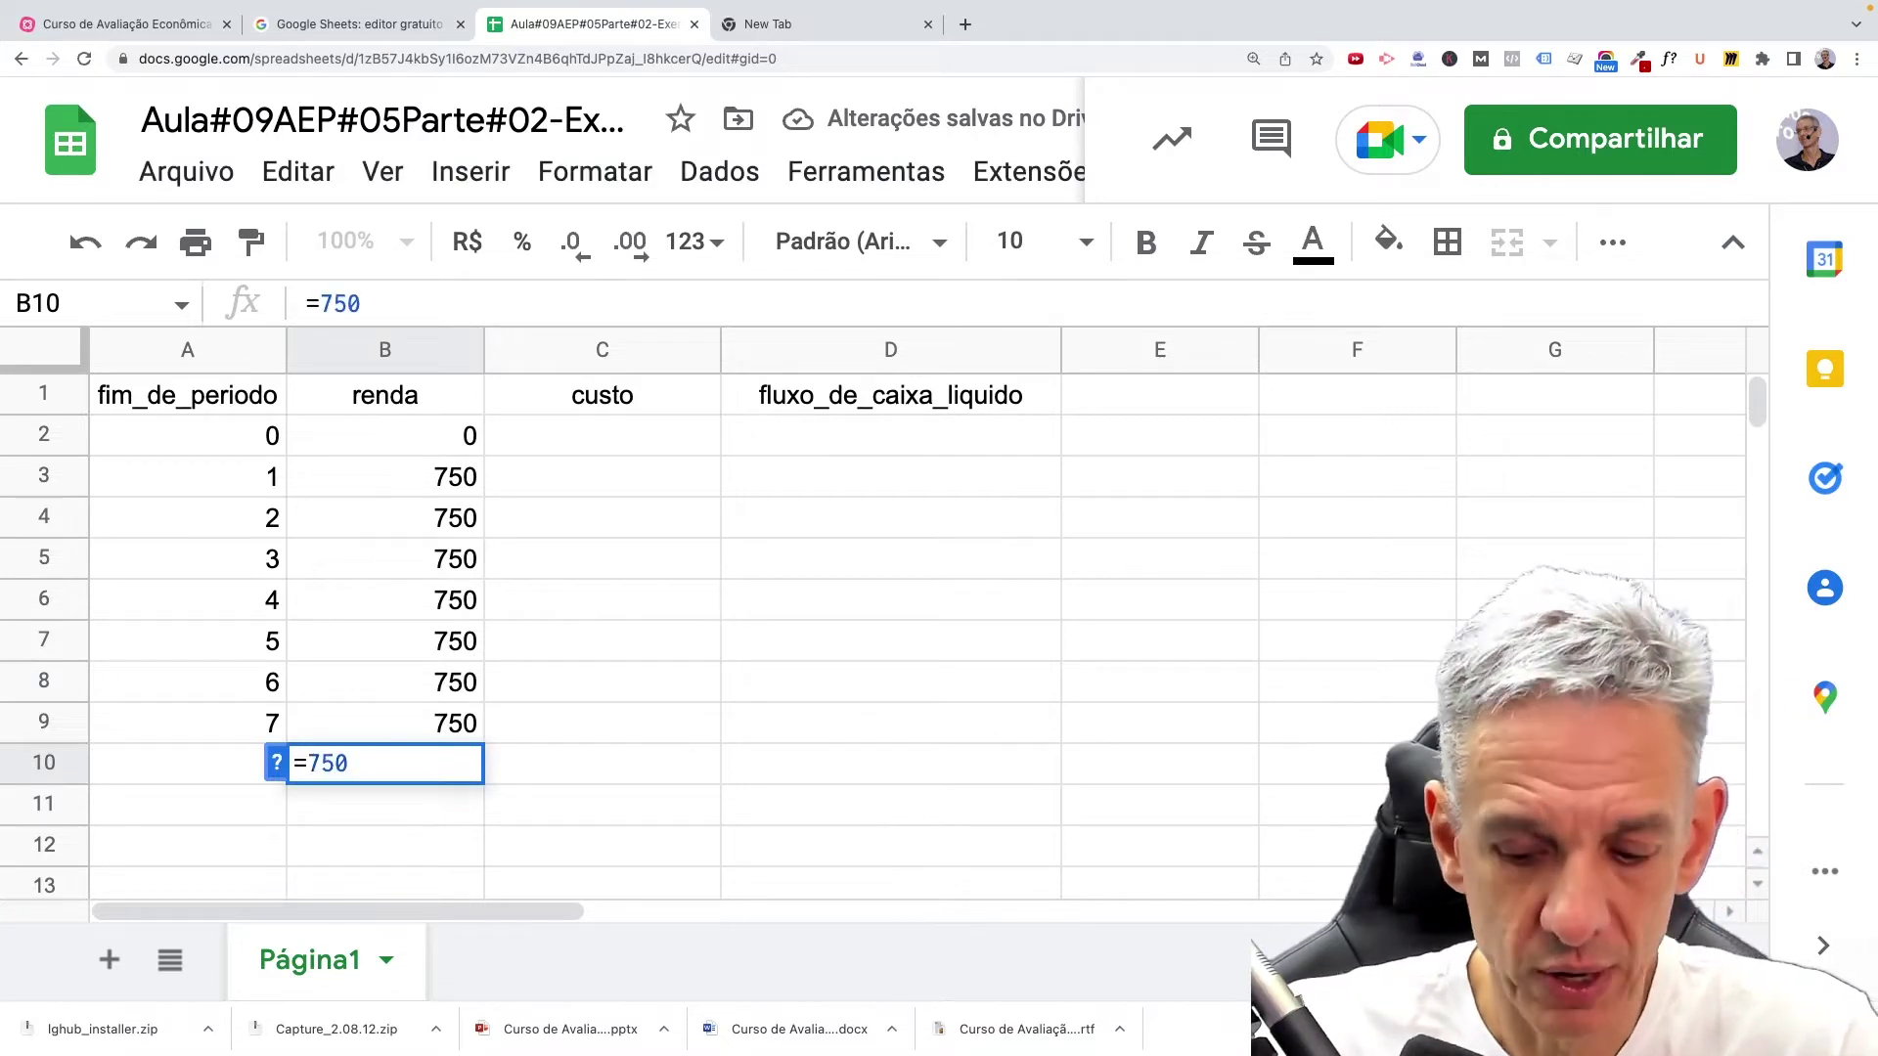
{"action": "type", "text": "+150"}
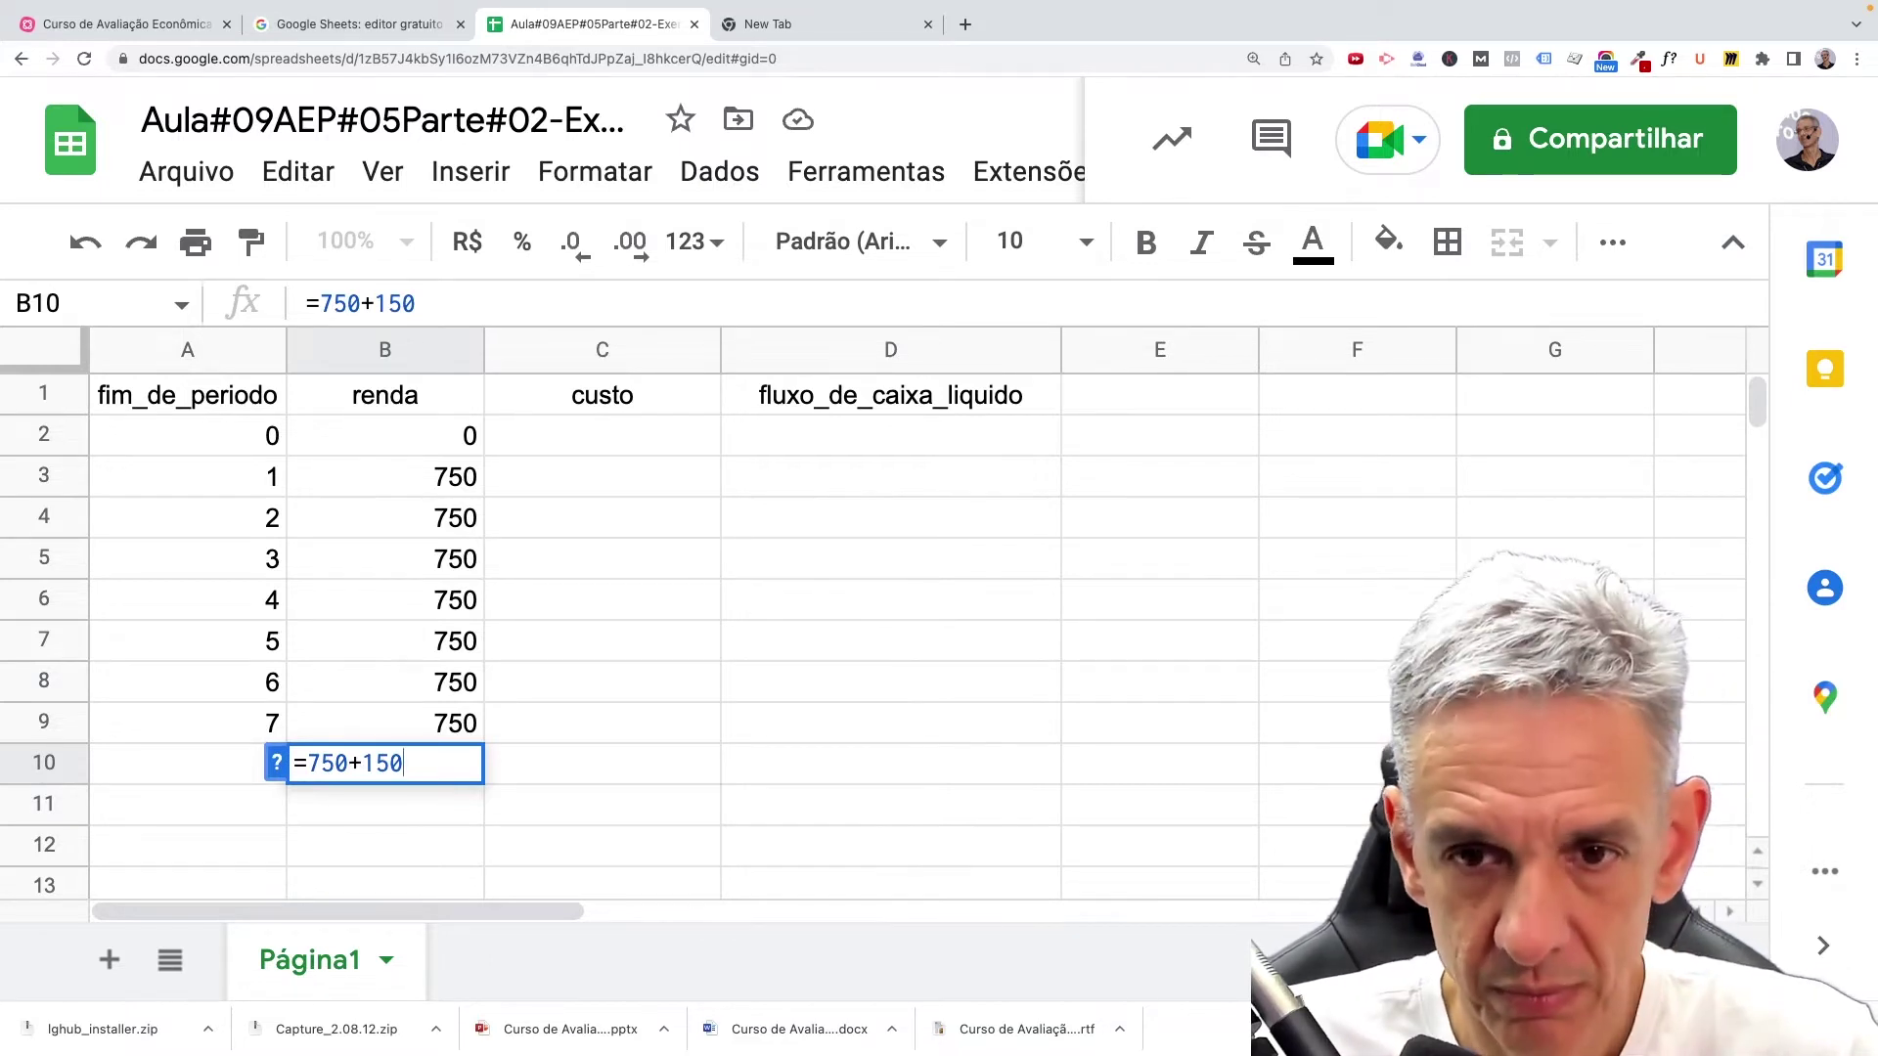
{"action": "key", "text": "Return"}
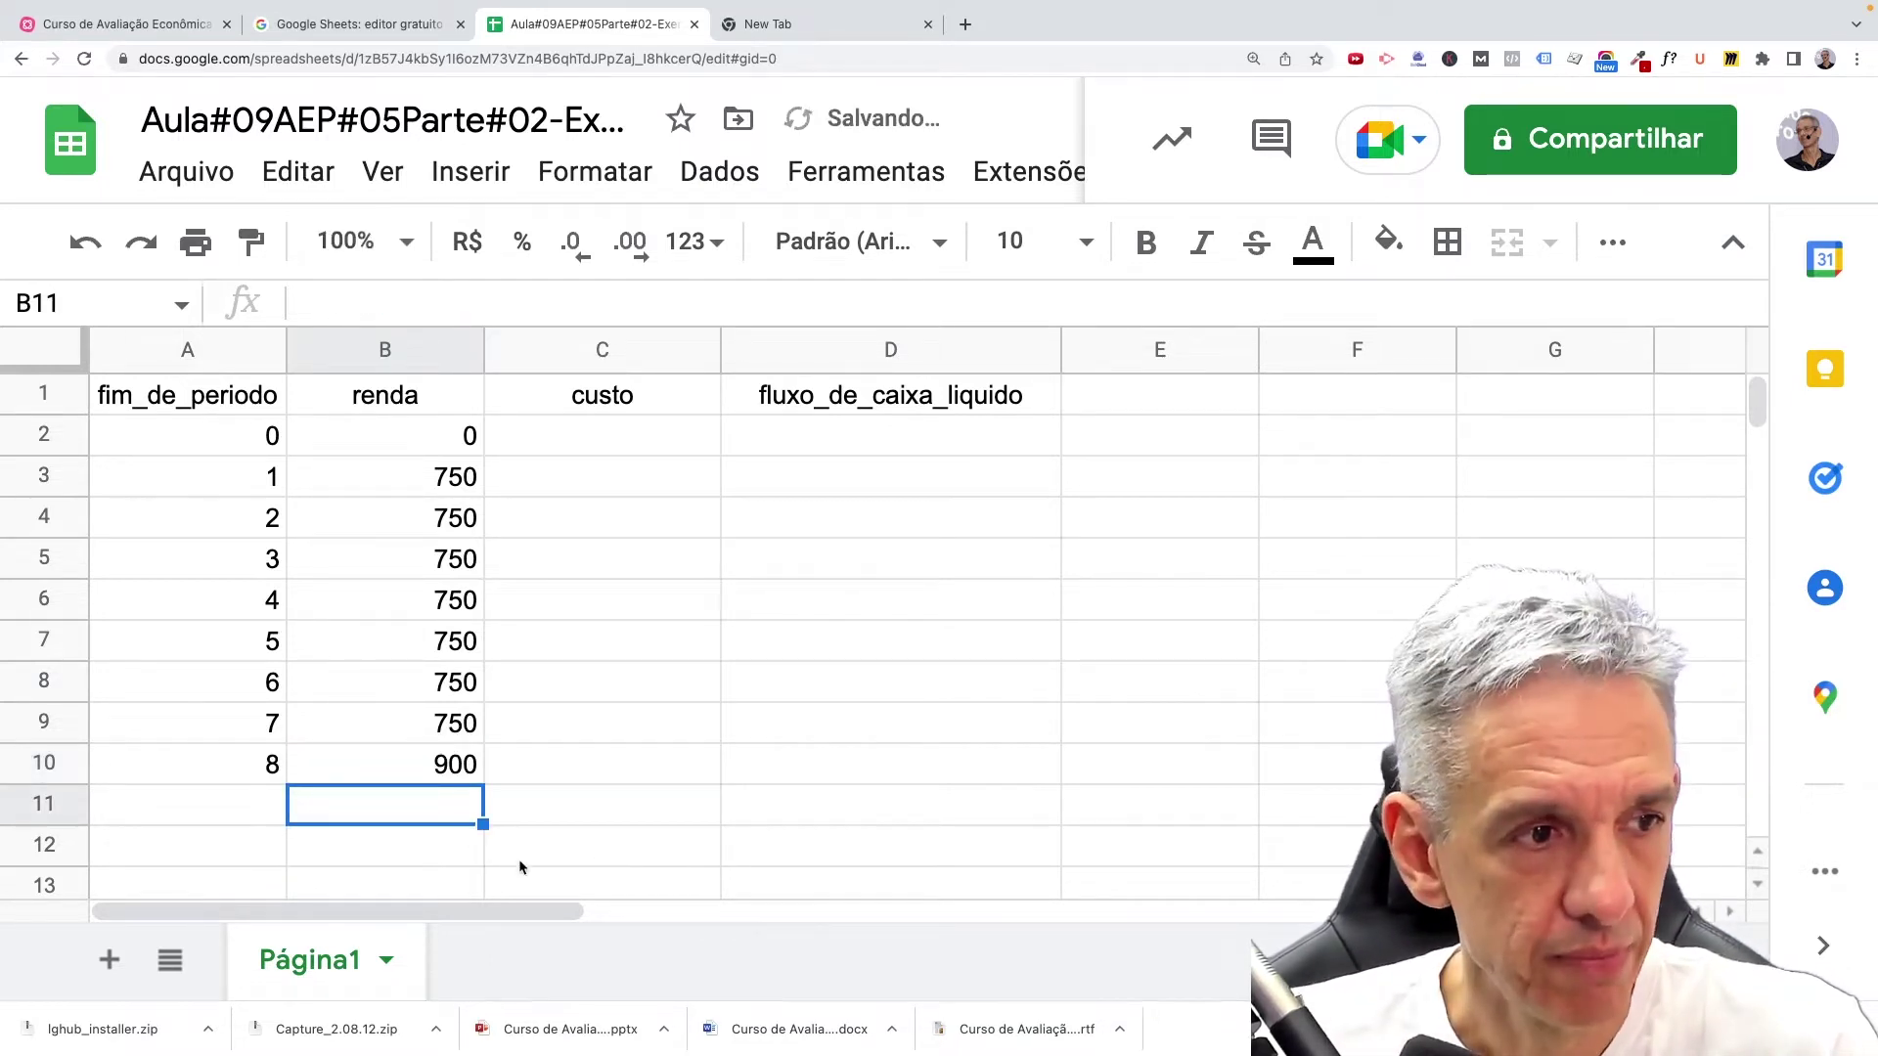
{"action": "left_click", "coordinate": [455, 768]}
{"action": "double_click", "coordinate": [443, 762]}
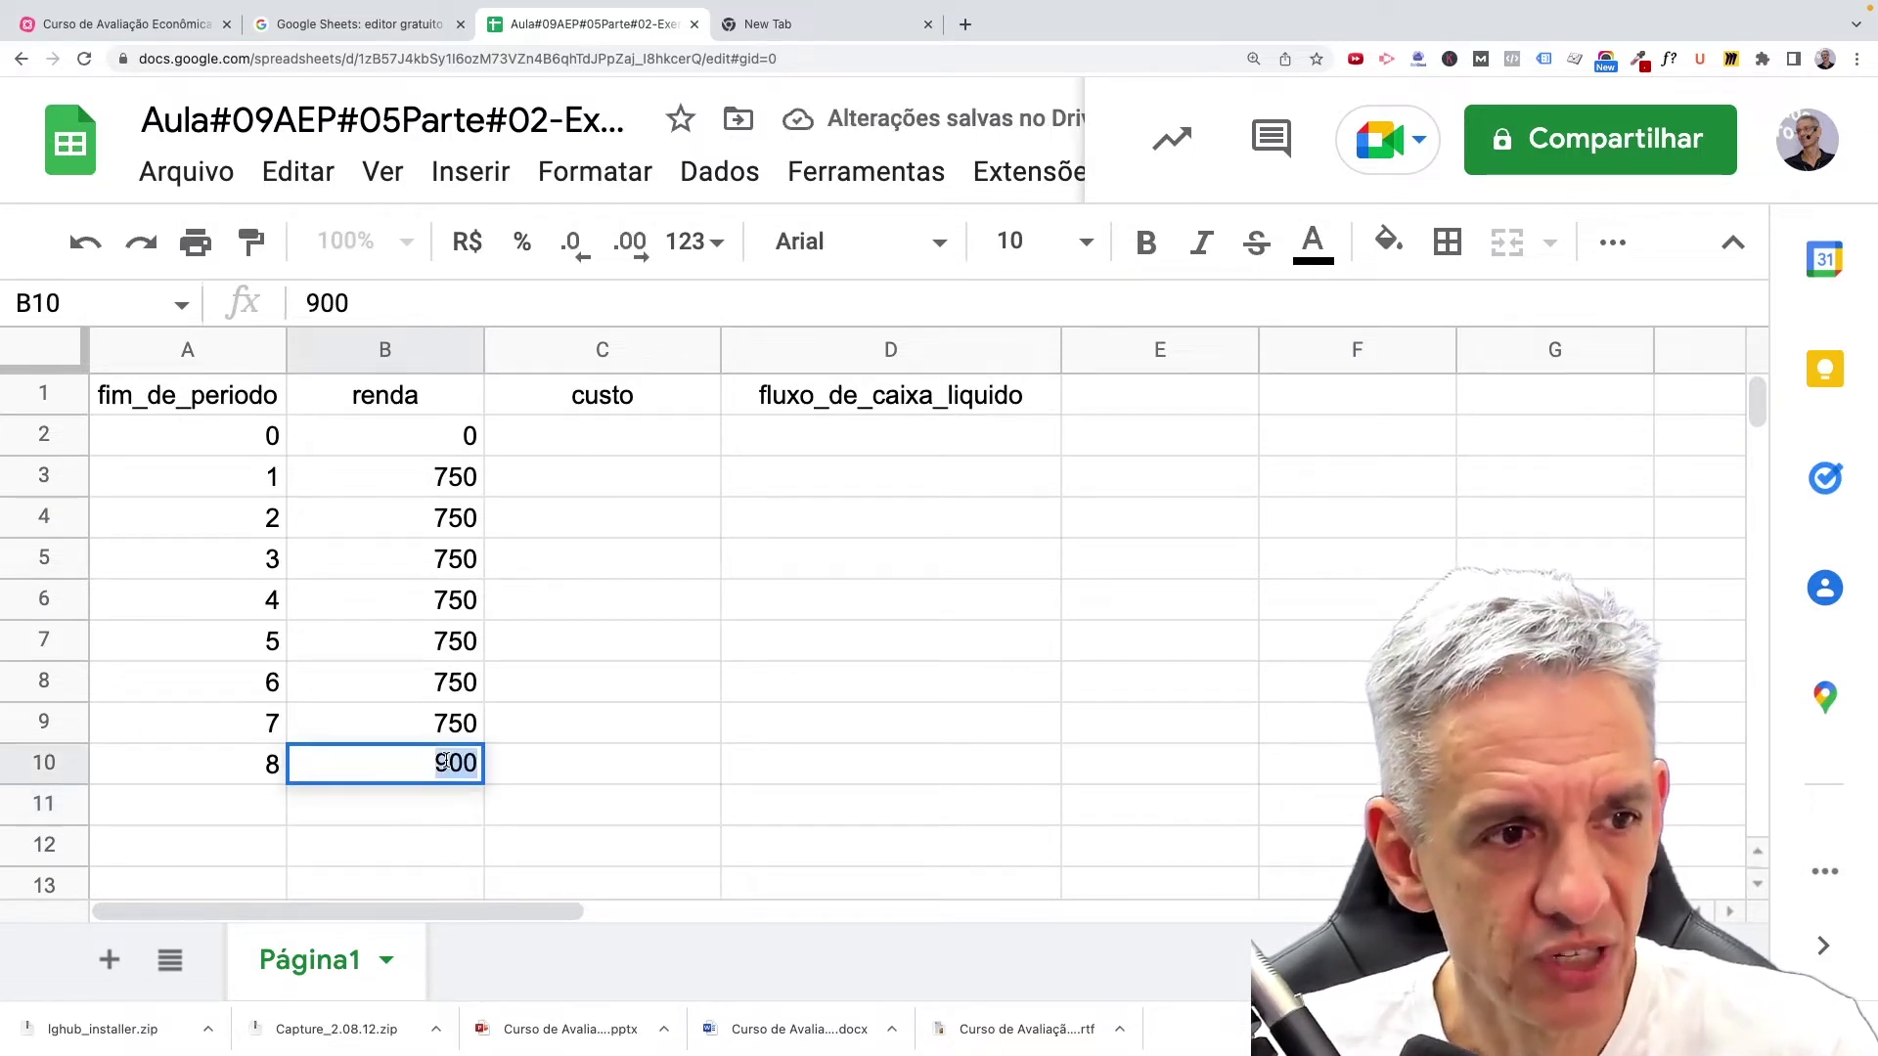
{"action": "left_click", "coordinate": [513, 824]}
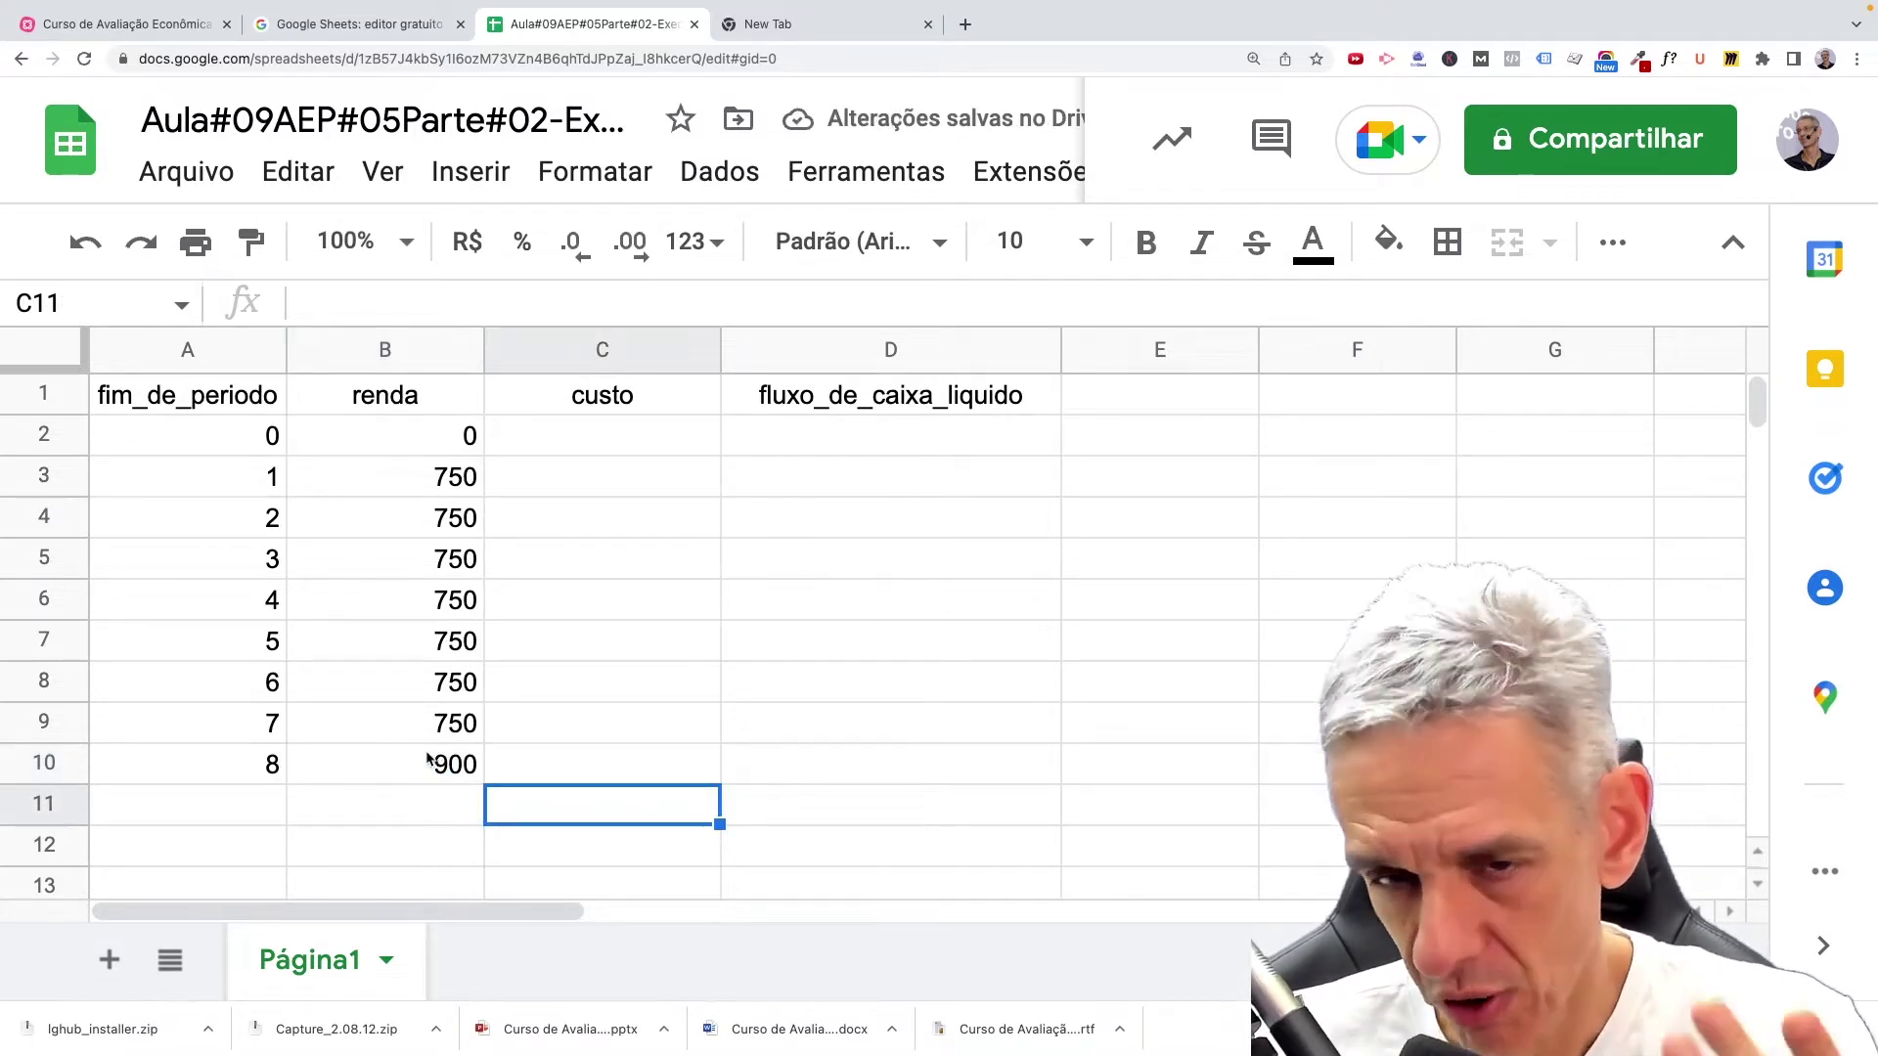
Enter the custo values 2500 in C2 and 100 in C3, and the formula =100+25 in C4.
{"action": "left_click", "coordinate": [593, 433]}
{"action": "type", "text": "2500"}
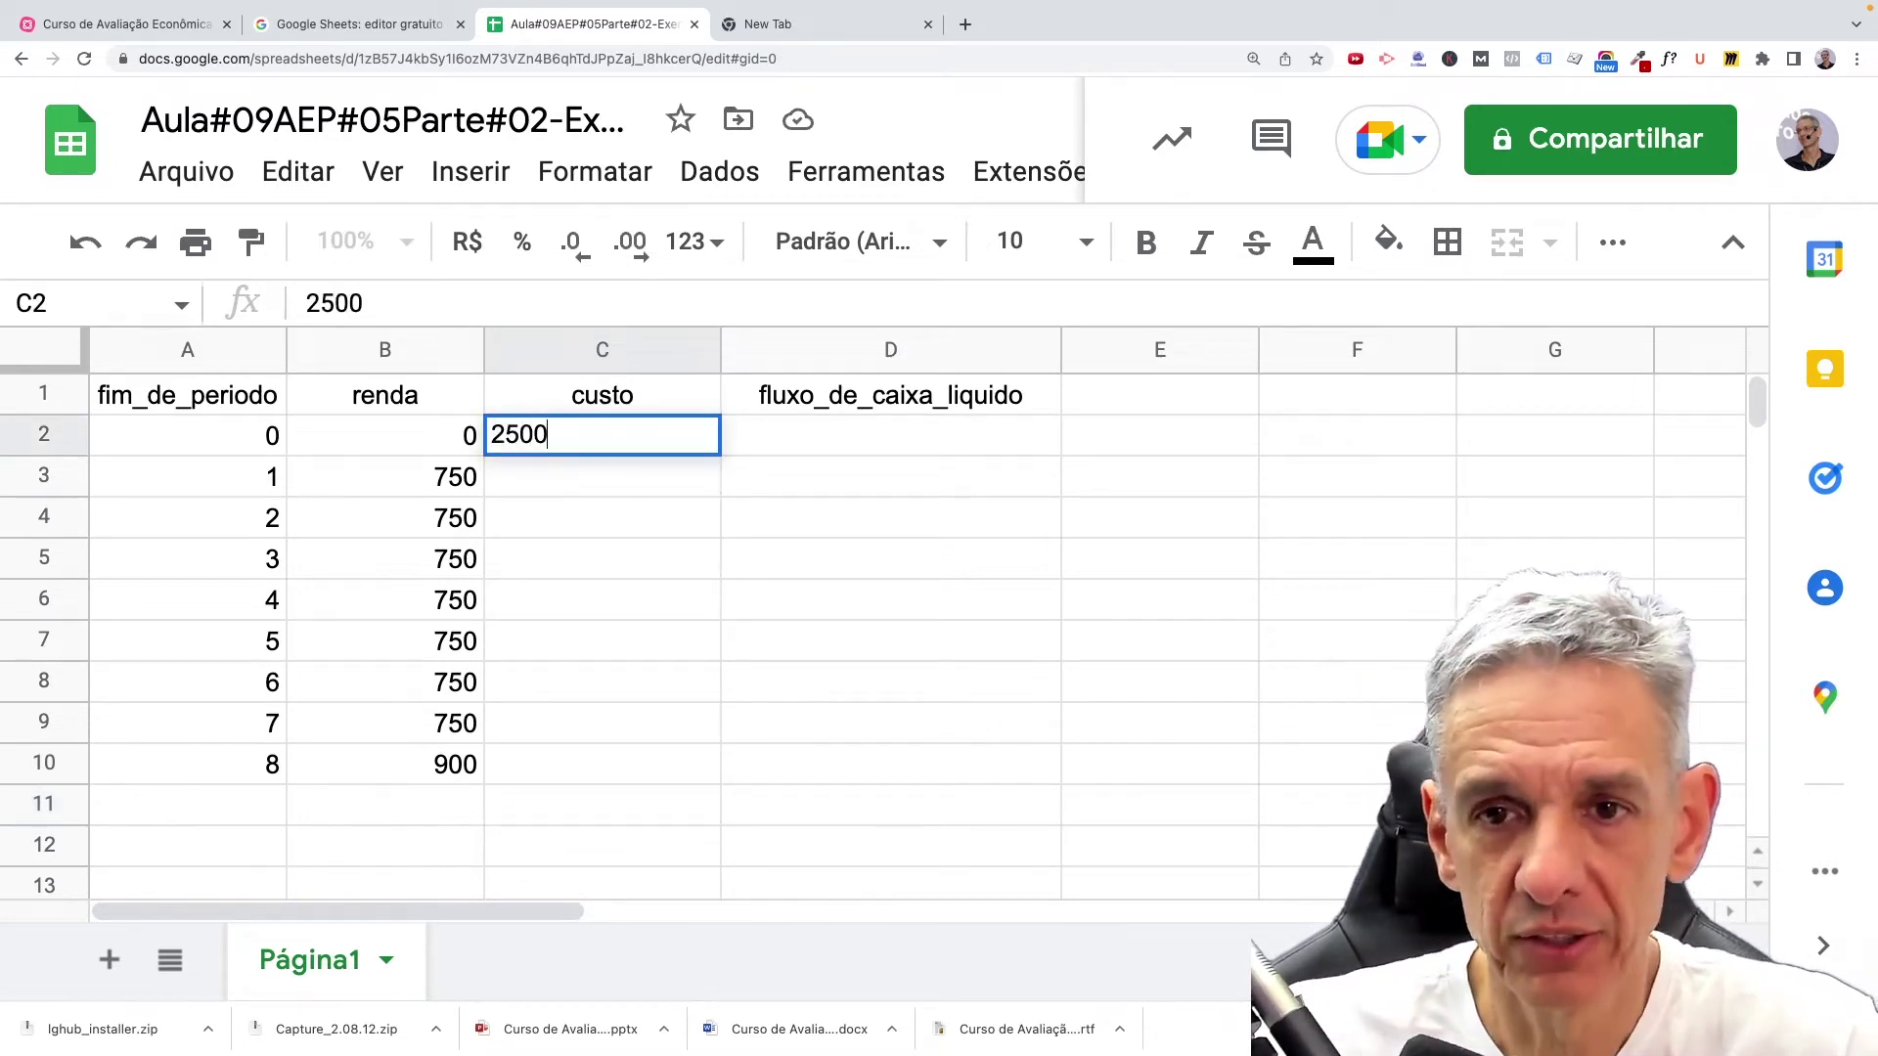
{"action": "key", "text": "Return"}
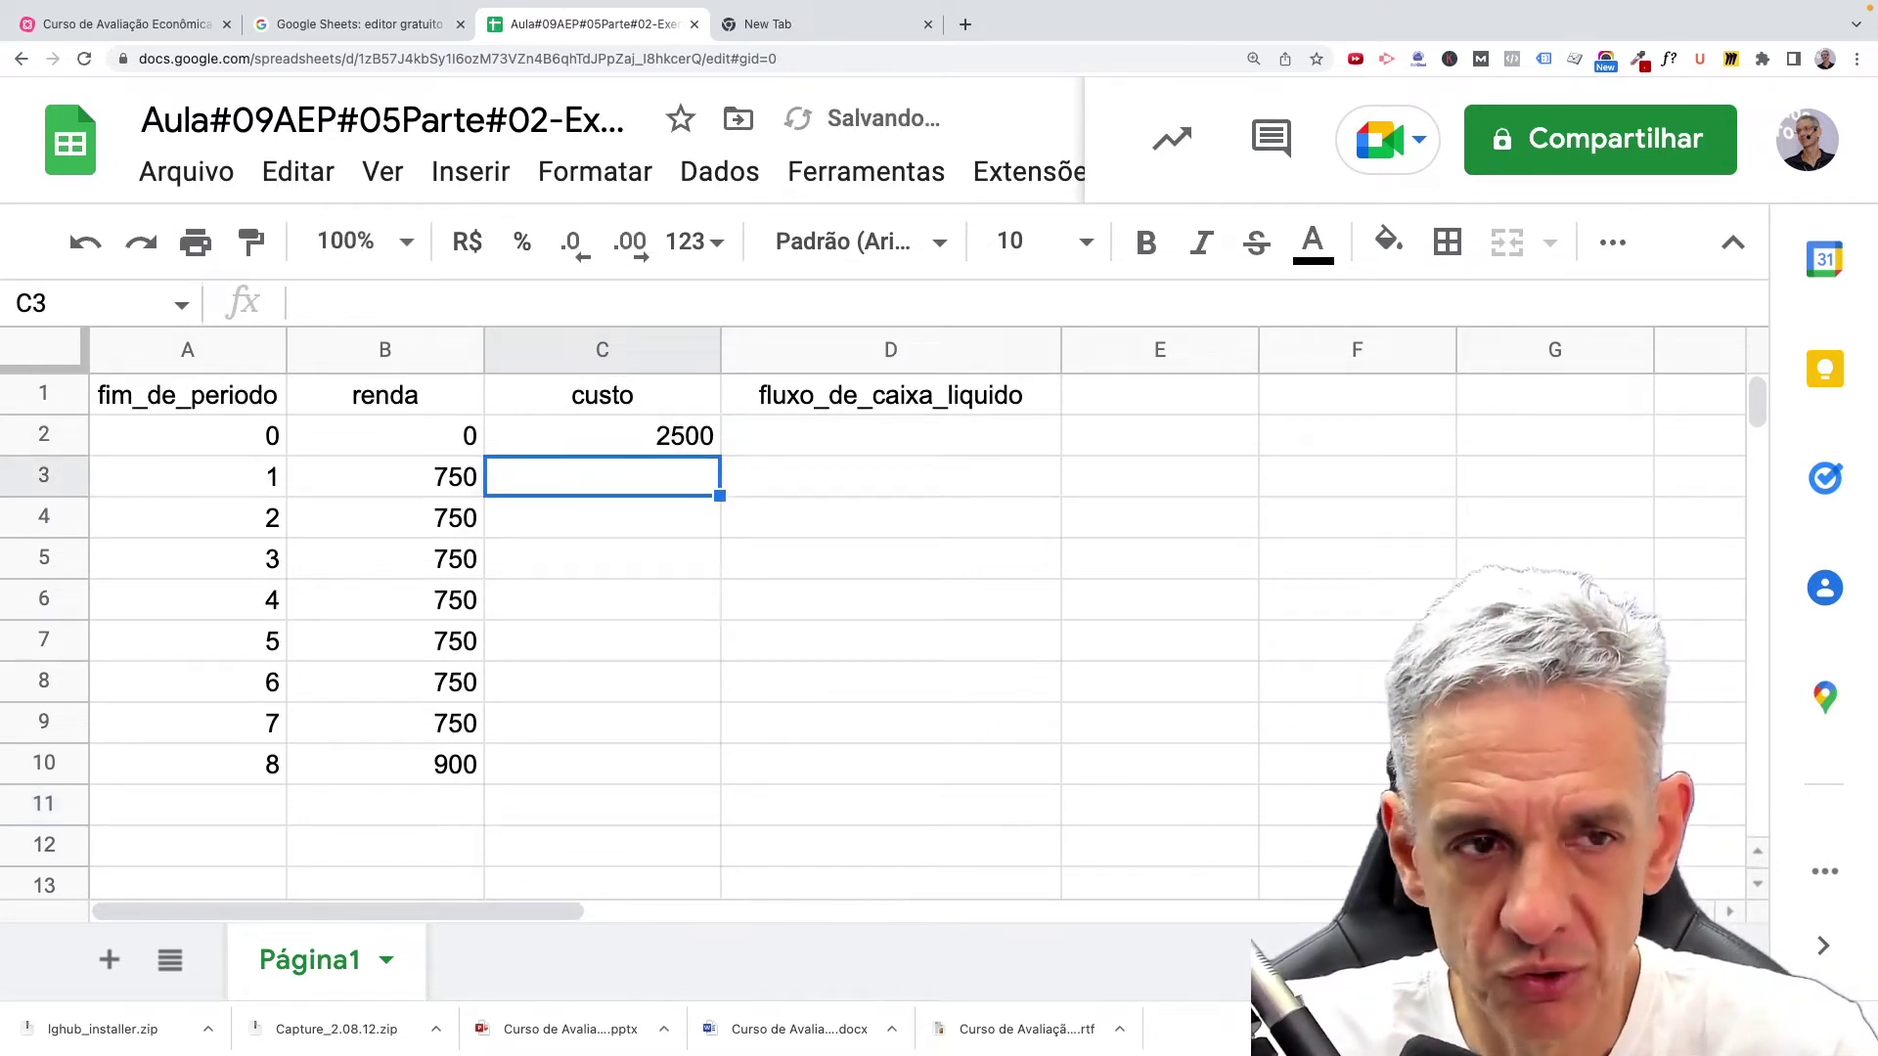
{"action": "type", "text": "100"}
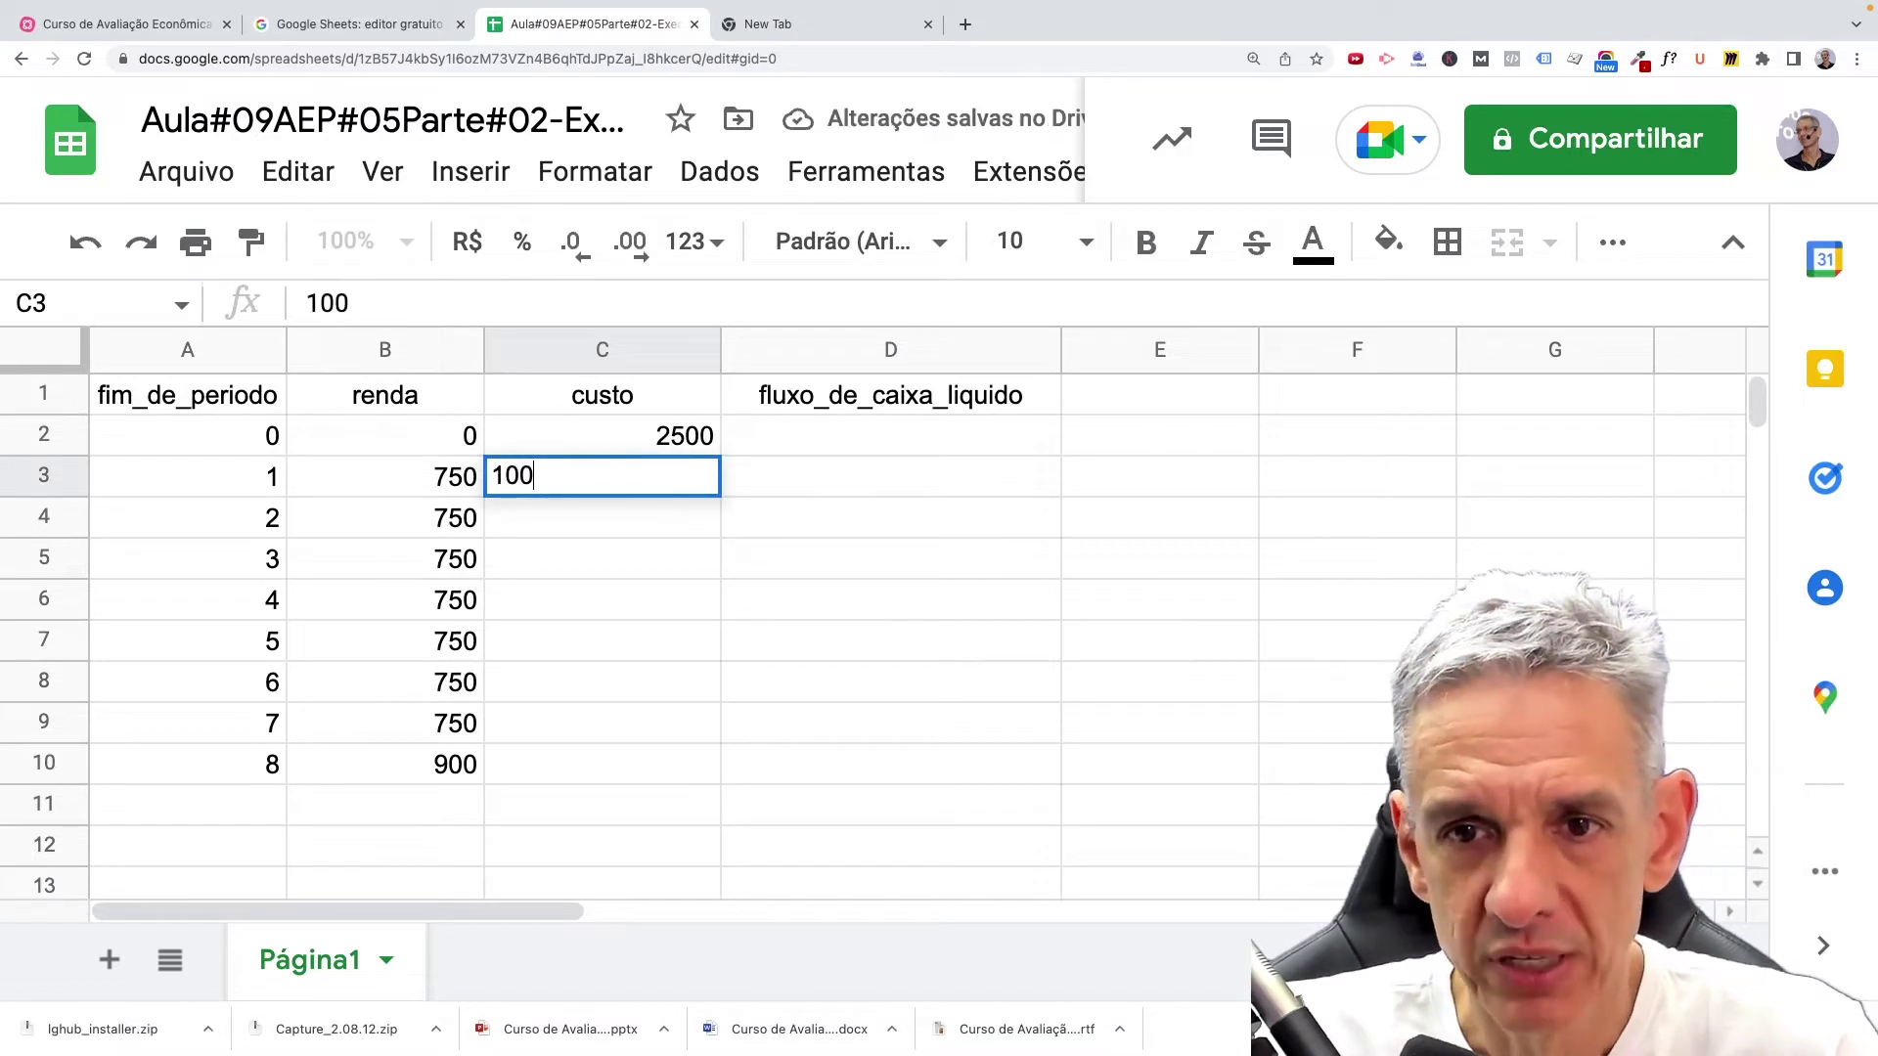
{"action": "key", "text": "Return"}
{"action": "type", "text": "=100+25"}
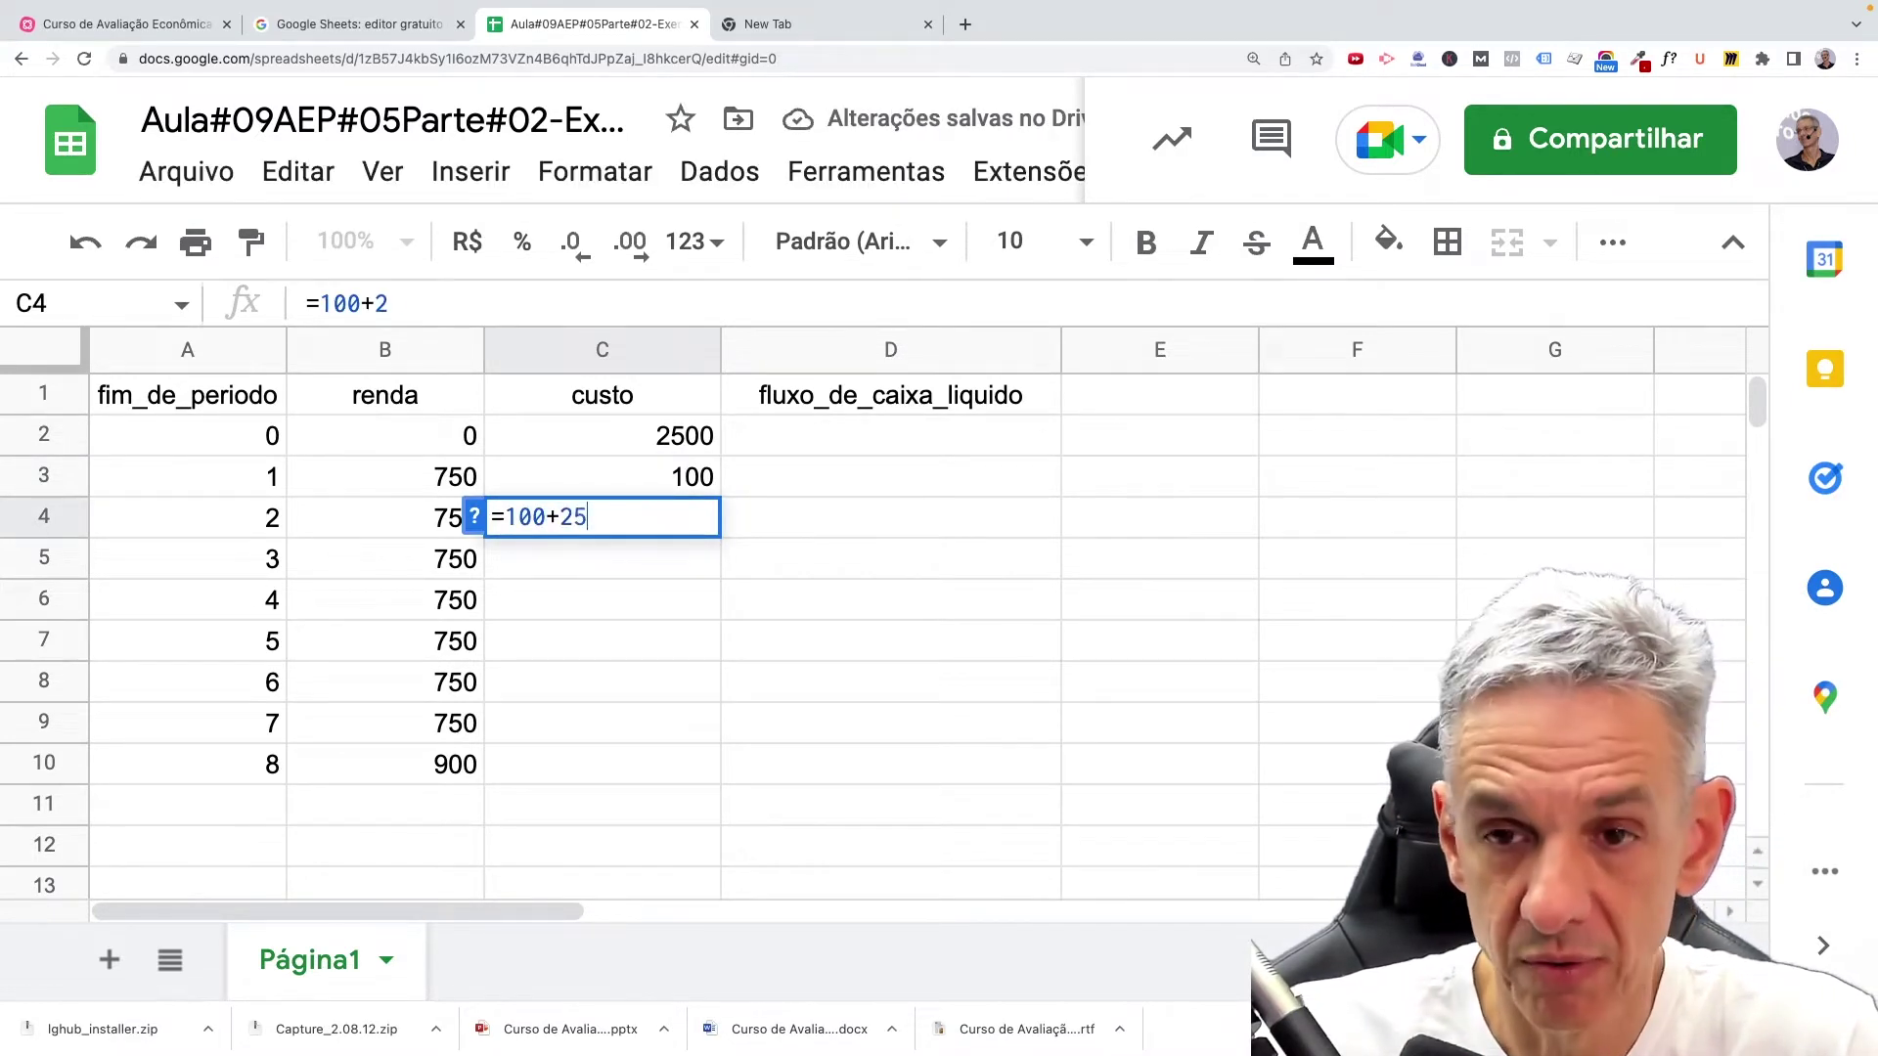
{"action": "key", "text": "Return"}
Try filling the C4 cost formula down through C10, and check the formula in C4.
{"action": "left_click", "coordinate": [693, 524]}
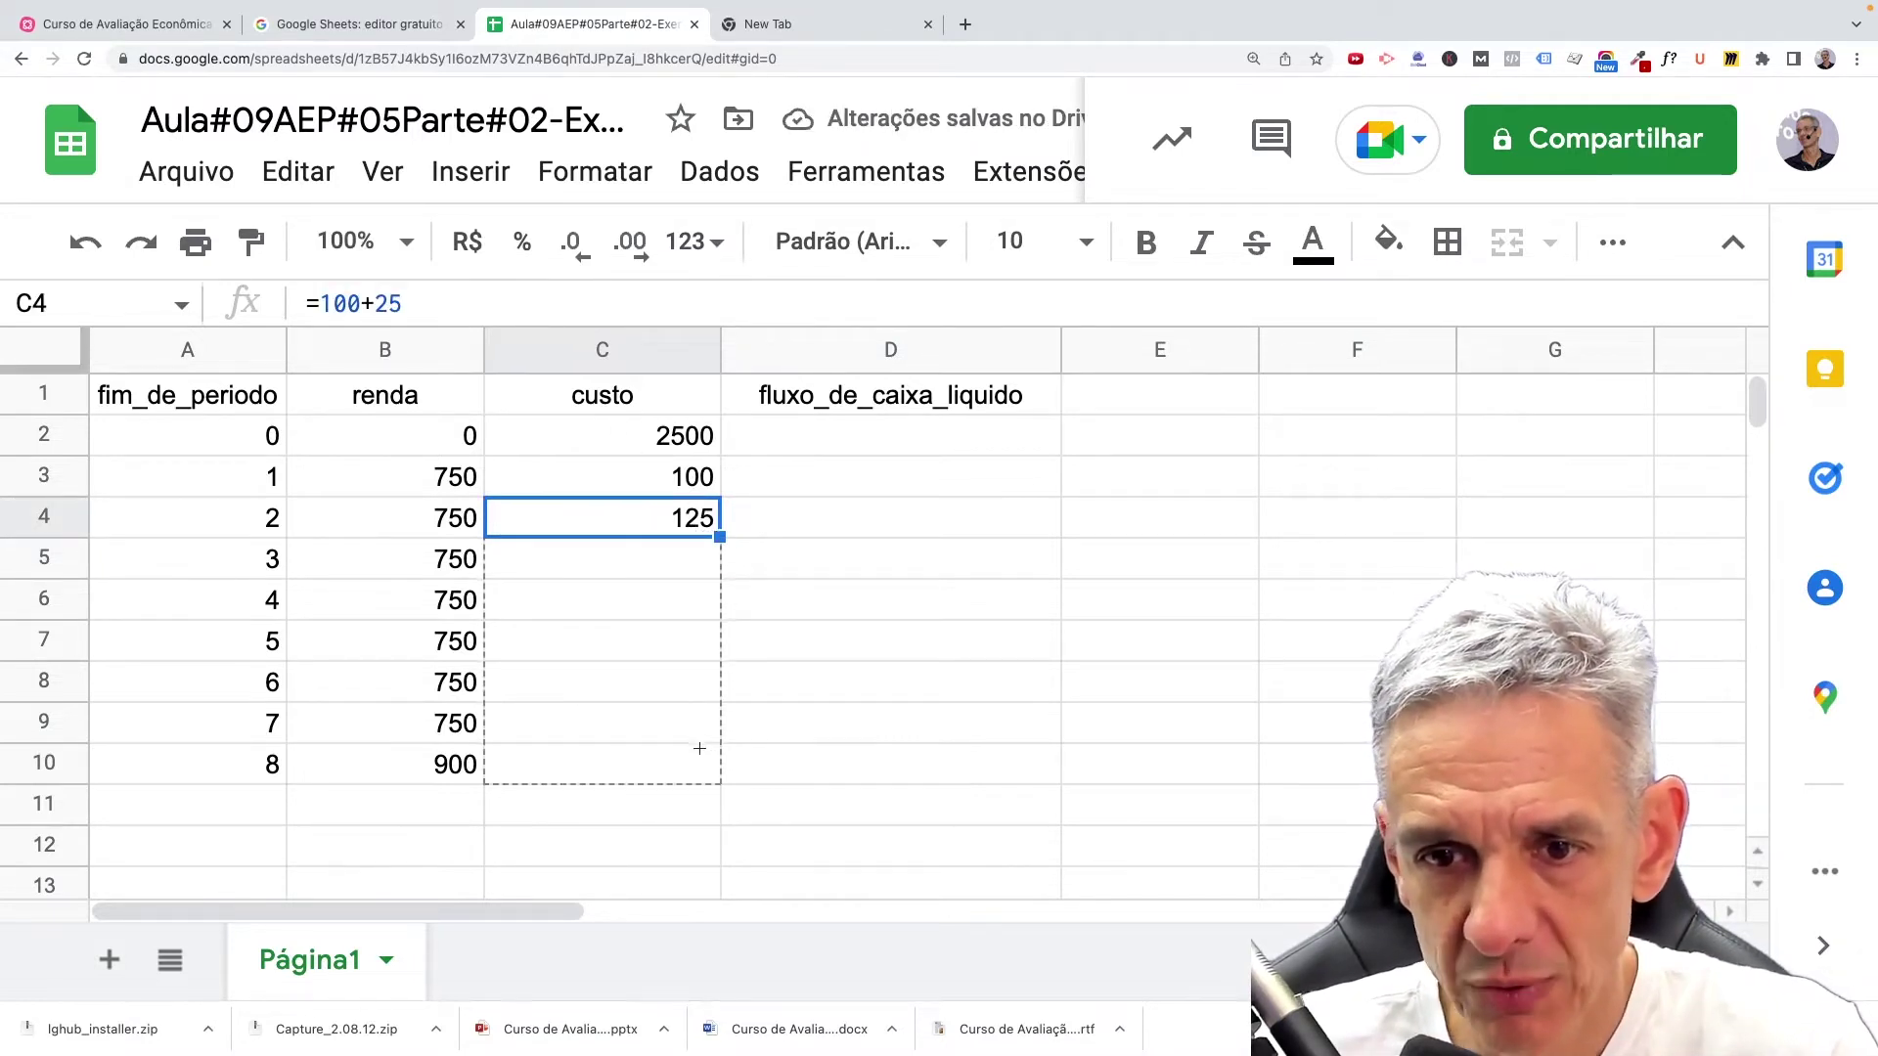
{"action": "left_click_drag", "start_coordinate": [699, 751], "coordinate": [698, 743]}
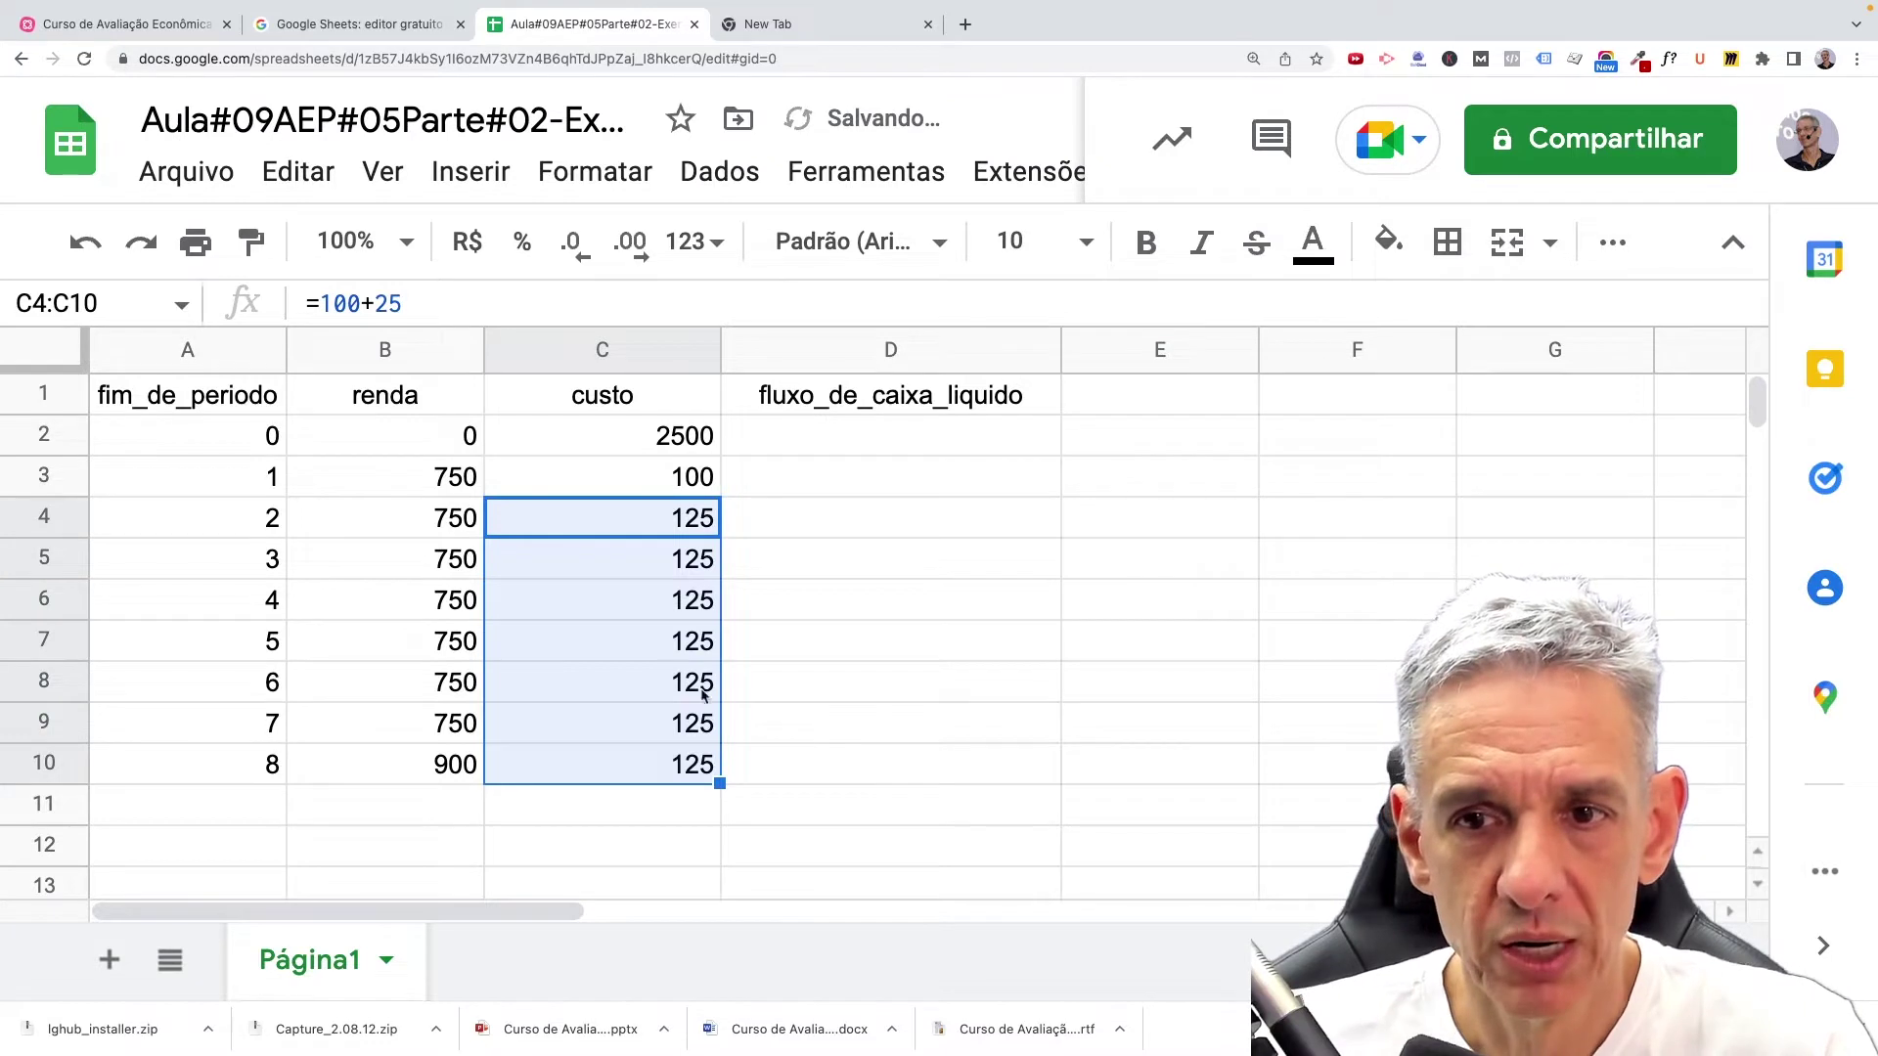
{"action": "left_click", "coordinate": [702, 531]}
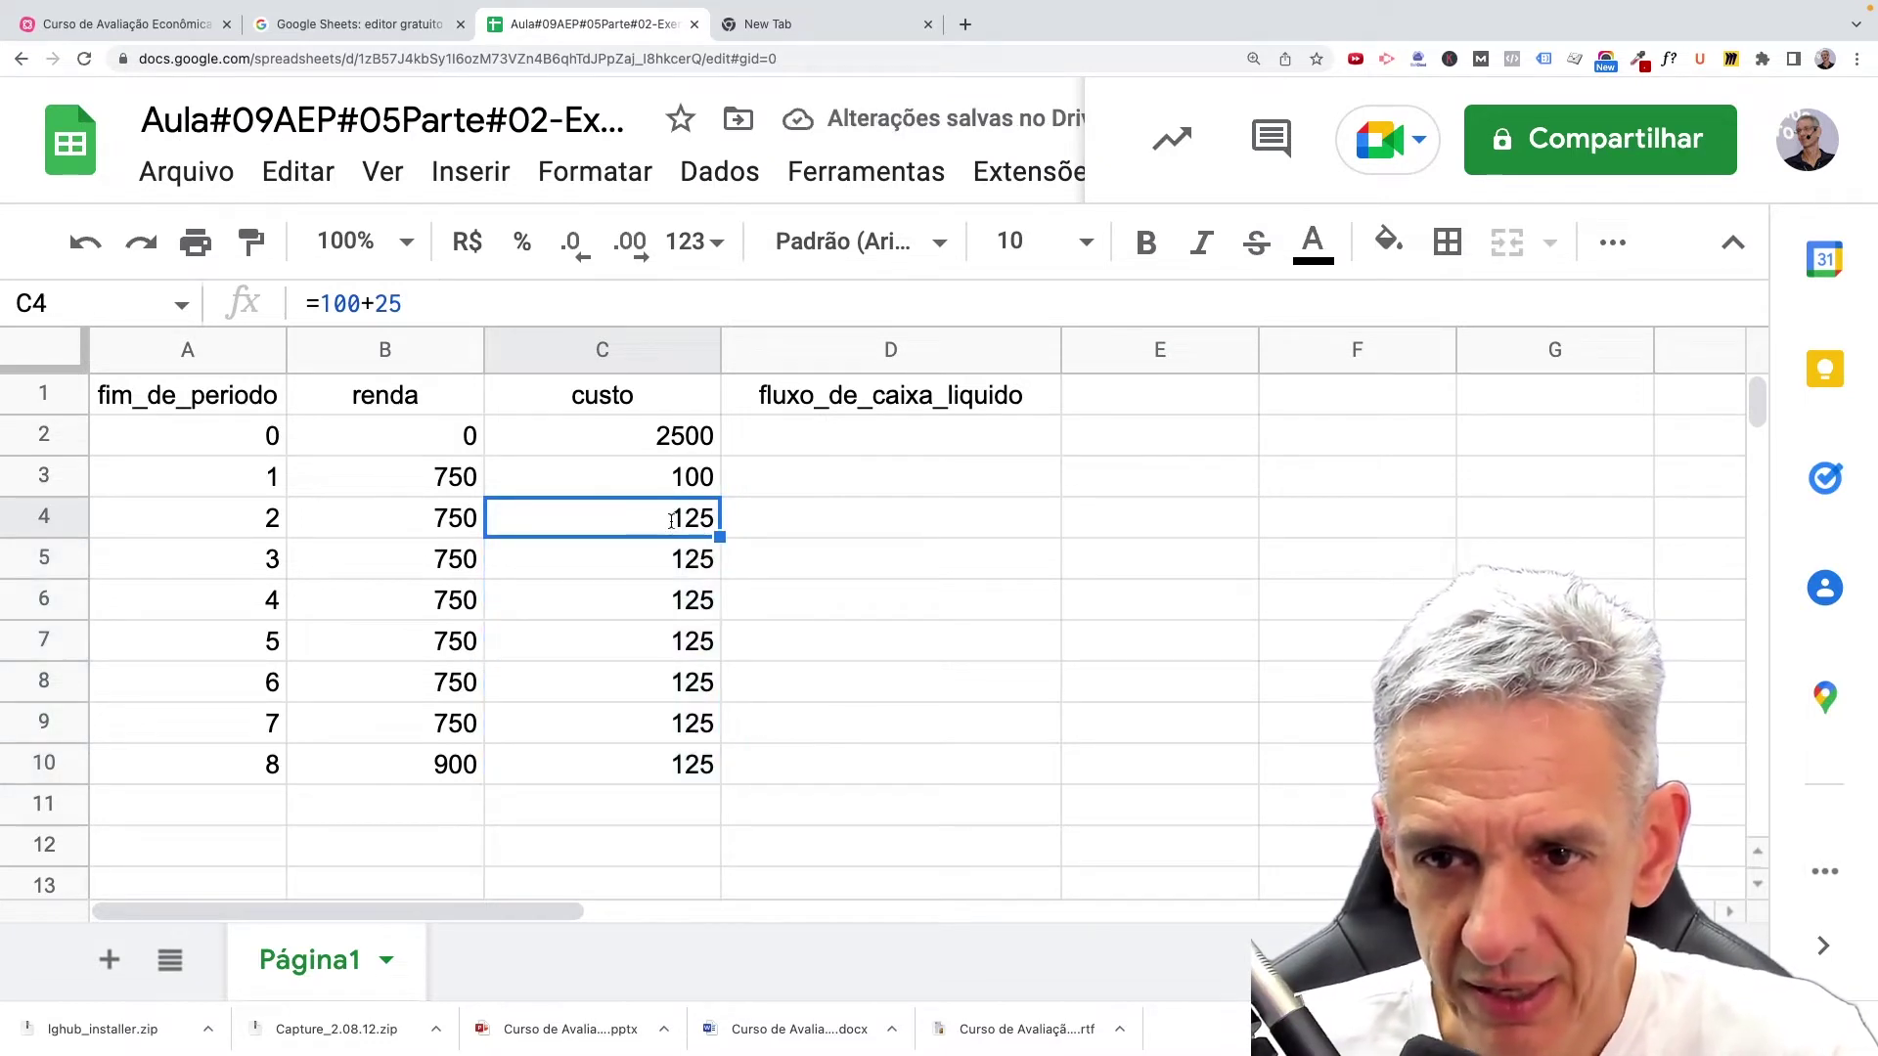
{"action": "double_click", "coordinate": [672, 519]}
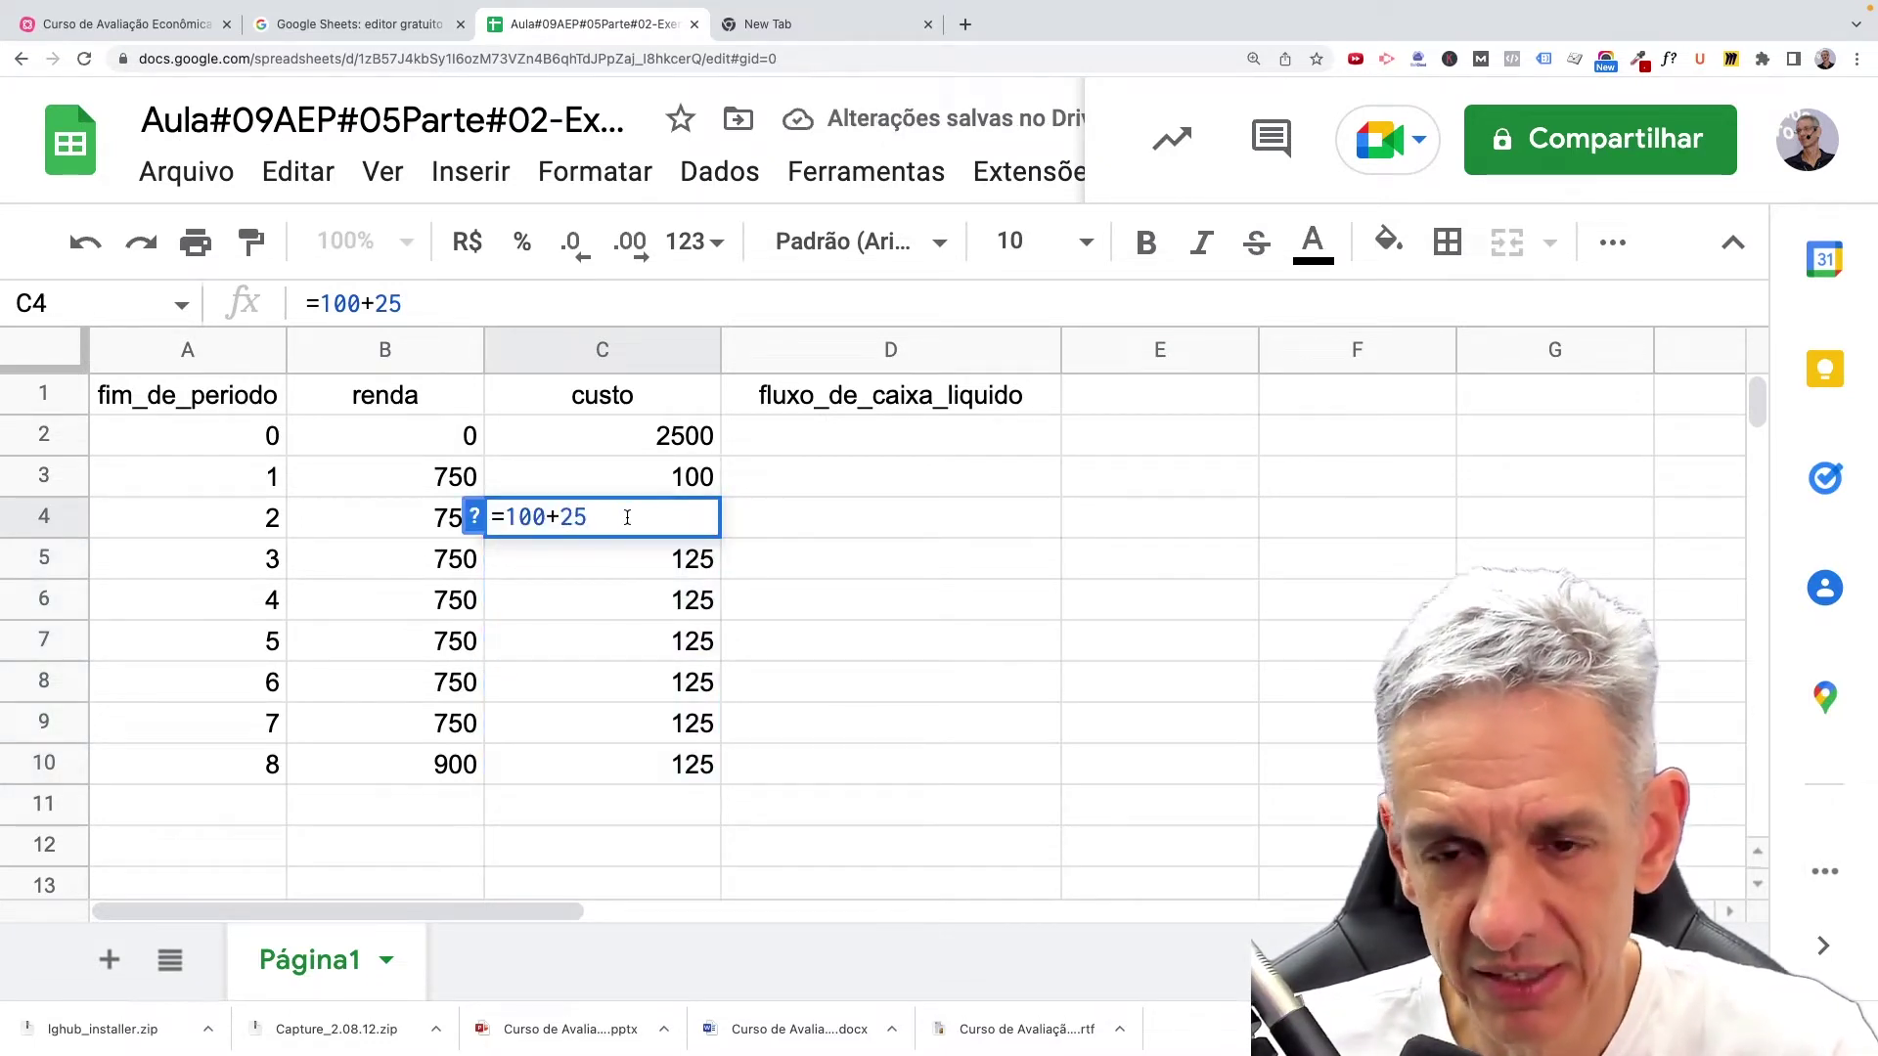
{"action": "key", "text": "Return"}
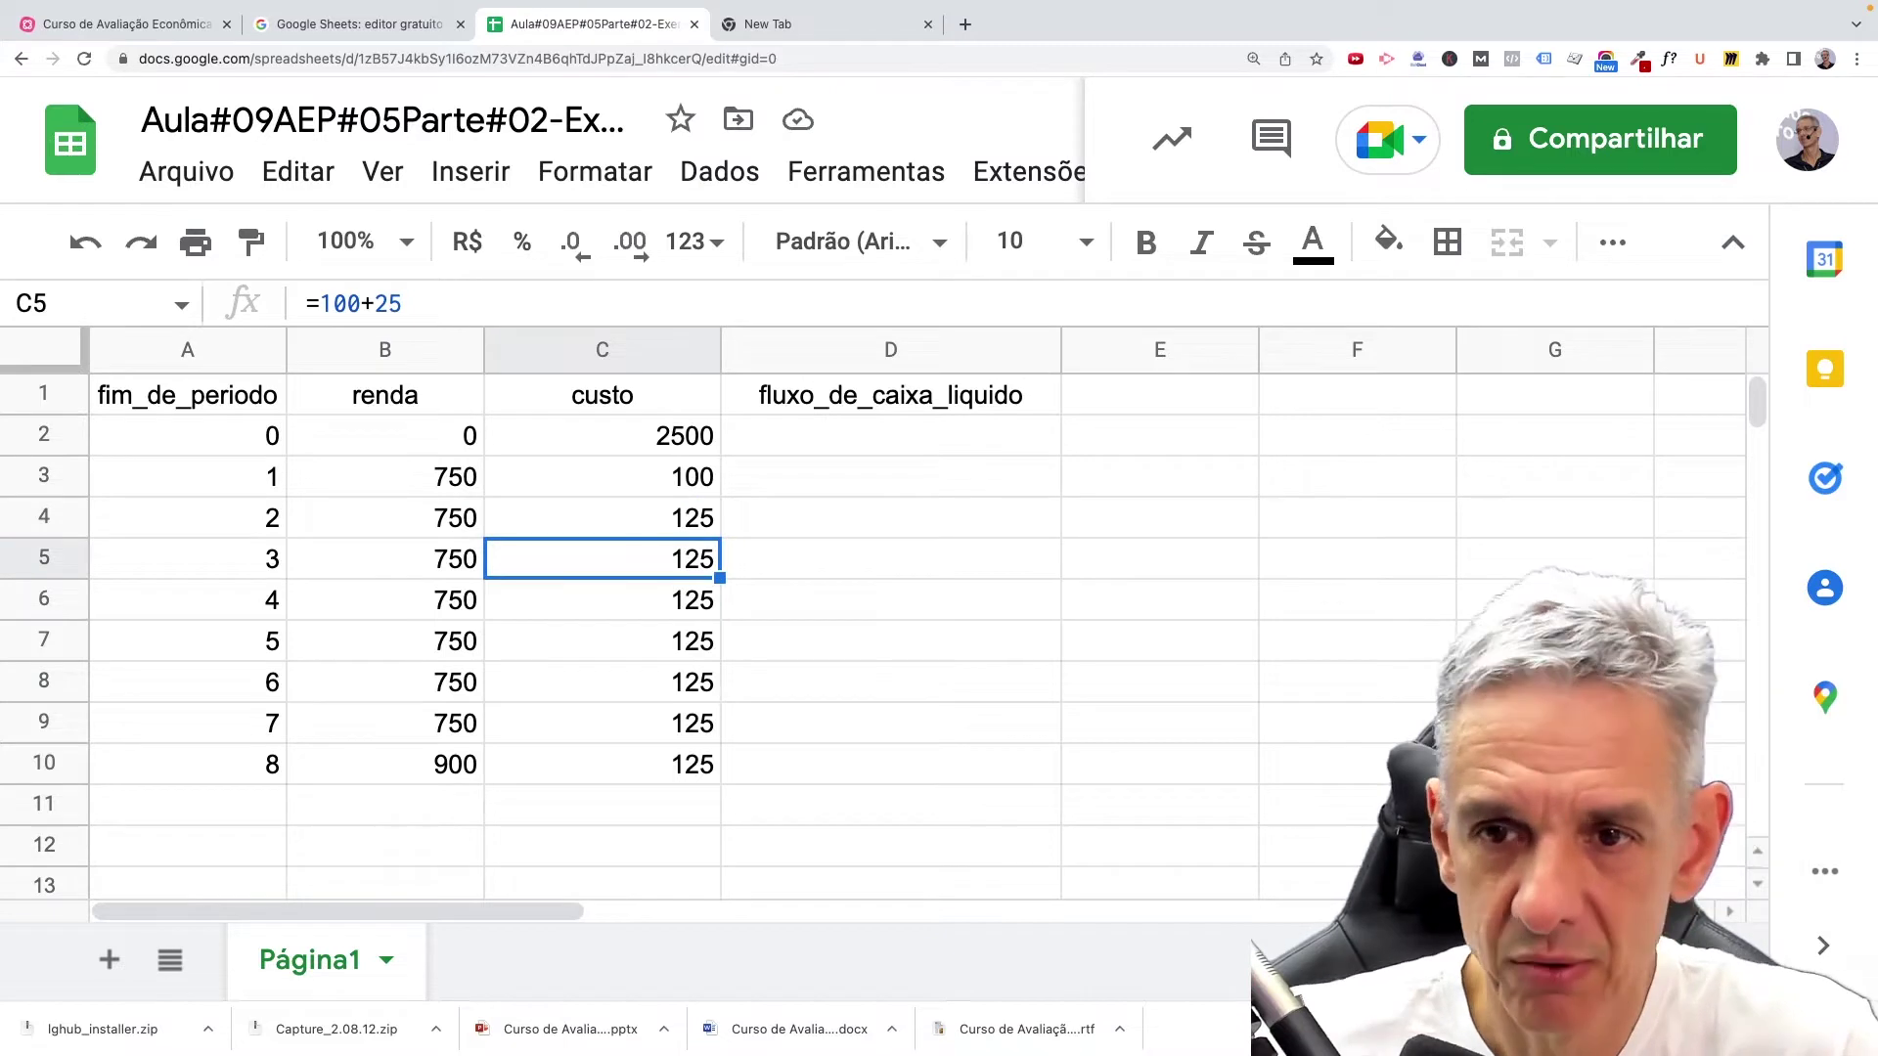
Replace the formula in C5 with =C4+25 and fill it down through C10.
{"action": "double_click", "coordinate": [657, 560]}
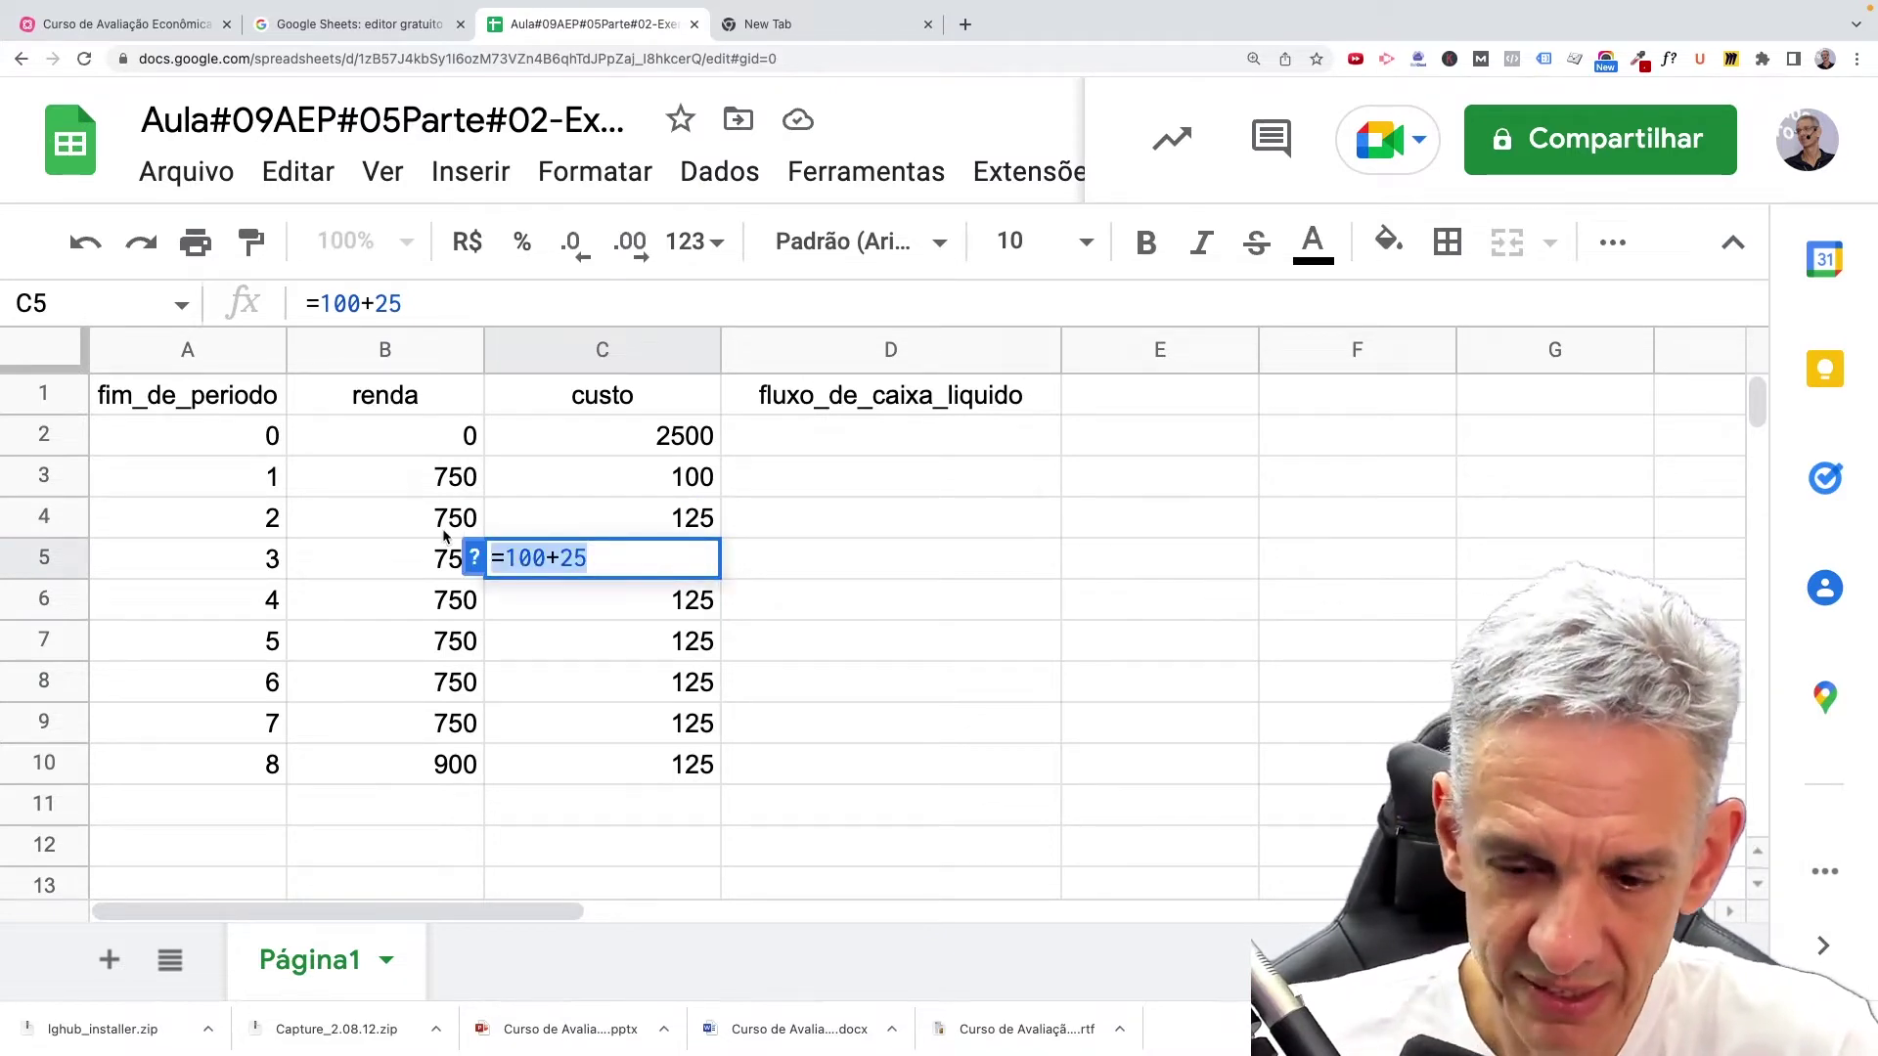
{"action": "key", "text": "BackSpace"}
{"action": "key", "text": "BackSpace"}
{"action": "key", "text": "BackSpace"}
{"action": "key", "text": "BackSpace"}
{"action": "key", "text": "BackSpace"}
{"action": "key", "text": "BackSpace"}
{"action": "left_click", "coordinate": [703, 518]}
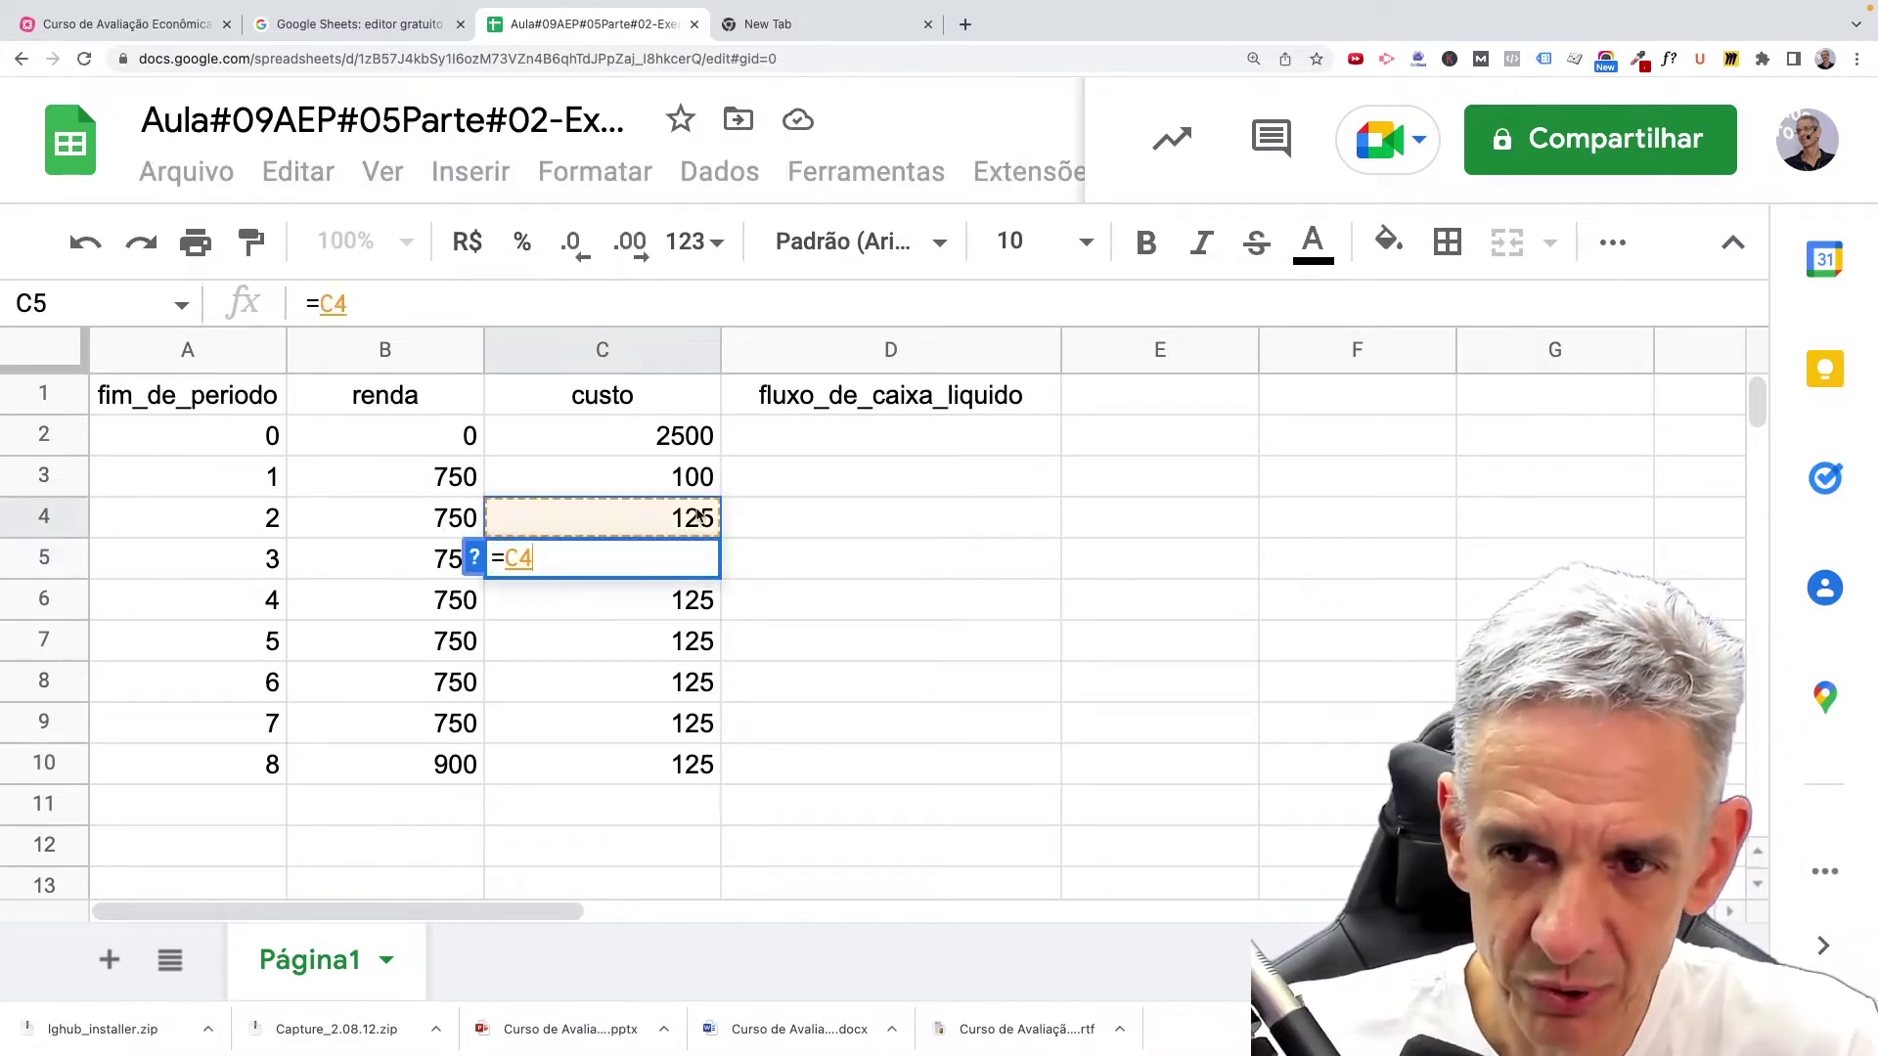
{"action": "type", "text": "+25"}
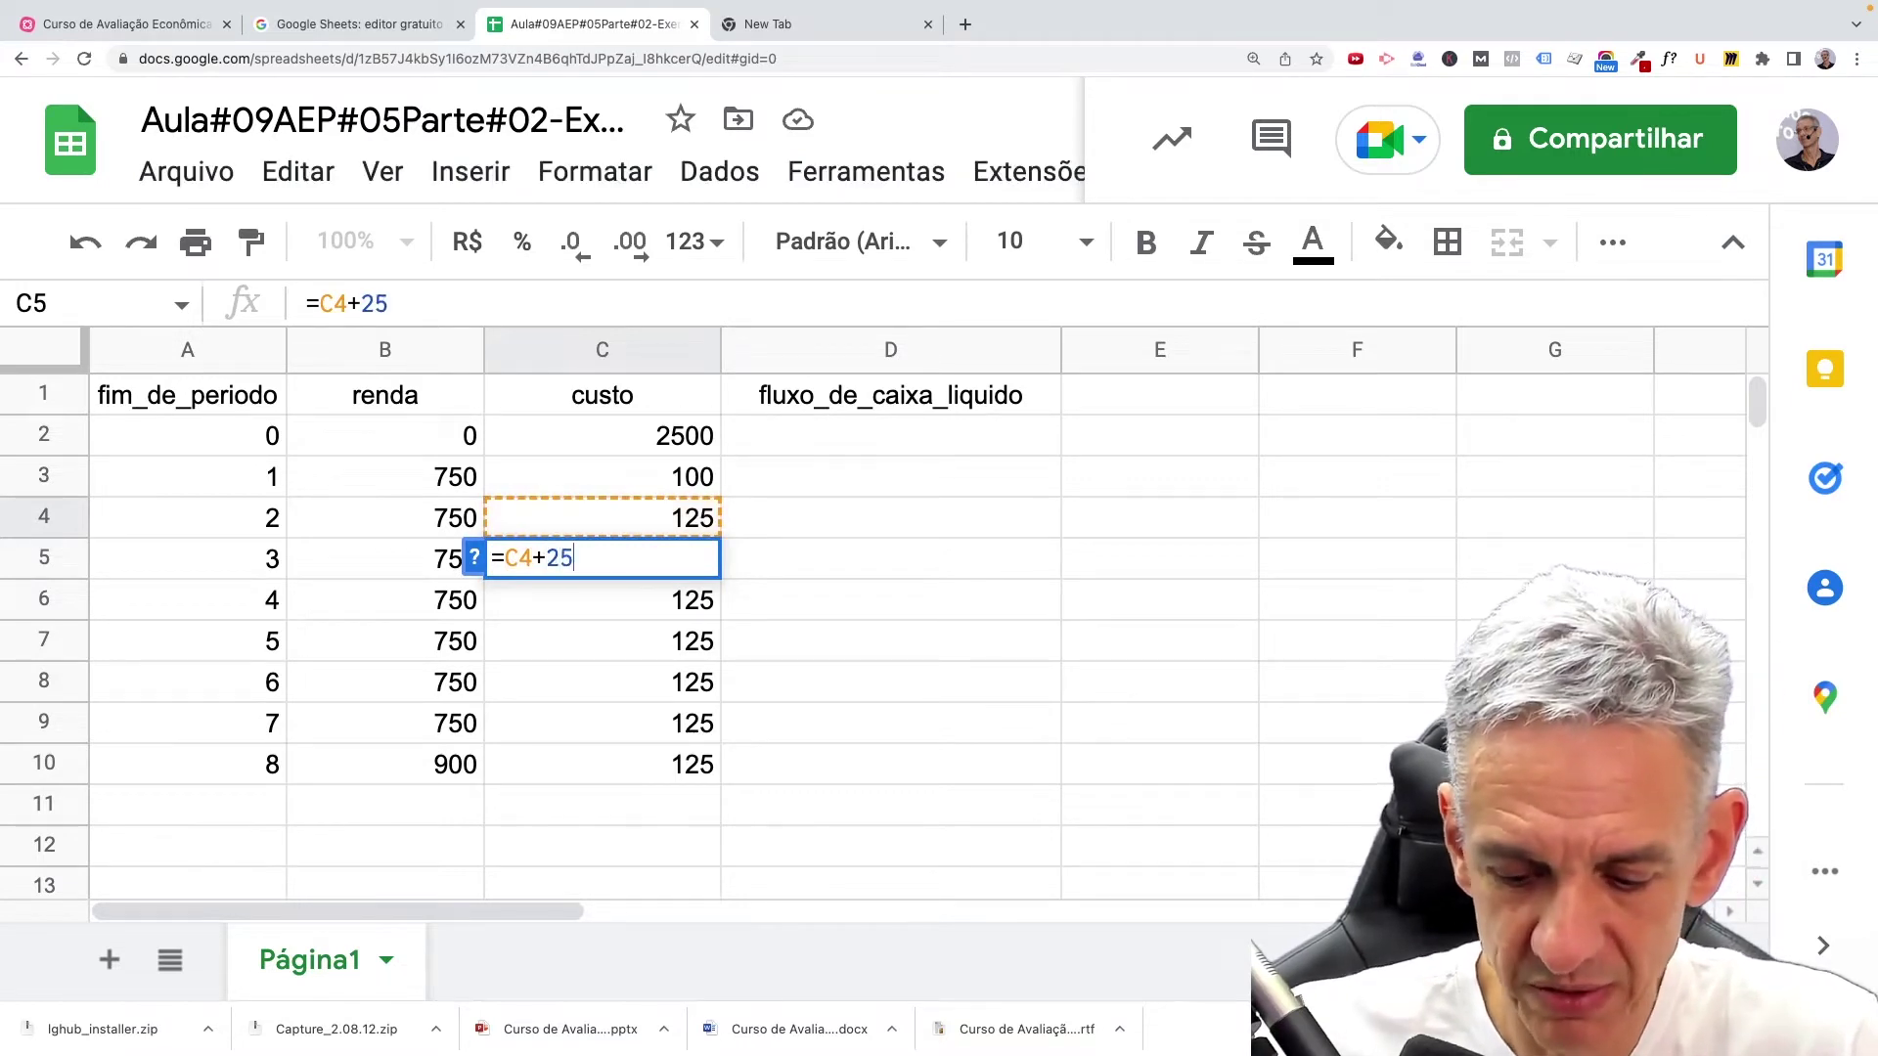
{"action": "key", "text": "Return"}
{"action": "left_click", "coordinate": [690, 567]}
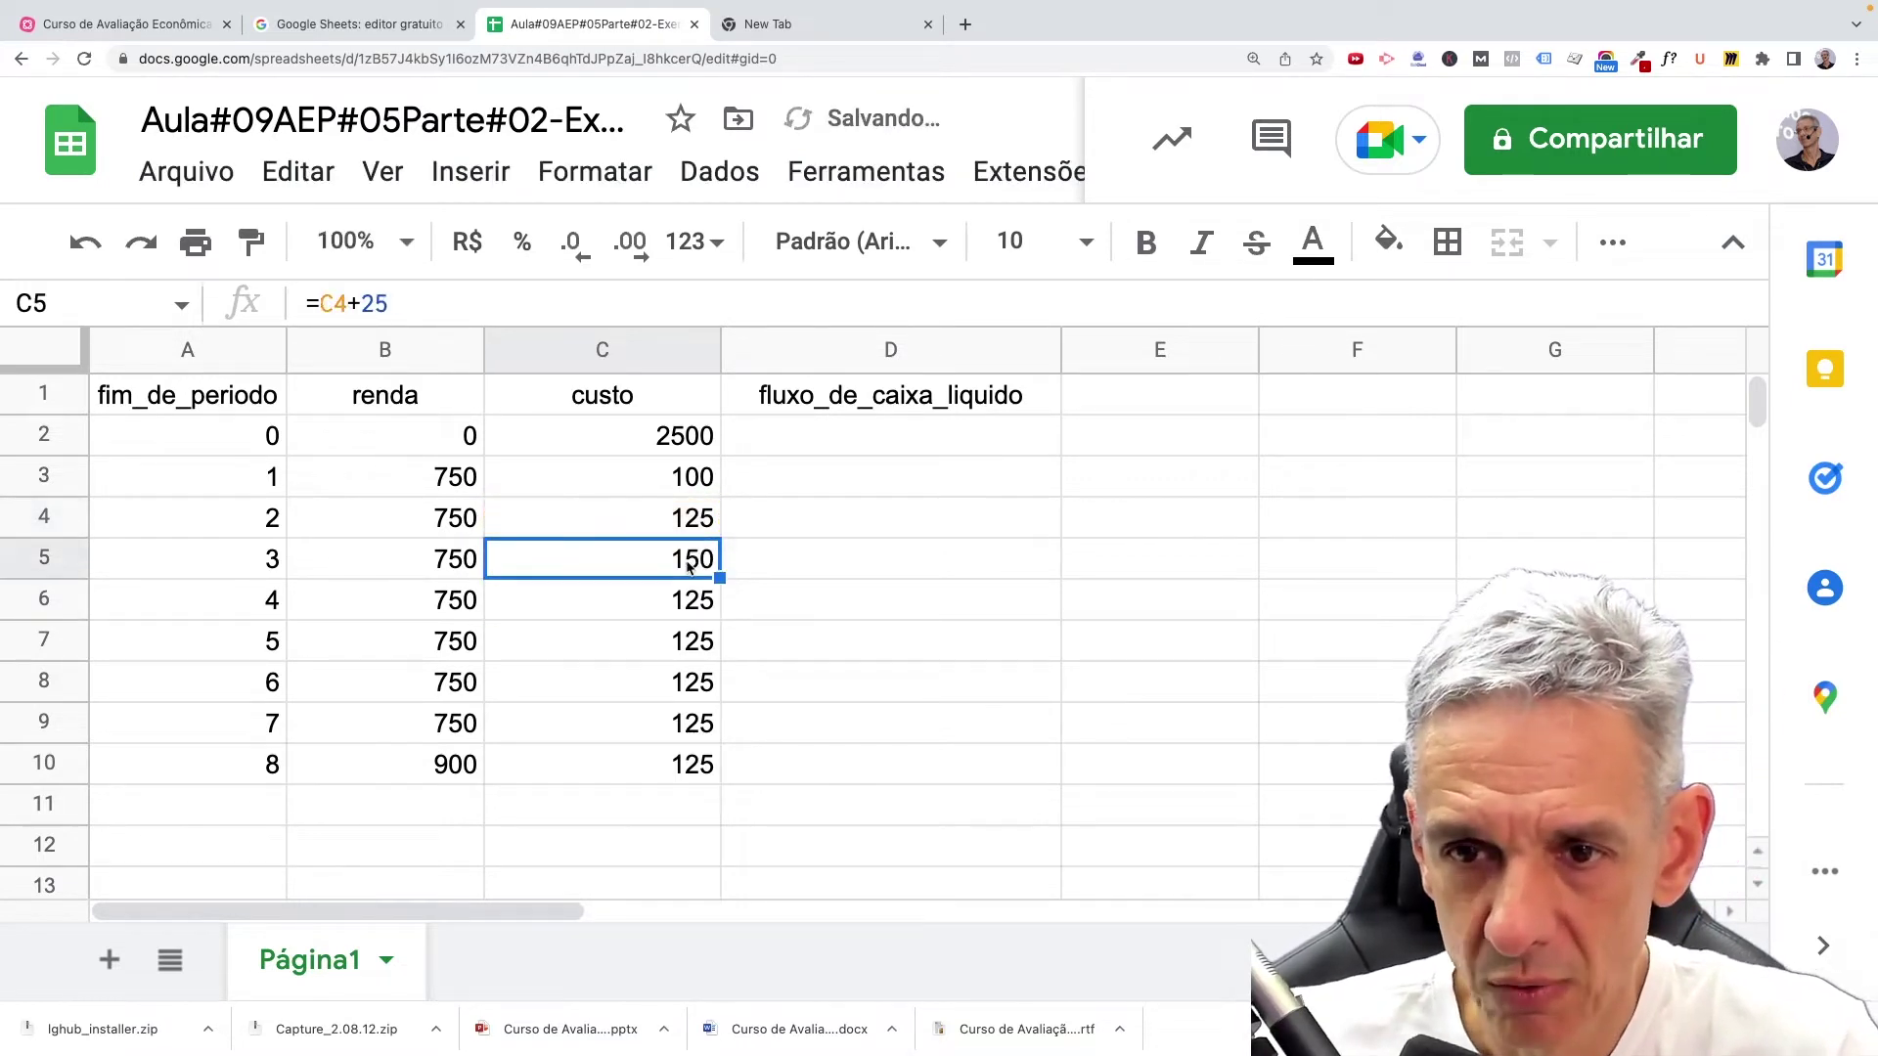
{"action": "left_click_drag", "start_coordinate": [720, 578], "coordinate": [706, 773]}
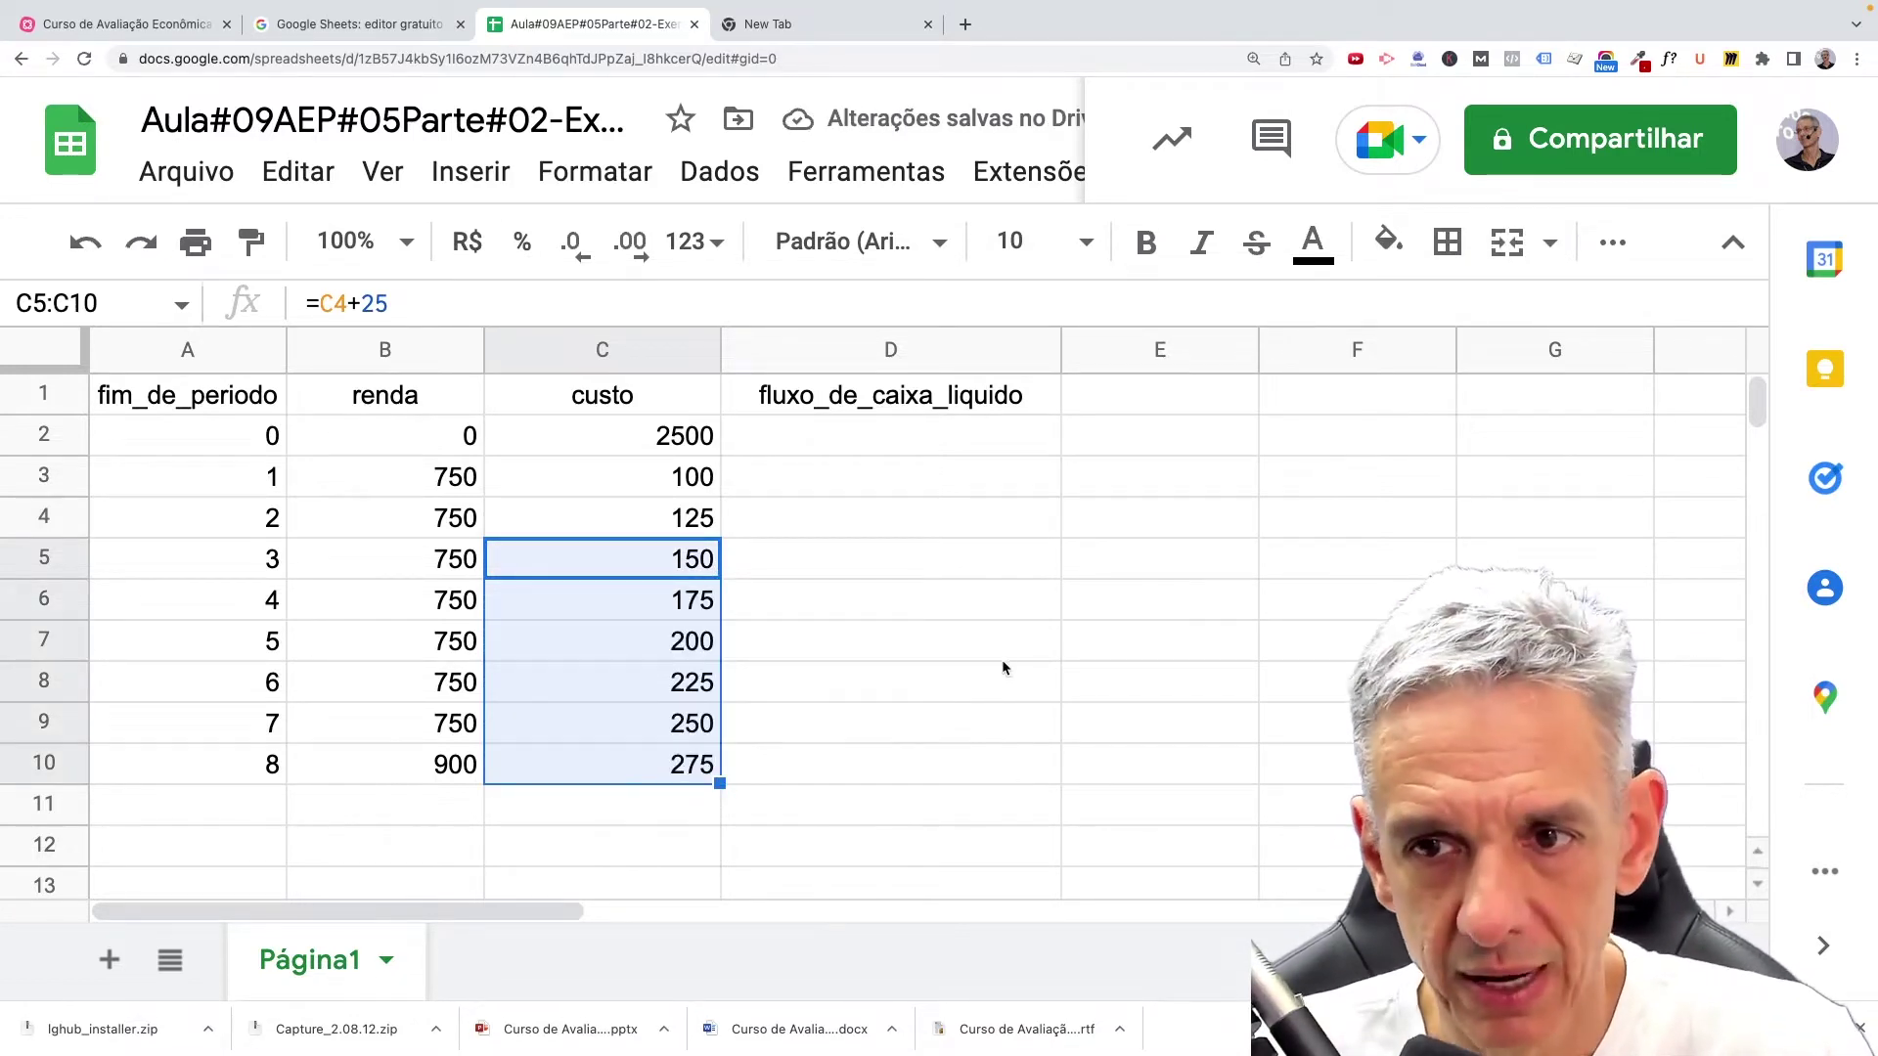
Enter the net cash flow formula =B2-C2 in cell D2 for period 0.
{"action": "left_click", "coordinate": [810, 441]}
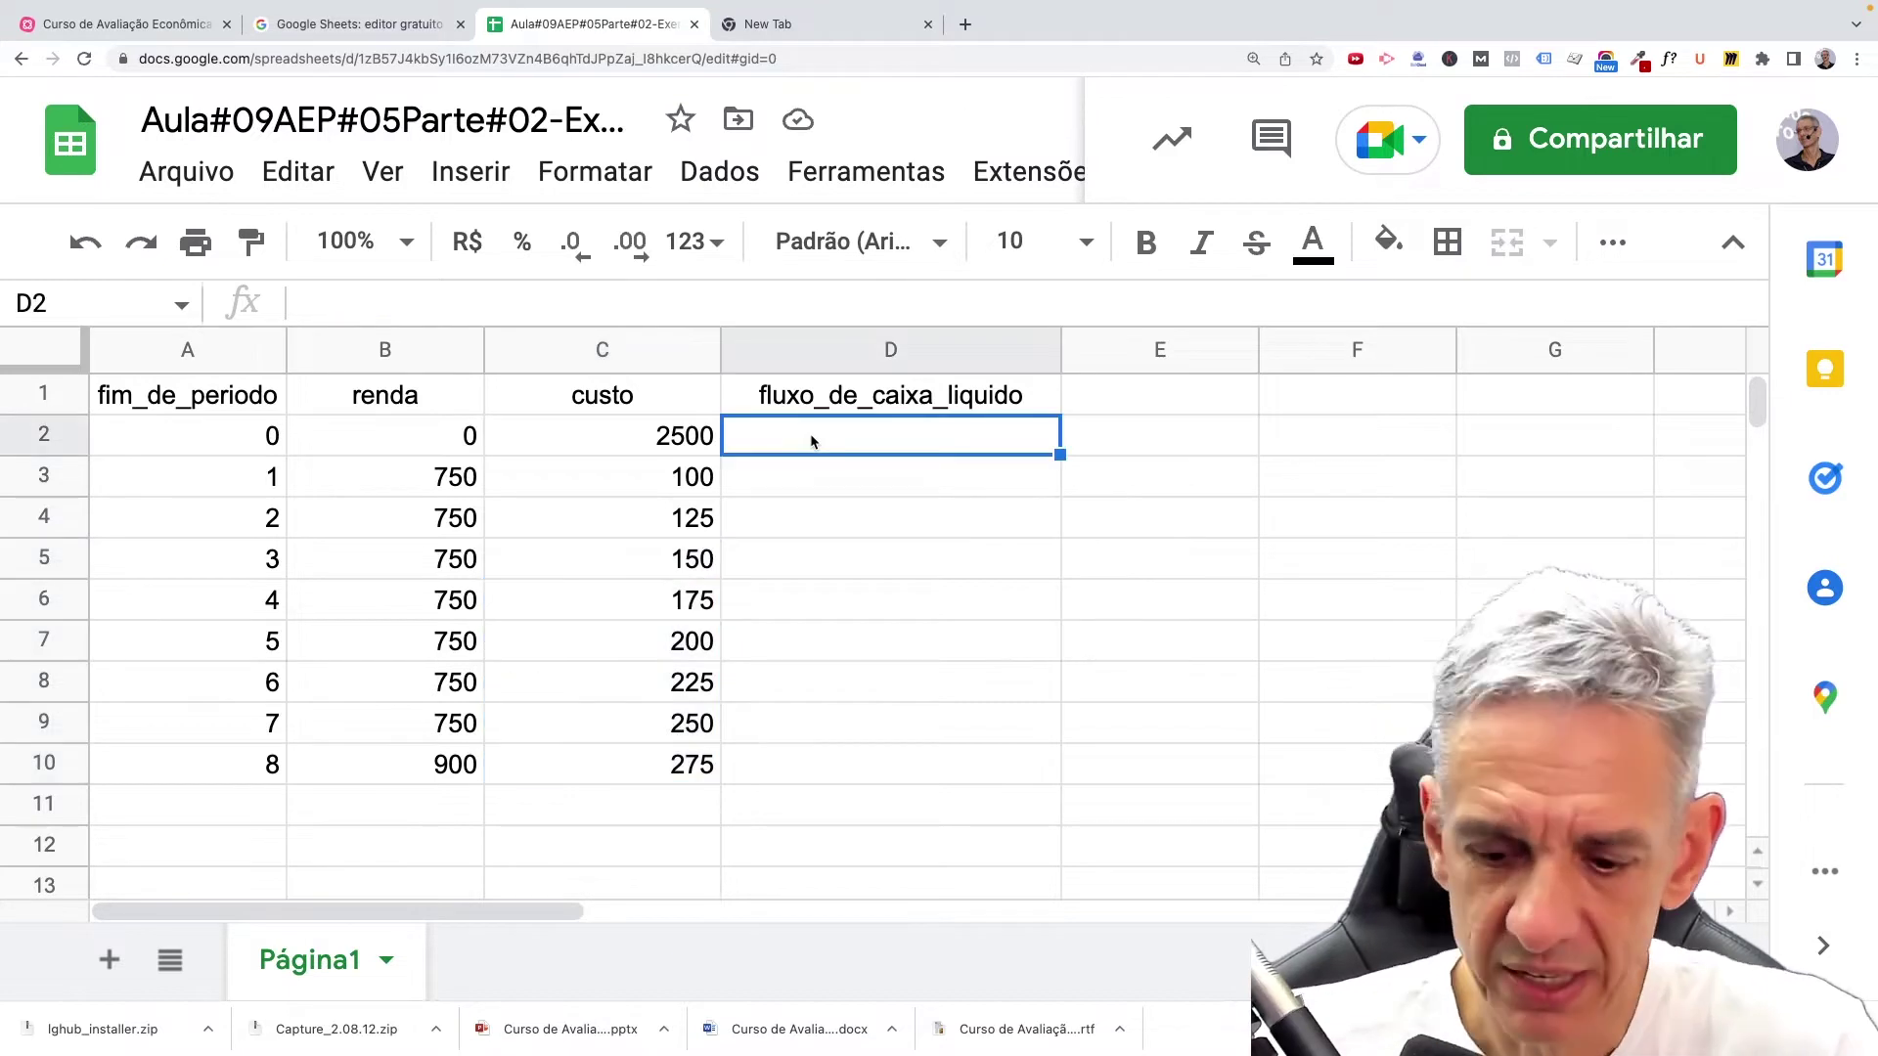
{"action": "type", "text": "="}
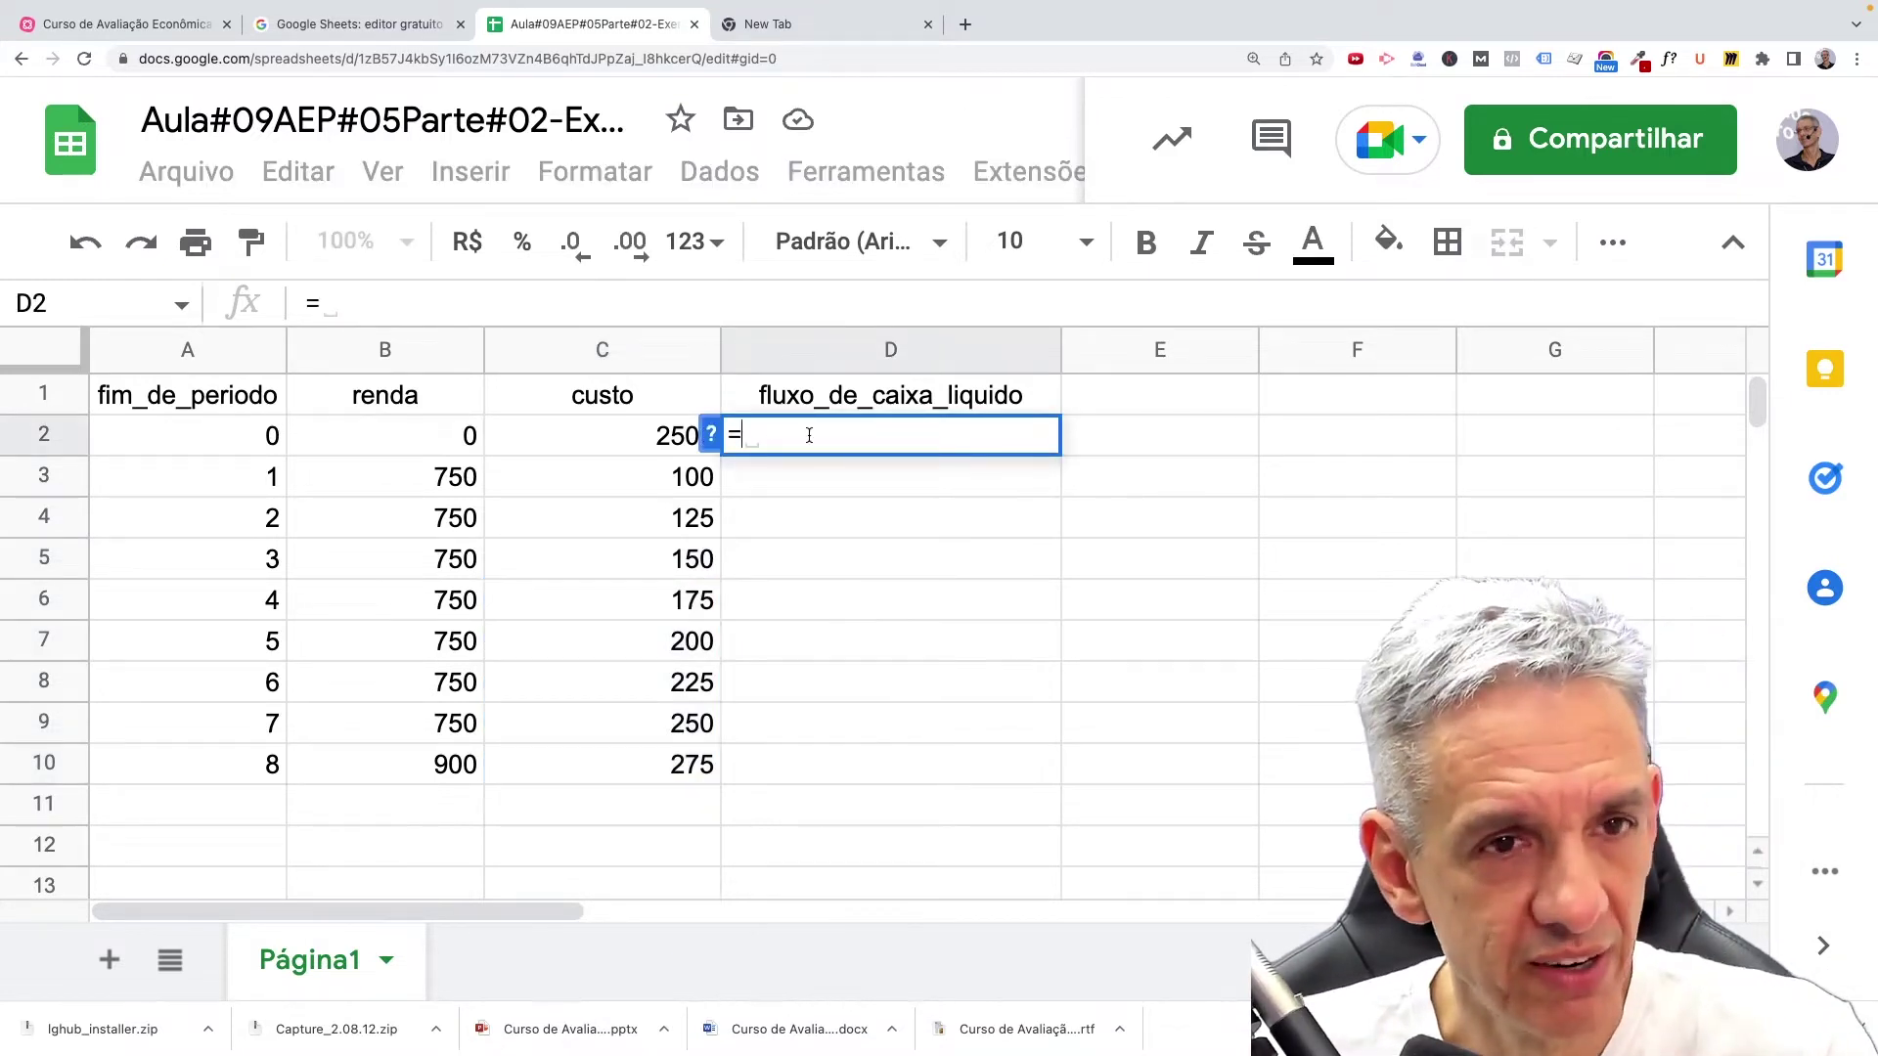
{"action": "left_click", "coordinate": [426, 433]}
{"action": "type", "text": "-"}
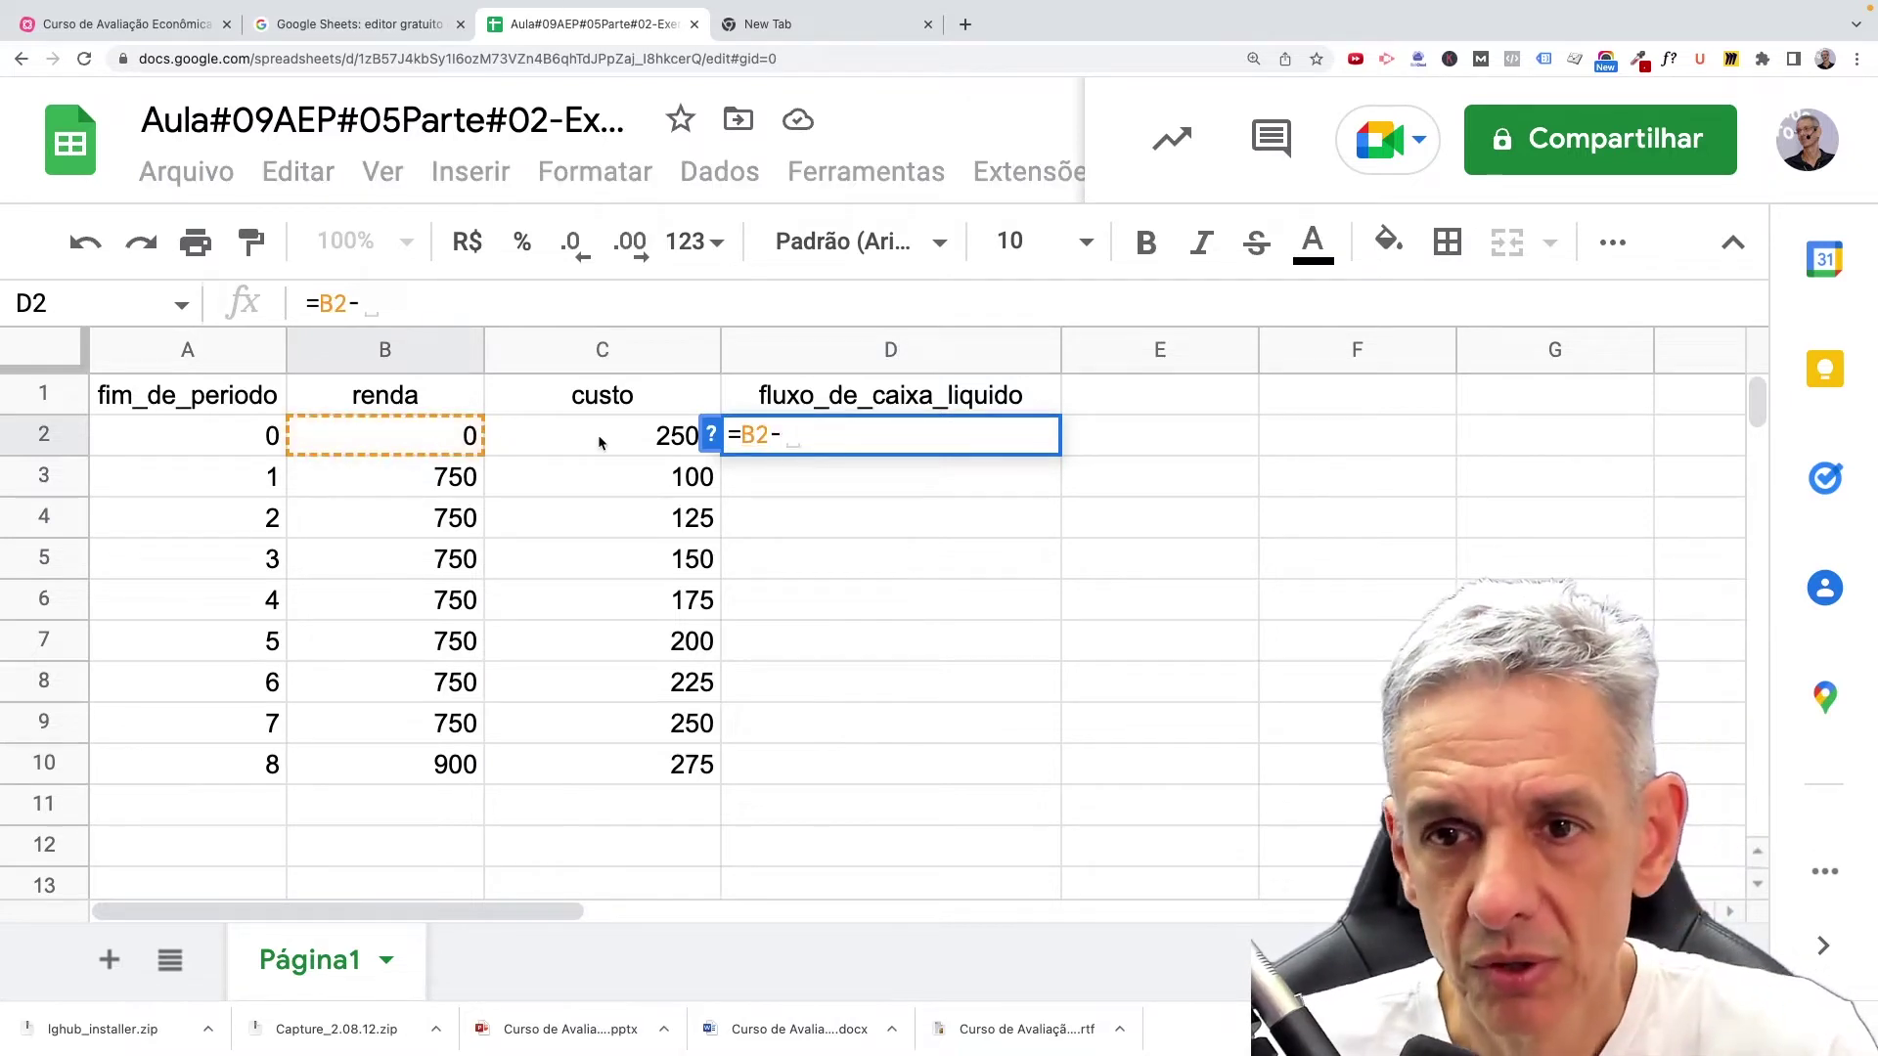
{"action": "left_click", "coordinate": [599, 432]}
{"action": "key", "text": "Return"}
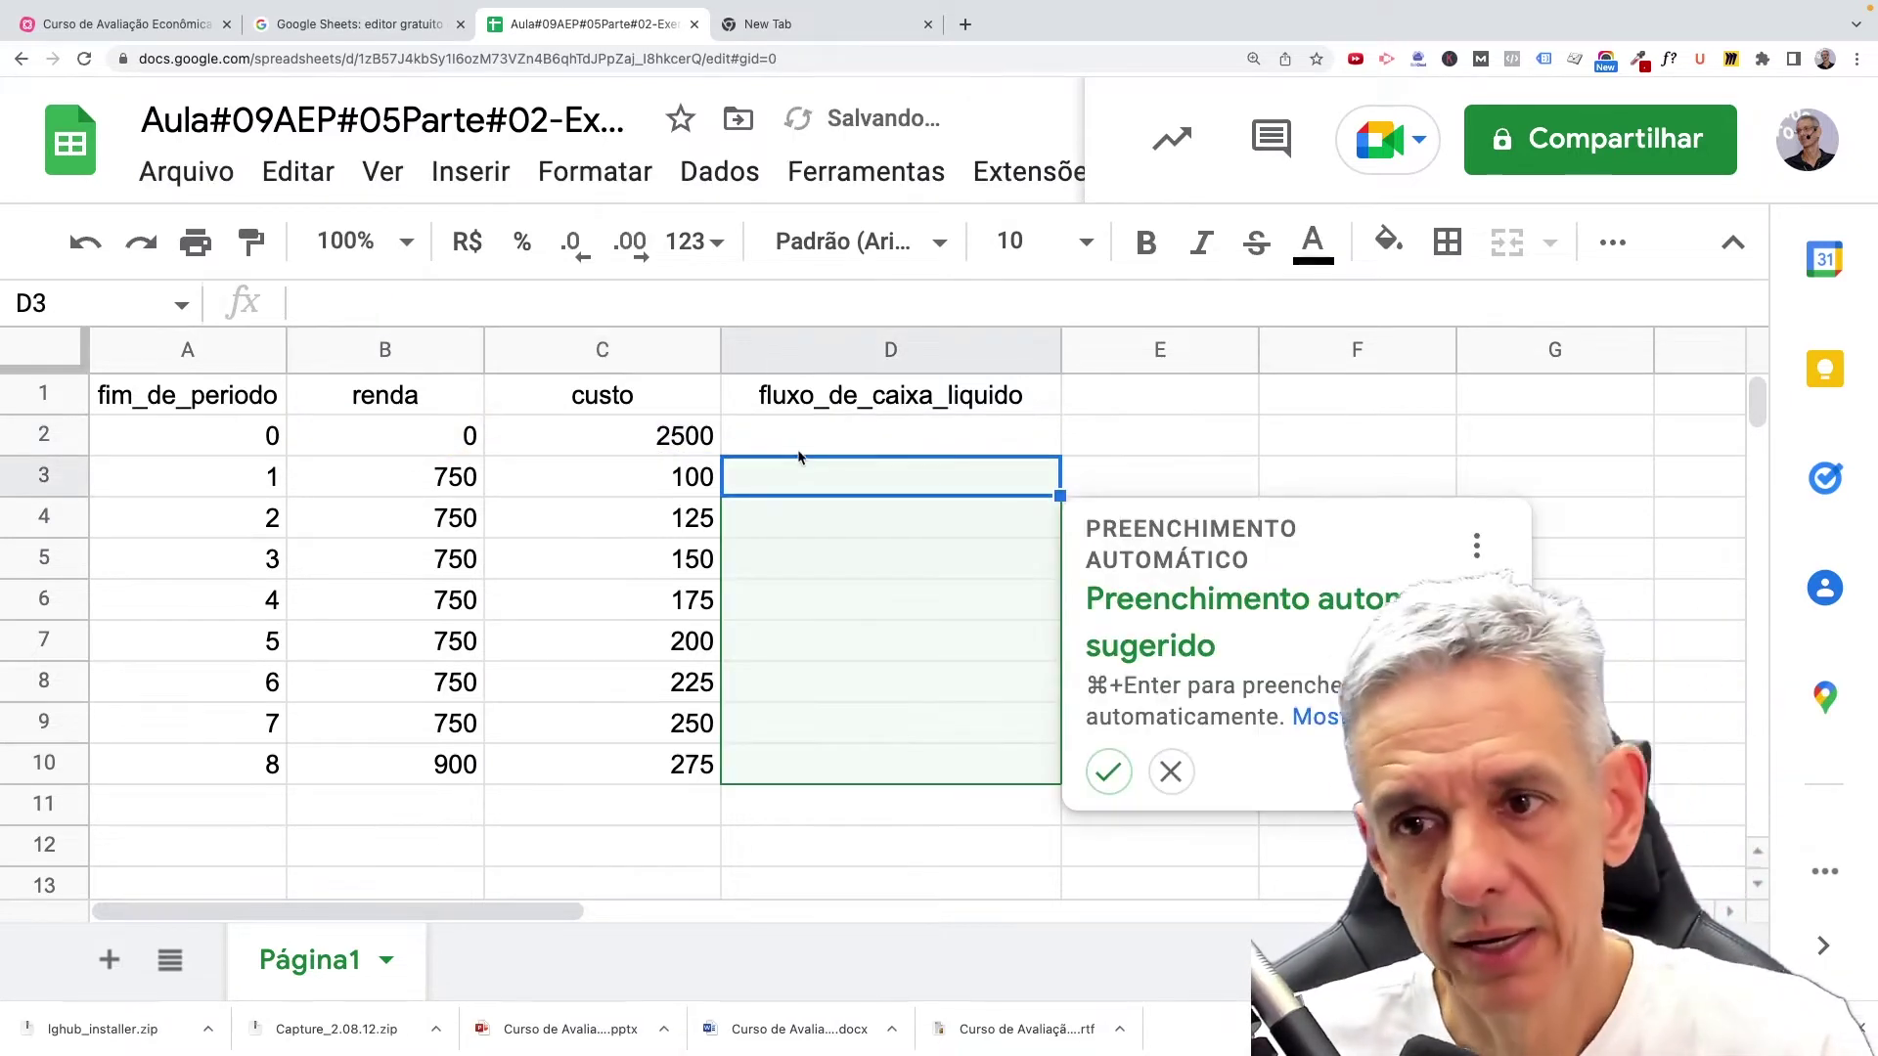
Fill the net cash flow formula from D2 down through D10.
{"action": "left_click", "coordinate": [1041, 443]}
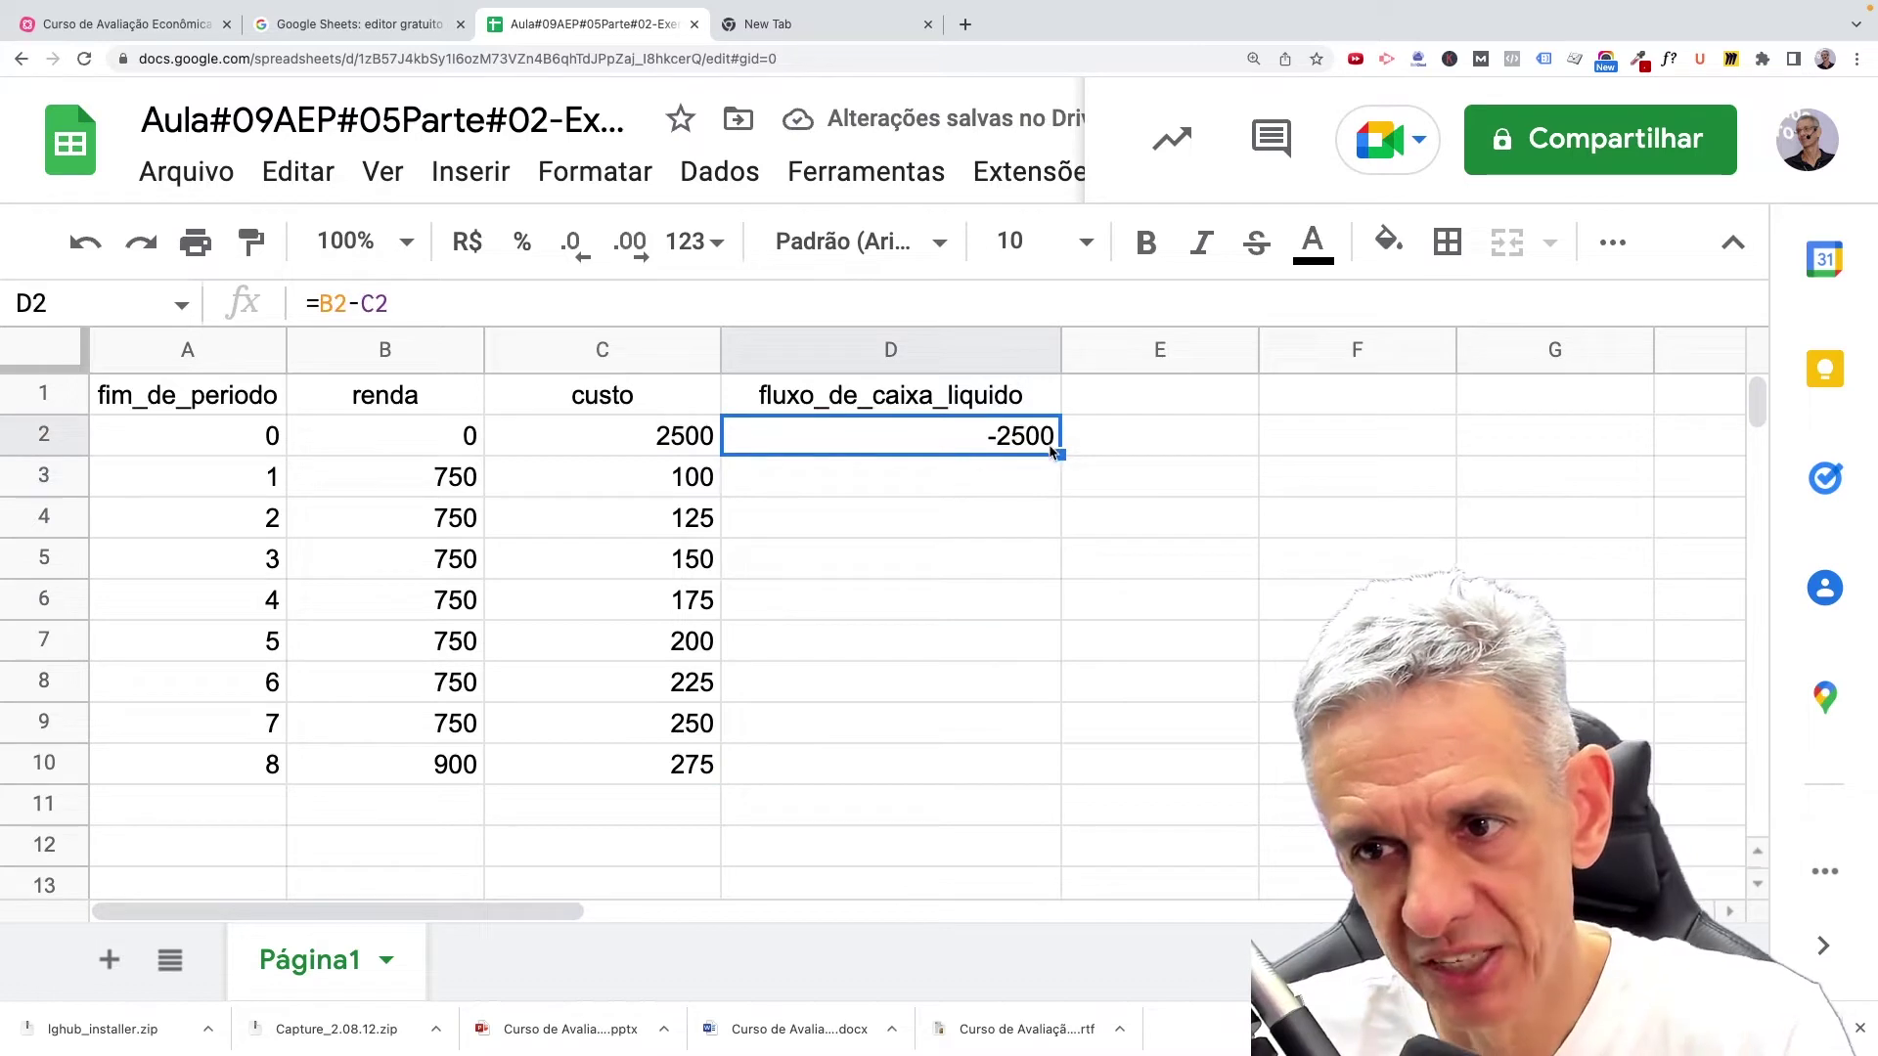
{"action": "left_click_drag", "start_coordinate": [1059, 454], "coordinate": [1055, 752]}
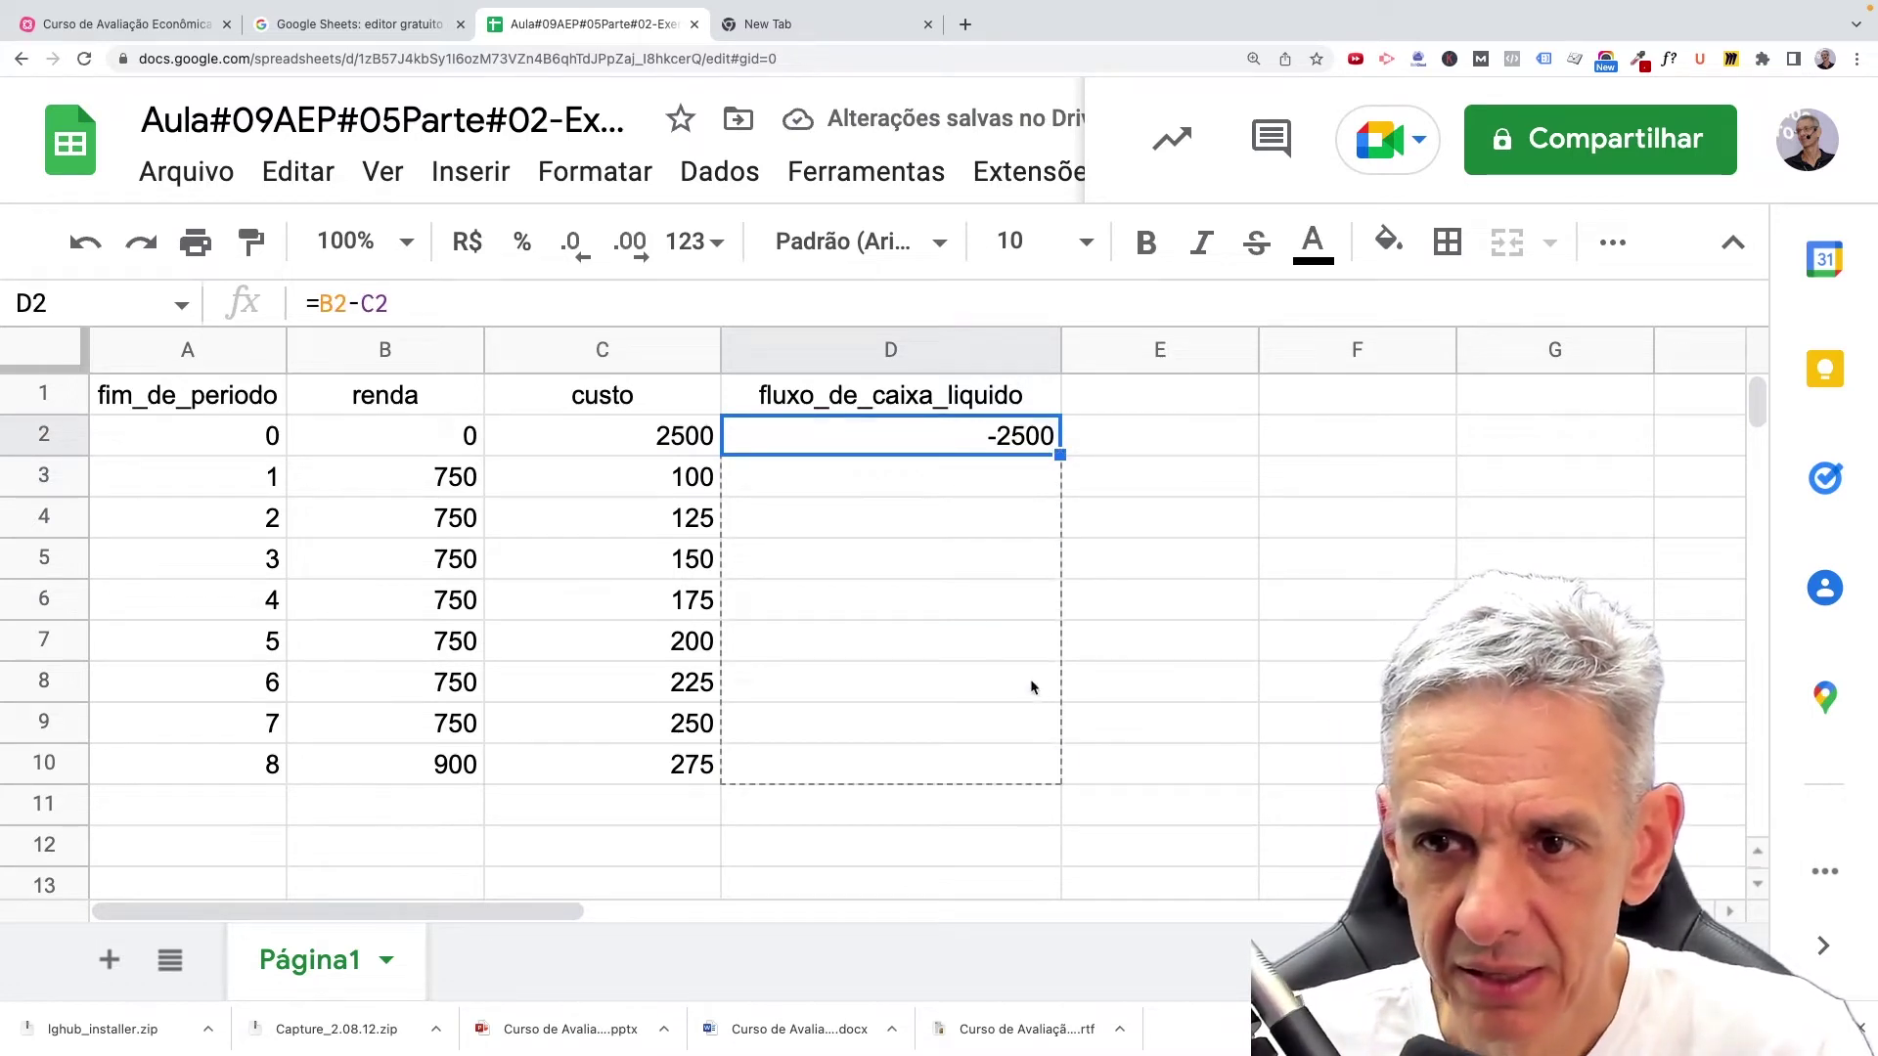
{"action": "left_click_drag", "start_coordinate": [1032, 688], "coordinate": [1032, 688]}
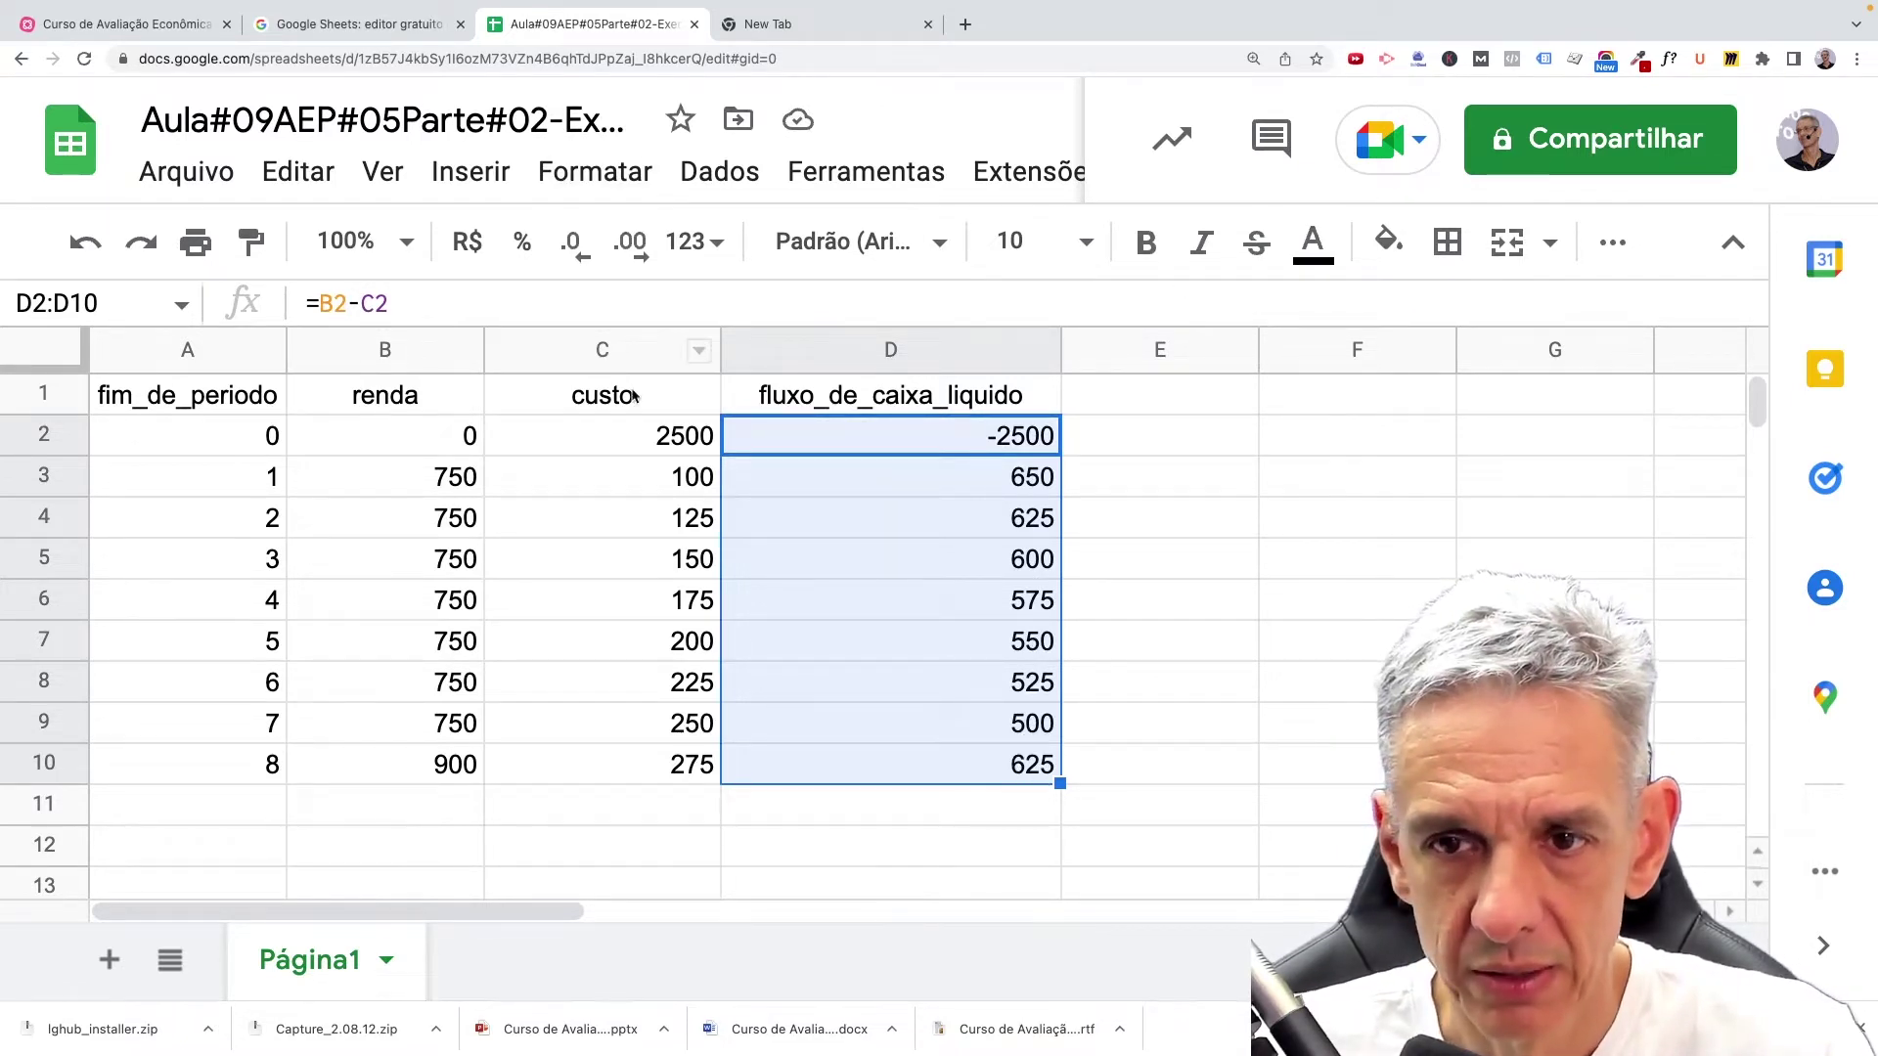
Center-align the table values in A2:D10 horizontally.
{"action": "left_click_drag", "start_coordinate": [213, 436], "coordinate": [1029, 779]}
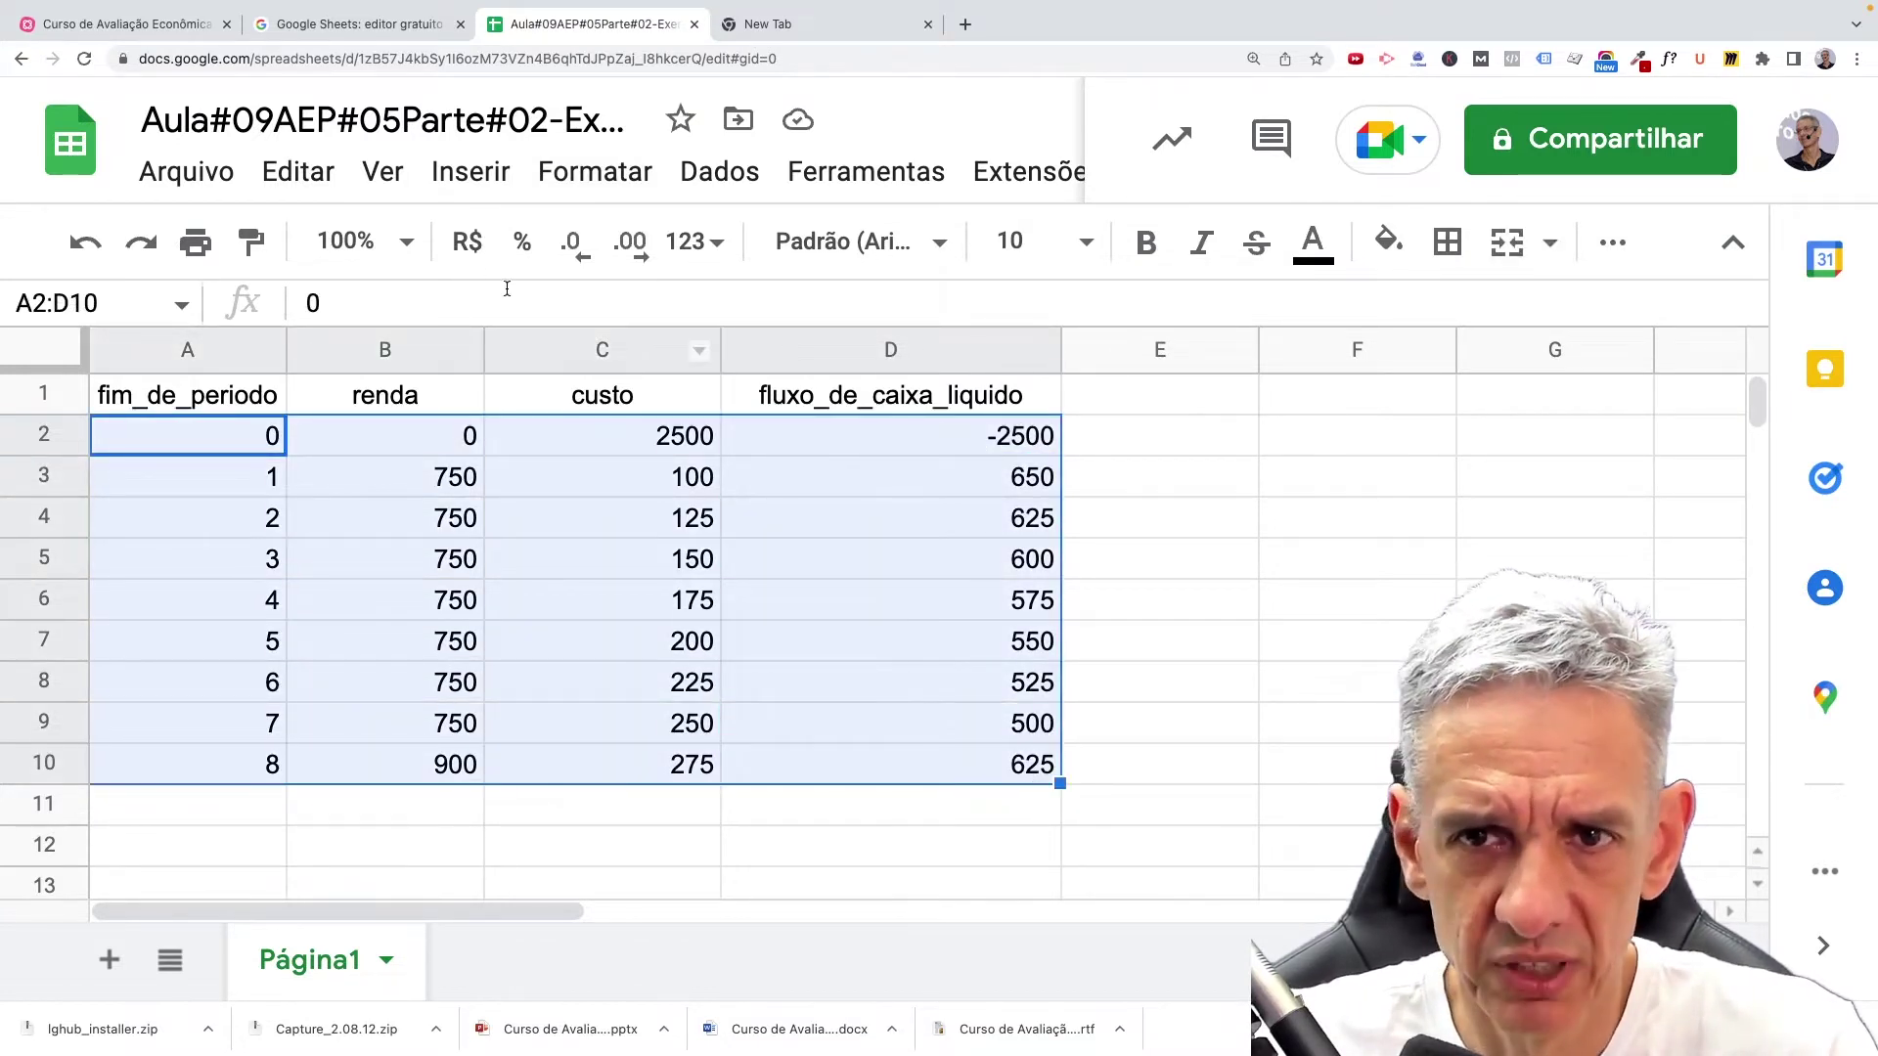
{"action": "left_click", "coordinate": [552, 173]}
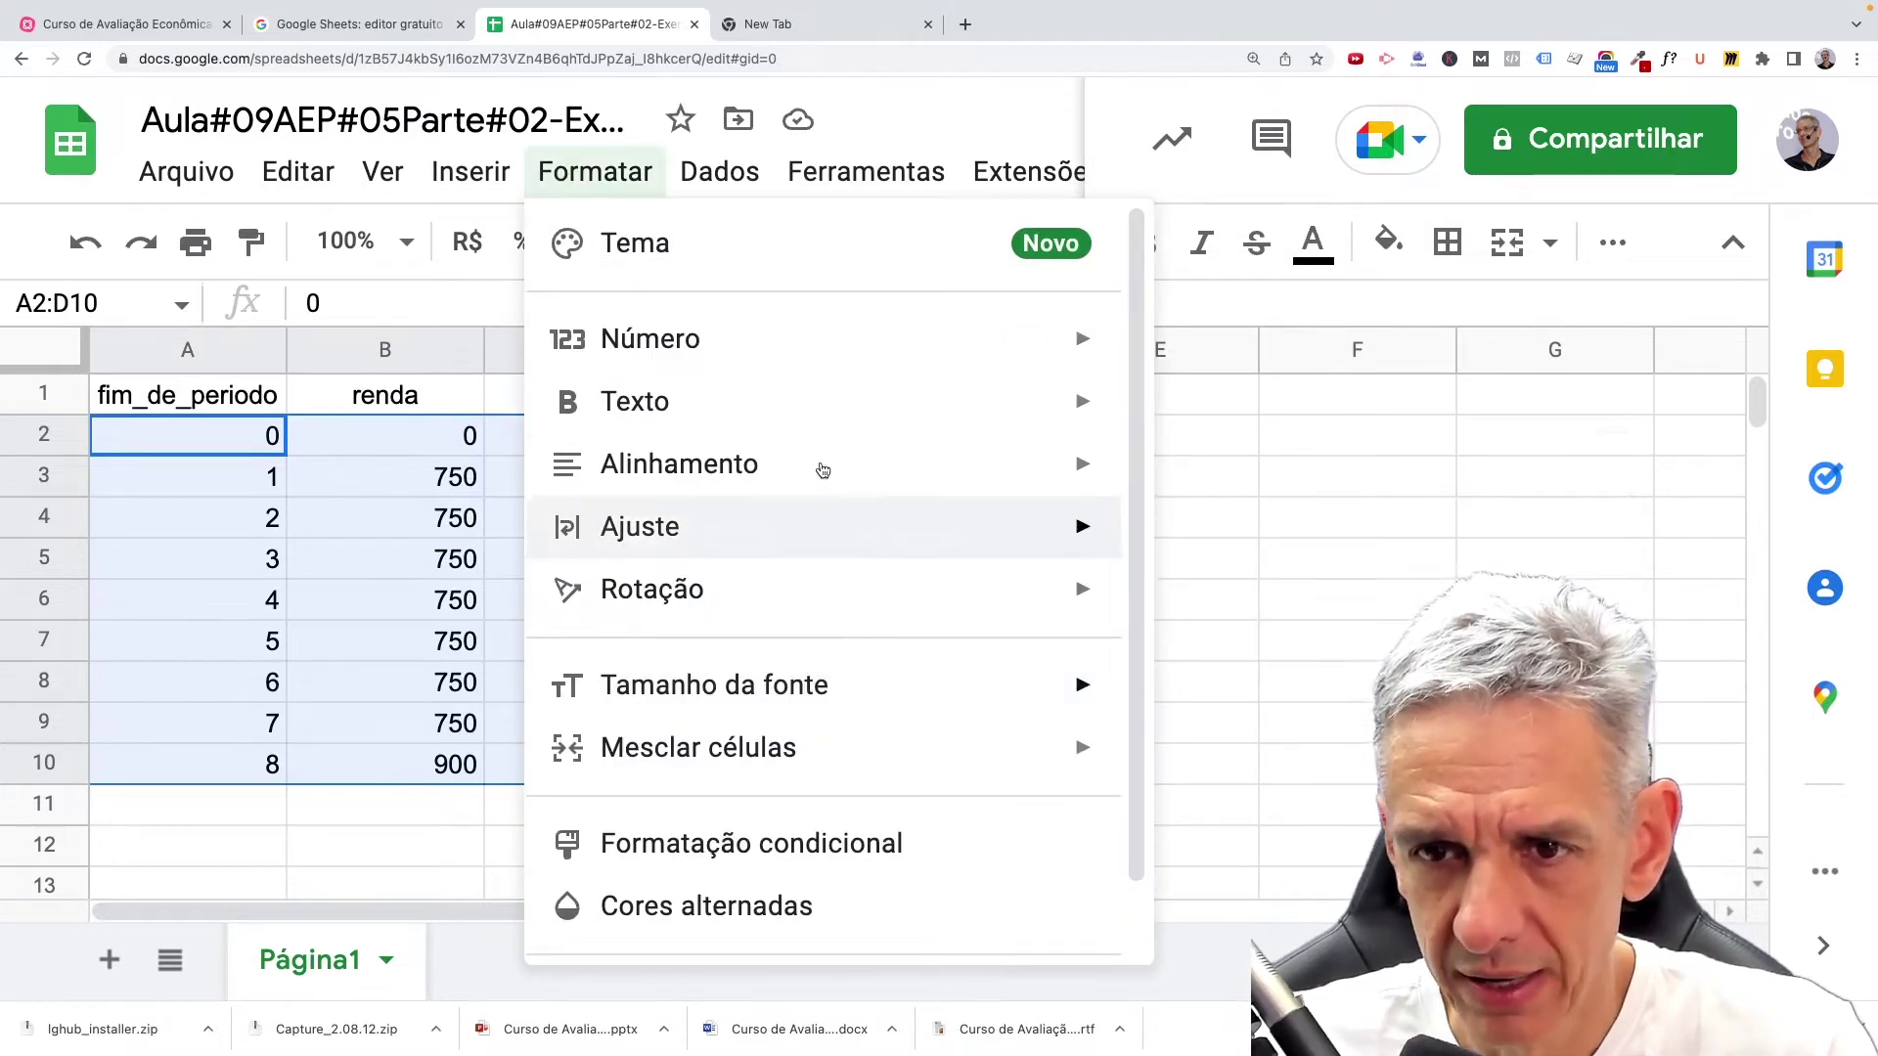
{"action": "mouse_move", "coordinate": [851, 470]}
{"action": "left_click", "coordinate": [1226, 541]}
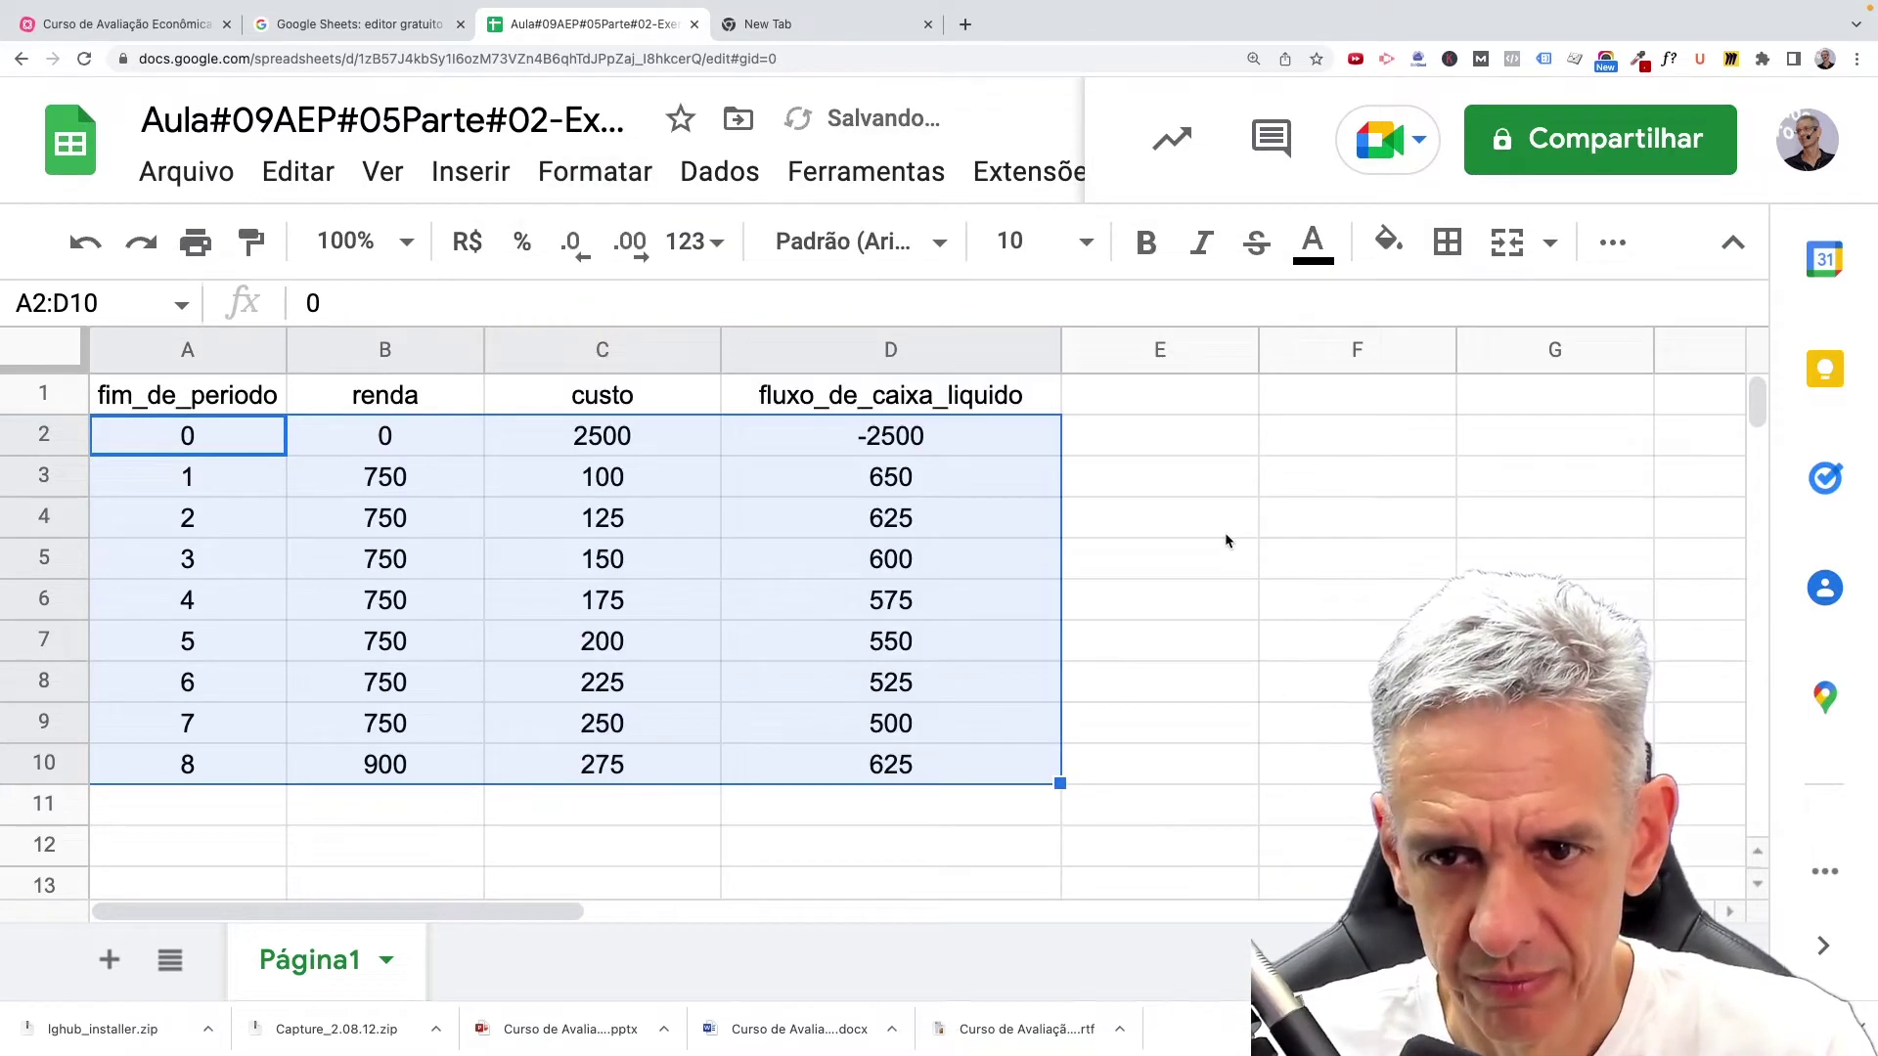
{"action": "left_click", "coordinate": [660, 861]}
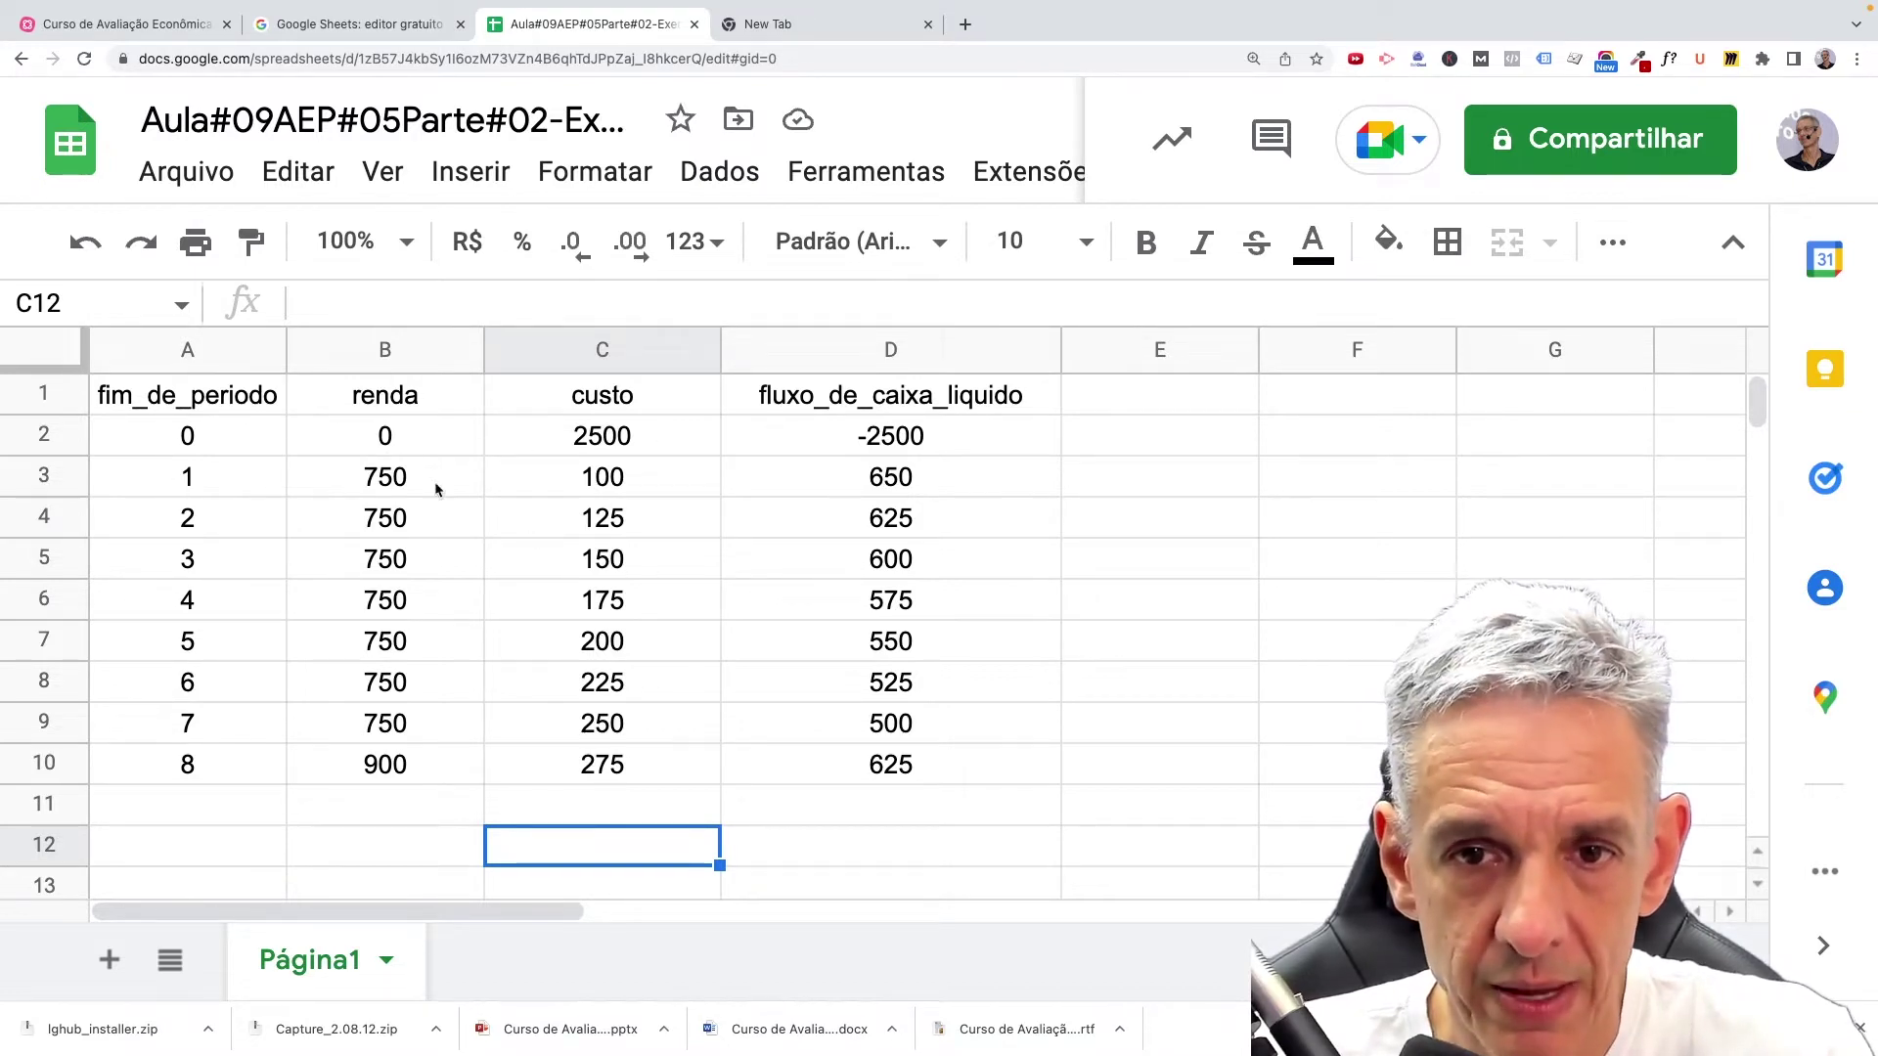
Open the custom currency settings for the renda, custo and fluxo_de_caixa_liquido values in B2:D10.
{"action": "left_click_drag", "start_coordinate": [344, 442], "coordinate": [951, 786]}
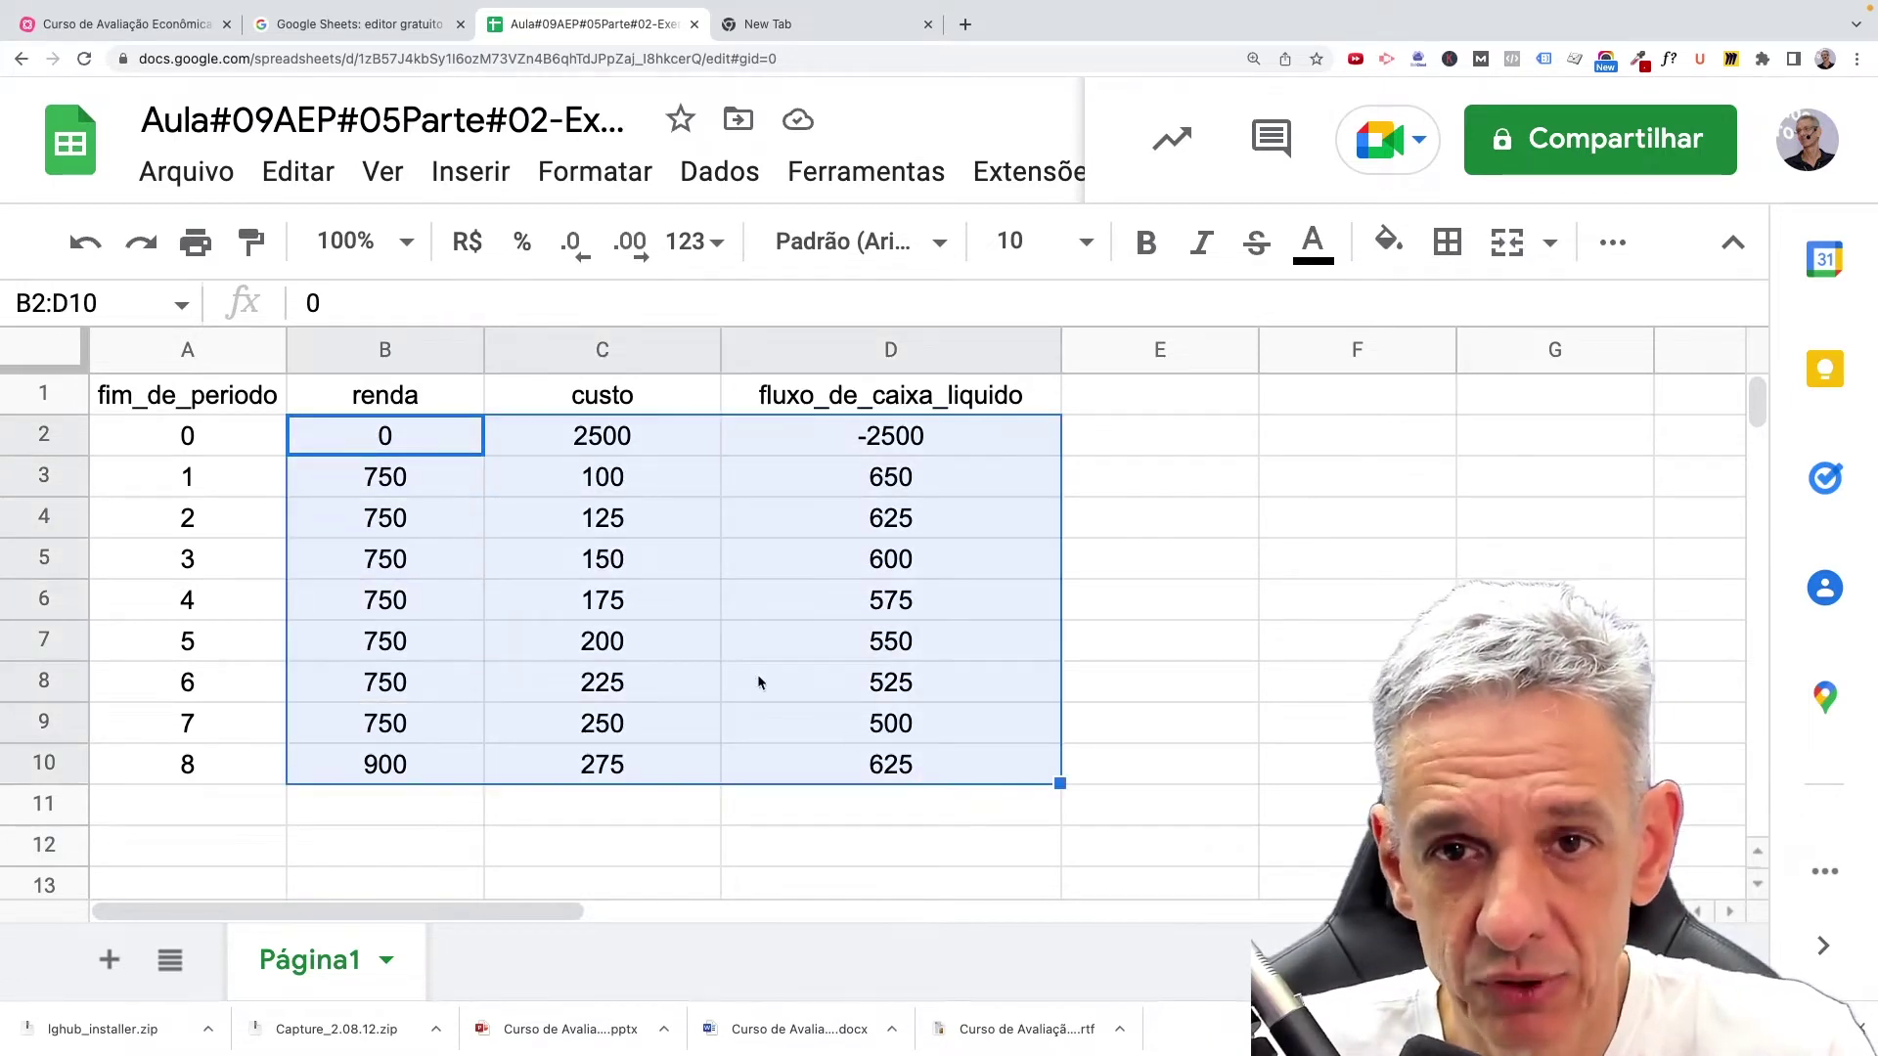
{"action": "left_click", "coordinate": [593, 181]}
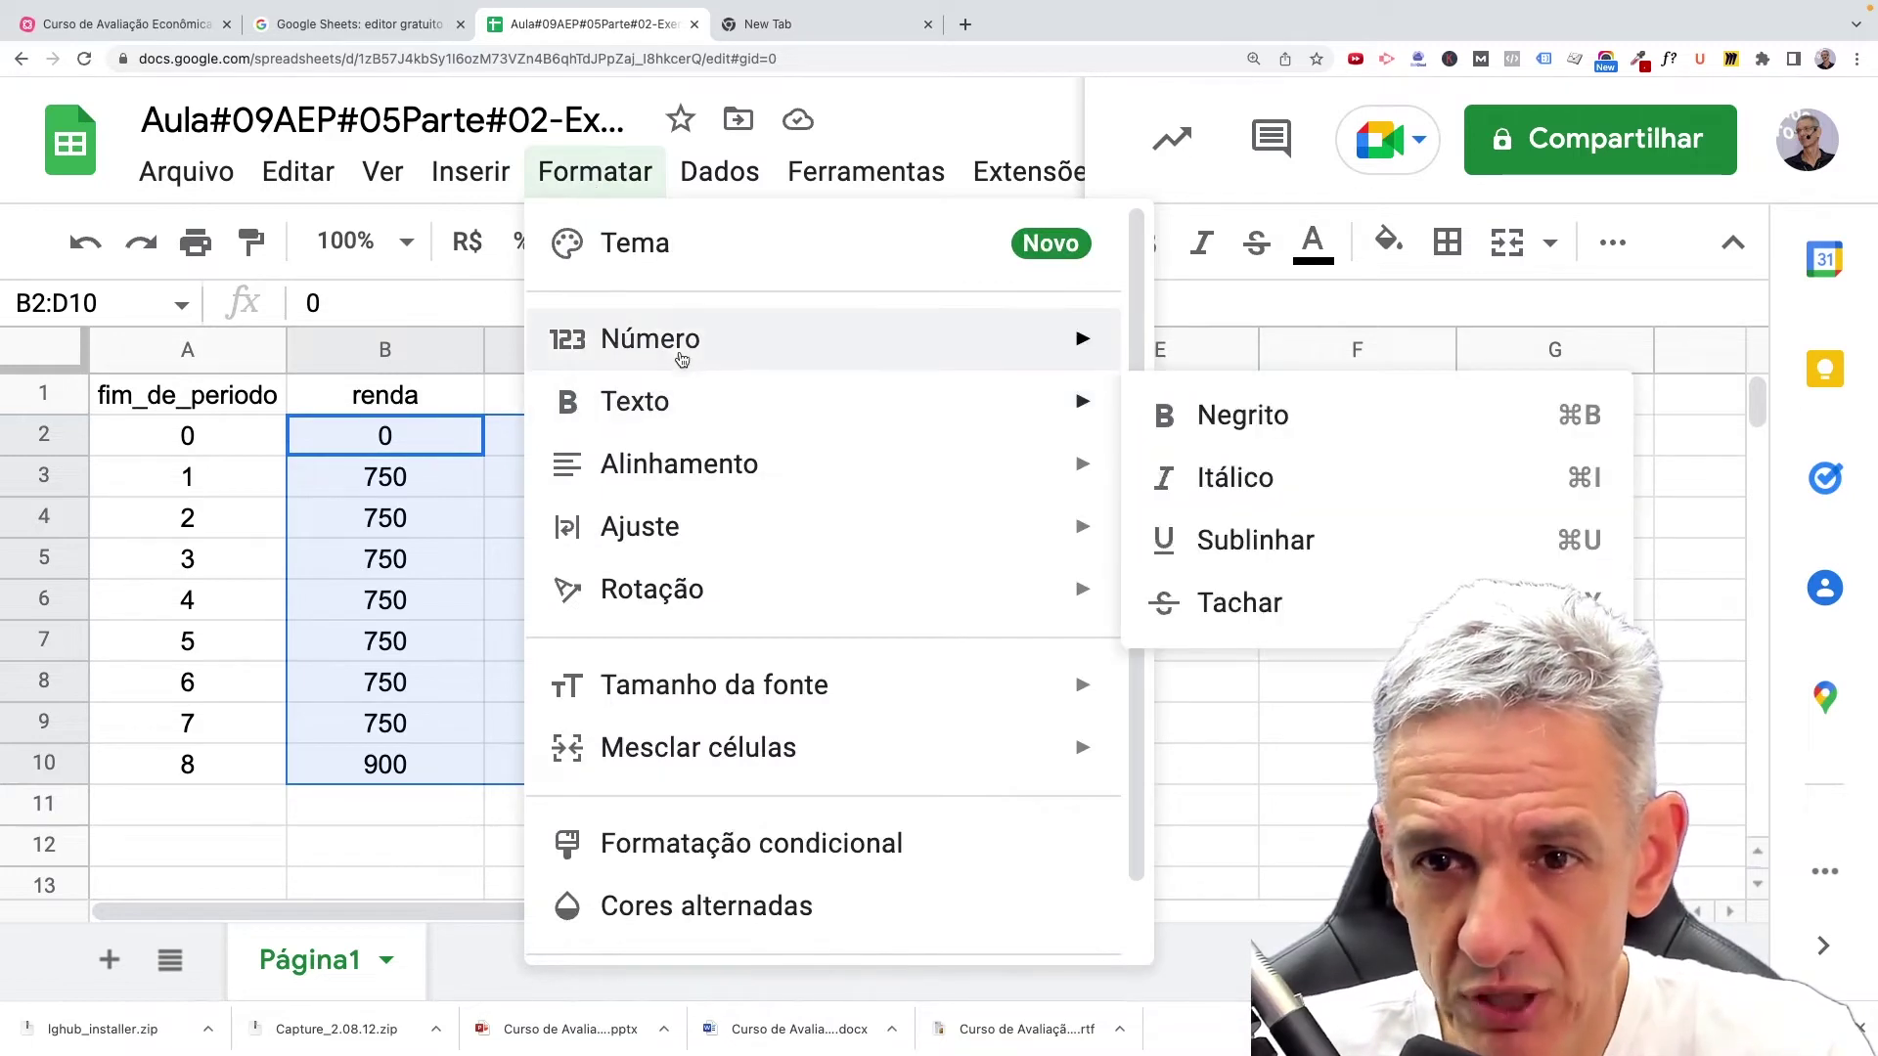
{"action": "mouse_move", "coordinate": [682, 347]}
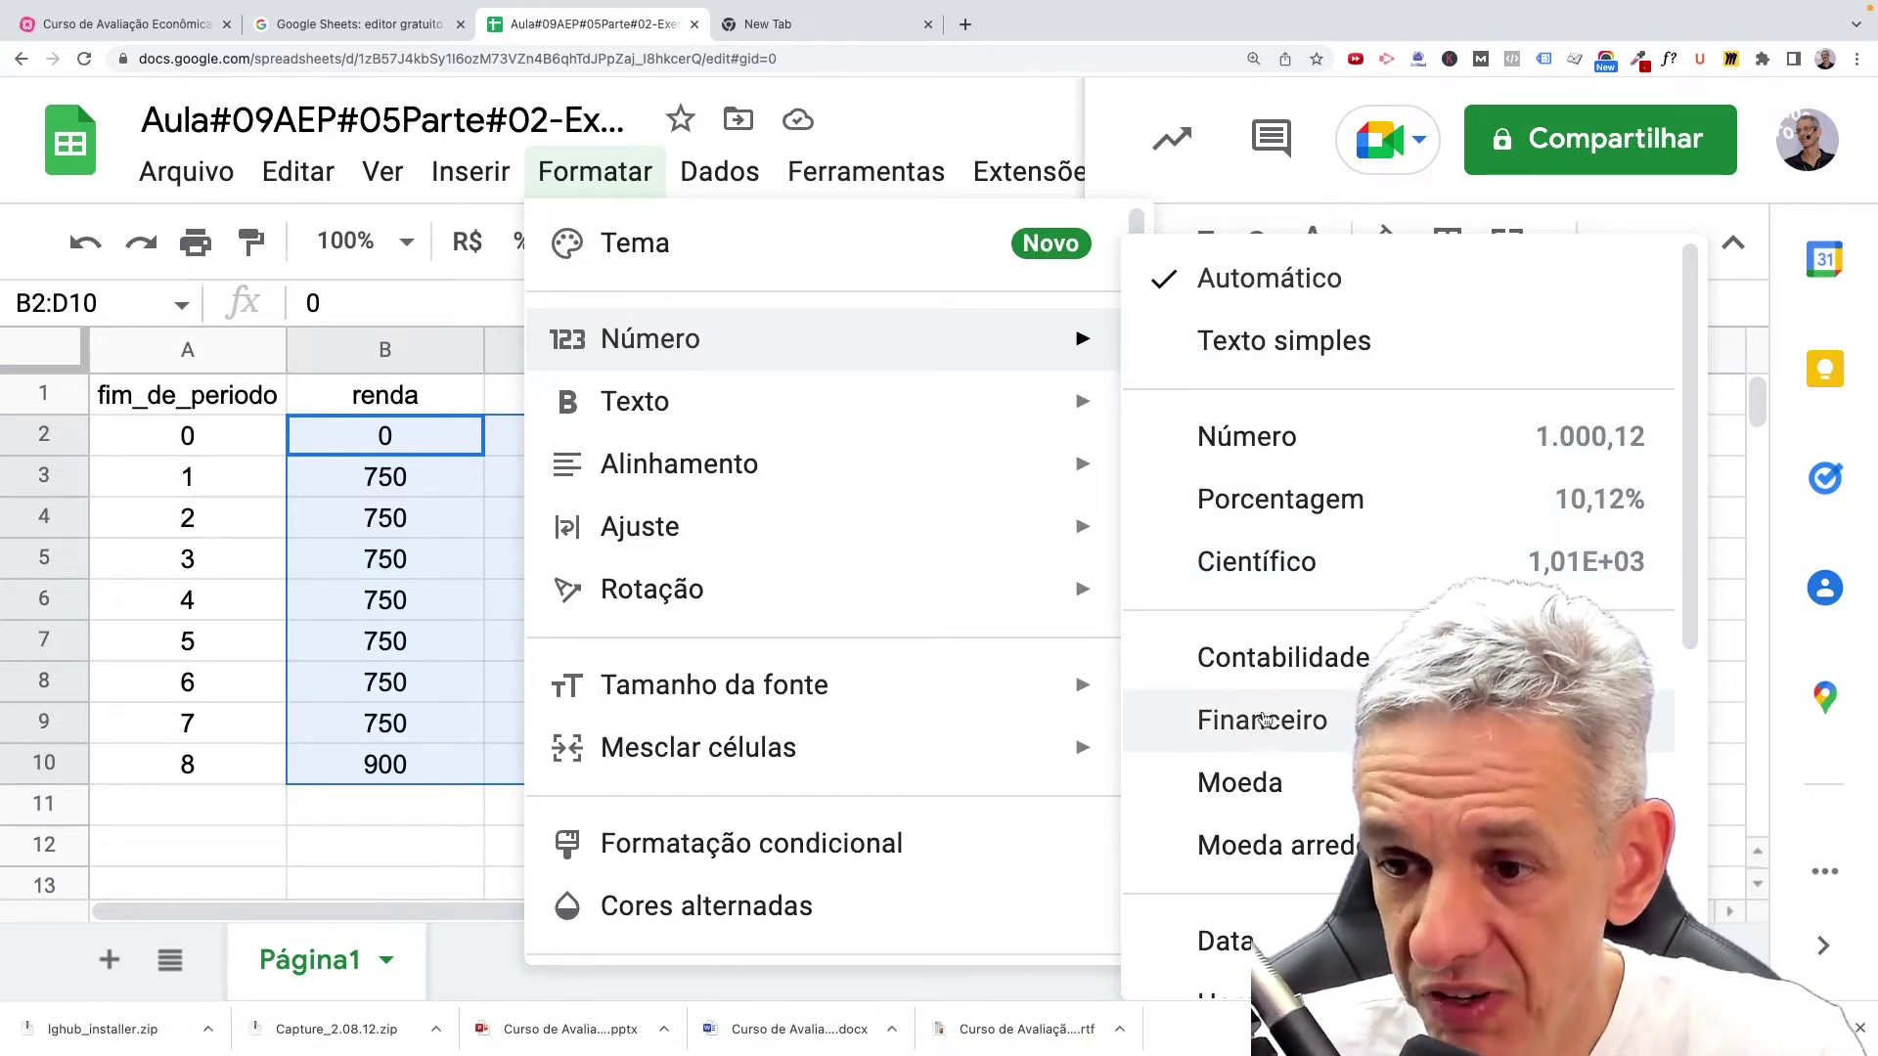
{"action": "scroll", "coordinate": [1284, 866], "scroll_direction": "down", "scroll_amount": 3}
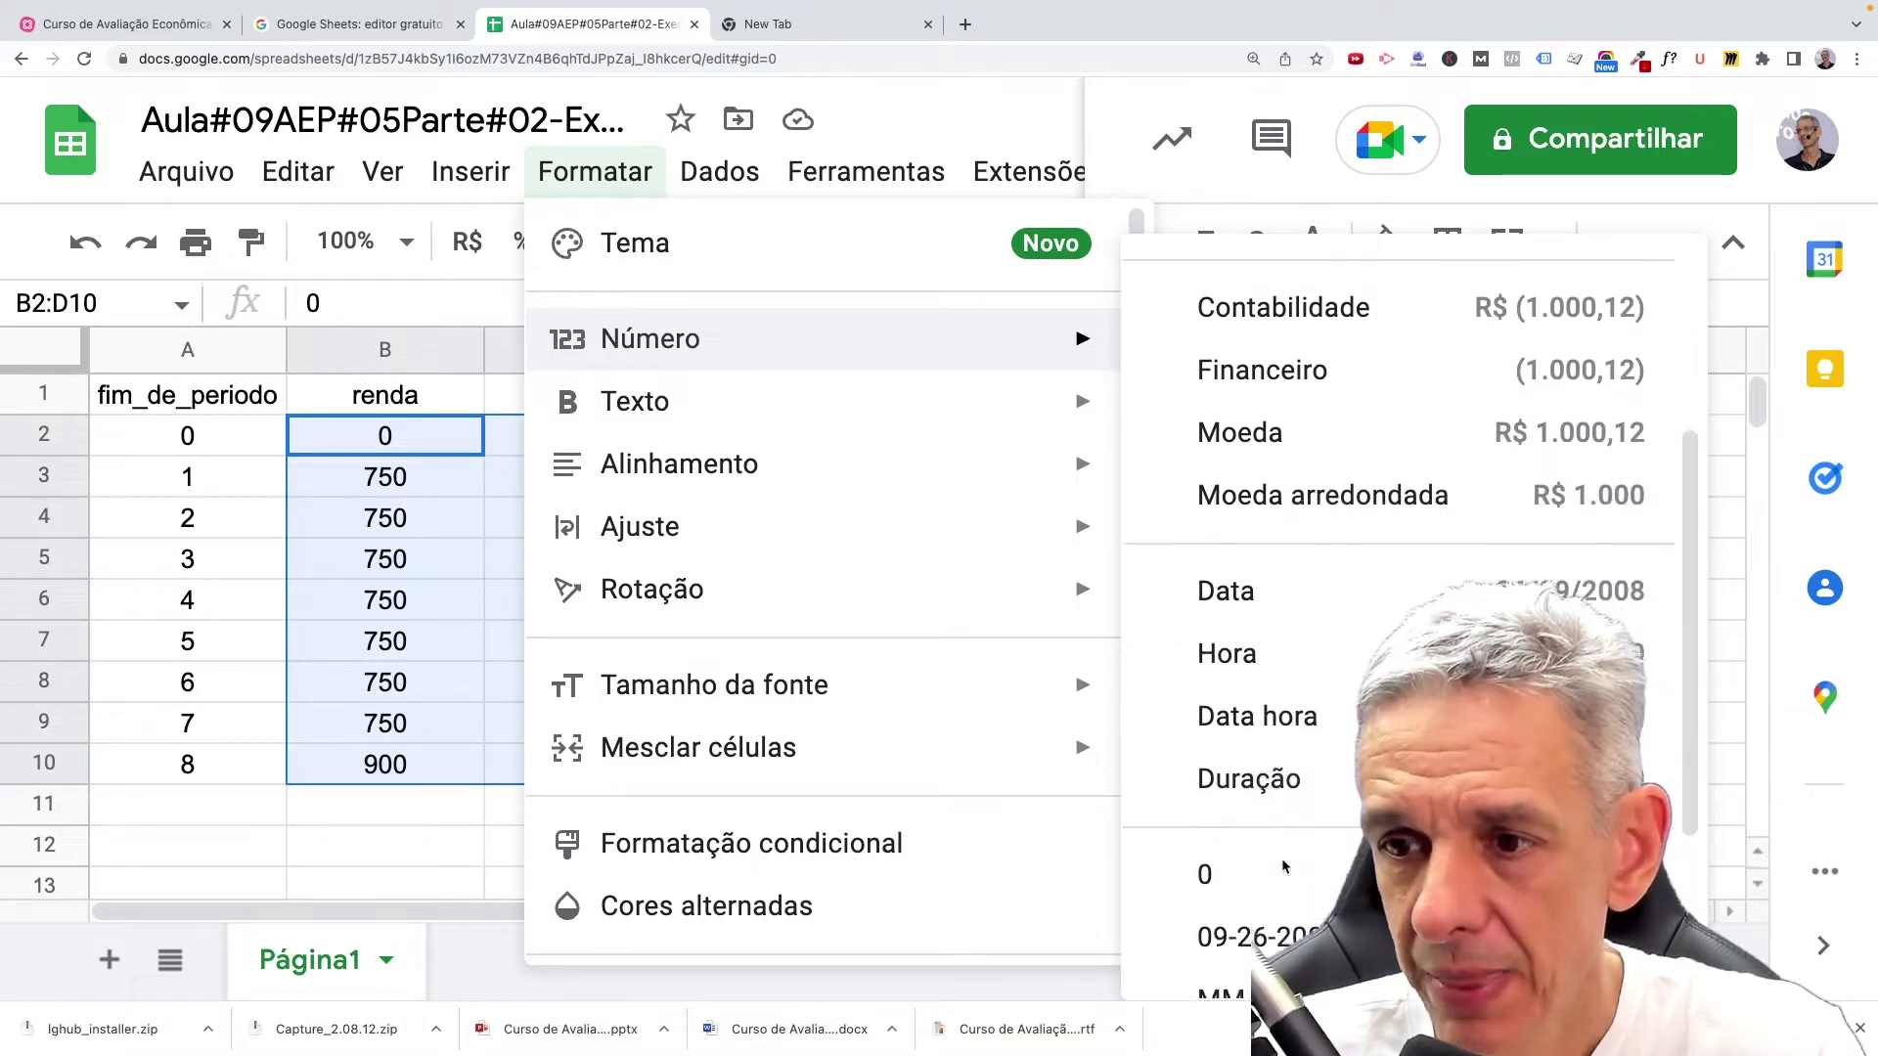
{"action": "scroll", "coordinate": [1284, 866], "scroll_direction": "down", "scroll_amount": 2}
{"action": "scroll", "coordinate": [1272, 782], "scroll_direction": "up", "scroll_amount": 4}
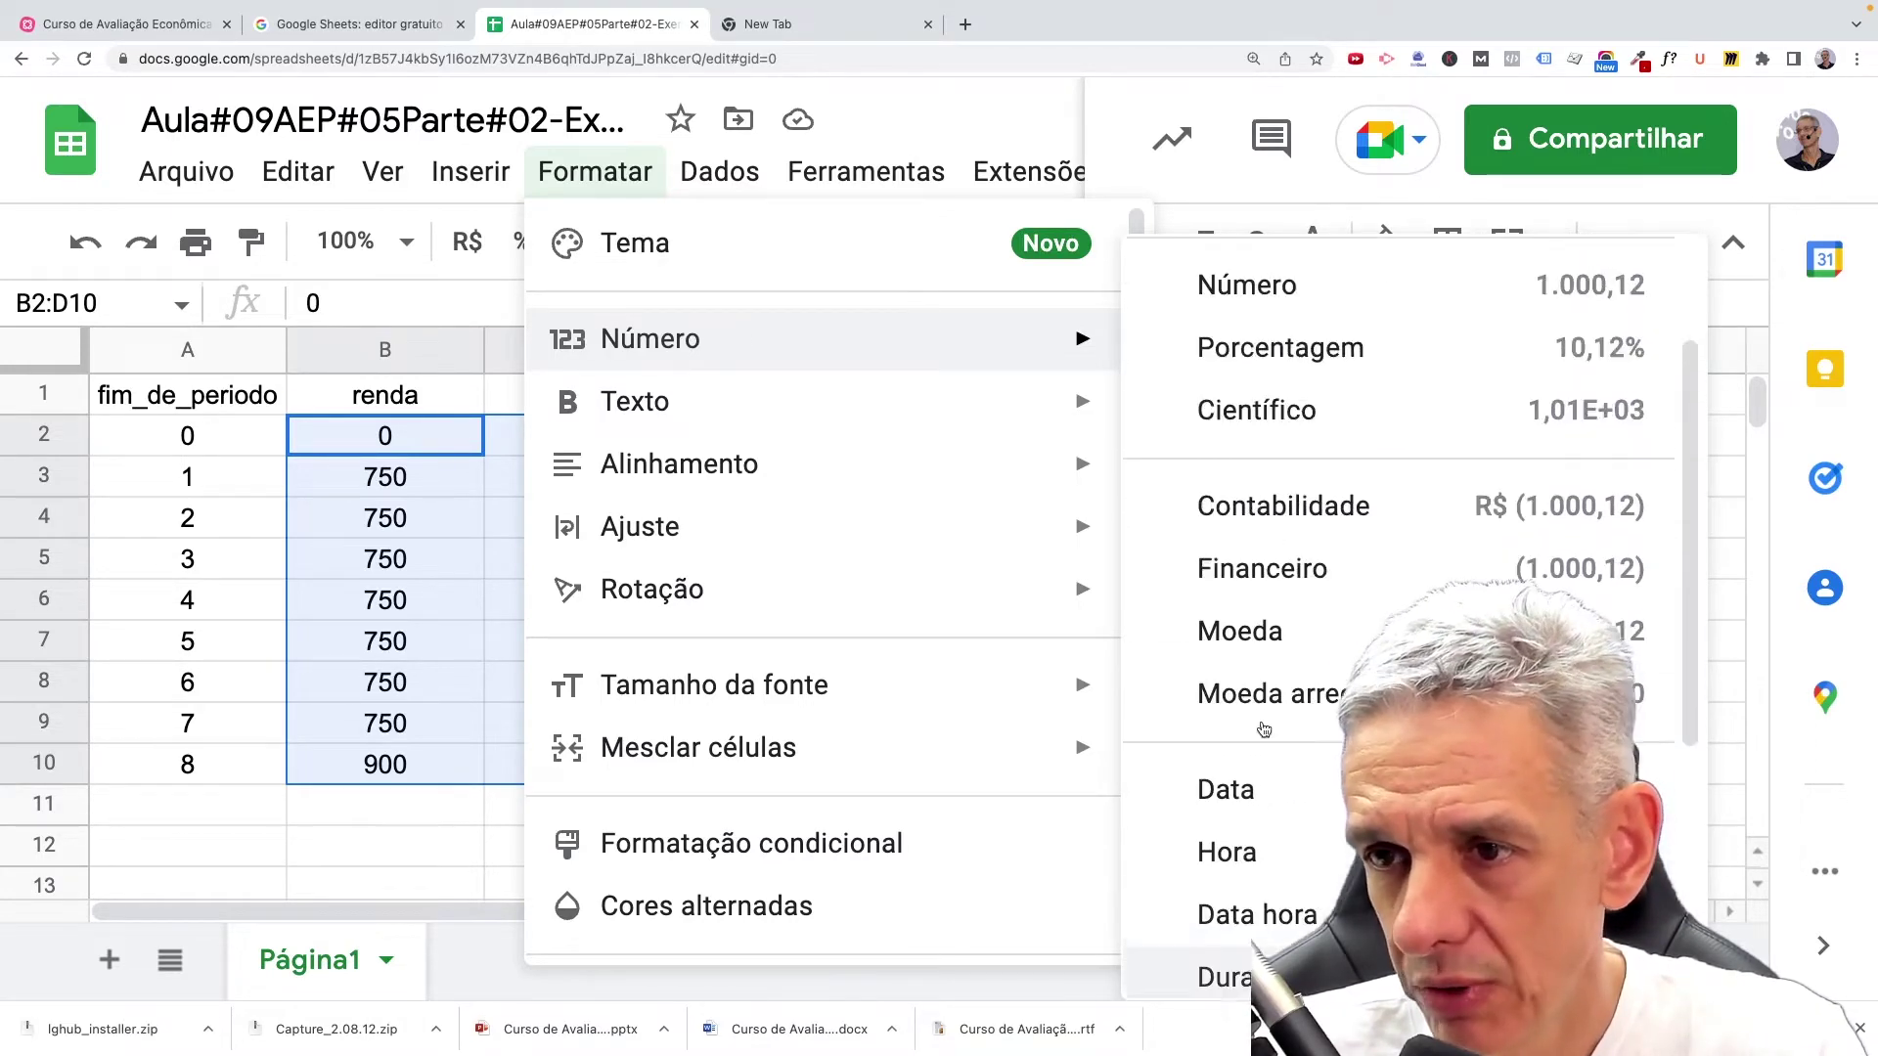
{"action": "scroll", "coordinate": [1263, 730], "scroll_direction": "up", "scroll_amount": 2}
{"action": "scroll", "coordinate": [1231, 708], "scroll_direction": "down", "scroll_amount": 1}
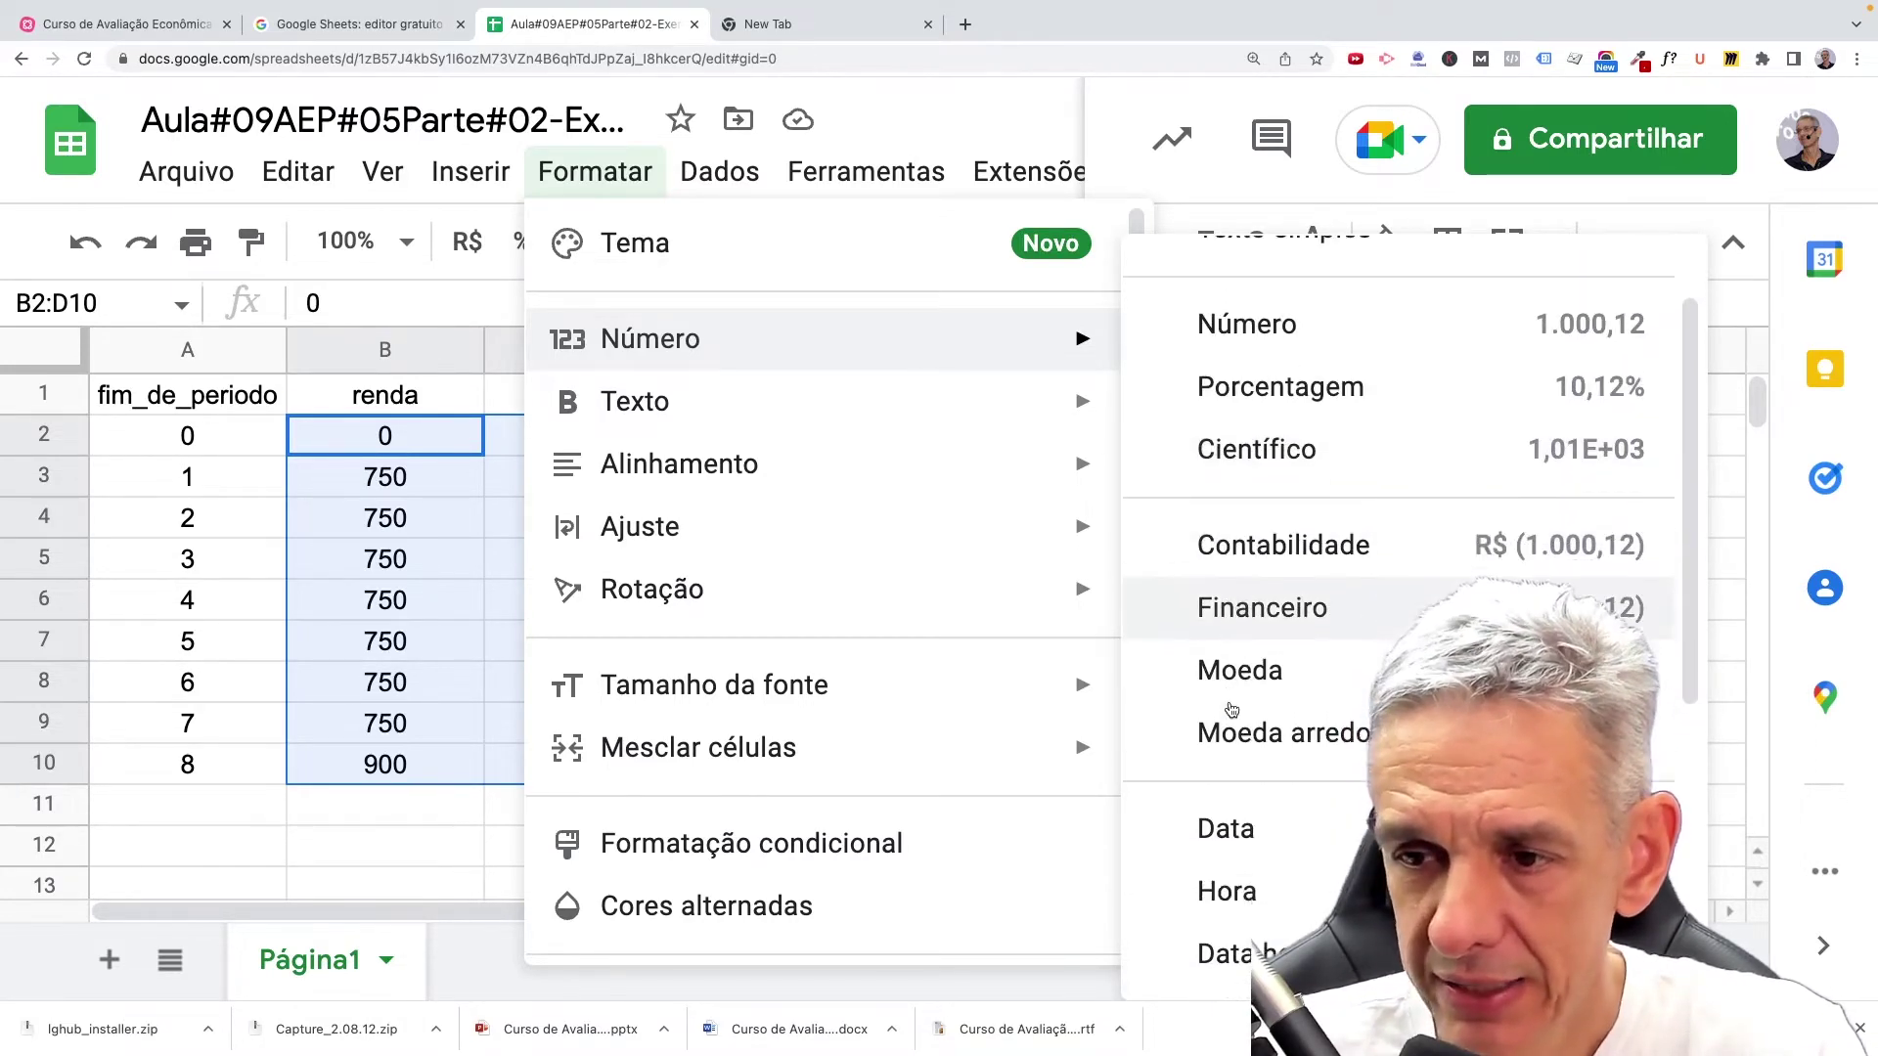
{"action": "scroll", "coordinate": [1231, 714], "scroll_direction": "down", "scroll_amount": 5}
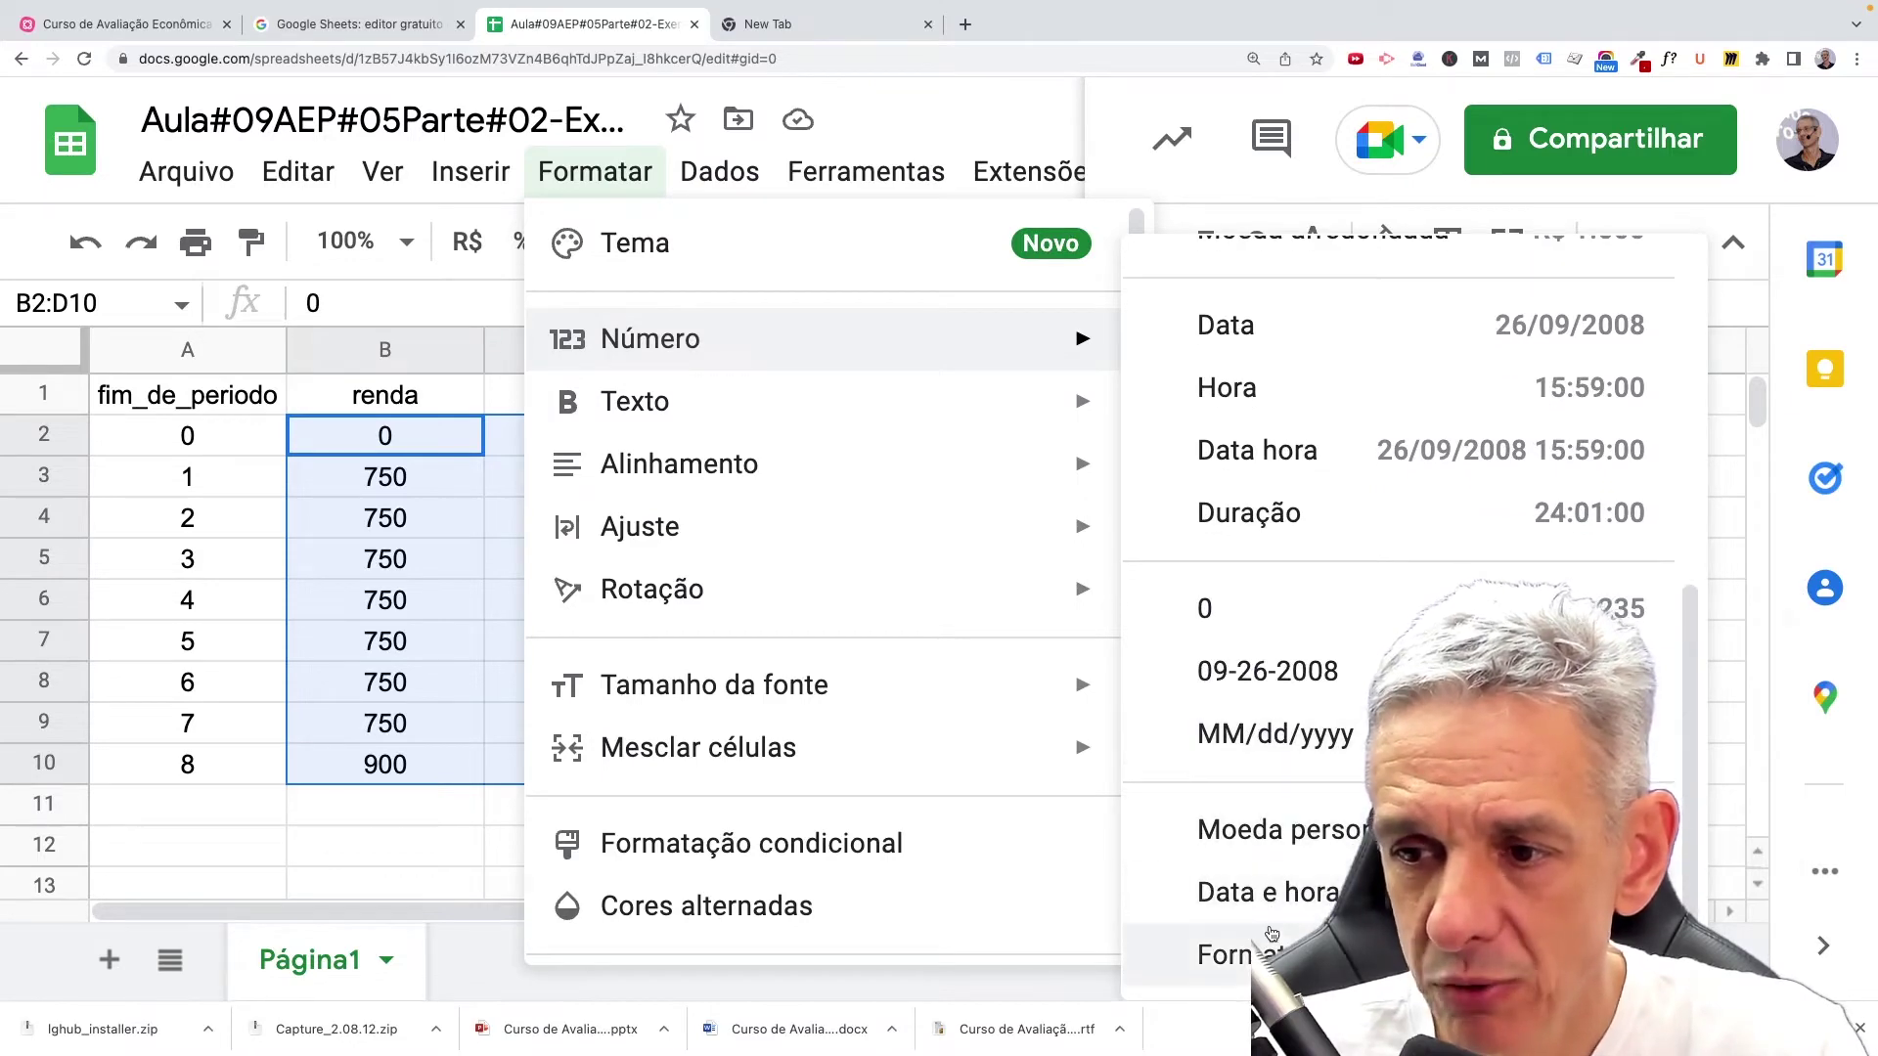
{"action": "scroll", "coordinate": [1272, 880], "scroll_direction": "up", "scroll_amount": 1}
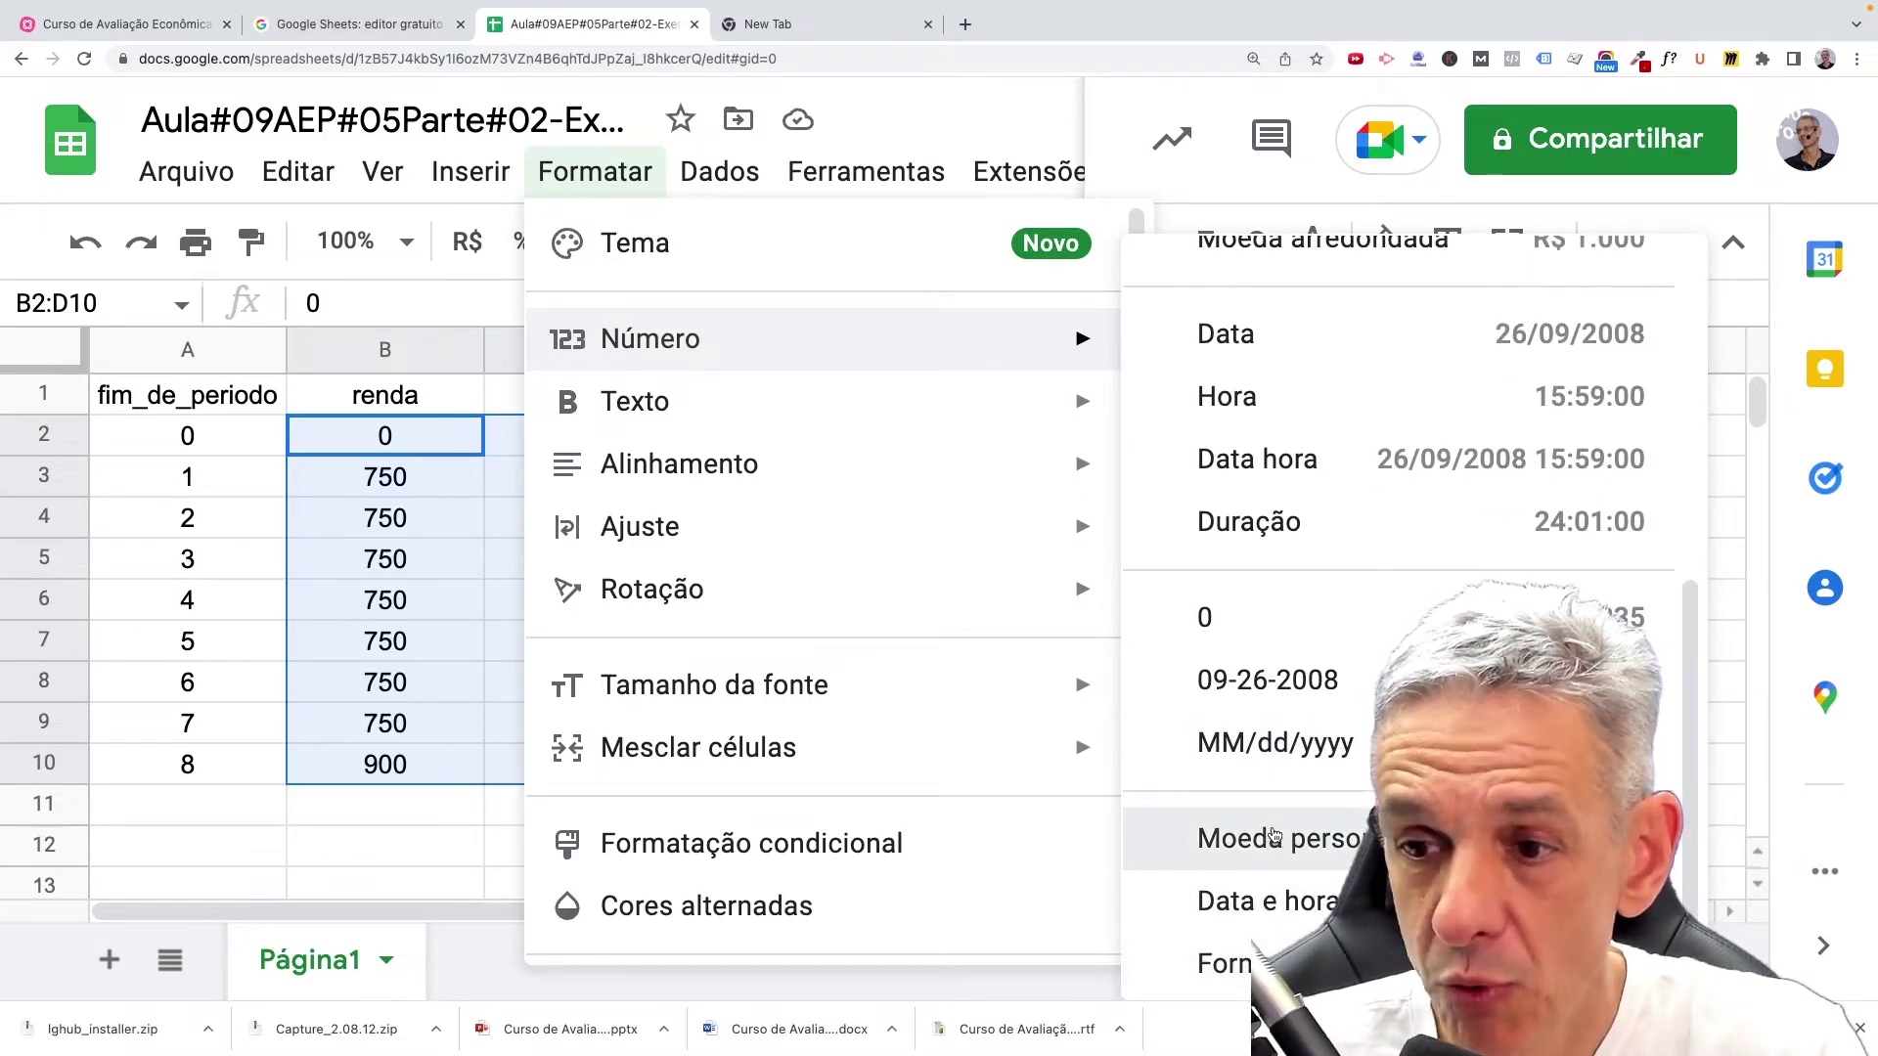
{"action": "left_click", "coordinate": [1274, 837]}
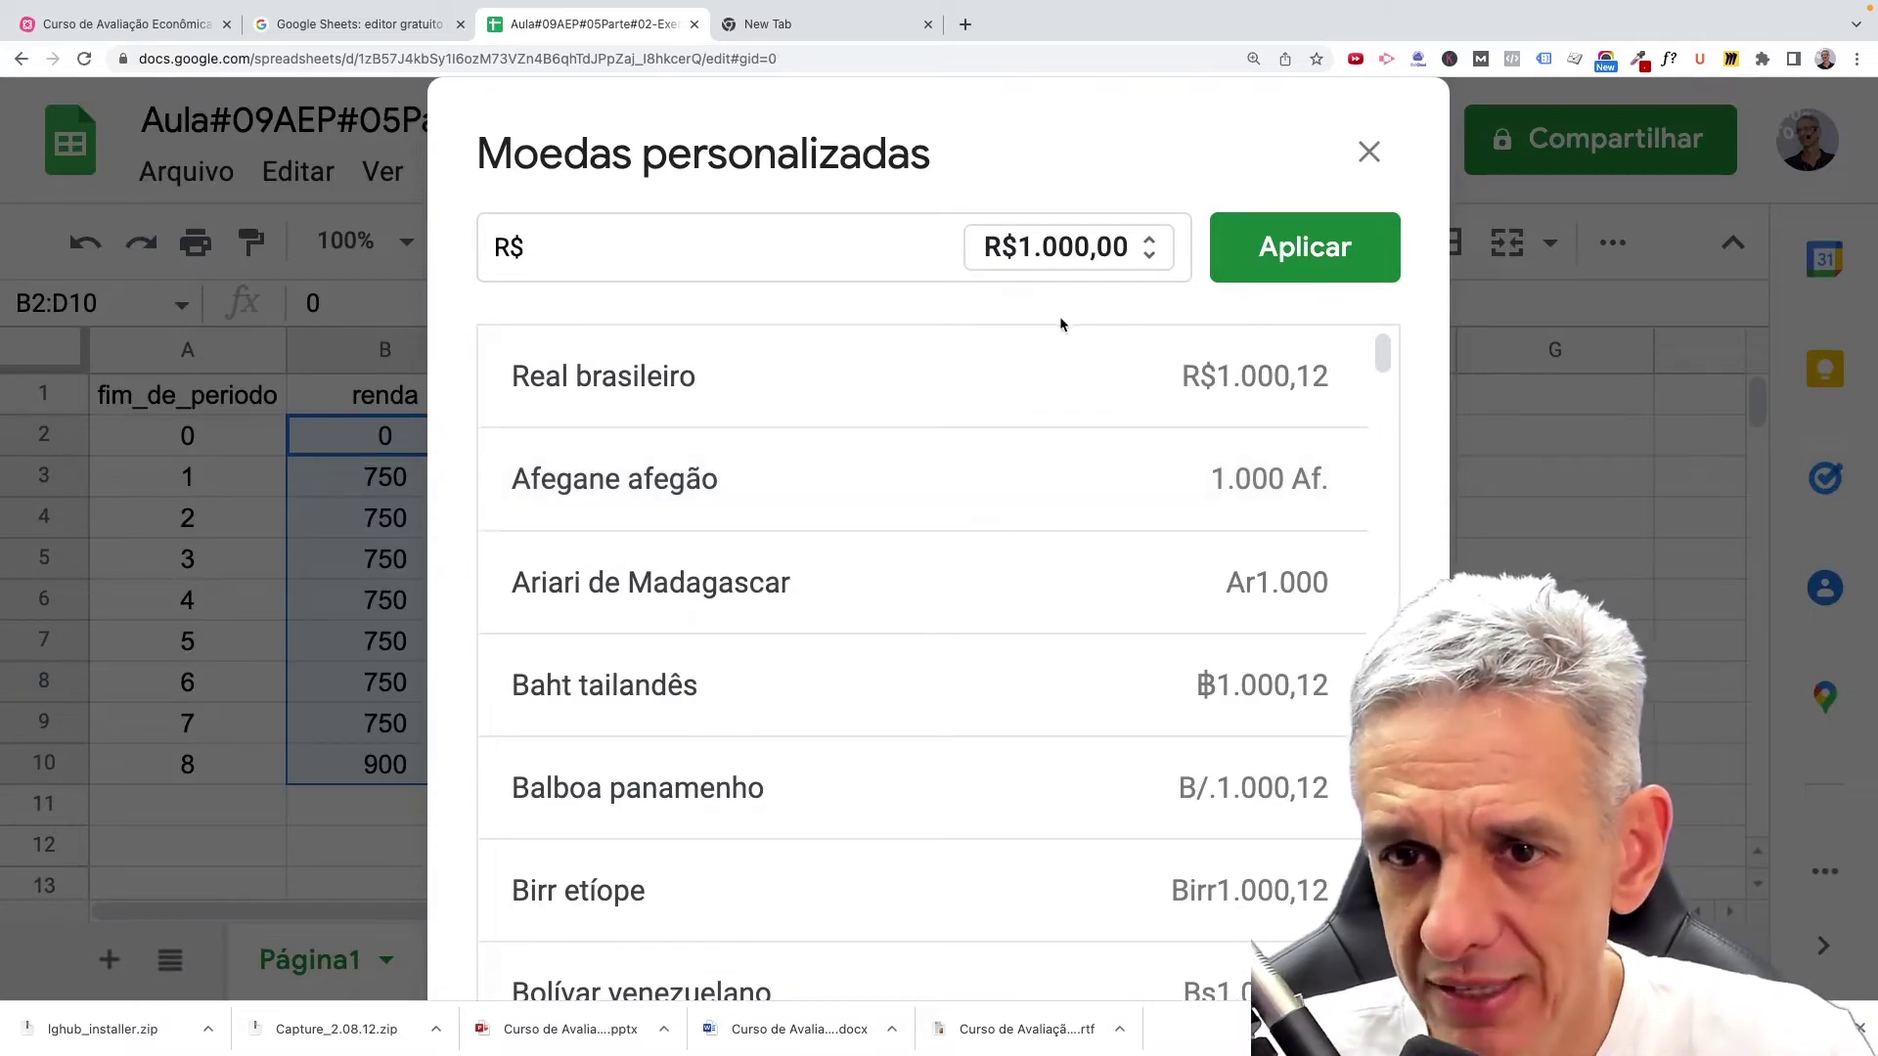
Search the custom currencies for dollar options using the accented term "Dó".
{"action": "scroll", "coordinate": [1095, 645], "scroll_direction": "down", "scroll_amount": 7}
{"action": "scroll", "coordinate": [1092, 629], "scroll_direction": "down", "scroll_amount": 10}
{"action": "scroll", "coordinate": [1090, 626], "scroll_direction": "down", "scroll_amount": 3}
{"action": "left_click_drag", "start_coordinate": [558, 249], "coordinate": [475, 253]}
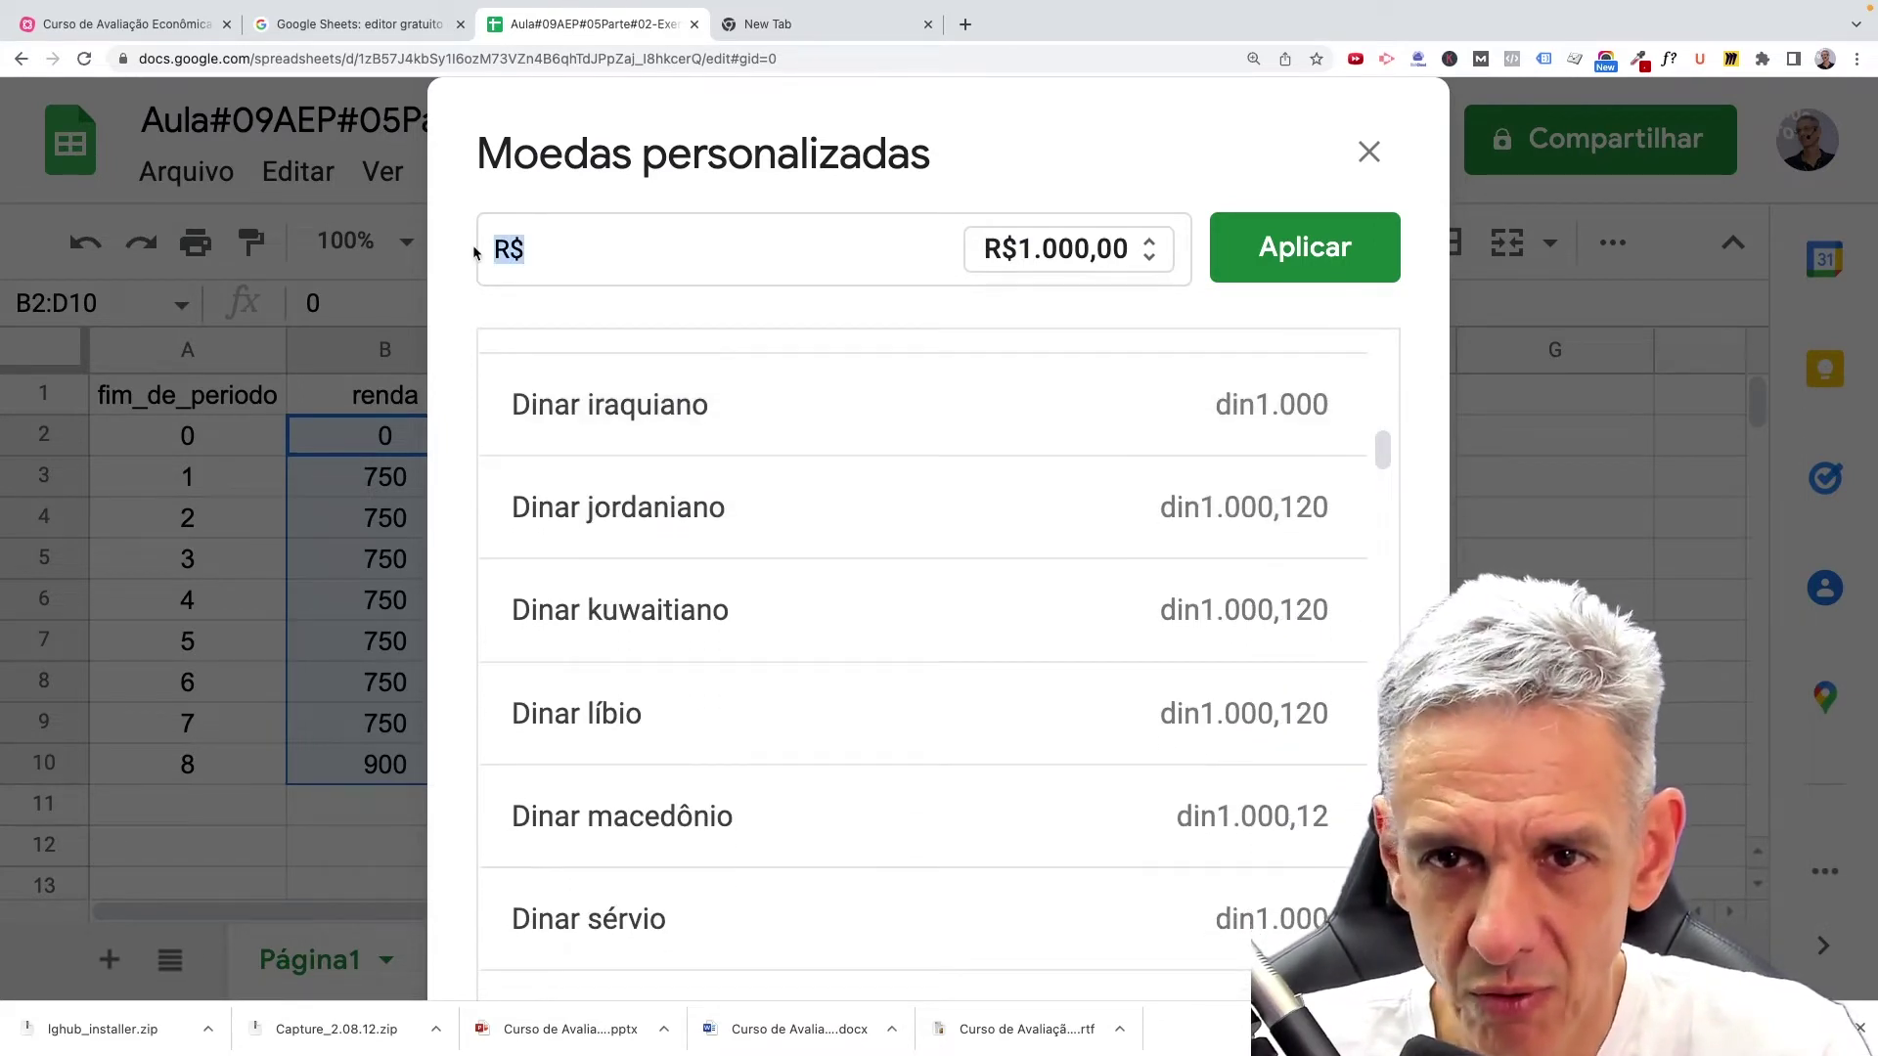
{"action": "type", "text": "Dola"}
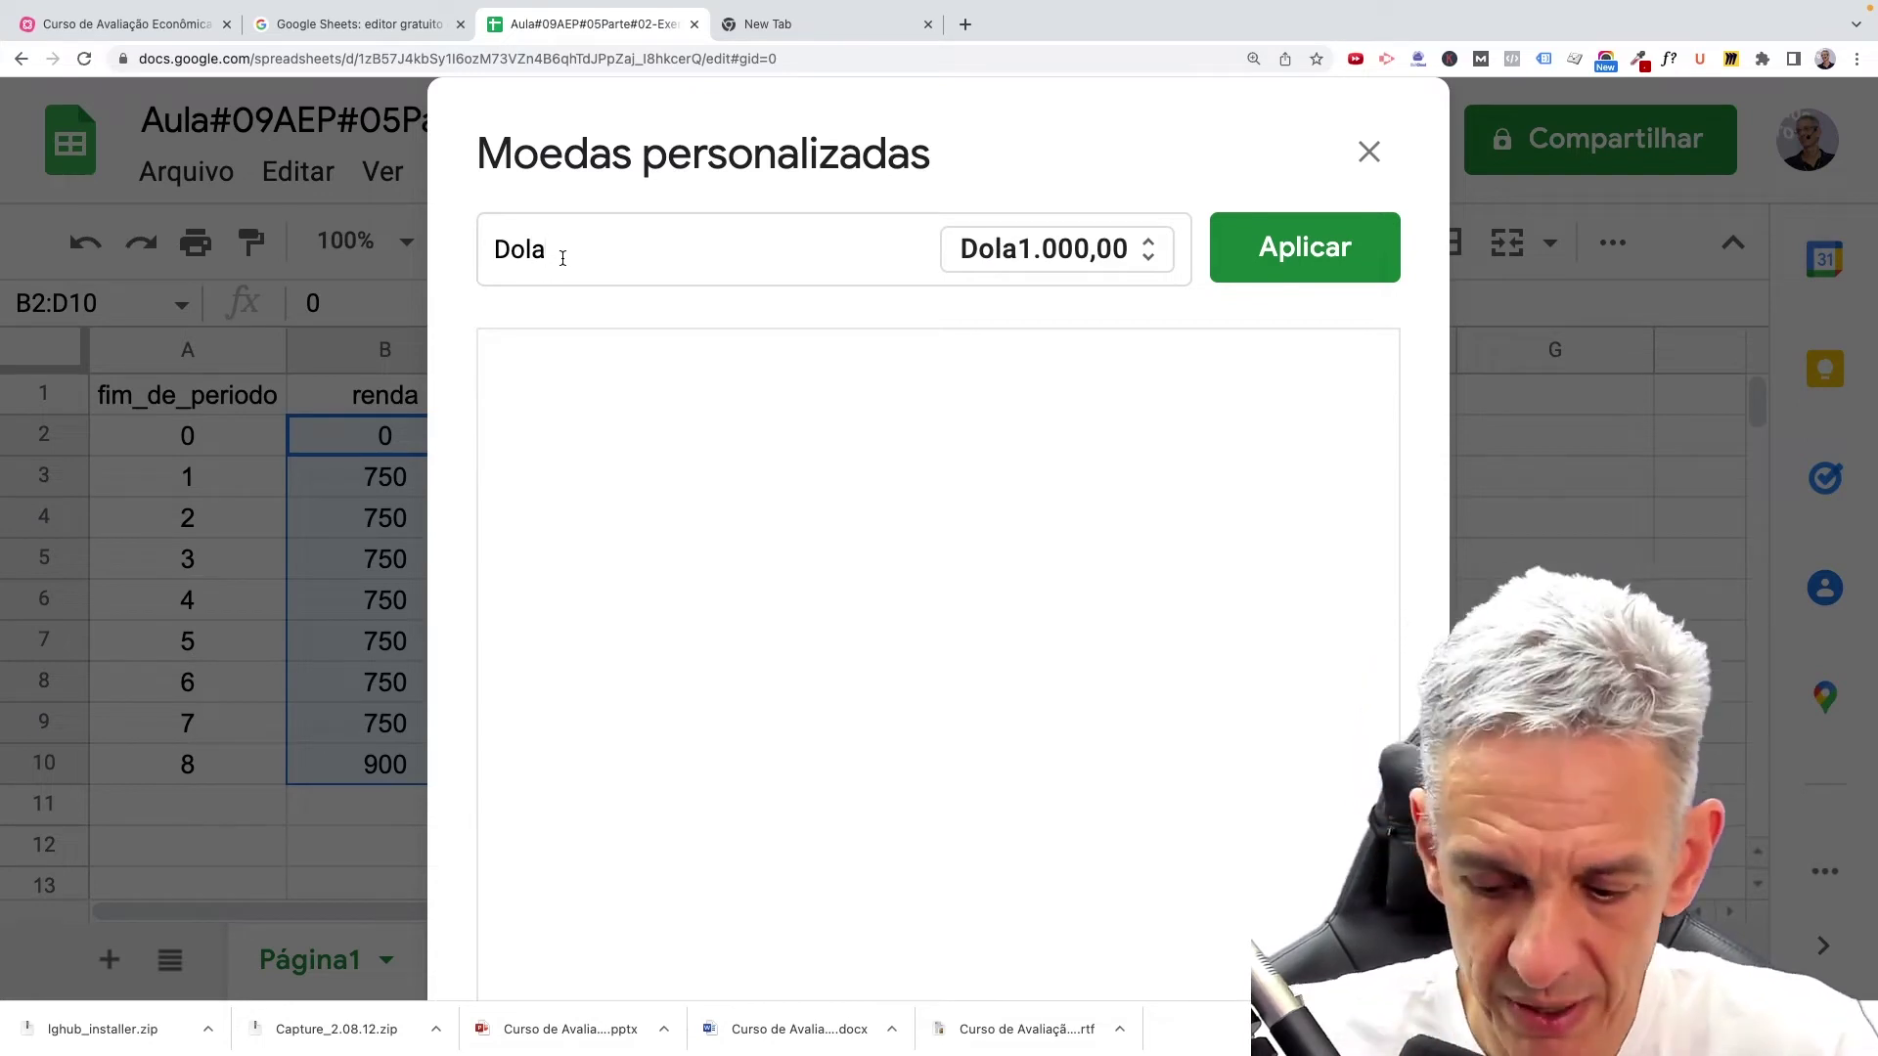
{"action": "key", "text": "BackSpace"}
{"action": "key", "text": "BackSpace"}
{"action": "key", "text": "BackSpace"}
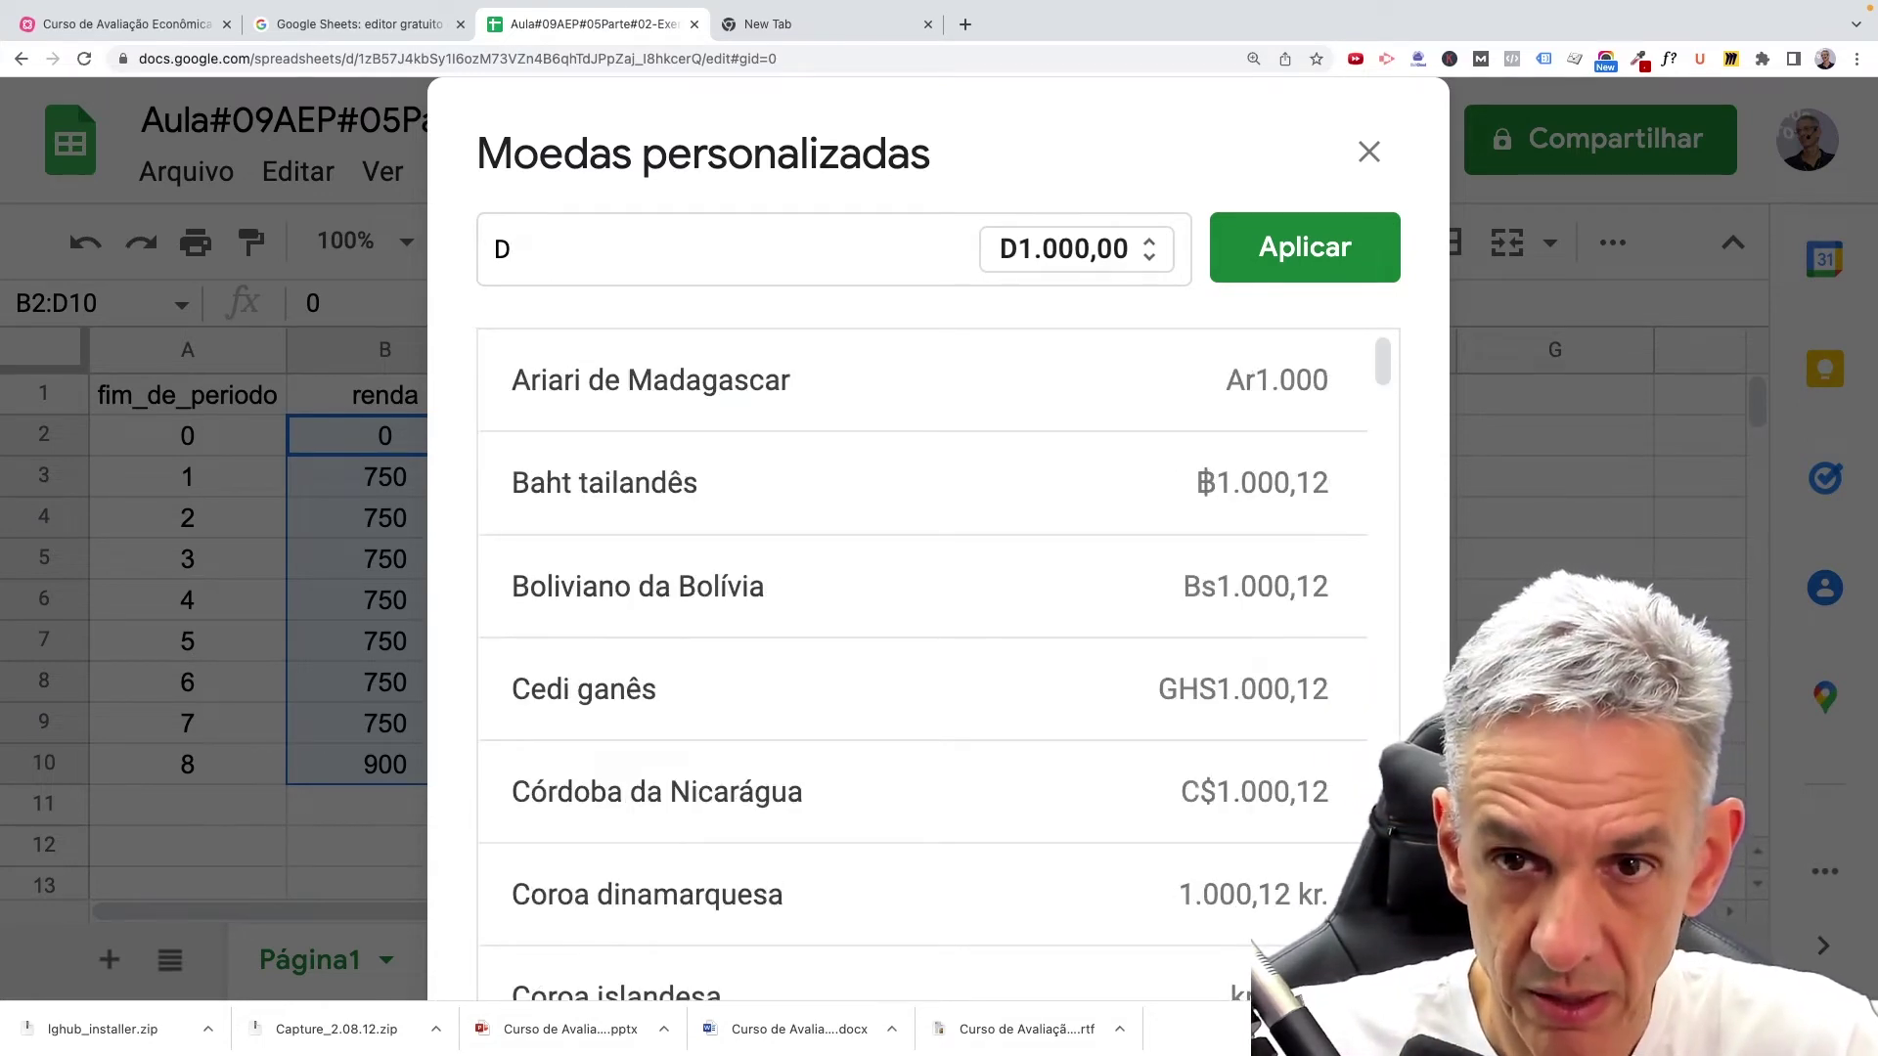
{"action": "type", "text": "o"}
{"action": "key", "text": "BackSpace"}
{"action": "type", "text": "ío"}
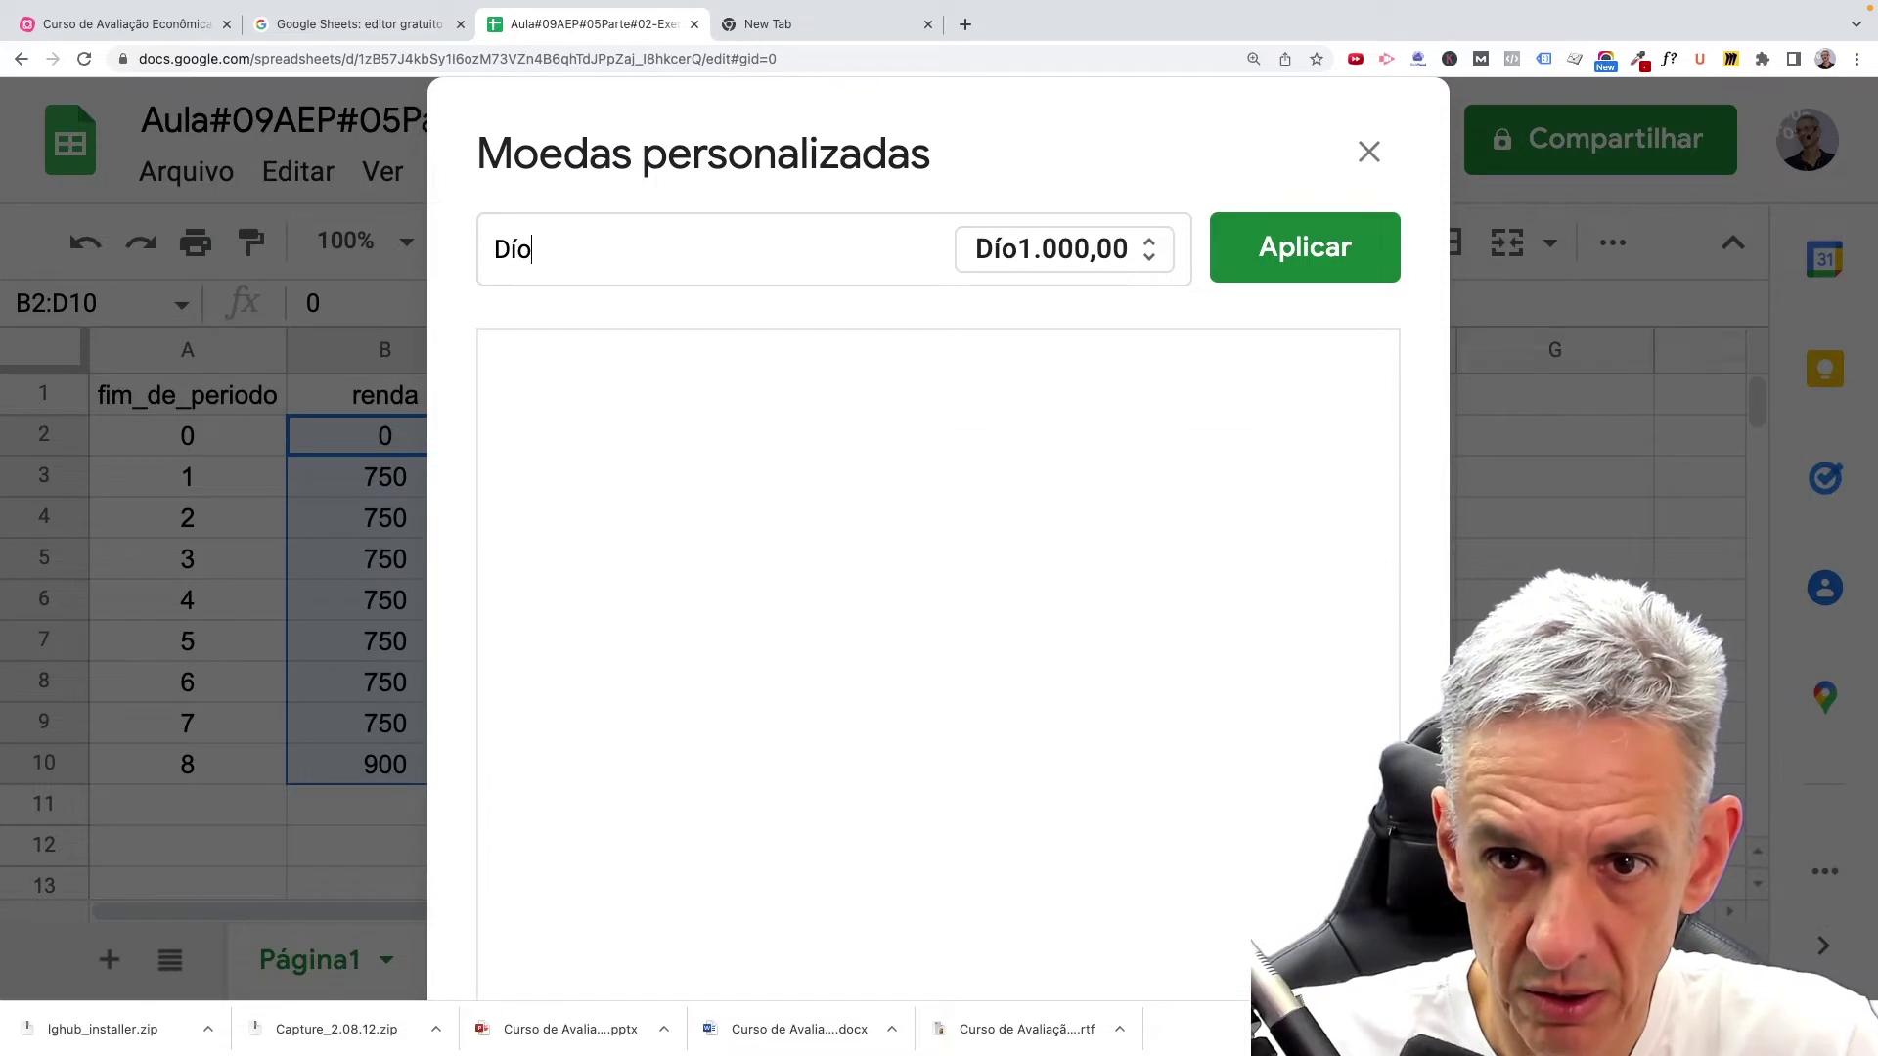
{"action": "key", "text": "BackSpace"}
{"action": "key", "text": "BackSpace"}
{"action": "type", "text": "ó"}
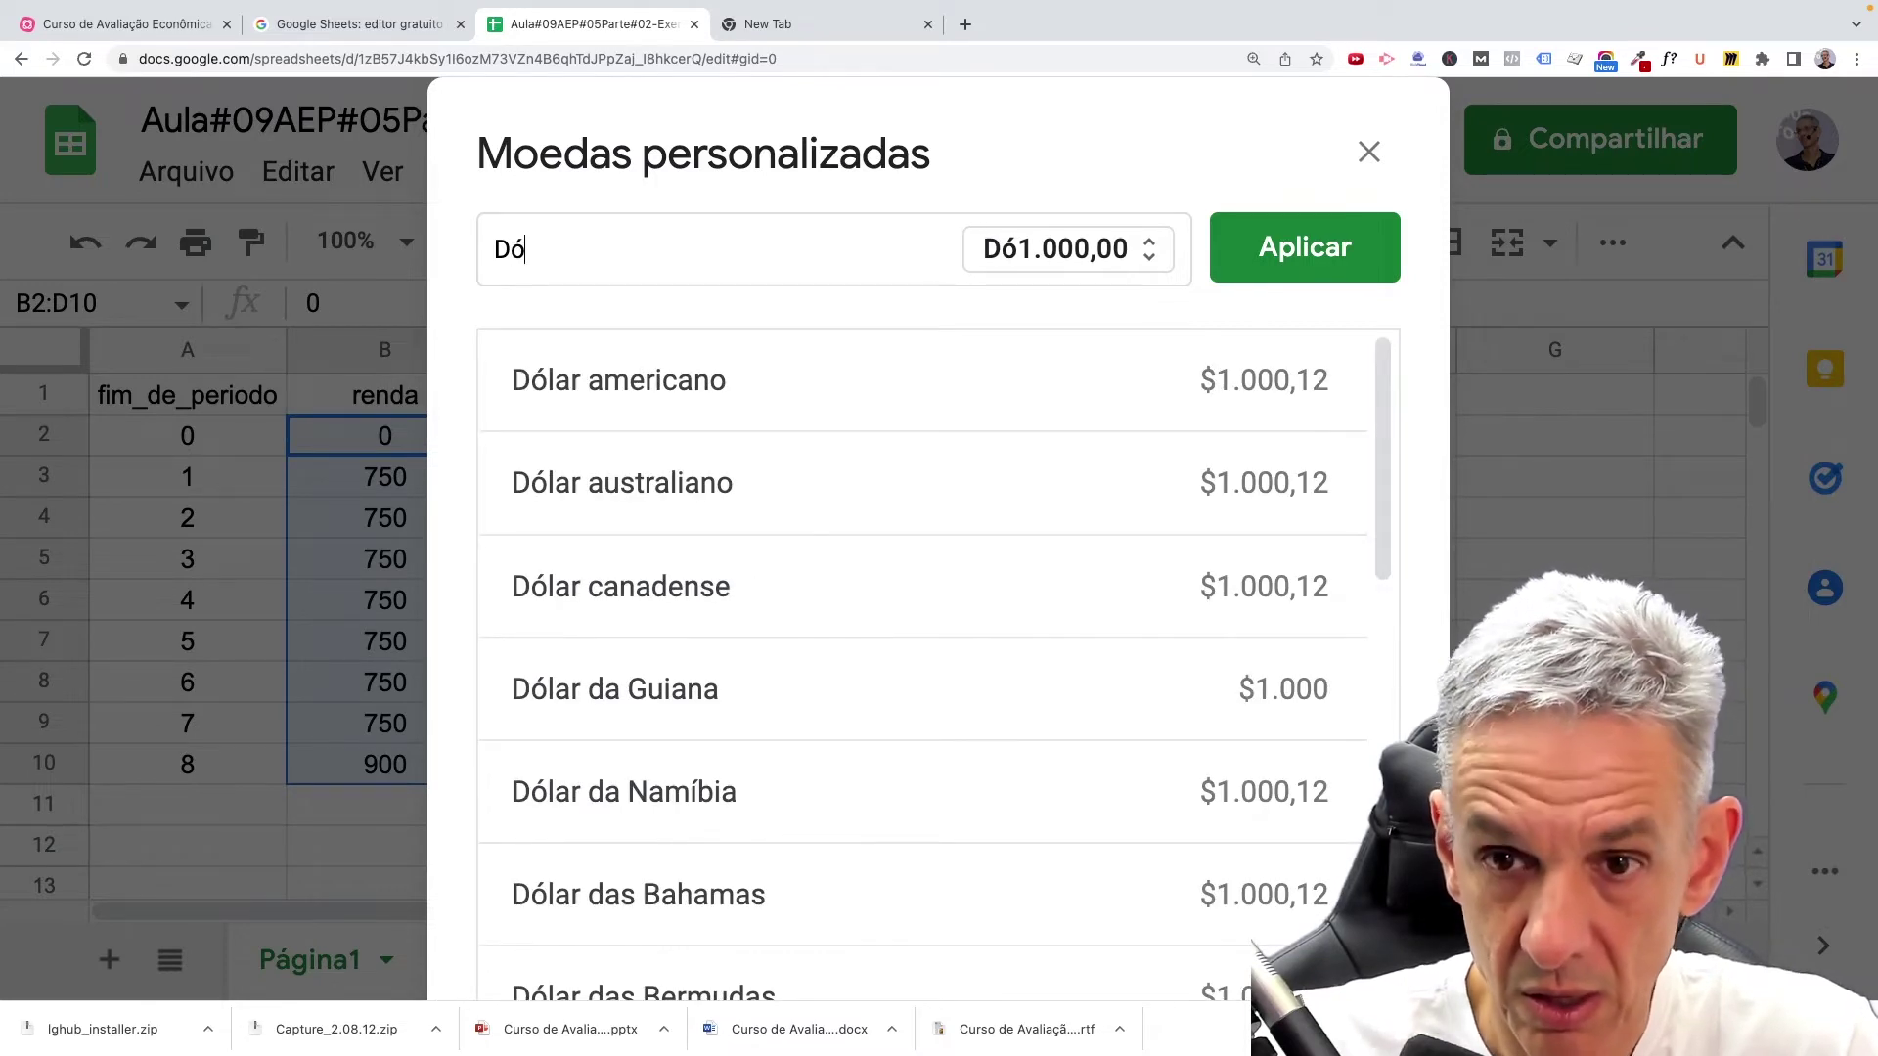
Apply the Dólar americano currency format to the values in B2:D10.
{"action": "left_click", "coordinate": [674, 386]}
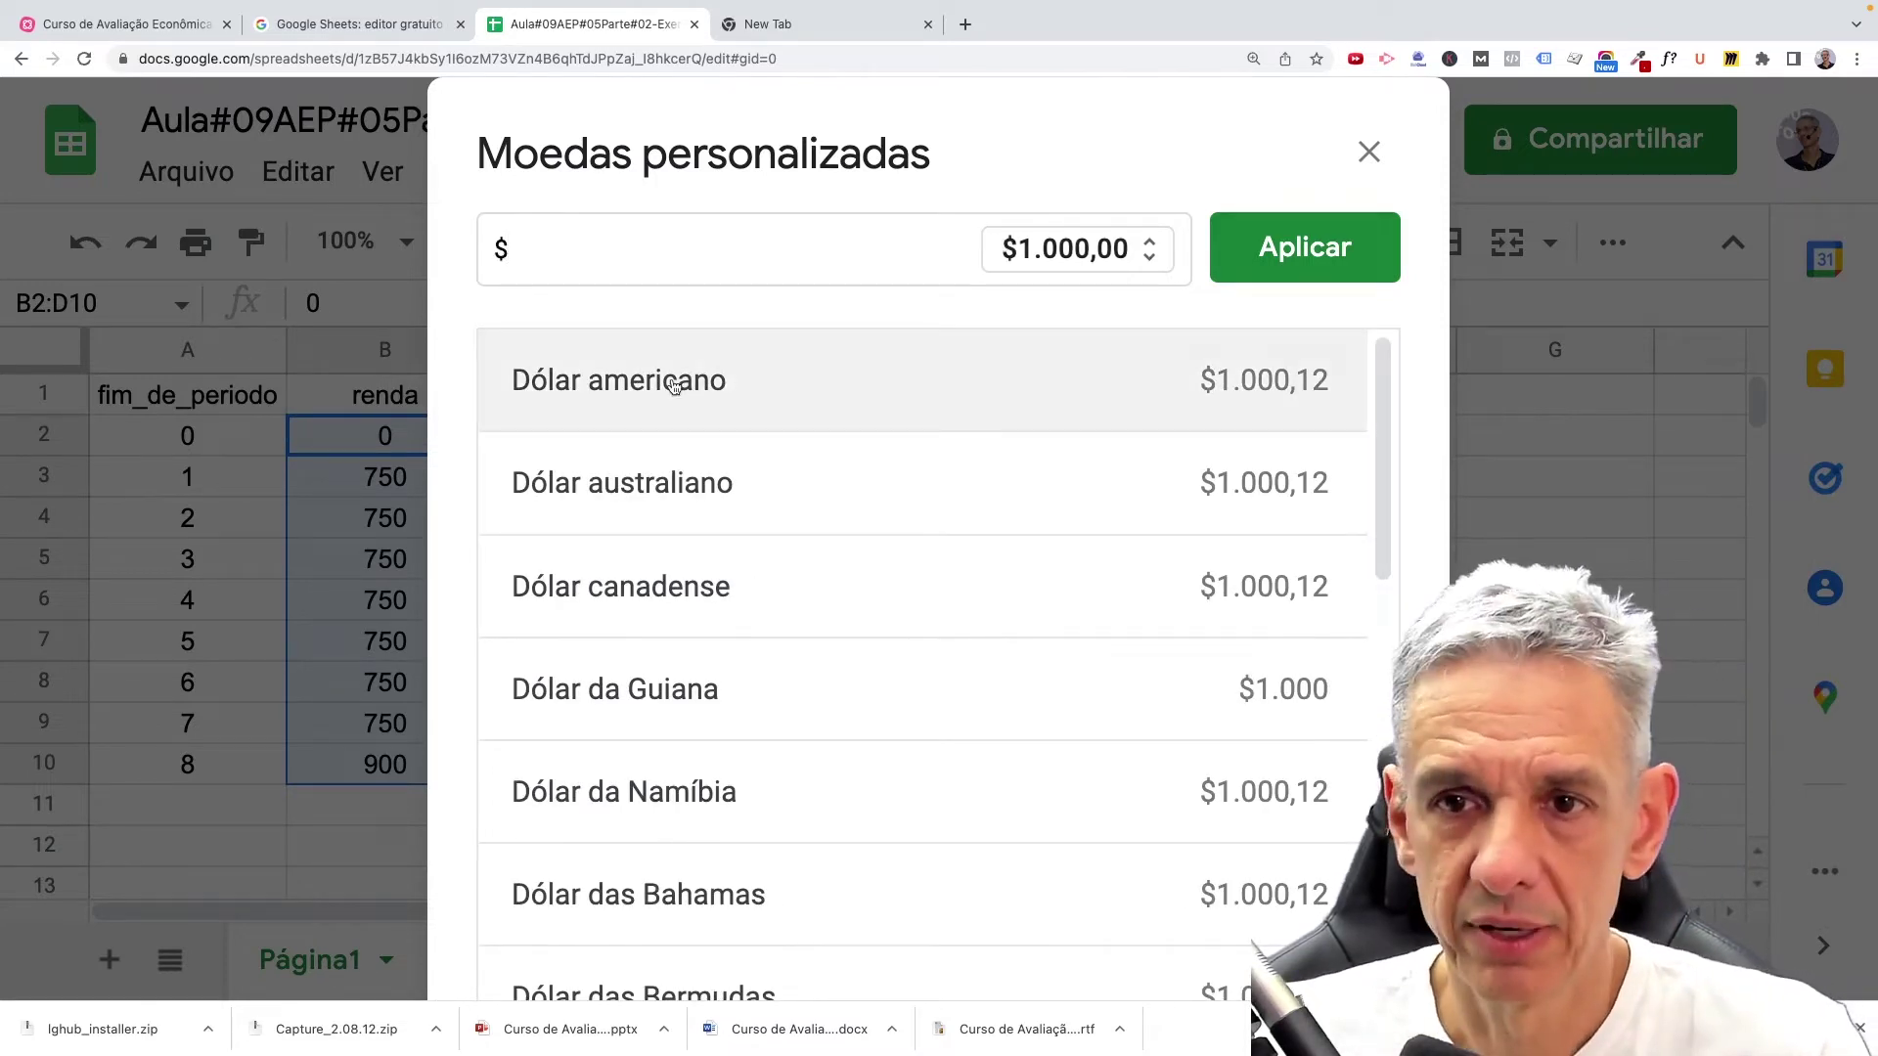
{"action": "left_click", "coordinate": [1277, 269]}
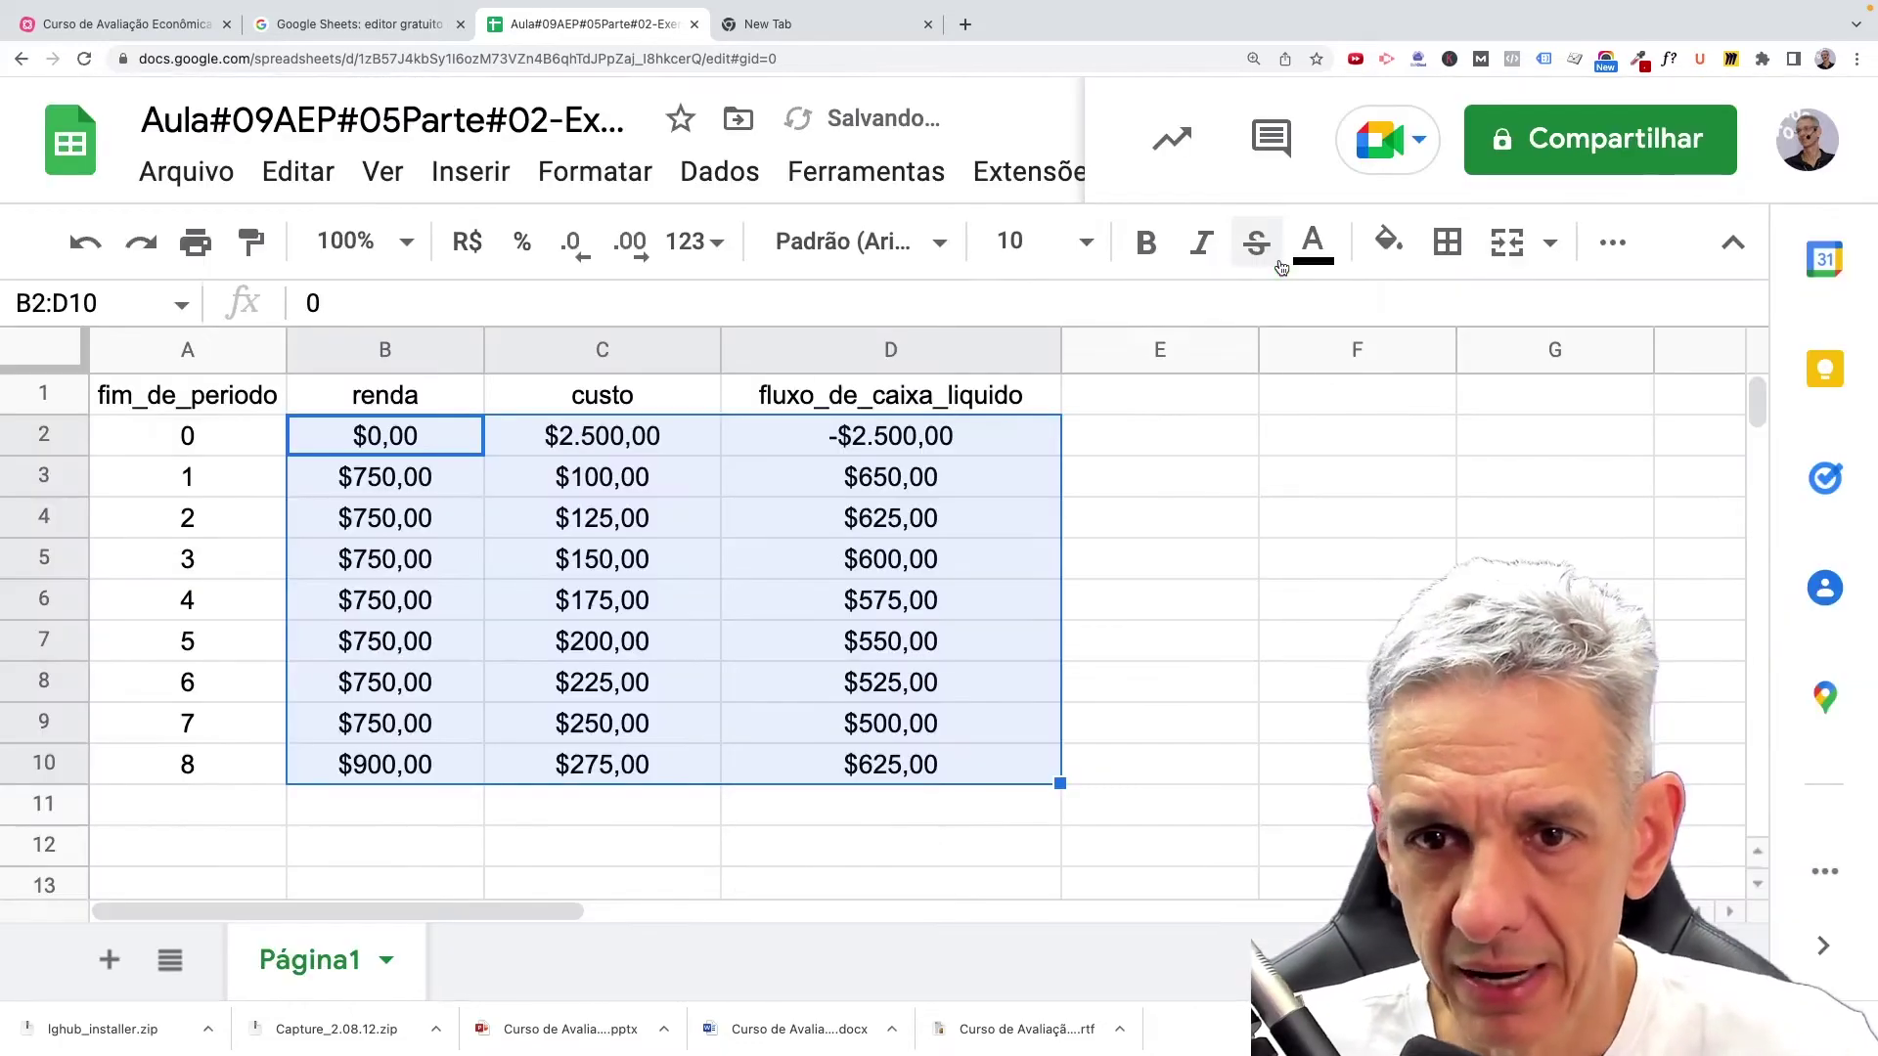
{"action": "left_click", "coordinate": [790, 830]}
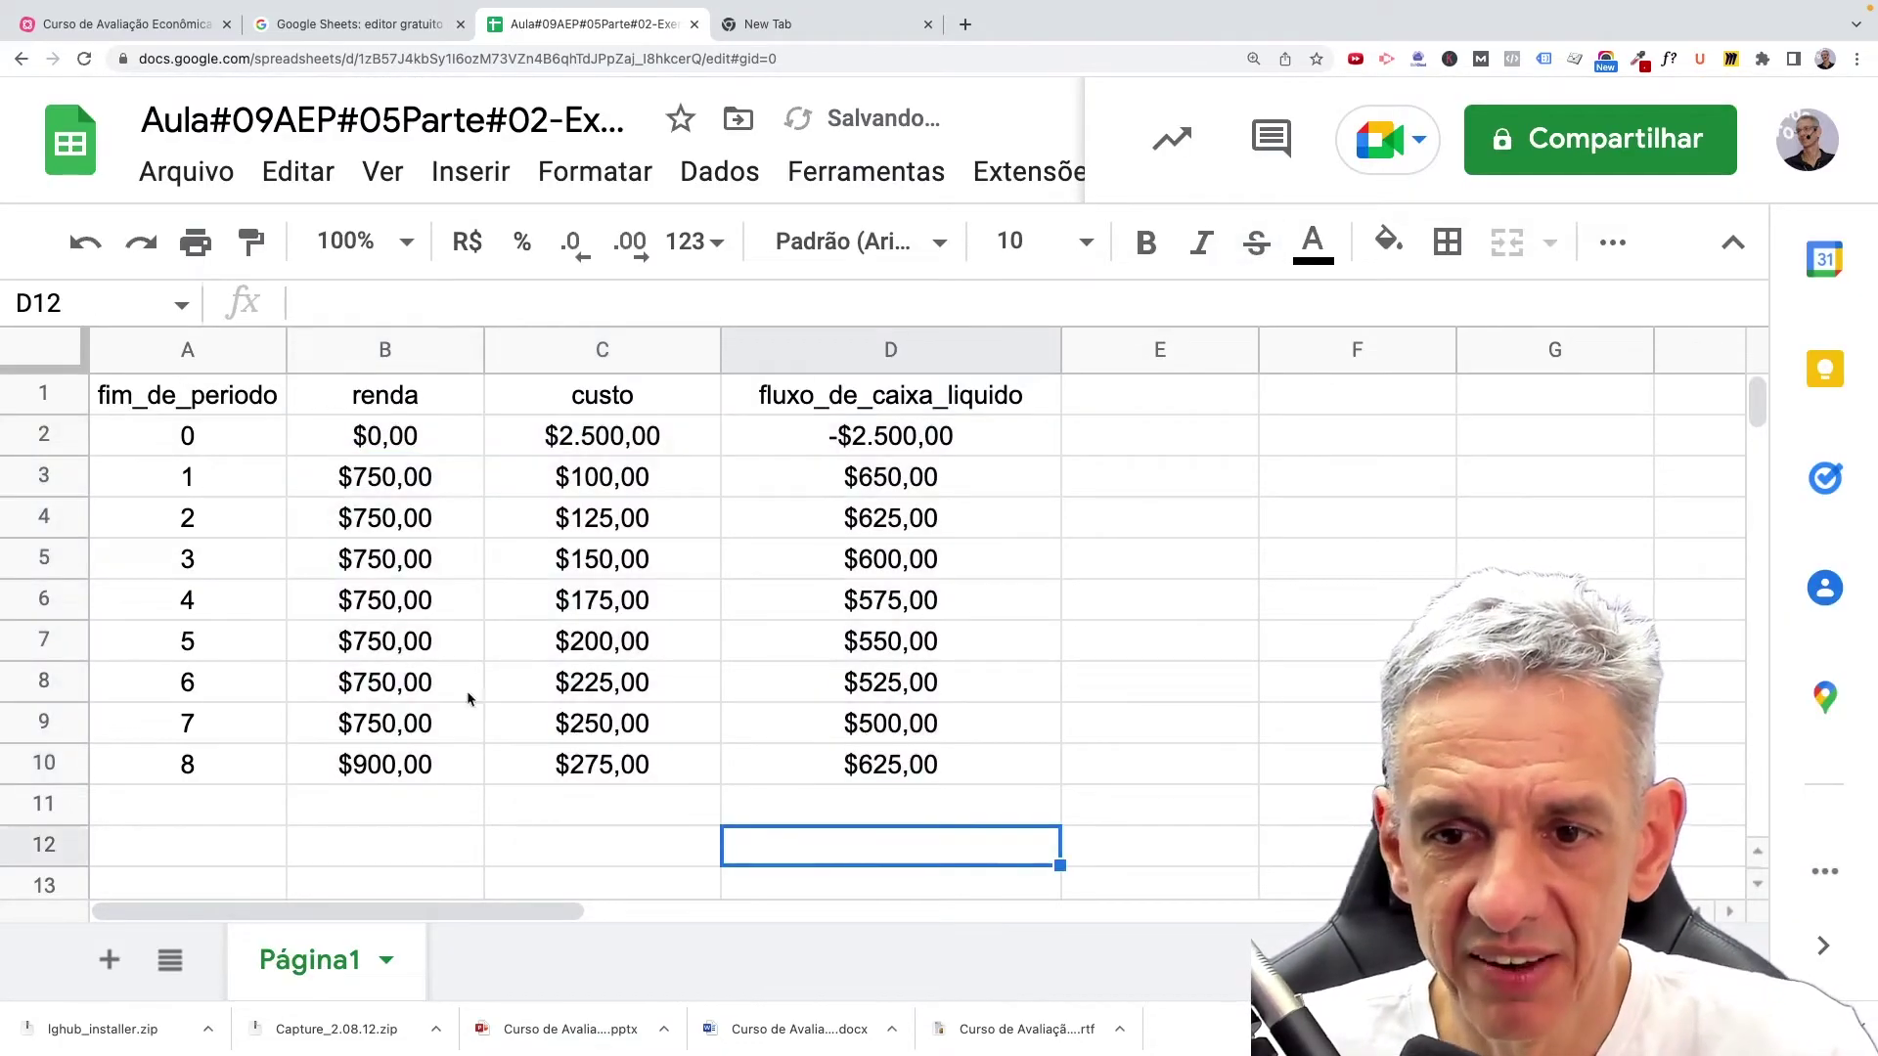
{"action": "left_click_drag", "start_coordinate": [387, 437], "coordinate": [972, 764]}
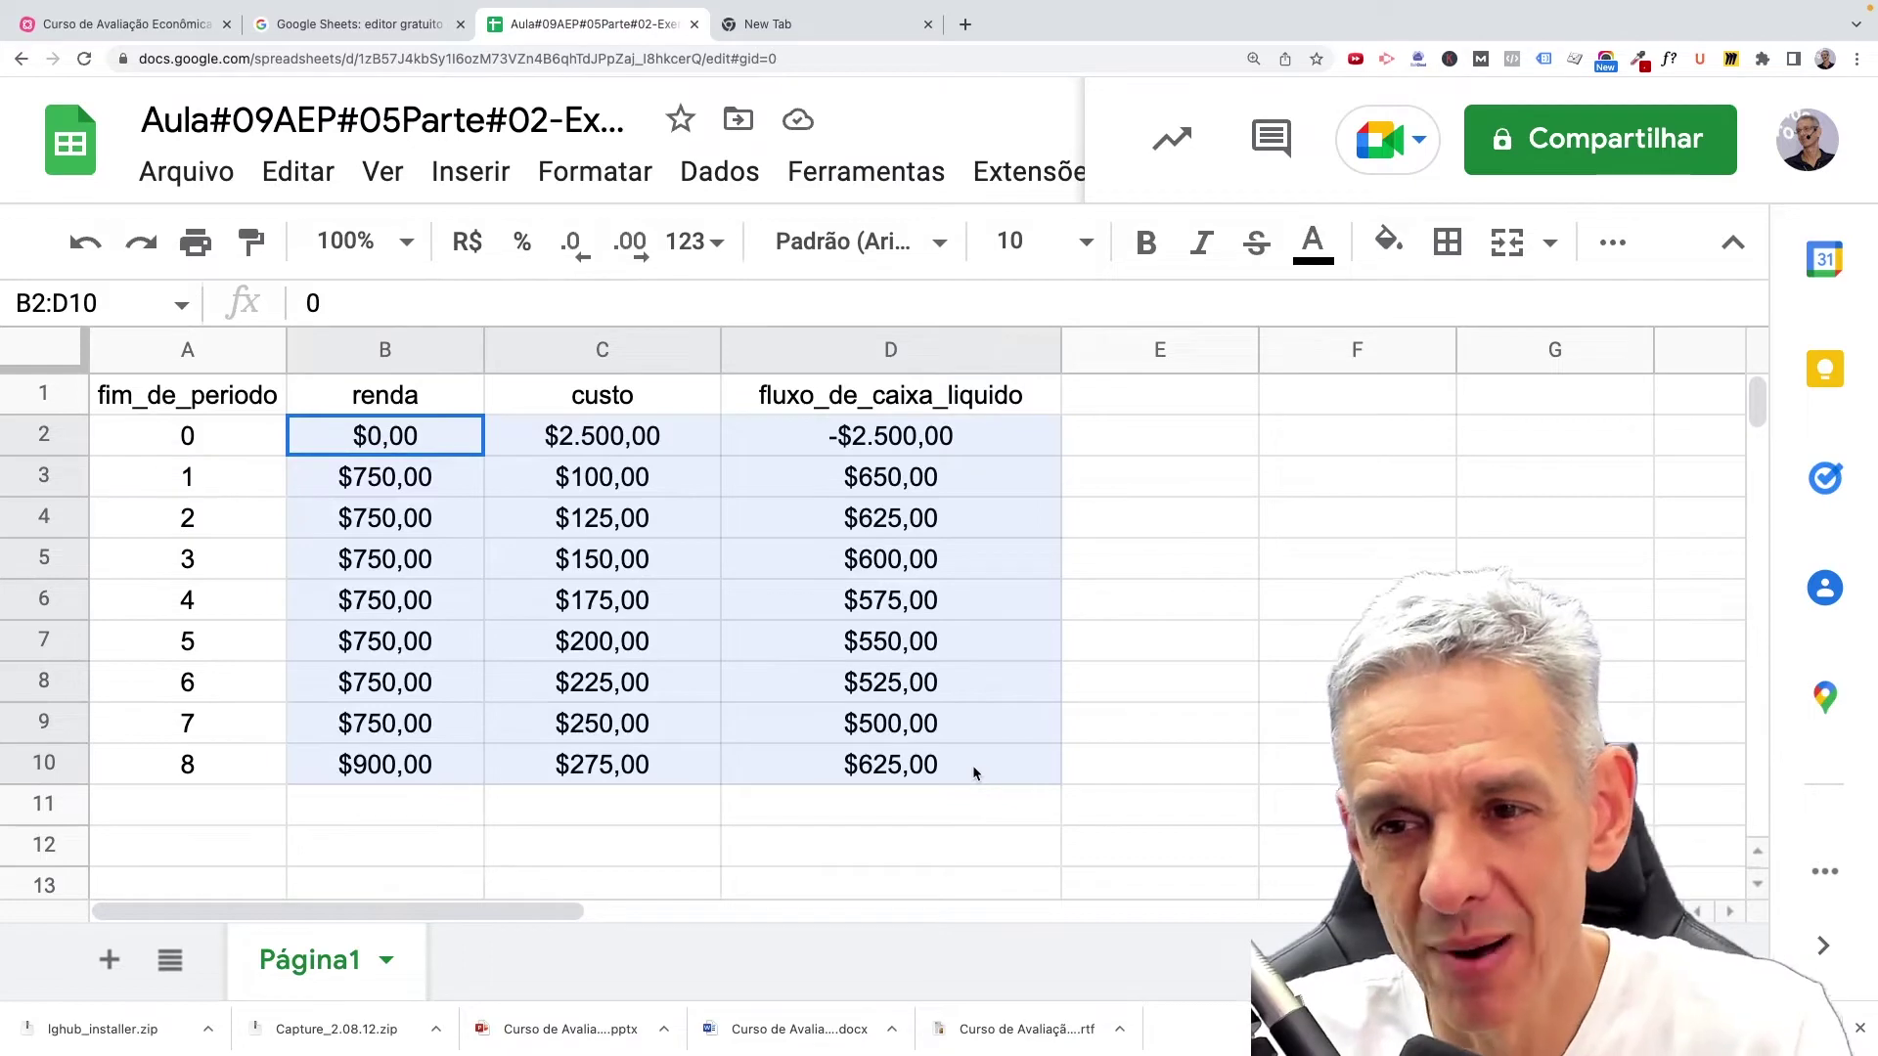
Apply the Número format to the fim_de_periodo values in A2:A10.
{"action": "left_click_drag", "start_coordinate": [210, 442], "coordinate": [200, 792]}
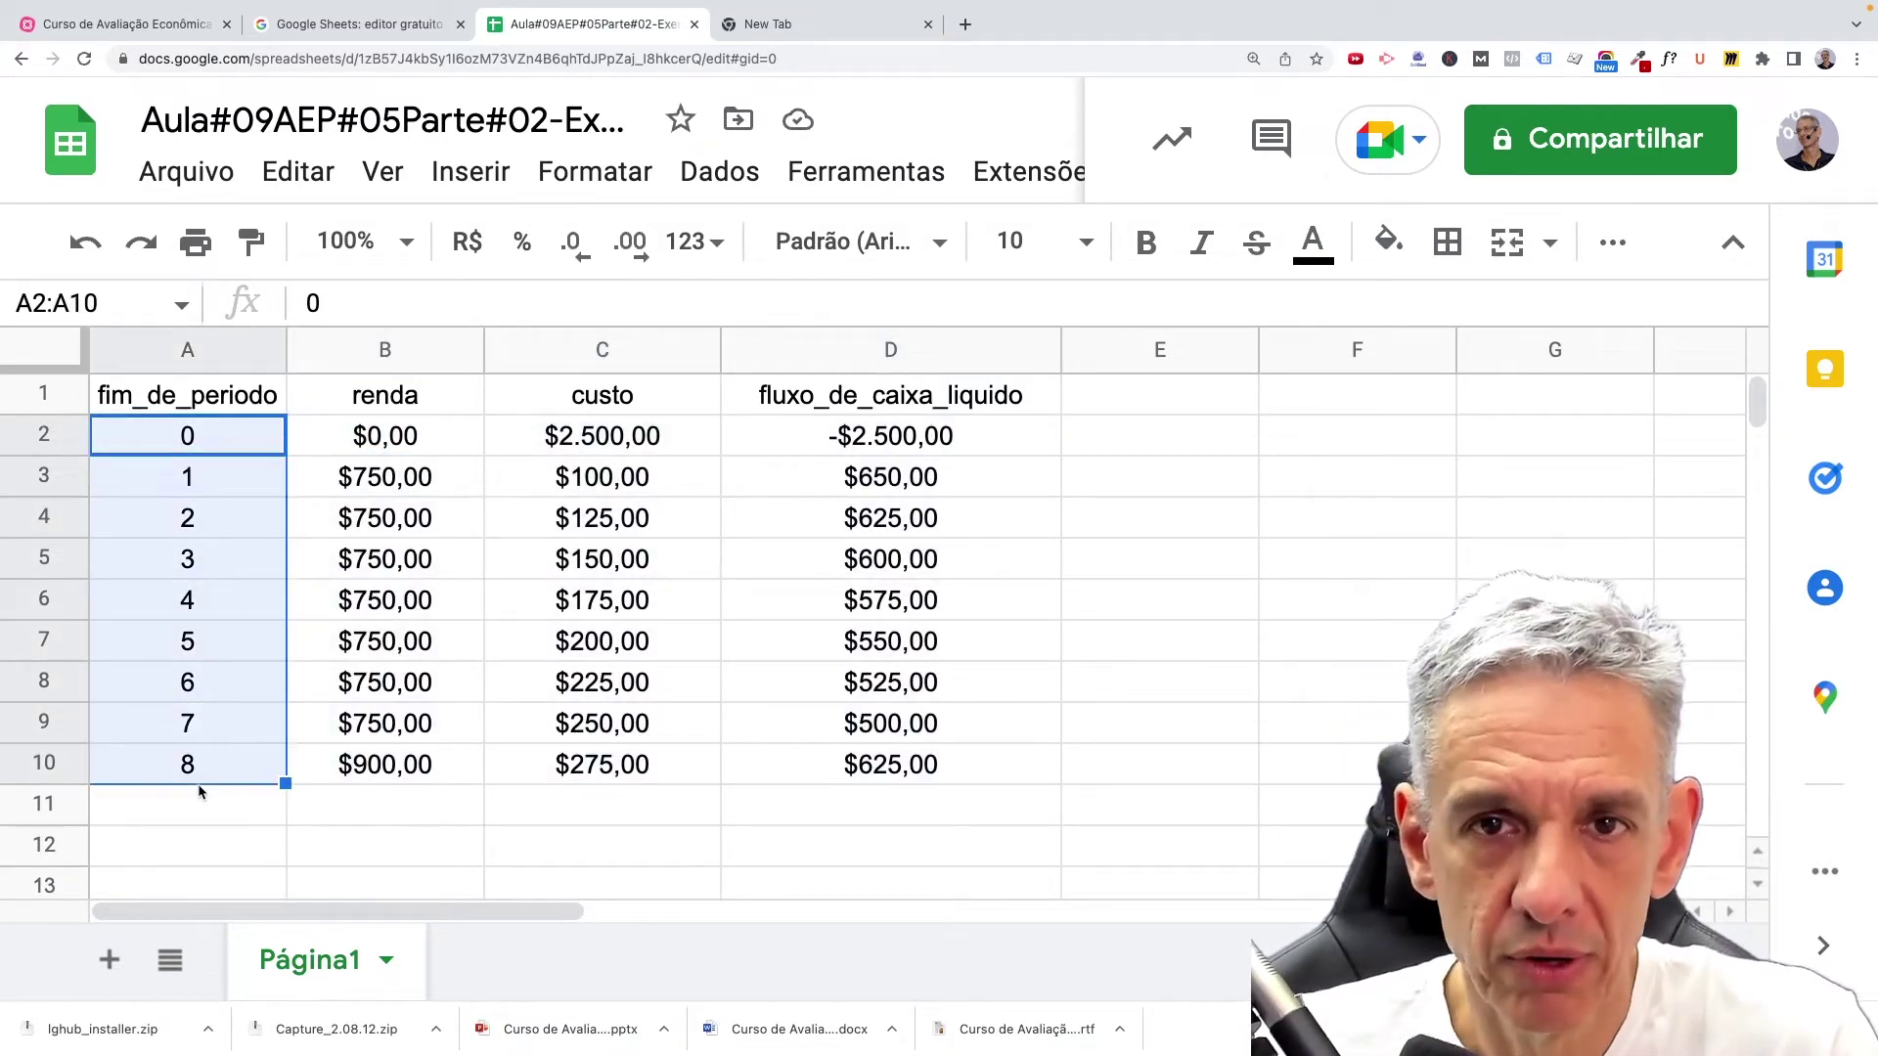
{"action": "left_click", "coordinate": [594, 174]}
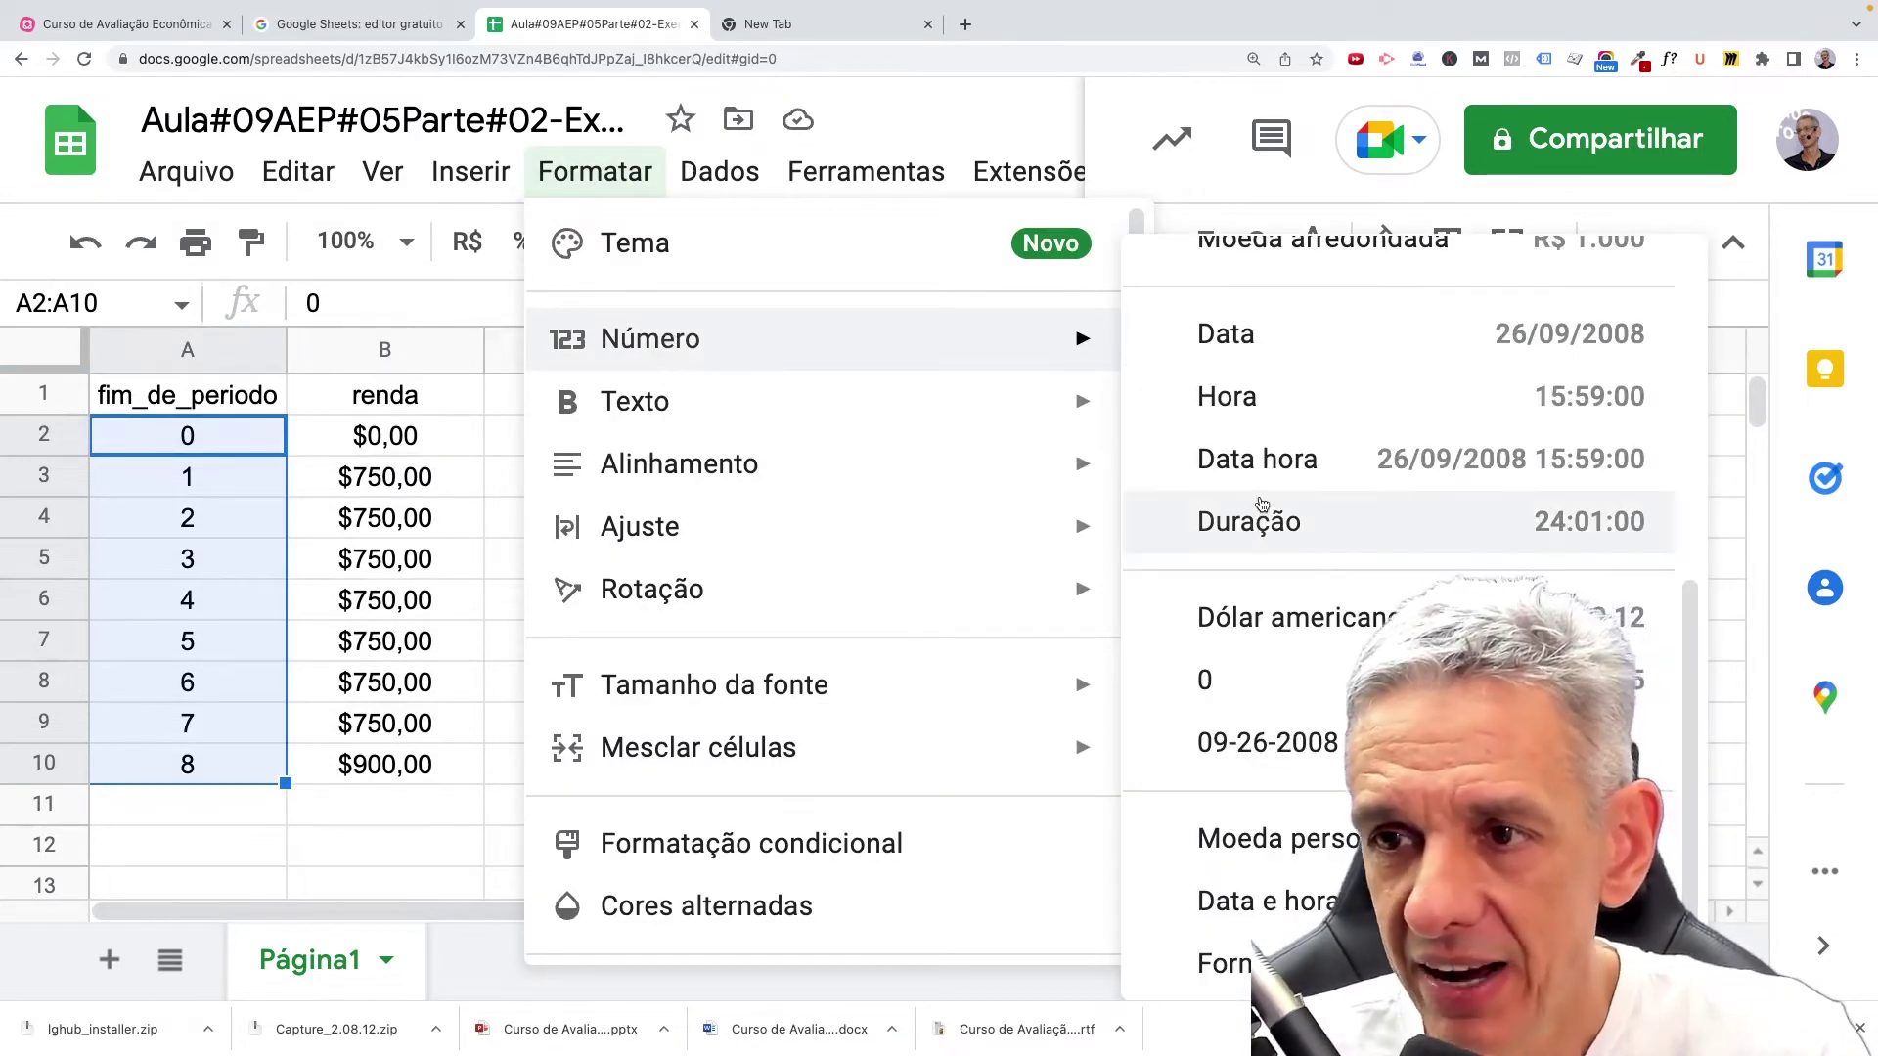
{"action": "scroll", "coordinate": [1259, 519], "scroll_direction": "up", "scroll_amount": 5}
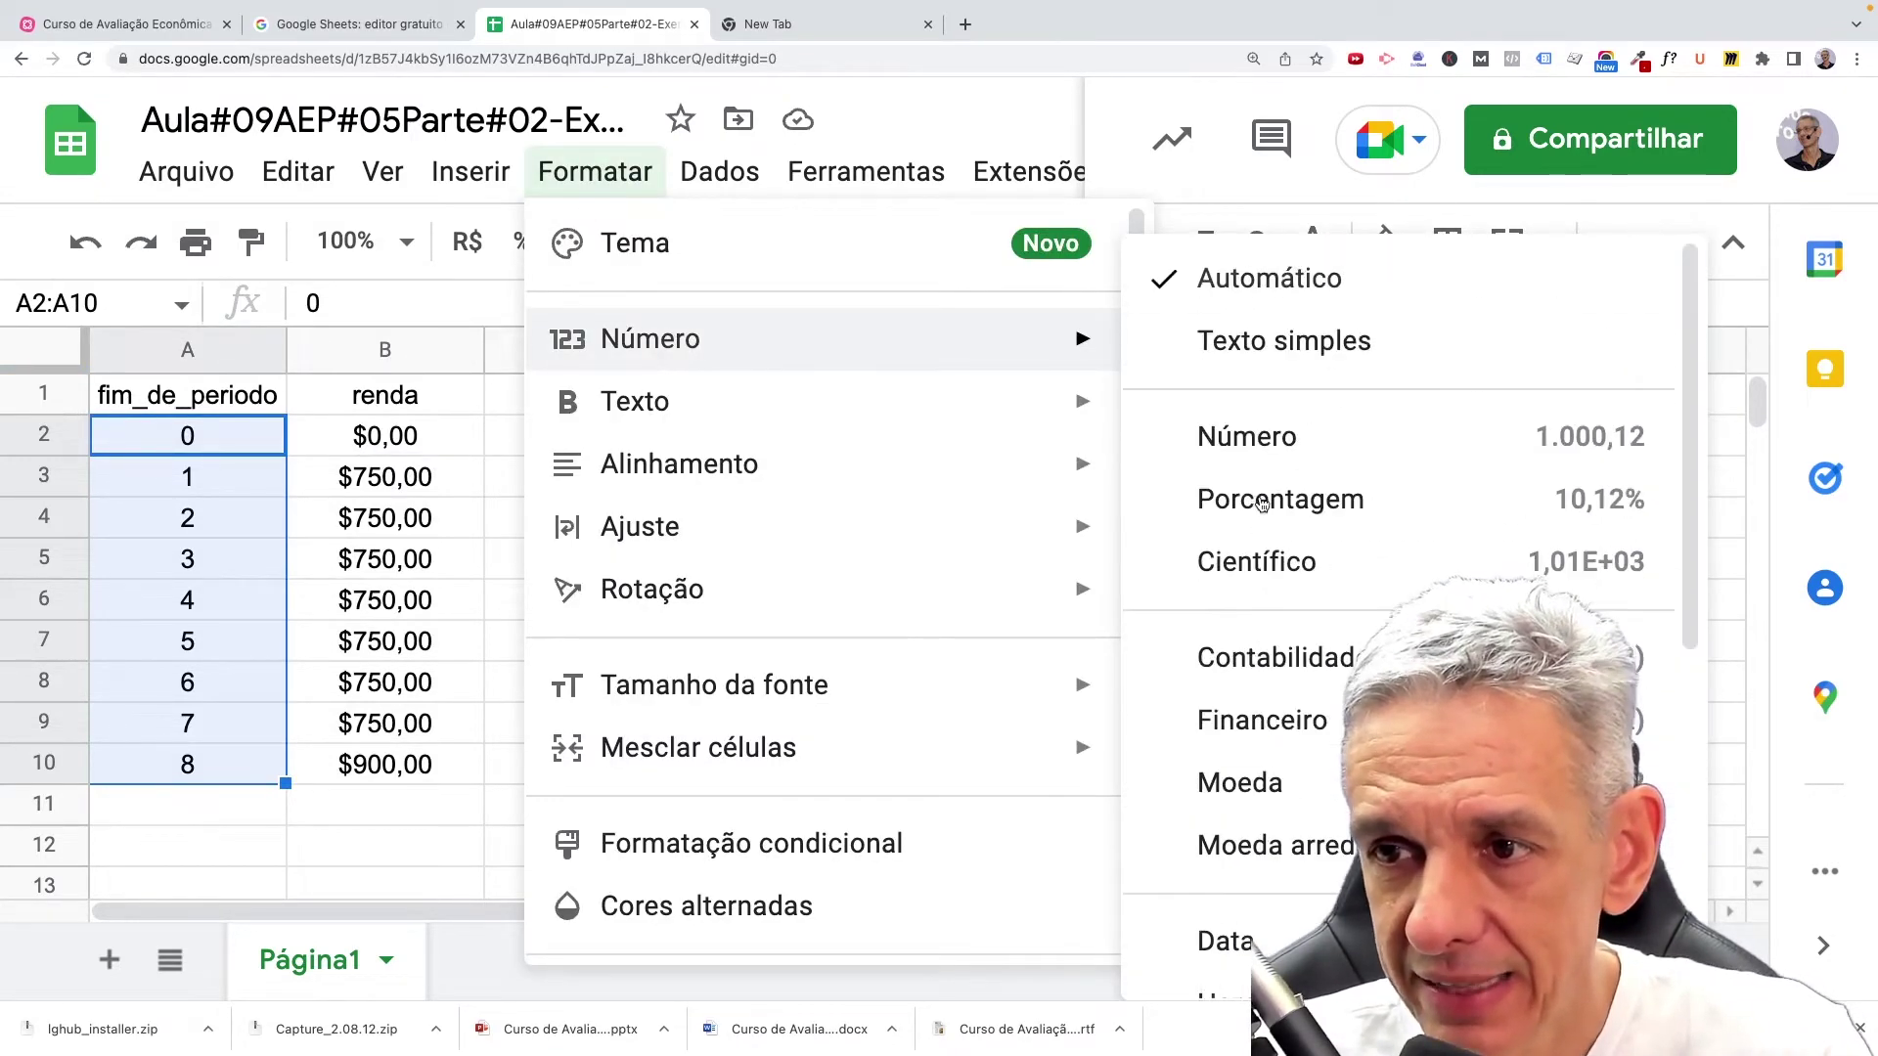
{"action": "left_click", "coordinate": [1247, 440]}
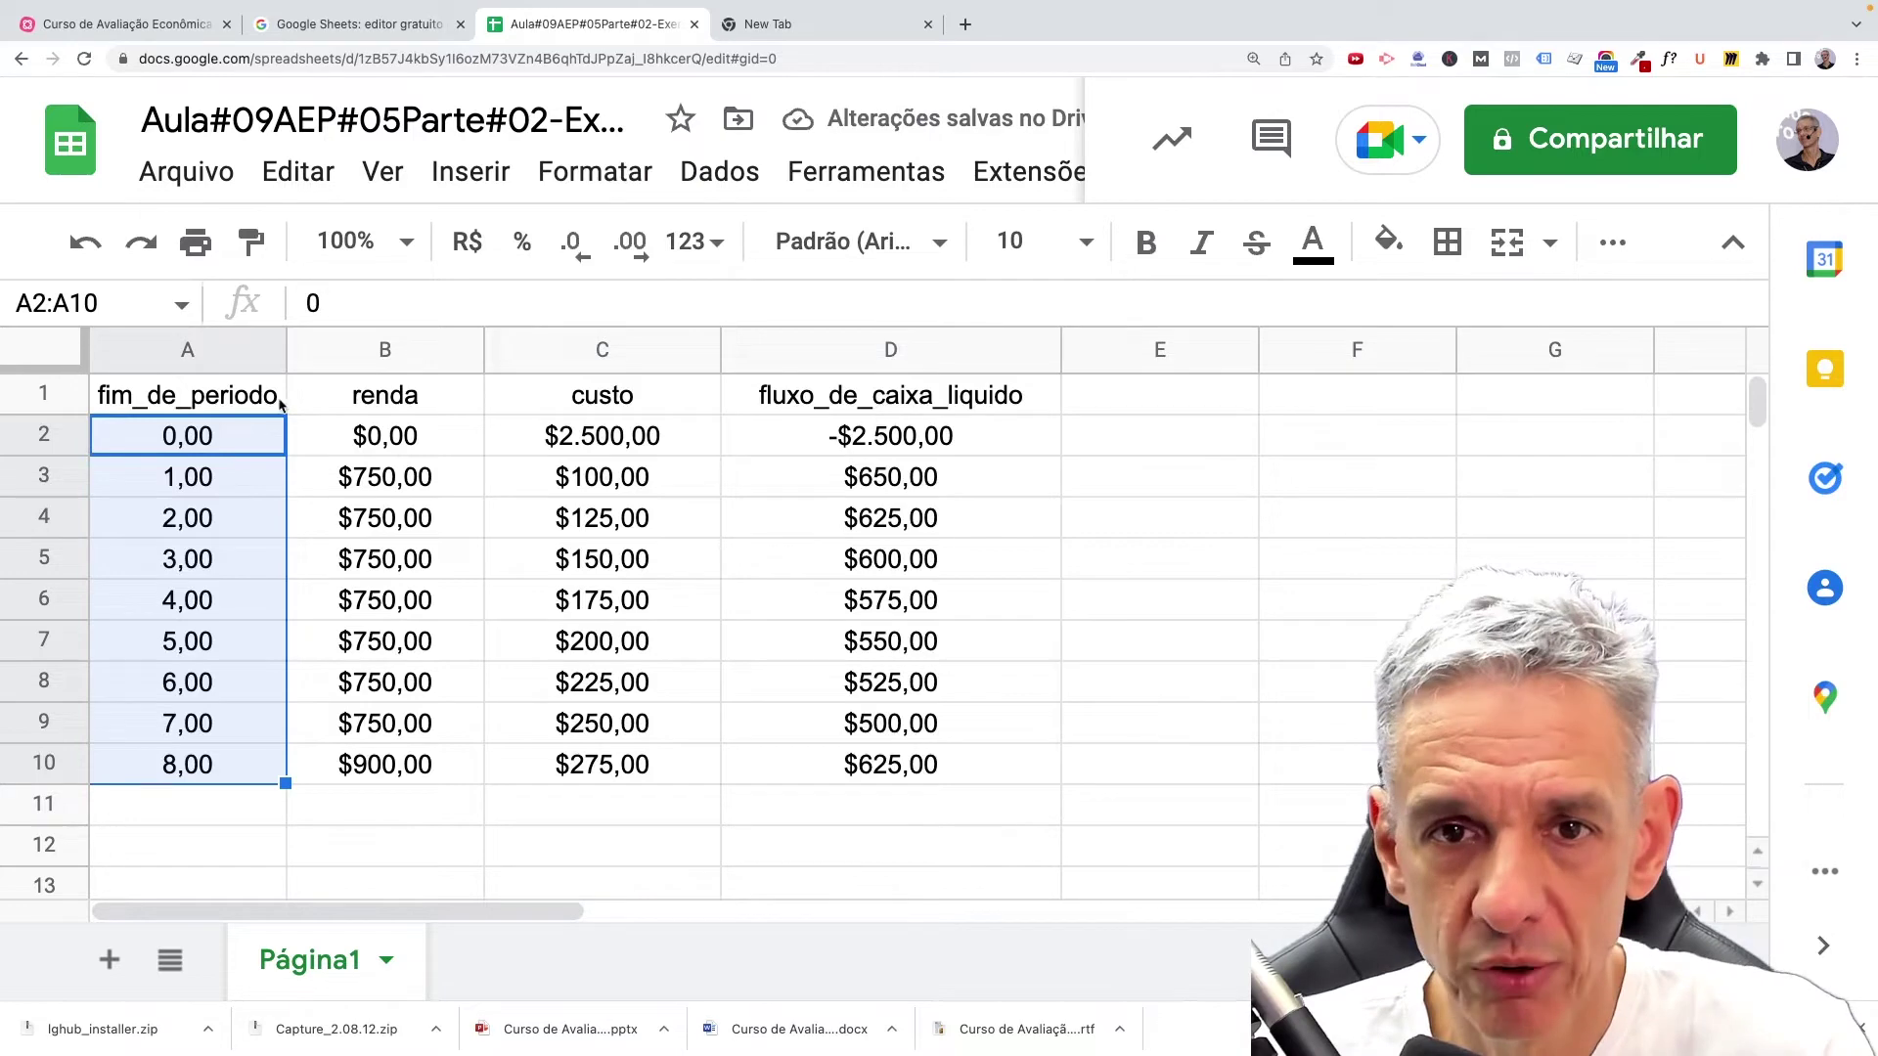
Apply the custom number format 0 to the fim_de_periodo values in A2:A10.
{"action": "left_click", "coordinate": [573, 176]}
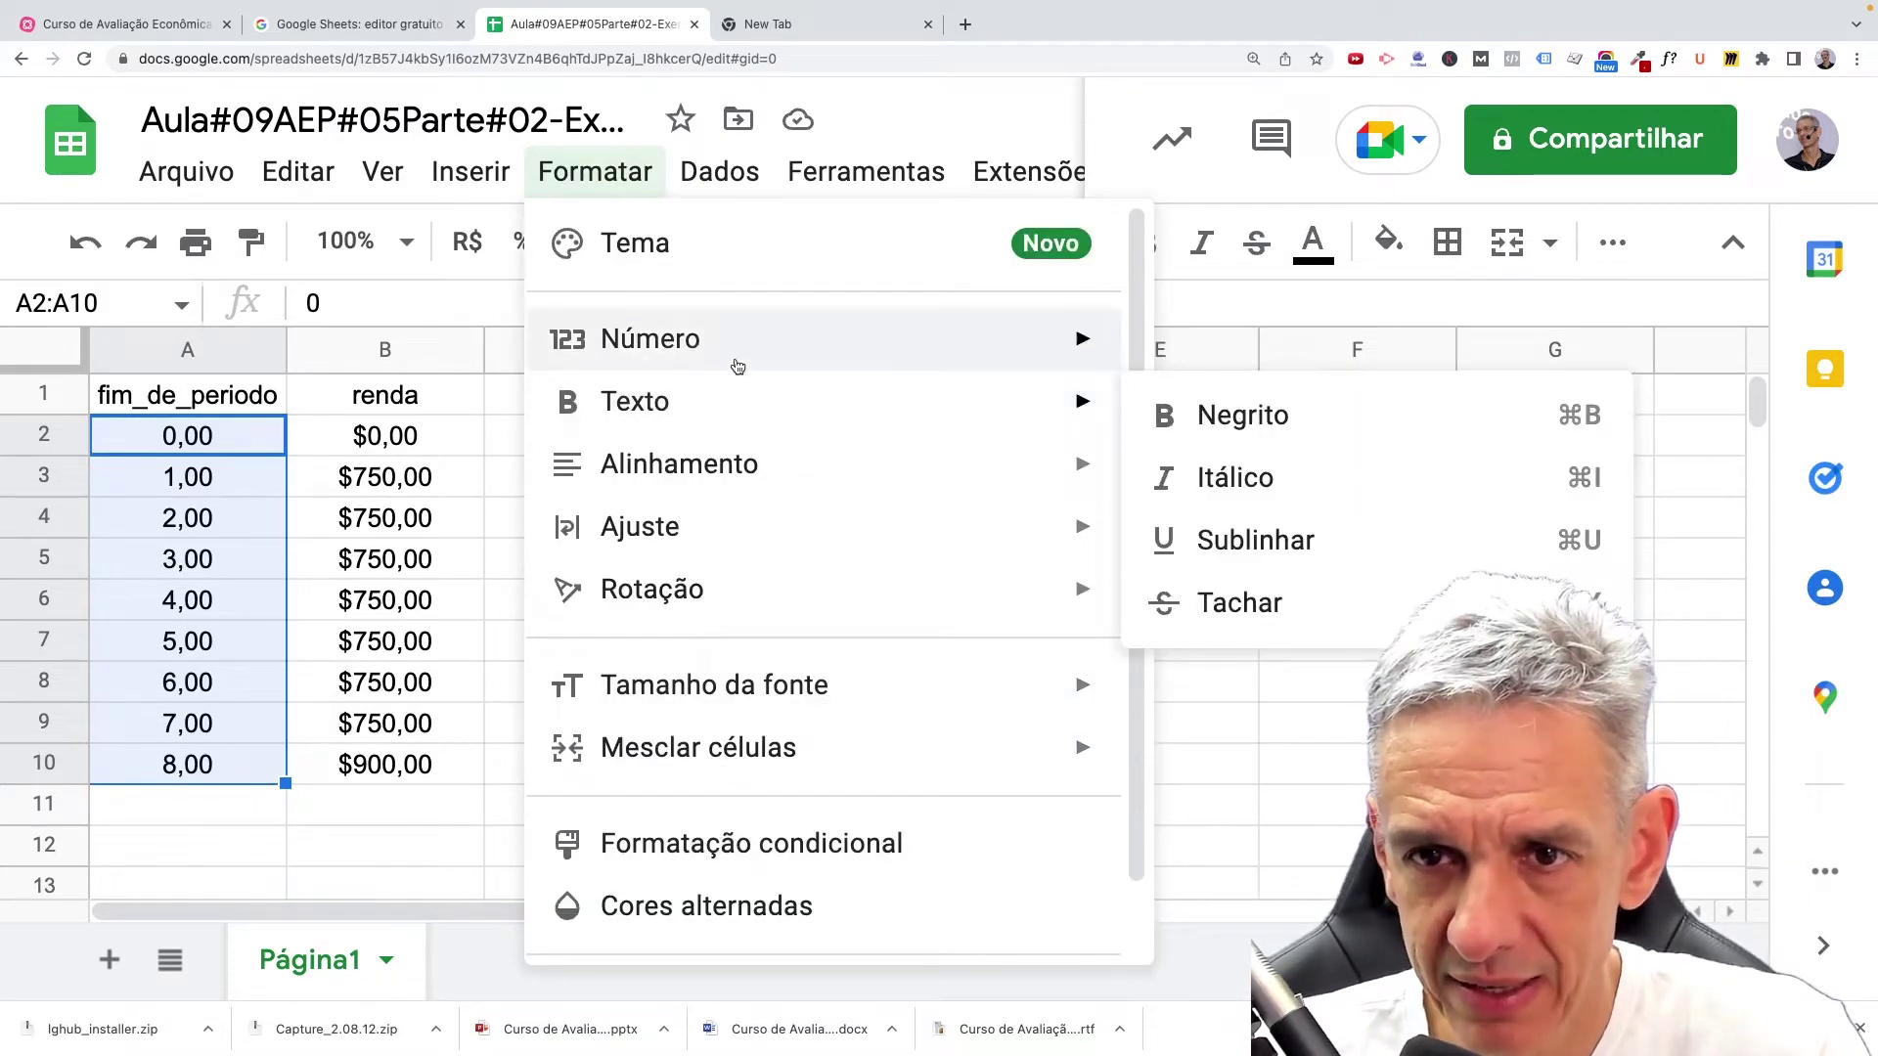
{"action": "scroll", "coordinate": [701, 860], "scroll_direction": "down", "scroll_amount": 2}
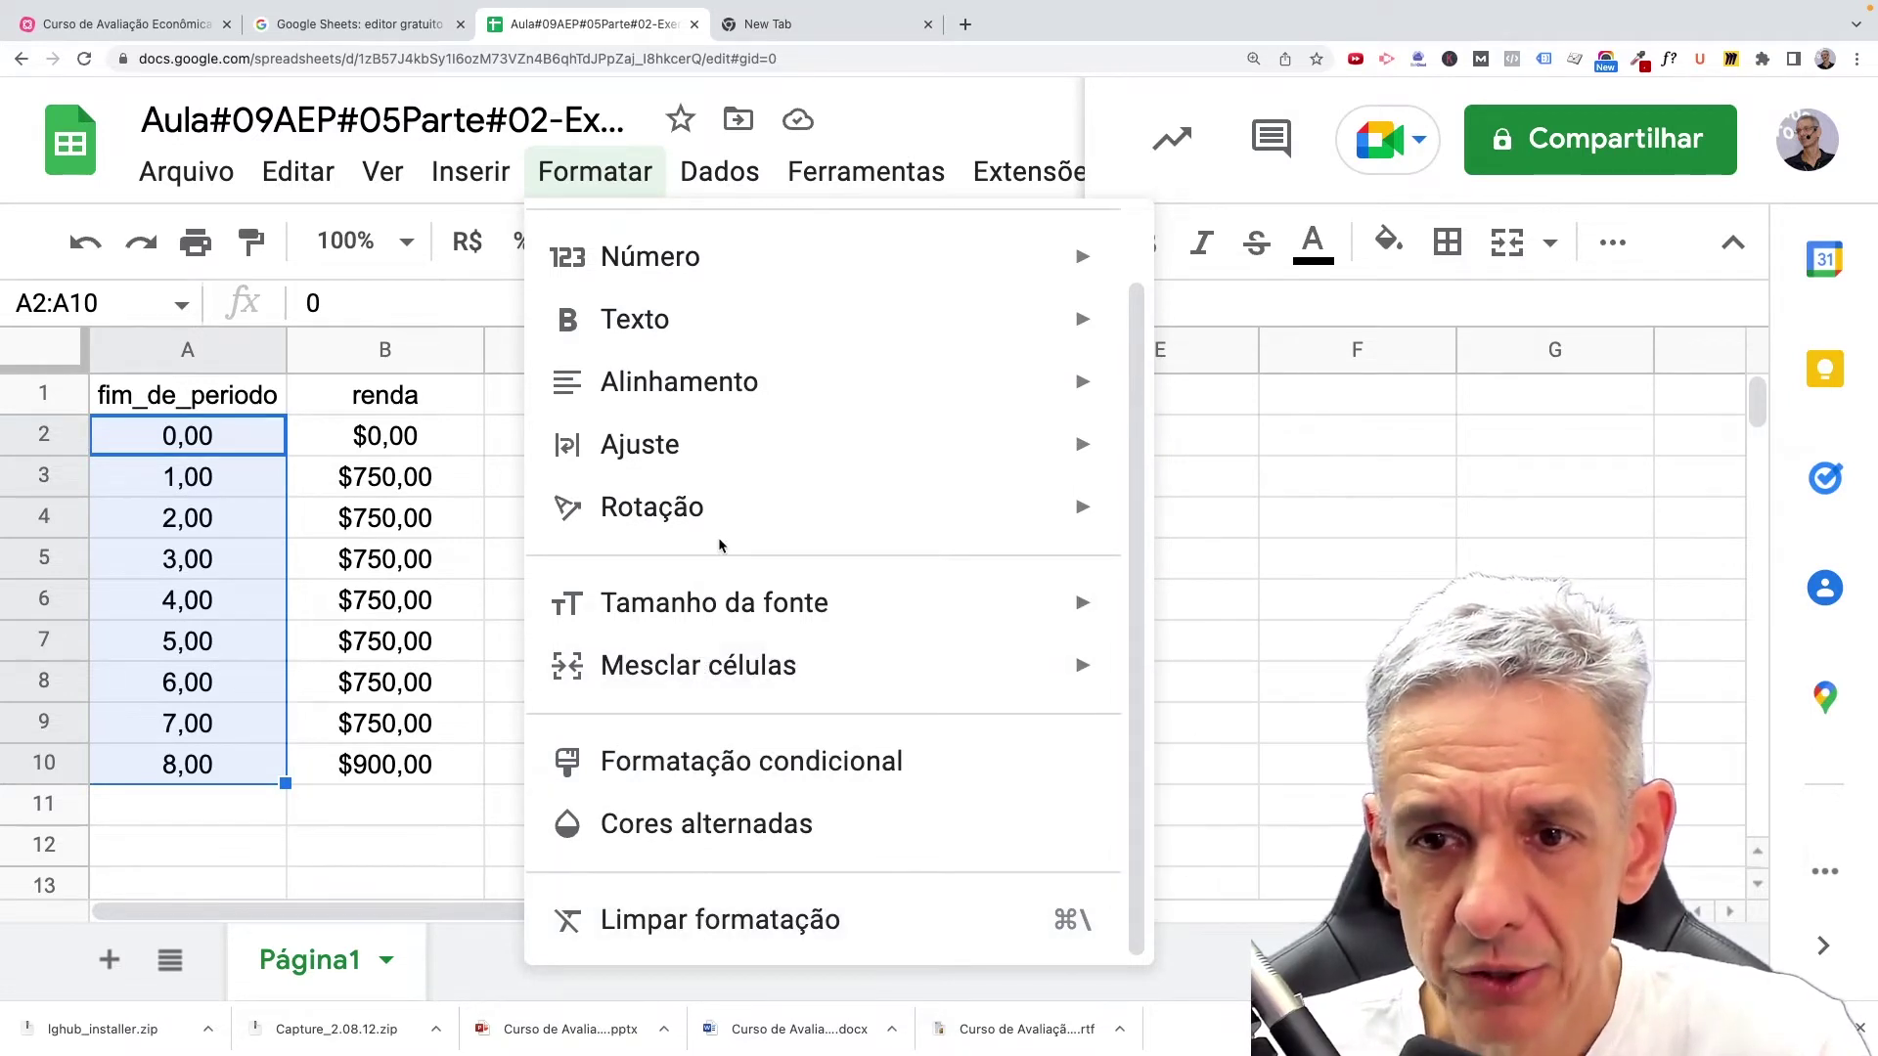
{"action": "mouse_move", "coordinate": [699, 392]}
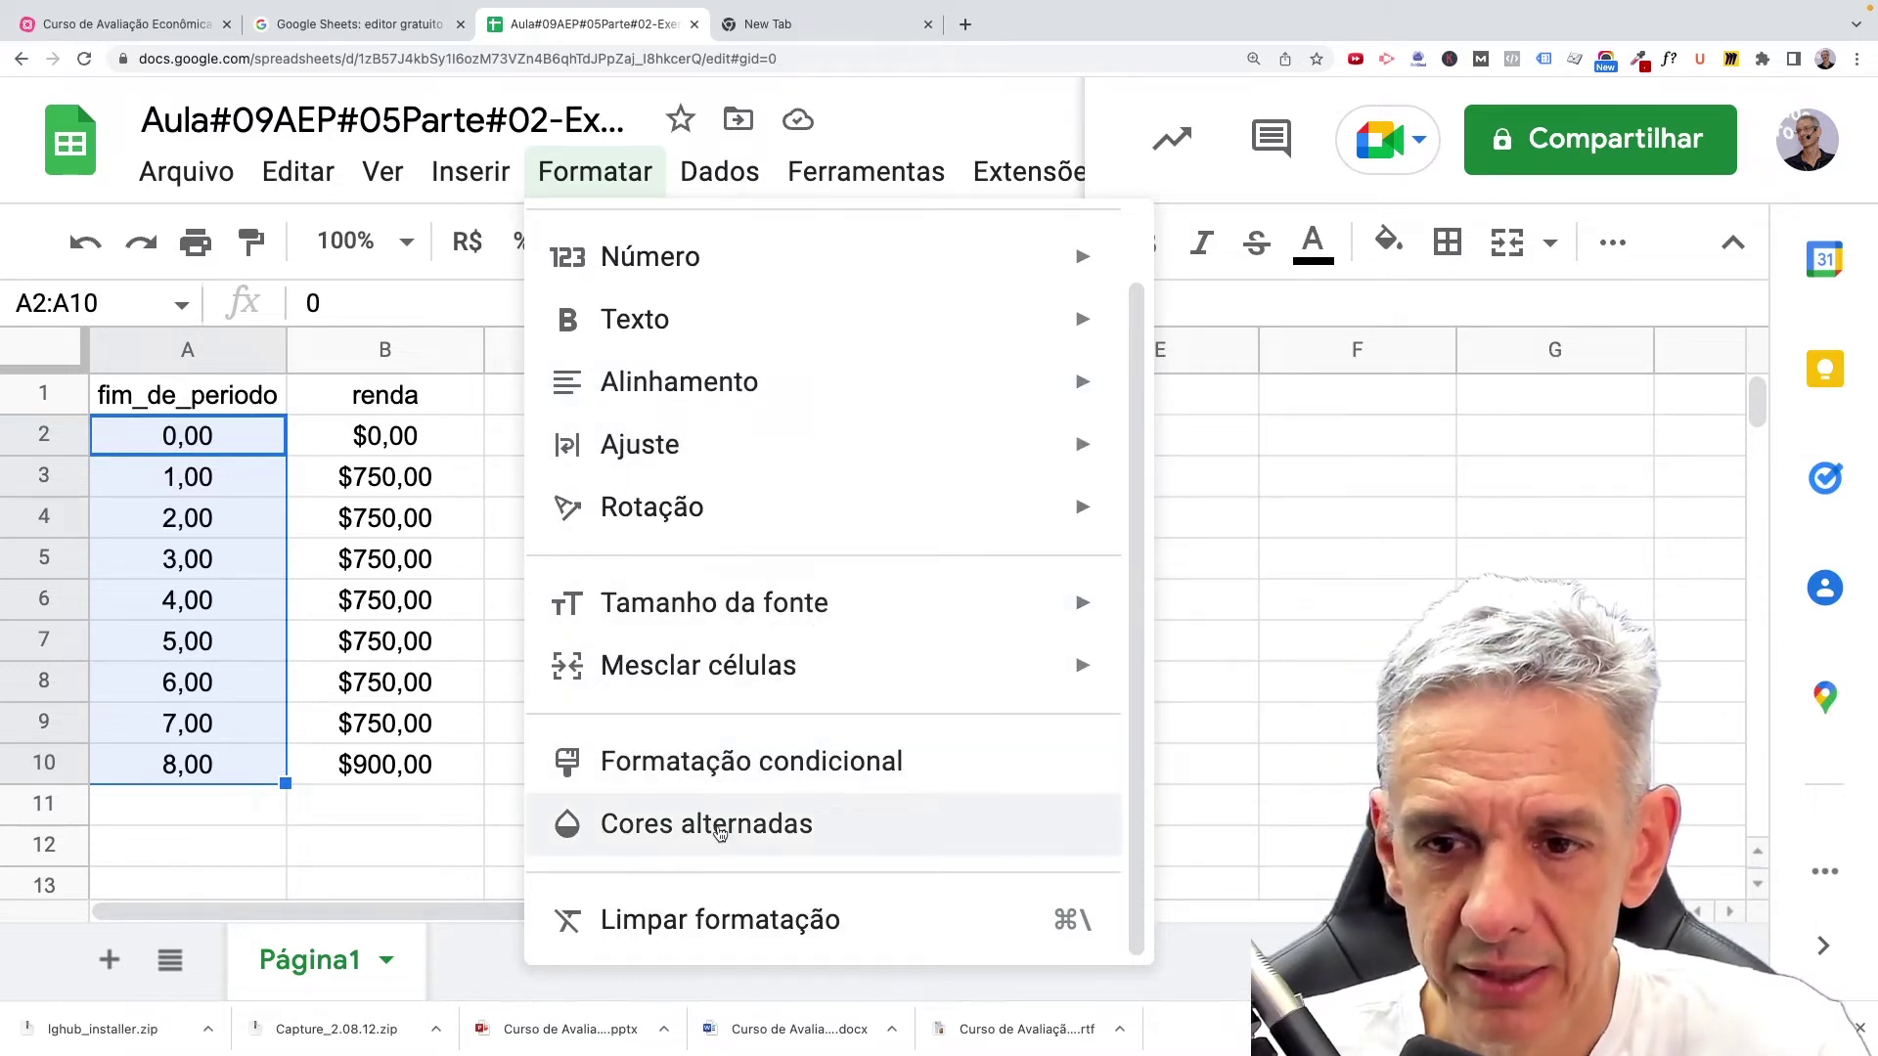
{"action": "scroll", "coordinate": [721, 831], "scroll_direction": "up", "scroll_amount": 1}
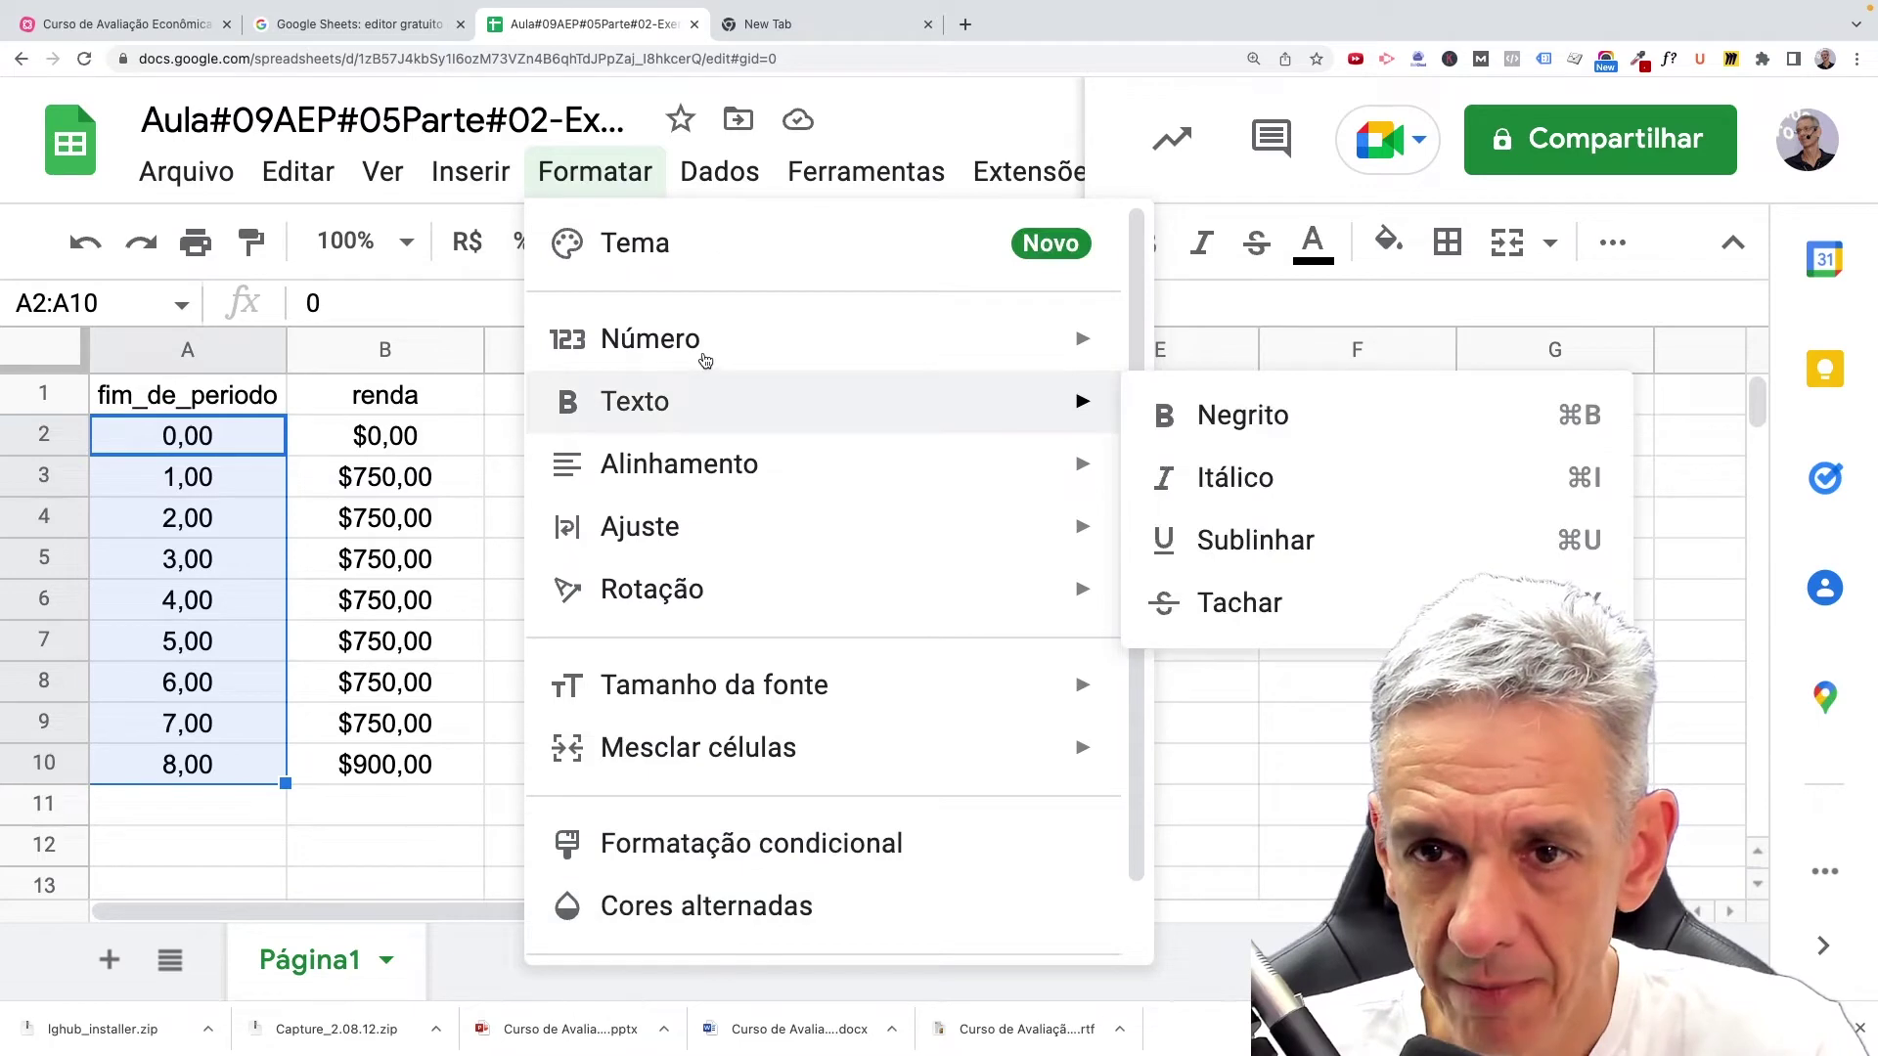
{"action": "mouse_move", "coordinate": [706, 344]}
{"action": "scroll", "coordinate": [1262, 843], "scroll_direction": "down", "scroll_amount": 5}
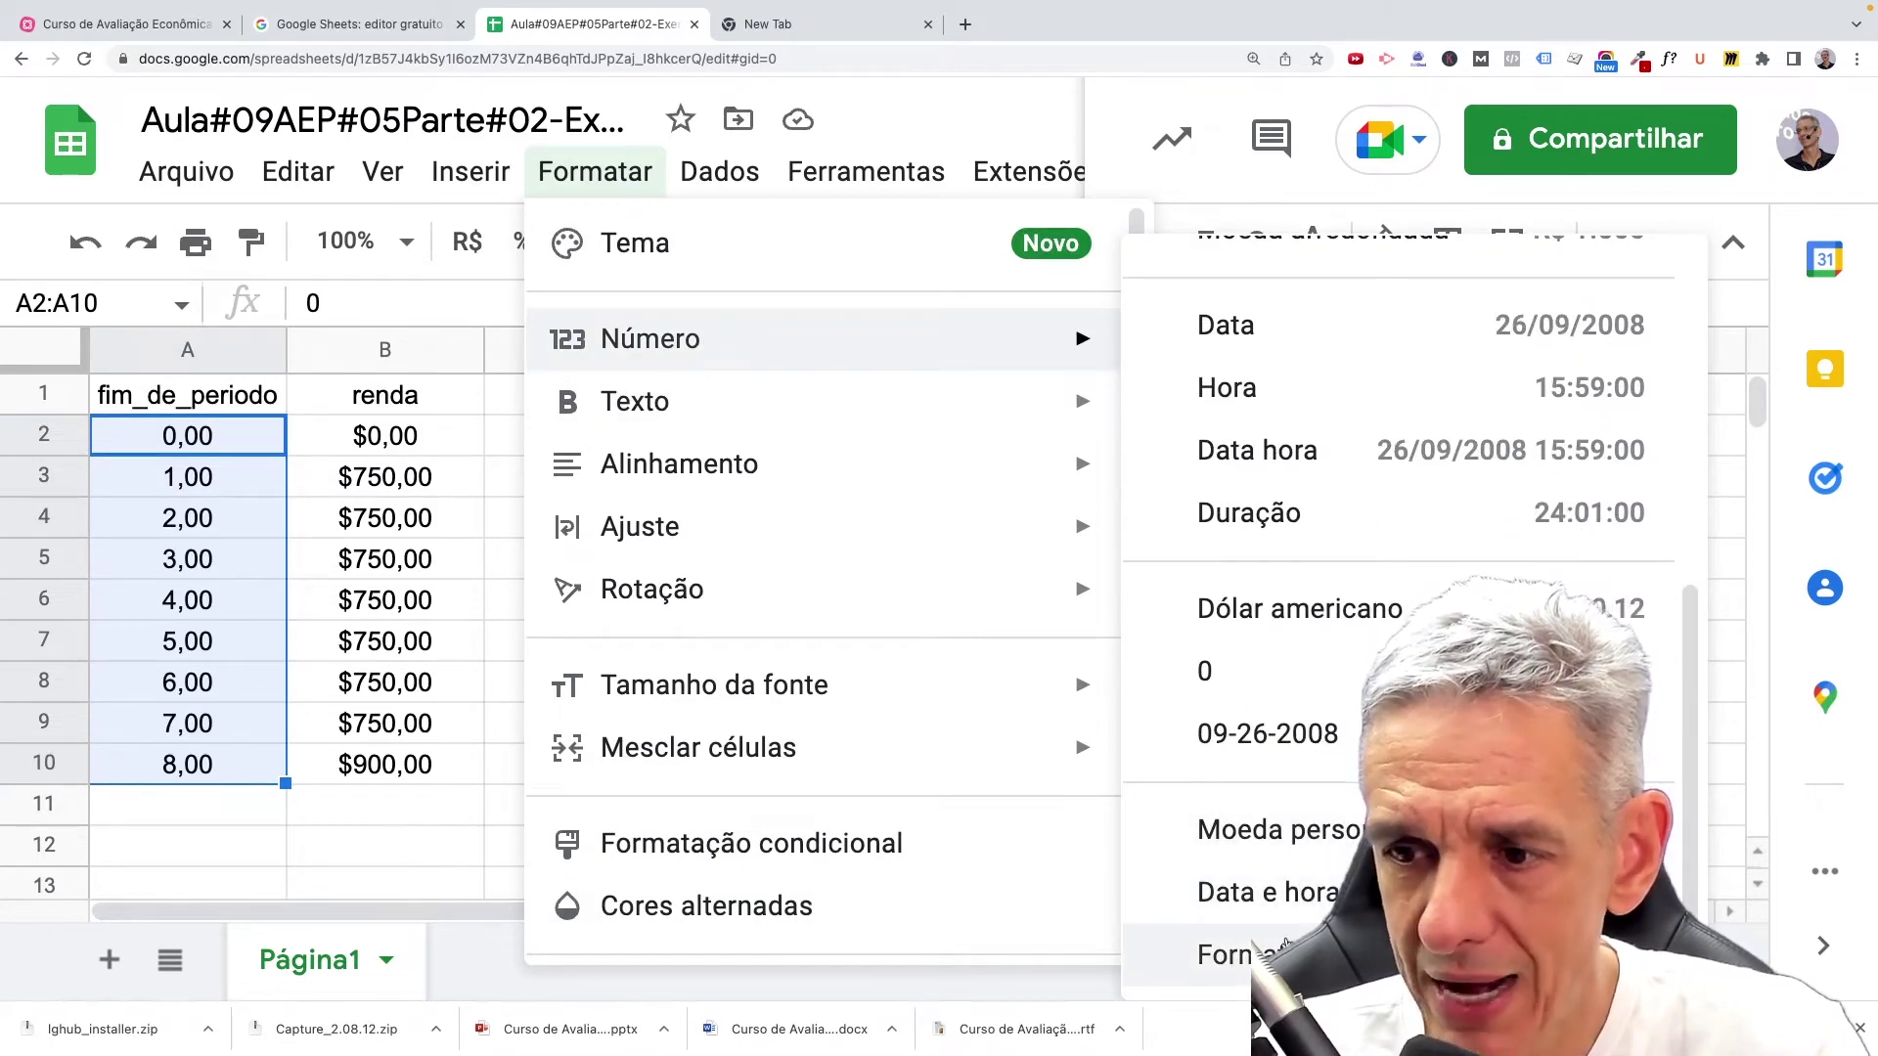
{"action": "left_click", "coordinate": [1222, 954]}
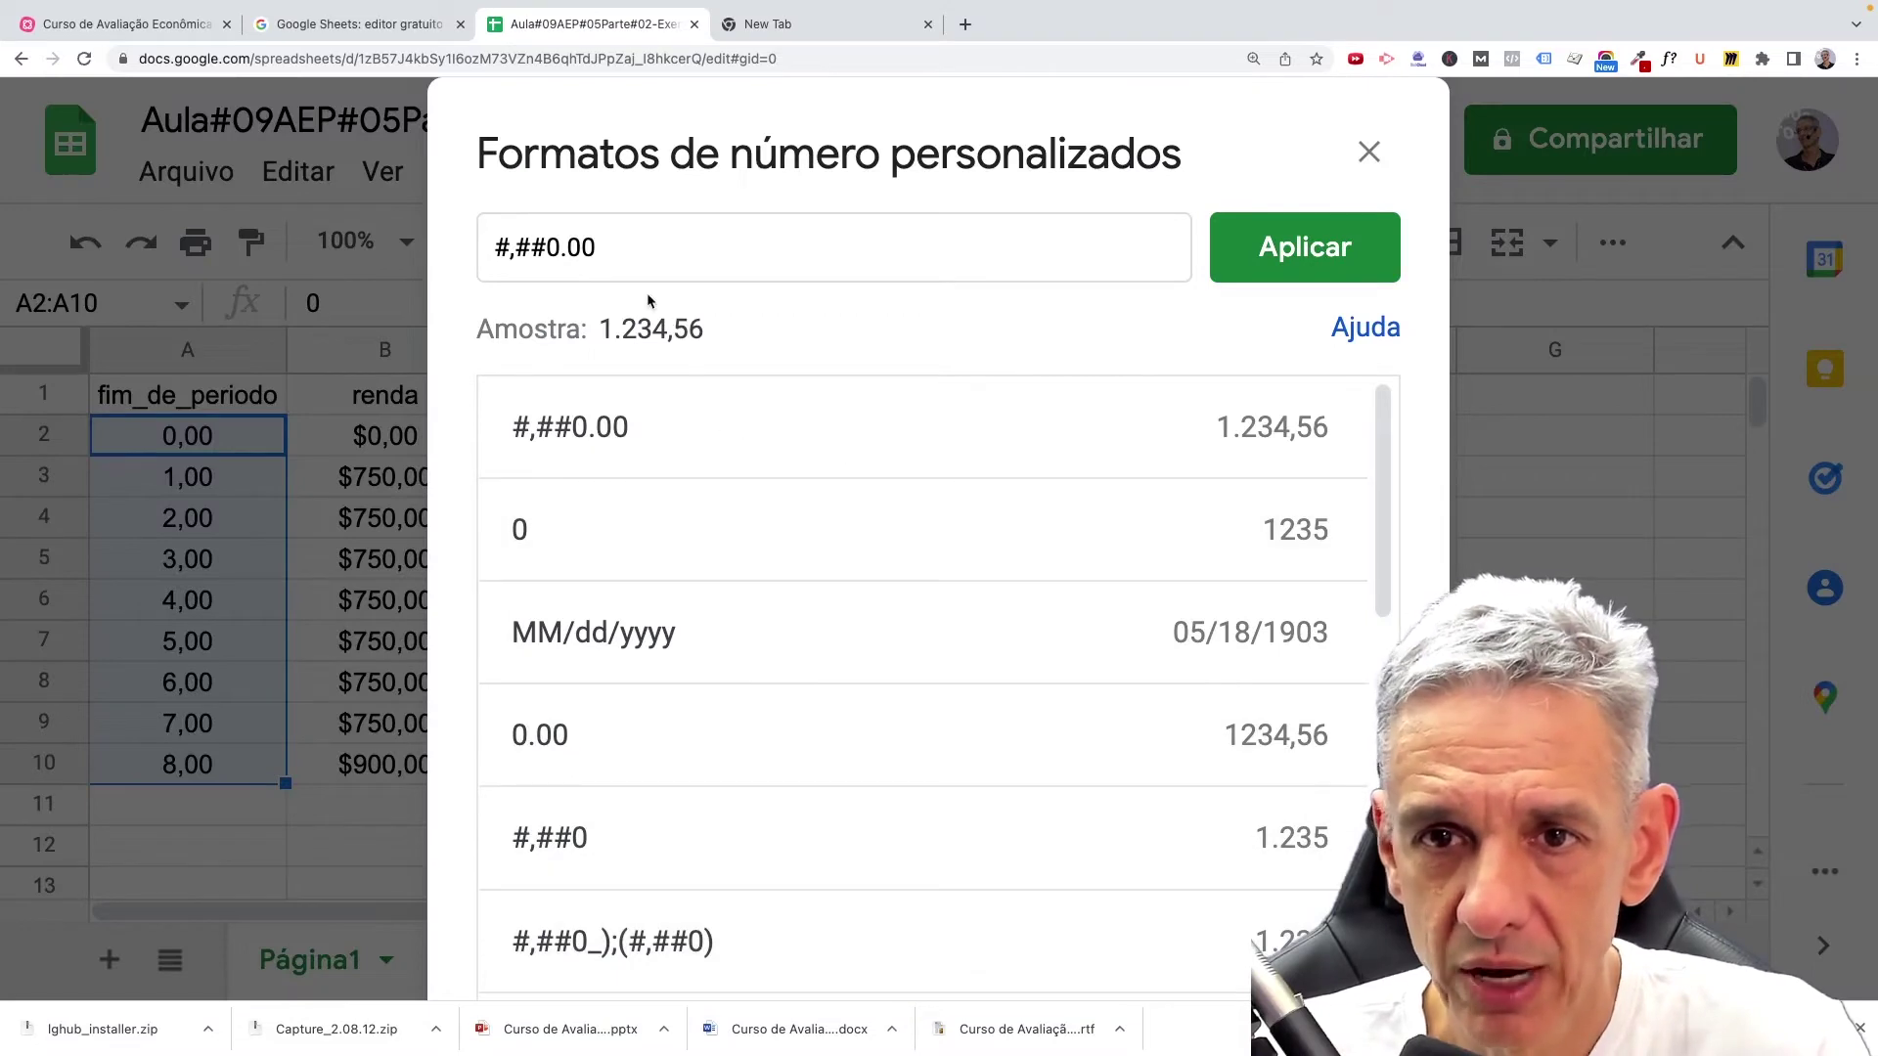
{"action": "left_click", "coordinate": [660, 550]}
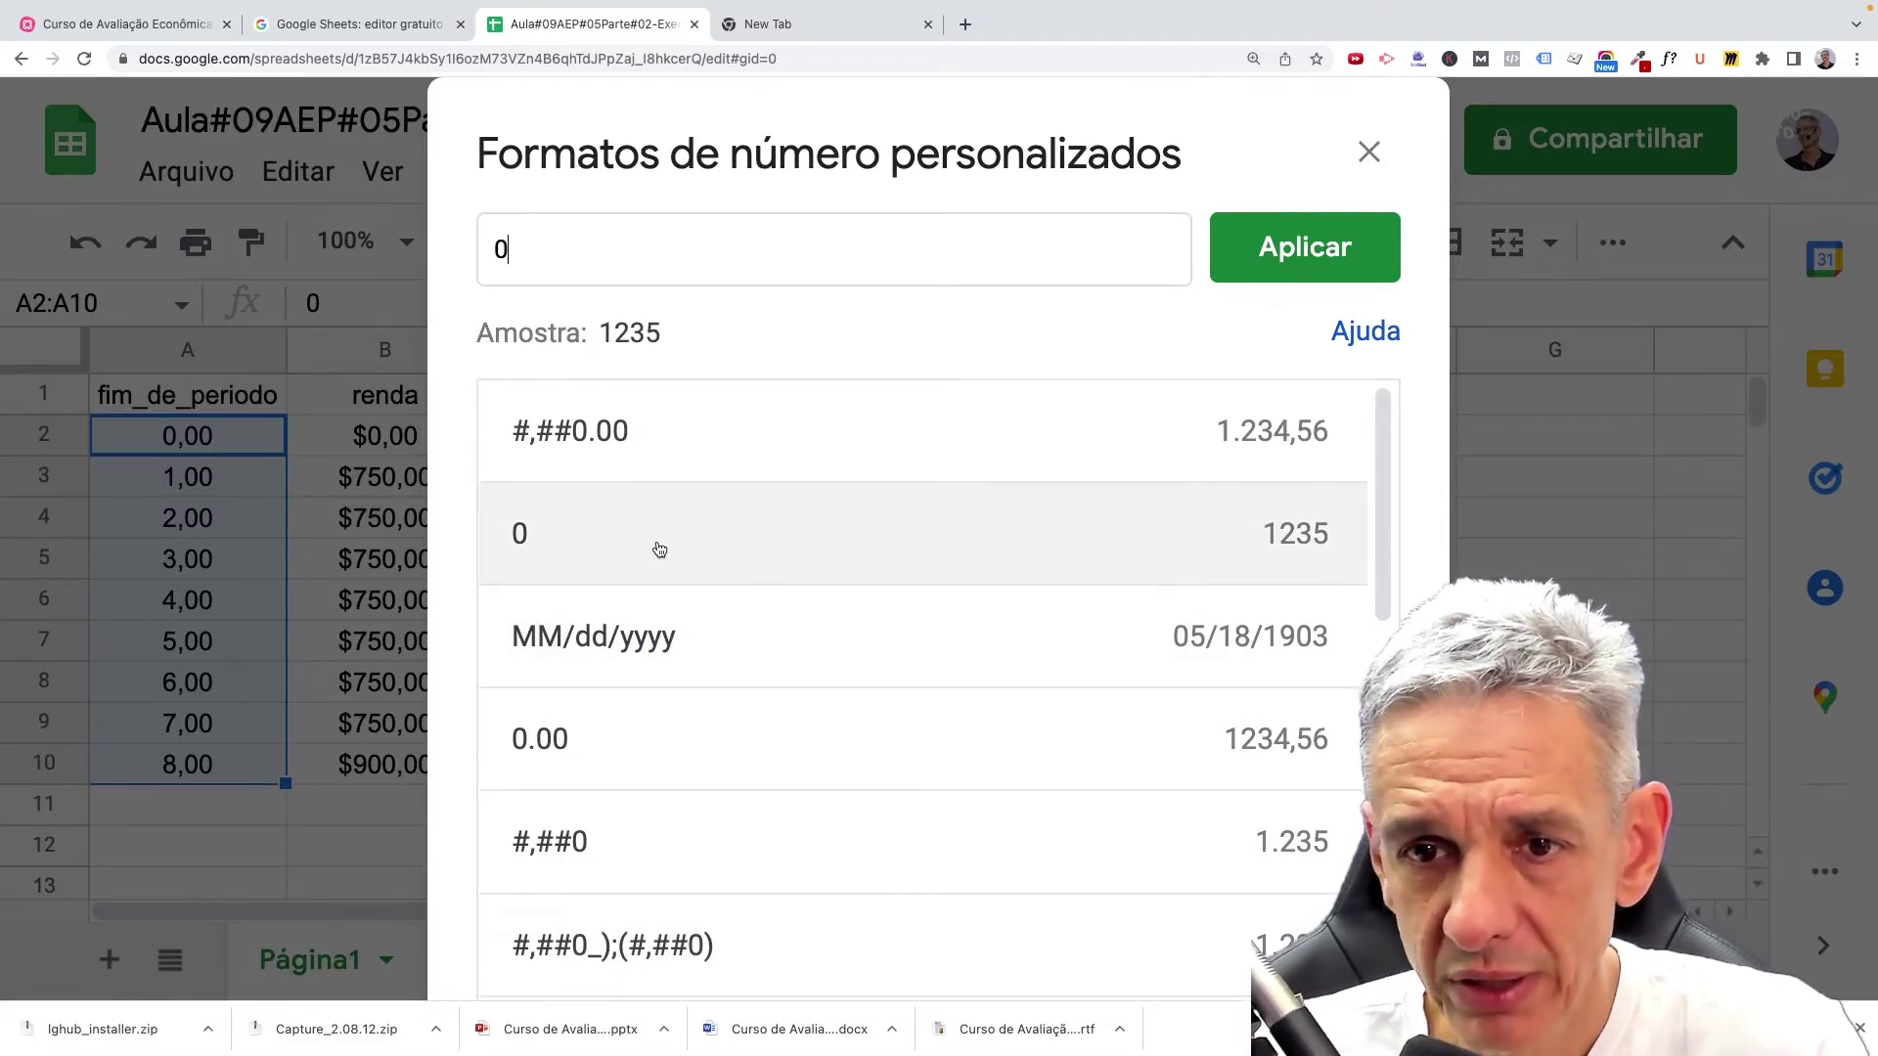
{"action": "left_click", "coordinate": [1305, 250]}
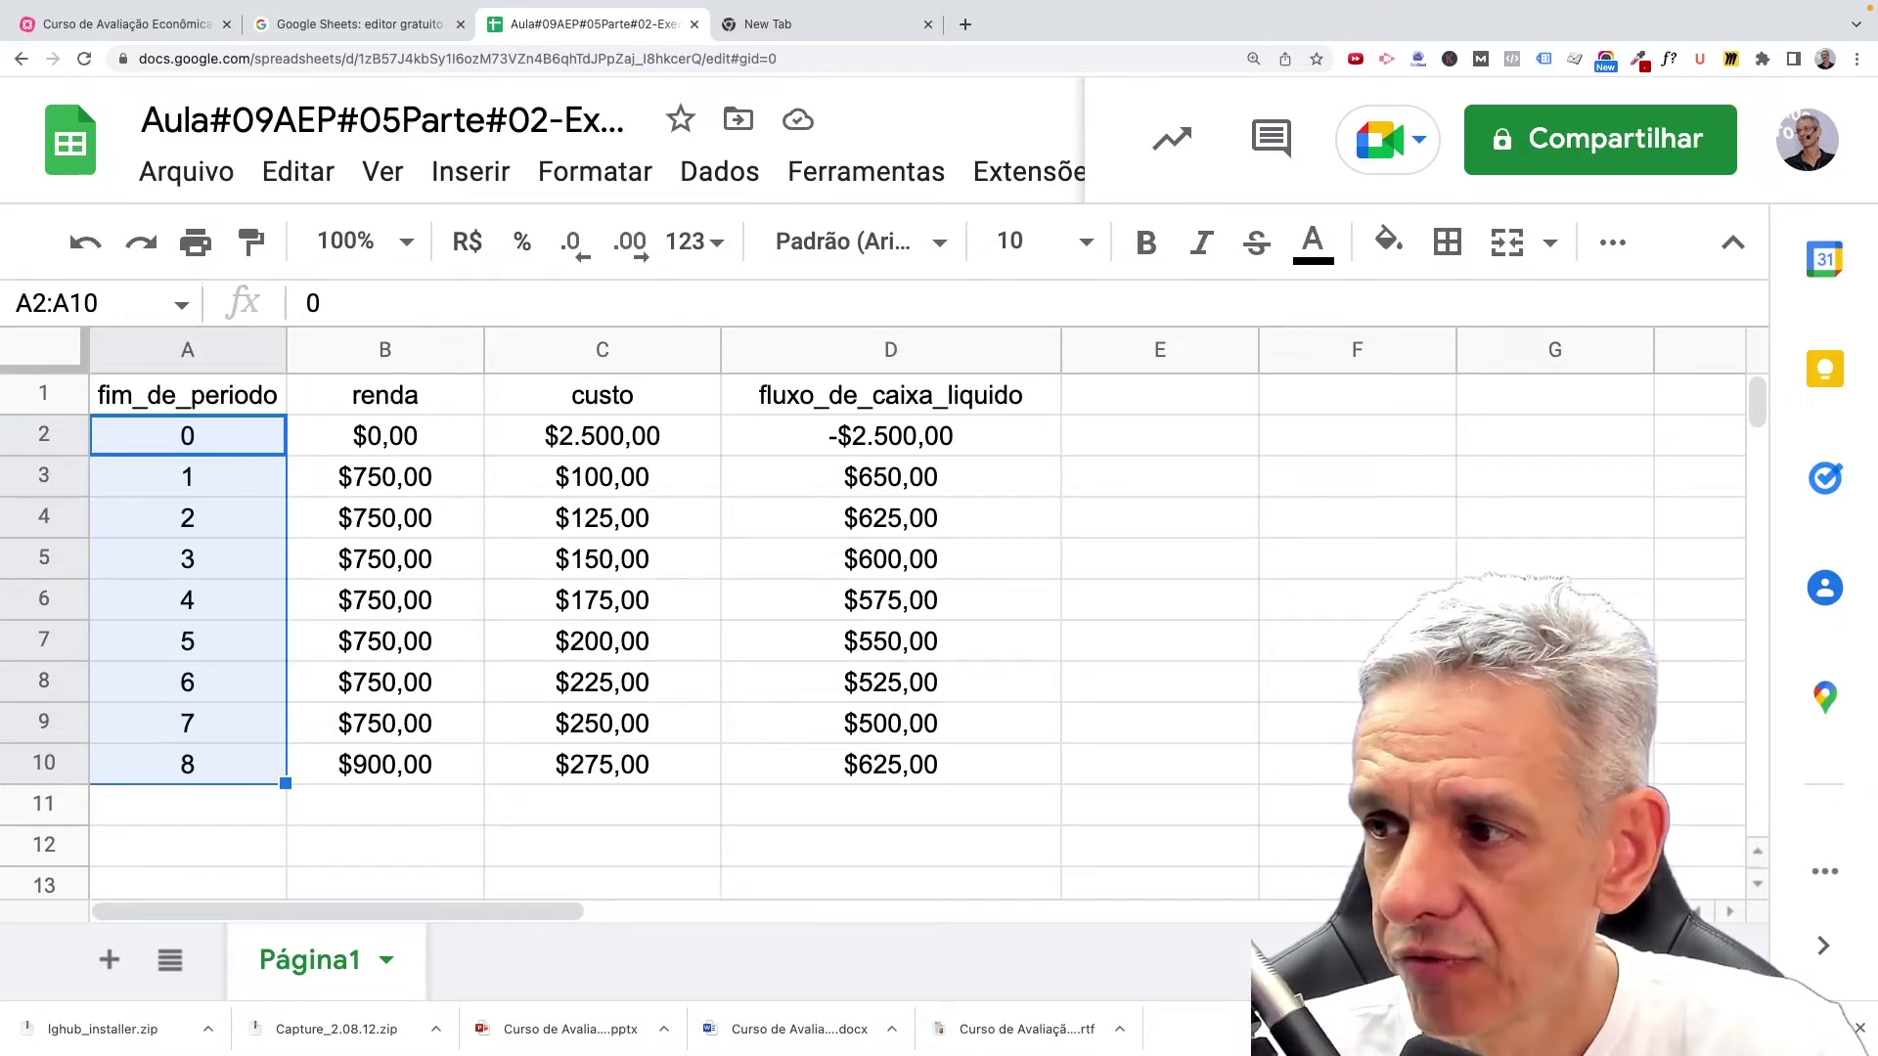
Switch to the e-book and compare the Exemplo 1.19 solution table with the cash-flow diagram in Figura 1–13.
{"action": "key", "text": "super+Tab"}
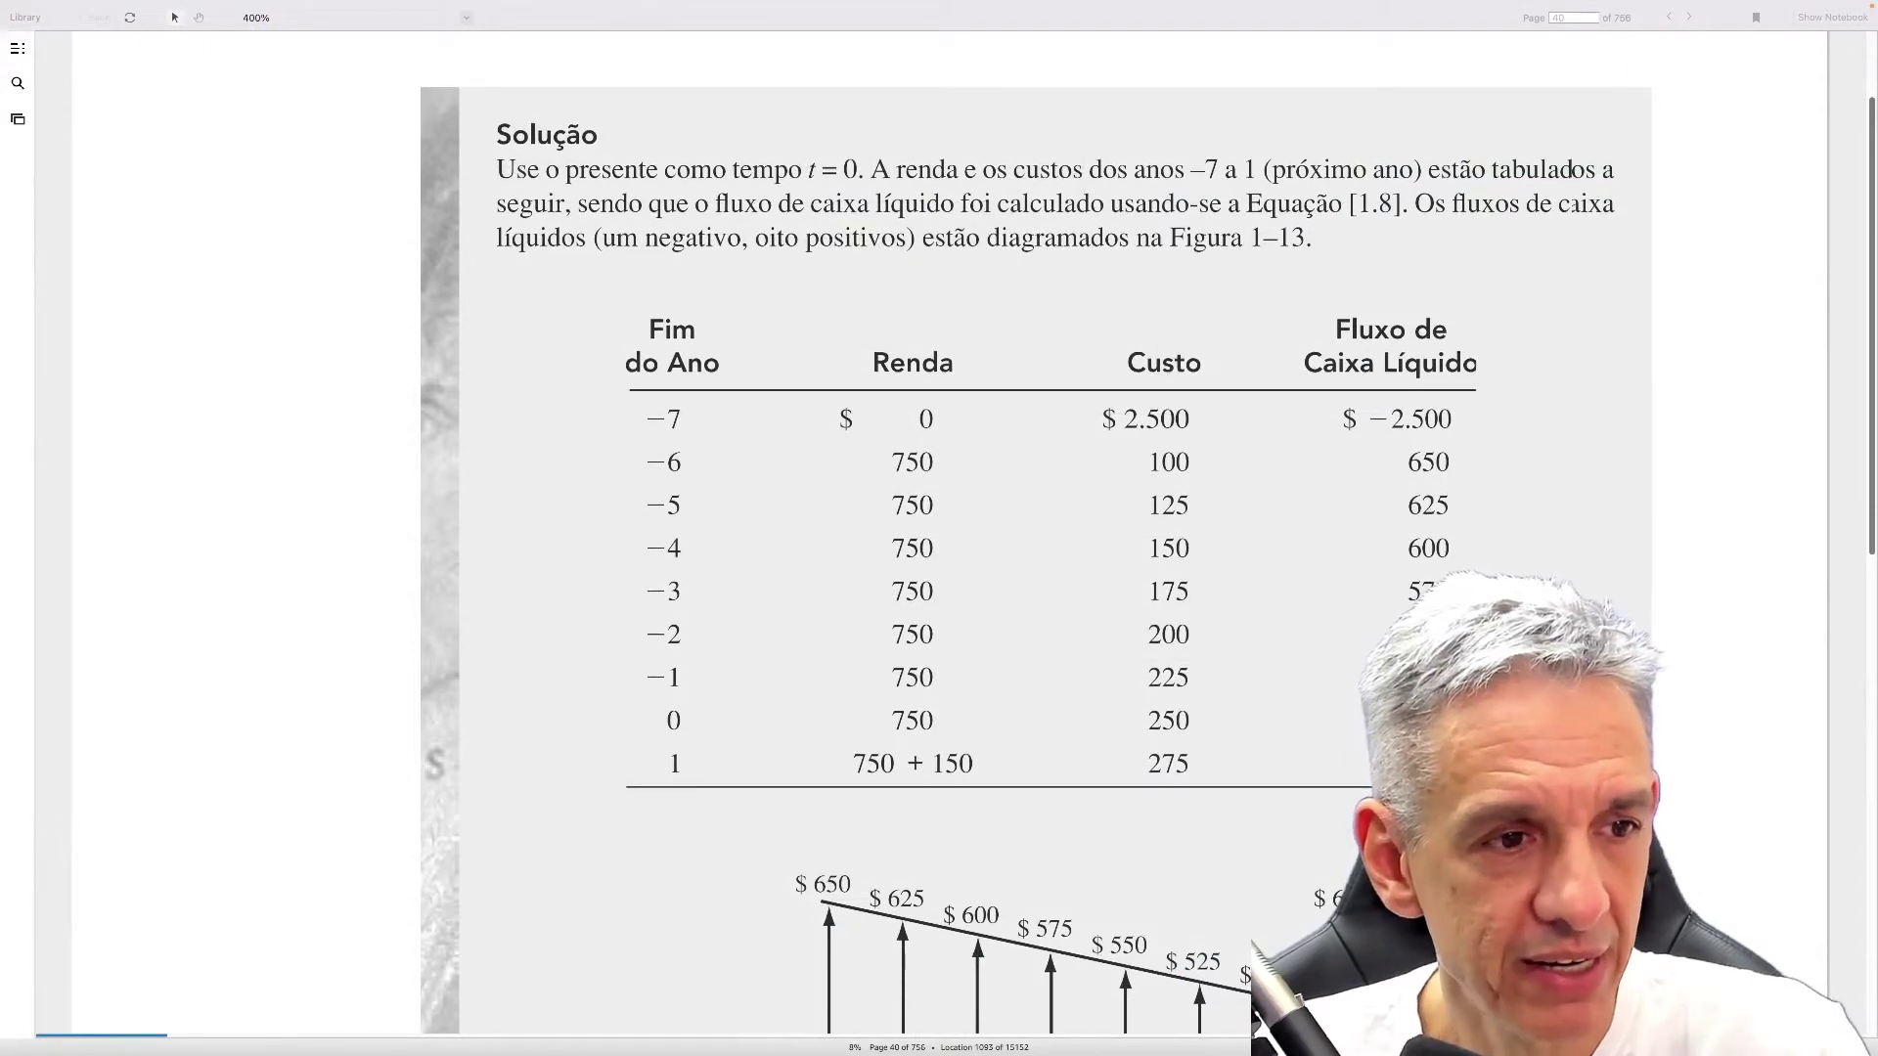
{"action": "scroll", "coordinate": [1707, 868], "scroll_direction": "down", "scroll_amount": 4}
{"action": "scroll", "coordinate": [948, 529], "scroll_direction": "down", "scroll_amount": 1}
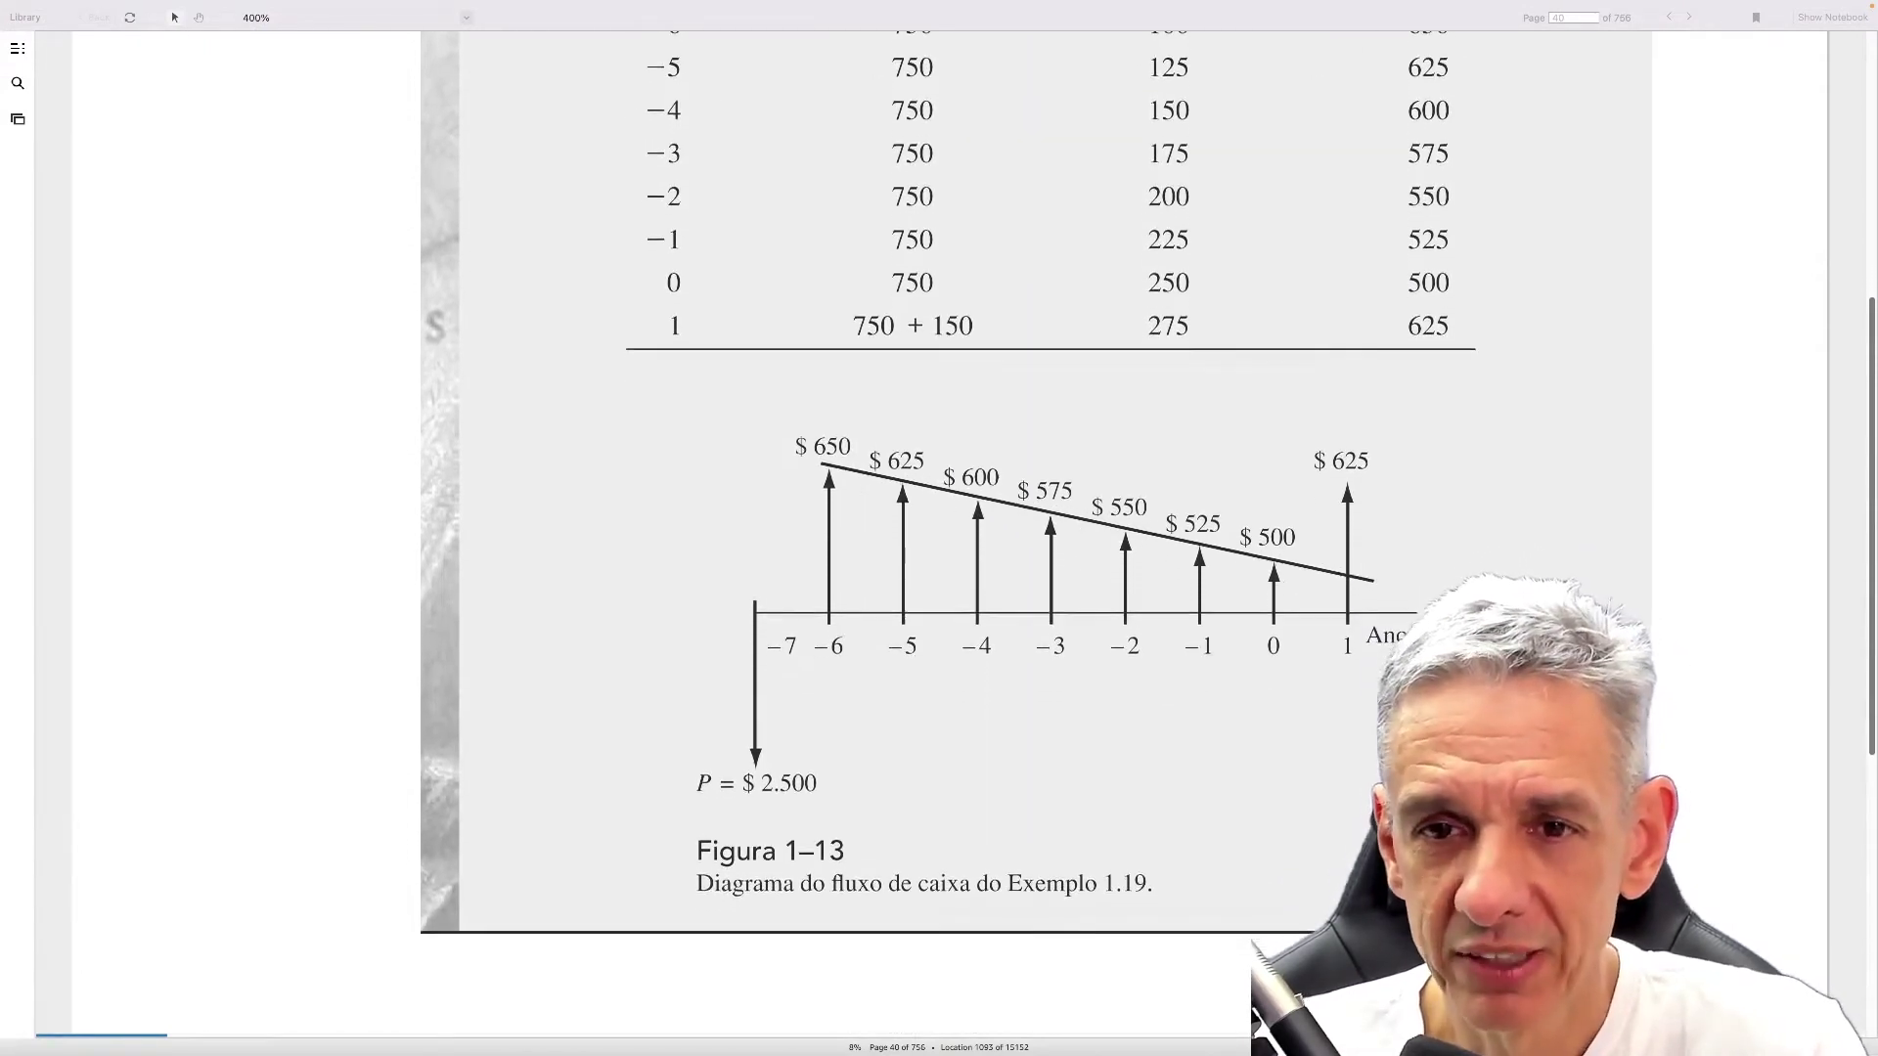
{"action": "scroll", "coordinate": [947, 528], "scroll_direction": "up", "scroll_amount": 3}
{"action": "scroll", "coordinate": [948, 528], "scroll_direction": "down", "scroll_amount": 3}
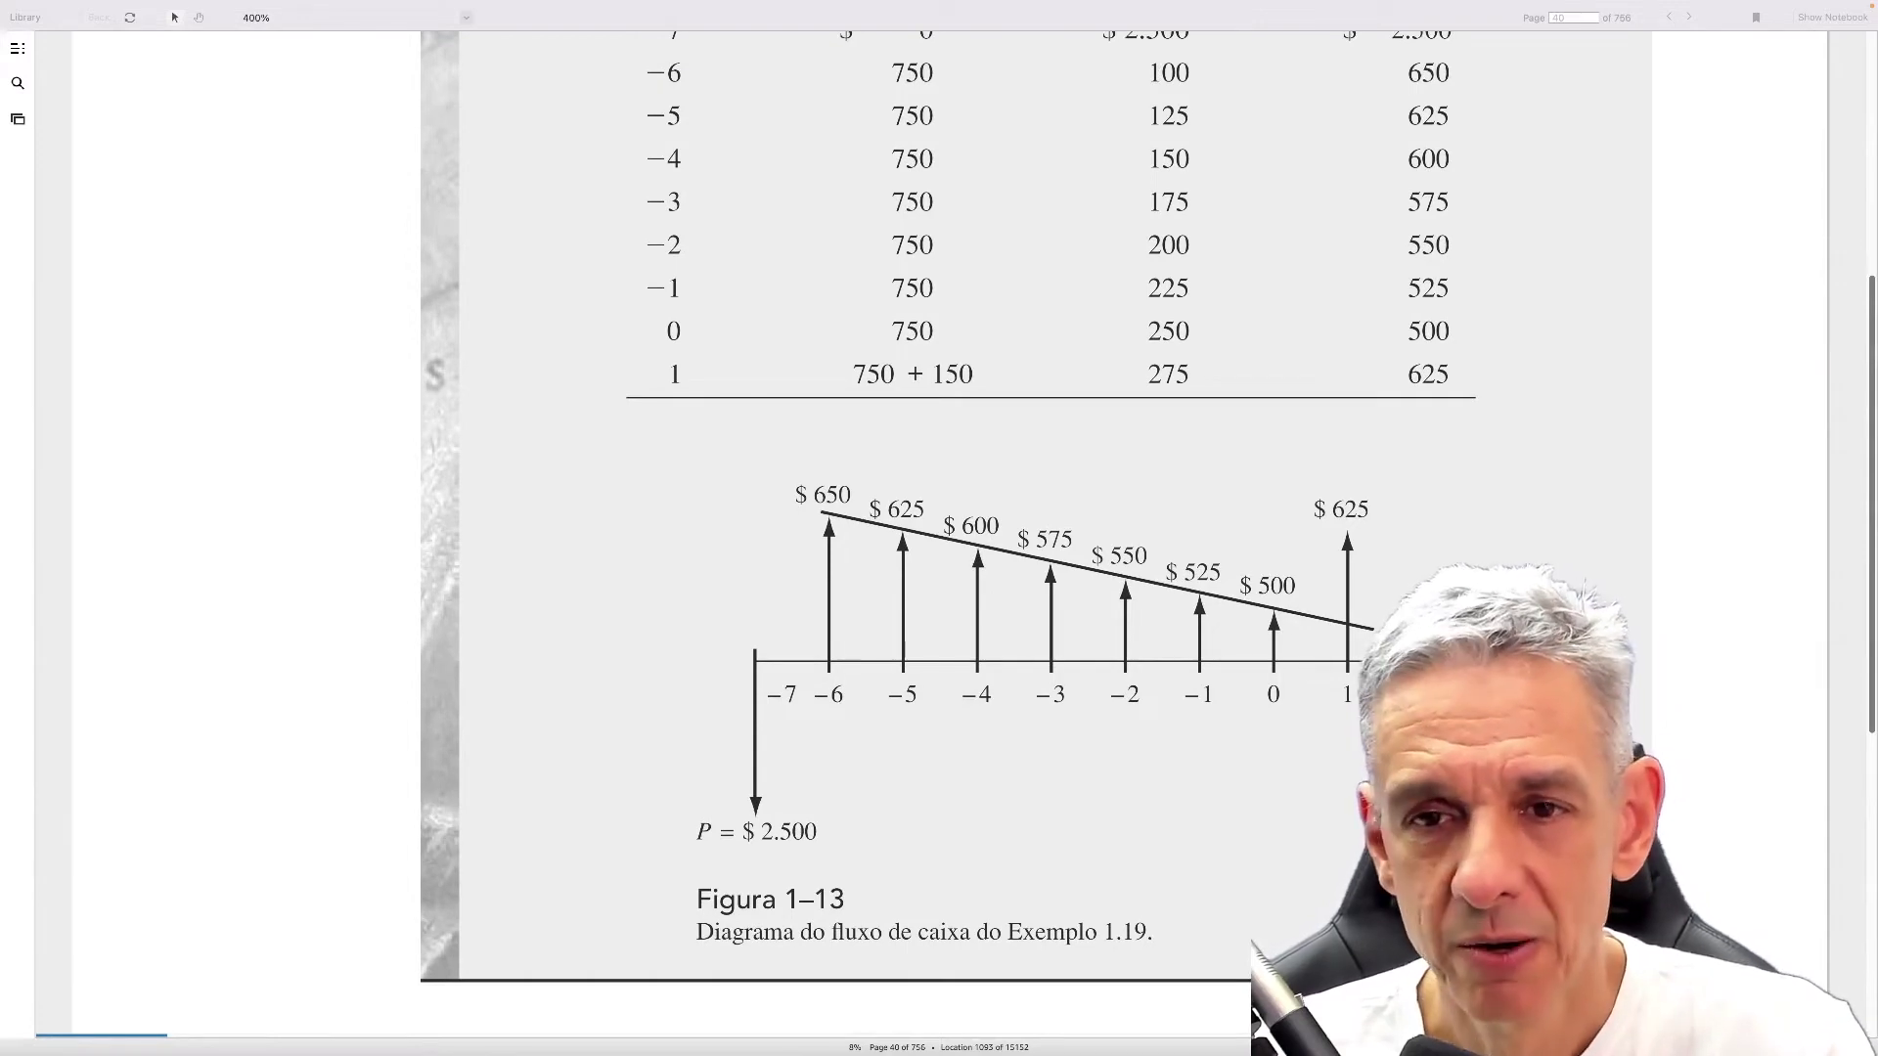
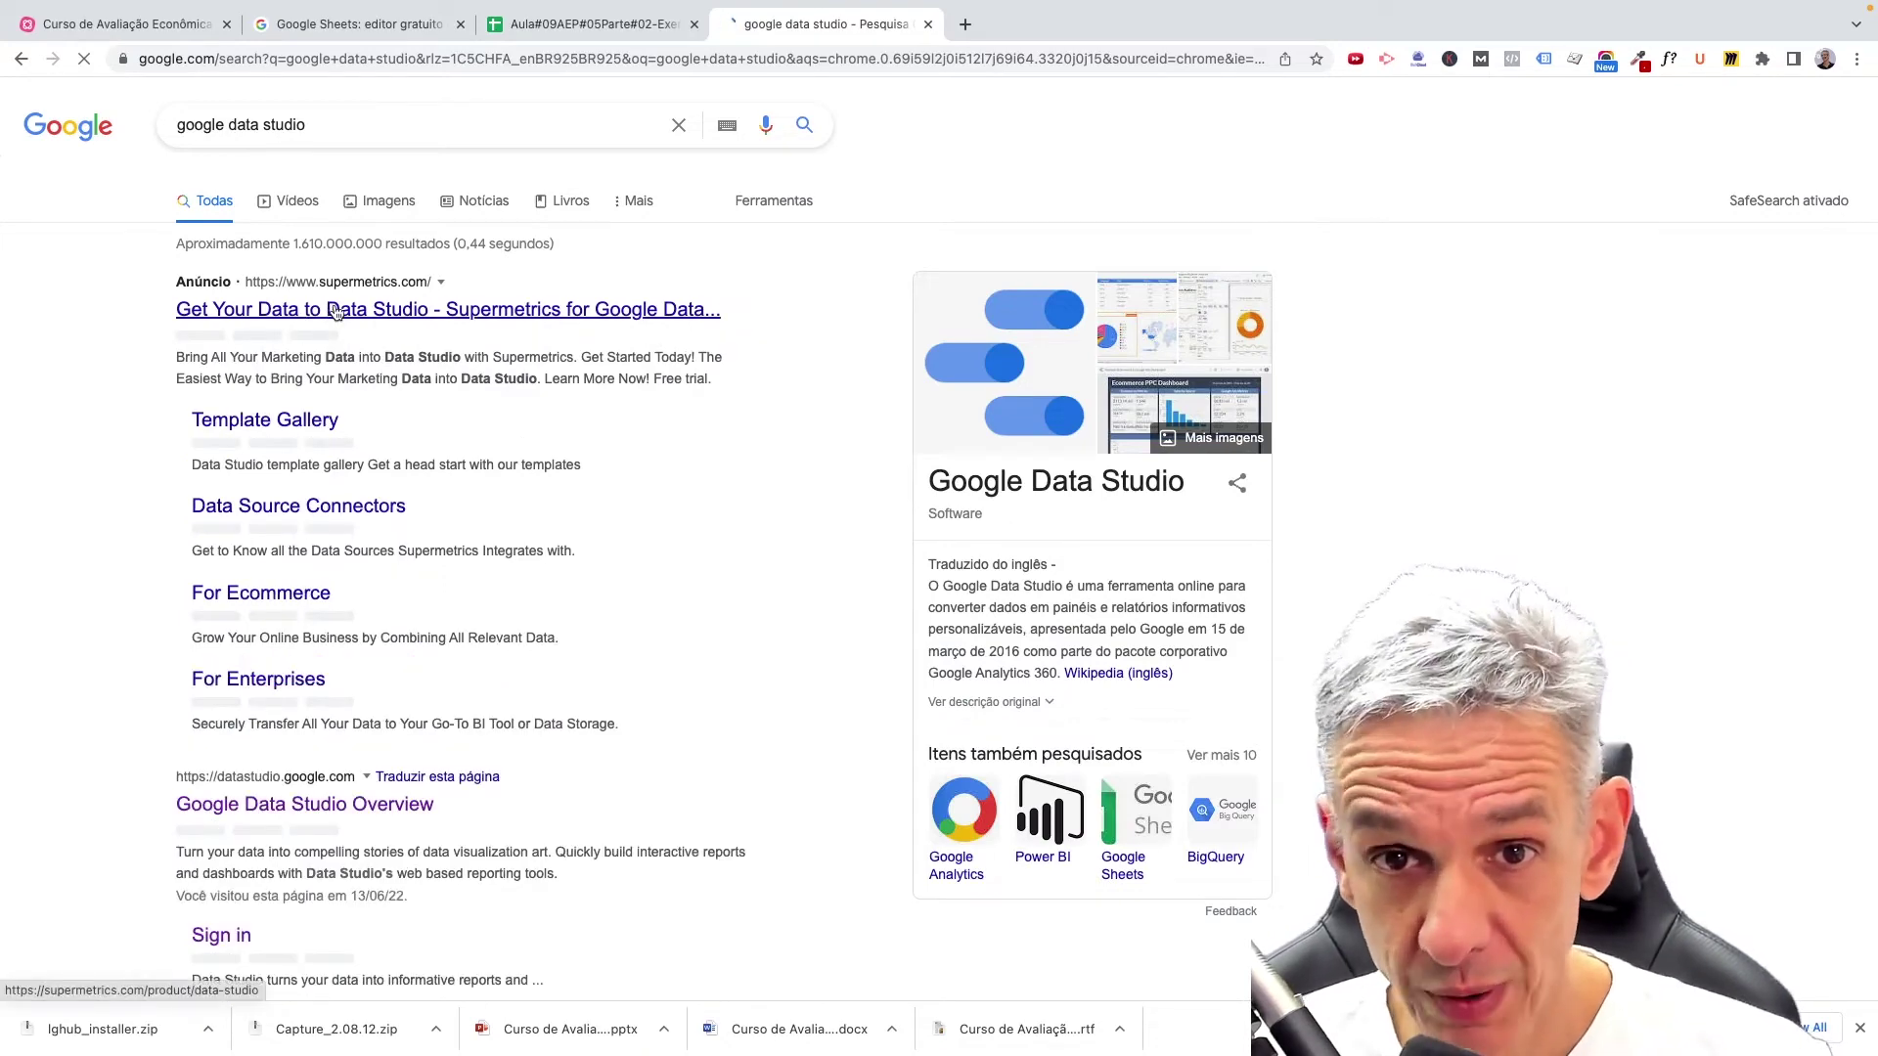
Open the Google Data Studio Overview site from the web search results.
{"action": "scroll", "coordinate": [401, 411], "scroll_direction": "down", "scroll_amount": 3}
{"action": "scroll", "coordinate": [350, 599], "scroll_direction": "down", "scroll_amount": 1}
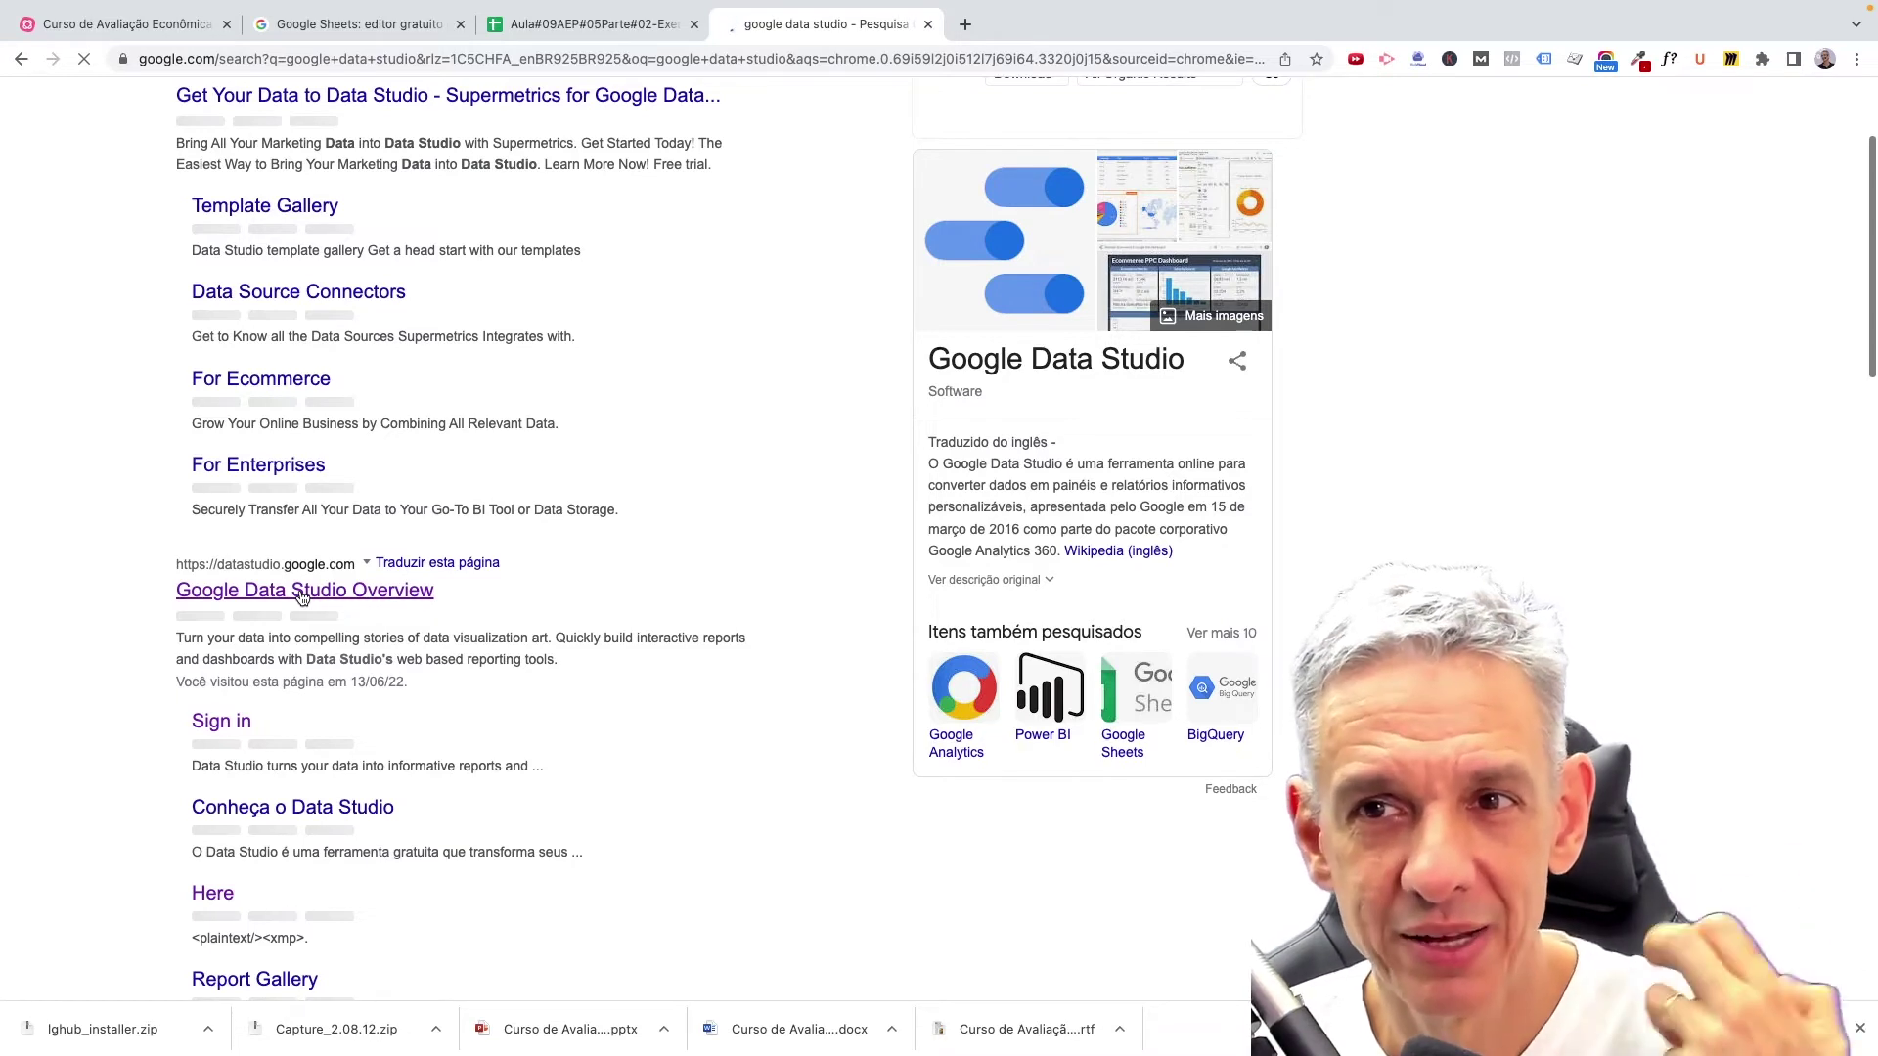
{"action": "left_click", "coordinate": [300, 593]}
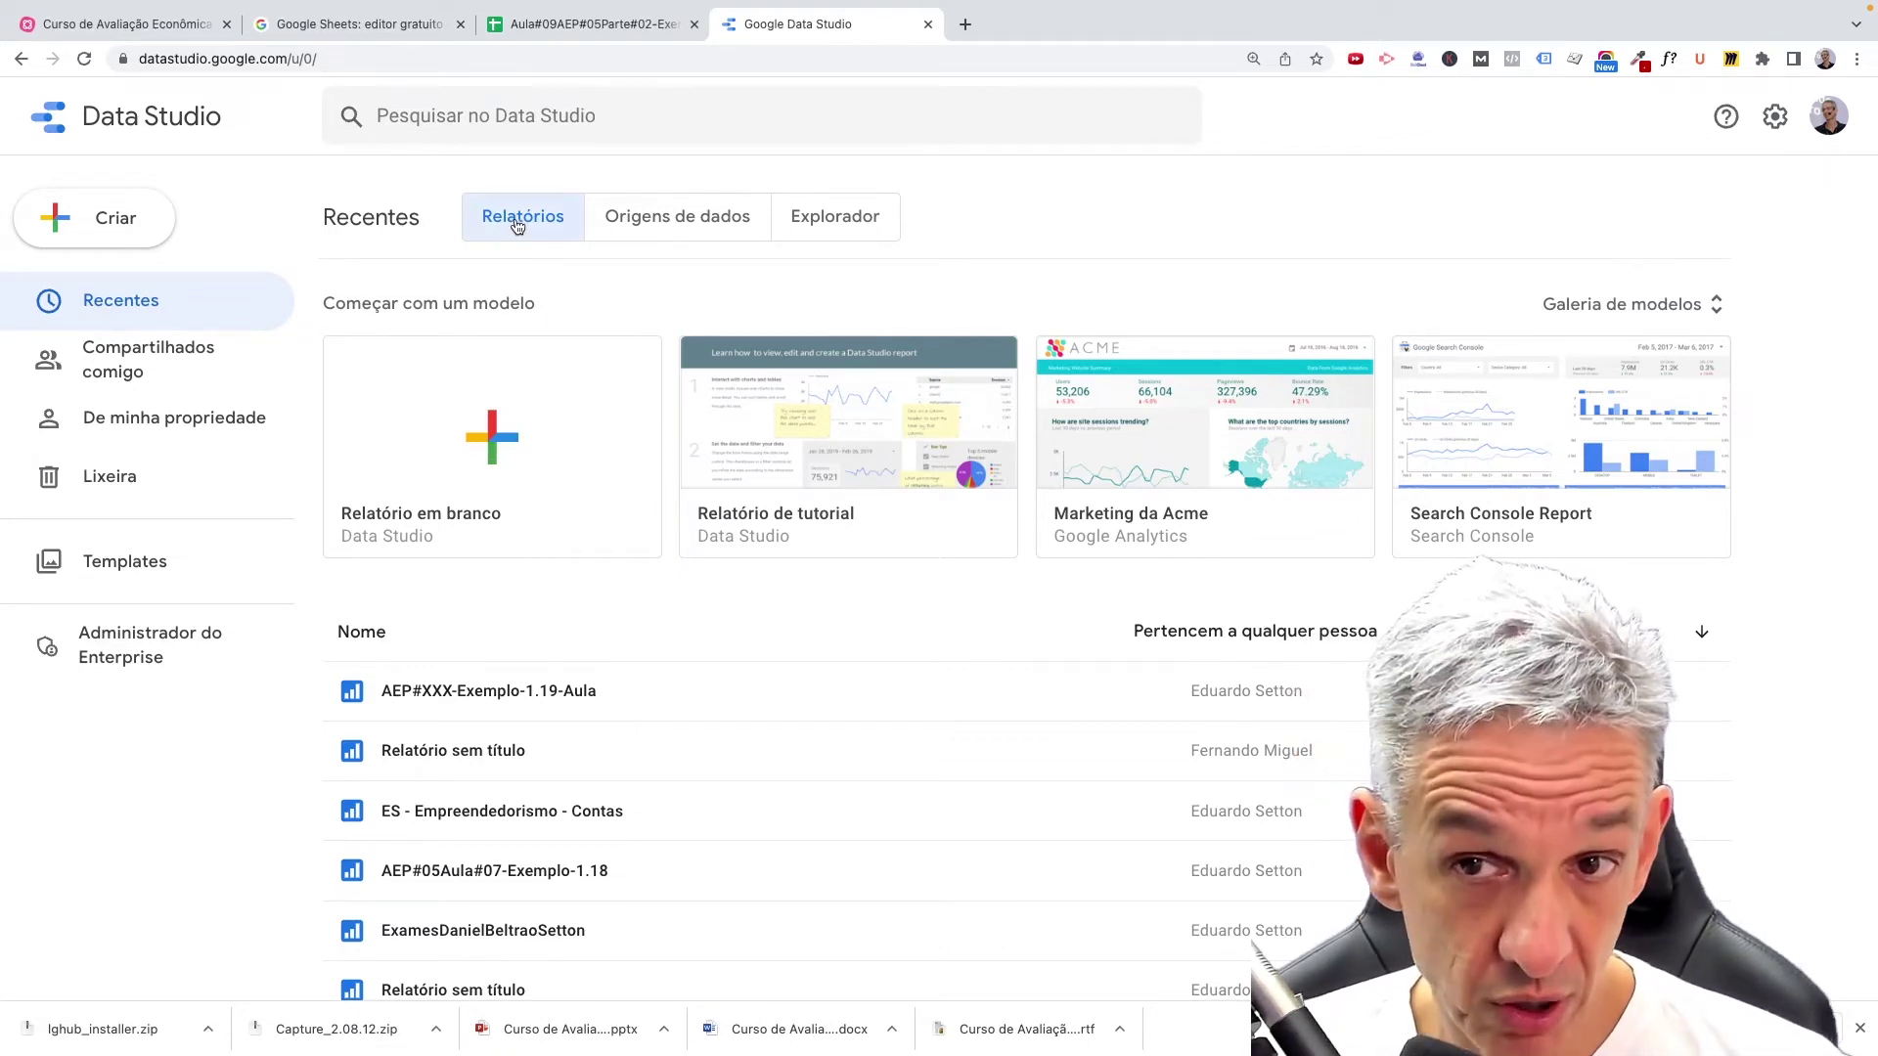
Look through the recent data sources (Origens de dados) in Data Studio.
{"action": "left_click", "coordinate": [662, 224]}
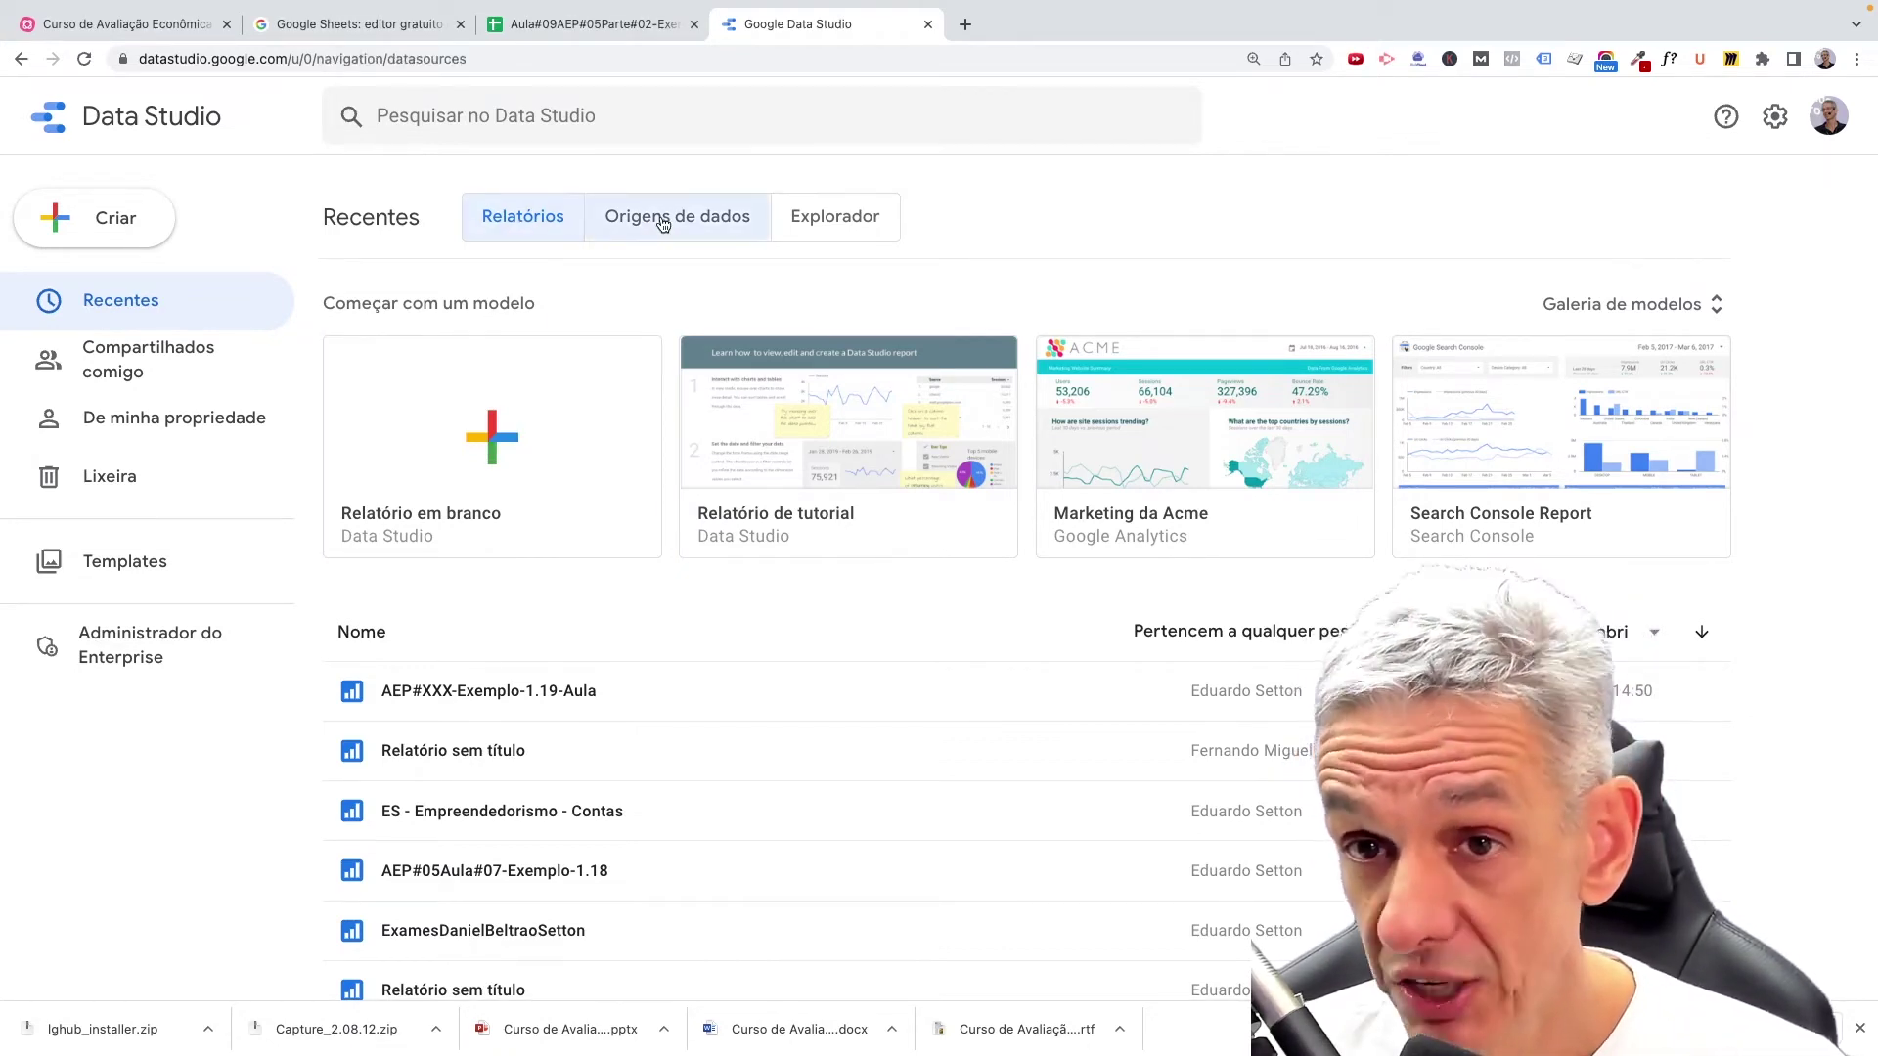
{"action": "scroll", "coordinate": [711, 701], "scroll_direction": "down", "scroll_amount": 10}
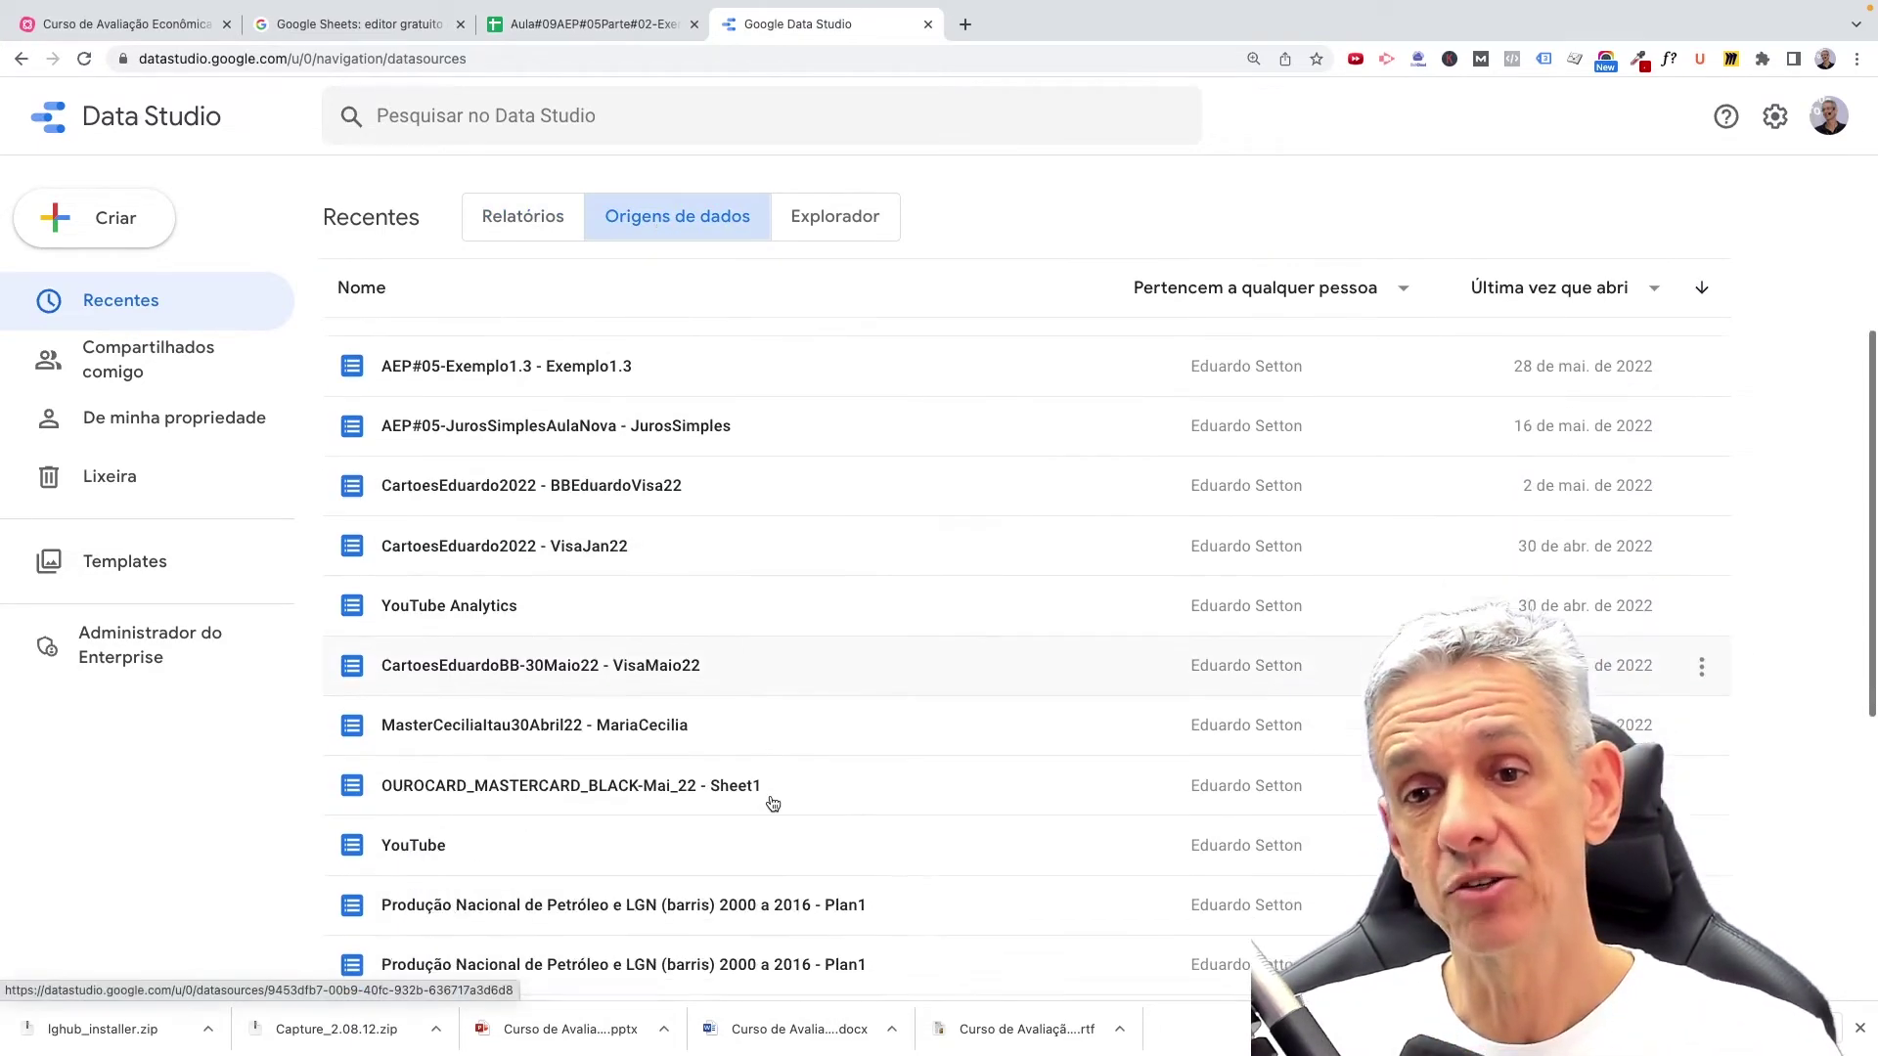
{"action": "scroll", "coordinate": [764, 712], "scroll_direction": "up", "scroll_amount": 10}
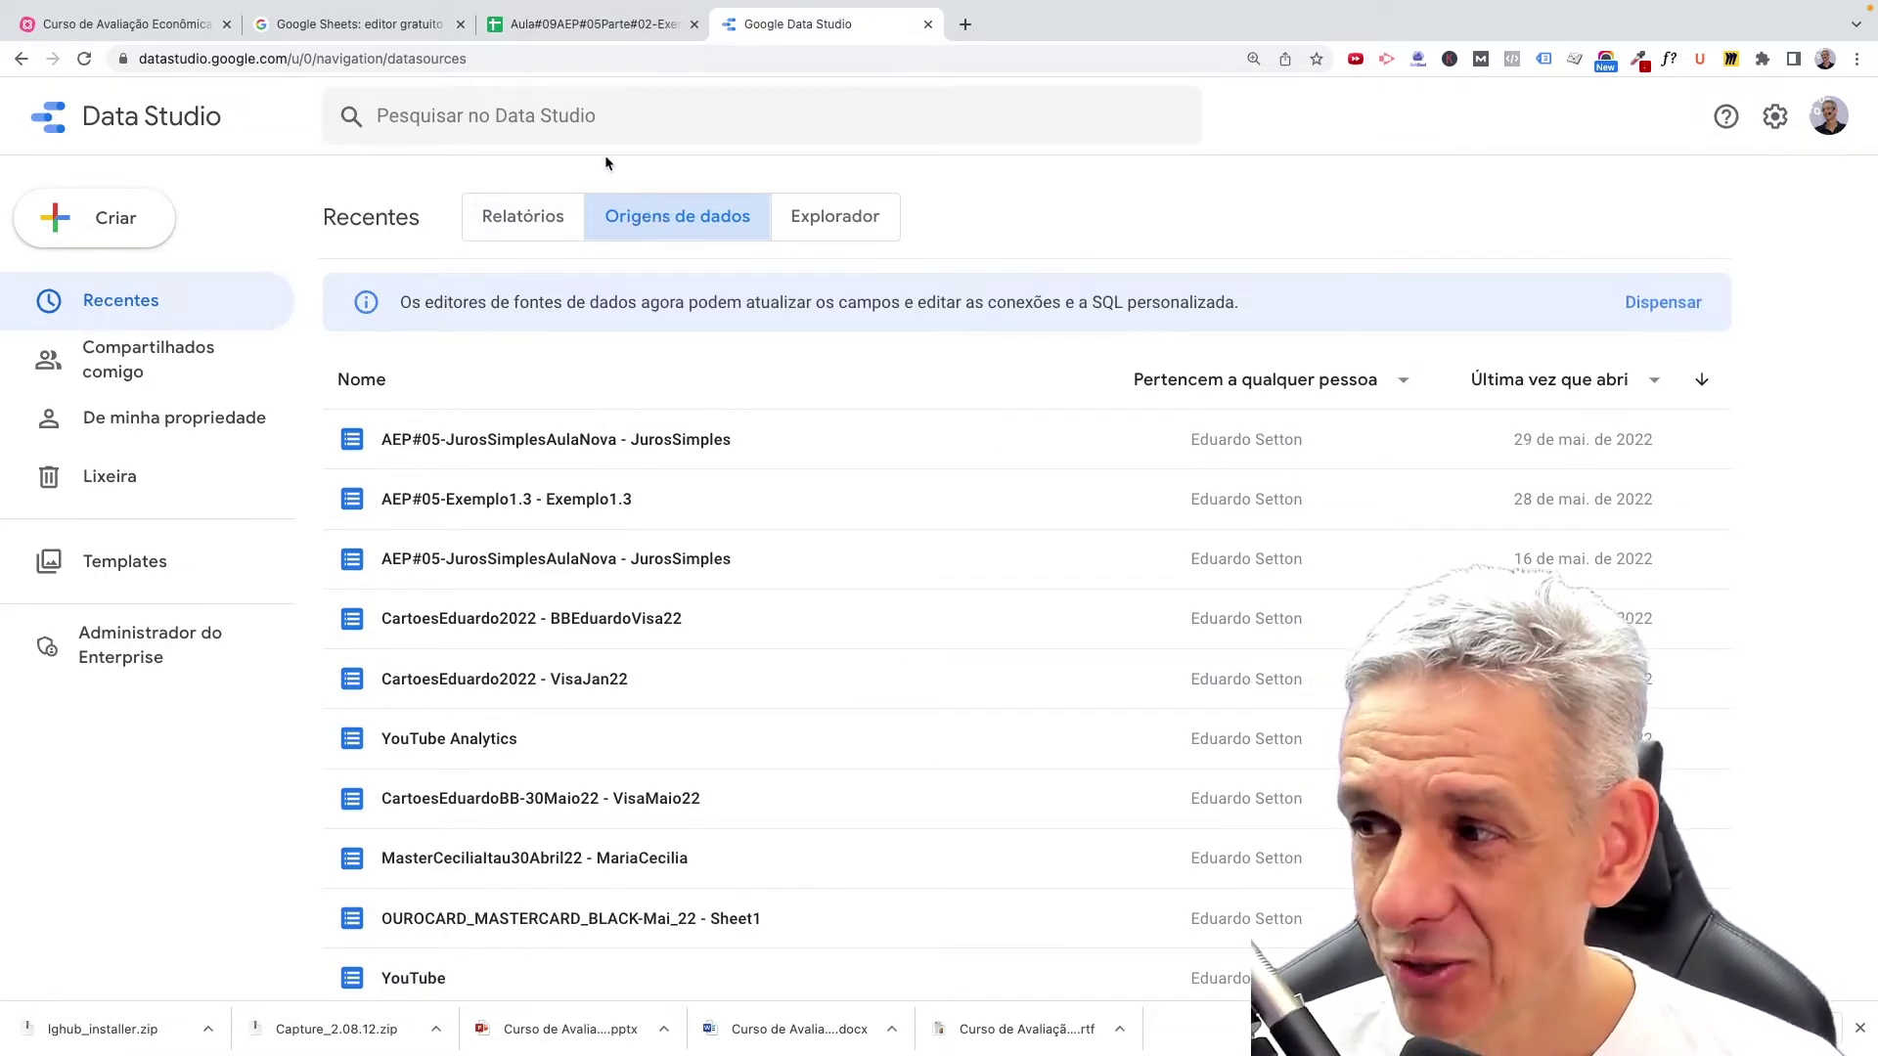
Switch to the Aula#09AEP#05Parte#02-Exemplo1.19 spreadsheet in Google Sheets and mark it with a star.
{"action": "left_click", "coordinate": [598, 26]}
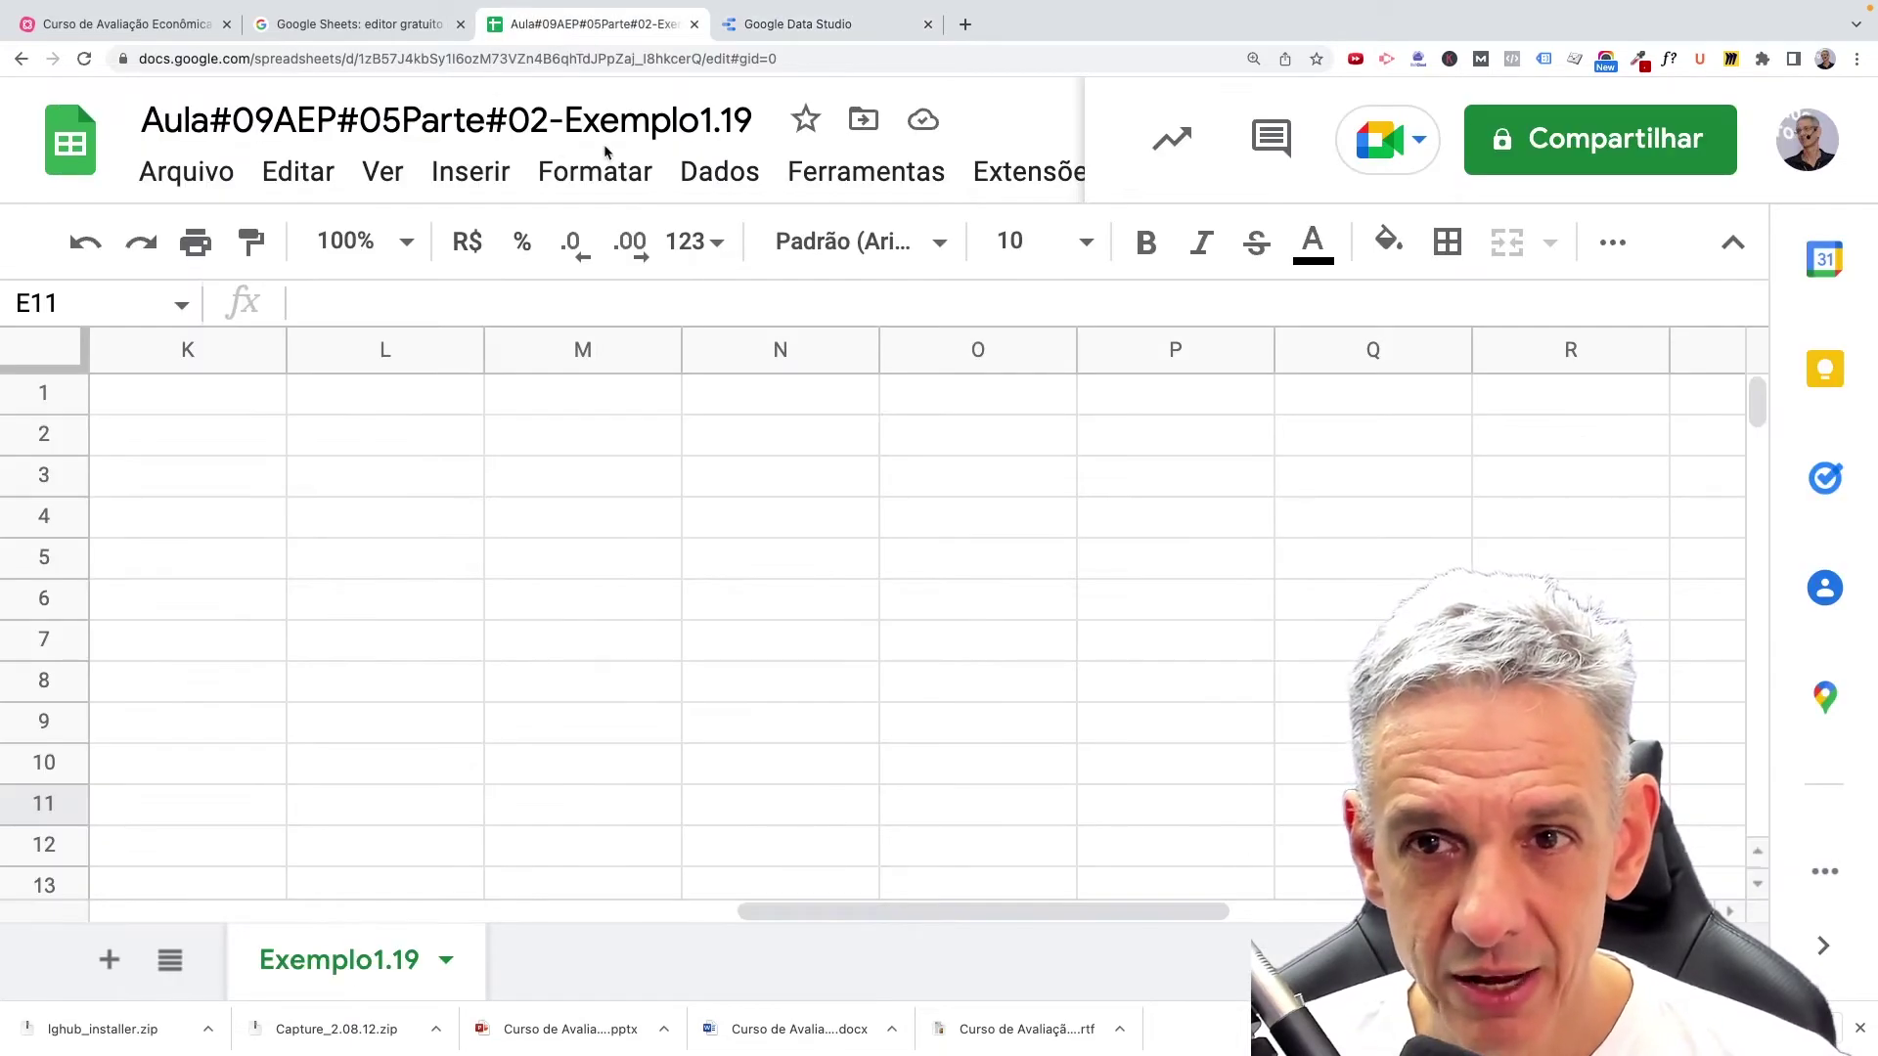
{"action": "left_click", "coordinate": [806, 120]}
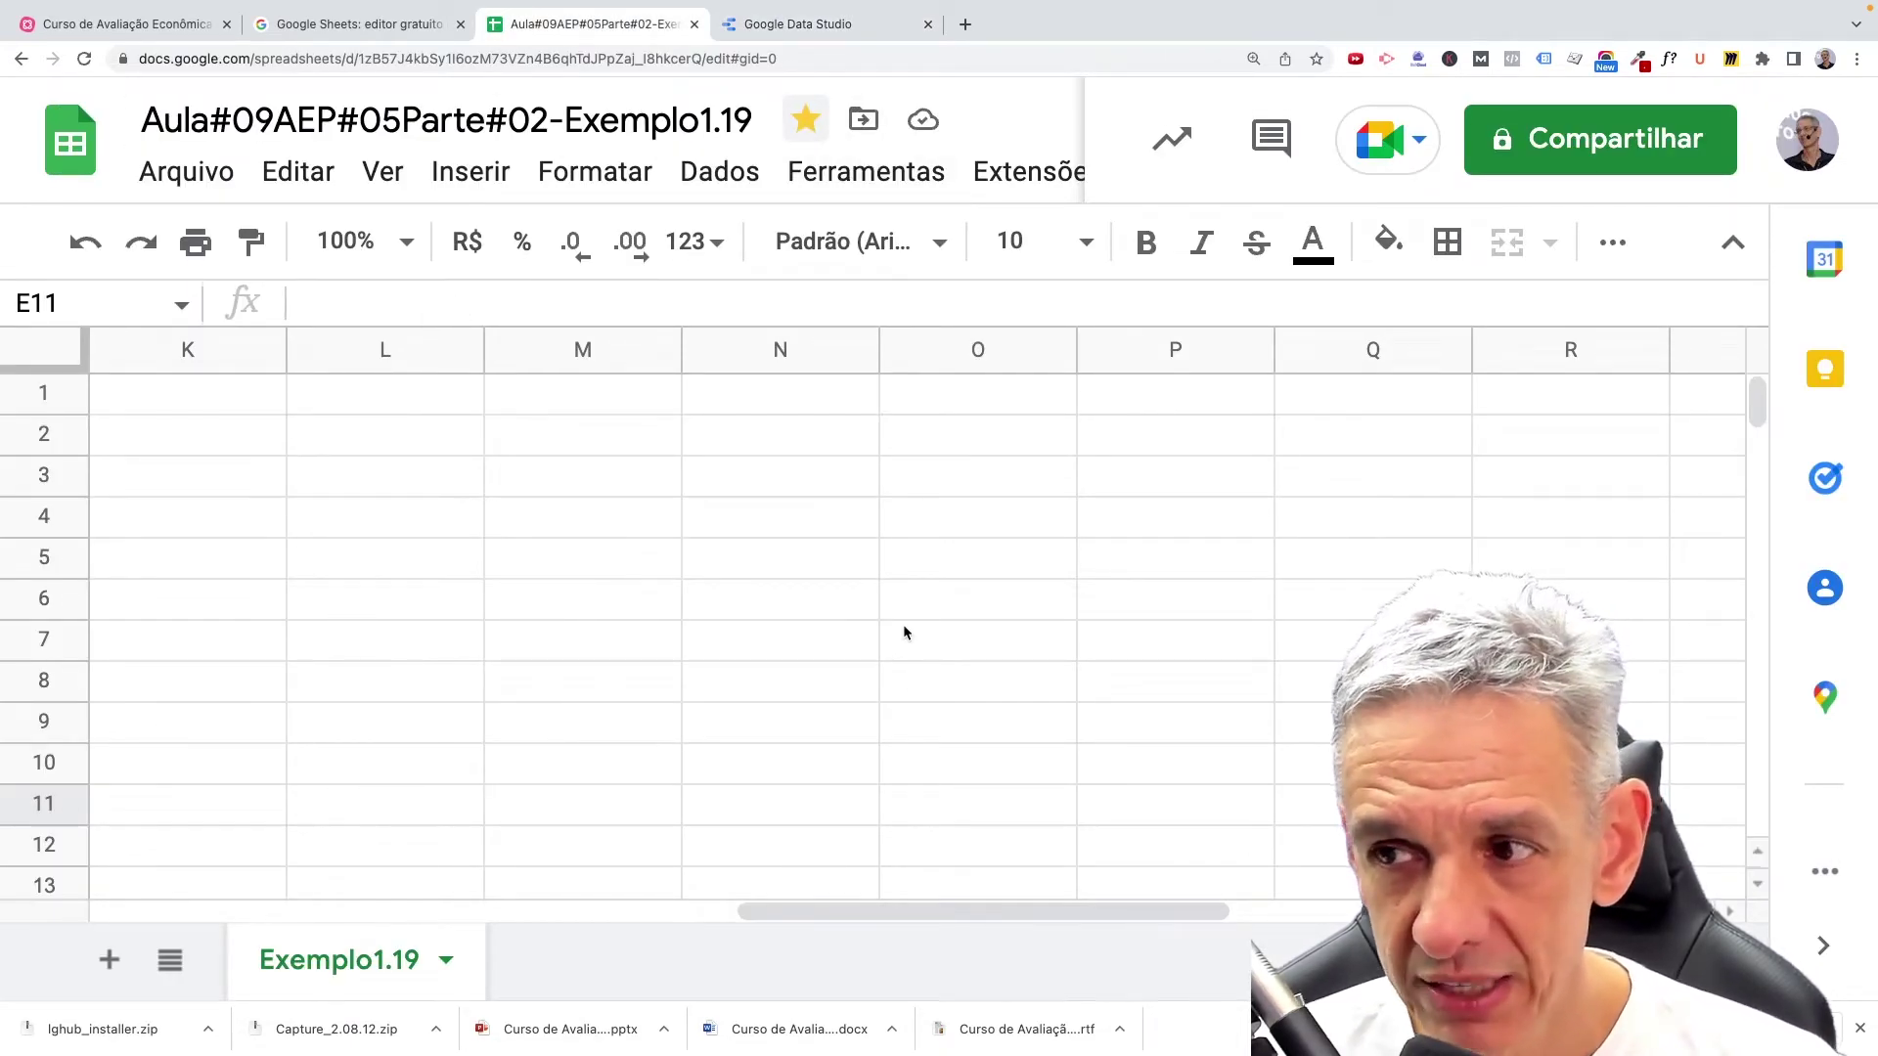
{"action": "scroll", "coordinate": [931, 572], "scroll_direction": "down", "scroll_amount": 3}
{"action": "scroll", "coordinate": [929, 567], "scroll_direction": "up", "scroll_amount": 3}
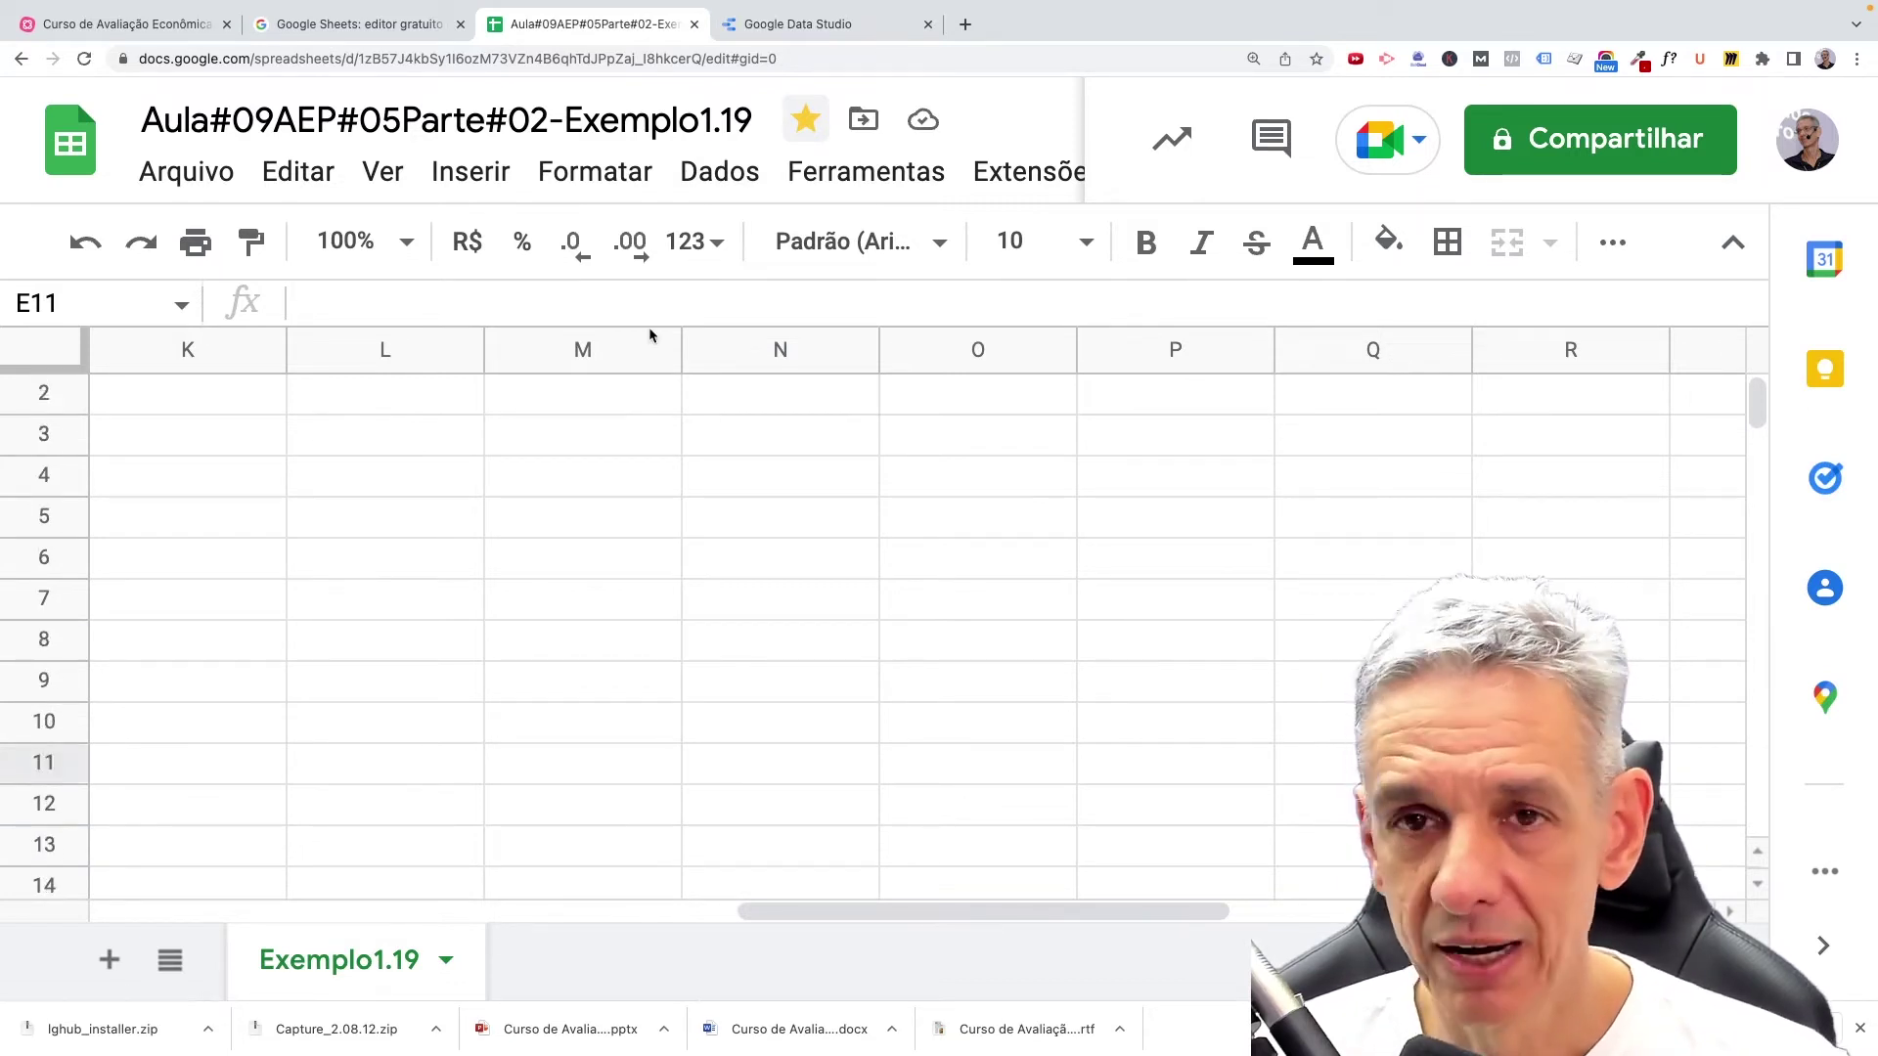
Switch back to Data Studio and create a blank report (Relatório em branco) from the reports list.
{"action": "left_click", "coordinate": [793, 30]}
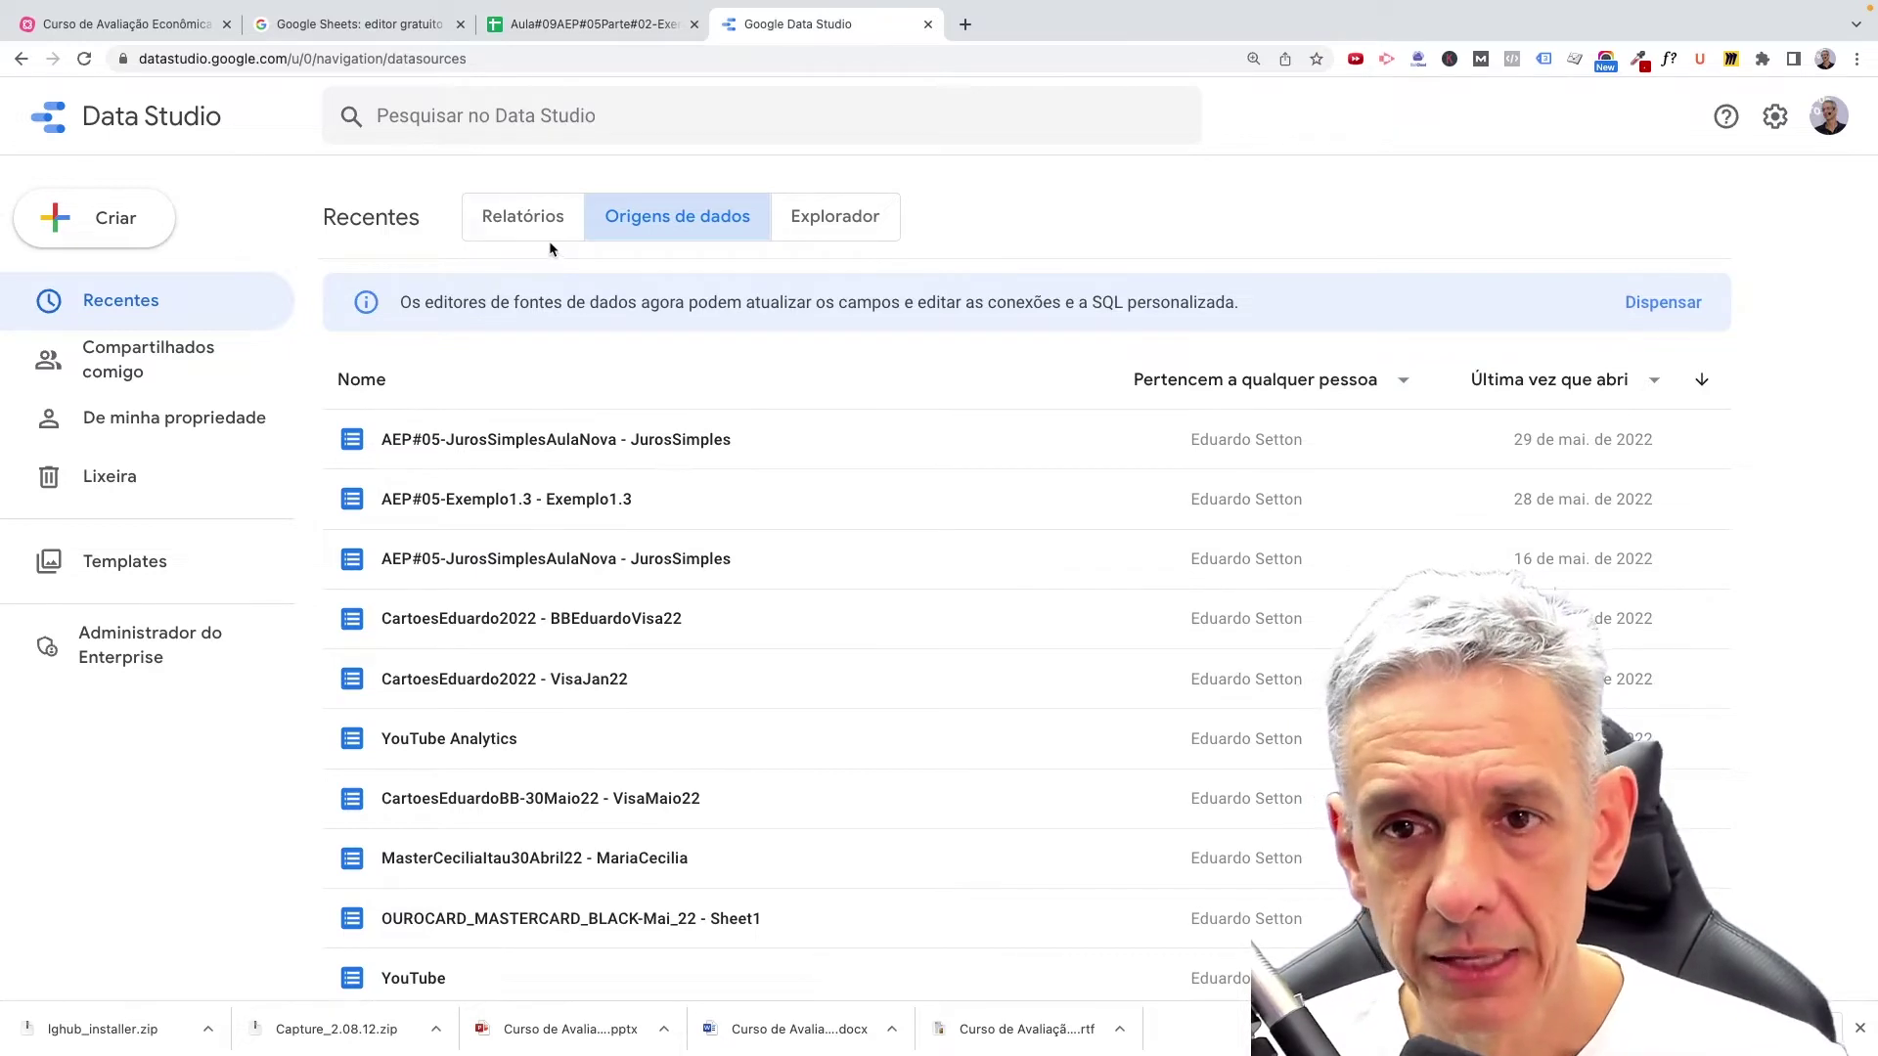
{"action": "left_click", "coordinate": [523, 225]}
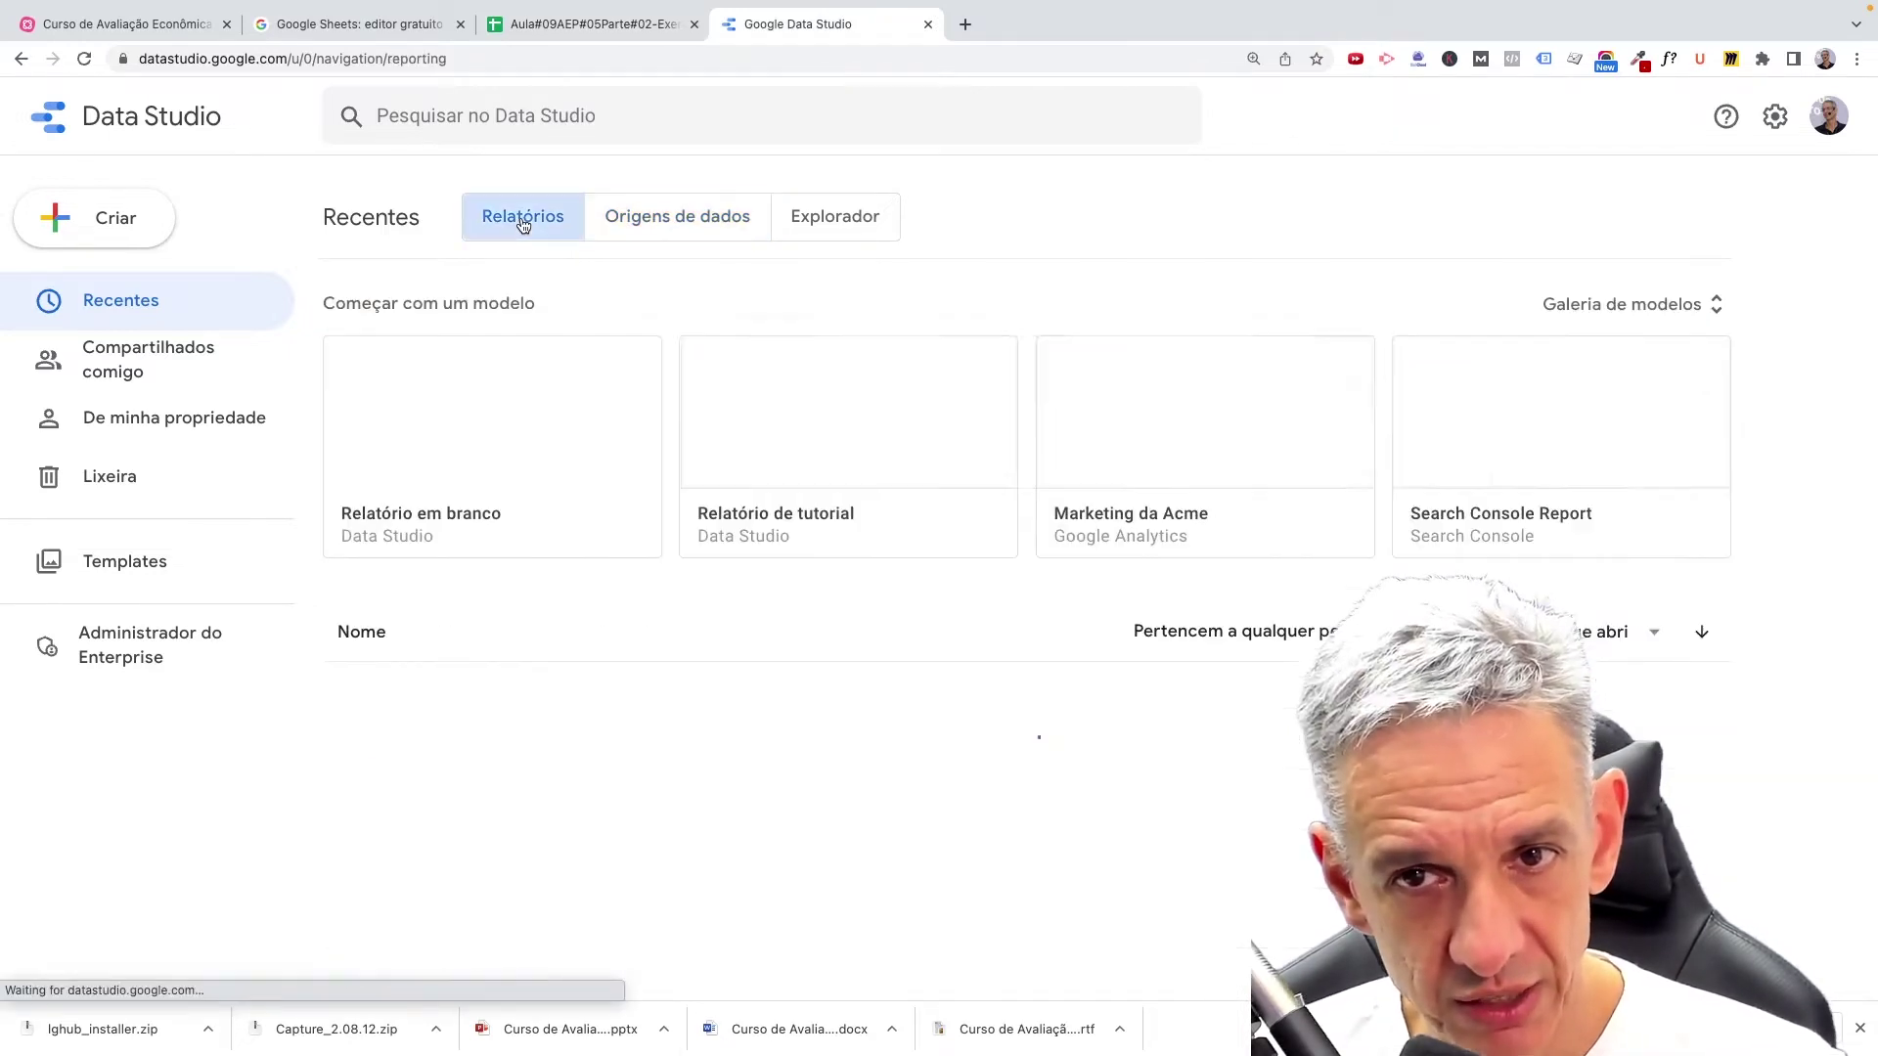
{"action": "left_click", "coordinate": [495, 442]}
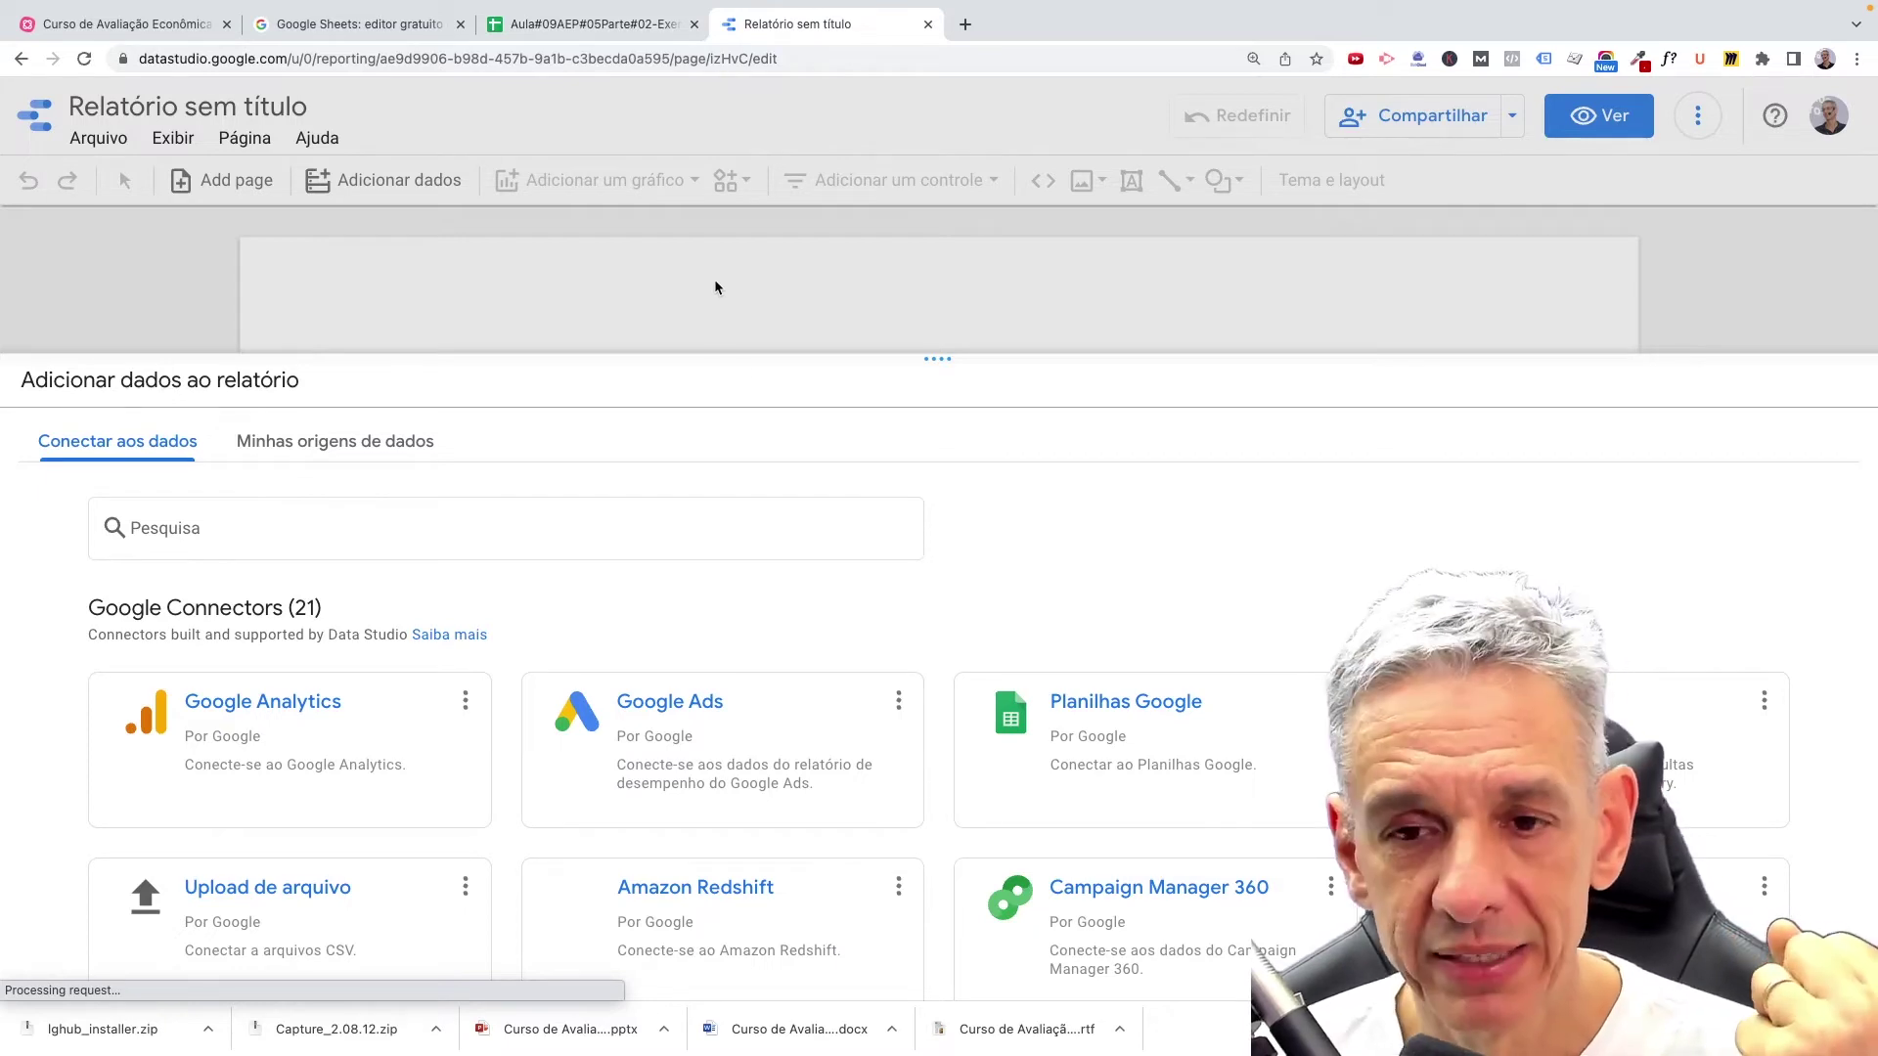
Examine the Google and partner connectors available for adding data to the report.
{"action": "scroll", "coordinate": [947, 636], "scroll_direction": "down", "scroll_amount": 3}
{"action": "scroll", "coordinate": [947, 636], "scroll_direction": "up", "scroll_amount": 3}
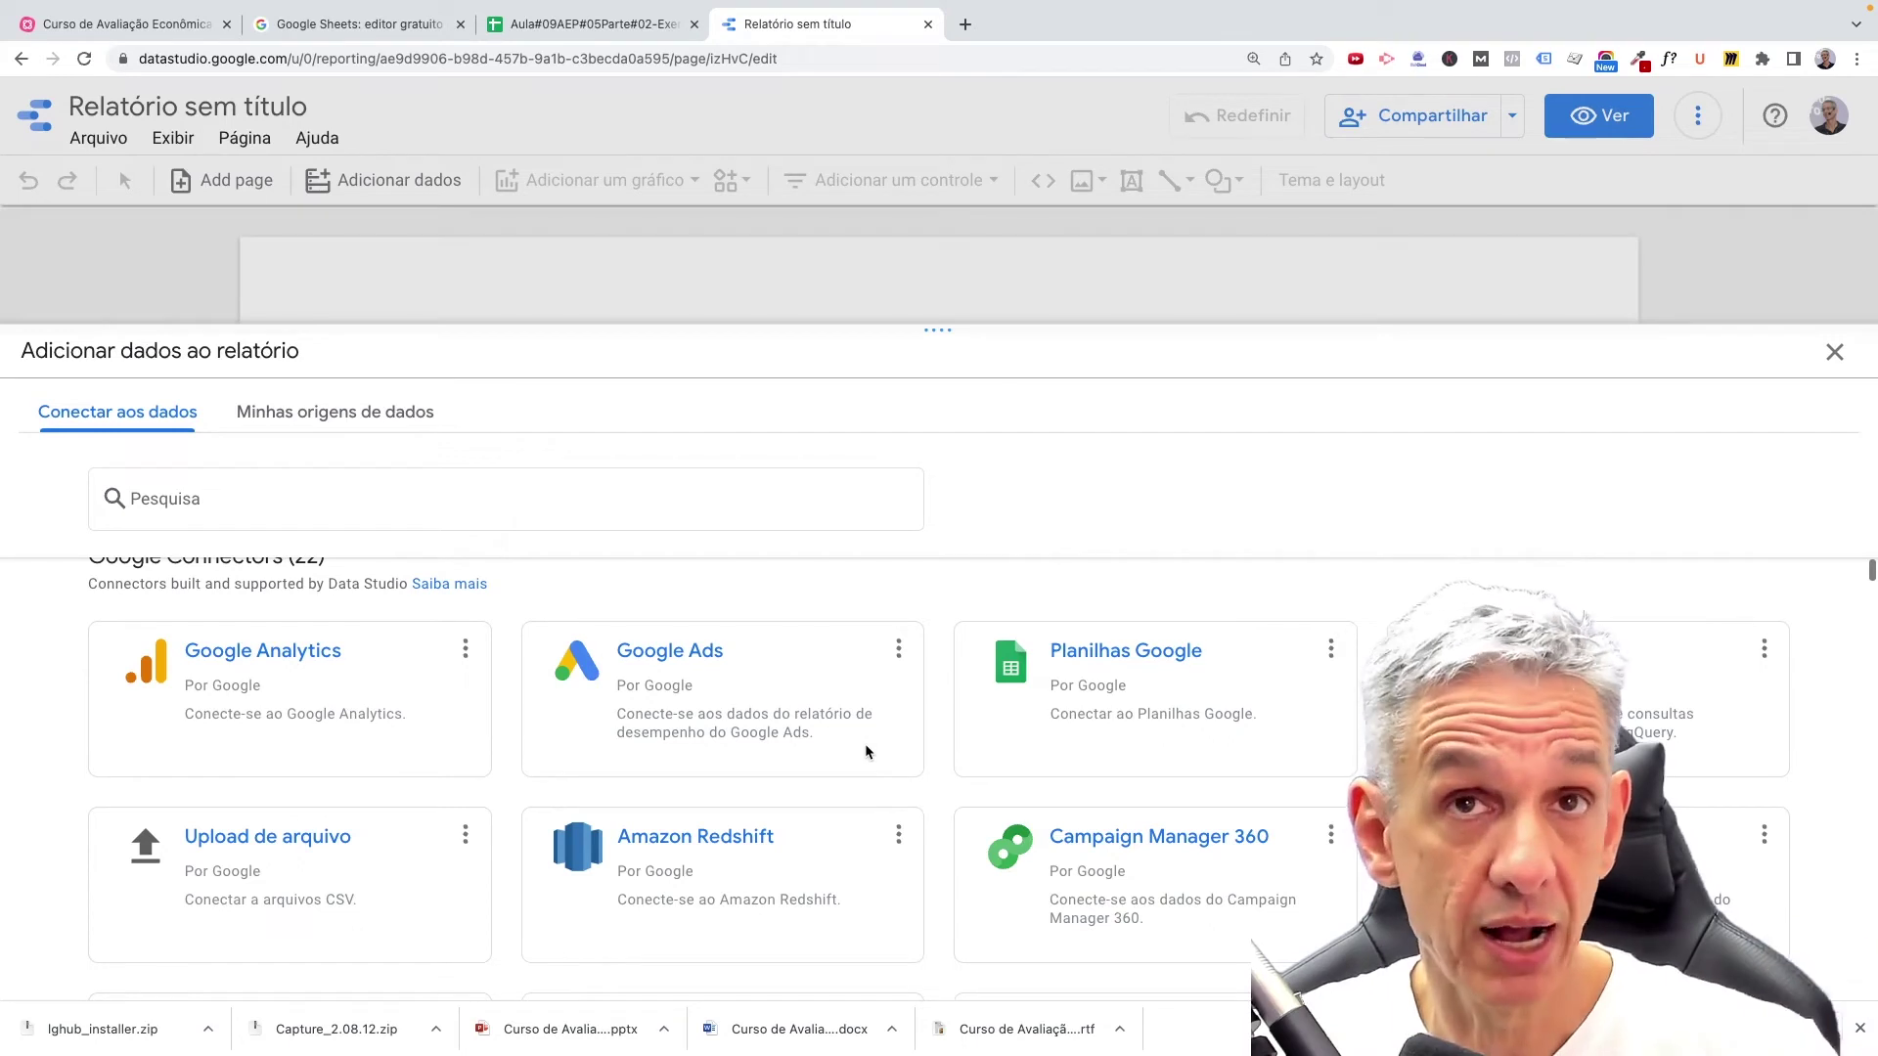
{"action": "scroll", "coordinate": [867, 750], "scroll_direction": "down", "scroll_amount": 2}
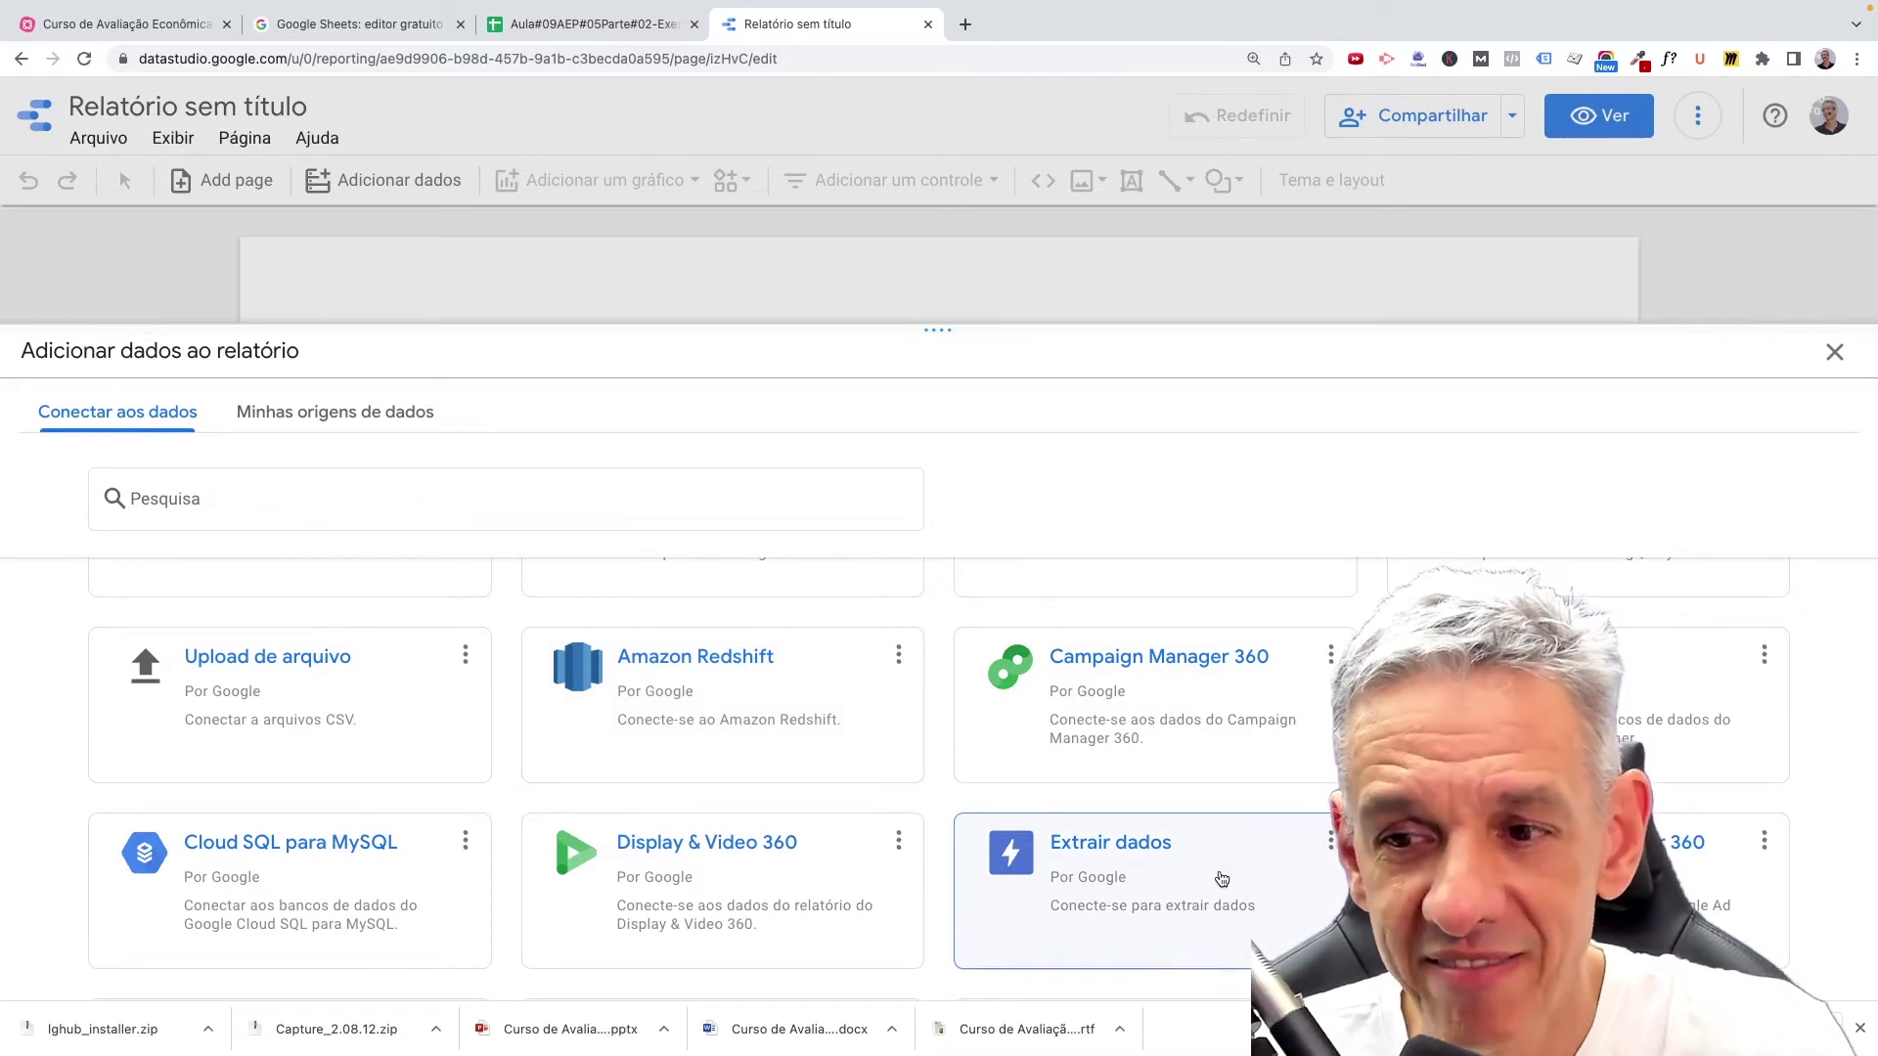
{"action": "scroll", "coordinate": [1219, 880], "scroll_direction": "down", "scroll_amount": 3}
{"action": "scroll", "coordinate": [1565, 763], "scroll_direction": "down", "scroll_amount": 7}
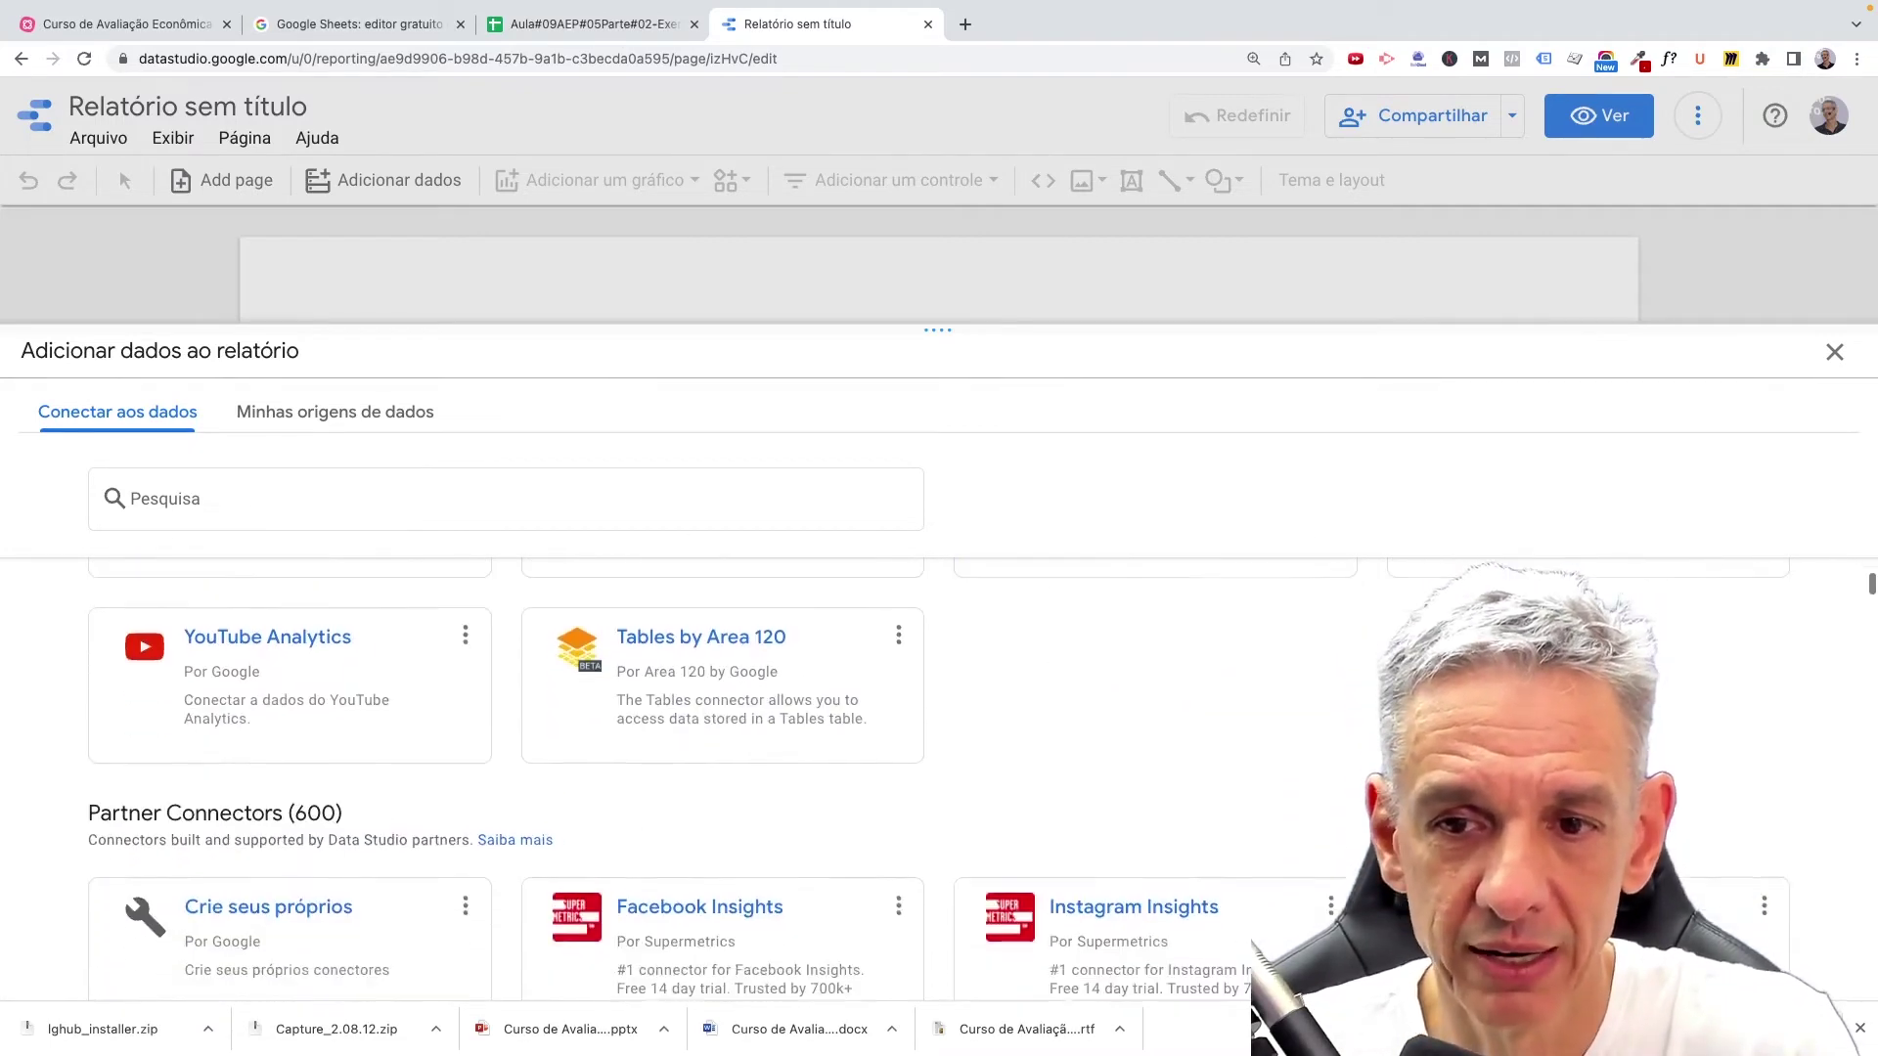
{"action": "scroll", "coordinate": [939, 783], "scroll_direction": "up", "scroll_amount": 8}
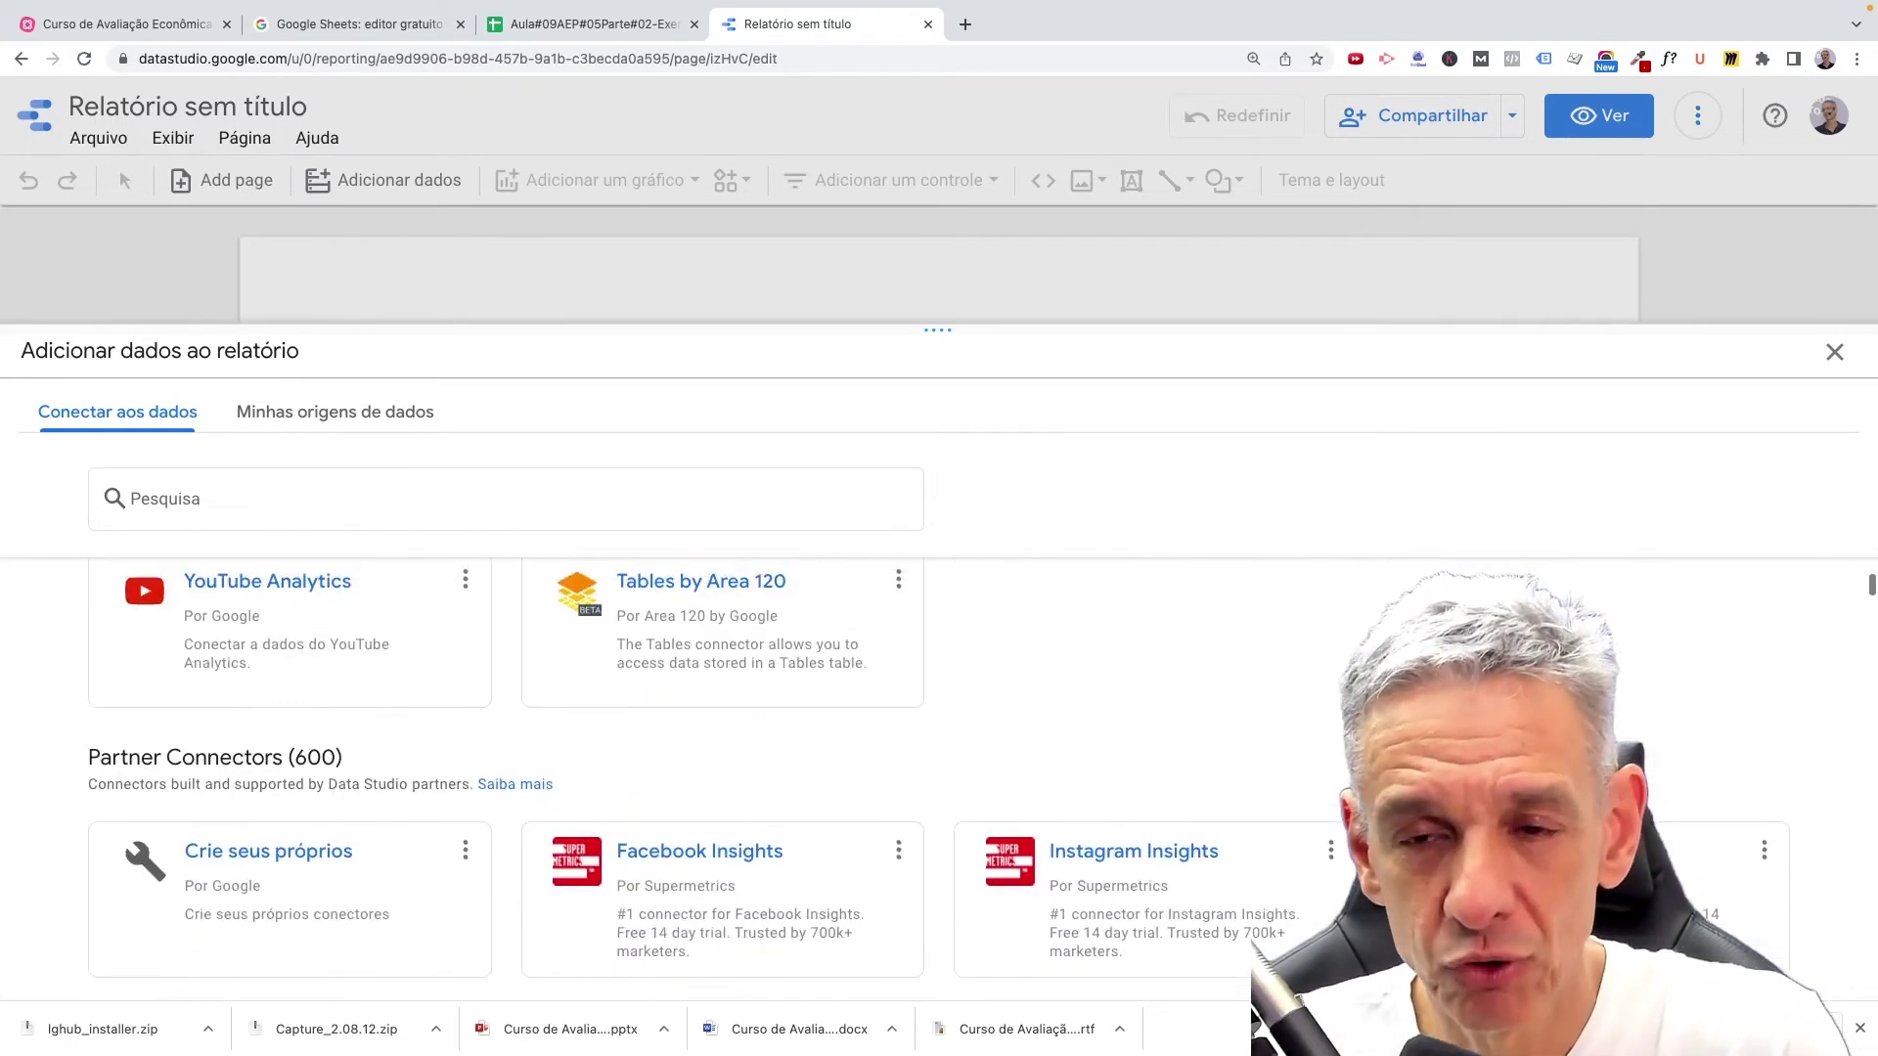
{"action": "scroll", "coordinate": [939, 782], "scroll_direction": "up", "scroll_amount": 5}
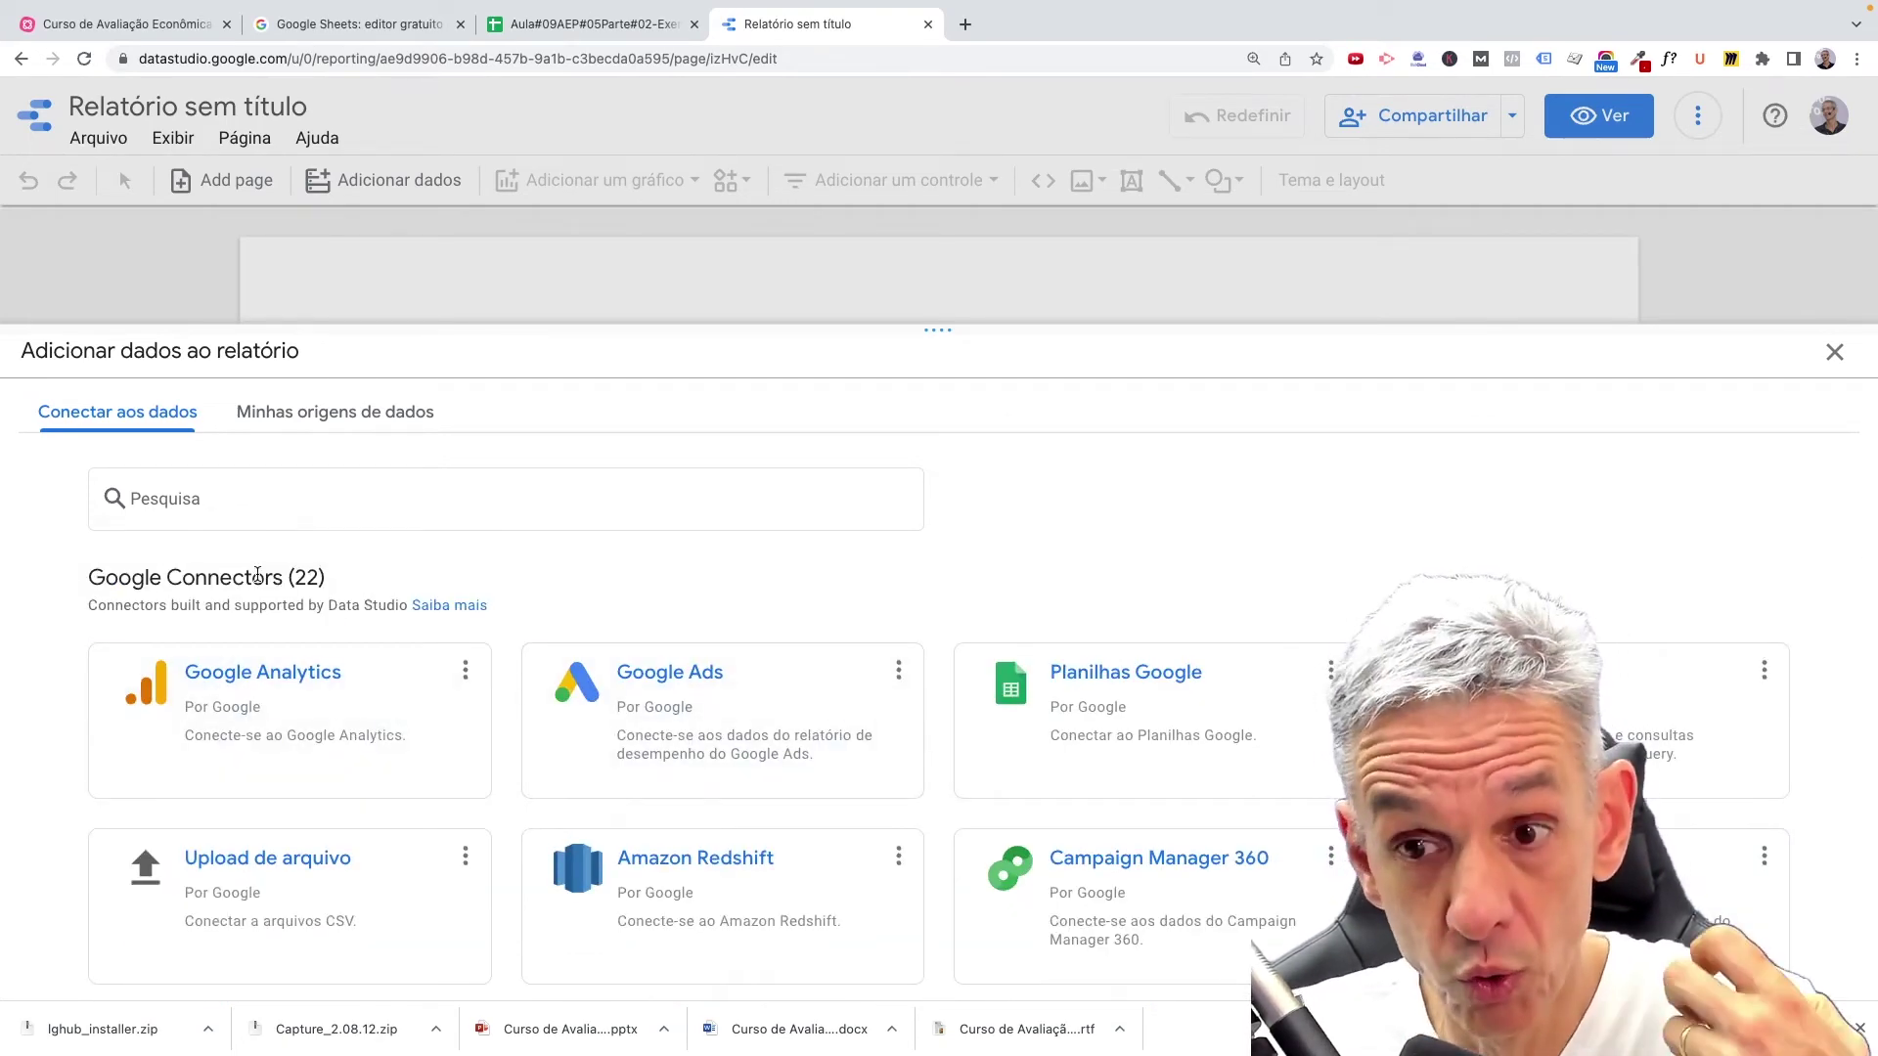
{"action": "scroll", "coordinate": [685, 773], "scroll_direction": "down", "scroll_amount": 3}
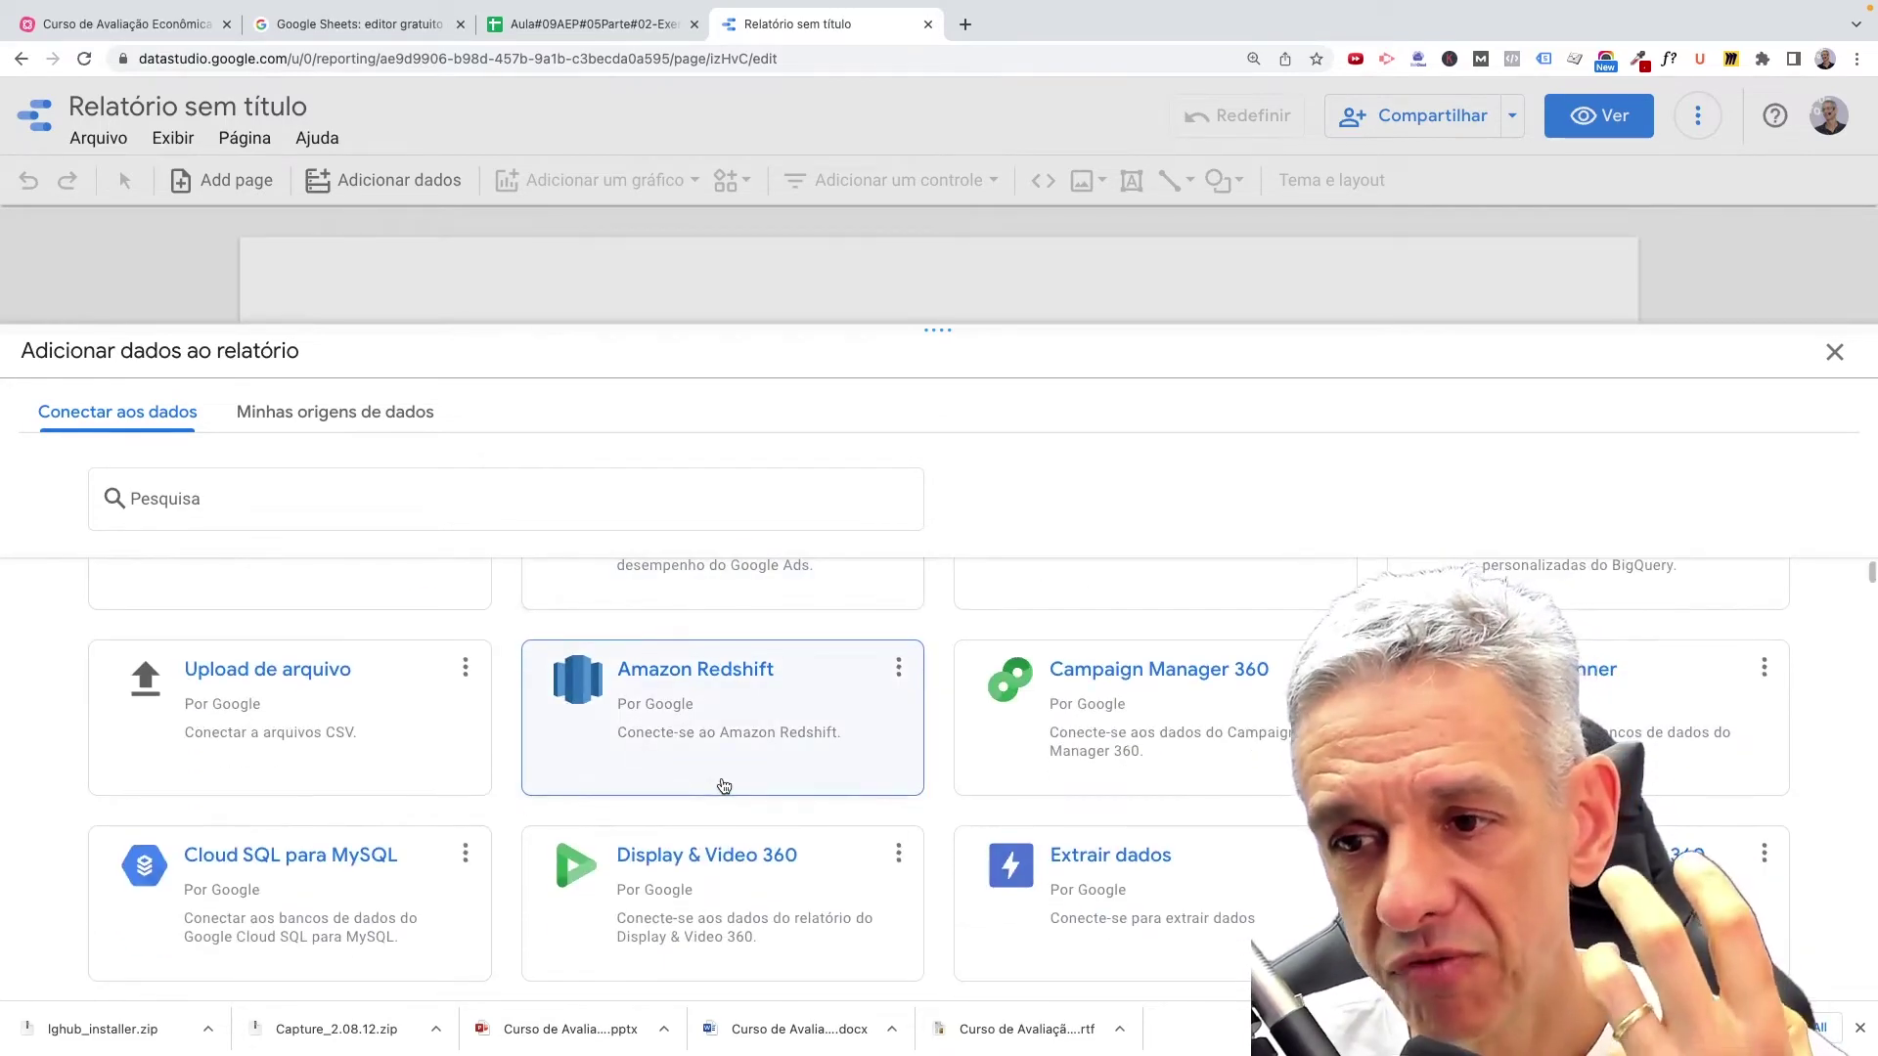
{"action": "scroll", "coordinate": [724, 787], "scroll_direction": "up", "scroll_amount": 3}
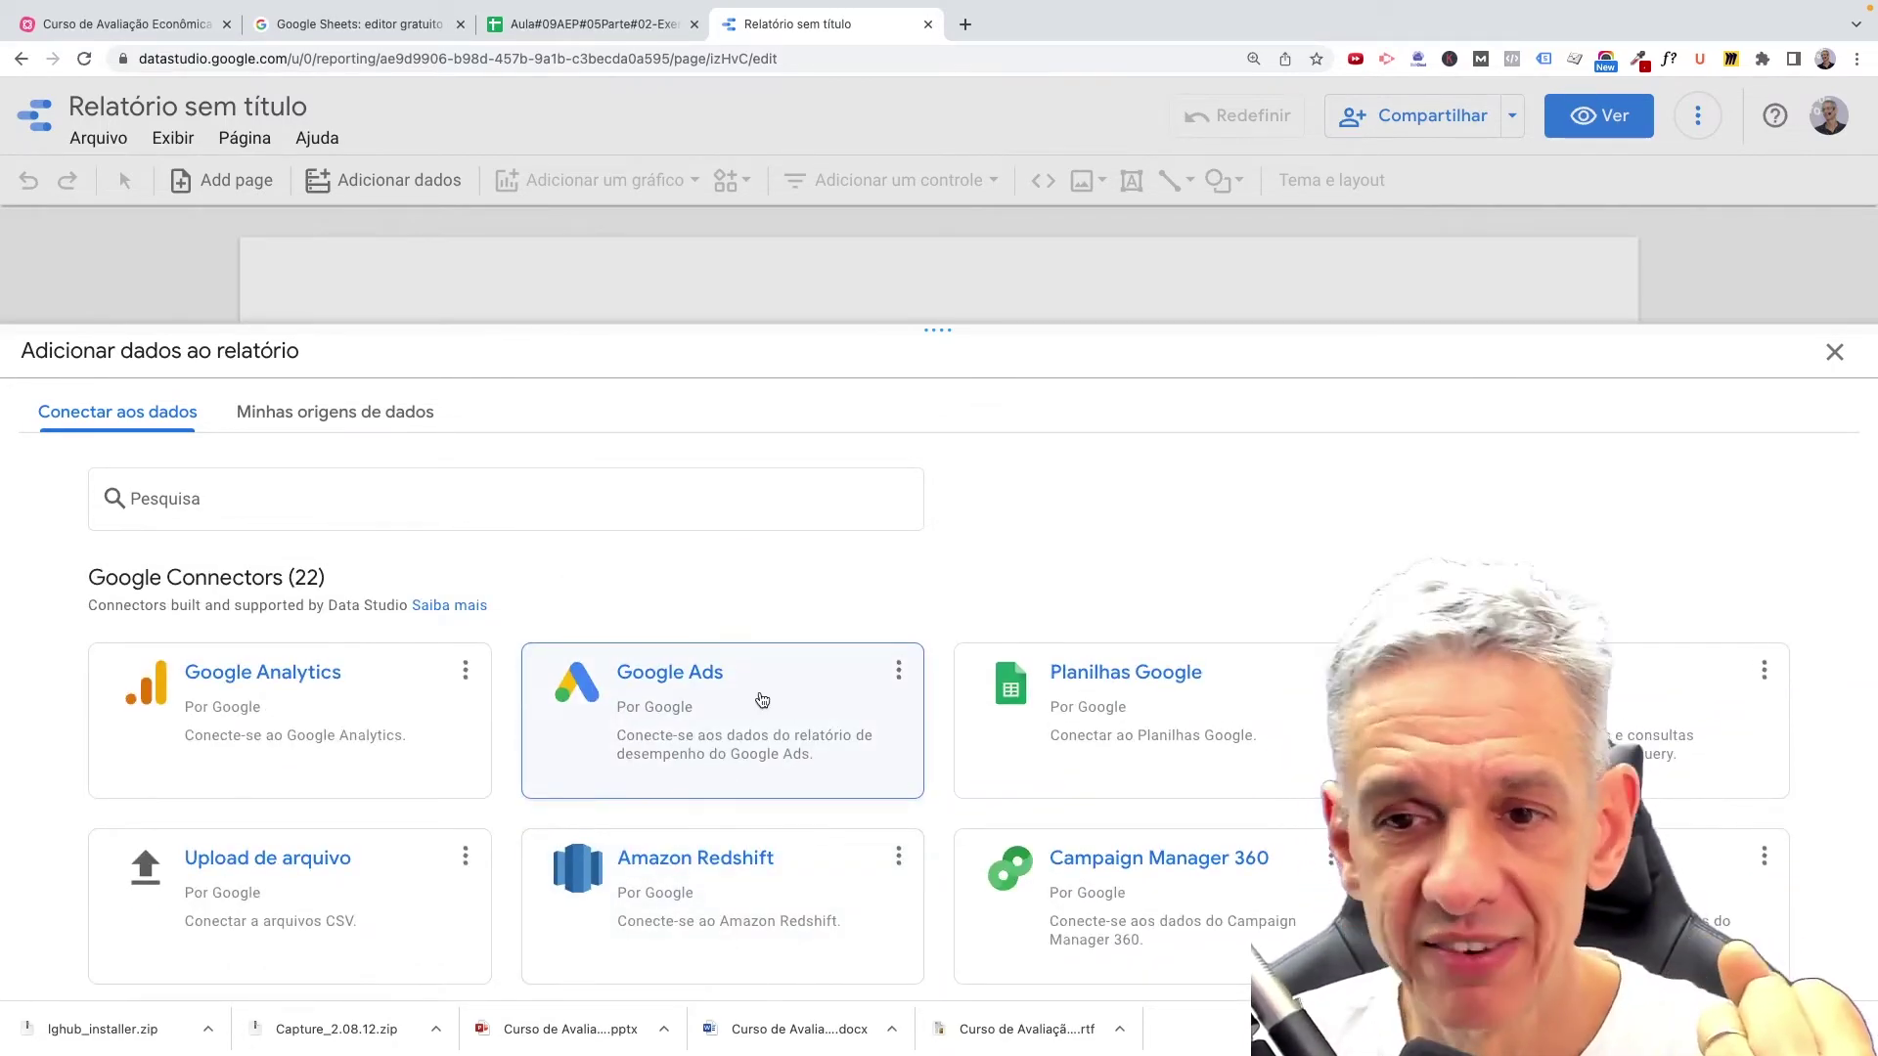
{"action": "scroll", "coordinate": [1100, 720], "scroll_direction": "down", "scroll_amount": 5}
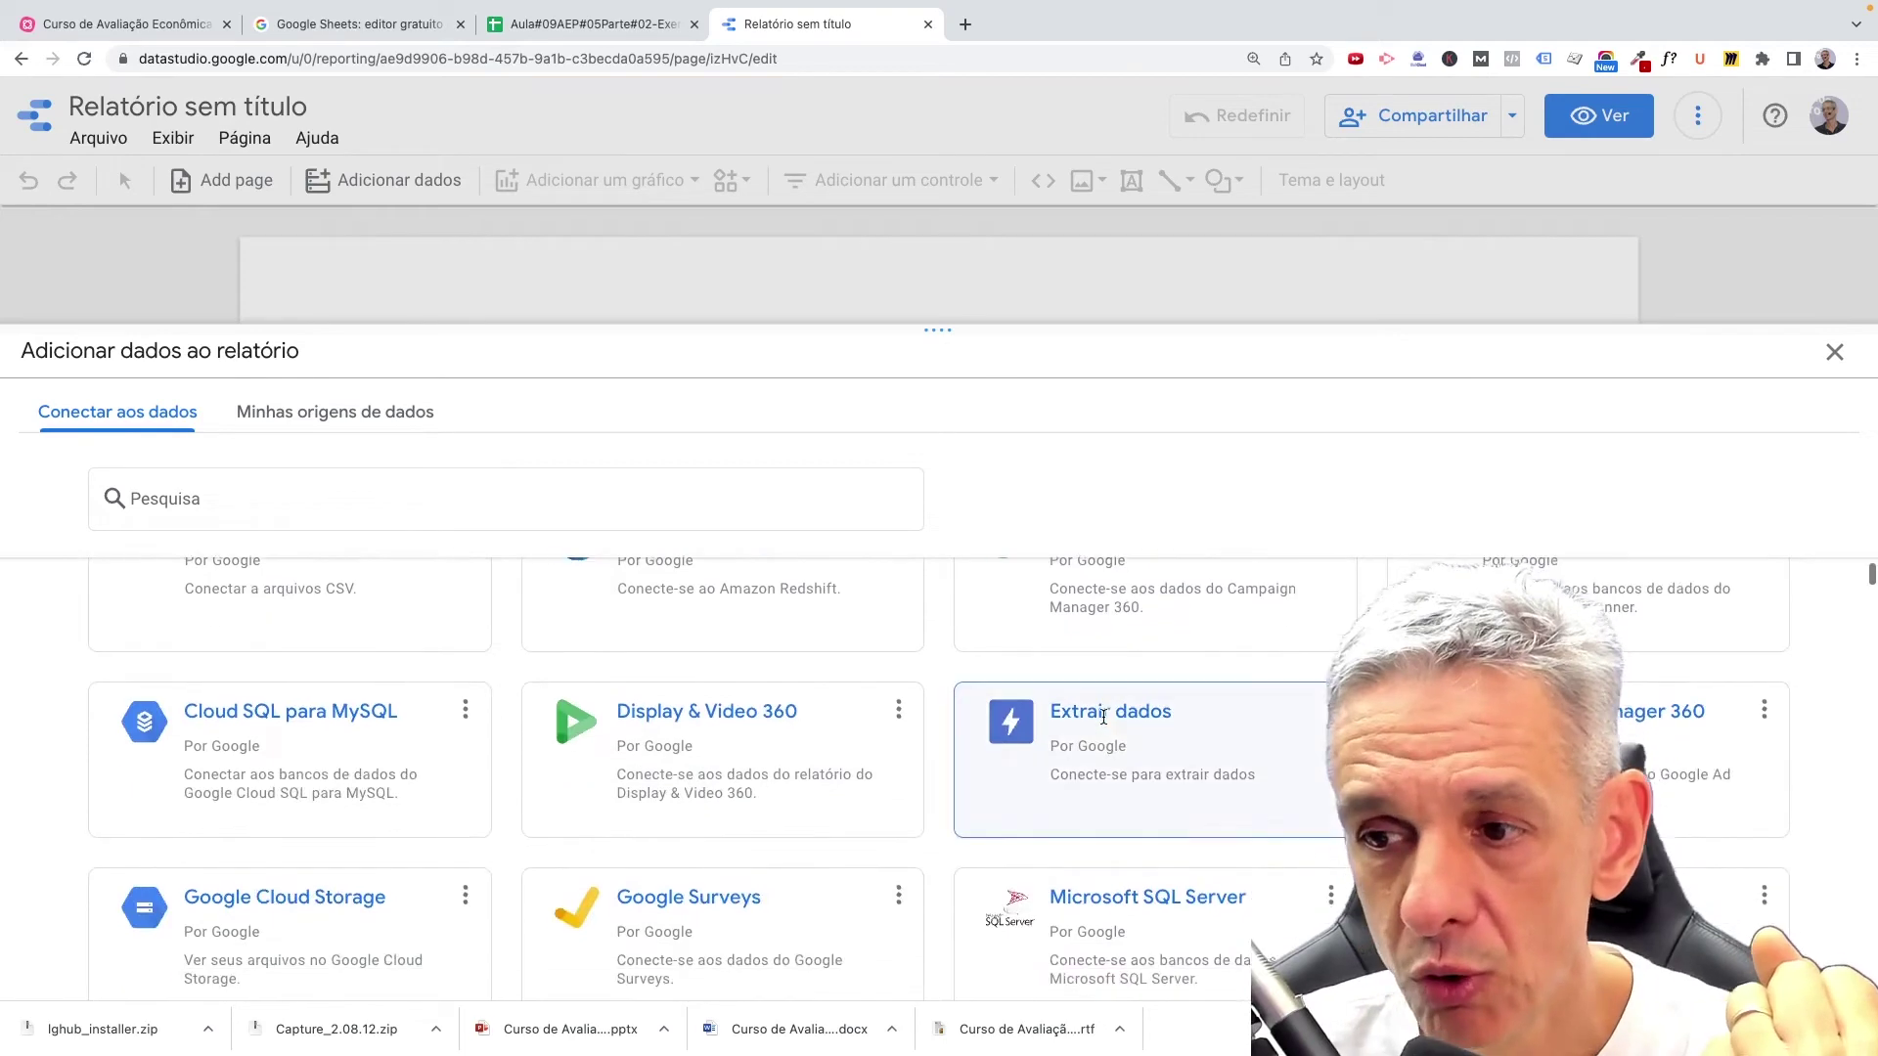
{"action": "scroll", "coordinate": [1103, 719], "scroll_direction": "down", "scroll_amount": 3}
{"action": "scroll", "coordinate": [1198, 806], "scroll_direction": "up", "scroll_amount": 2}
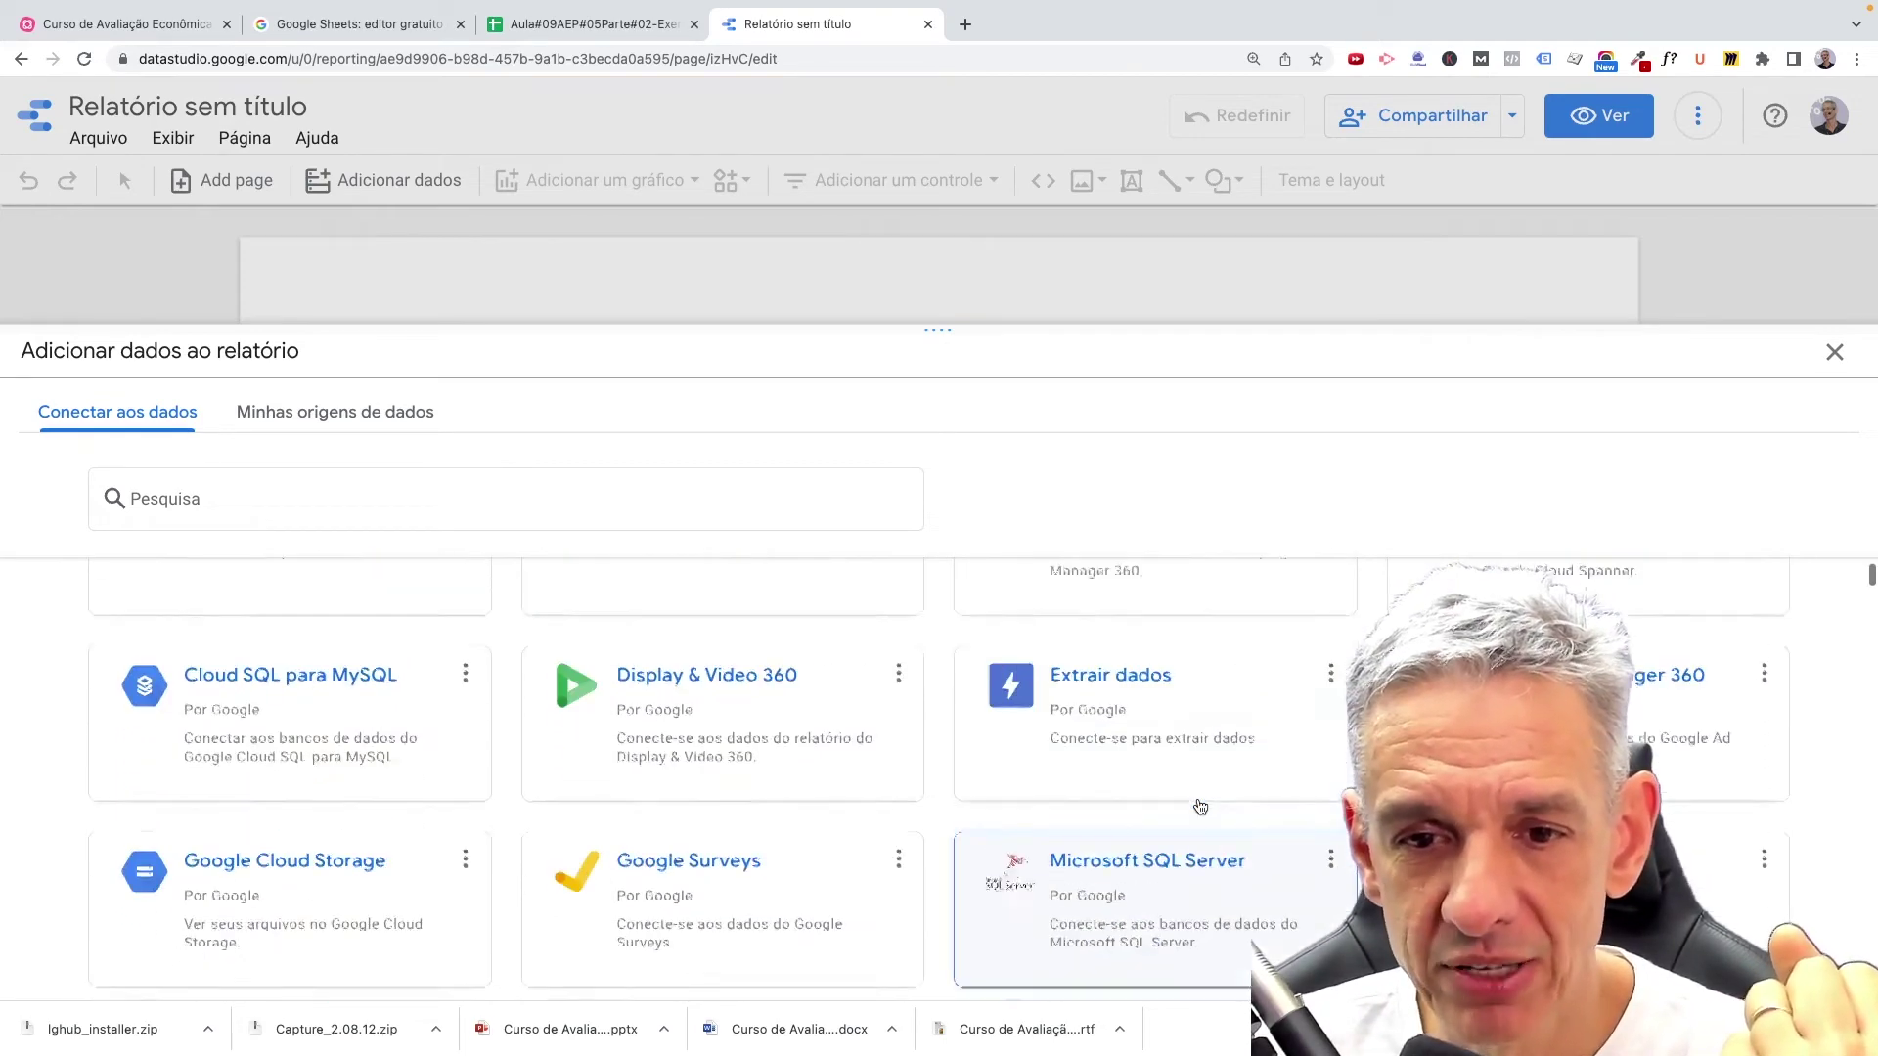
{"action": "scroll", "coordinate": [1200, 806], "scroll_direction": "up", "scroll_amount": 5}
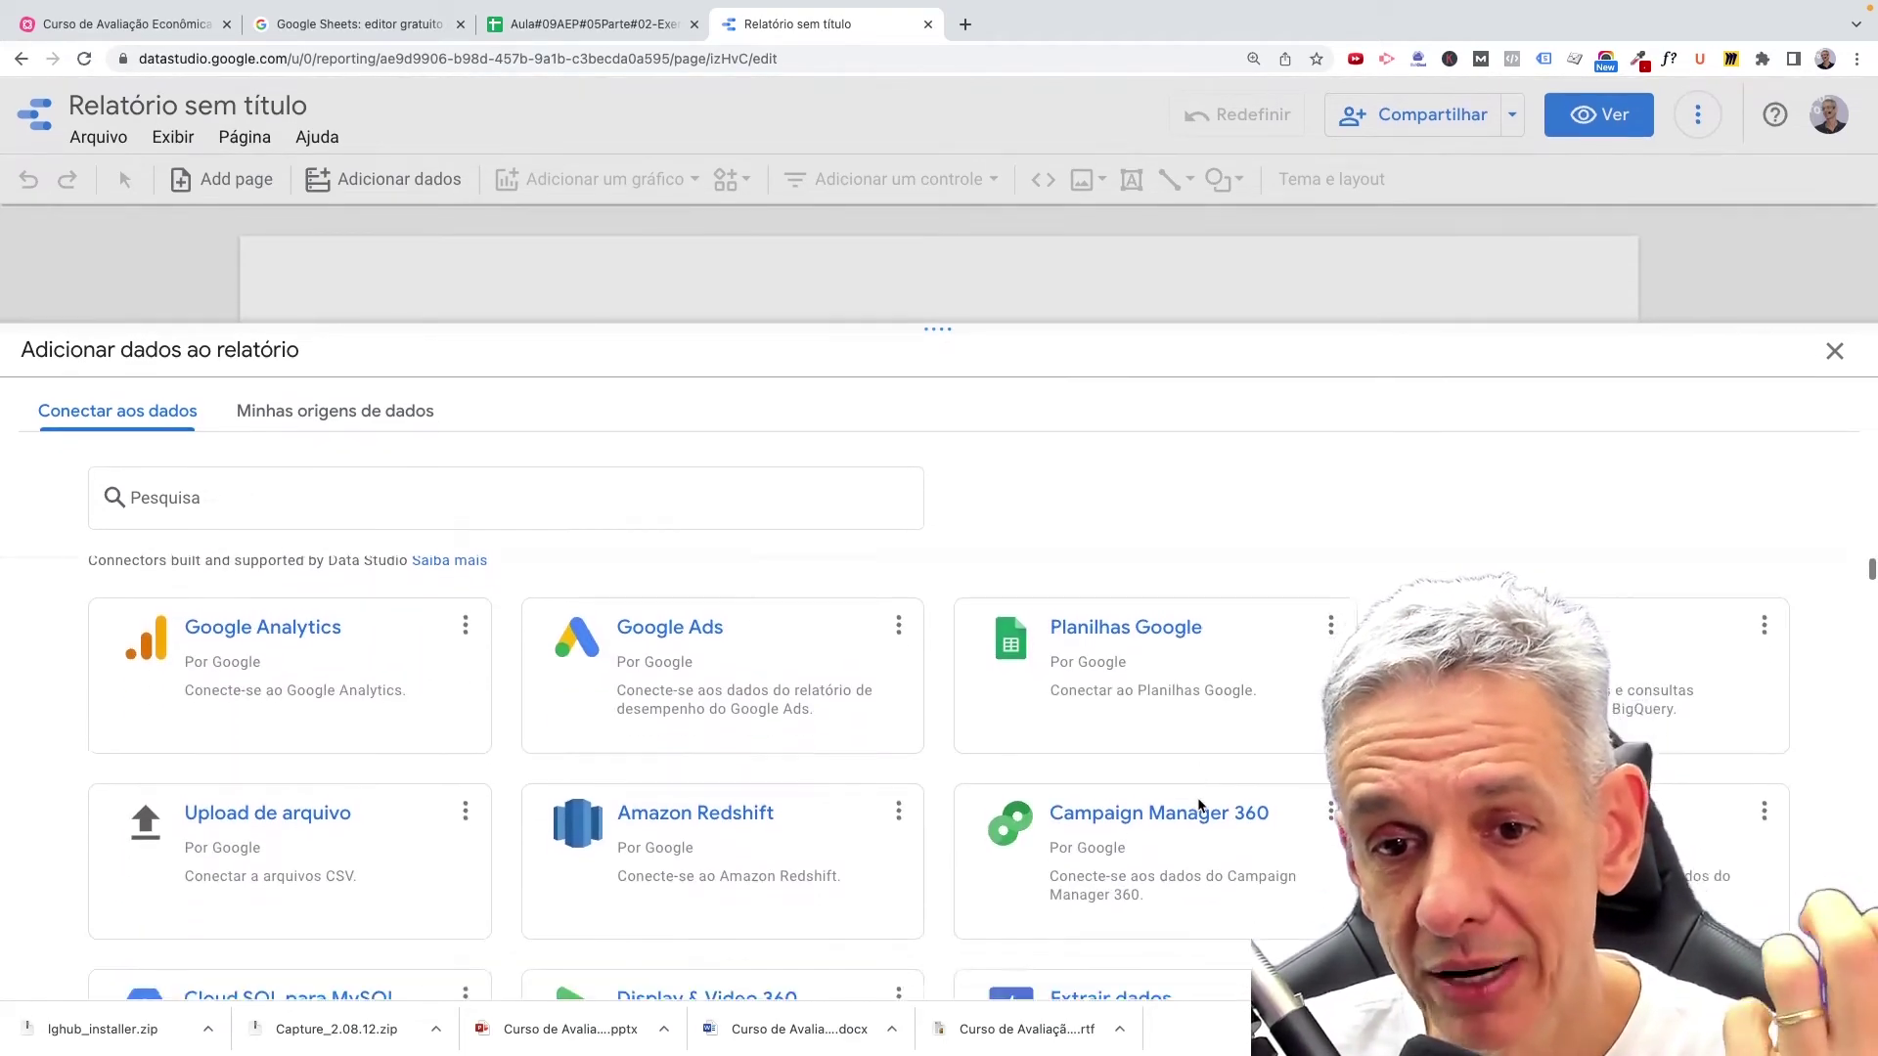
{"action": "scroll", "coordinate": [1200, 806], "scroll_direction": "down", "scroll_amount": 5}
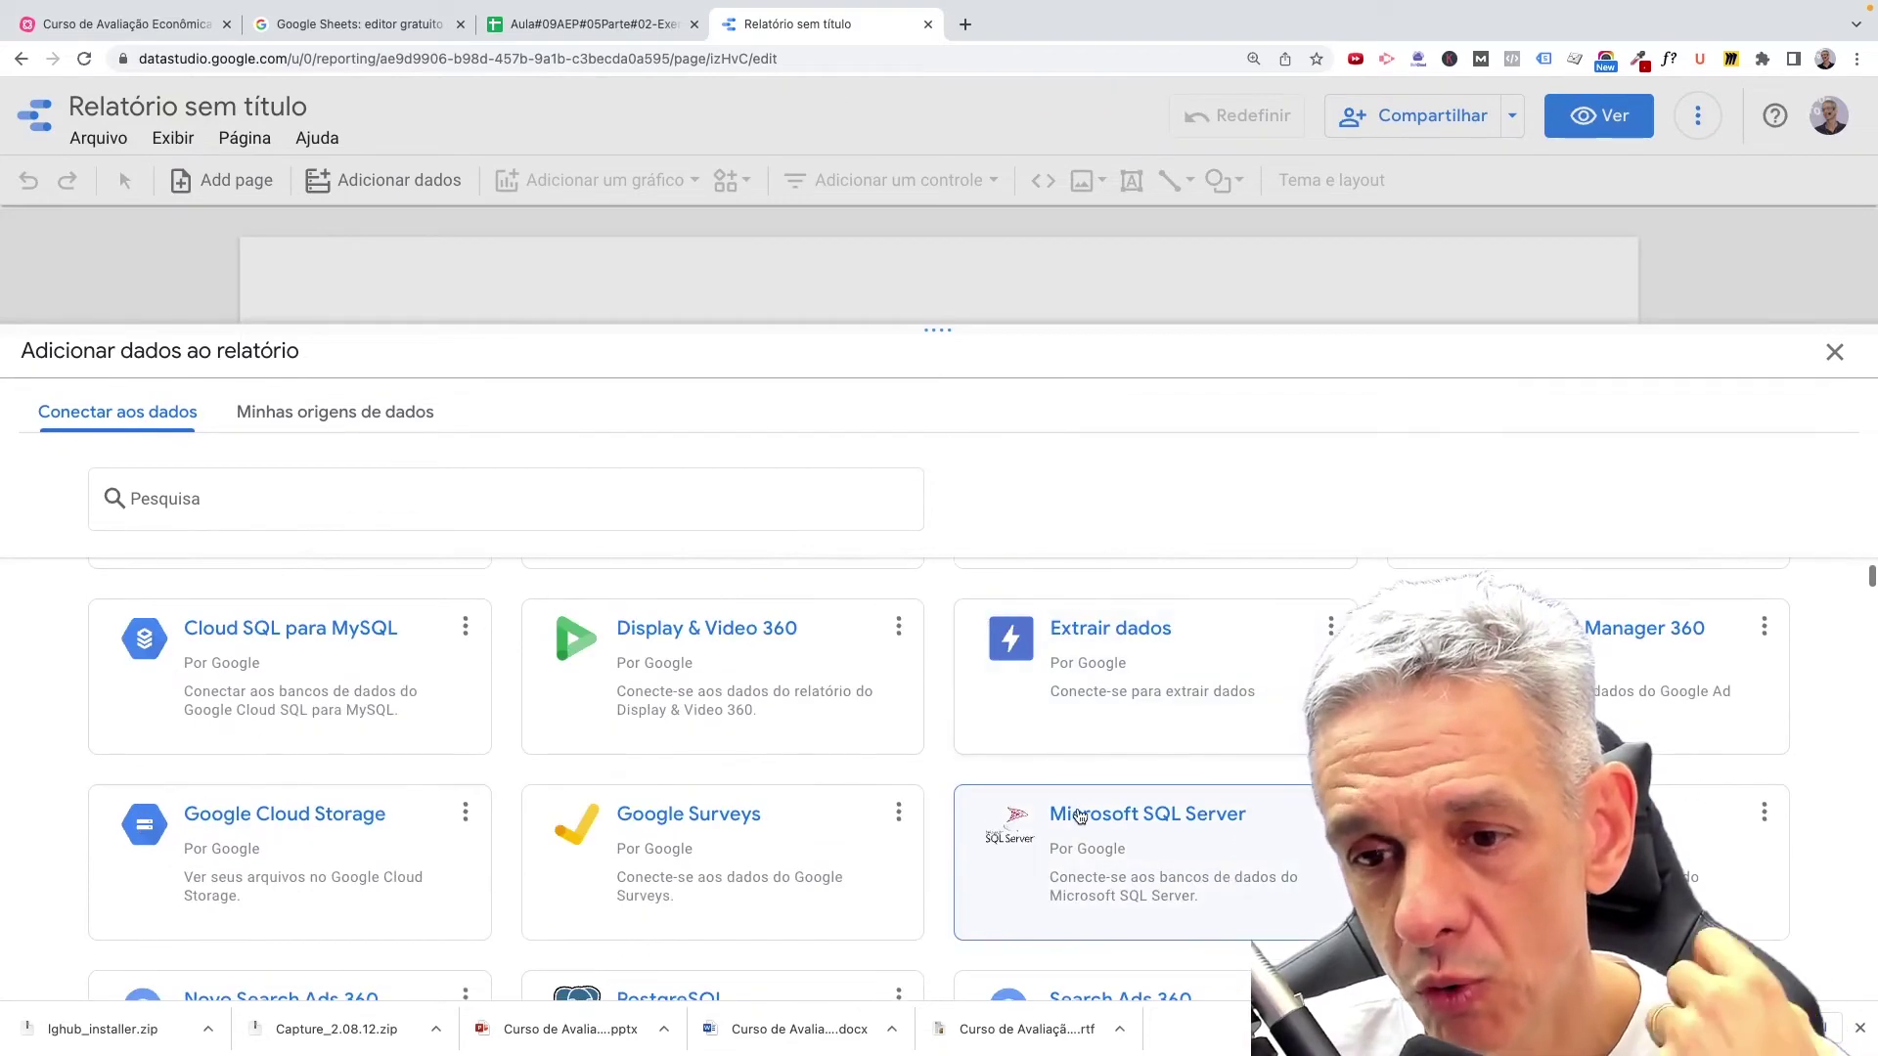
{"action": "scroll", "coordinate": [1076, 816], "scroll_direction": "down", "scroll_amount": 2}
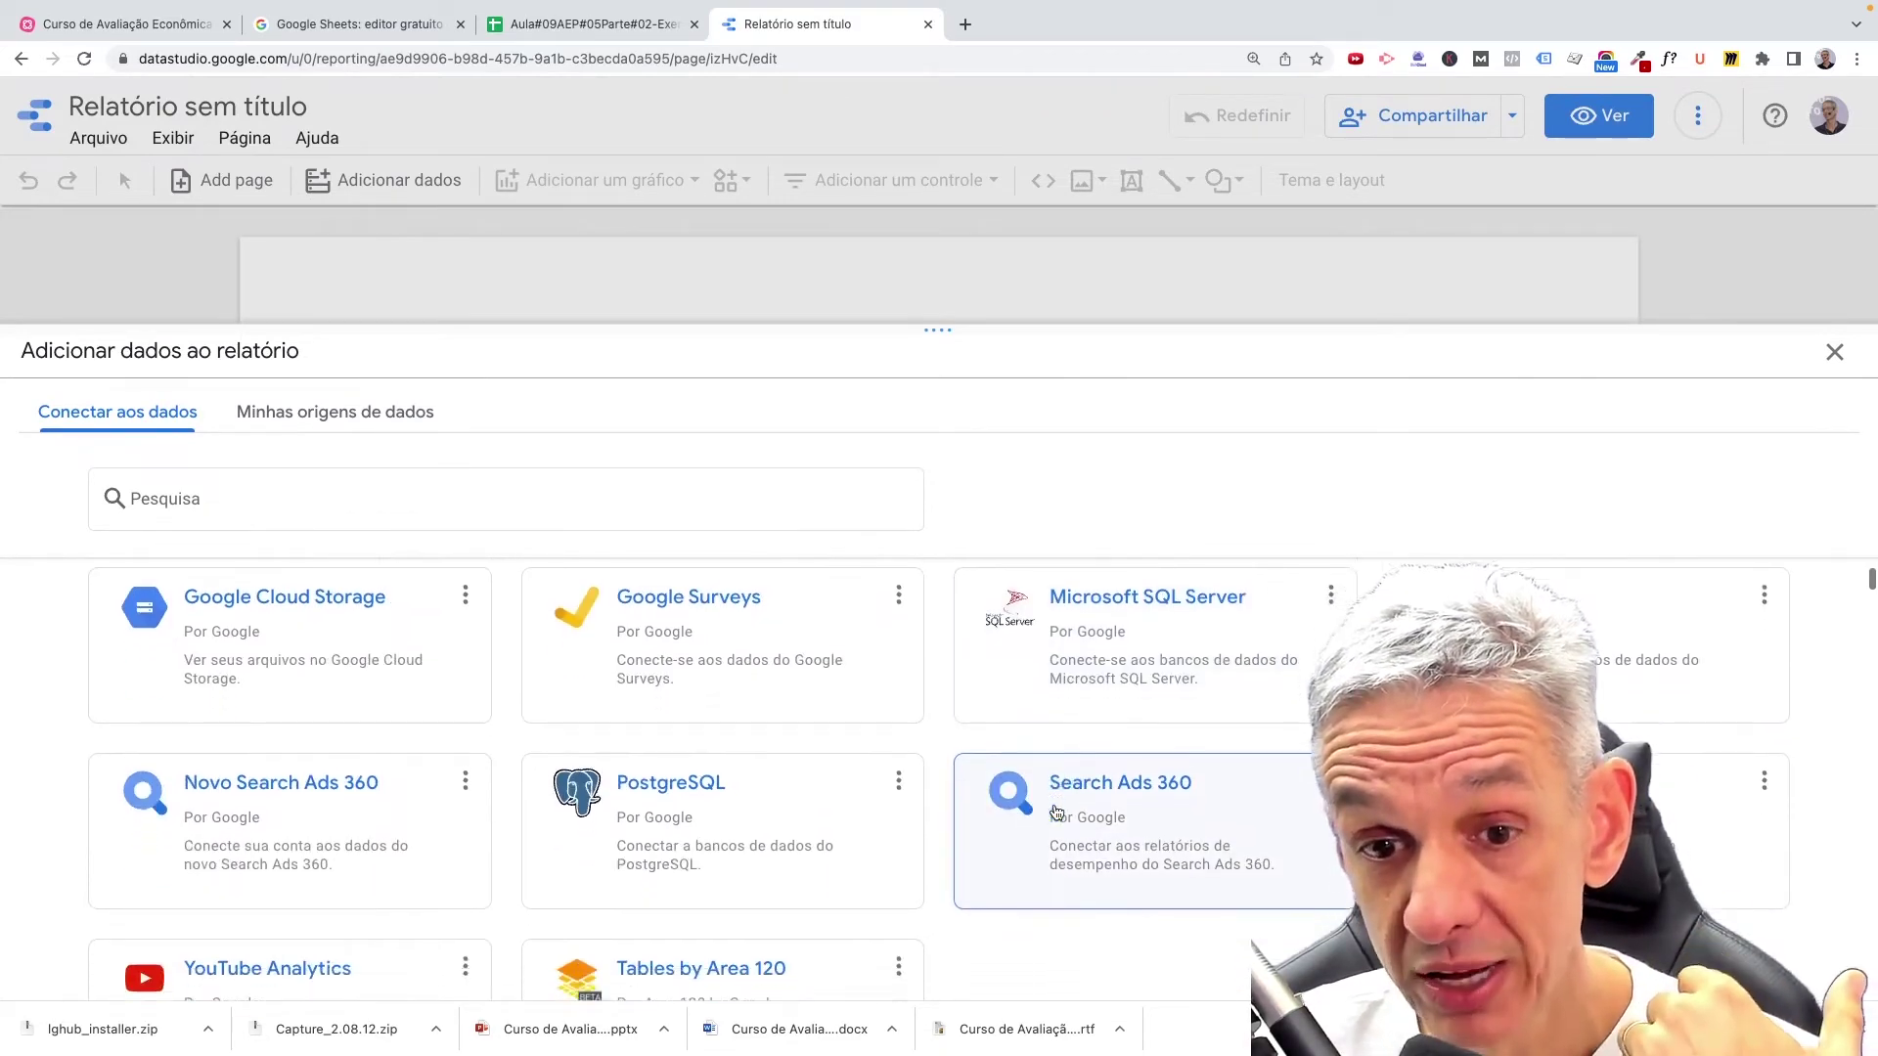
Look through the remaining Google connectors and the partner connectors, returning to the start of the connector list.
{"action": "scroll", "coordinate": [1056, 812], "scroll_direction": "down", "scroll_amount": 3}
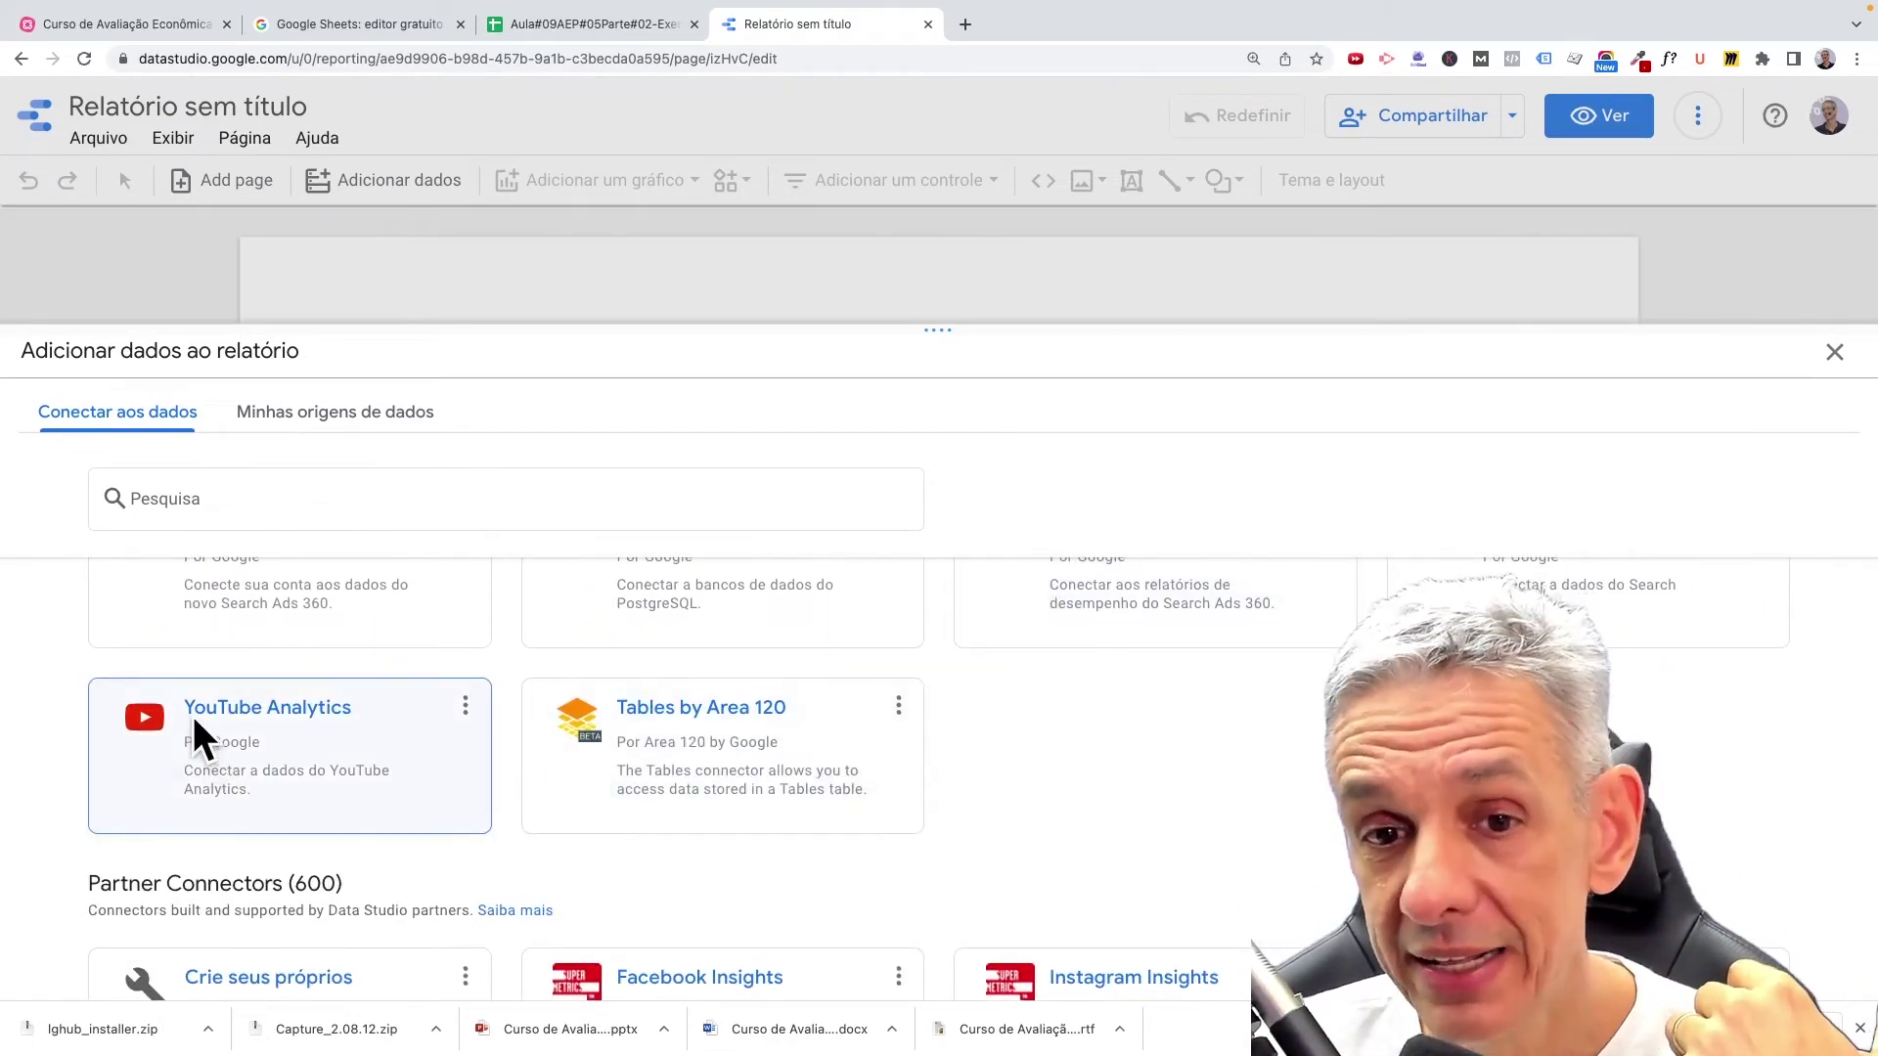
{"action": "scroll", "coordinate": [274, 741], "scroll_direction": "down", "scroll_amount": 1}
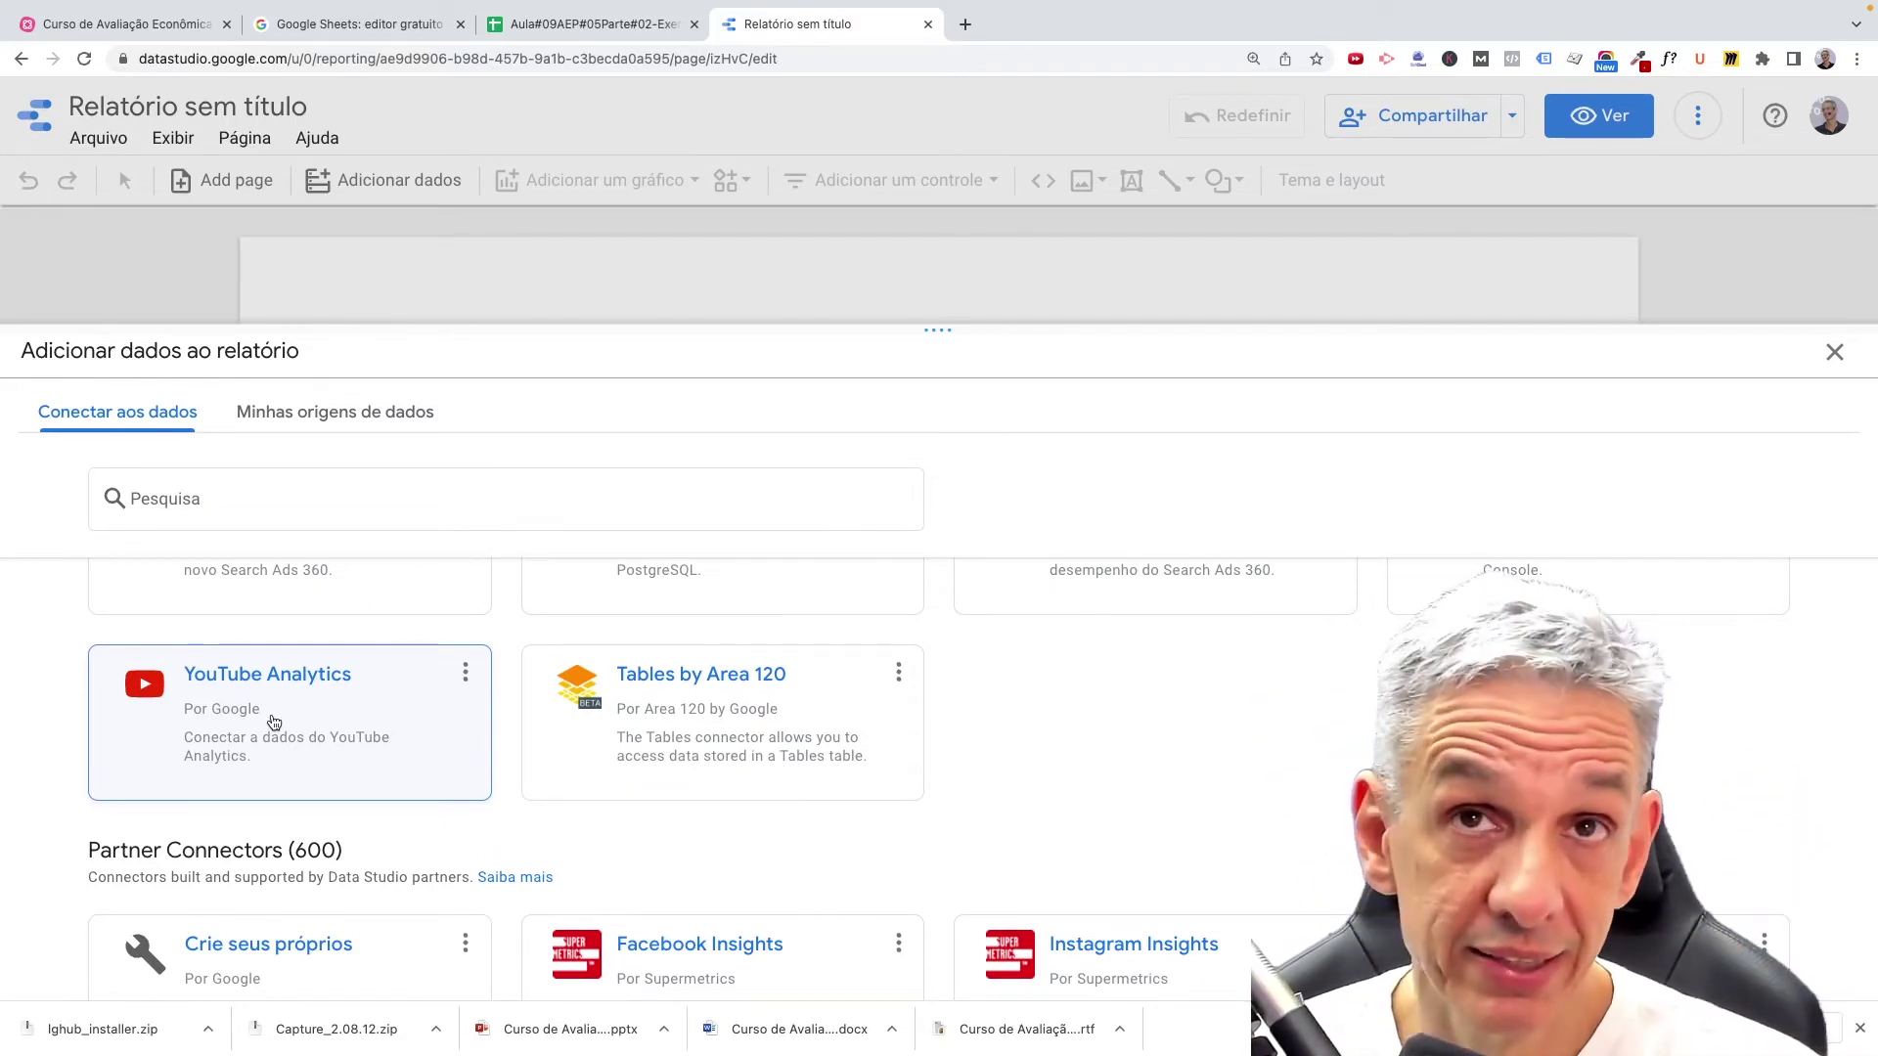
{"action": "scroll", "coordinate": [274, 722], "scroll_direction": "down", "scroll_amount": 3}
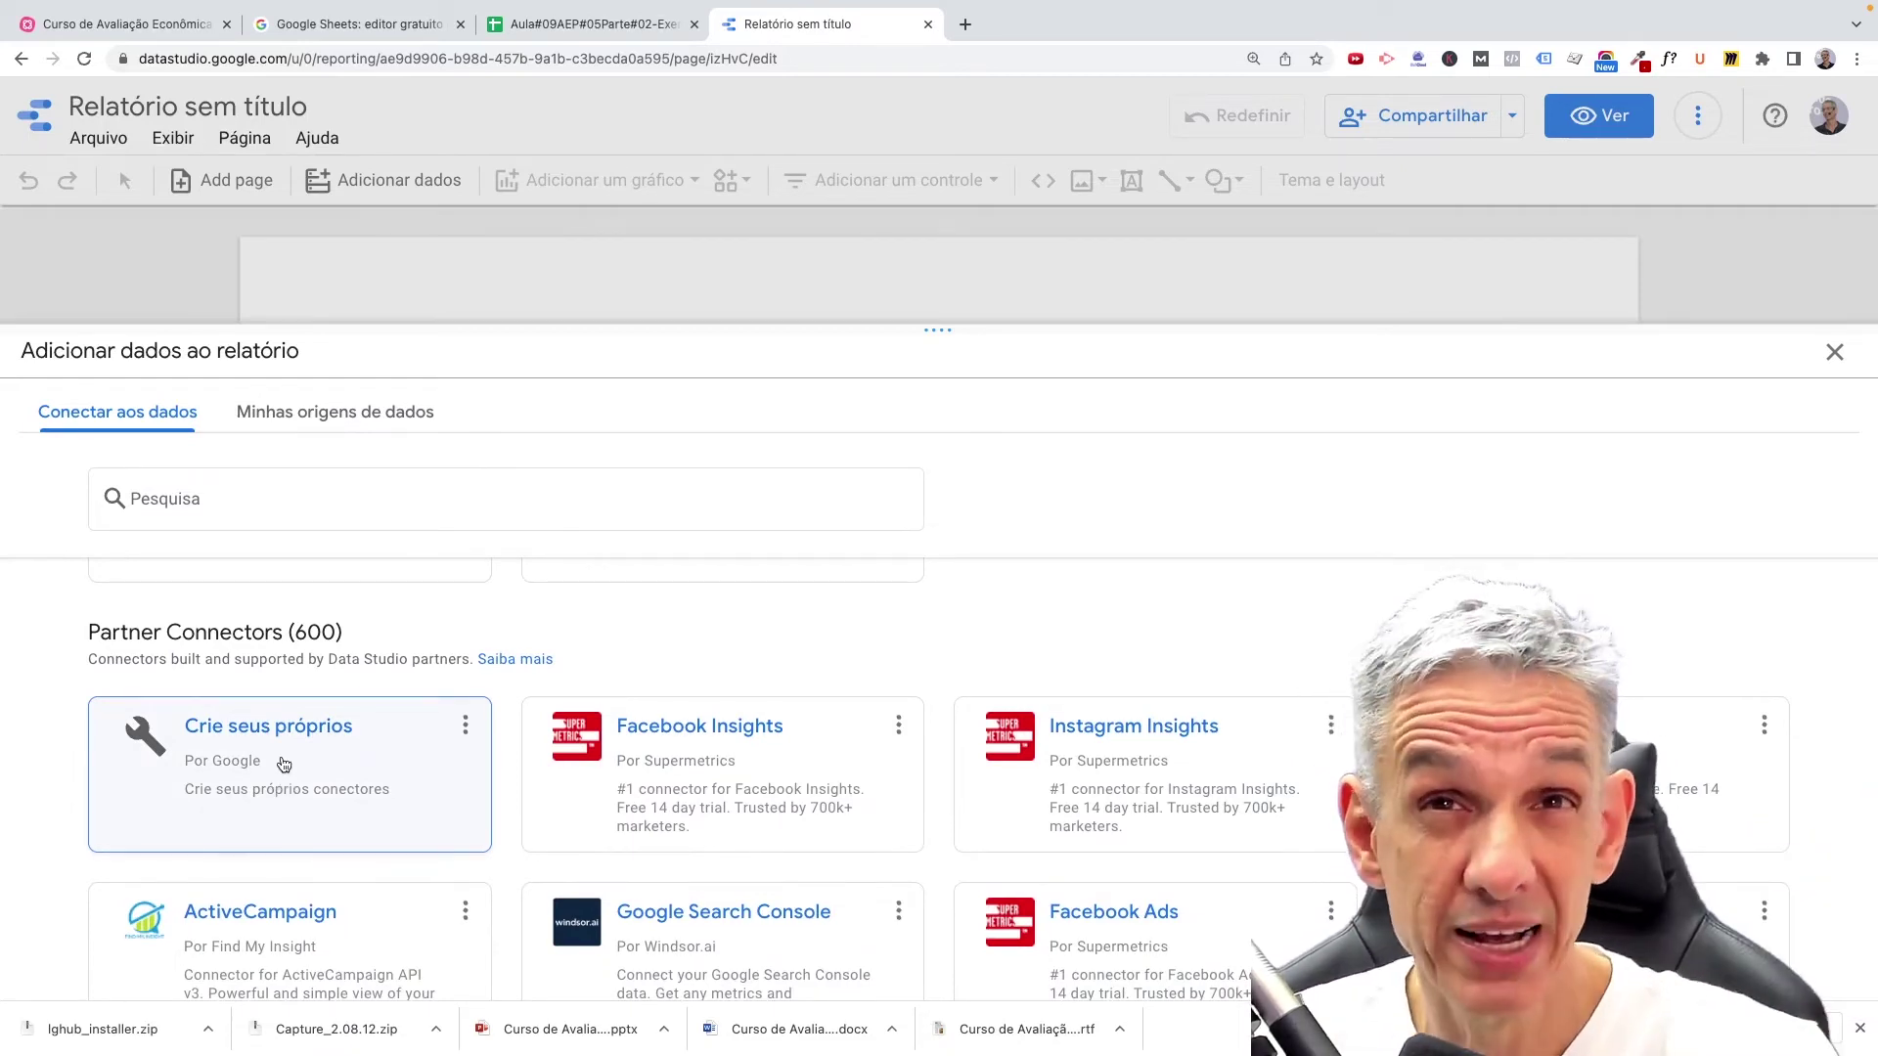
{"action": "scroll", "coordinate": [526, 873], "scroll_direction": "down", "scroll_amount": 2}
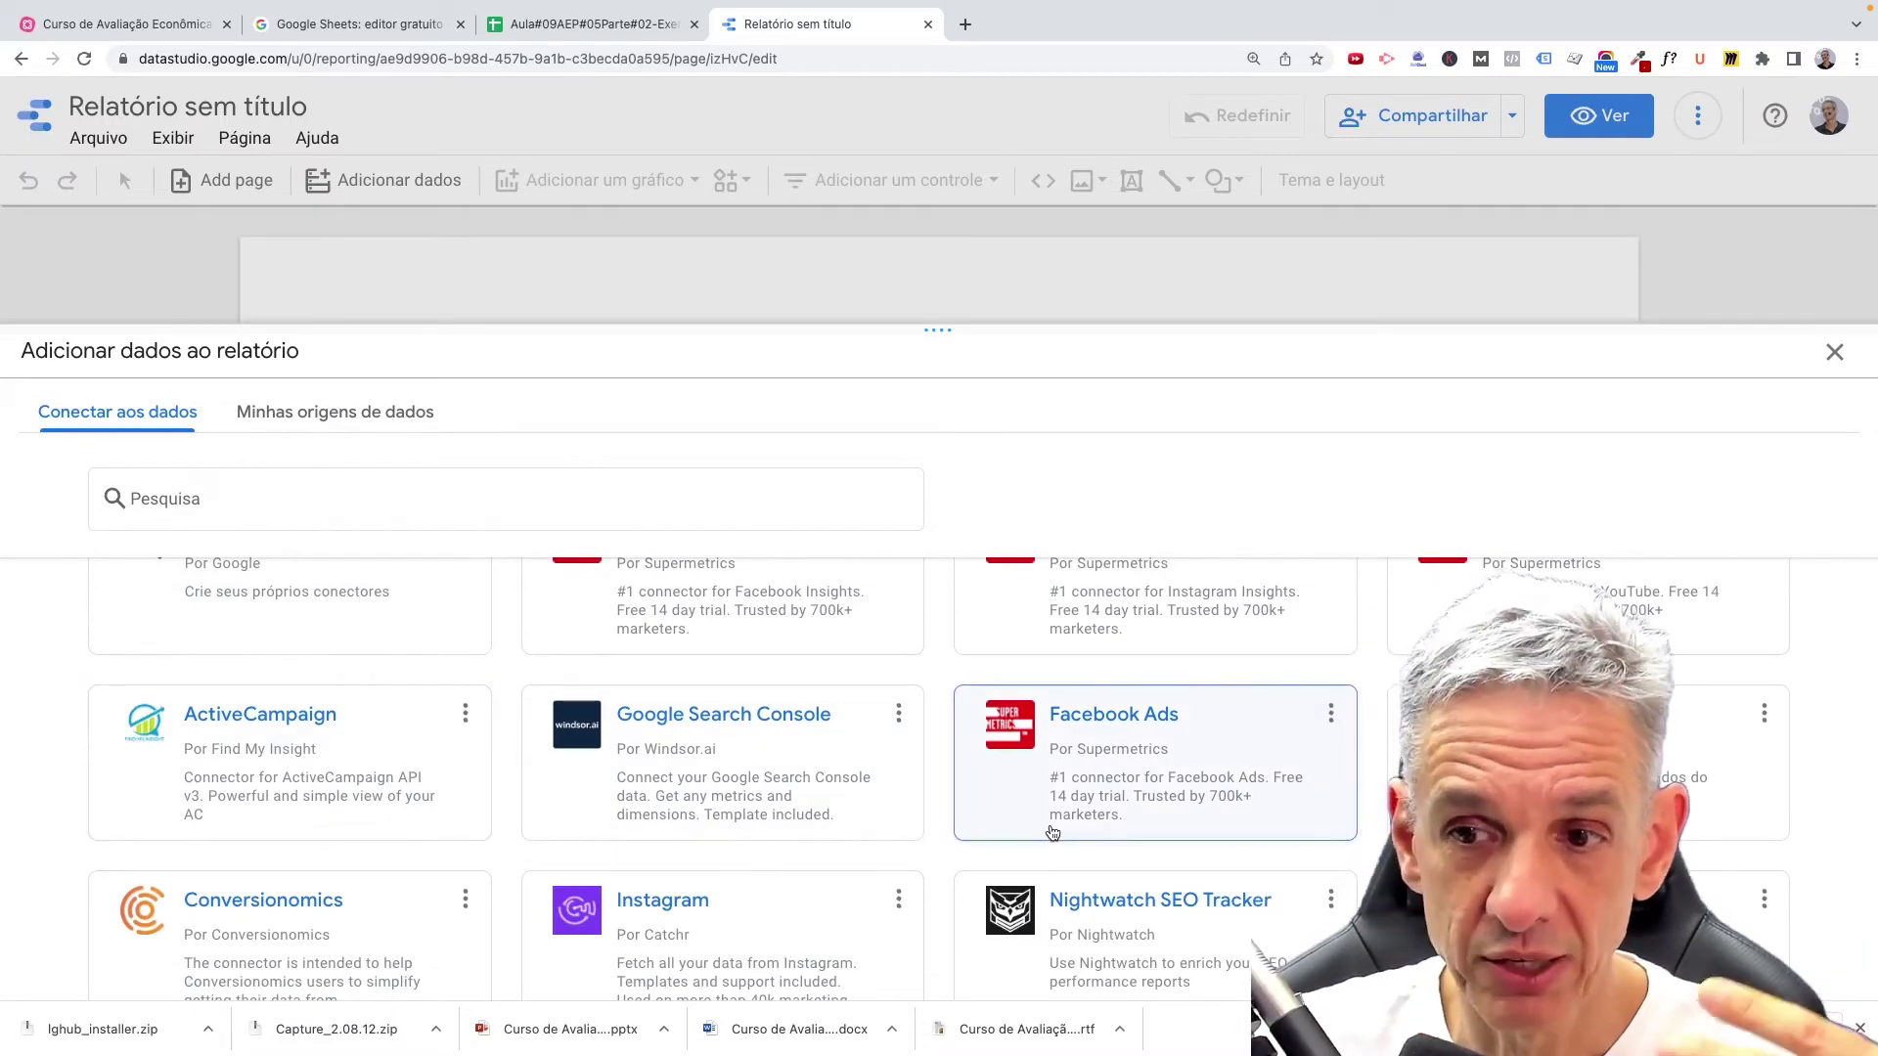
{"action": "scroll", "coordinate": [1056, 845], "scroll_direction": "up", "scroll_amount": 2}
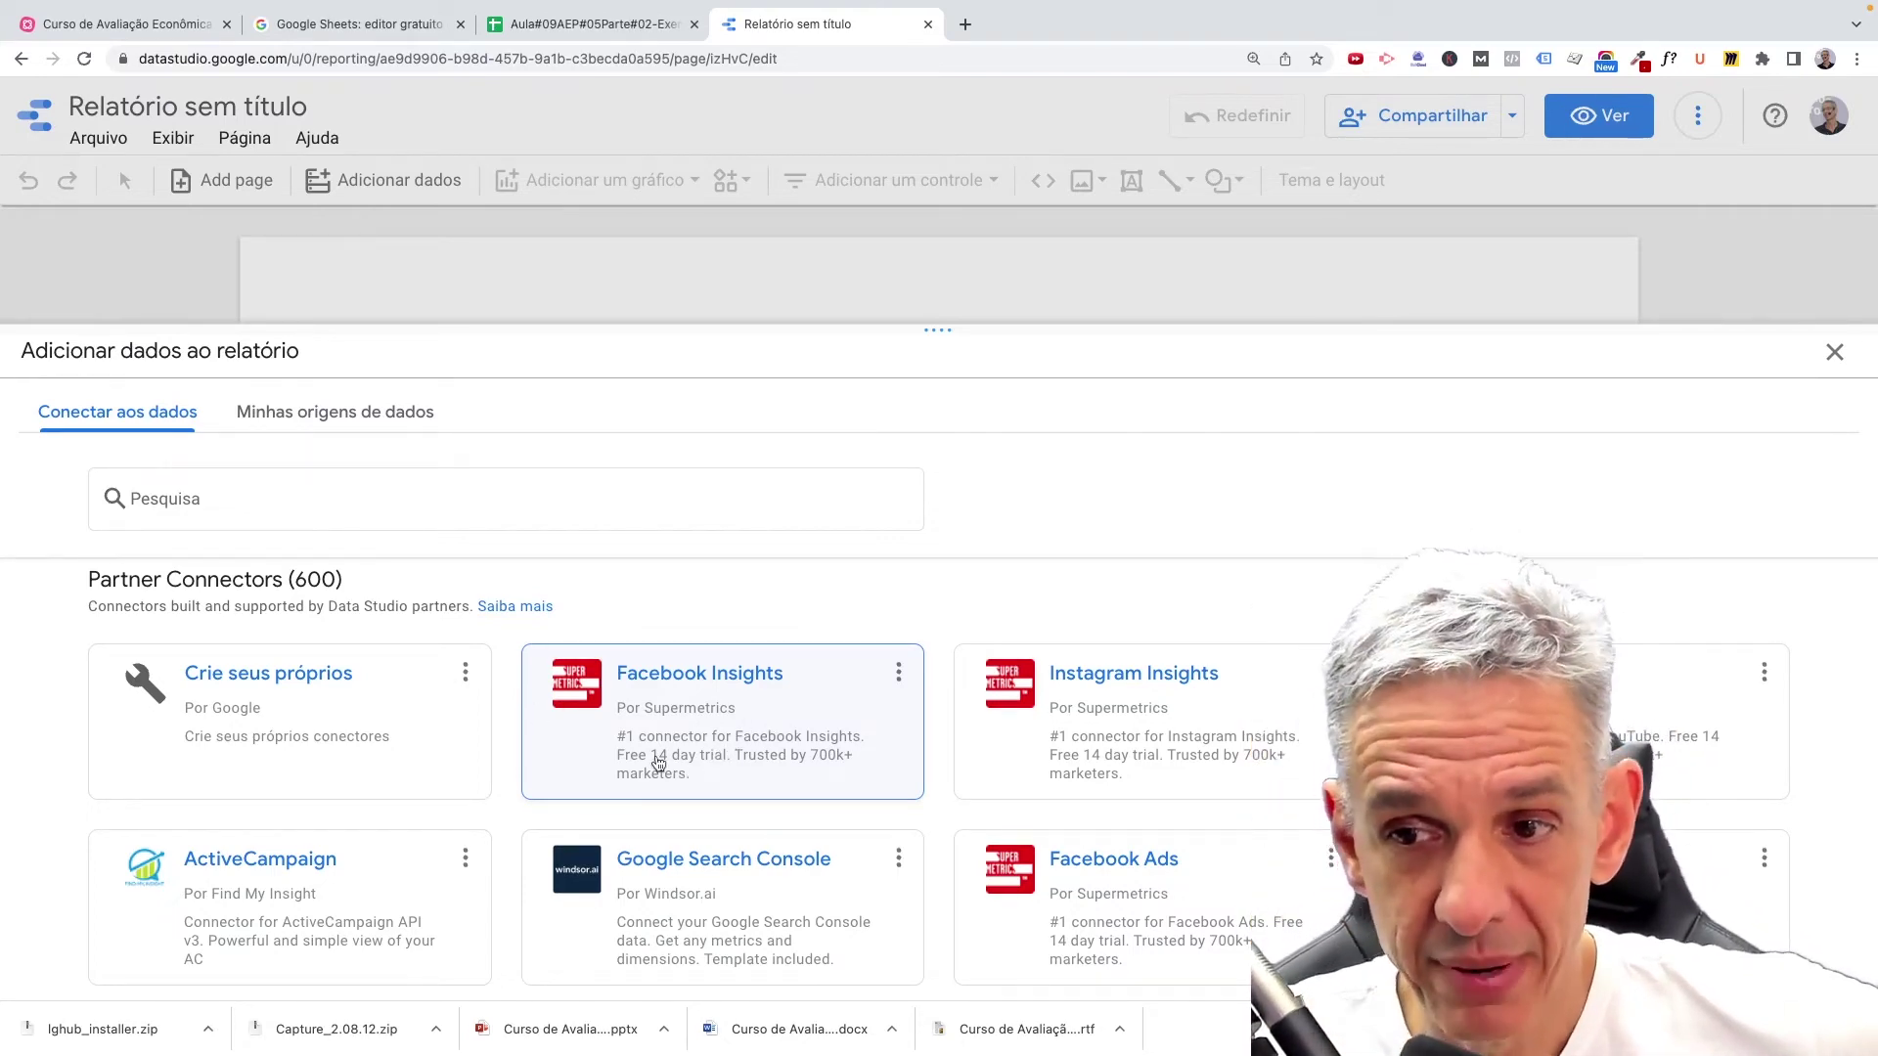
{"action": "scroll", "coordinate": [786, 725], "scroll_direction": "down", "scroll_amount": 3}
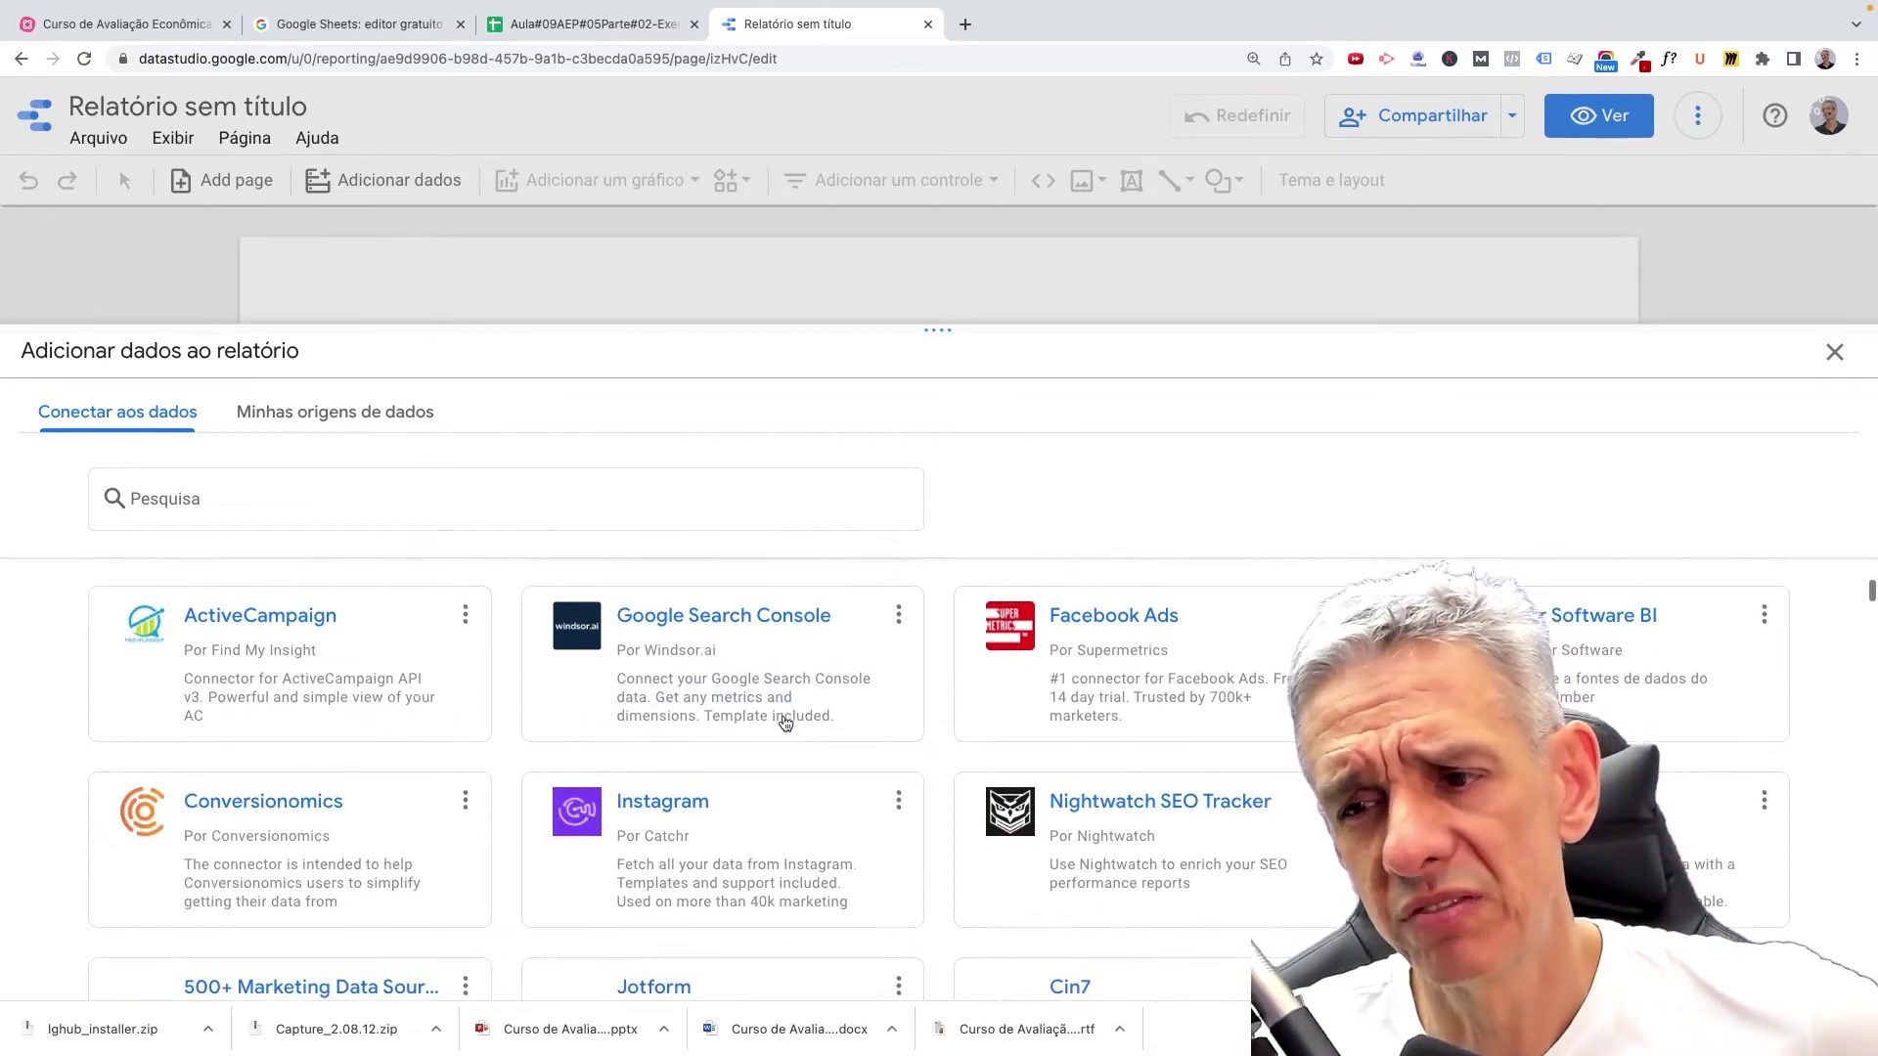
{"action": "scroll", "coordinate": [786, 725], "scroll_direction": "down", "scroll_amount": 1}
{"action": "scroll", "coordinate": [785, 724], "scroll_direction": "up", "scroll_amount": 7}
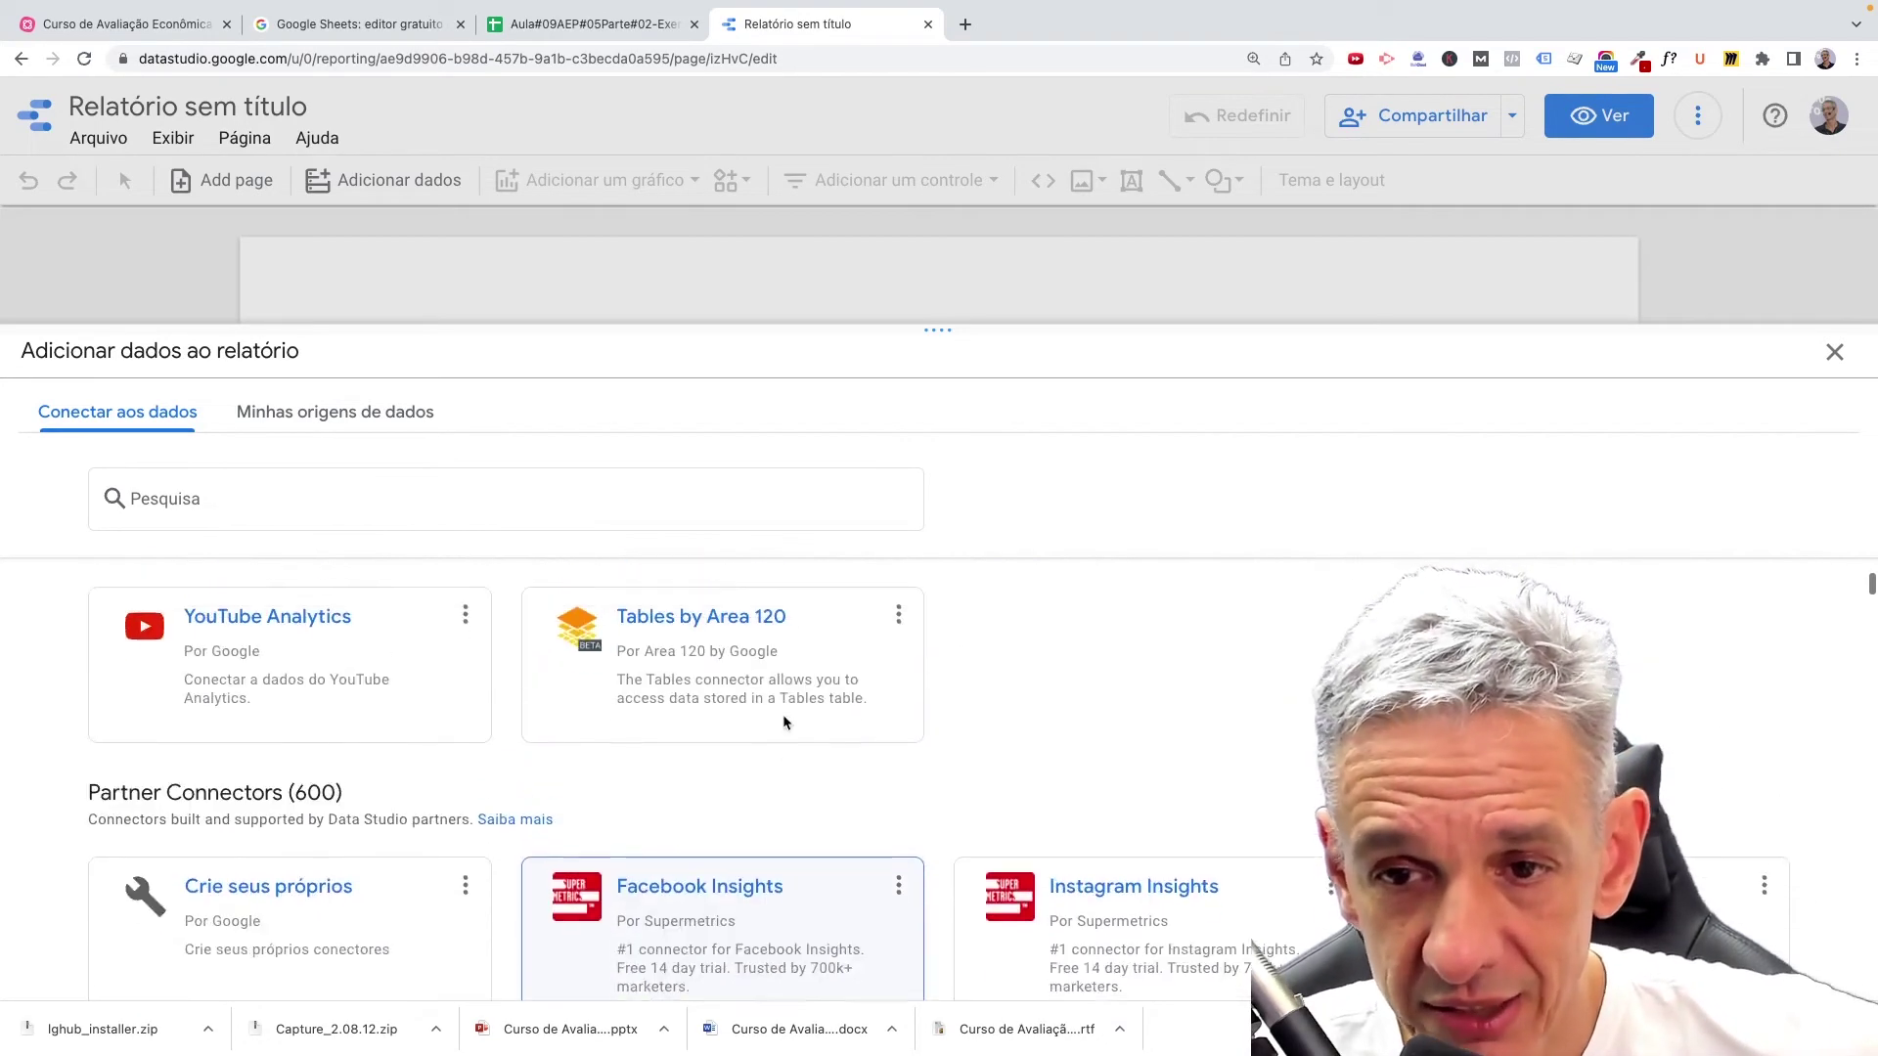
{"action": "scroll", "coordinate": [785, 724], "scroll_direction": "up", "scroll_amount": 3}
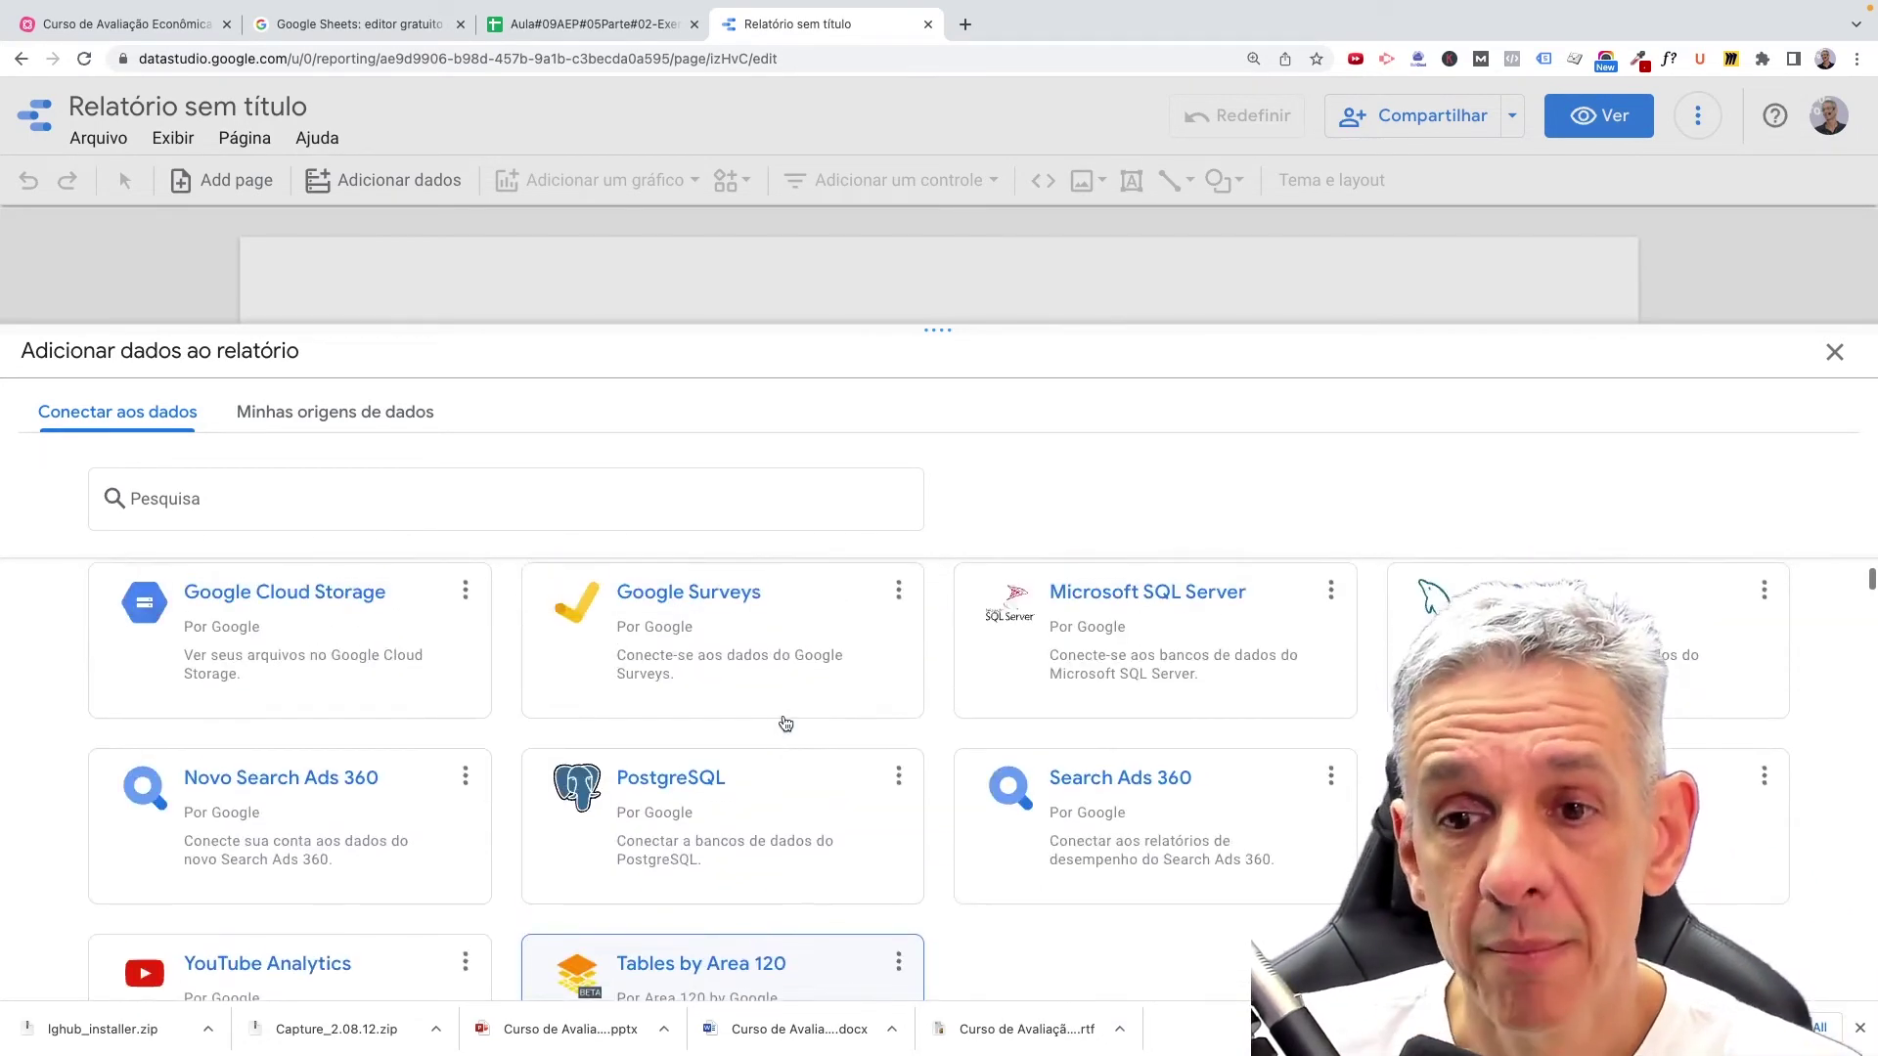
{"action": "scroll", "coordinate": [785, 724], "scroll_direction": "up", "scroll_amount": 1}
{"action": "scroll", "coordinate": [785, 723], "scroll_direction": "up", "scroll_amount": 3}
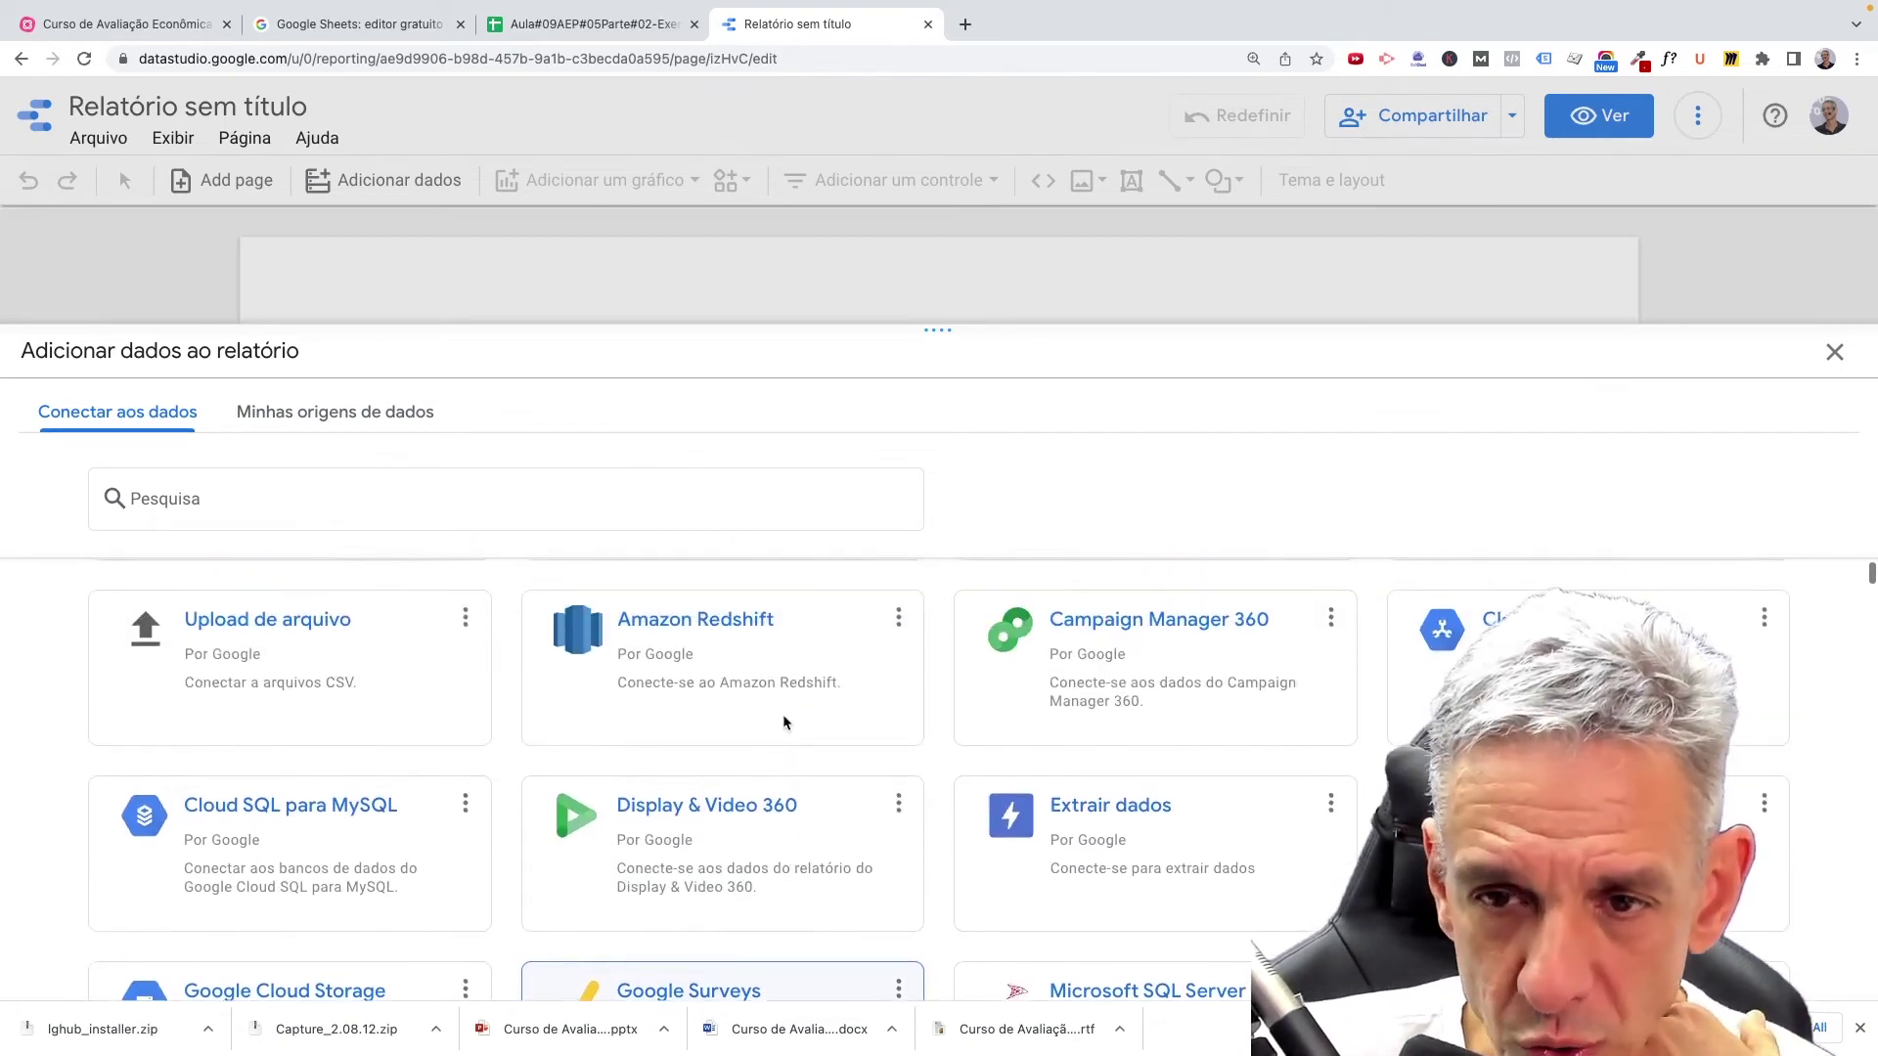
{"action": "scroll", "coordinate": [786, 724], "scroll_direction": "up", "scroll_amount": 1}
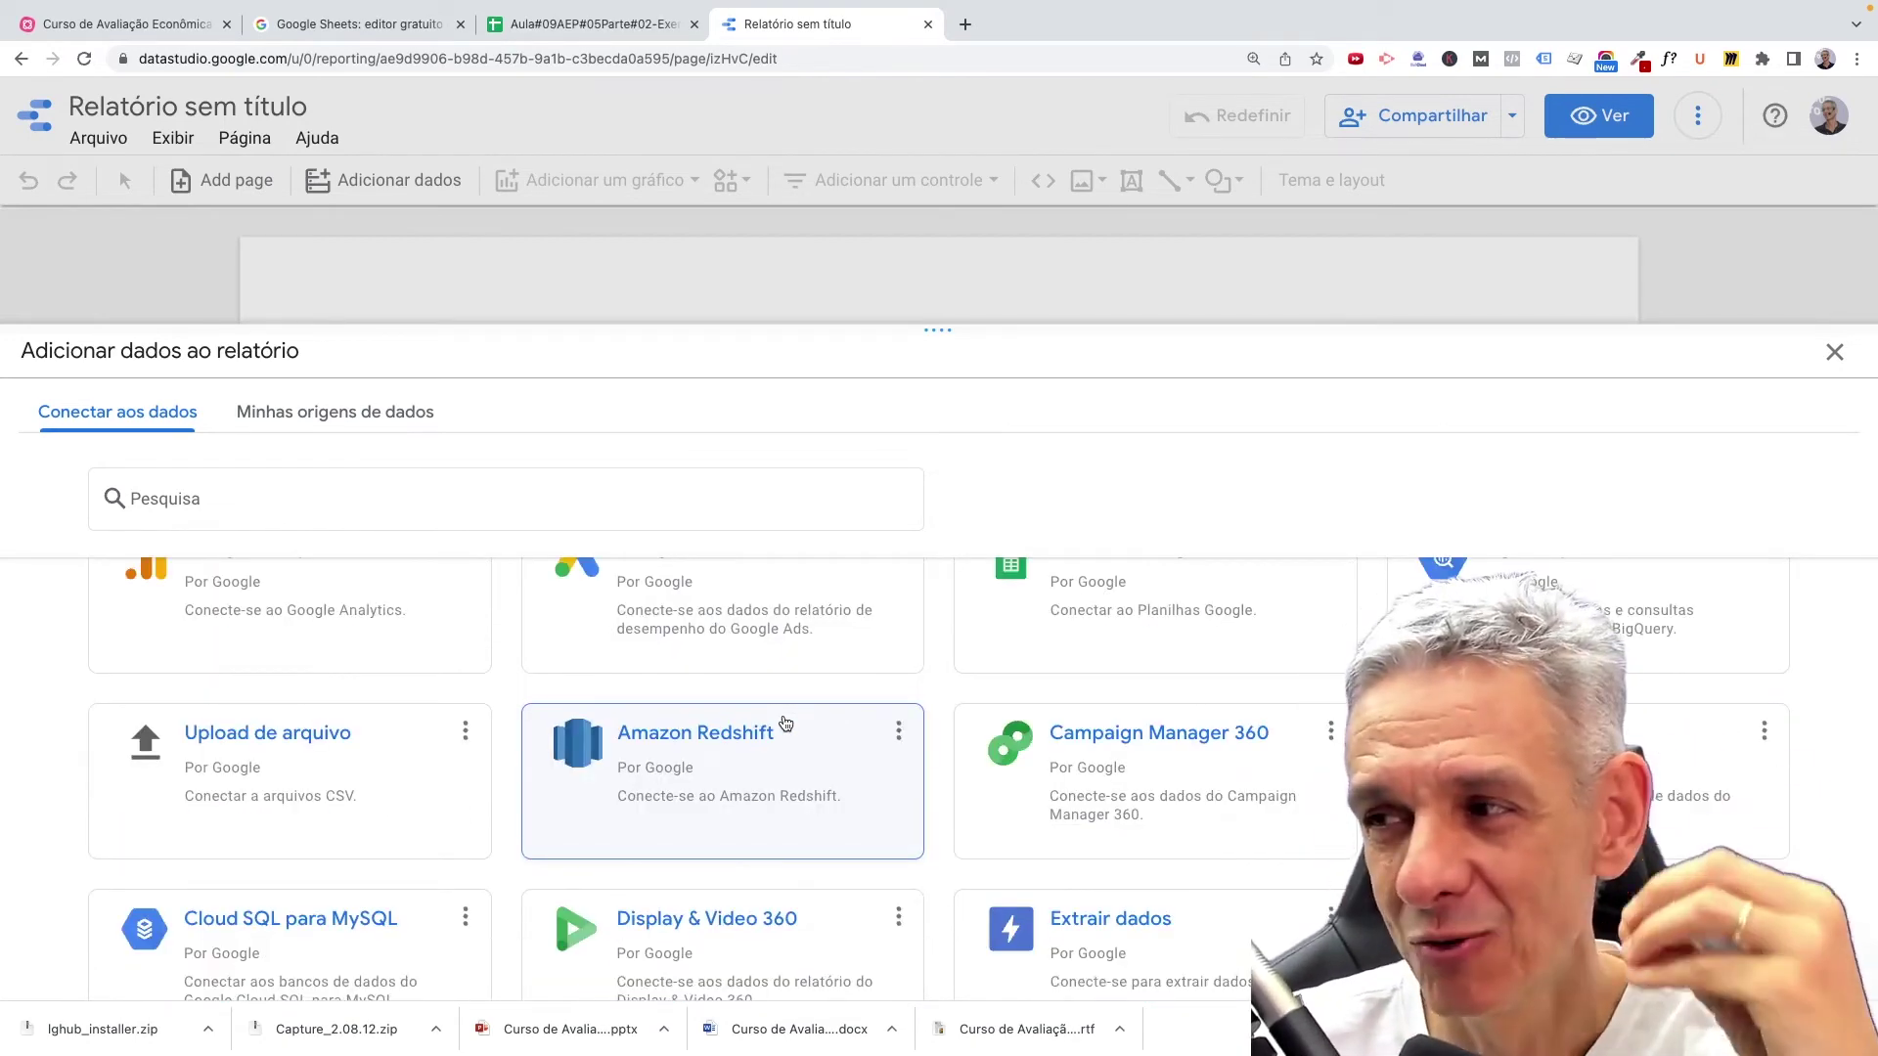
{"action": "scroll", "coordinate": [786, 723], "scroll_direction": "up", "scroll_amount": 1}
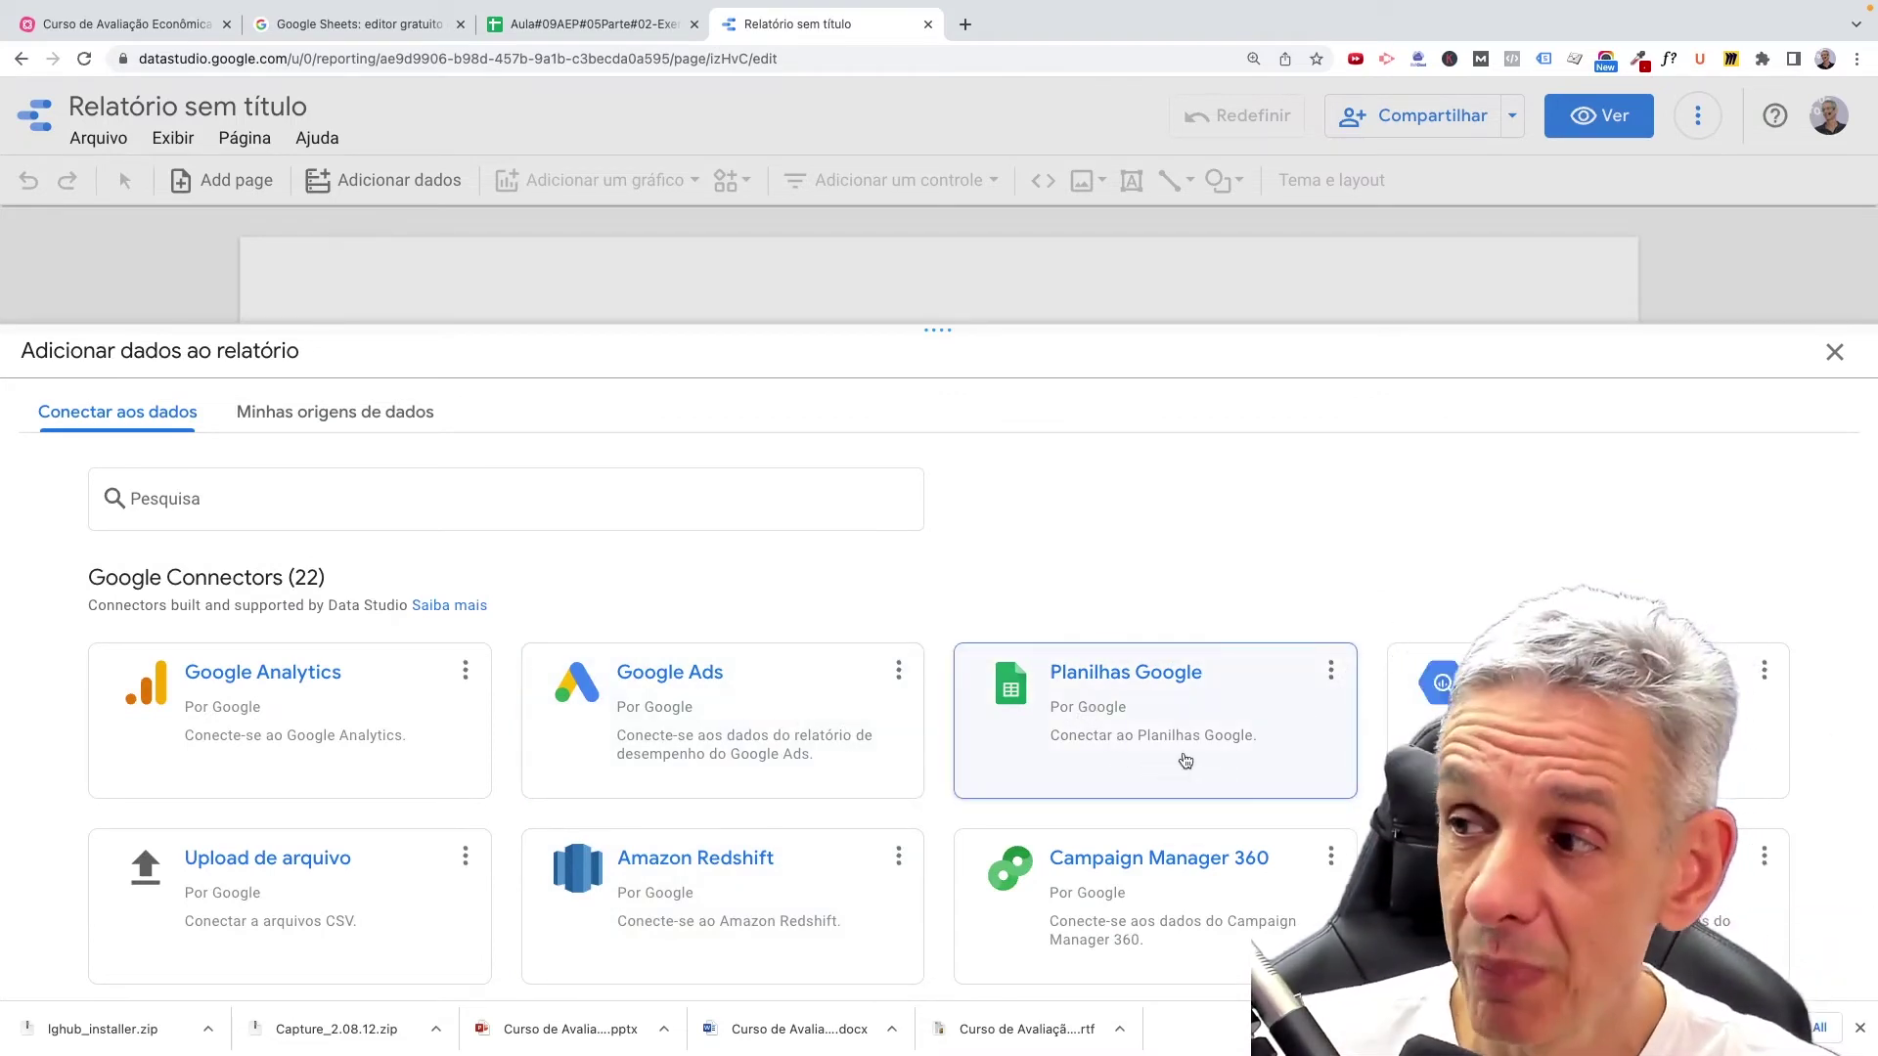
Add the Exemplo1.19 sheet of the starred Aula#09AEP#05Parte#02-Exemplo1.19 spreadsheet through Planilhas Google, and delete the default table from the report page.
{"action": "left_click", "coordinate": [1125, 742]}
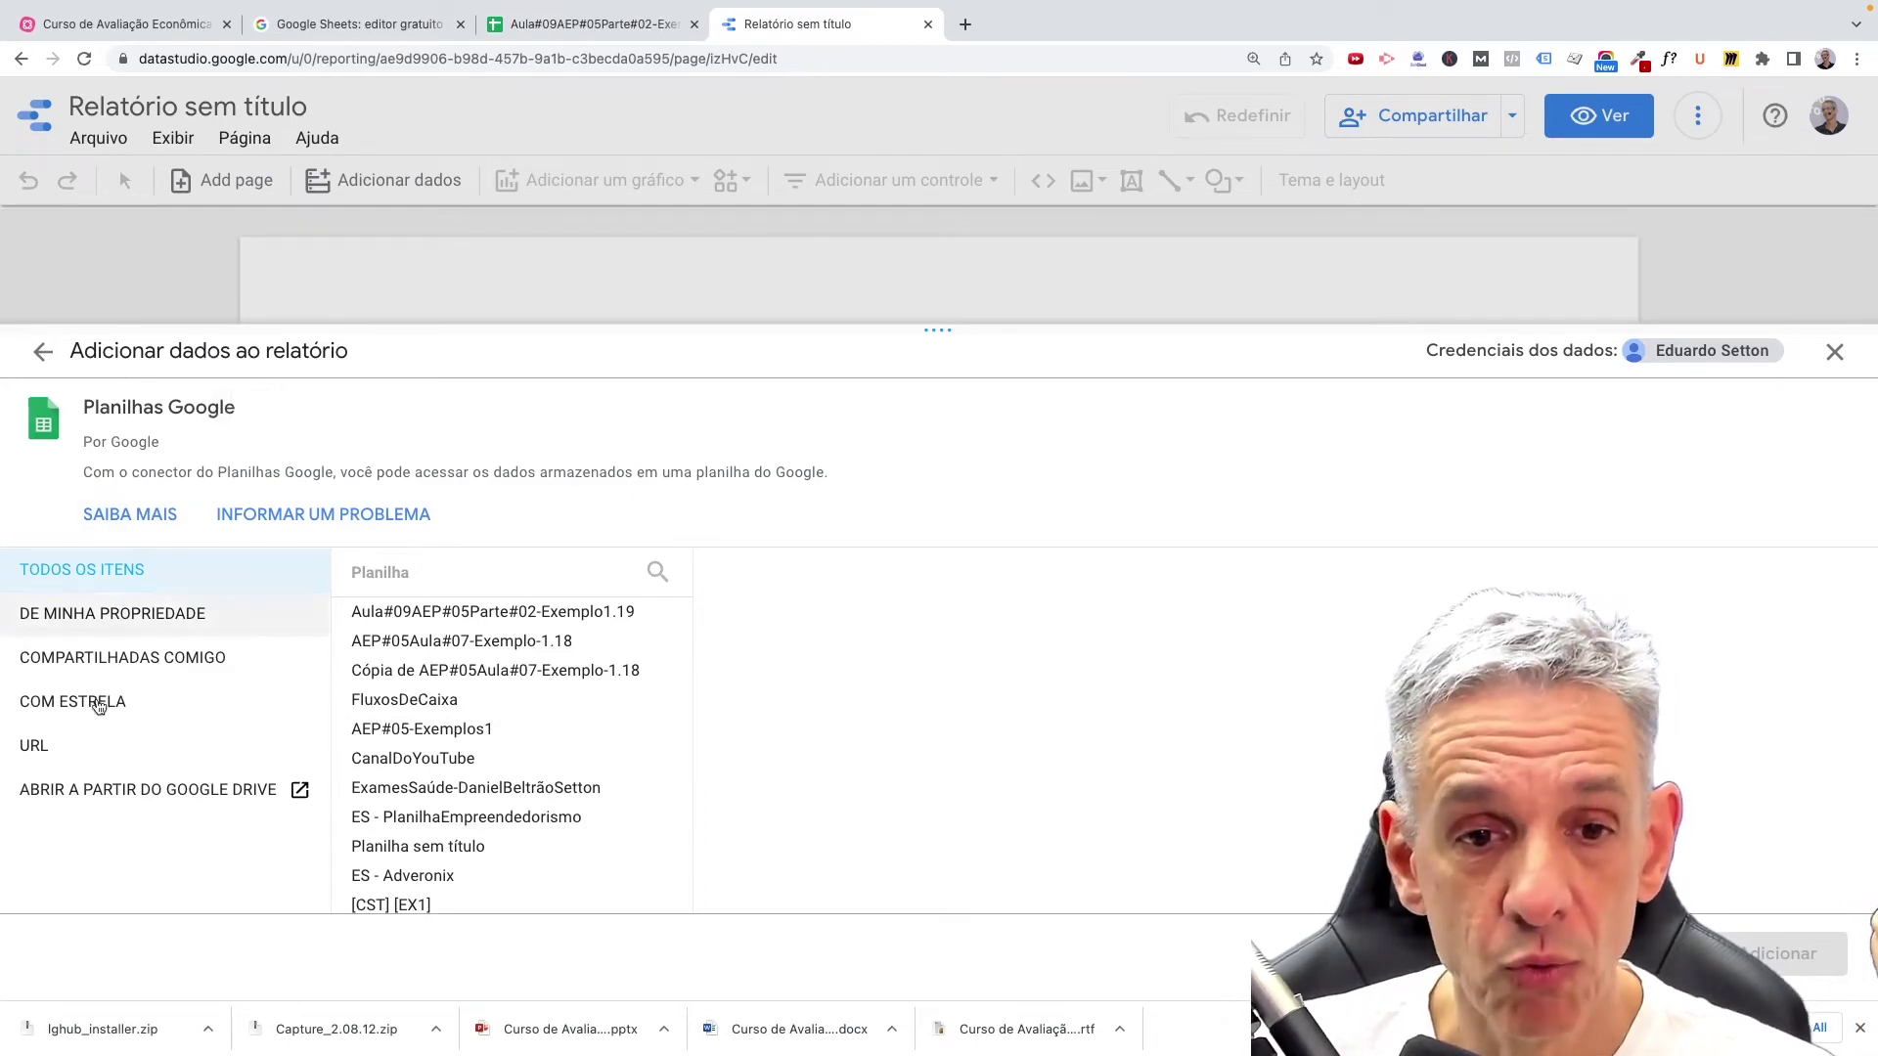
{"action": "left_click", "coordinate": [94, 622]}
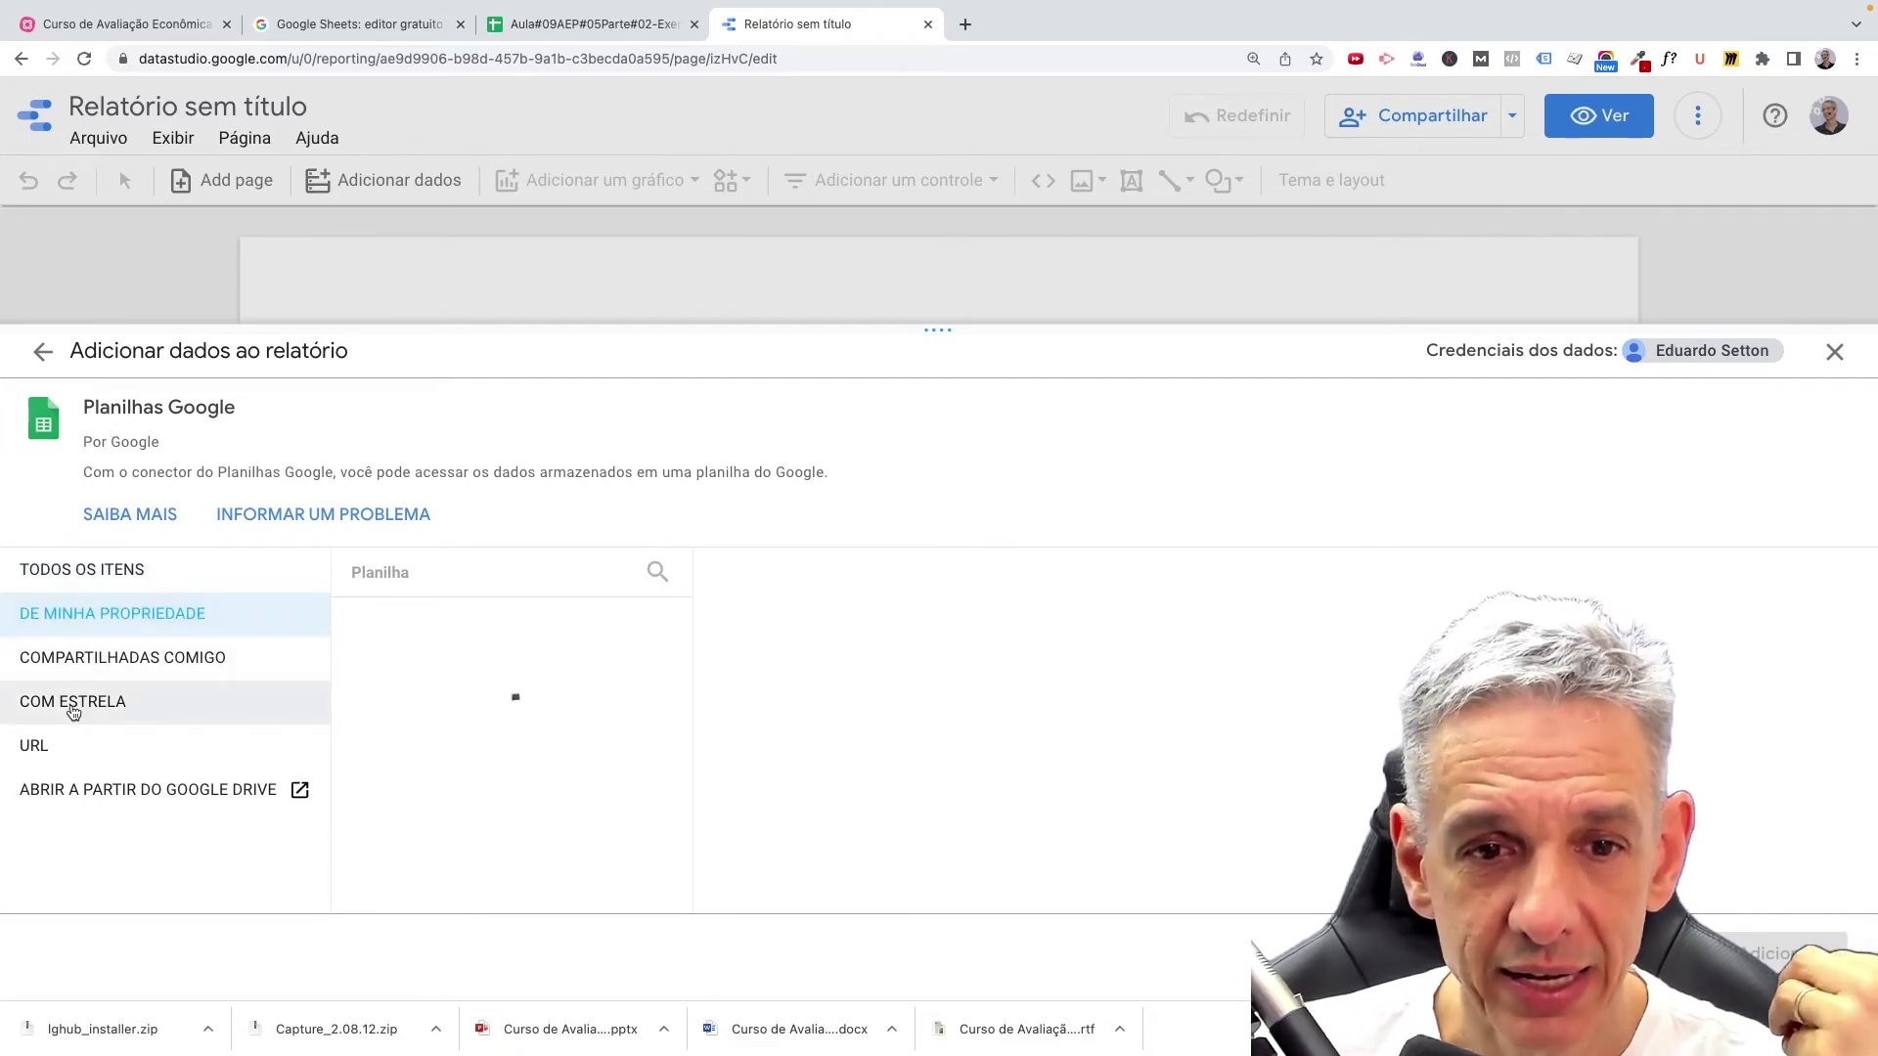
{"action": "left_click", "coordinate": [74, 706]}
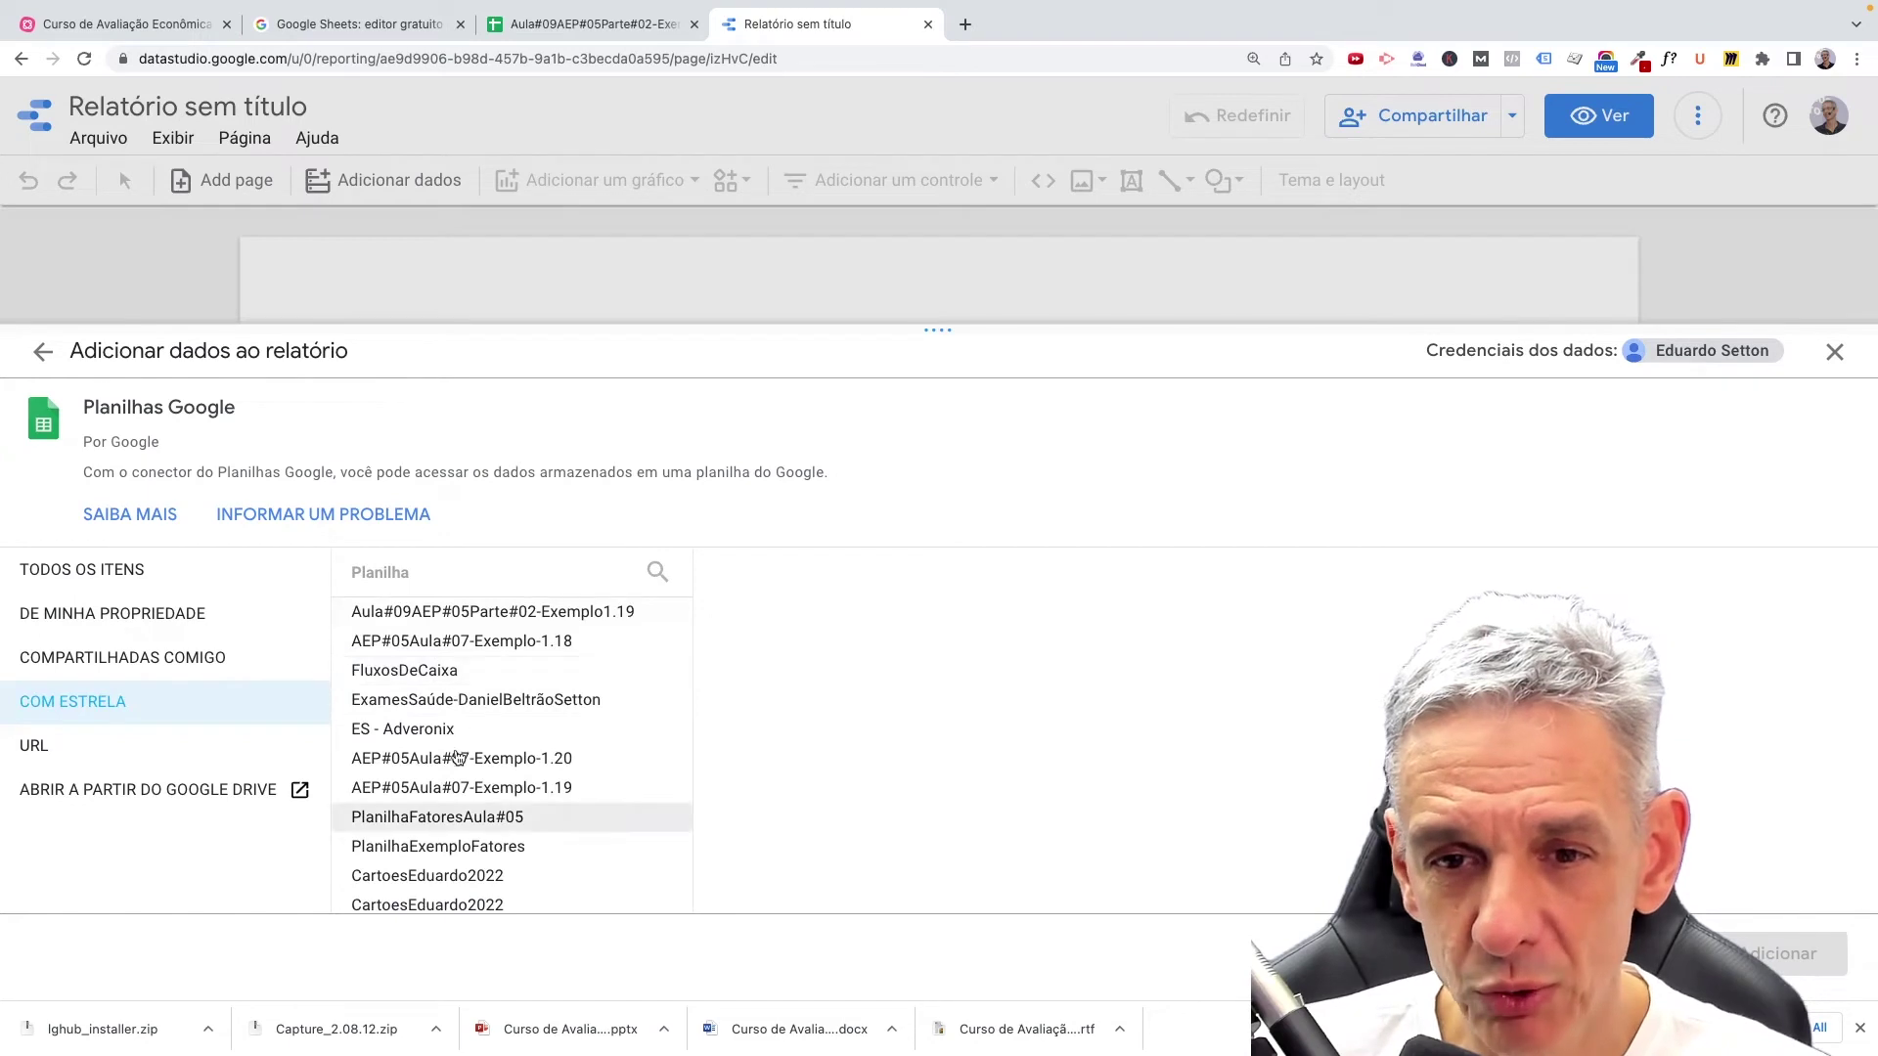
{"action": "left_click", "coordinate": [452, 616]}
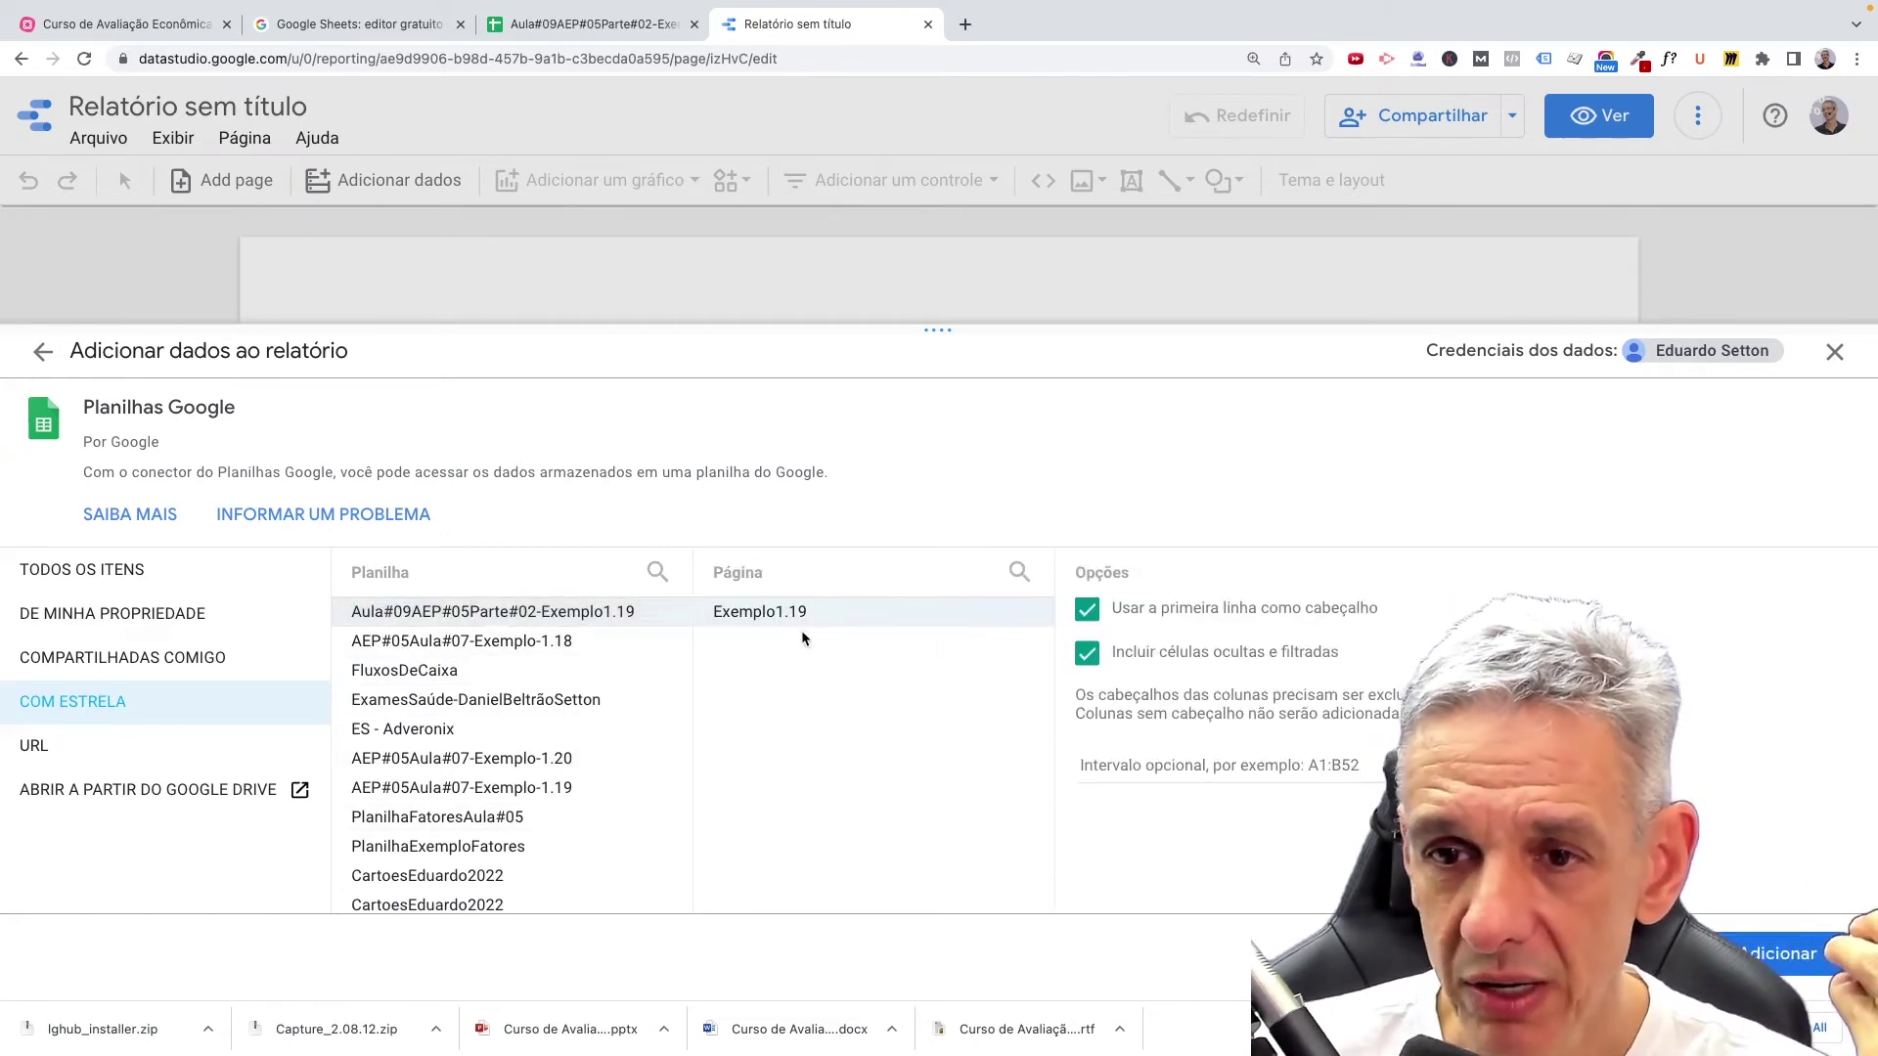
{"action": "left_click", "coordinate": [788, 622]}
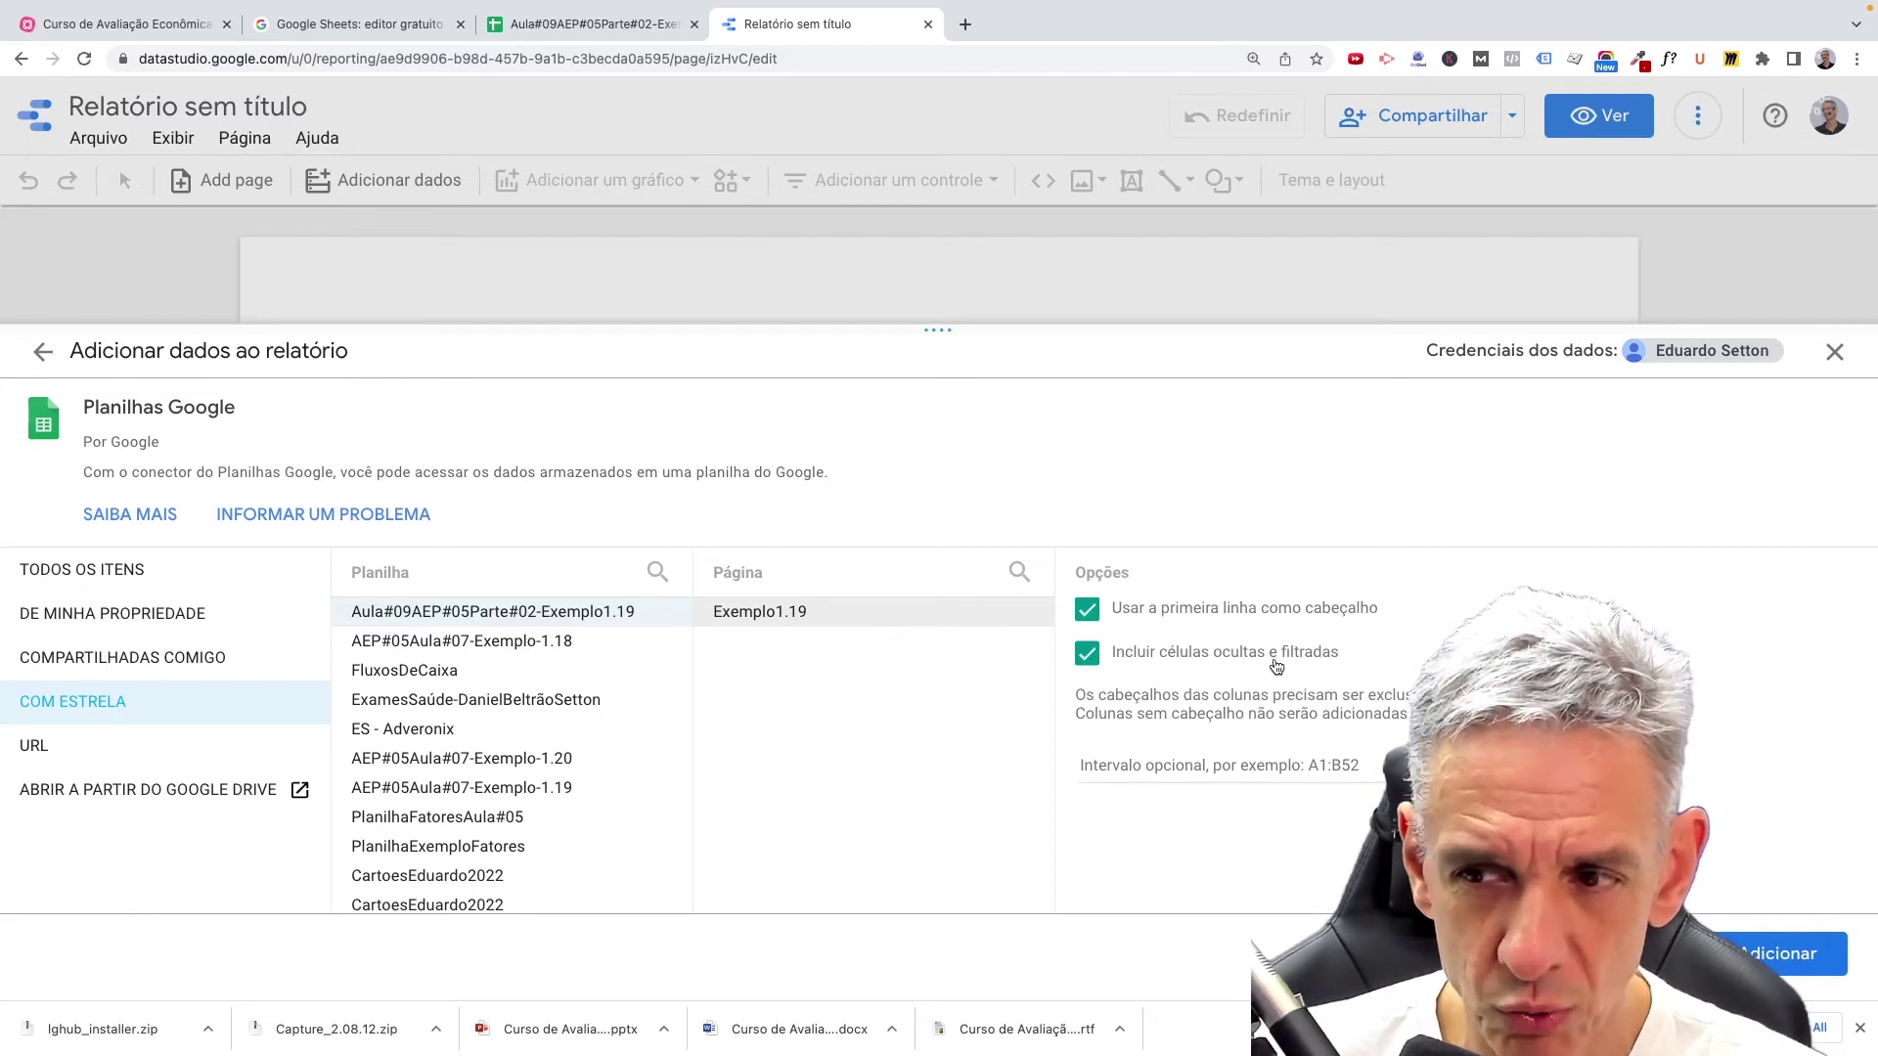
{"action": "left_click", "coordinate": [1781, 955]}
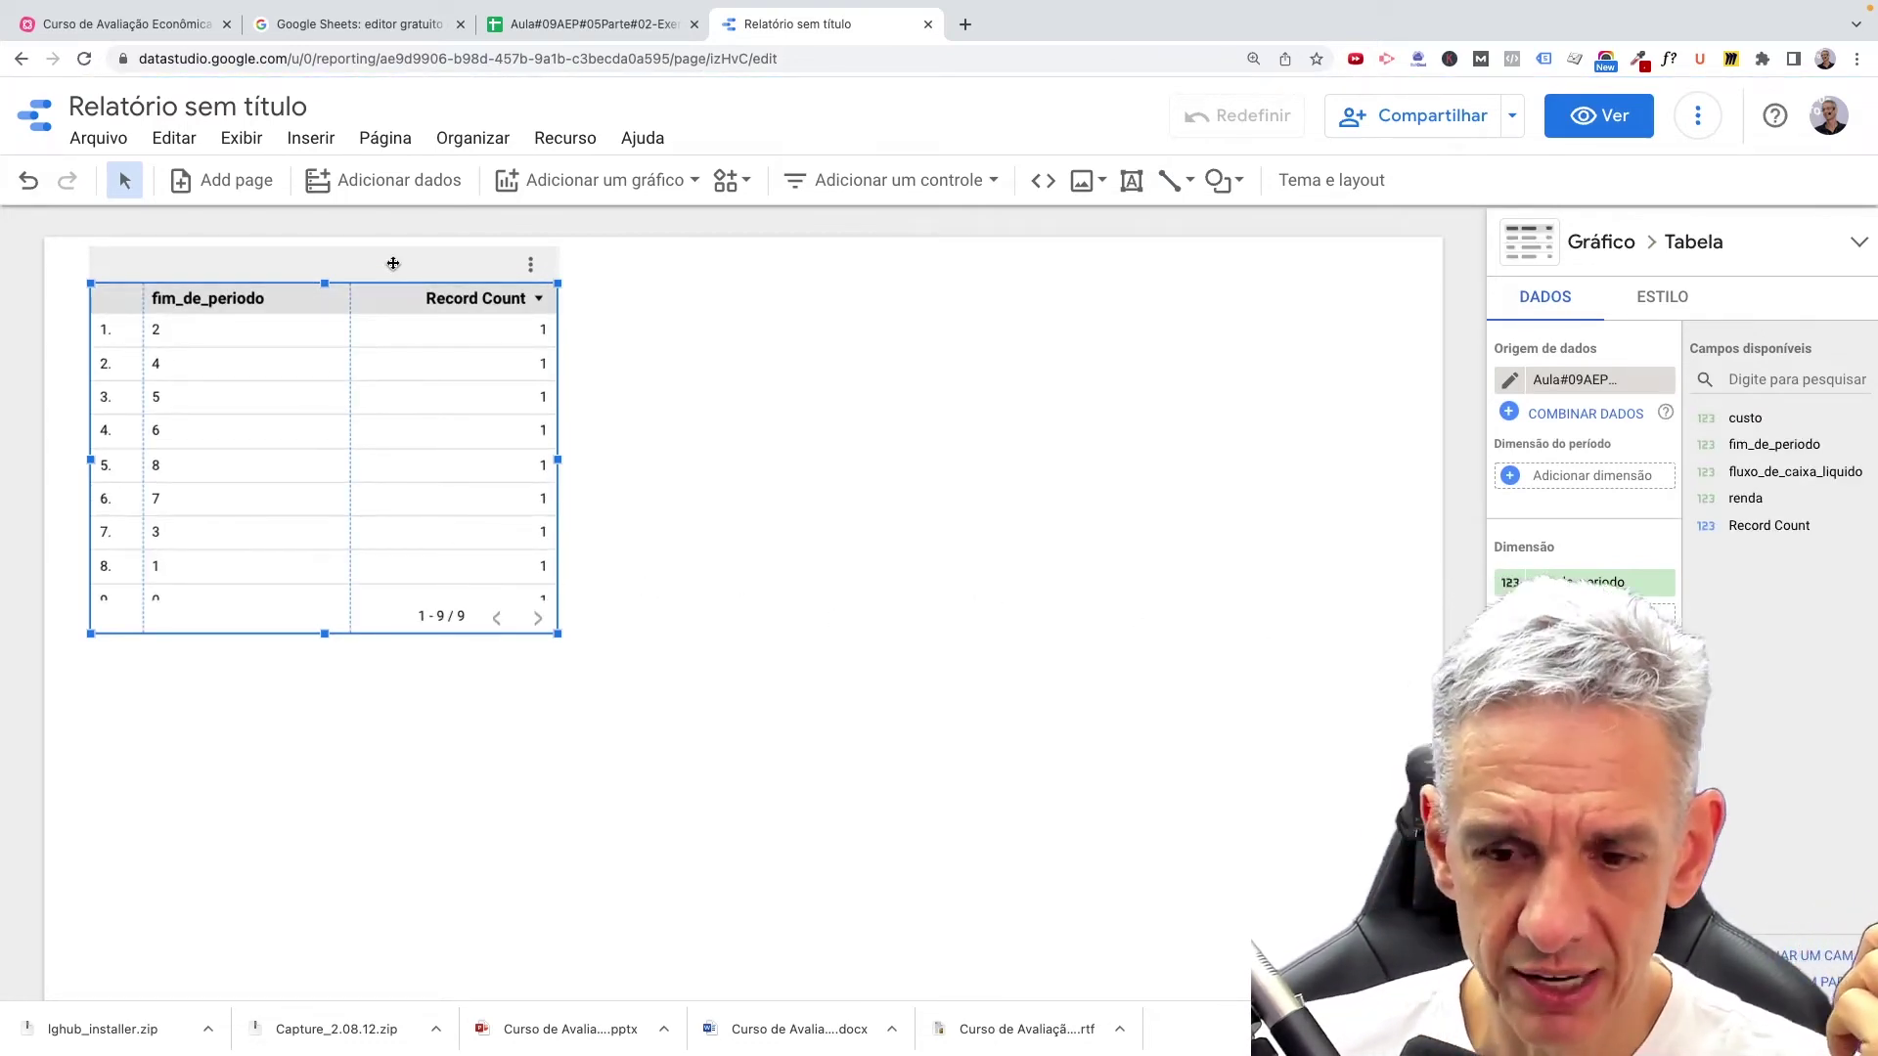
{"action": "key", "text": "Delete"}
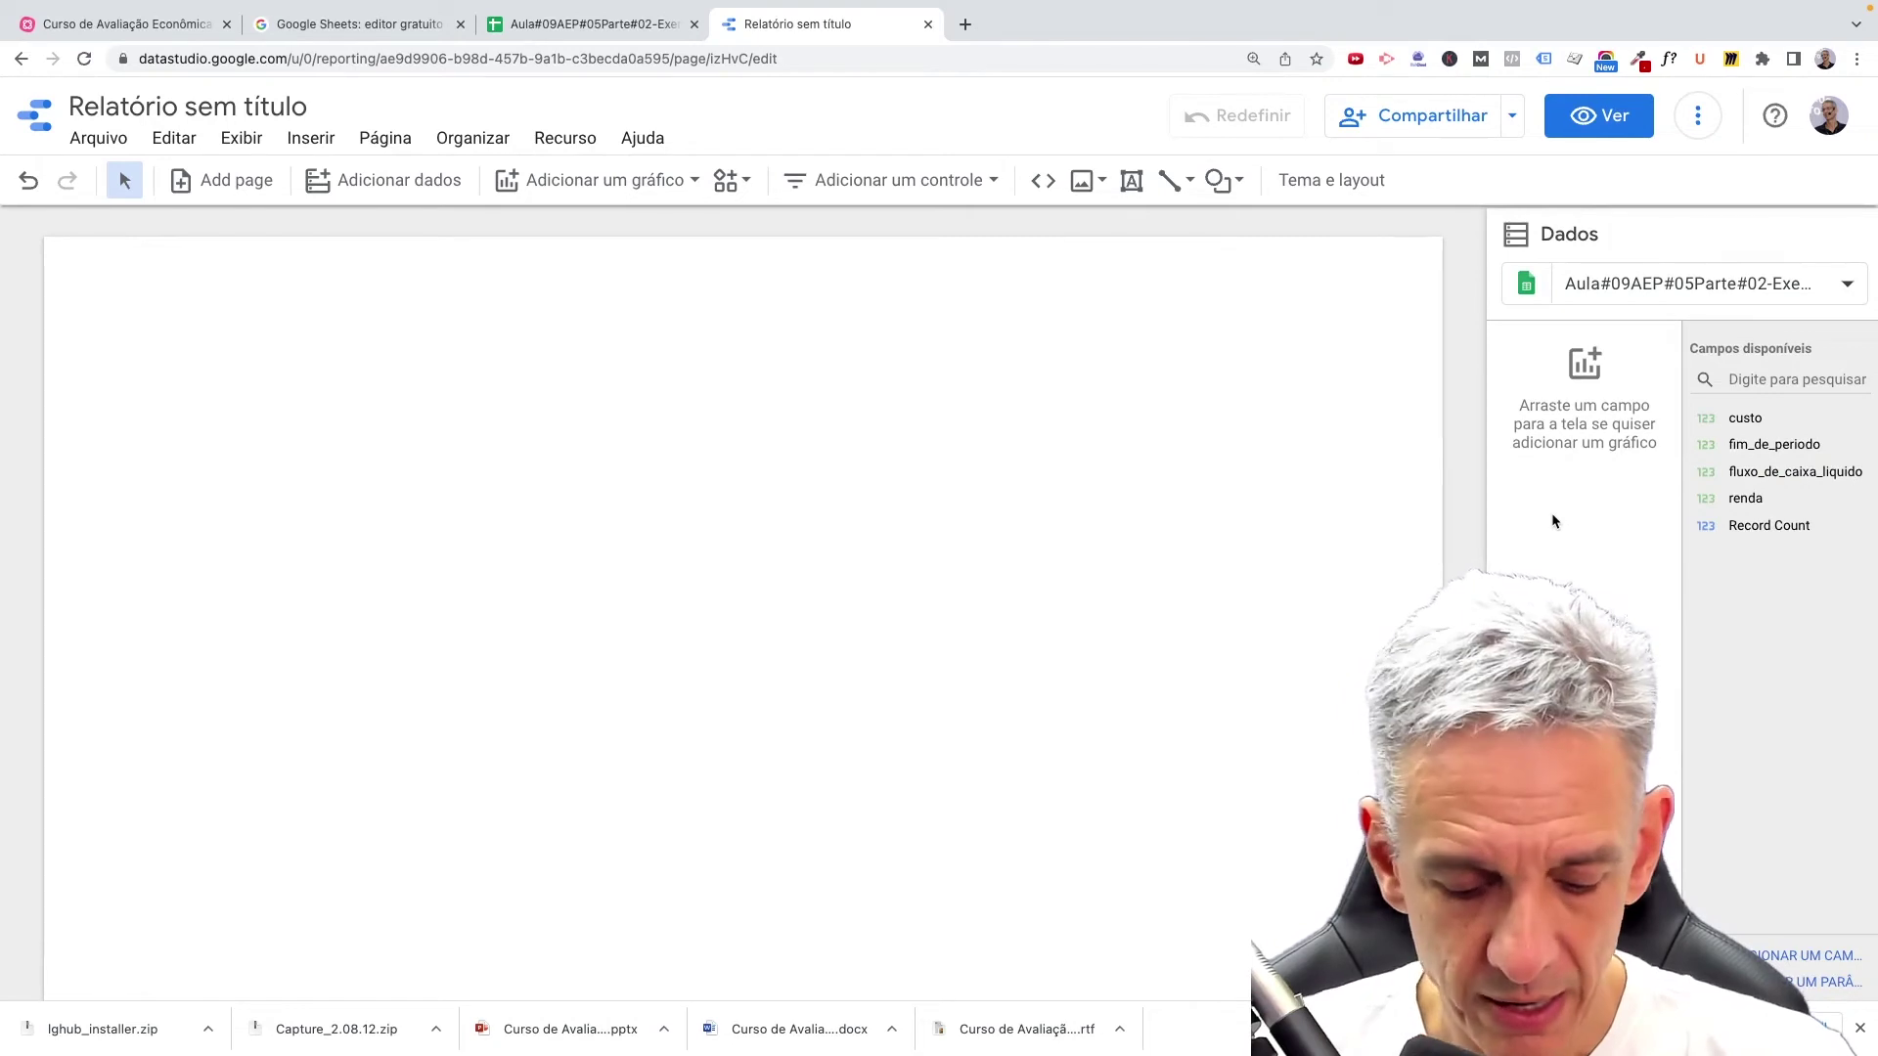
Rename the report as Aula#09AEP#05Parte#01-Exemplo1.19.
{"action": "key", "text": "super+plus"}
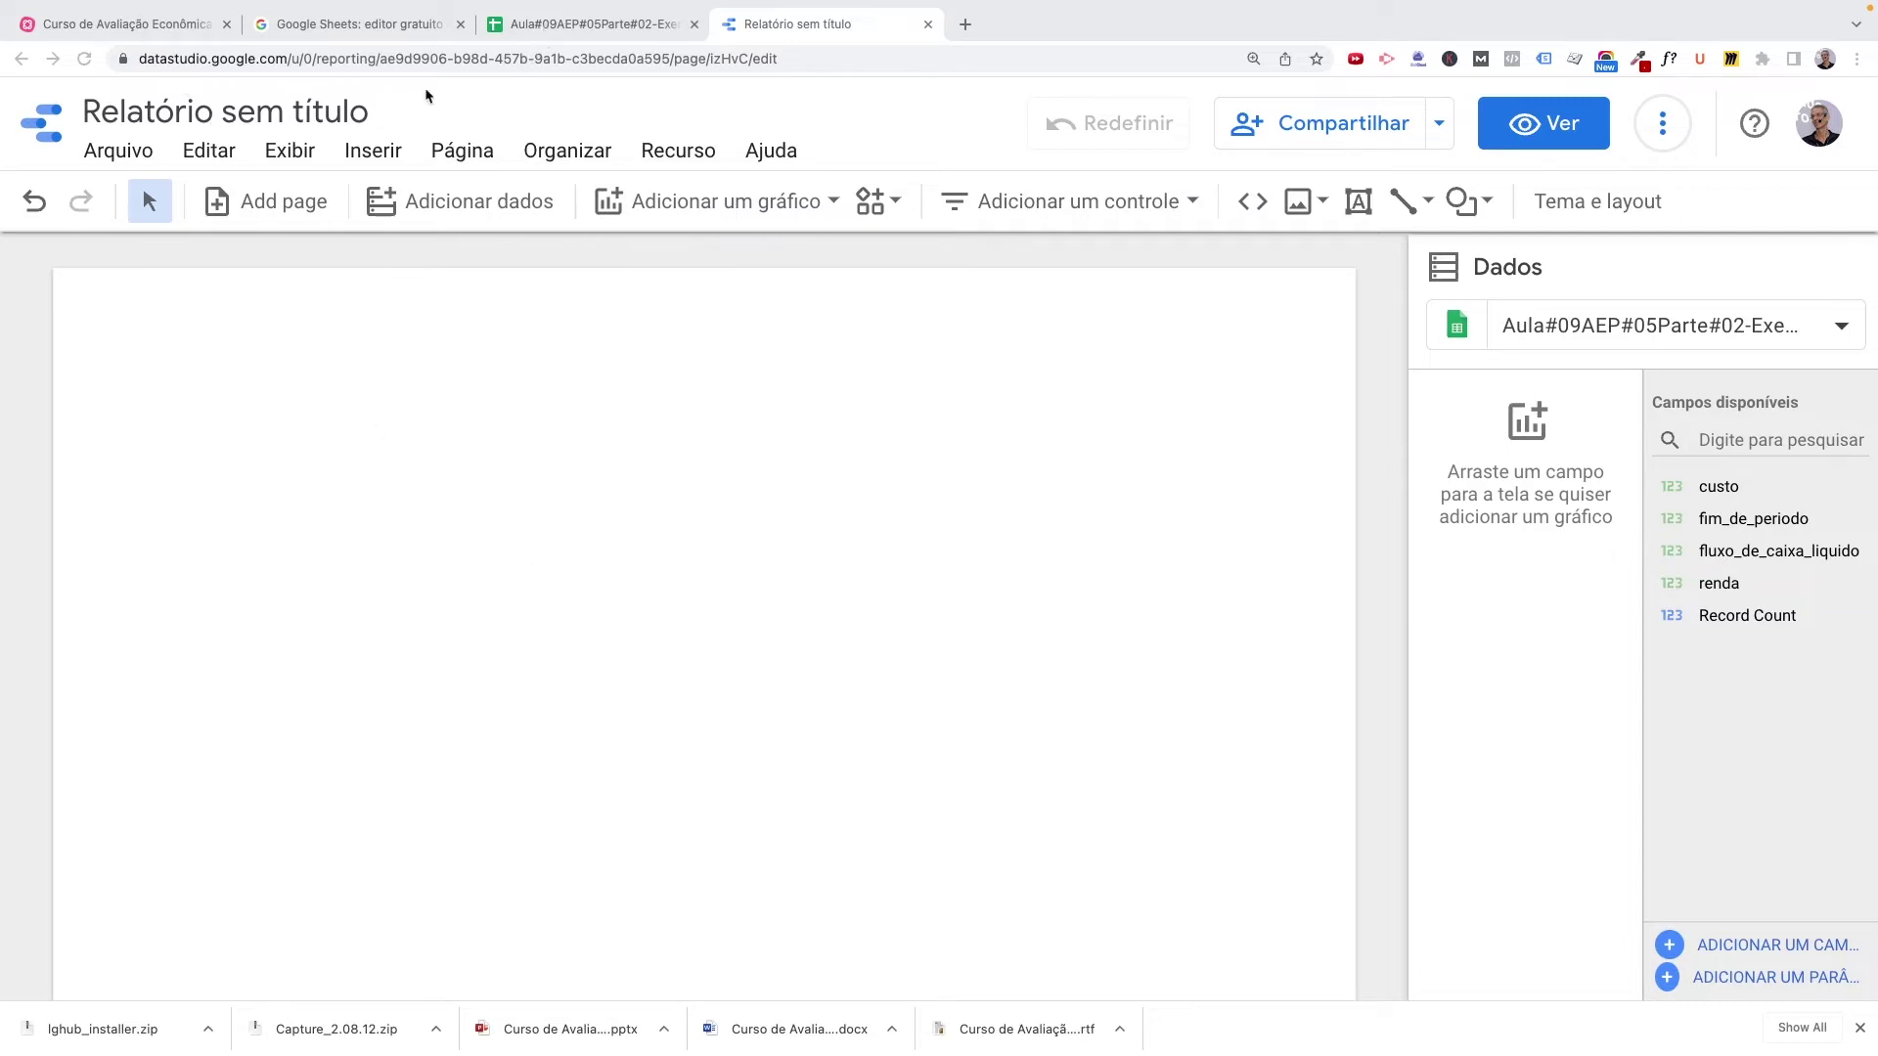
{"action": "left_click", "coordinate": [327, 117]}
{"action": "type", "text": "A"}
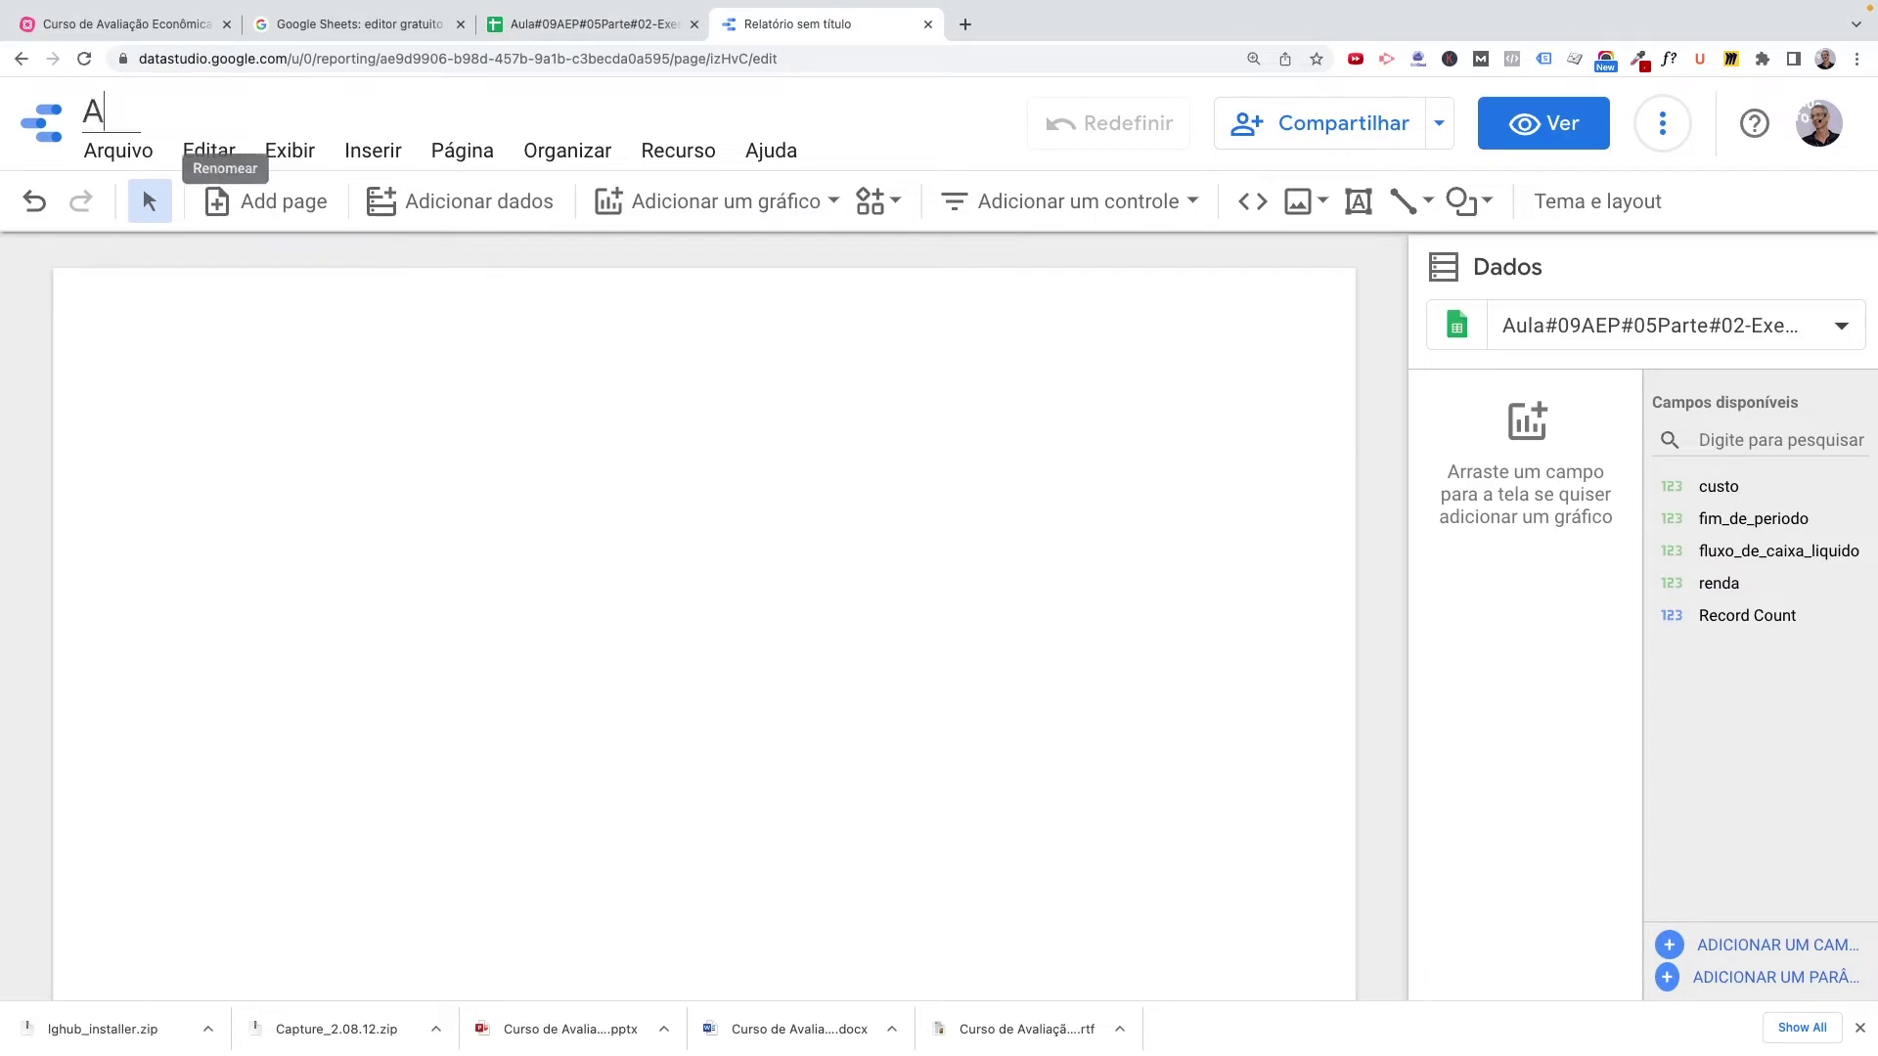
{"action": "type", "text": "ula#0"}
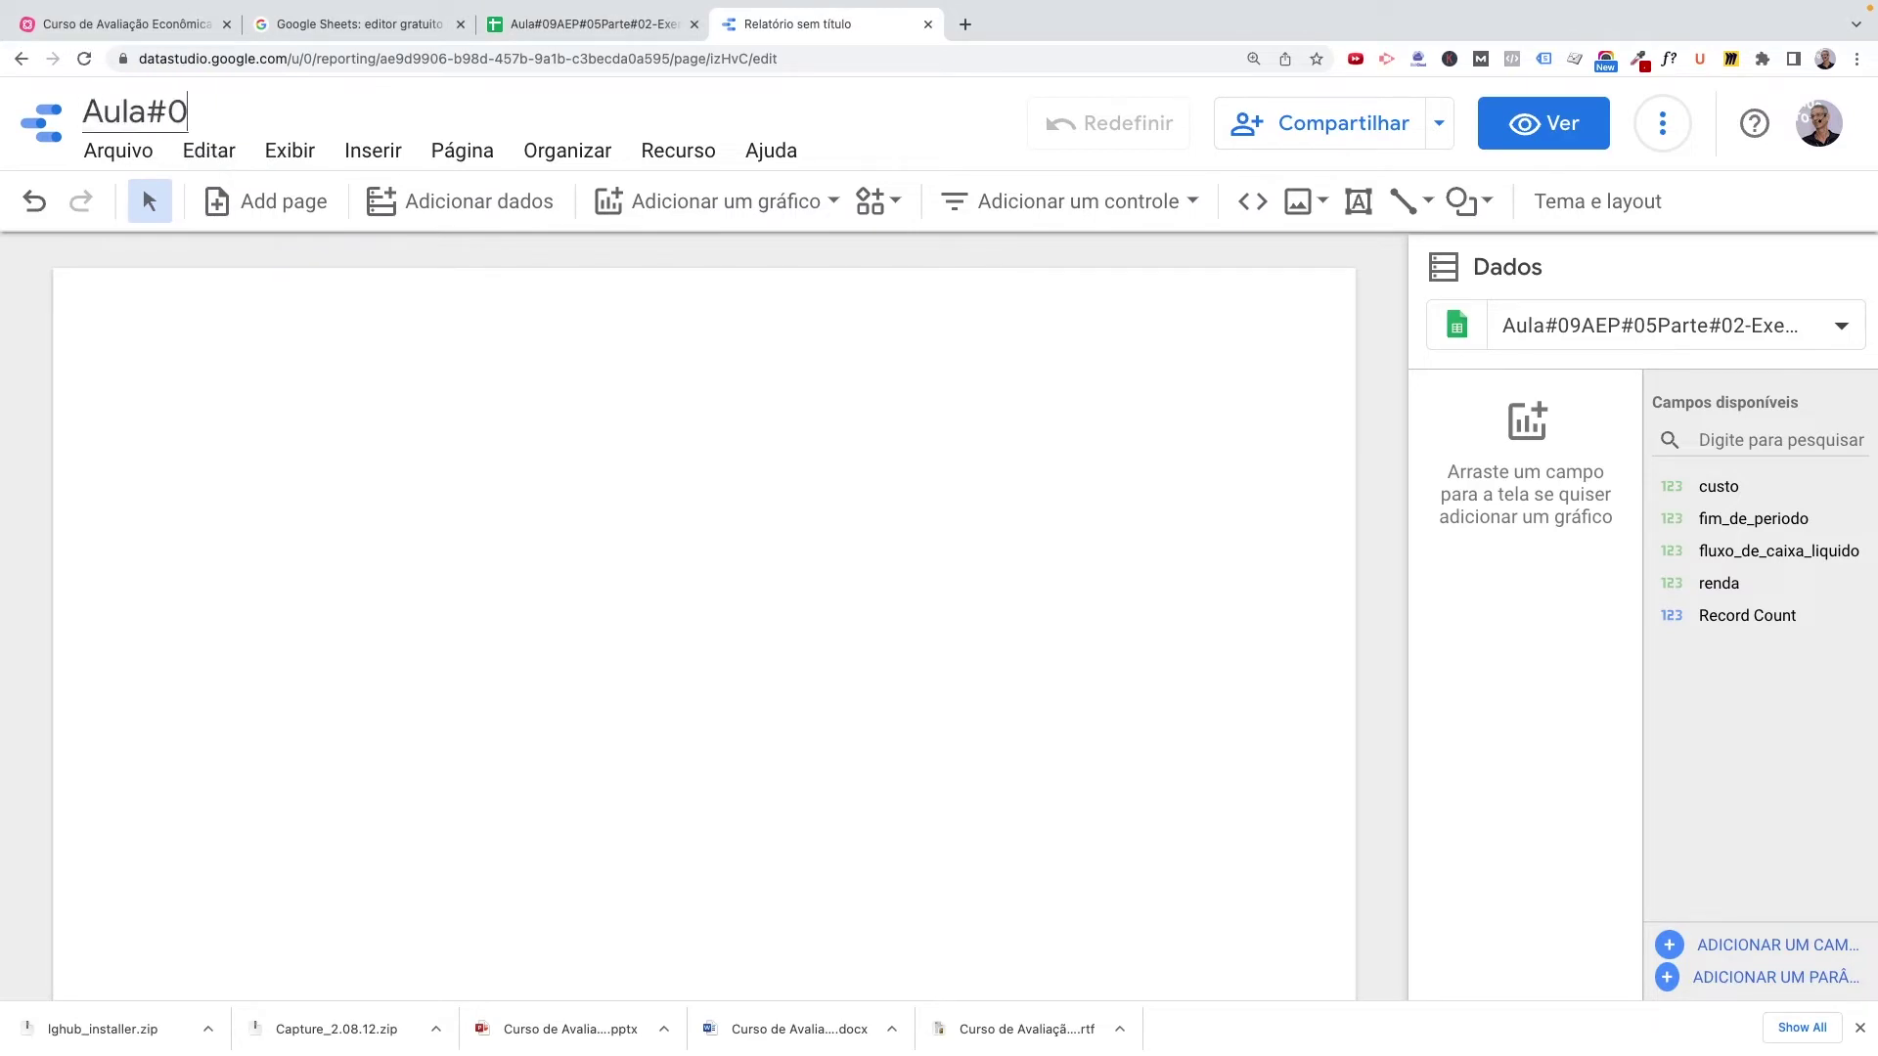
{"action": "type", "text": "9AEP#05"}
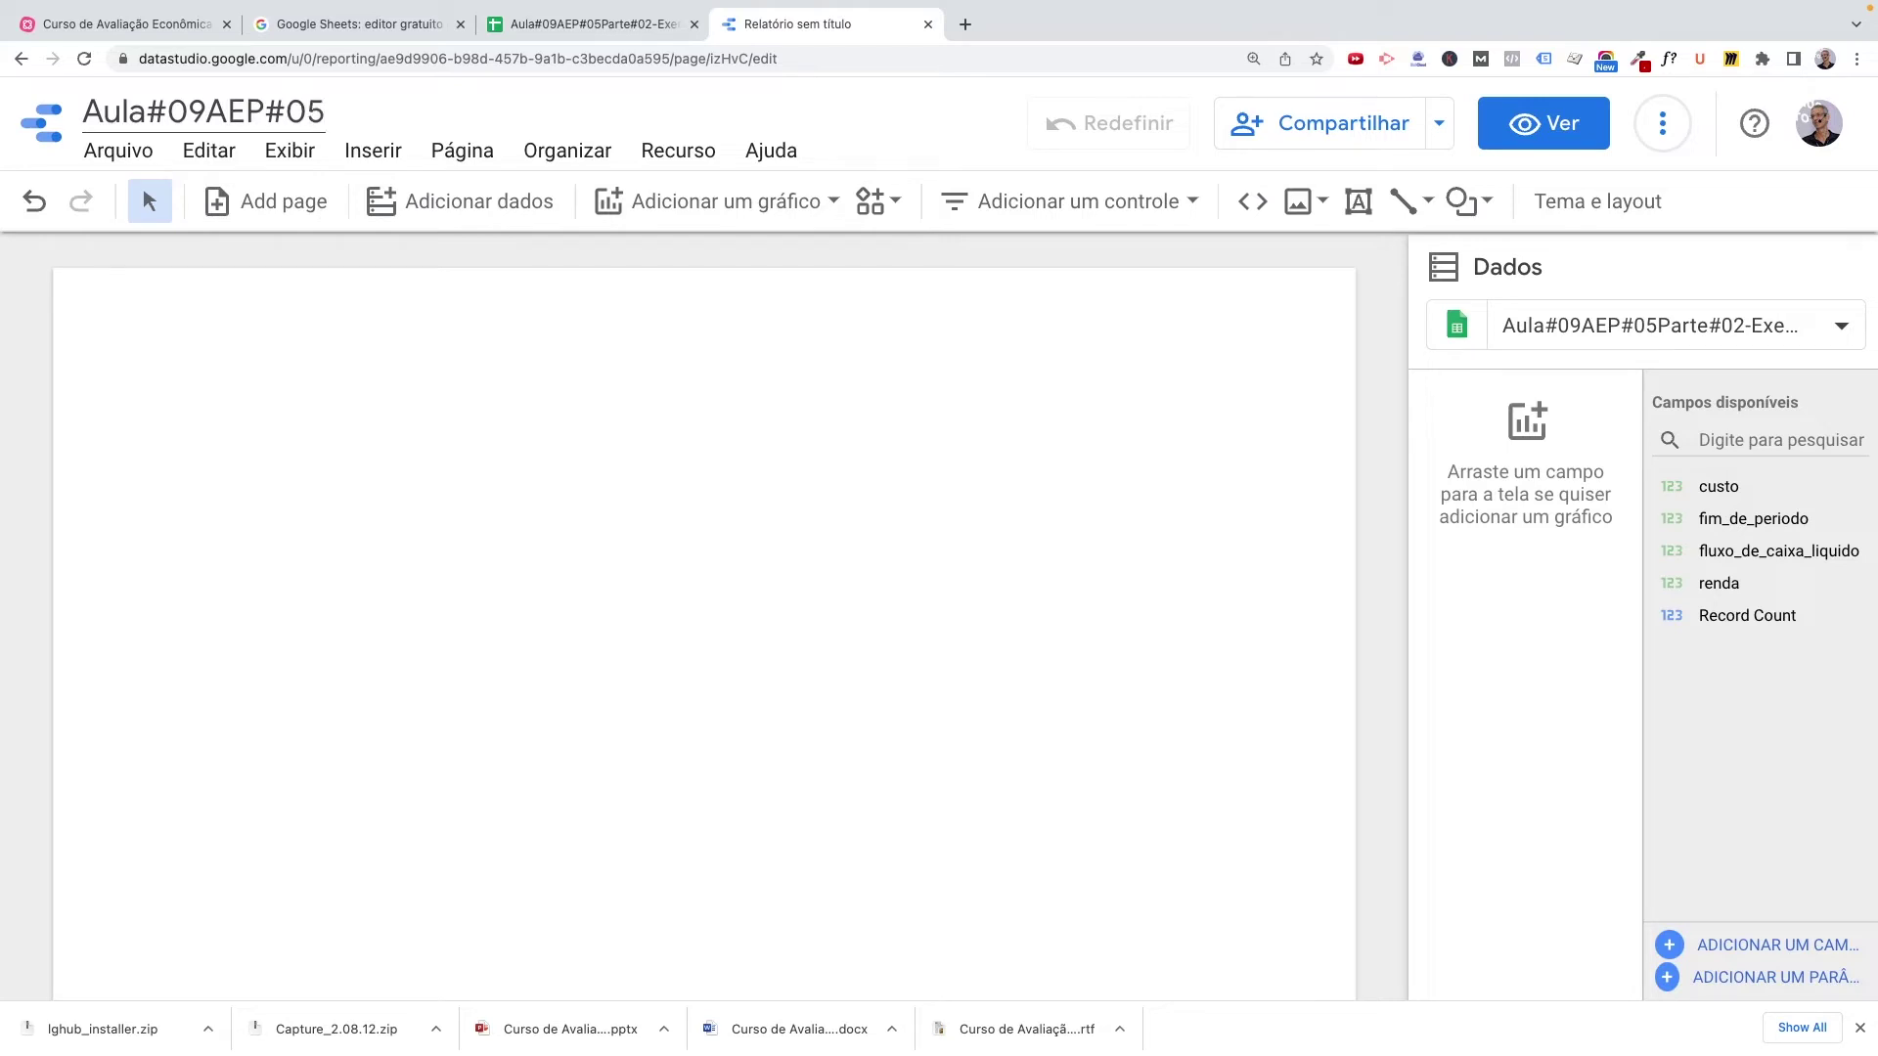
{"action": "type", "text": "PArte"}
{"action": "key", "text": "BackSpace"}
{"action": "key", "text": "BackSpace"}
{"action": "key", "text": "BackSpace"}
{"action": "key", "text": "BackSpace"}
{"action": "type", "text": "aert"}
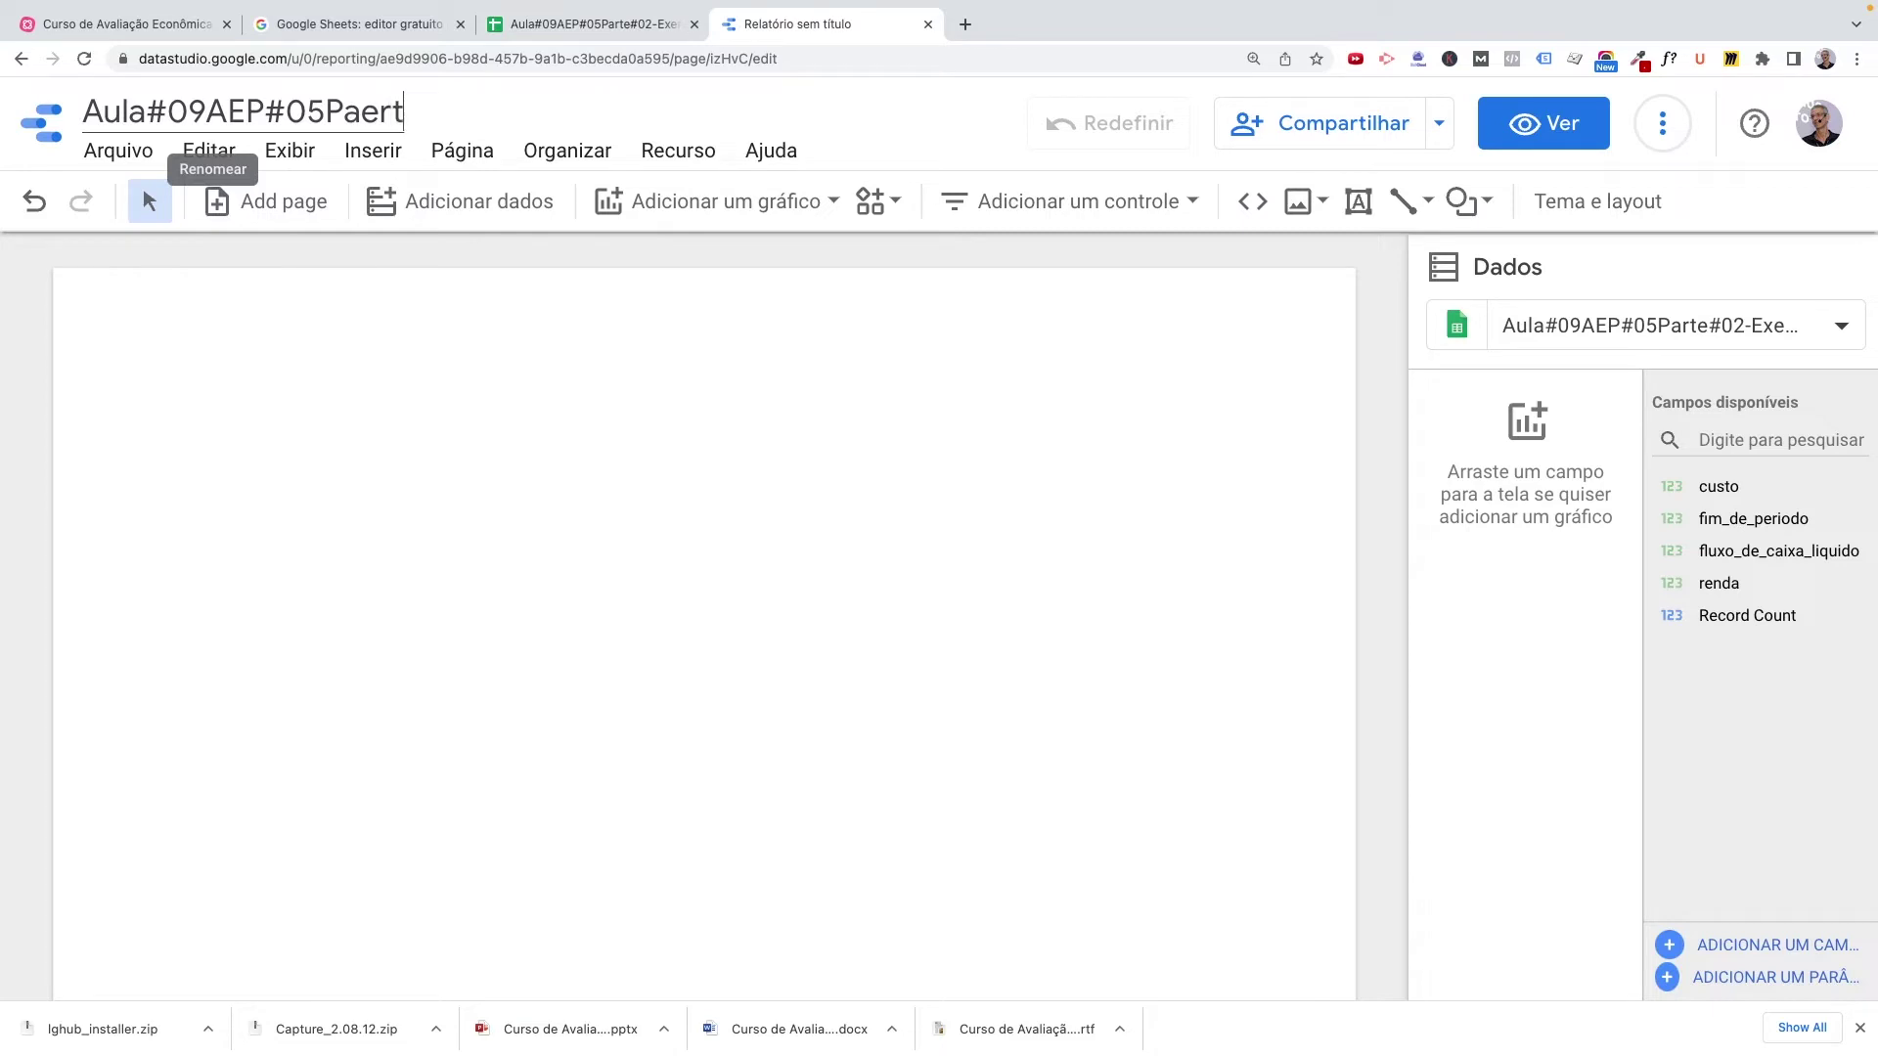
{"action": "type", "text": "e#01-Exemplo1.19"}
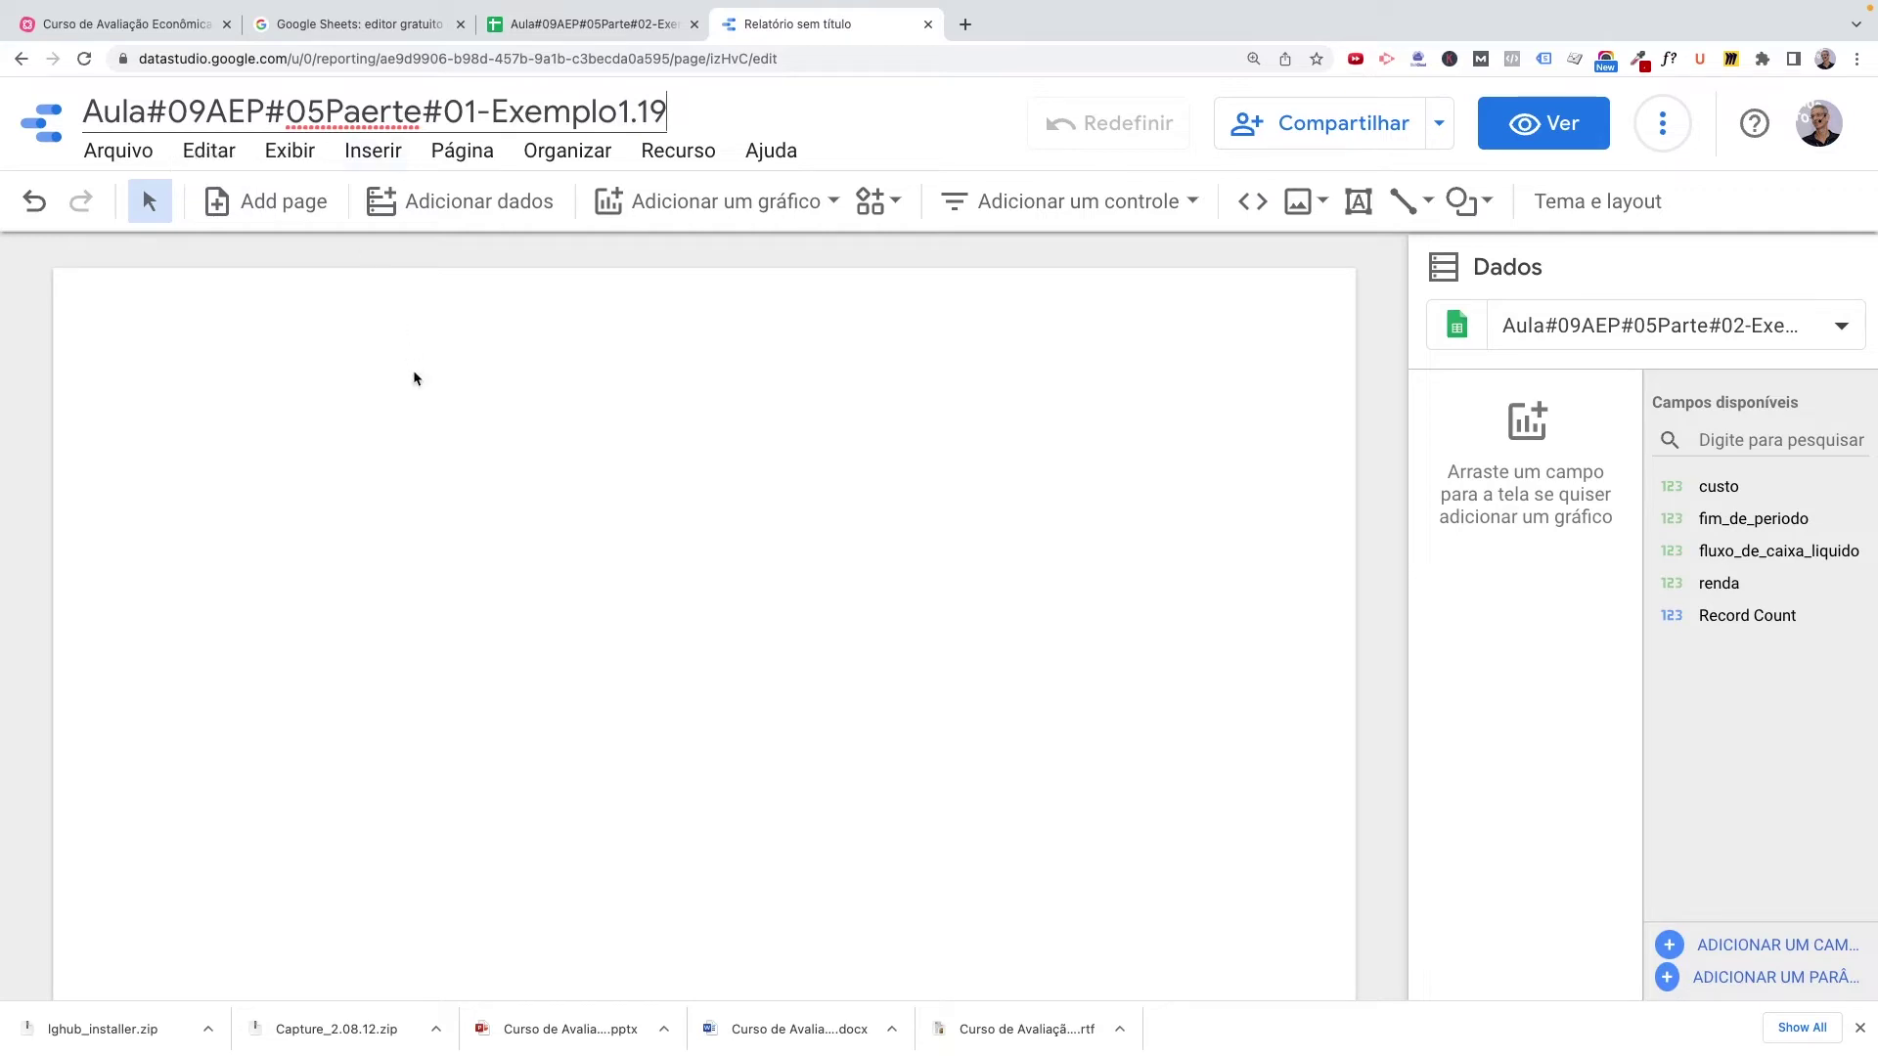
{"action": "left_click", "coordinate": [410, 378]}
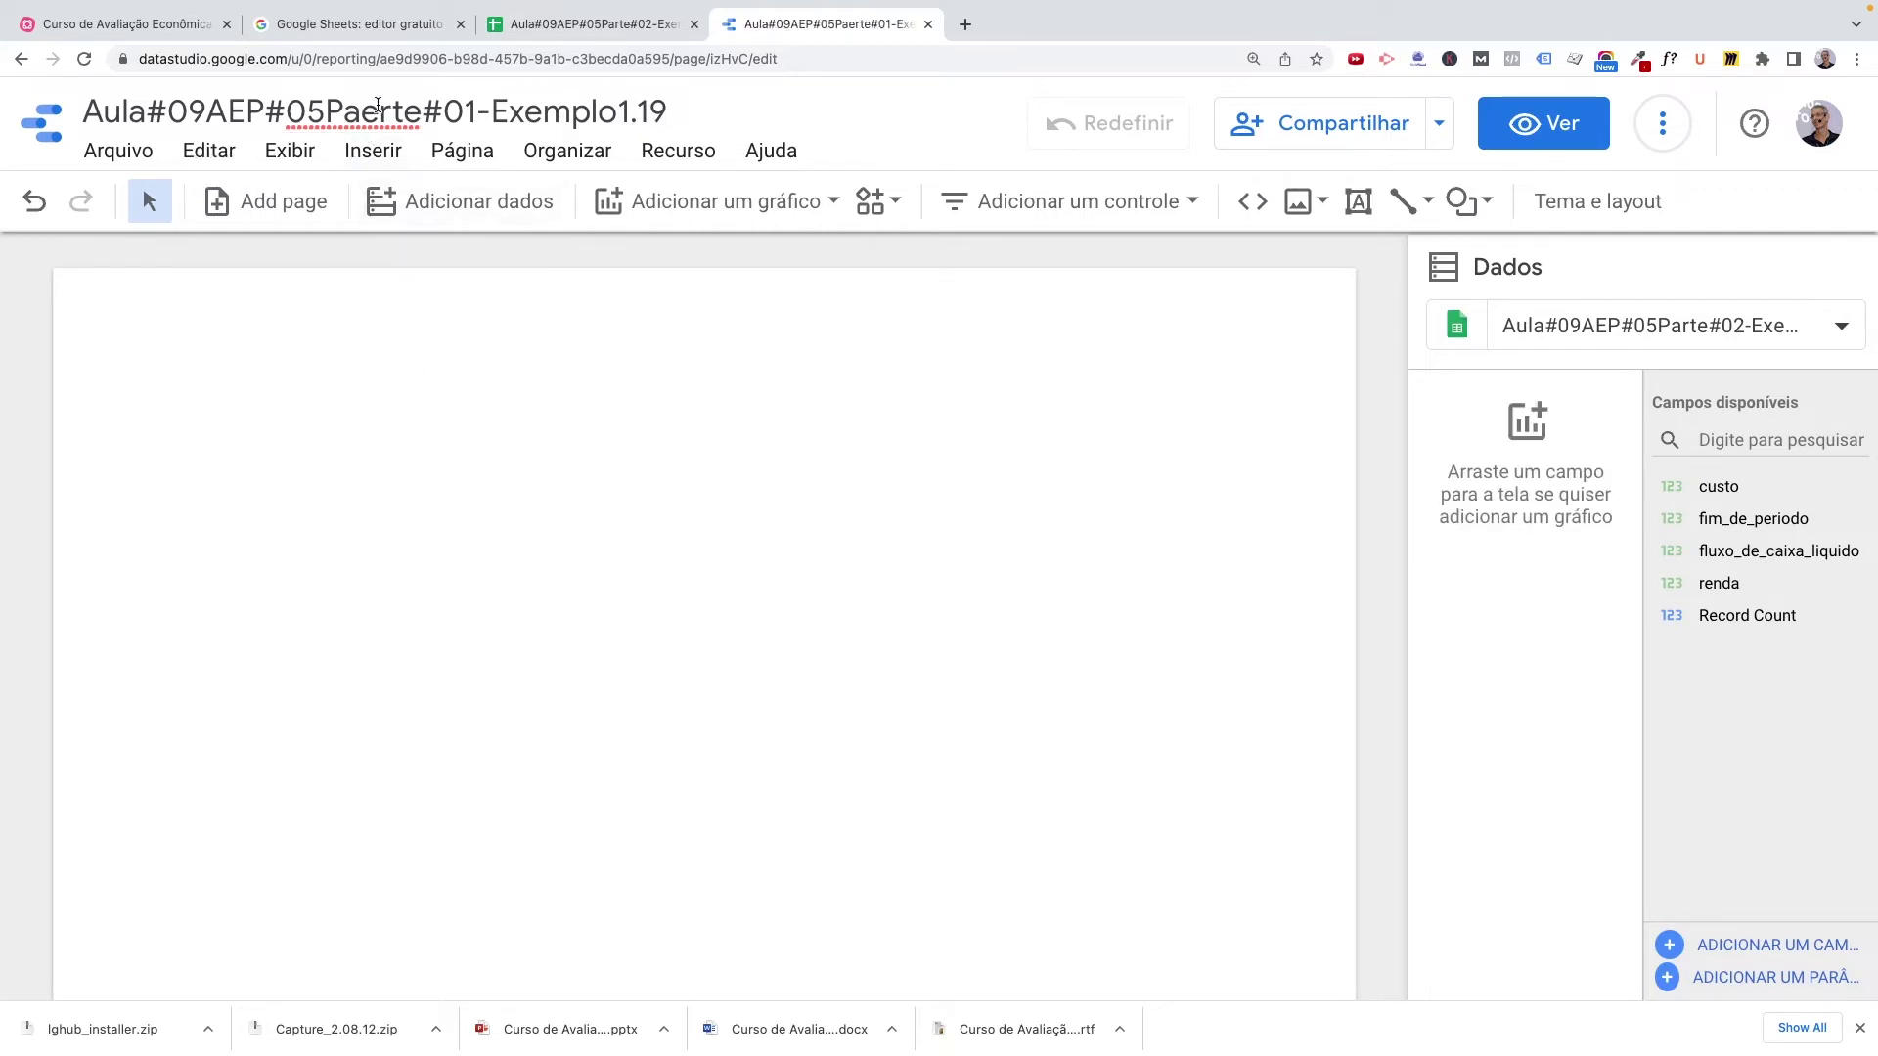
{"action": "key", "text": "BackSpace"}
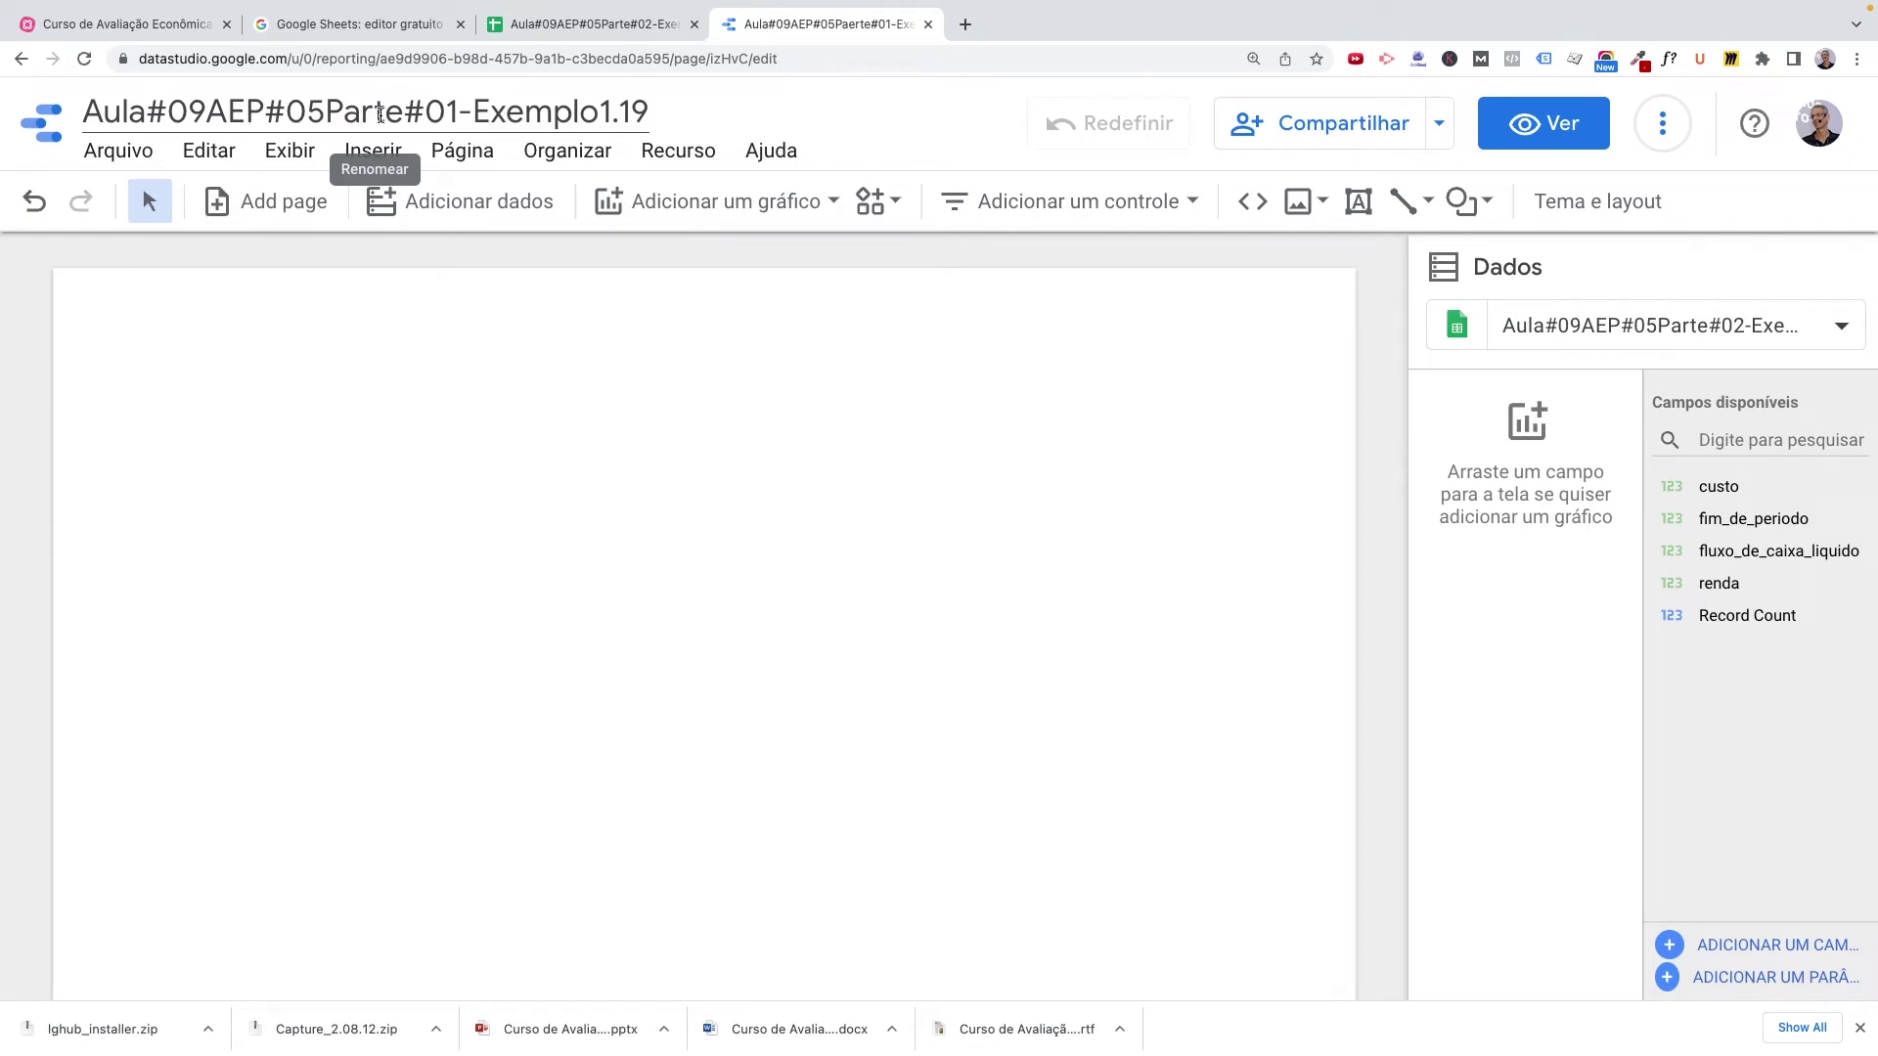
{"action": "left_click", "coordinate": [469, 336]}
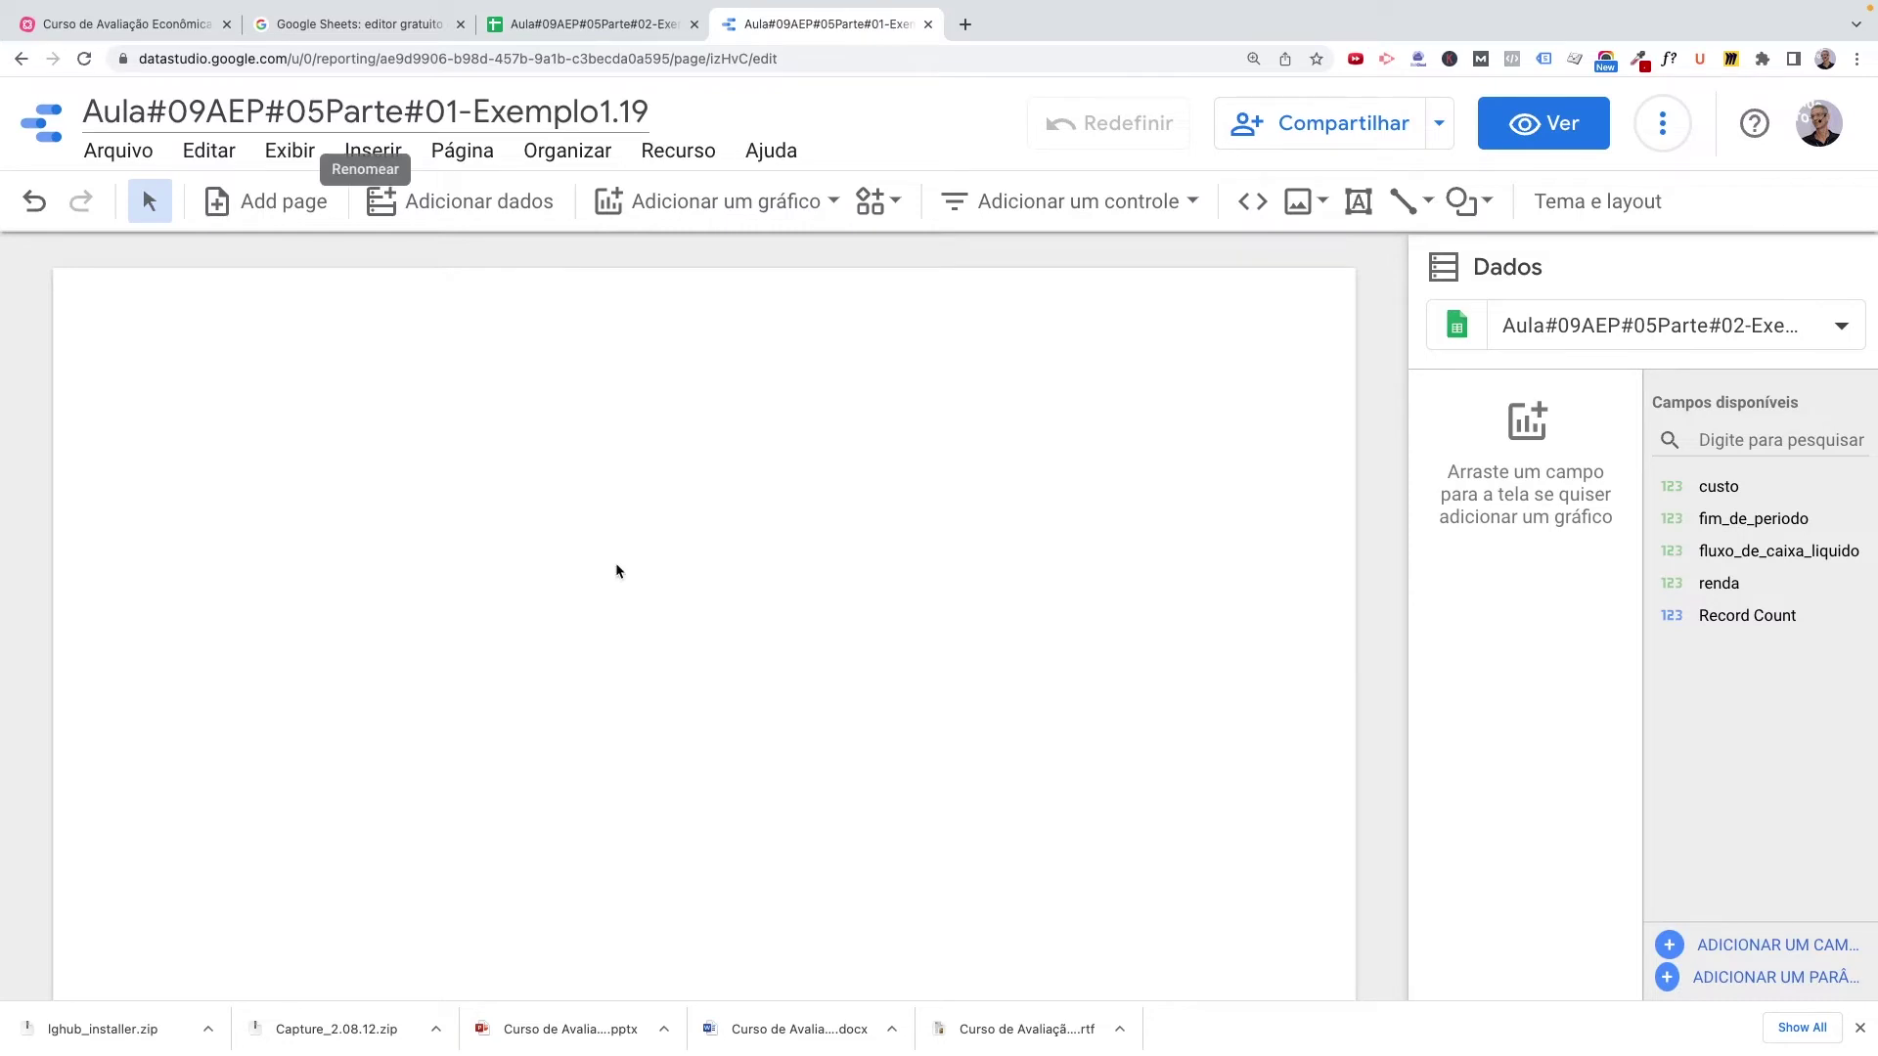
Examine the report's data sources, the available fields and the chart types that can be added.
{"action": "scroll", "coordinate": [671, 746], "scroll_direction": "down", "scroll_amount": 1}
{"action": "scroll", "coordinate": [637, 545], "scroll_direction": "up", "scroll_amount": 1}
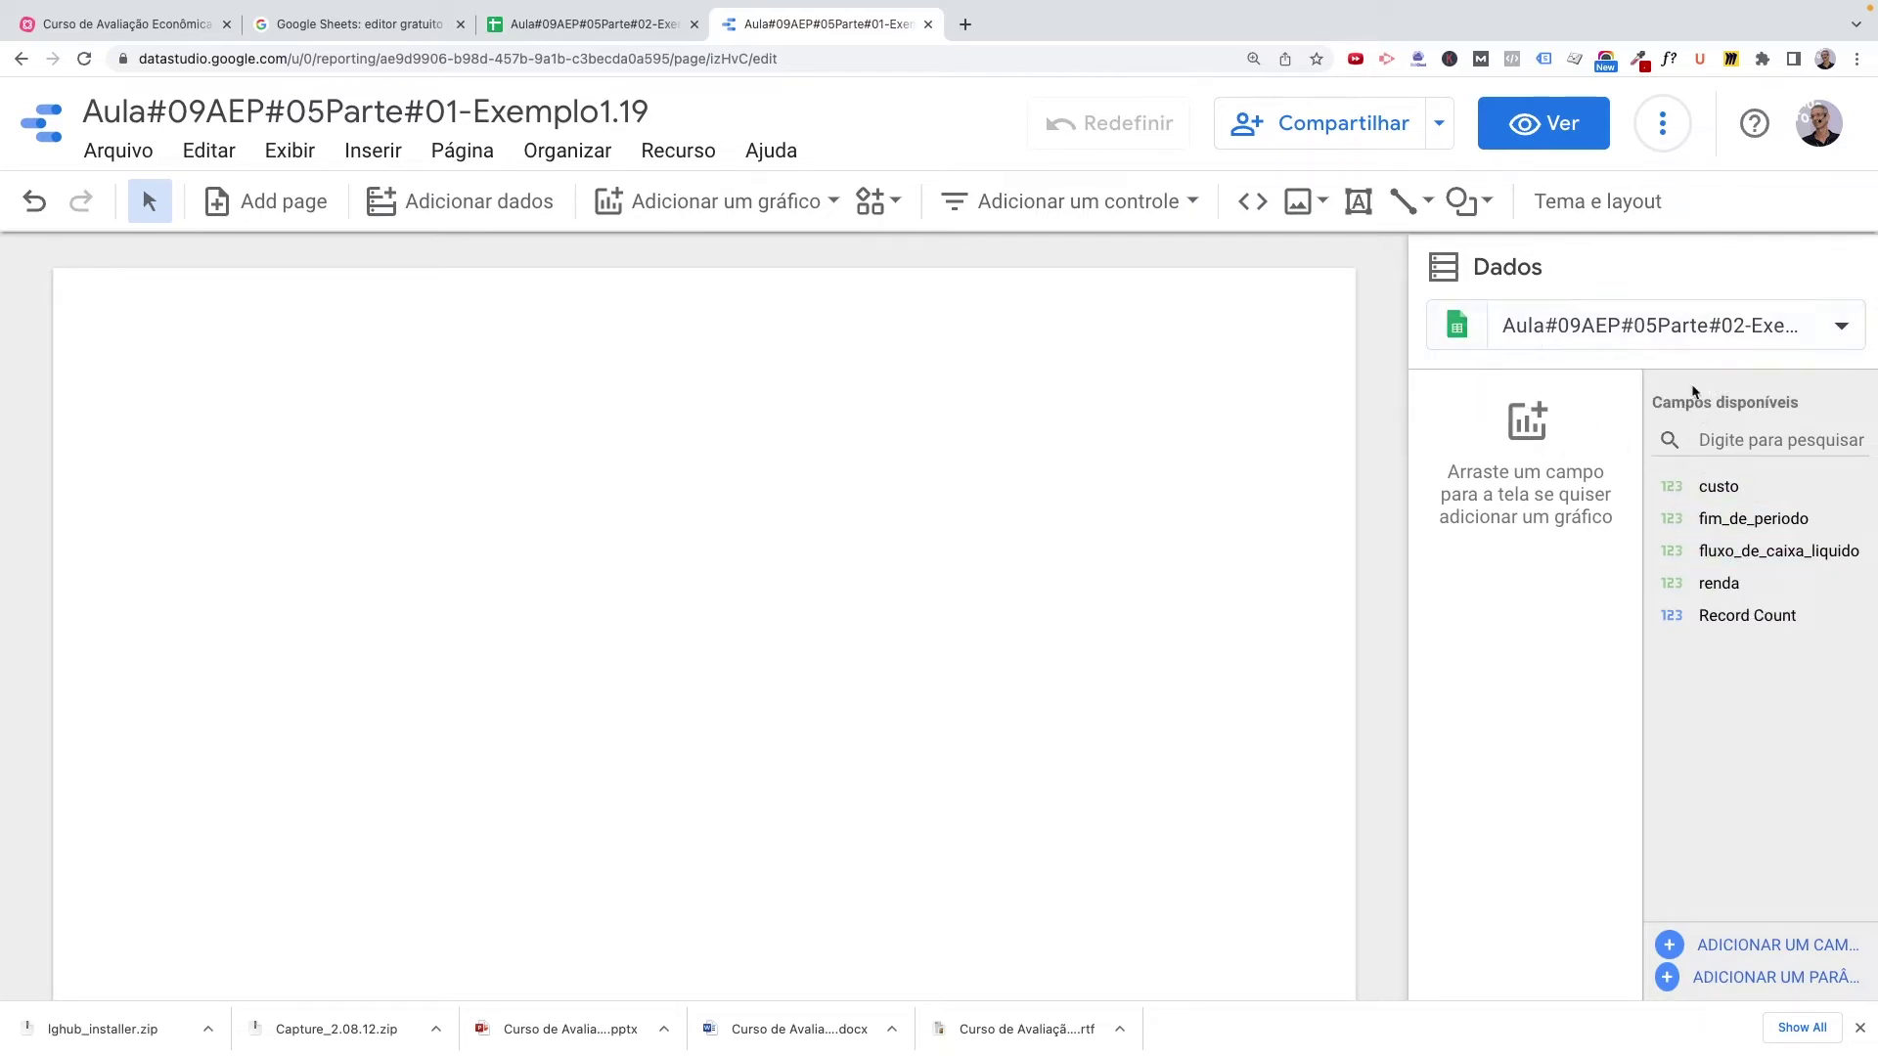
{"action": "left_click", "coordinate": [1846, 330]}
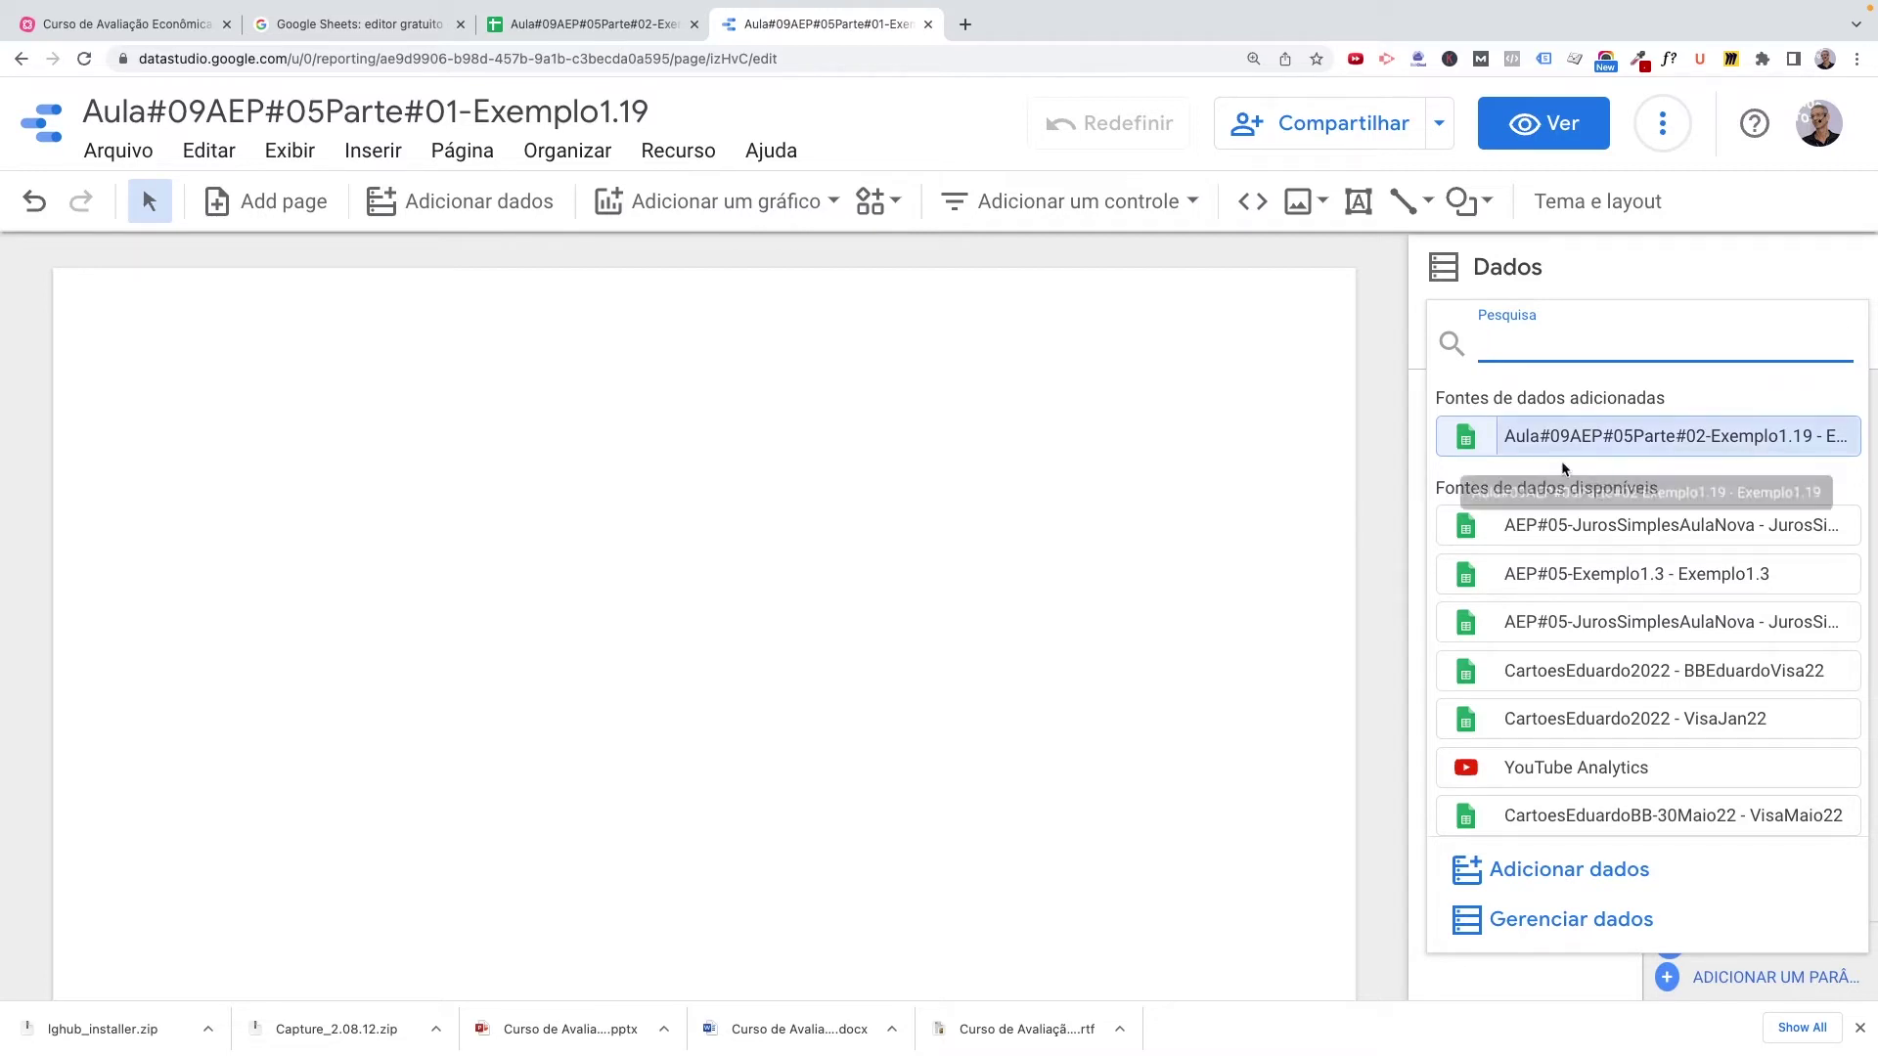
{"action": "left_click", "coordinate": [1726, 443]}
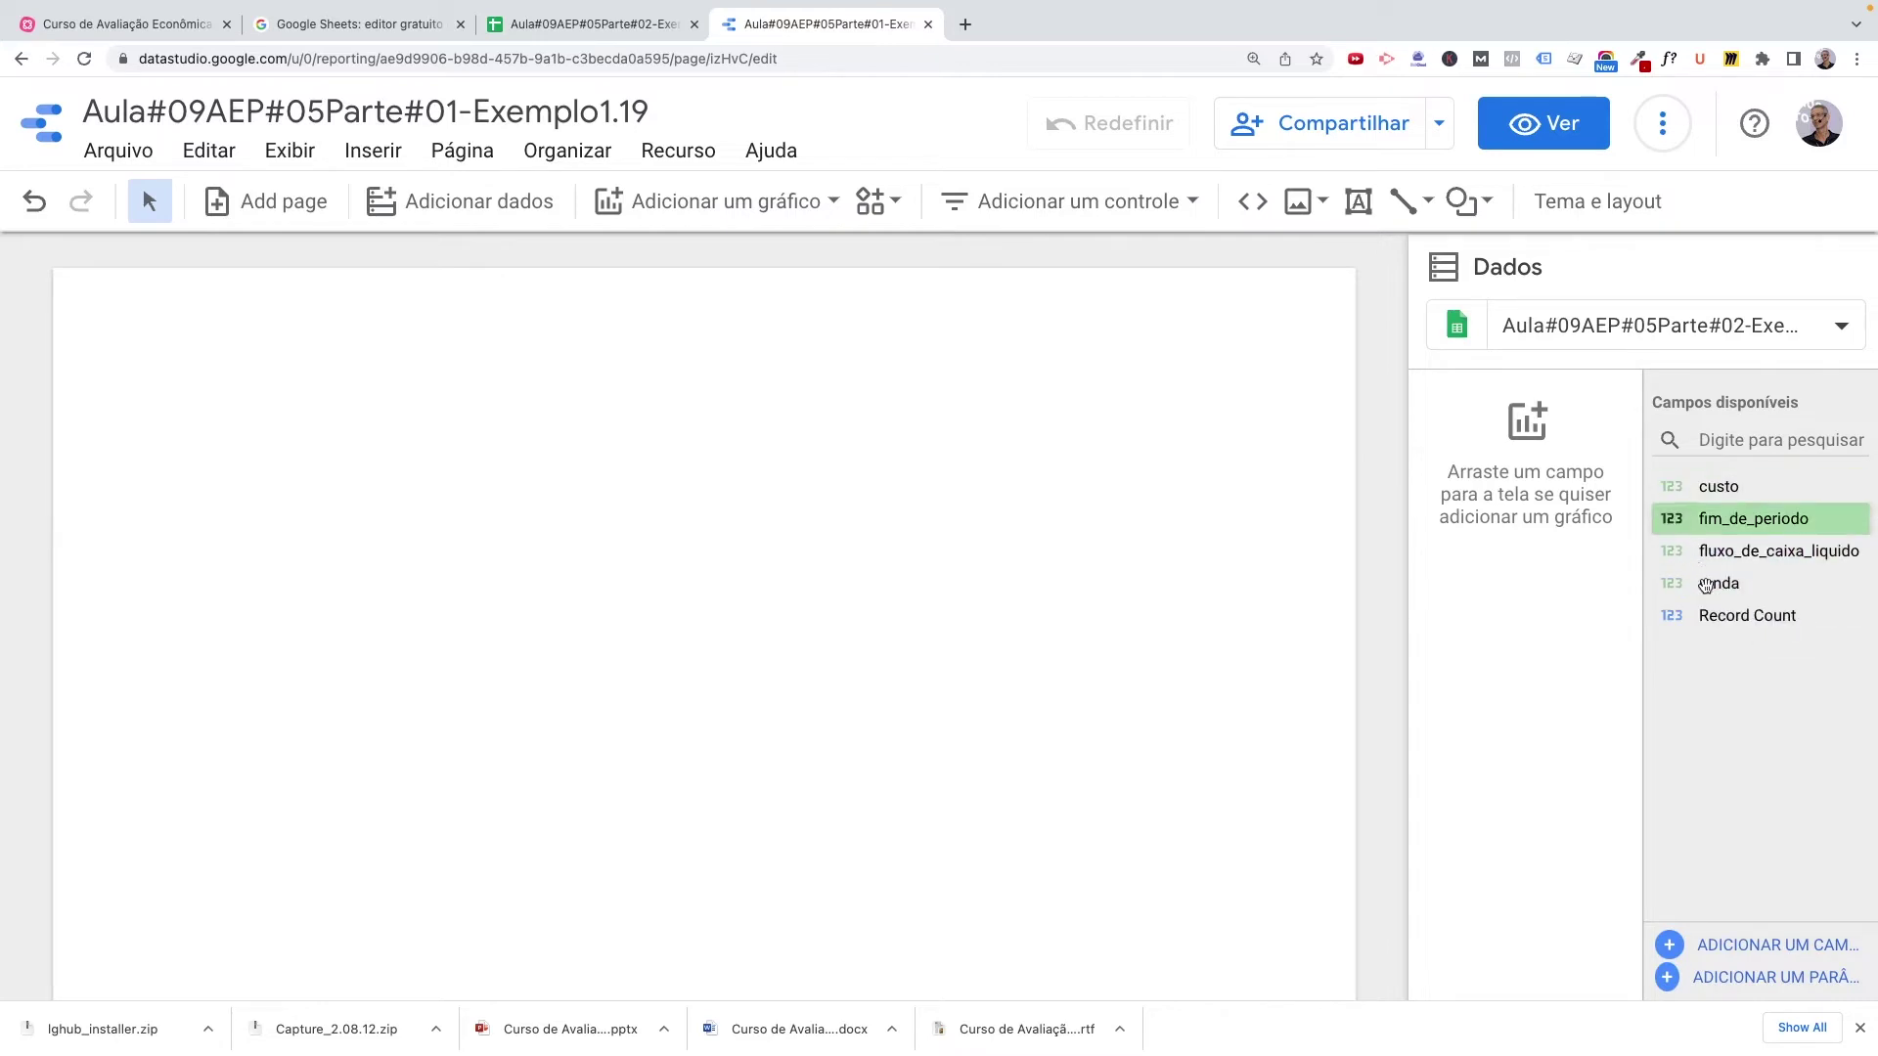
{"action": "left_click", "coordinate": [1741, 617]}
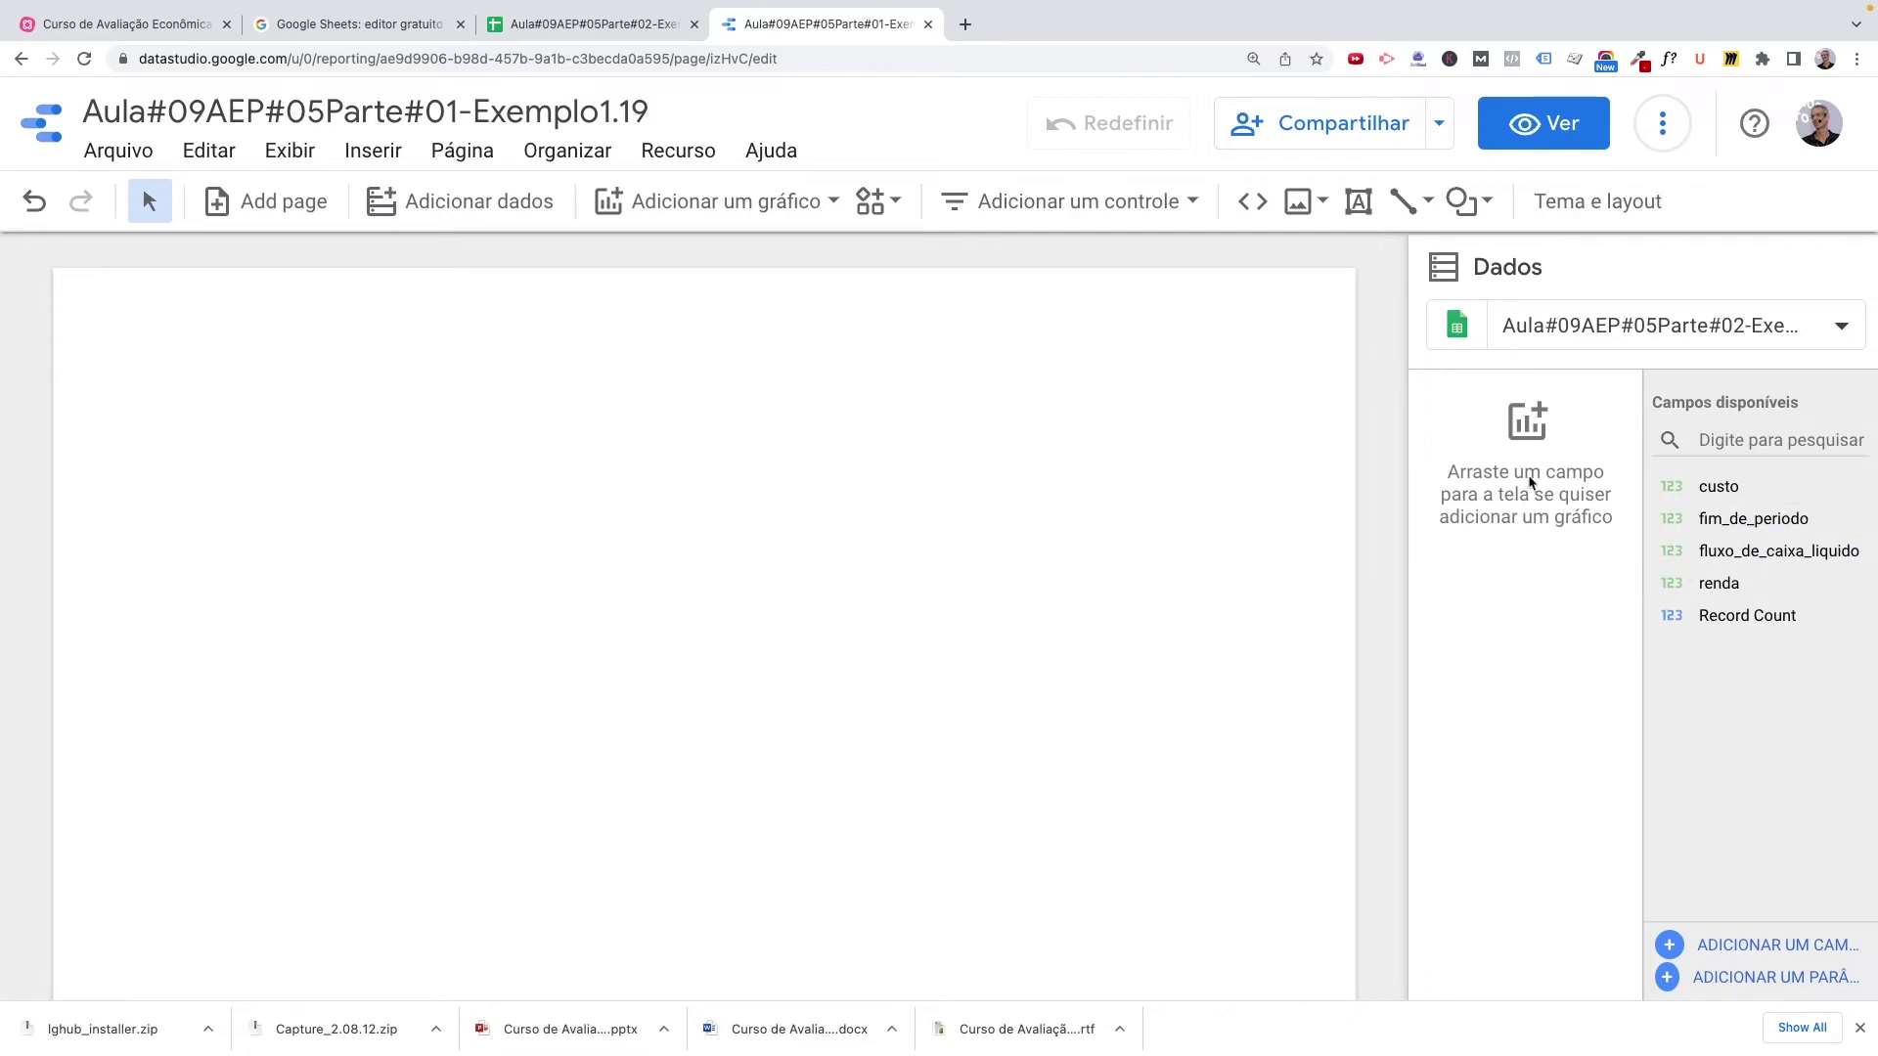
{"action": "left_click", "coordinate": [833, 202]}
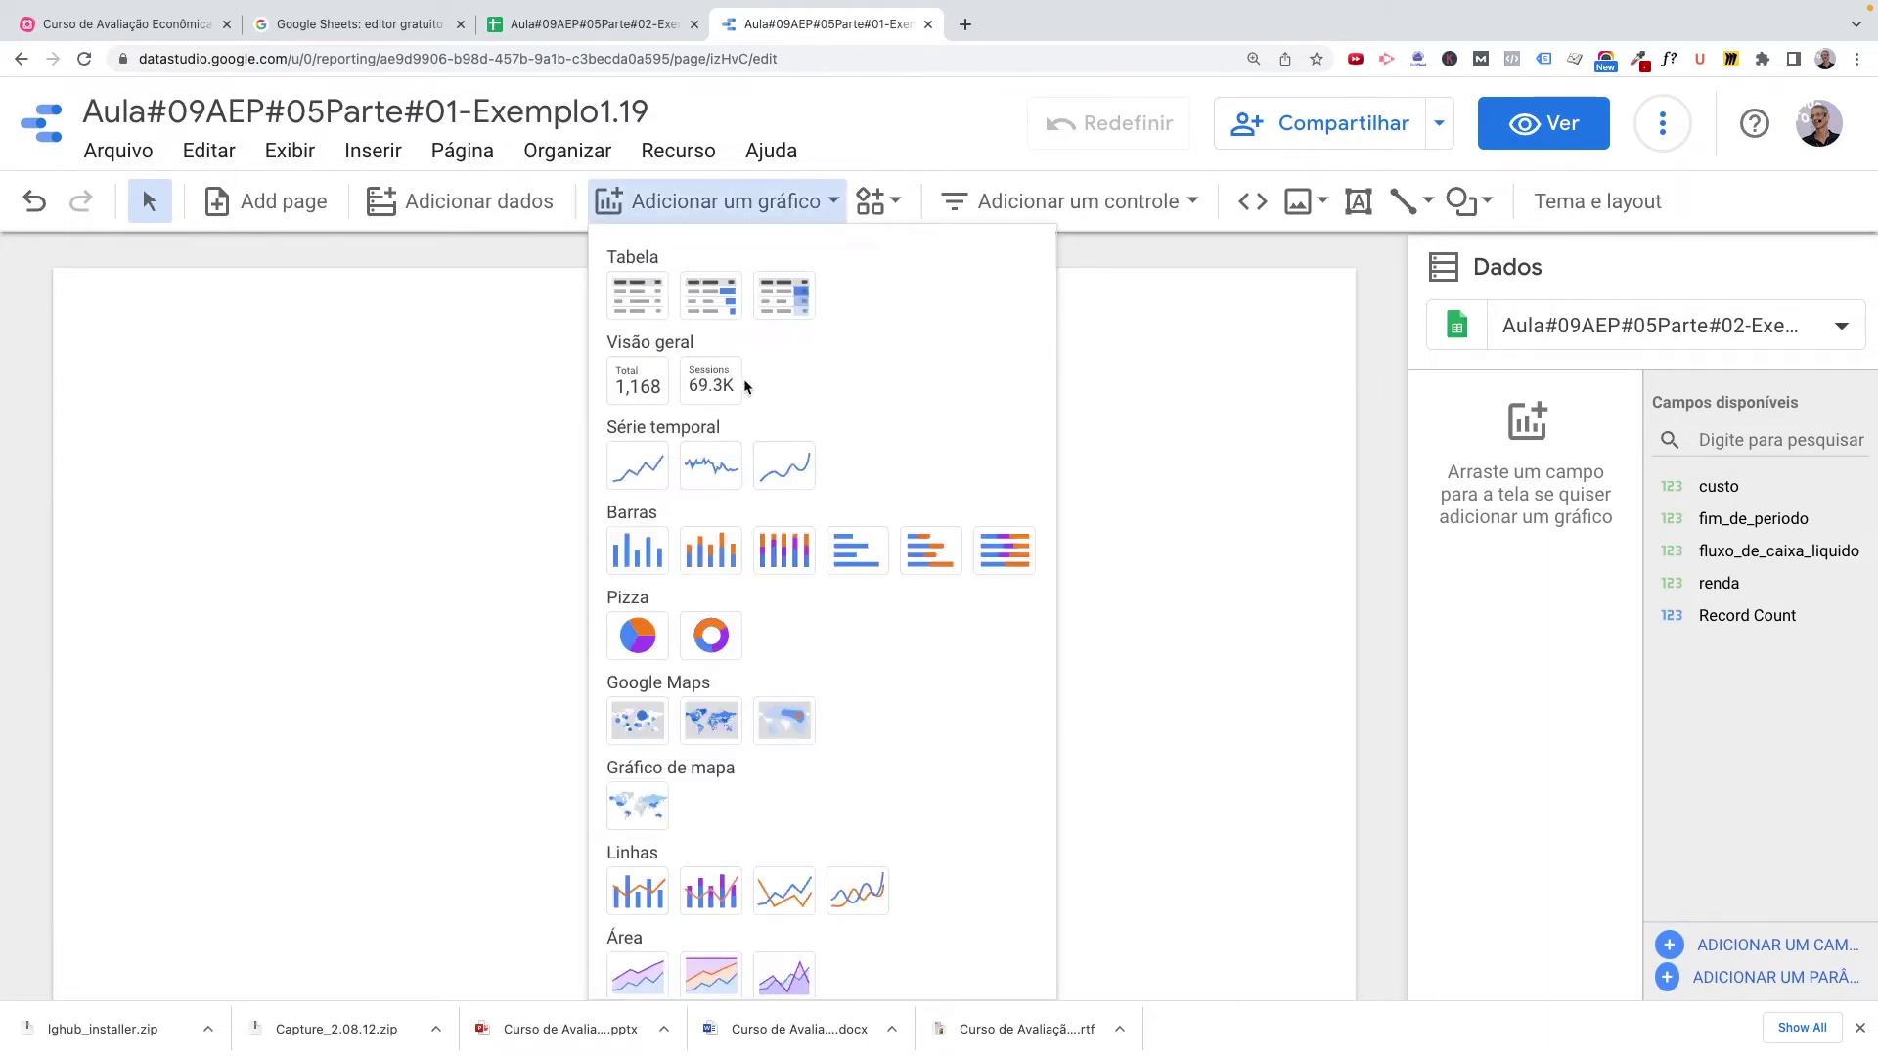
{"action": "scroll", "coordinate": [792, 436], "scroll_direction": "down", "scroll_amount": 1}
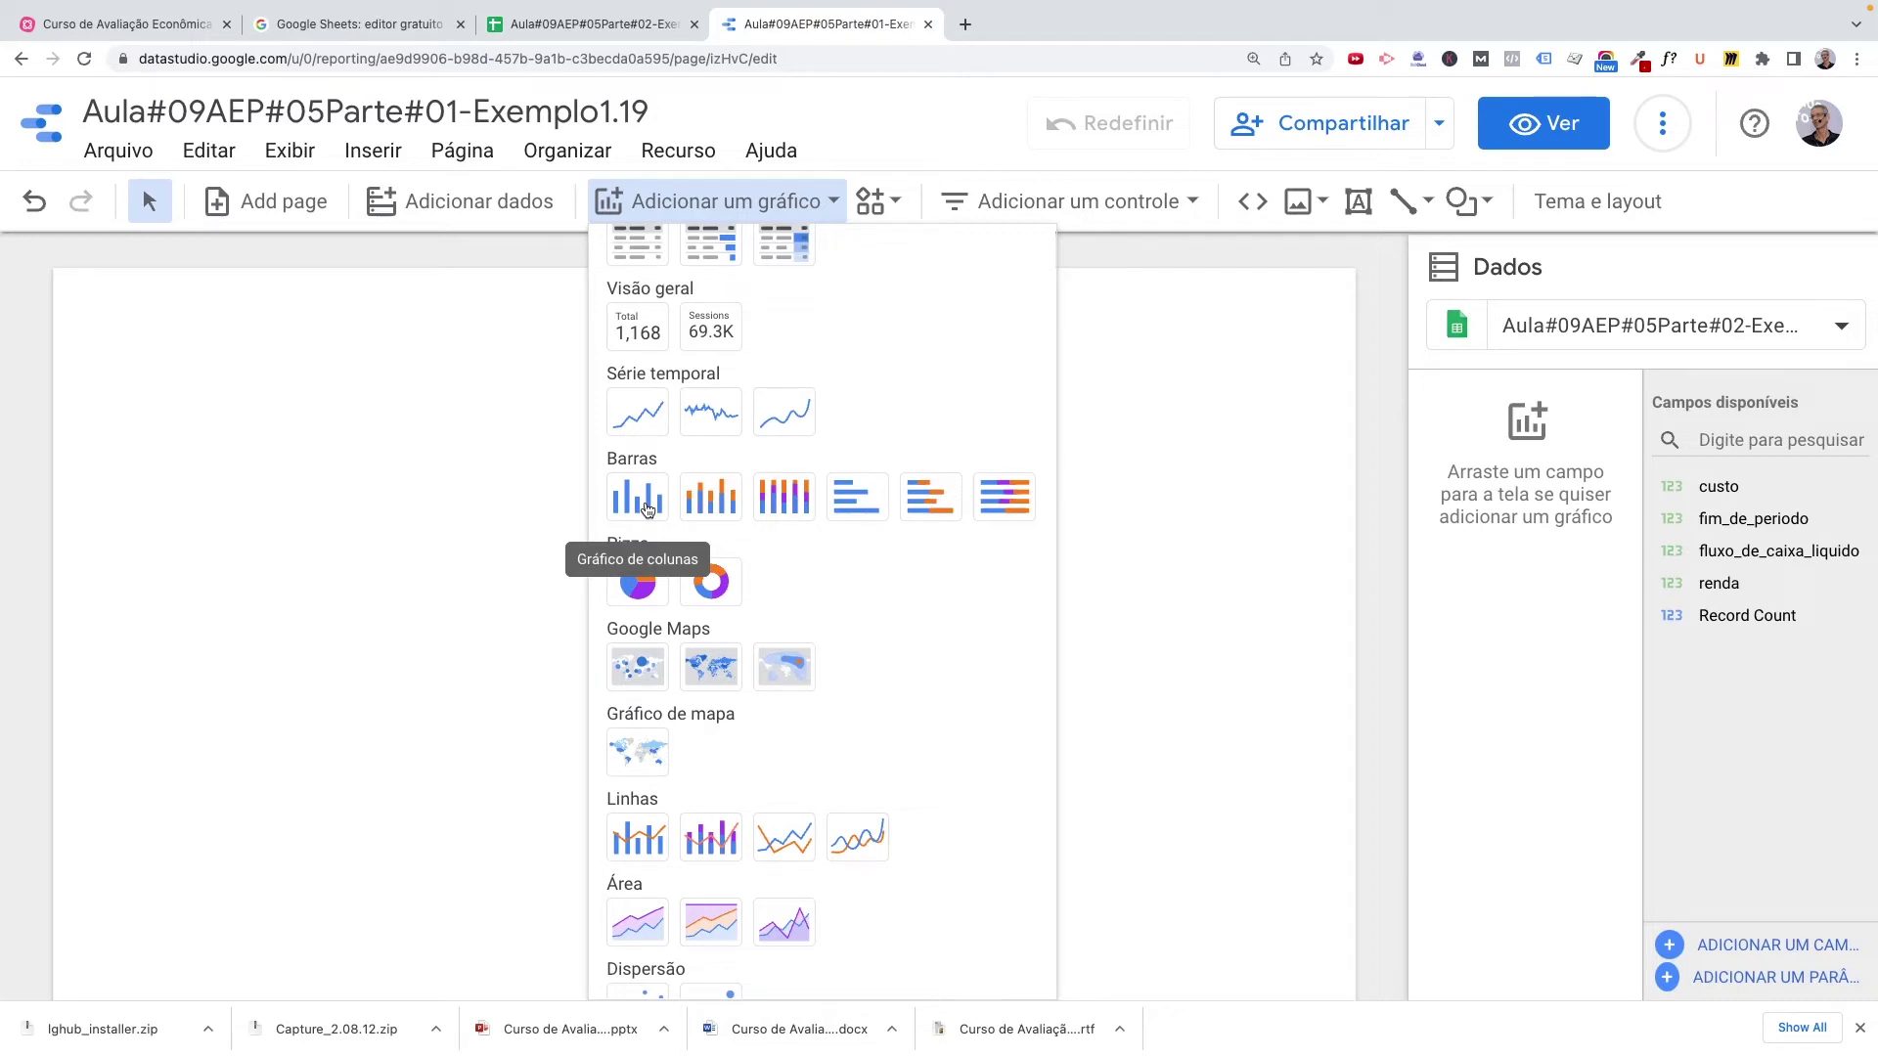
{"action": "left_click", "coordinate": [952, 100]}
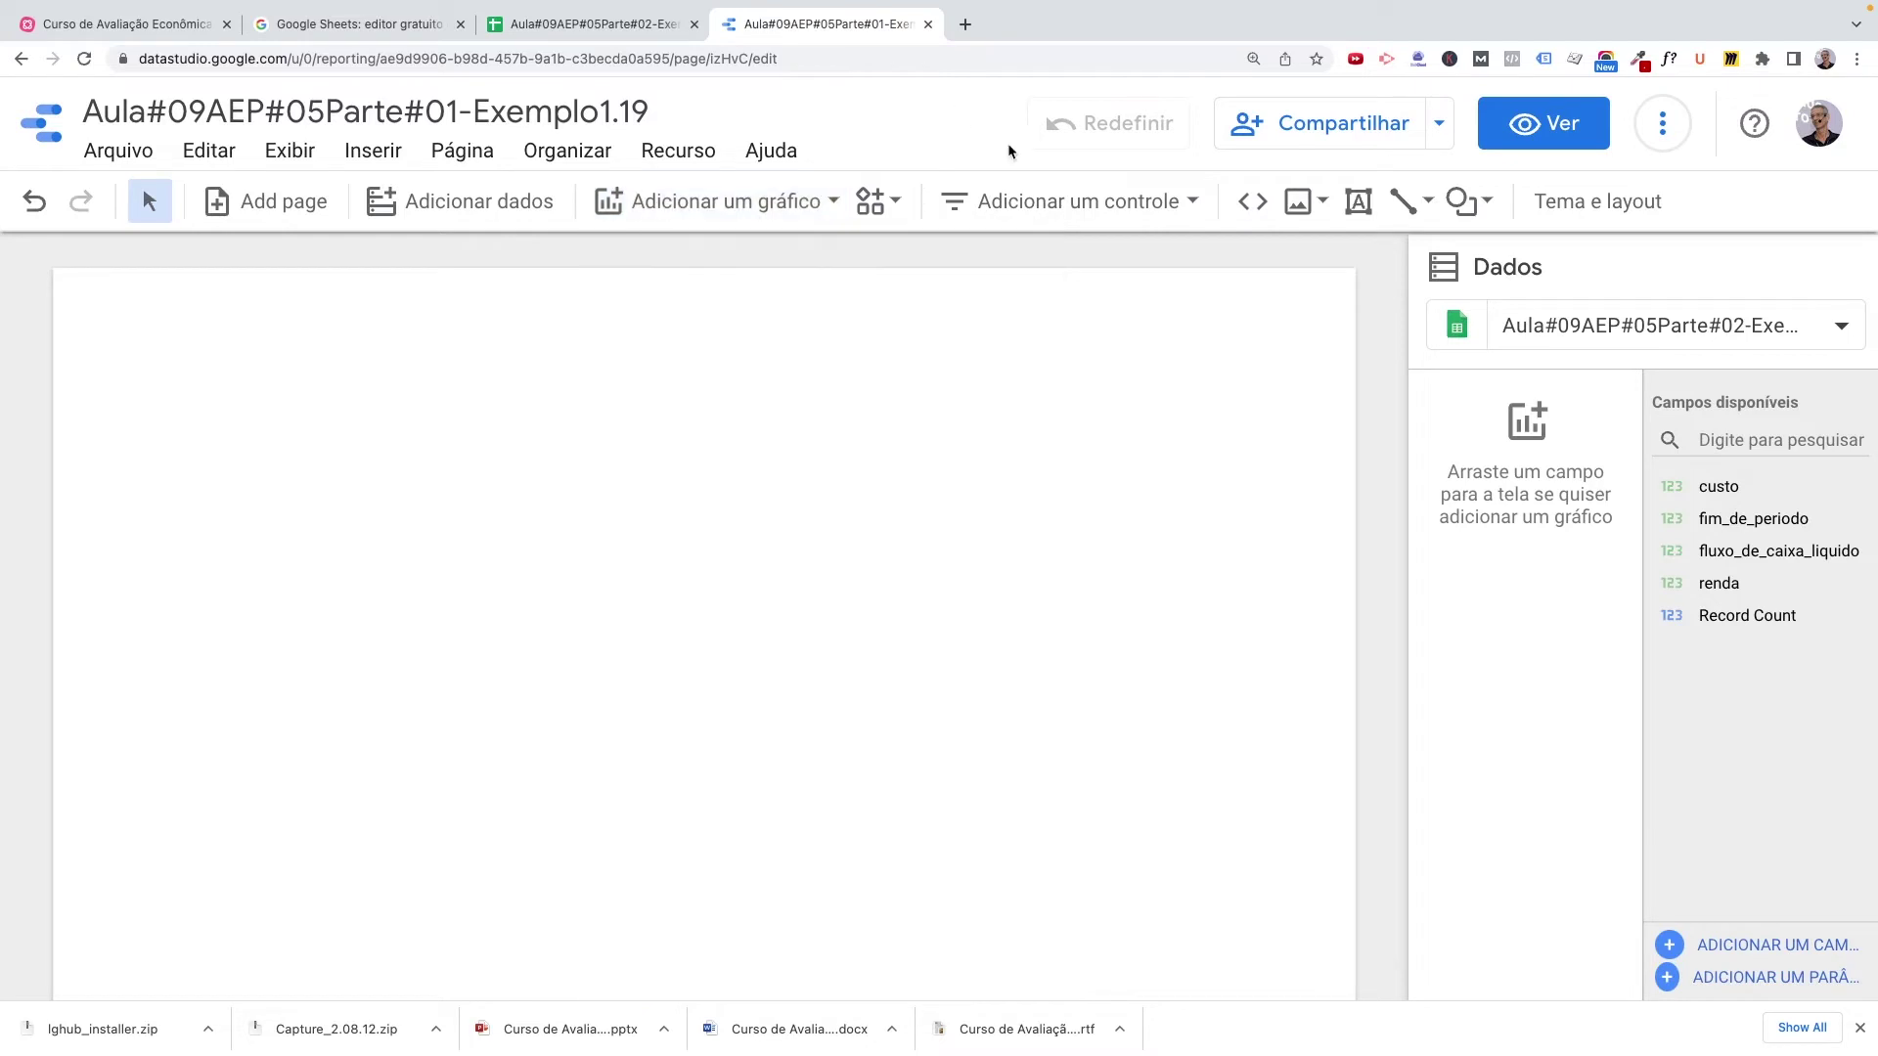
Draw a wide text box at the top of the blank report page with the first line Avaliação Econômica de Projetos.
{"action": "left_click", "coordinate": [1358, 216]}
{"action": "left_click_drag", "start_coordinate": [83, 284], "coordinate": [627, 556]}
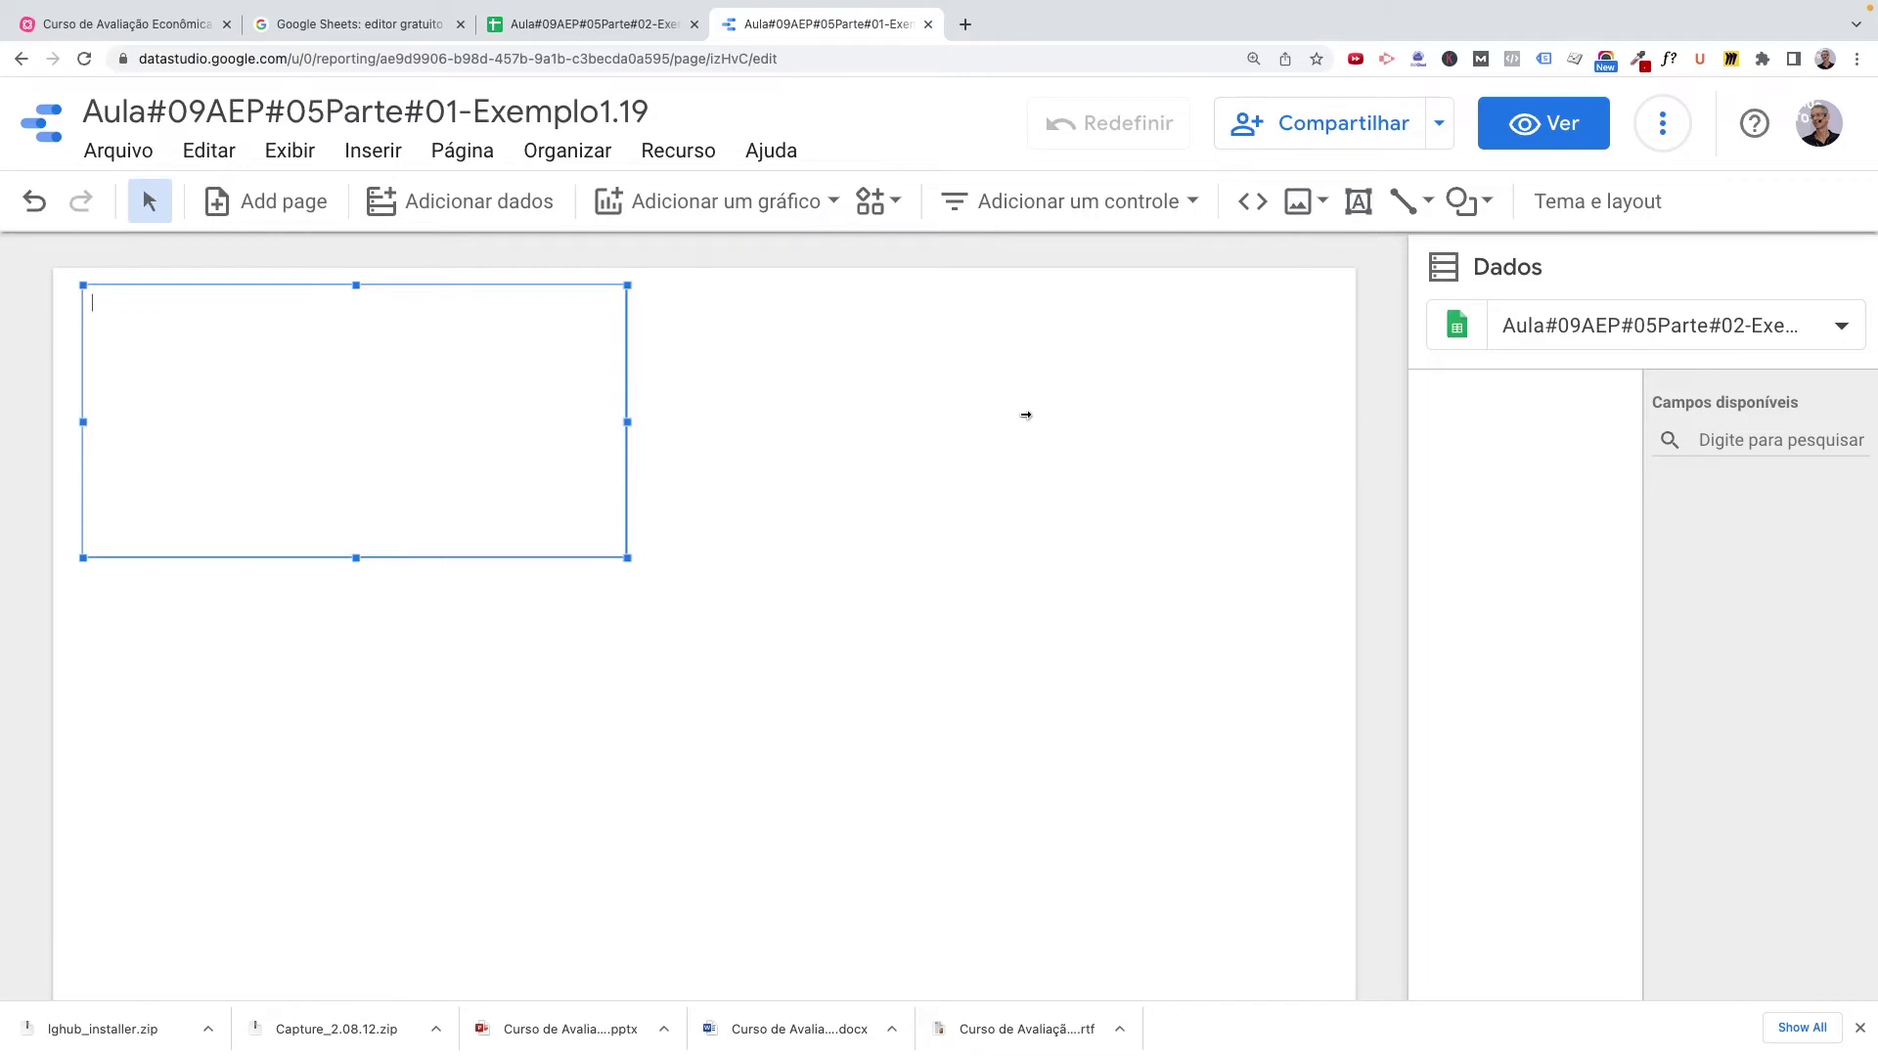
{"action": "left_click_drag", "start_coordinate": [629, 422], "coordinate": [1027, 422]}
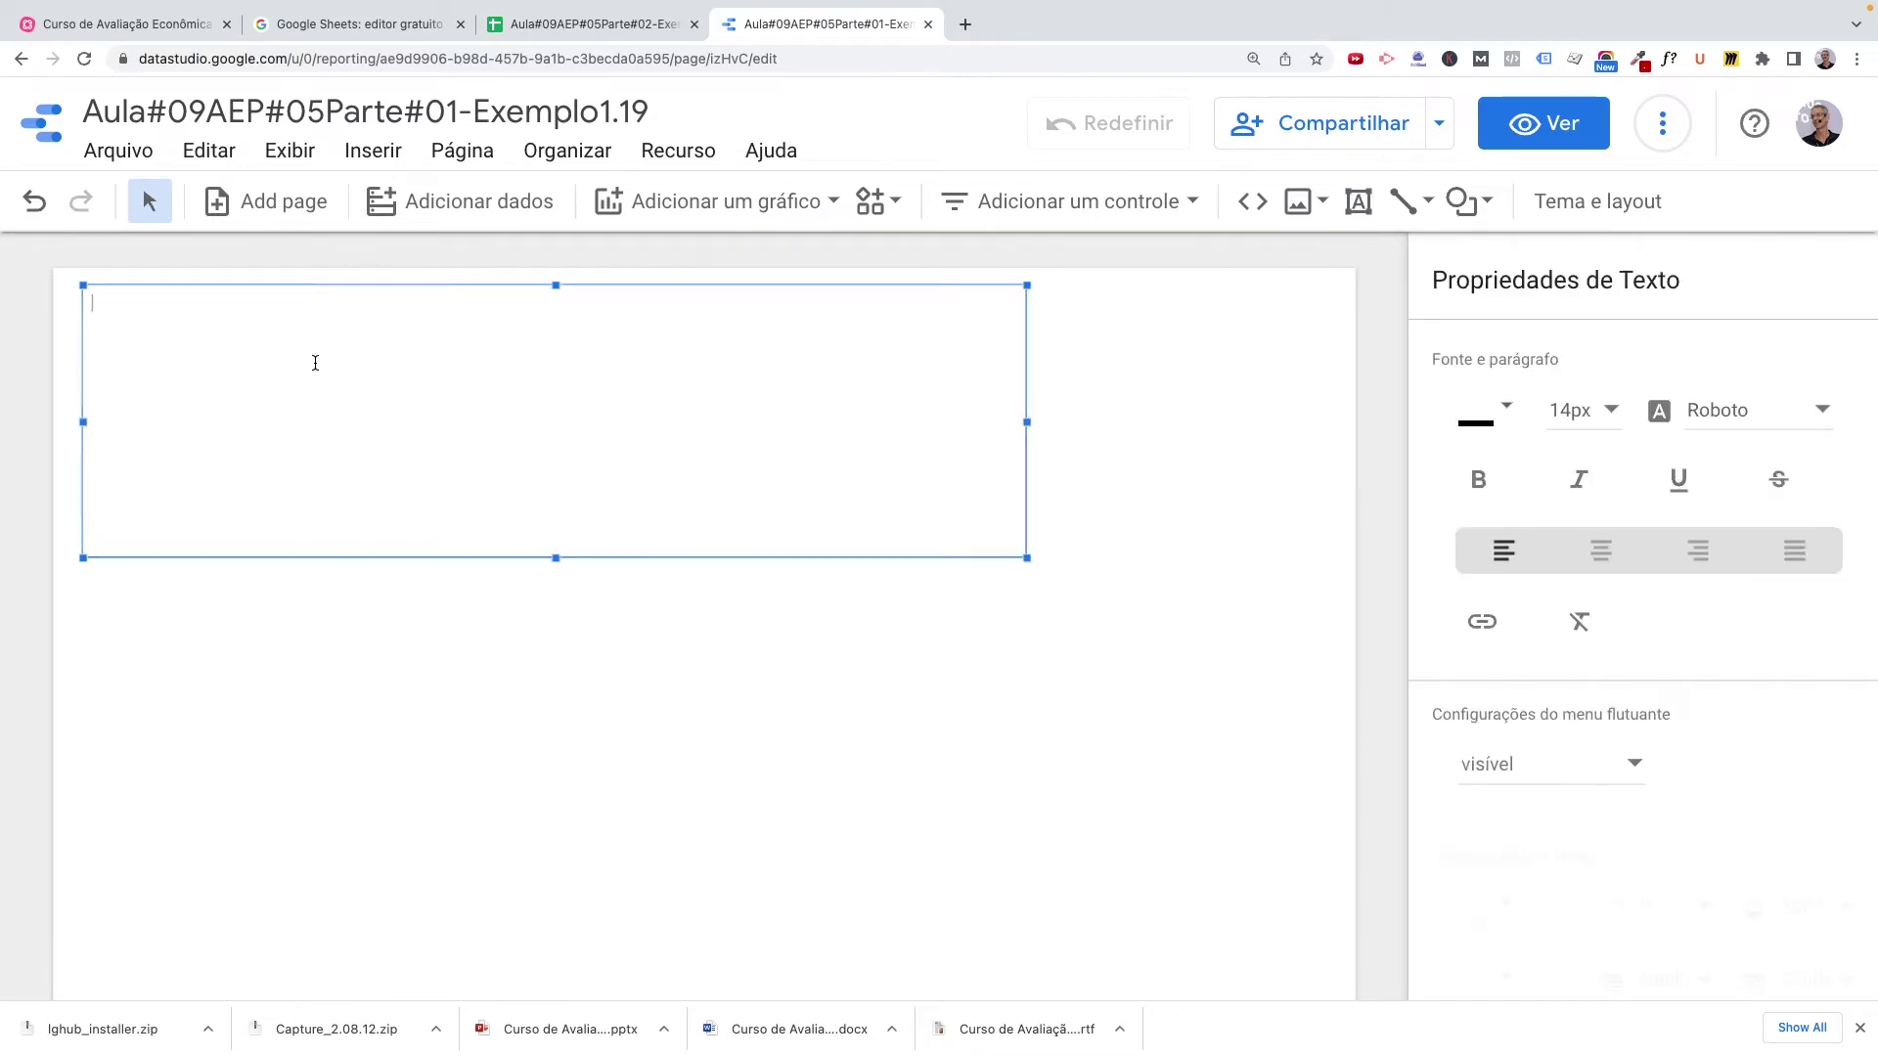
{"action": "type", "text": "Aula#09 -"}
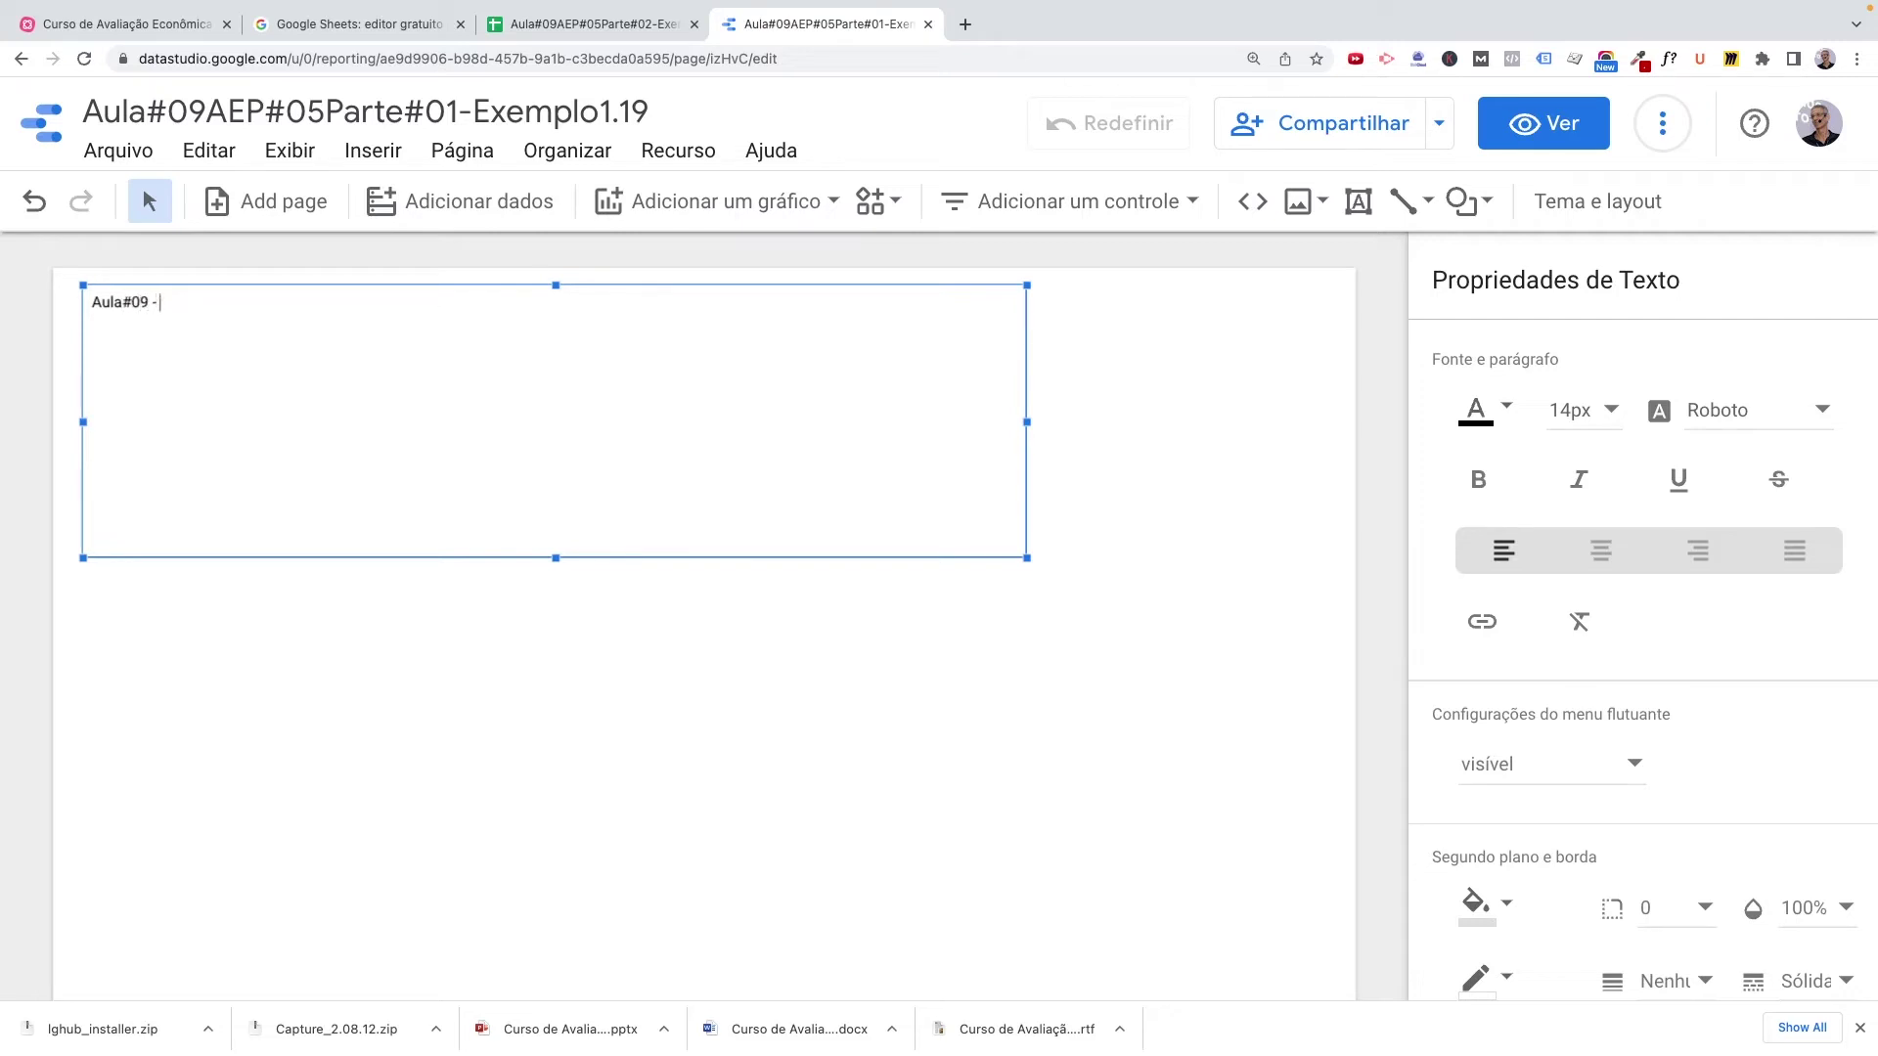
{"action": "key", "text": "BackSpace"}
{"action": "key", "text": "BackSpace"}
{"action": "key", "text": "BackSpace"}
{"action": "key", "text": "BackSpace"}
{"action": "type", "text": "Avaliação Econômica de Projetos"}
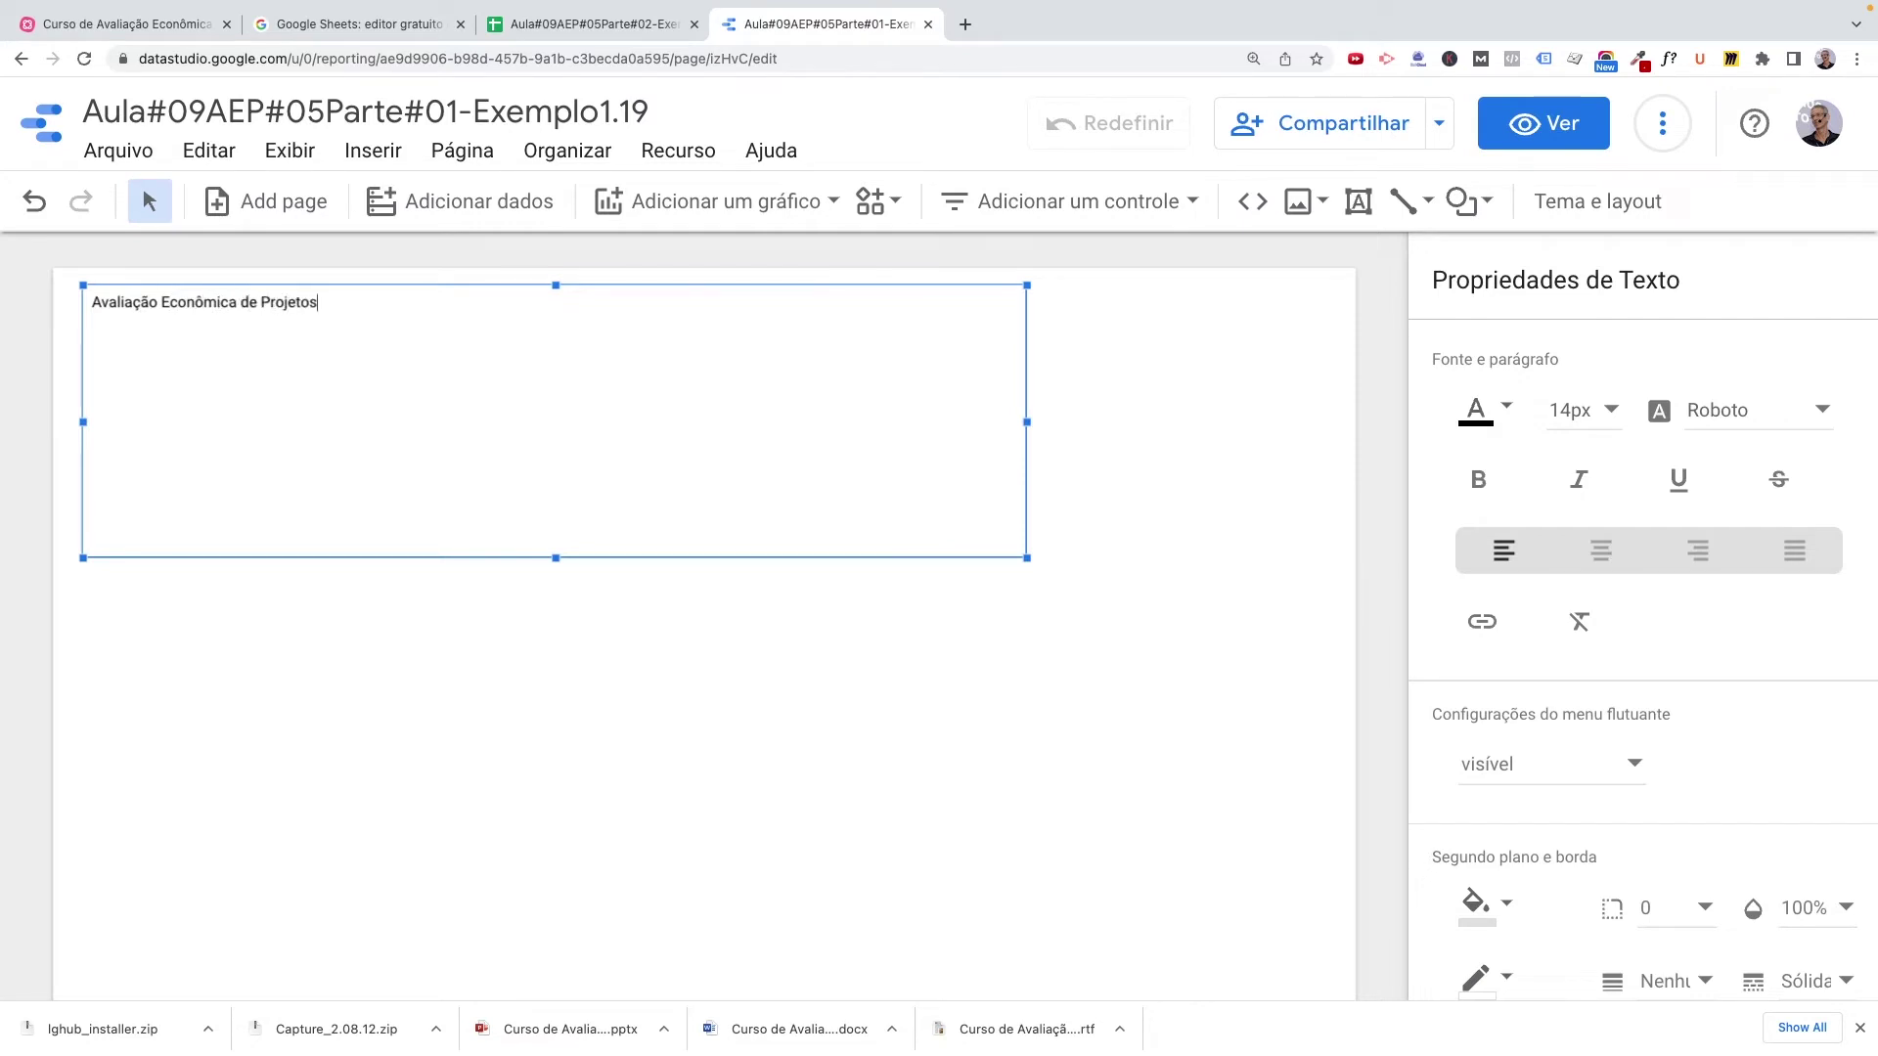
Add a Professor: line with the professor's full name, and the line Aula#09 - Fluxo de Caixa e Aplicações: Exemplo 1.19.
{"action": "type", "text": "Professor: Eduardo Setton"}
{"action": "key", "text": "Return"}
{"action": "type", "text": "Aula"}
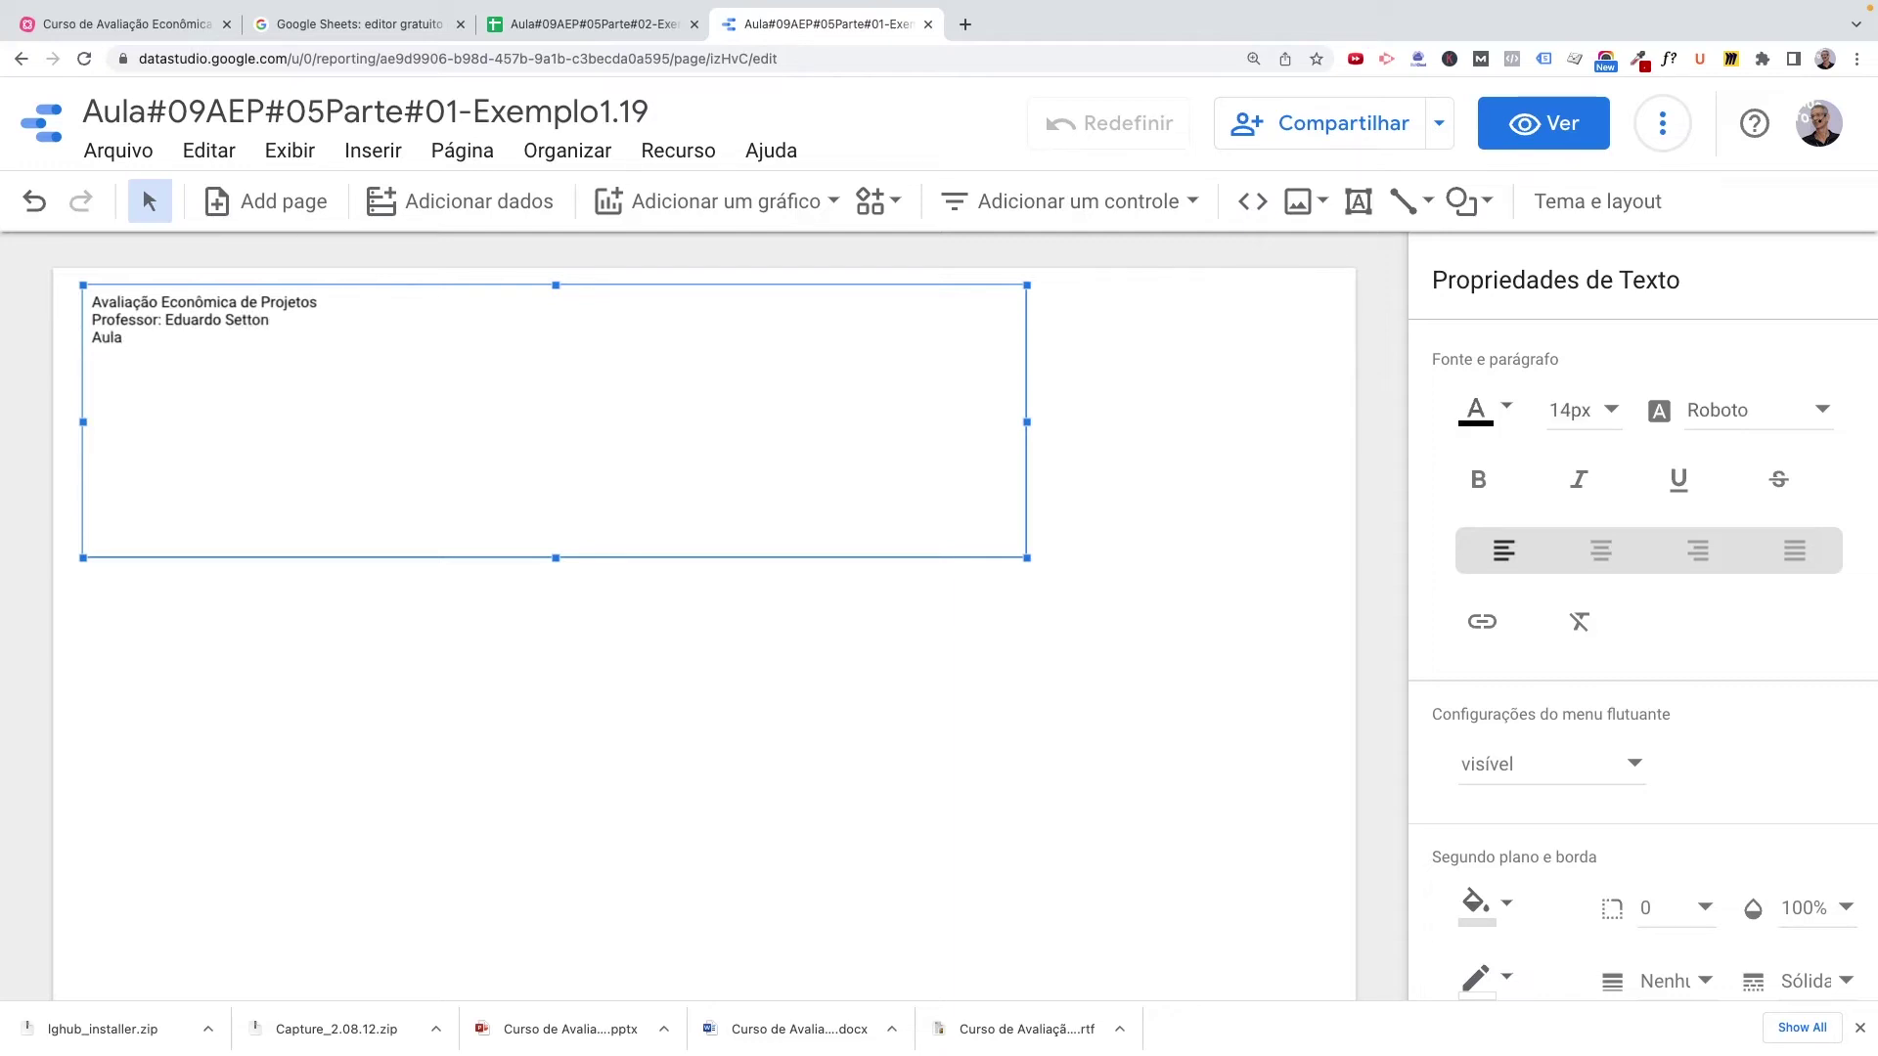
{"action": "type", "text": "#0"}
{"action": "type", "text": "Fluxo de Caixa: Exemplos"}
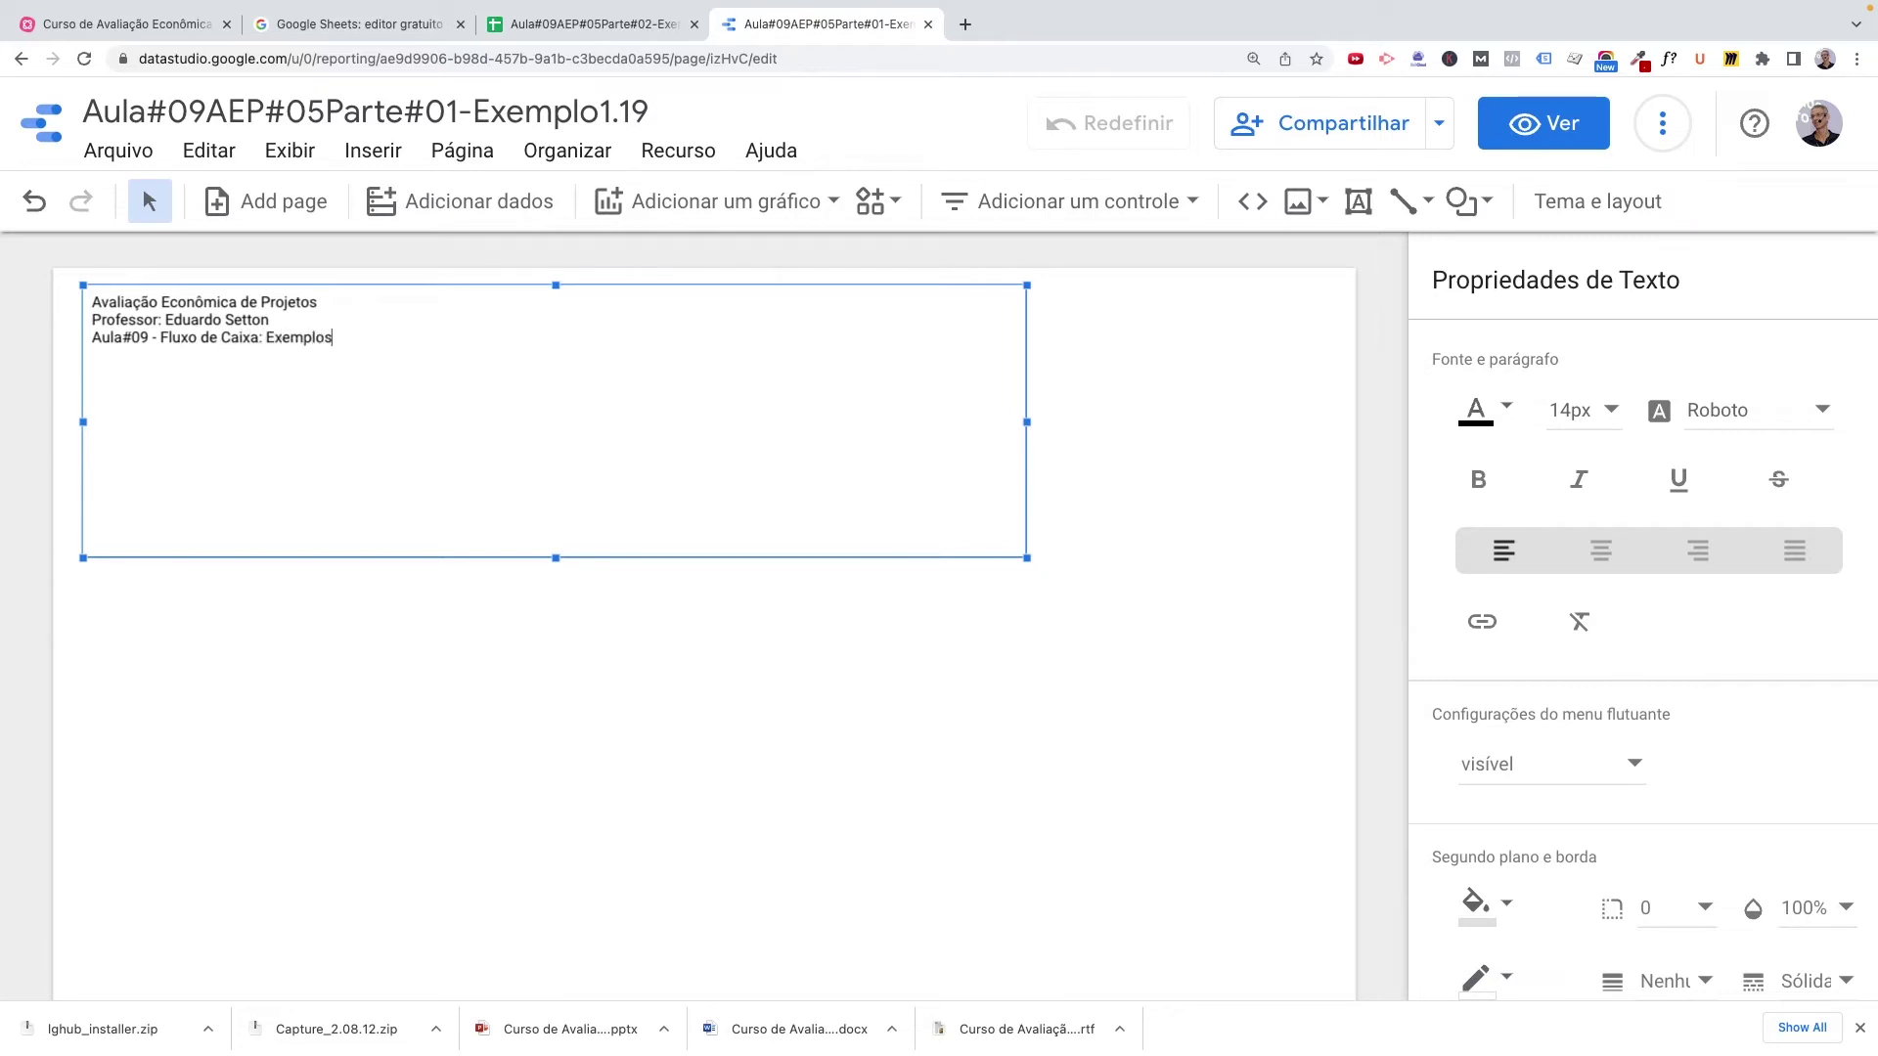
{"action": "key", "text": "BackSpace"}
{"action": "key", "text": "BackSpace"}
{"action": "key", "text": "BackSpace"}
{"action": "type", "text": "e Aplicações: Exemplo 1.19"}
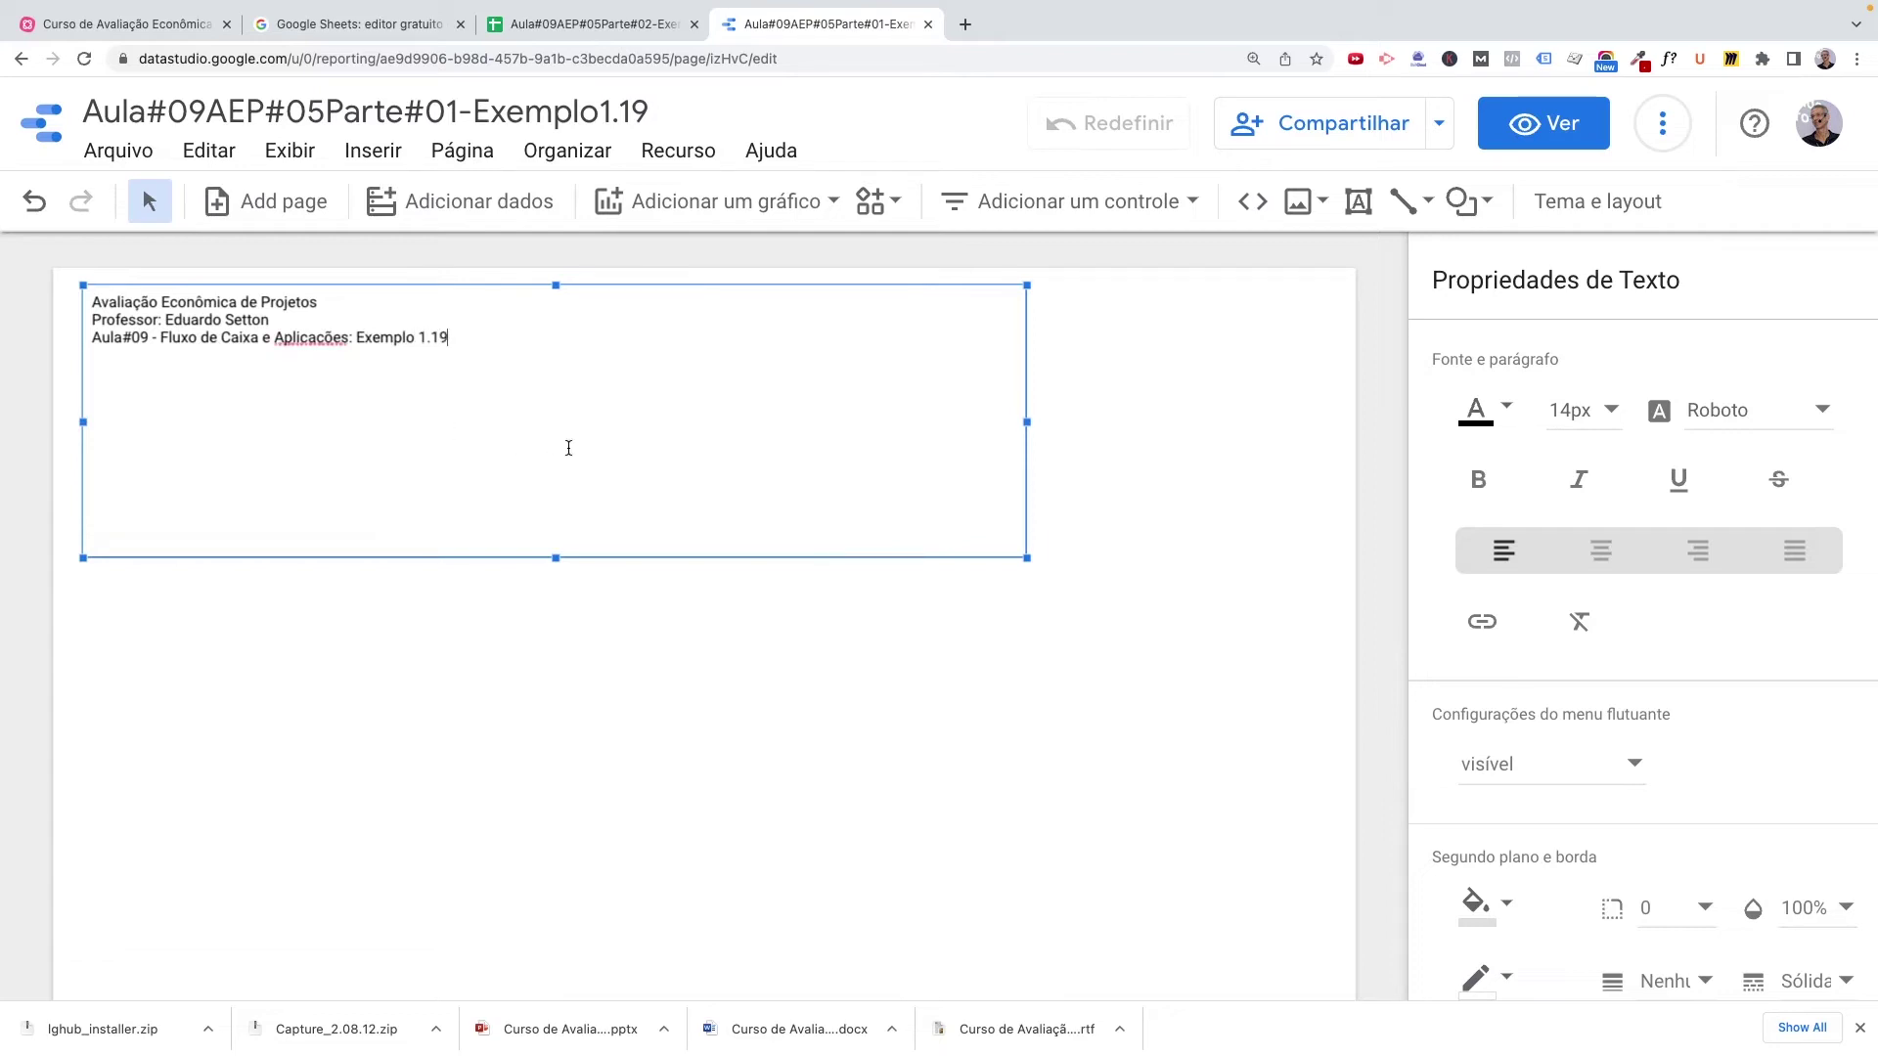
Shrink the text box around its three lines and place it in the page's upper-left corner, about half the page wide.
{"action": "left_click_drag", "start_coordinate": [554, 558], "coordinate": [531, 356]}
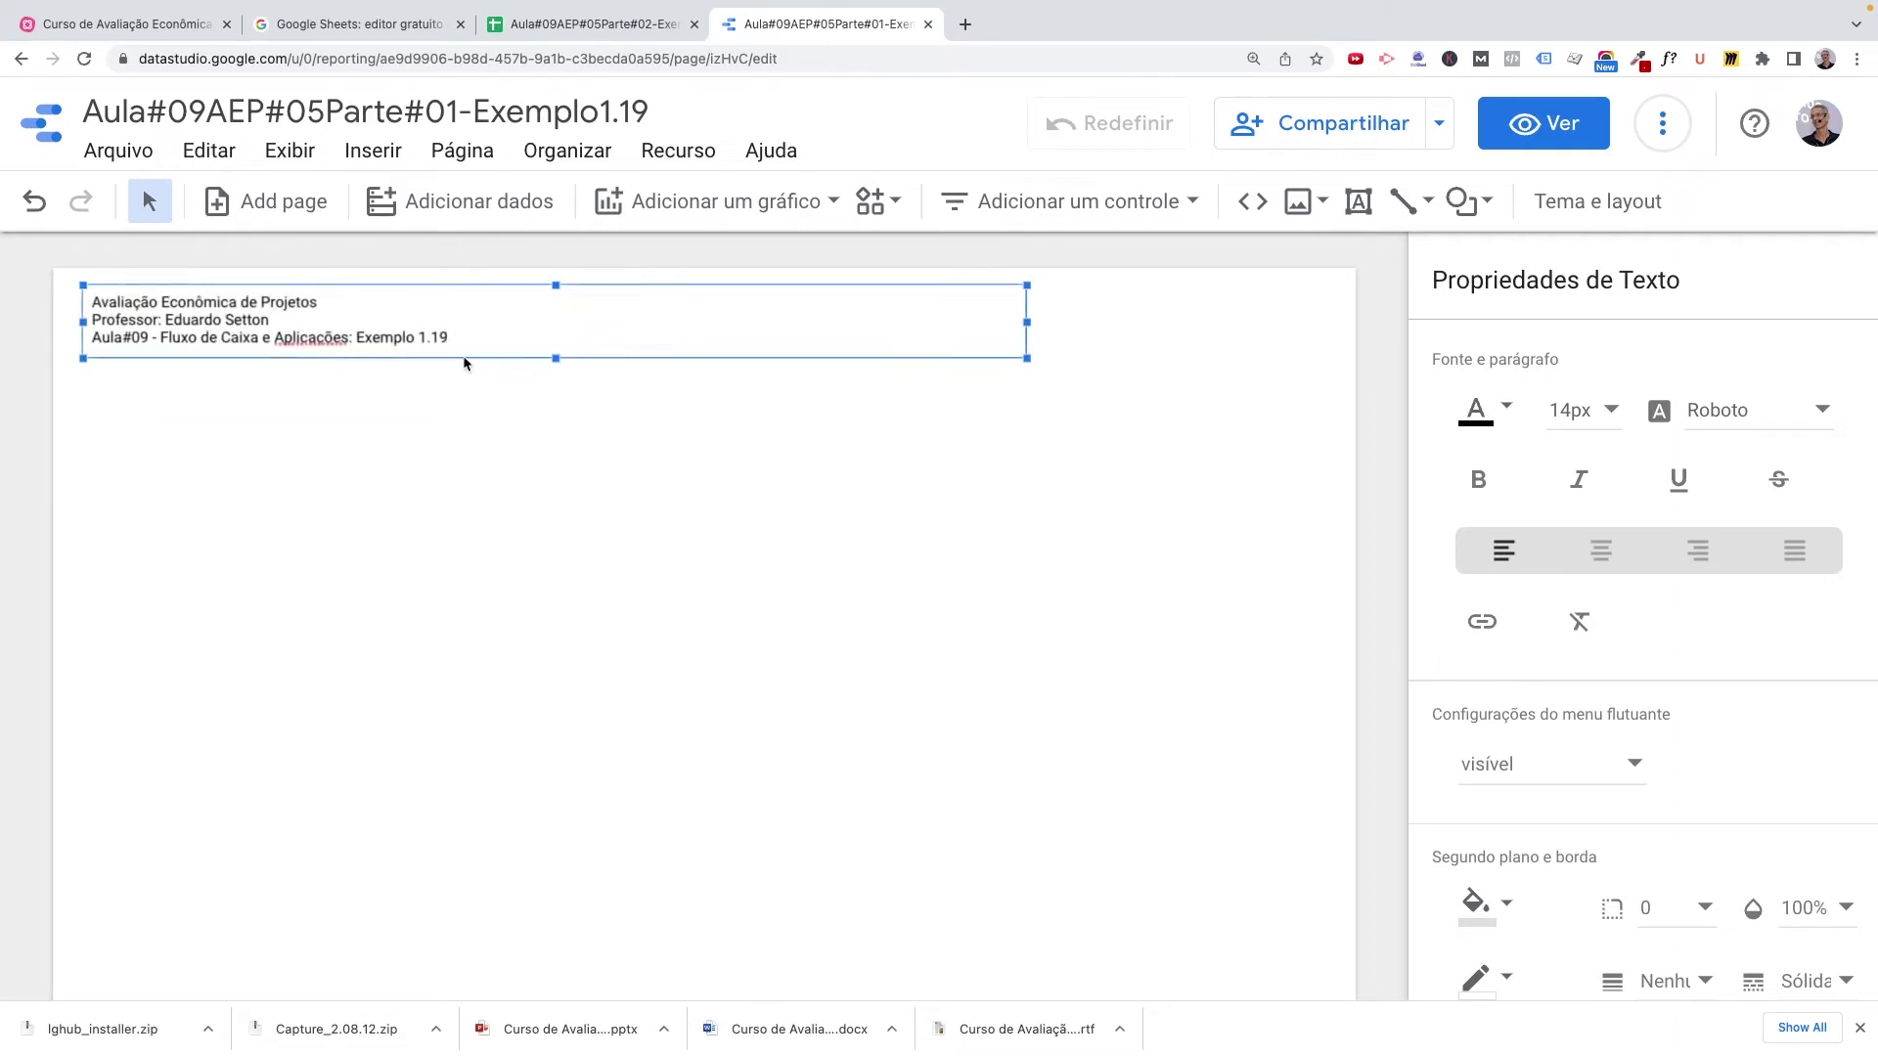
{"action": "left_click_drag", "start_coordinate": [464, 362], "coordinate": [435, 343]}
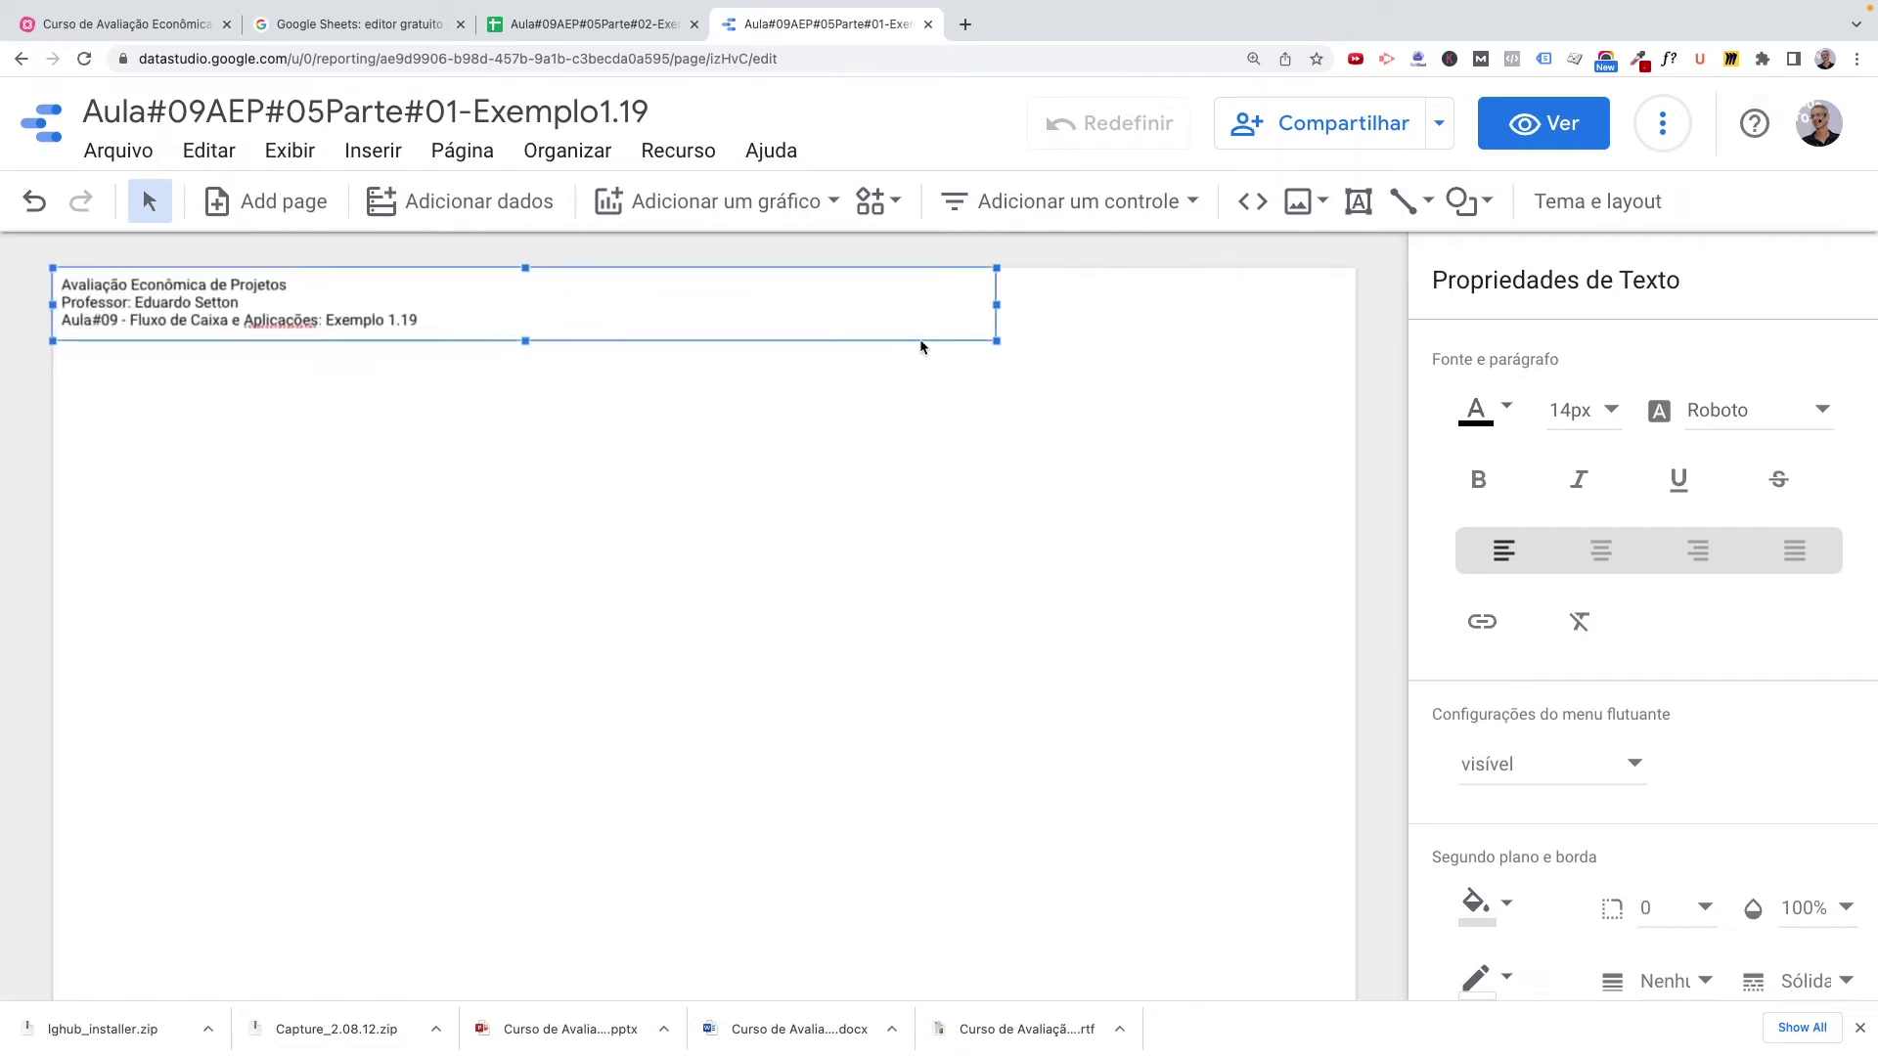
{"action": "left_click_drag", "start_coordinate": [999, 309], "coordinate": [725, 313]}
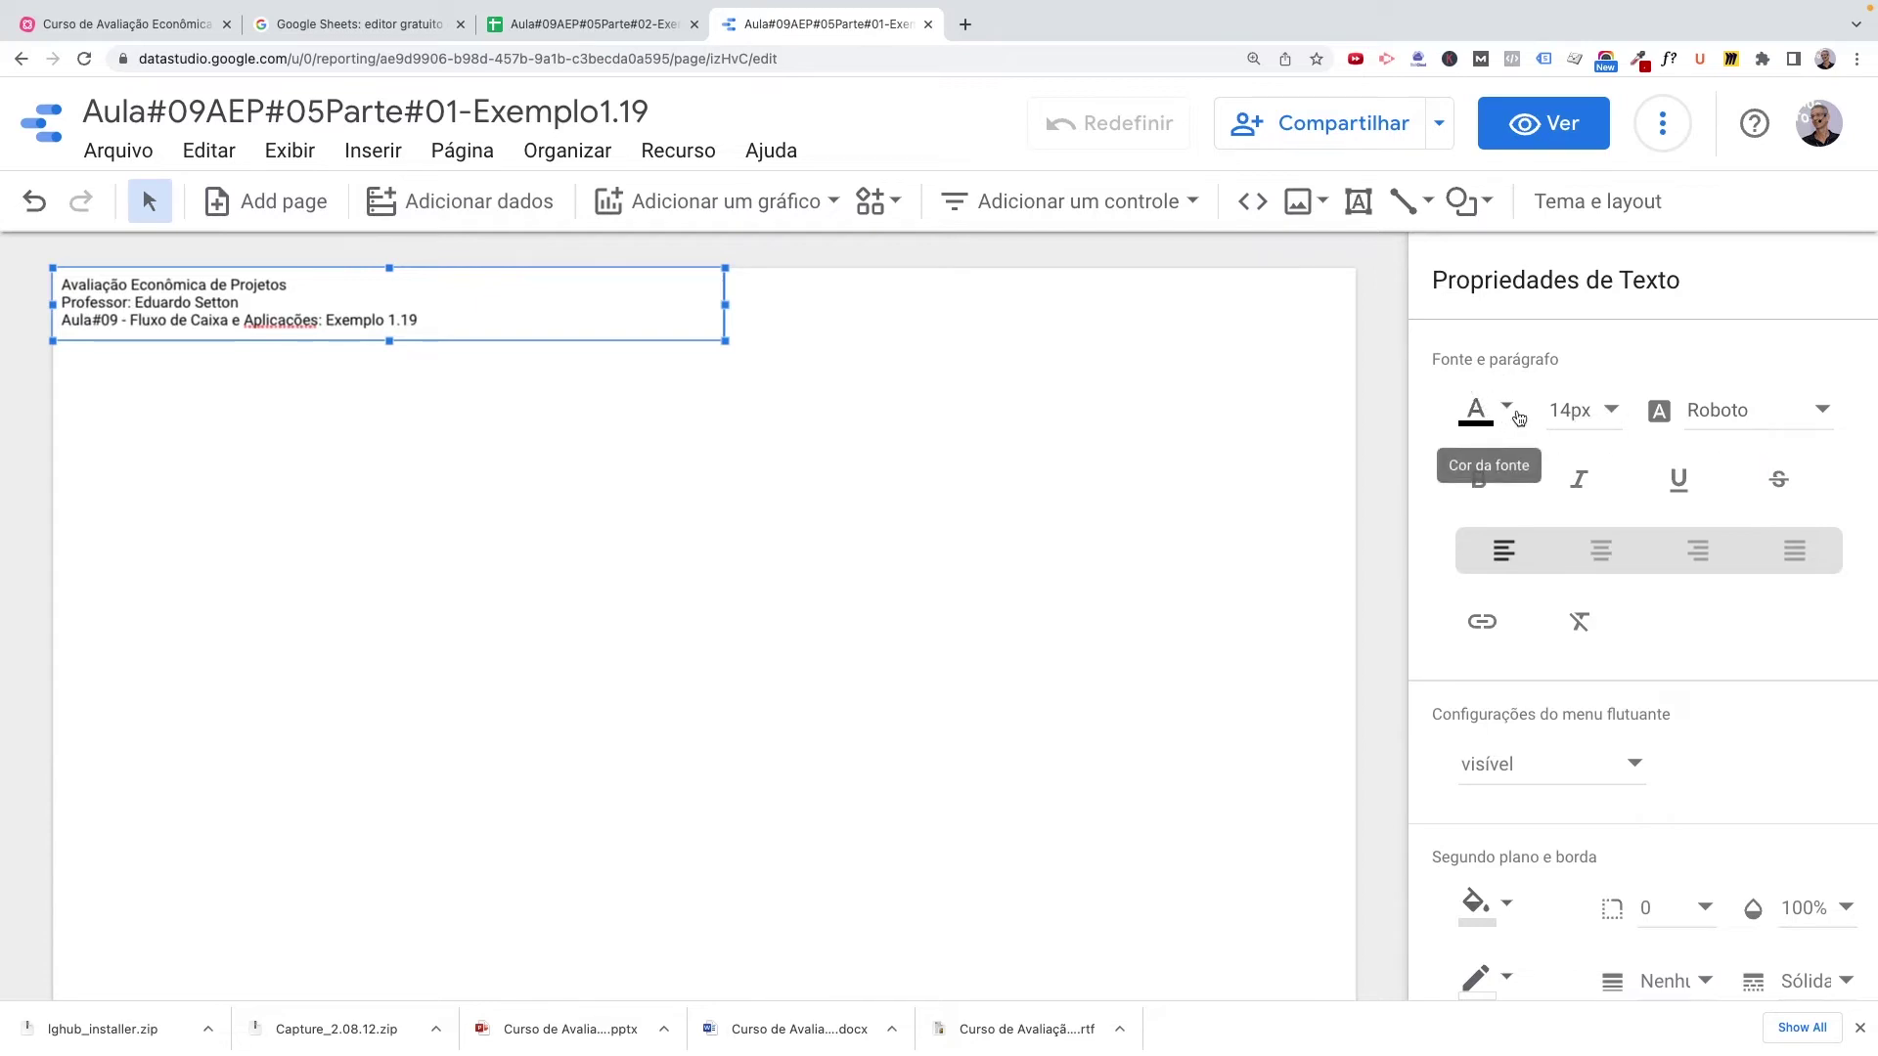
Set the heading's font size to 18px and extend the text box downward to fit all three lines.
{"action": "left_click", "coordinate": [1616, 415]}
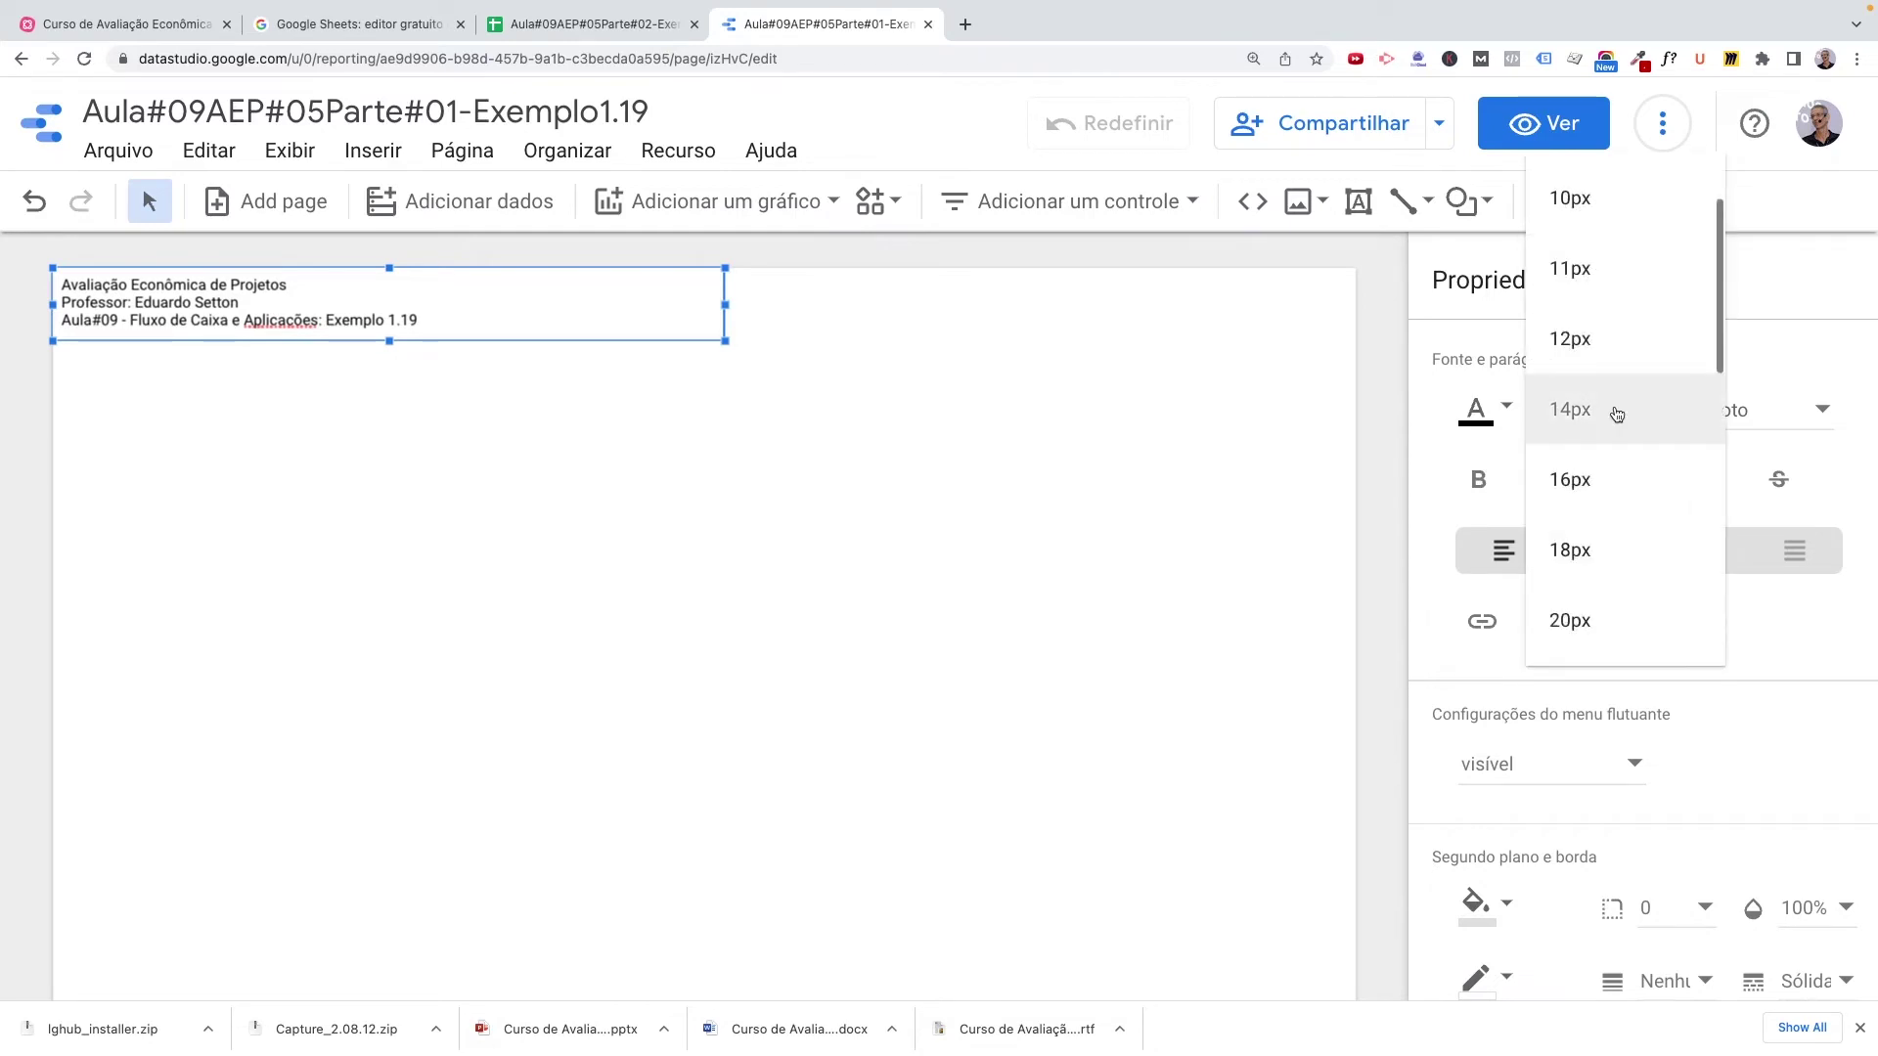
{"action": "left_click", "coordinate": [1583, 556]}
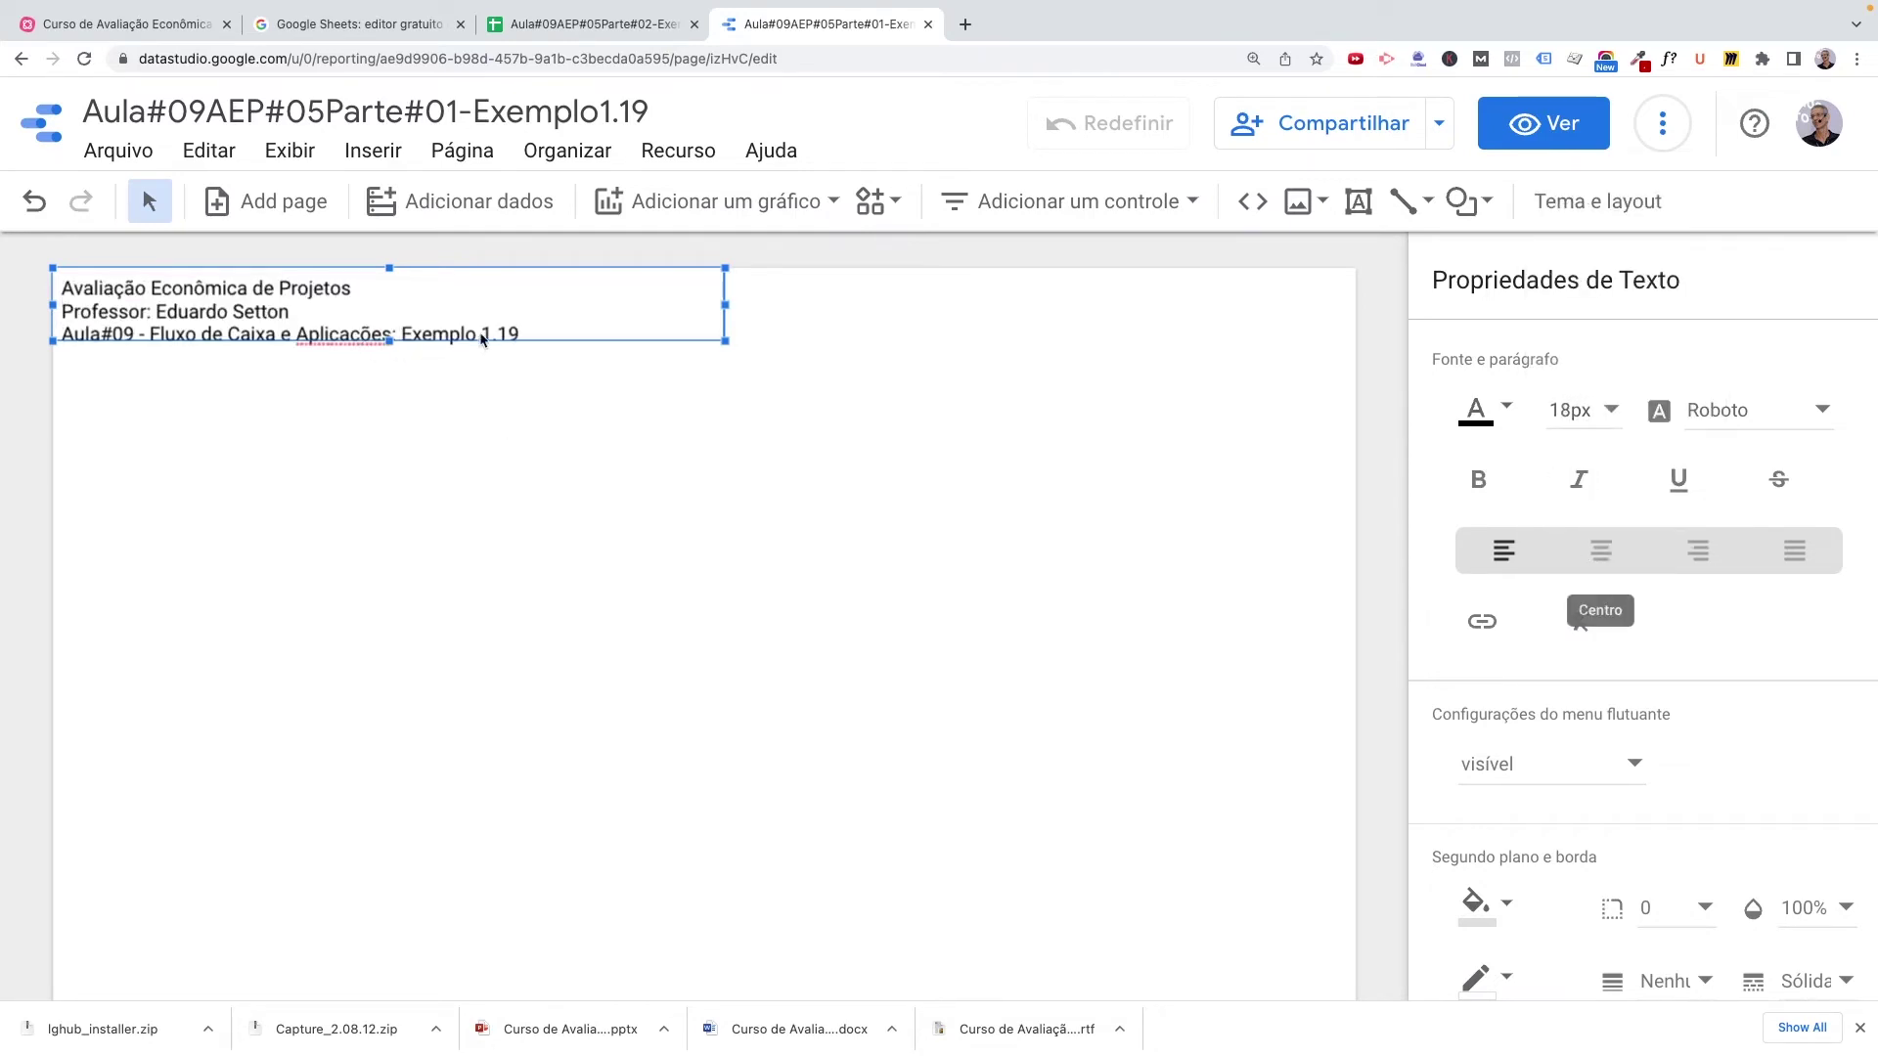
{"action": "left_click_drag", "start_coordinate": [389, 340], "coordinate": [389, 367]}
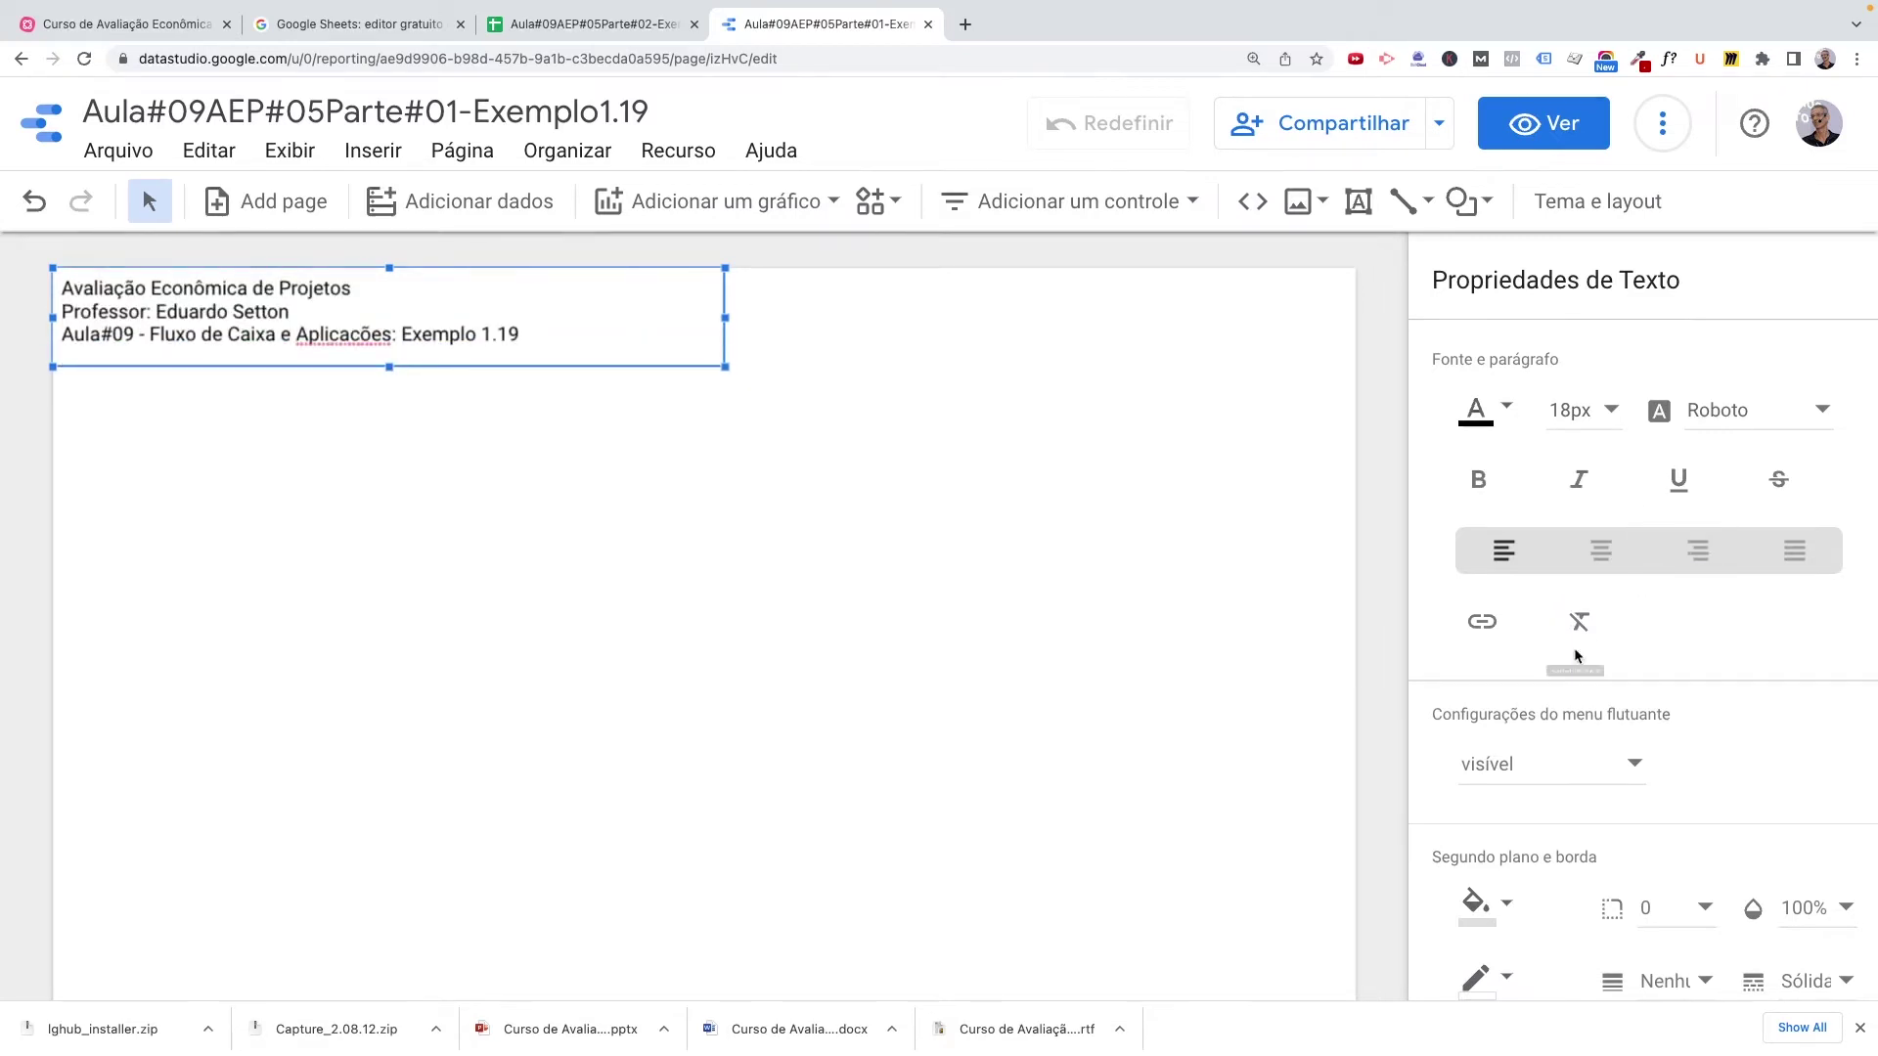
Set the heading's font color to white.
{"action": "scroll", "coordinate": [1514, 755], "scroll_direction": "down", "scroll_amount": 2}
{"action": "scroll", "coordinate": [1514, 754], "scroll_direction": "up", "scroll_amount": 2}
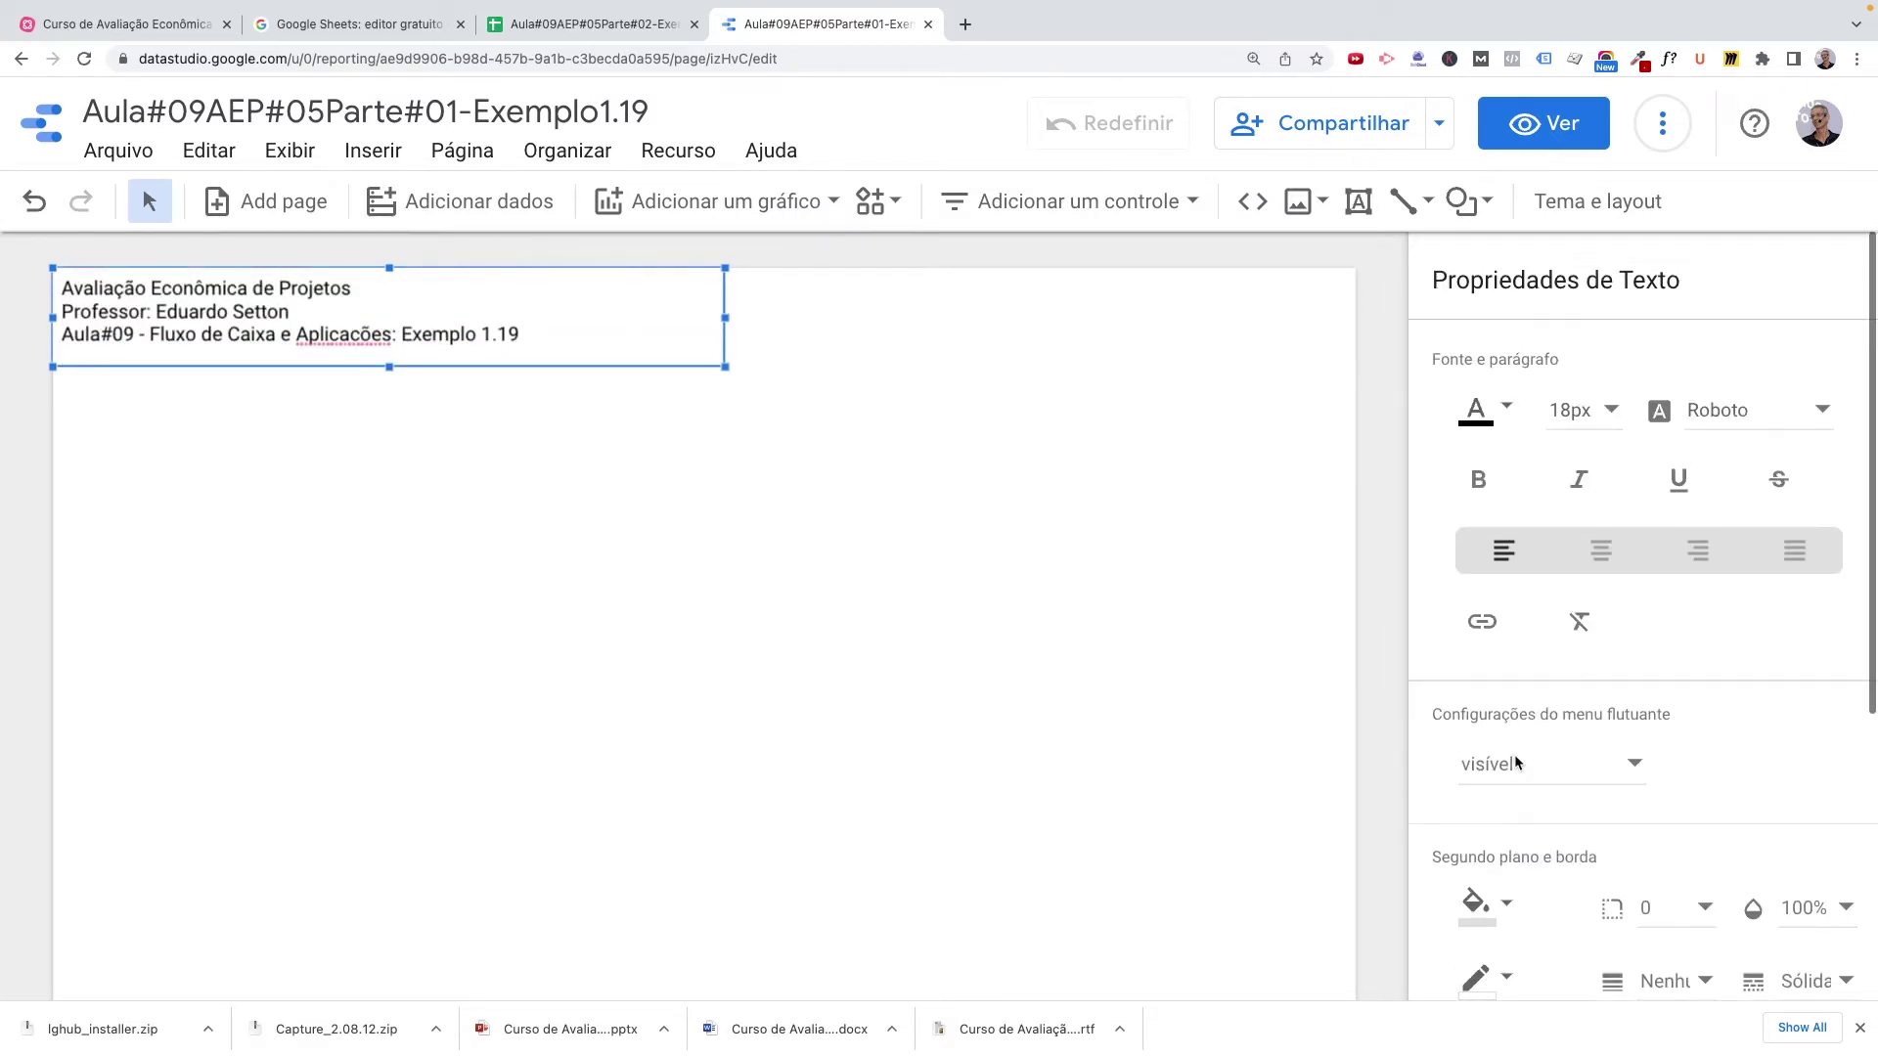
{"action": "left_click", "coordinate": [1507, 411]}
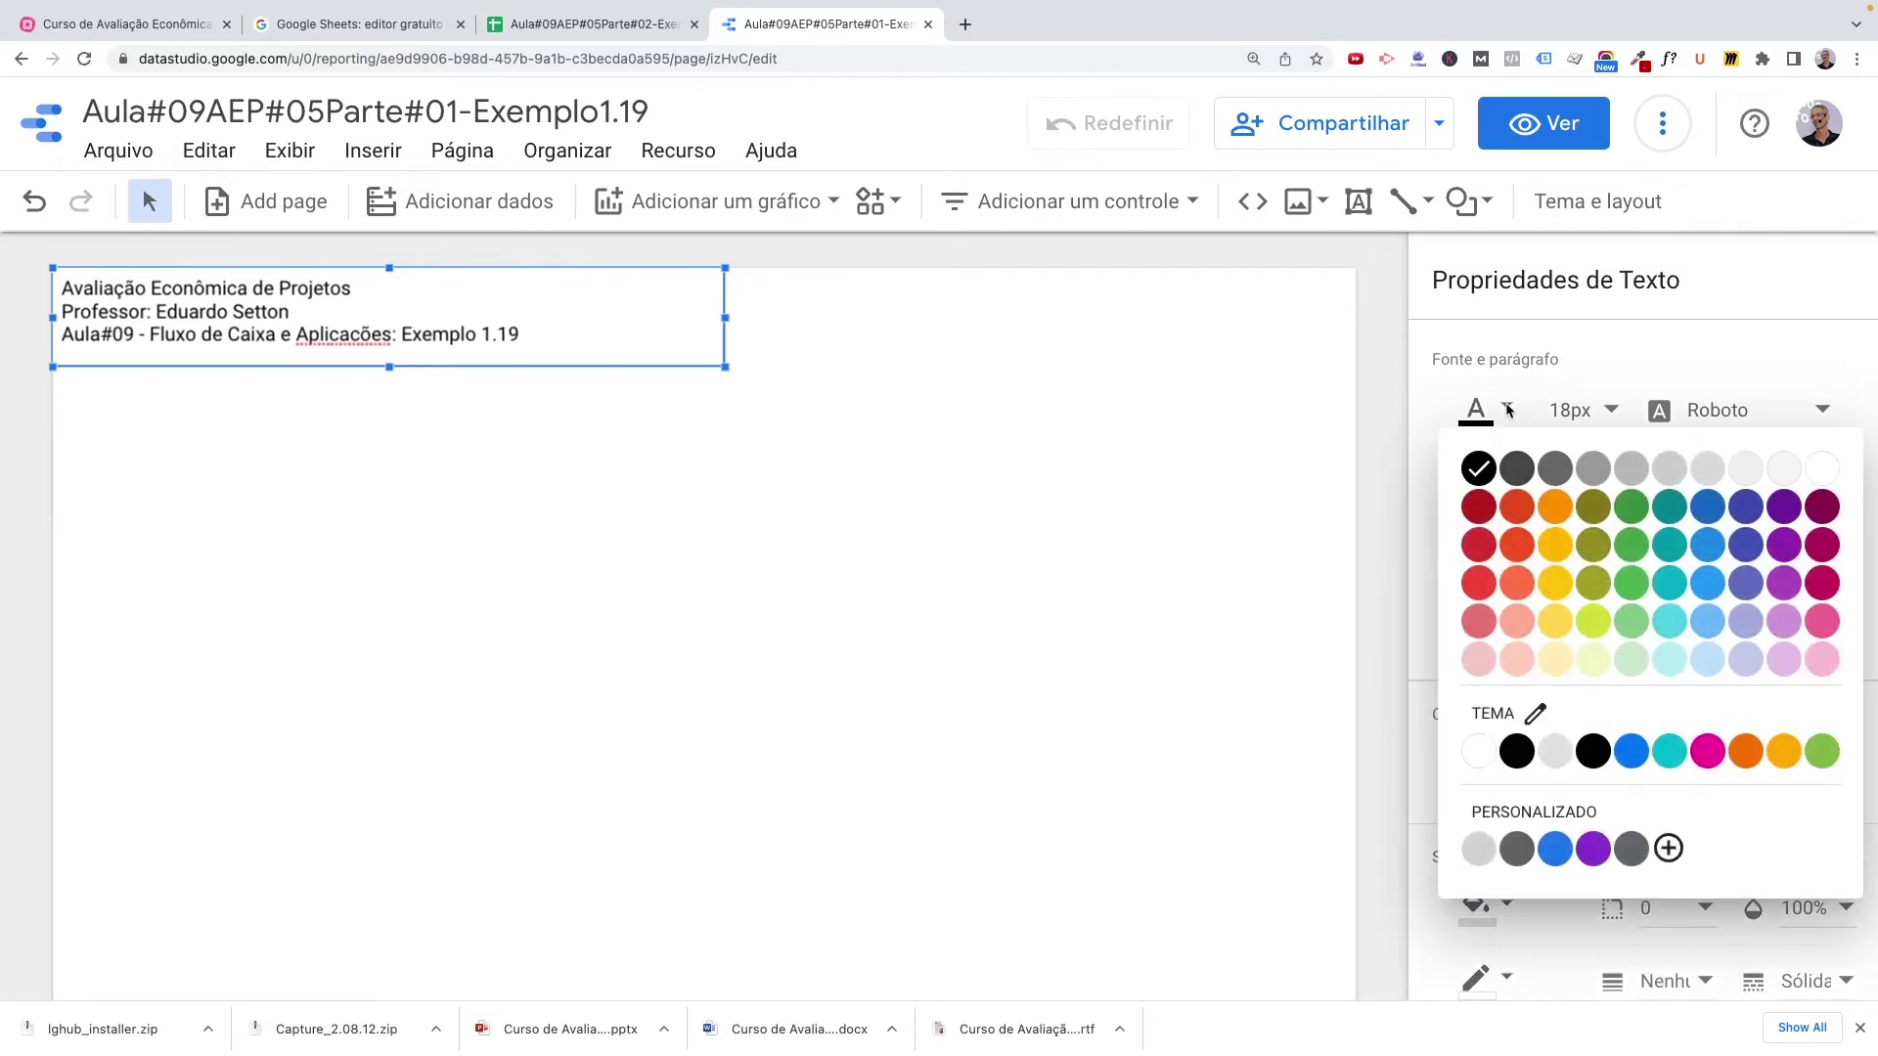
{"action": "left_click", "coordinate": [1823, 468]}
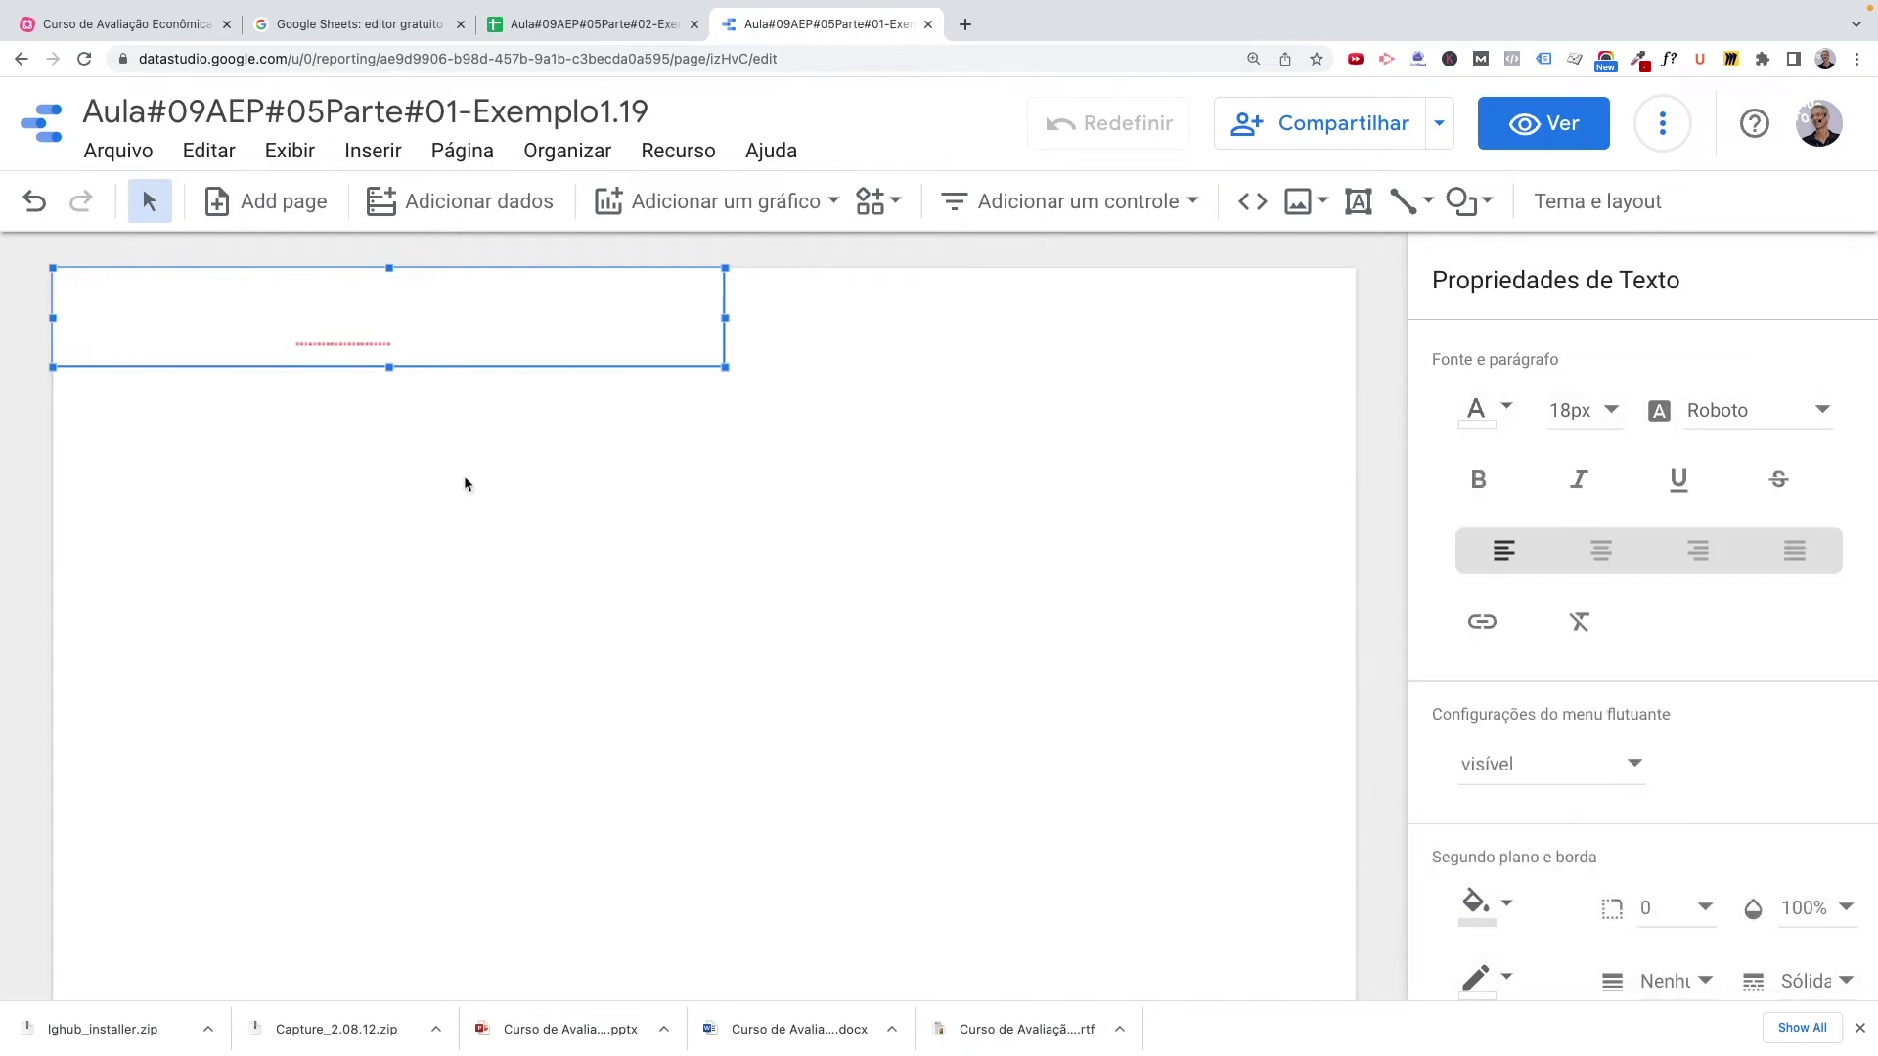
{"action": "triple_click", "coordinate": [359, 331]}
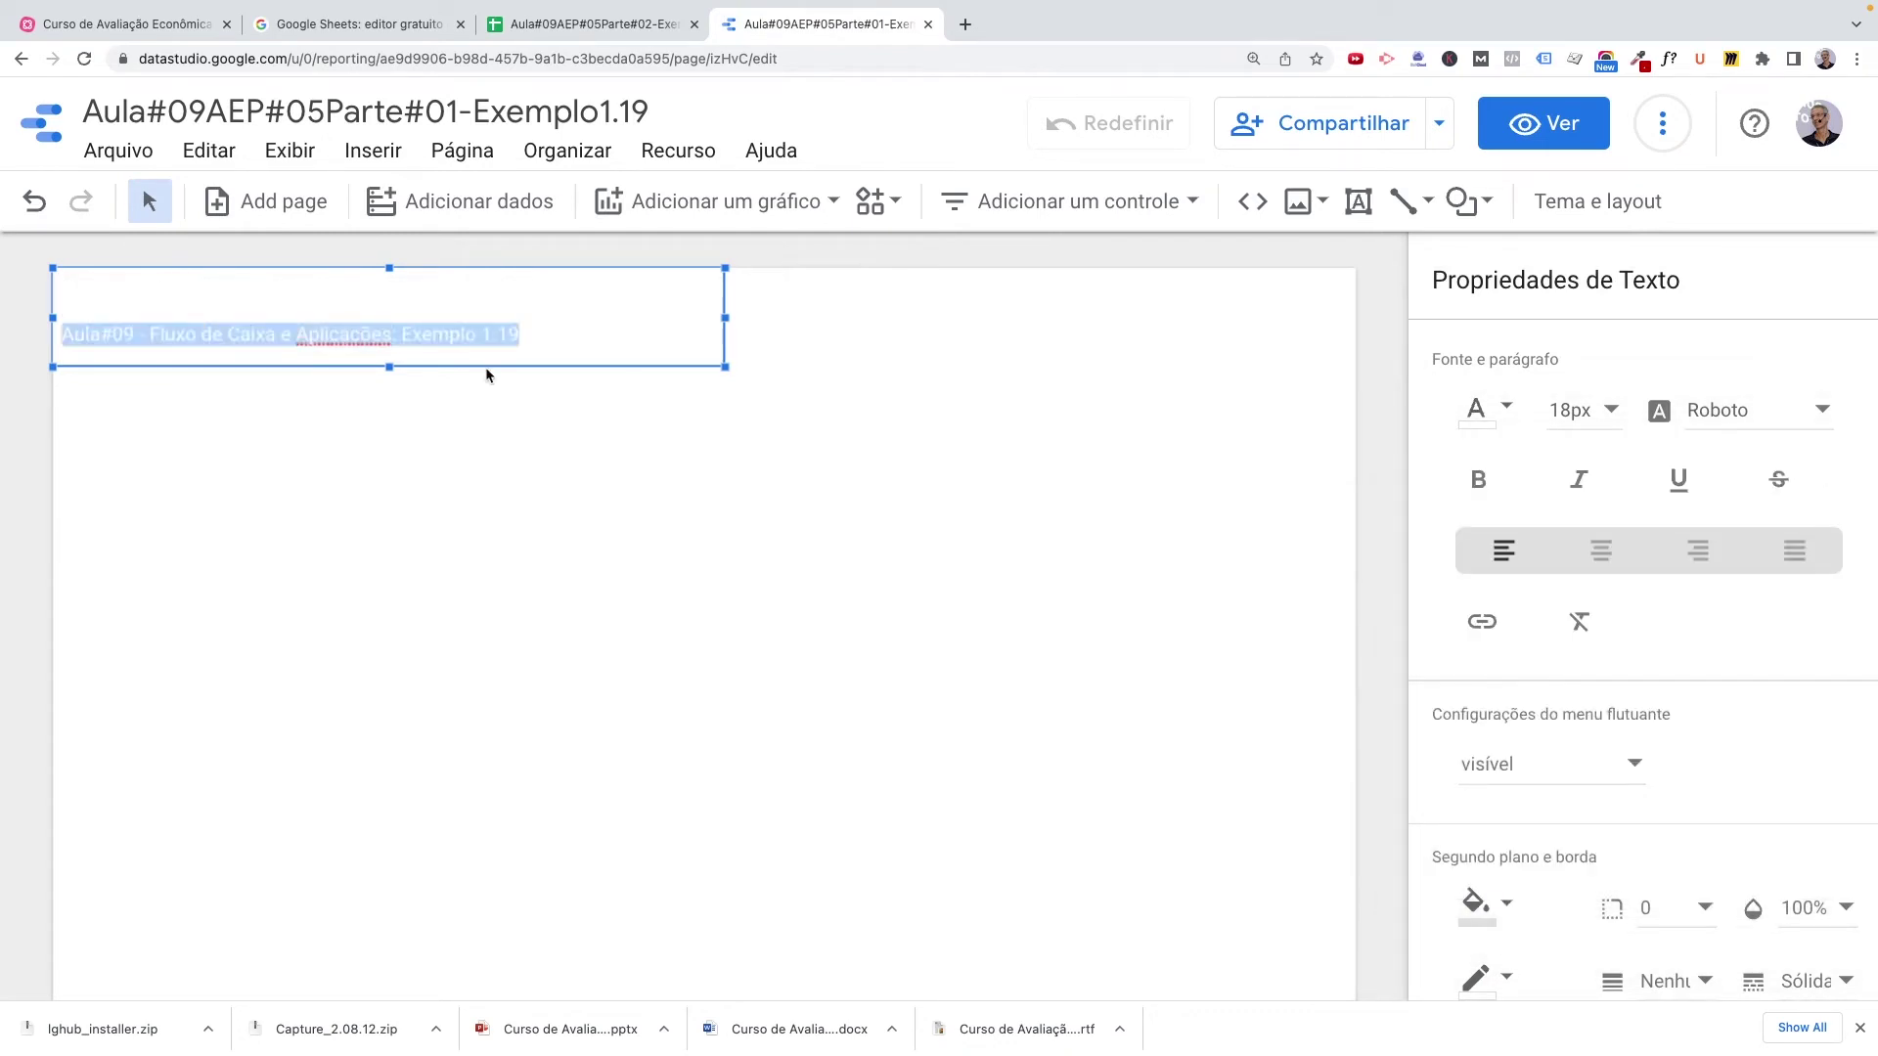
{"action": "left_click", "coordinate": [485, 369]}
{"action": "double_click", "coordinate": [377, 323]}
{"action": "triple_click", "coordinate": [419, 353]}
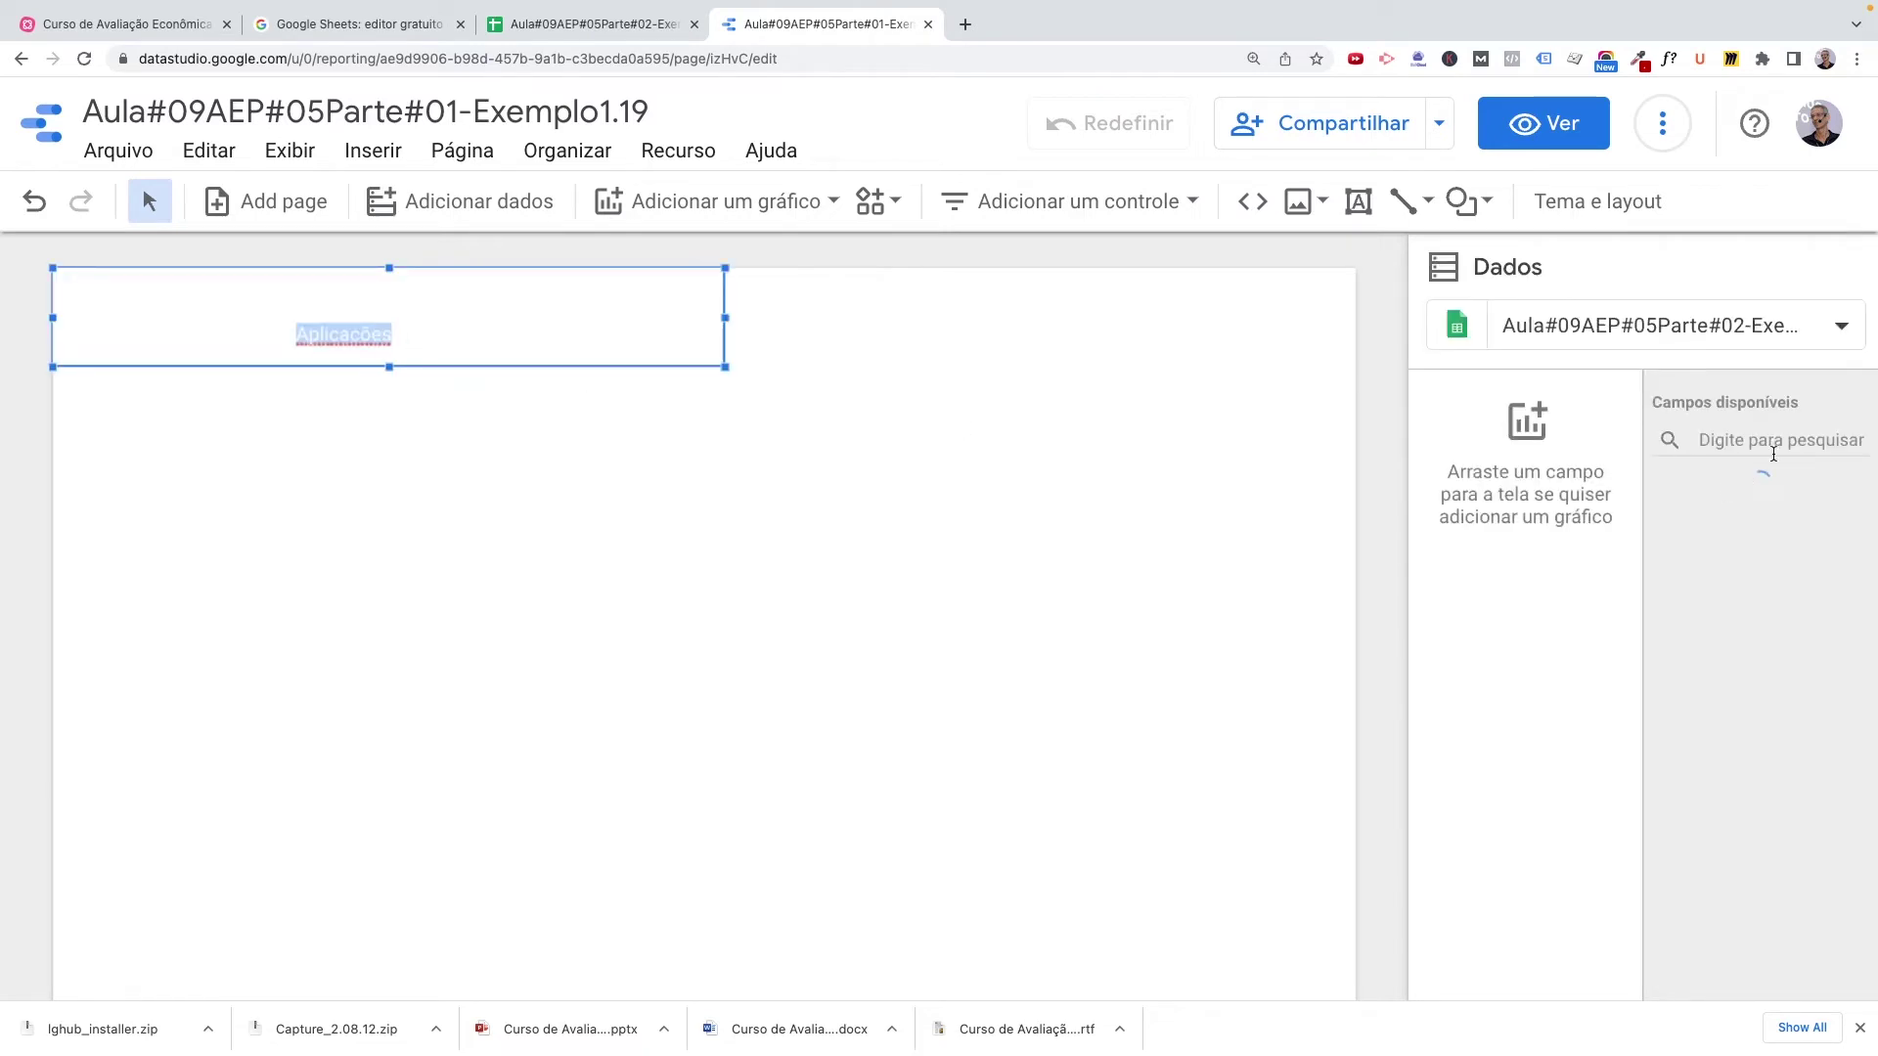
{"action": "left_click", "coordinate": [656, 369]}
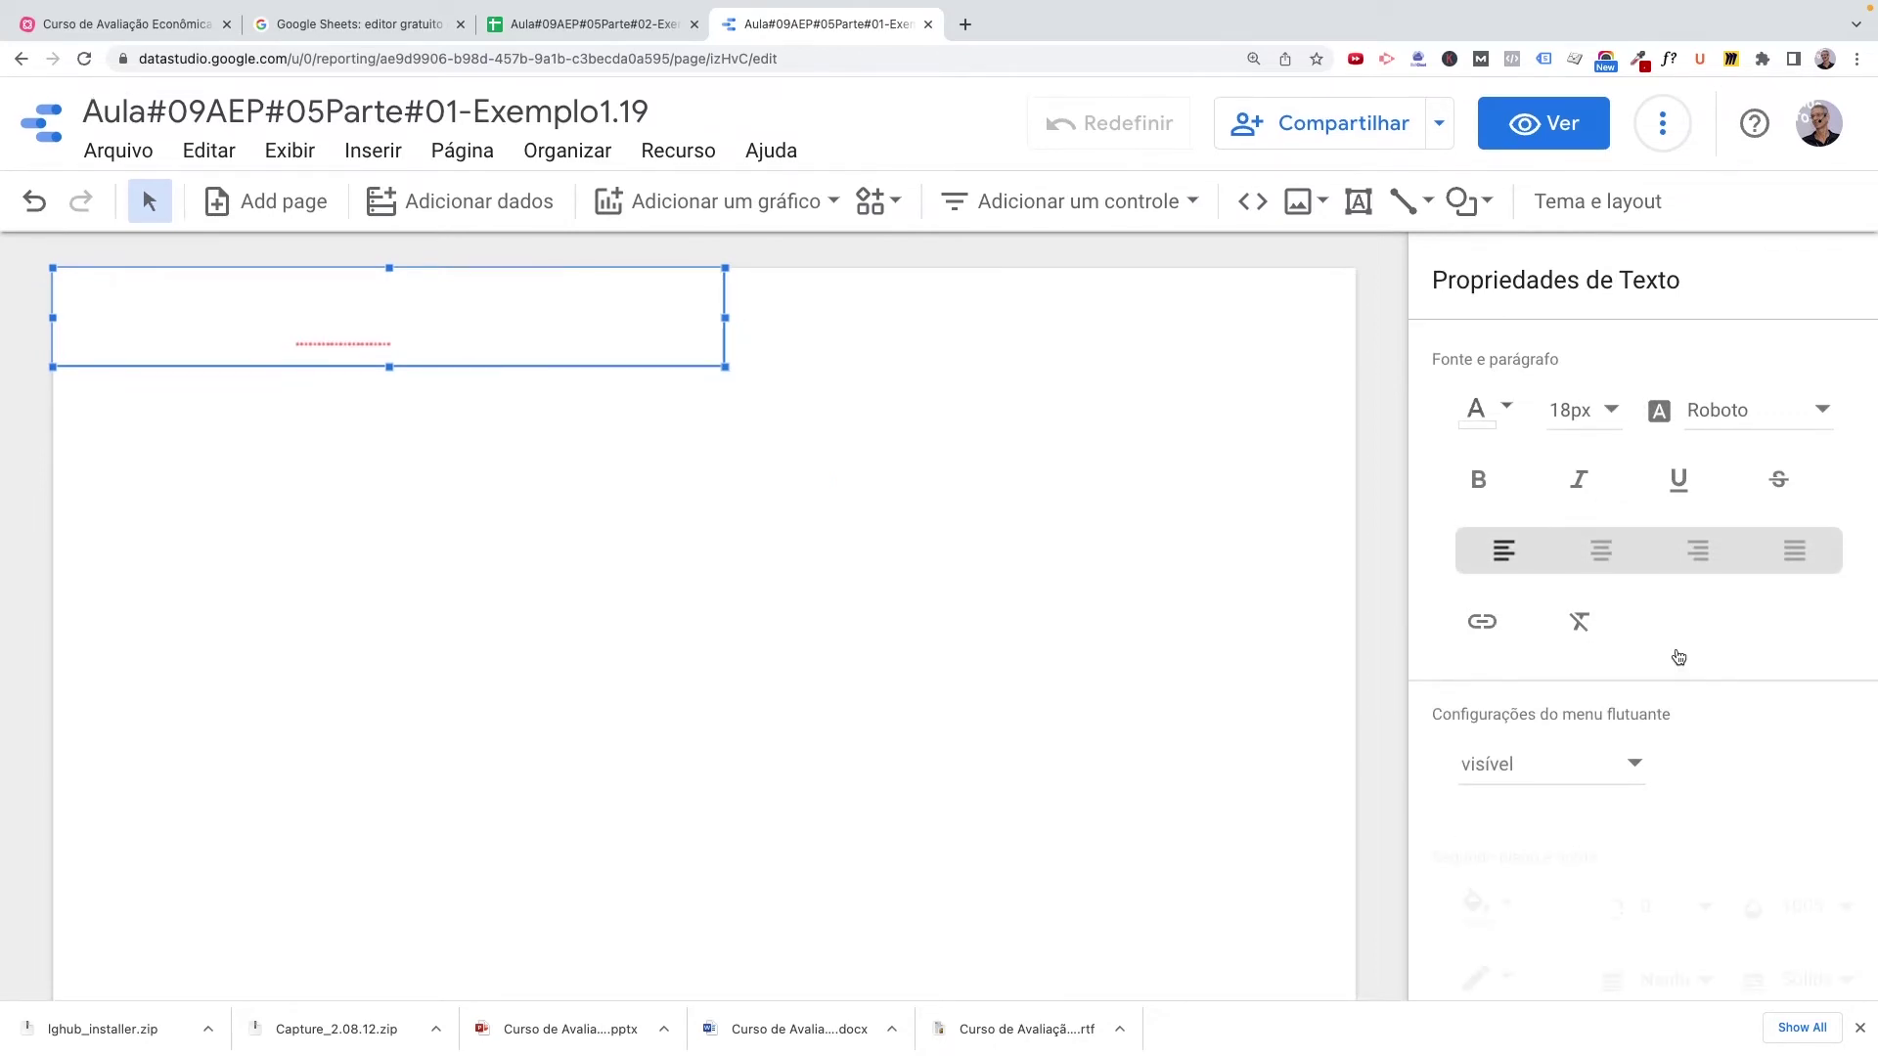
{"action": "scroll", "coordinate": [1693, 523], "scroll_direction": "down", "scroll_amount": 2}
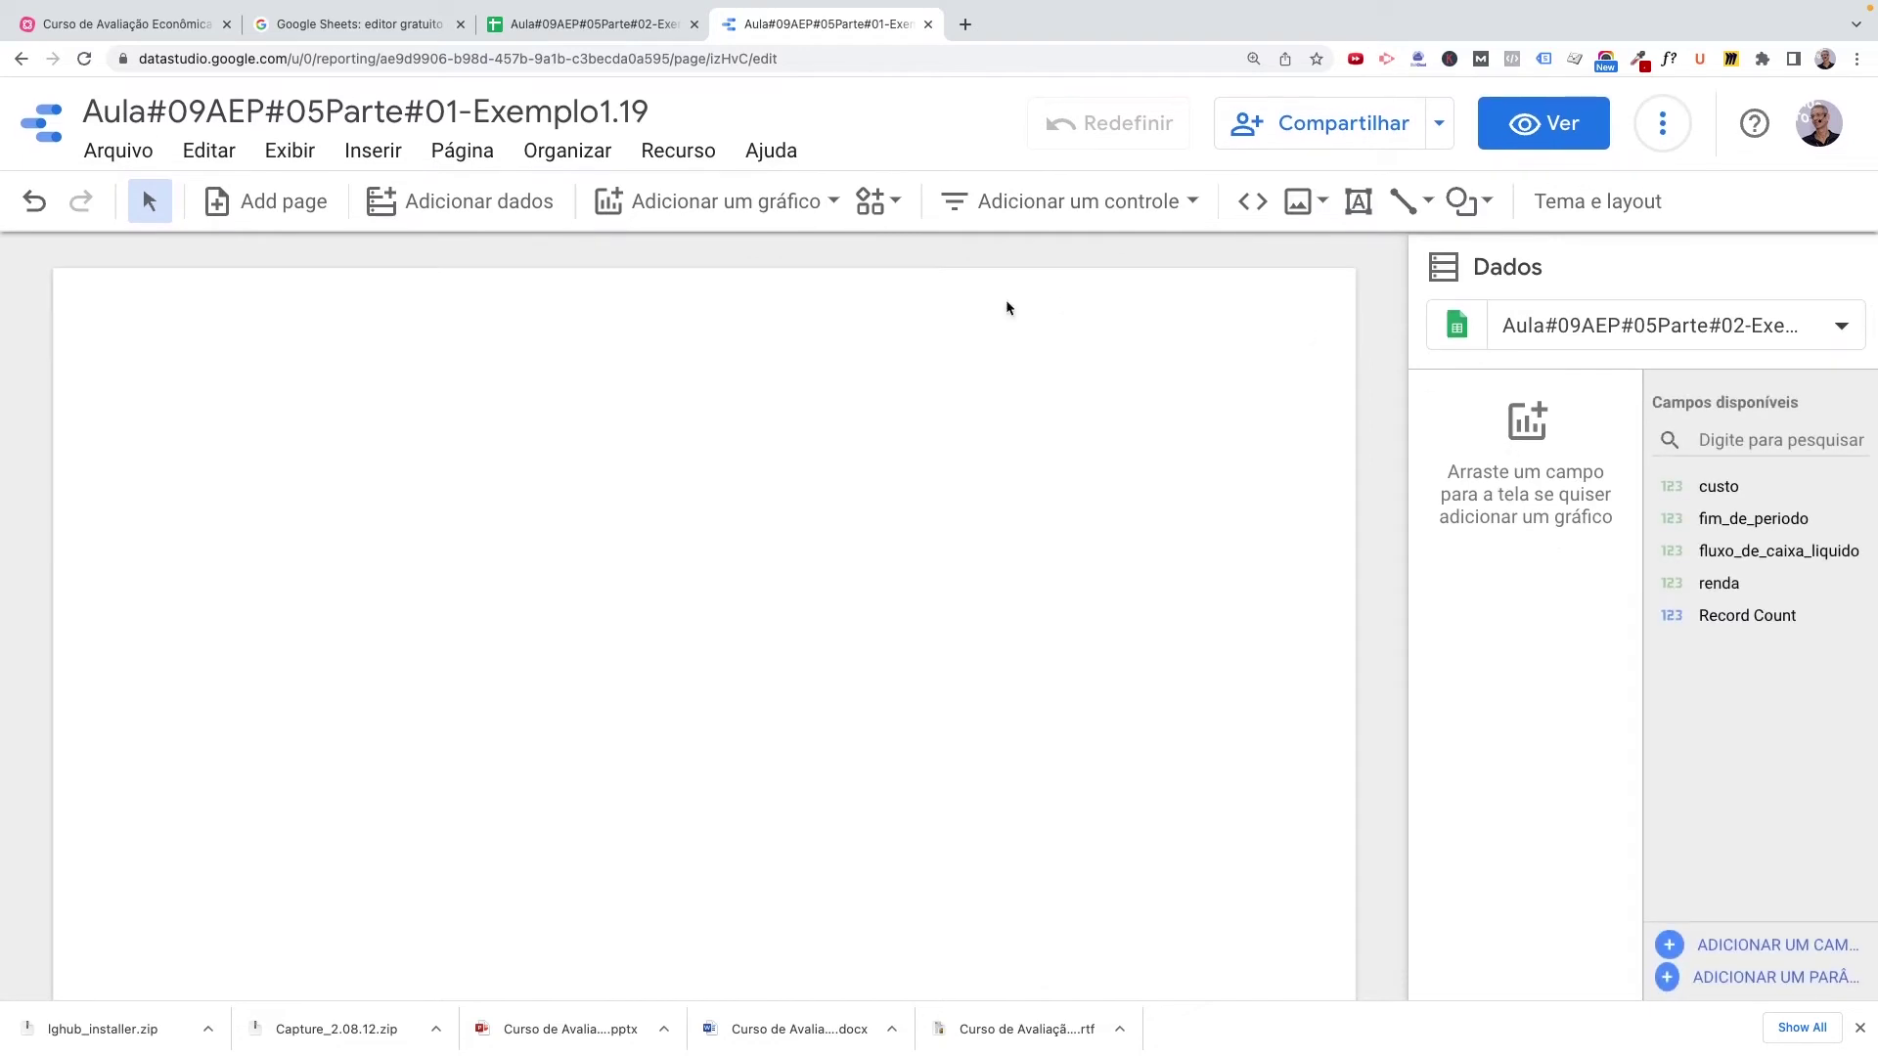
{"action": "left_click", "coordinate": [514, 310]}
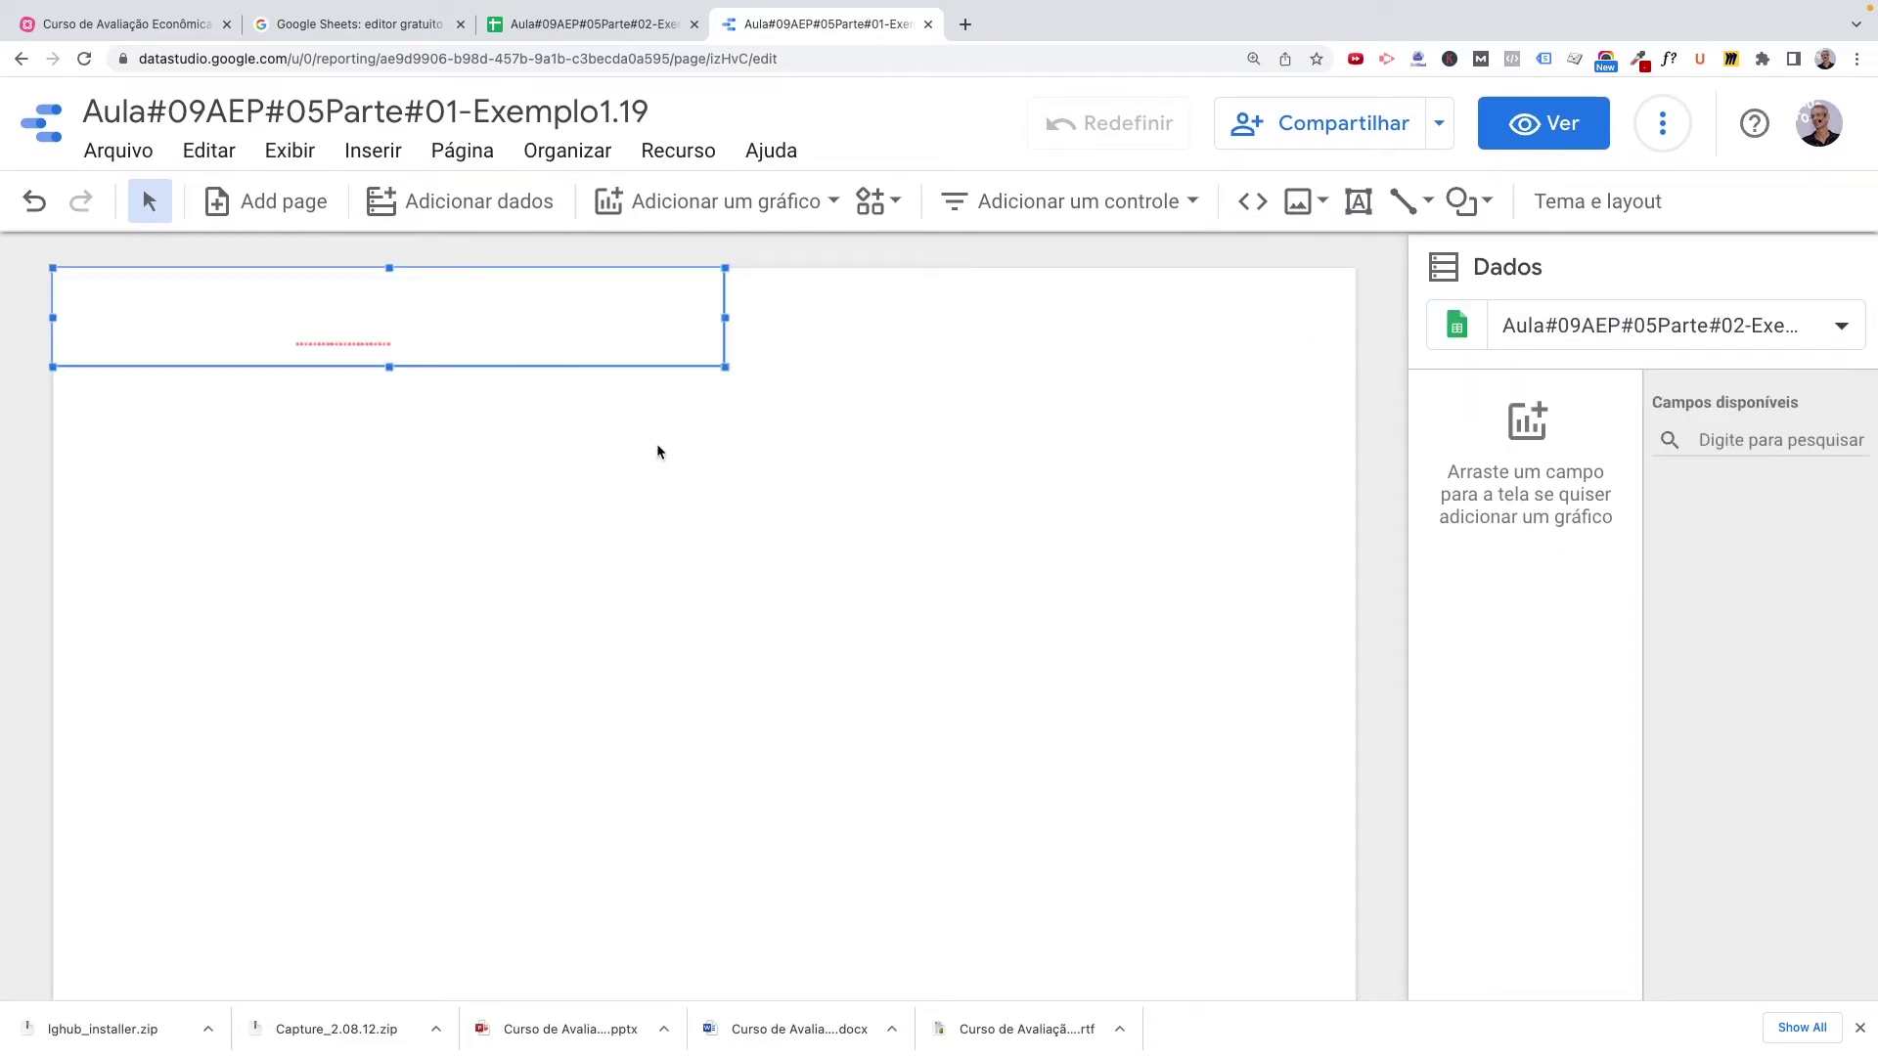
{"action": "left_click", "coordinate": [632, 365]}
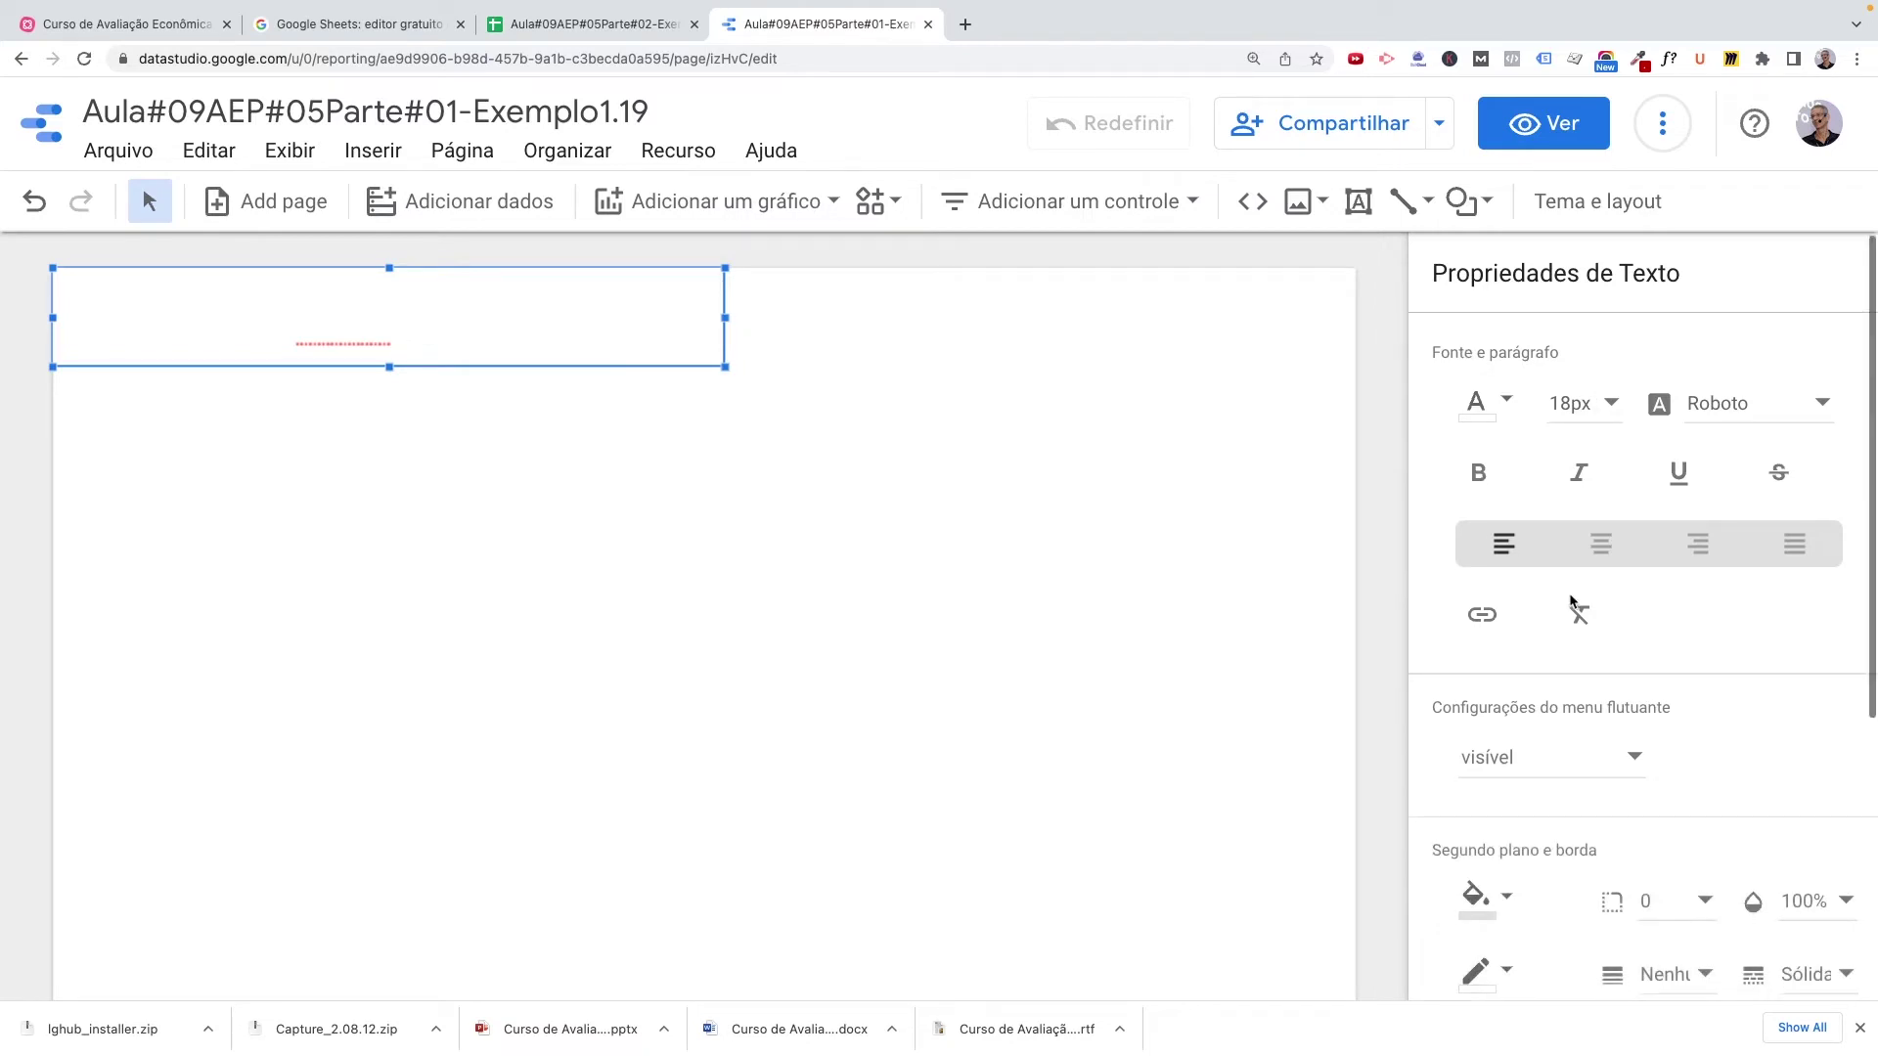
Fill the heading text box's background with red.
{"action": "scroll", "coordinate": [1569, 597], "scroll_direction": "down", "scroll_amount": 4}
{"action": "scroll", "coordinate": [1571, 600], "scroll_direction": "down", "scroll_amount": 2}
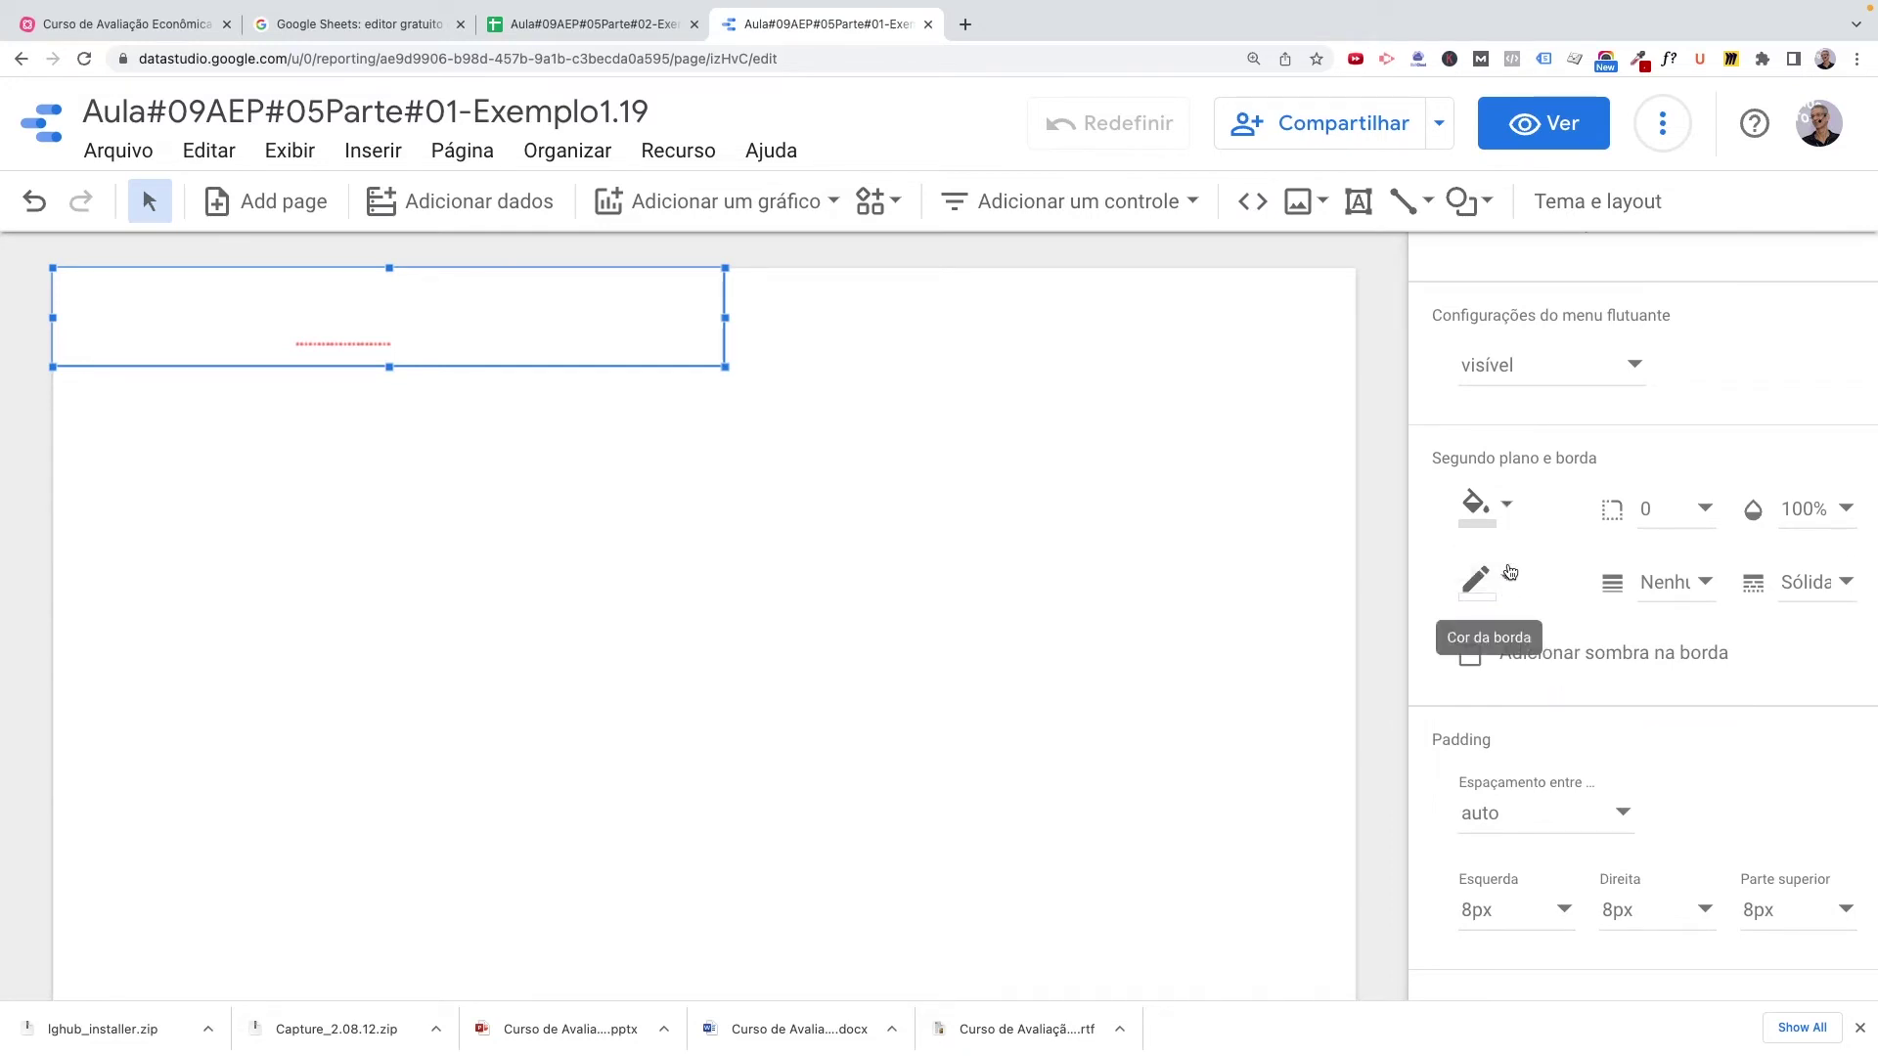
{"action": "left_click", "coordinate": [1508, 509]}
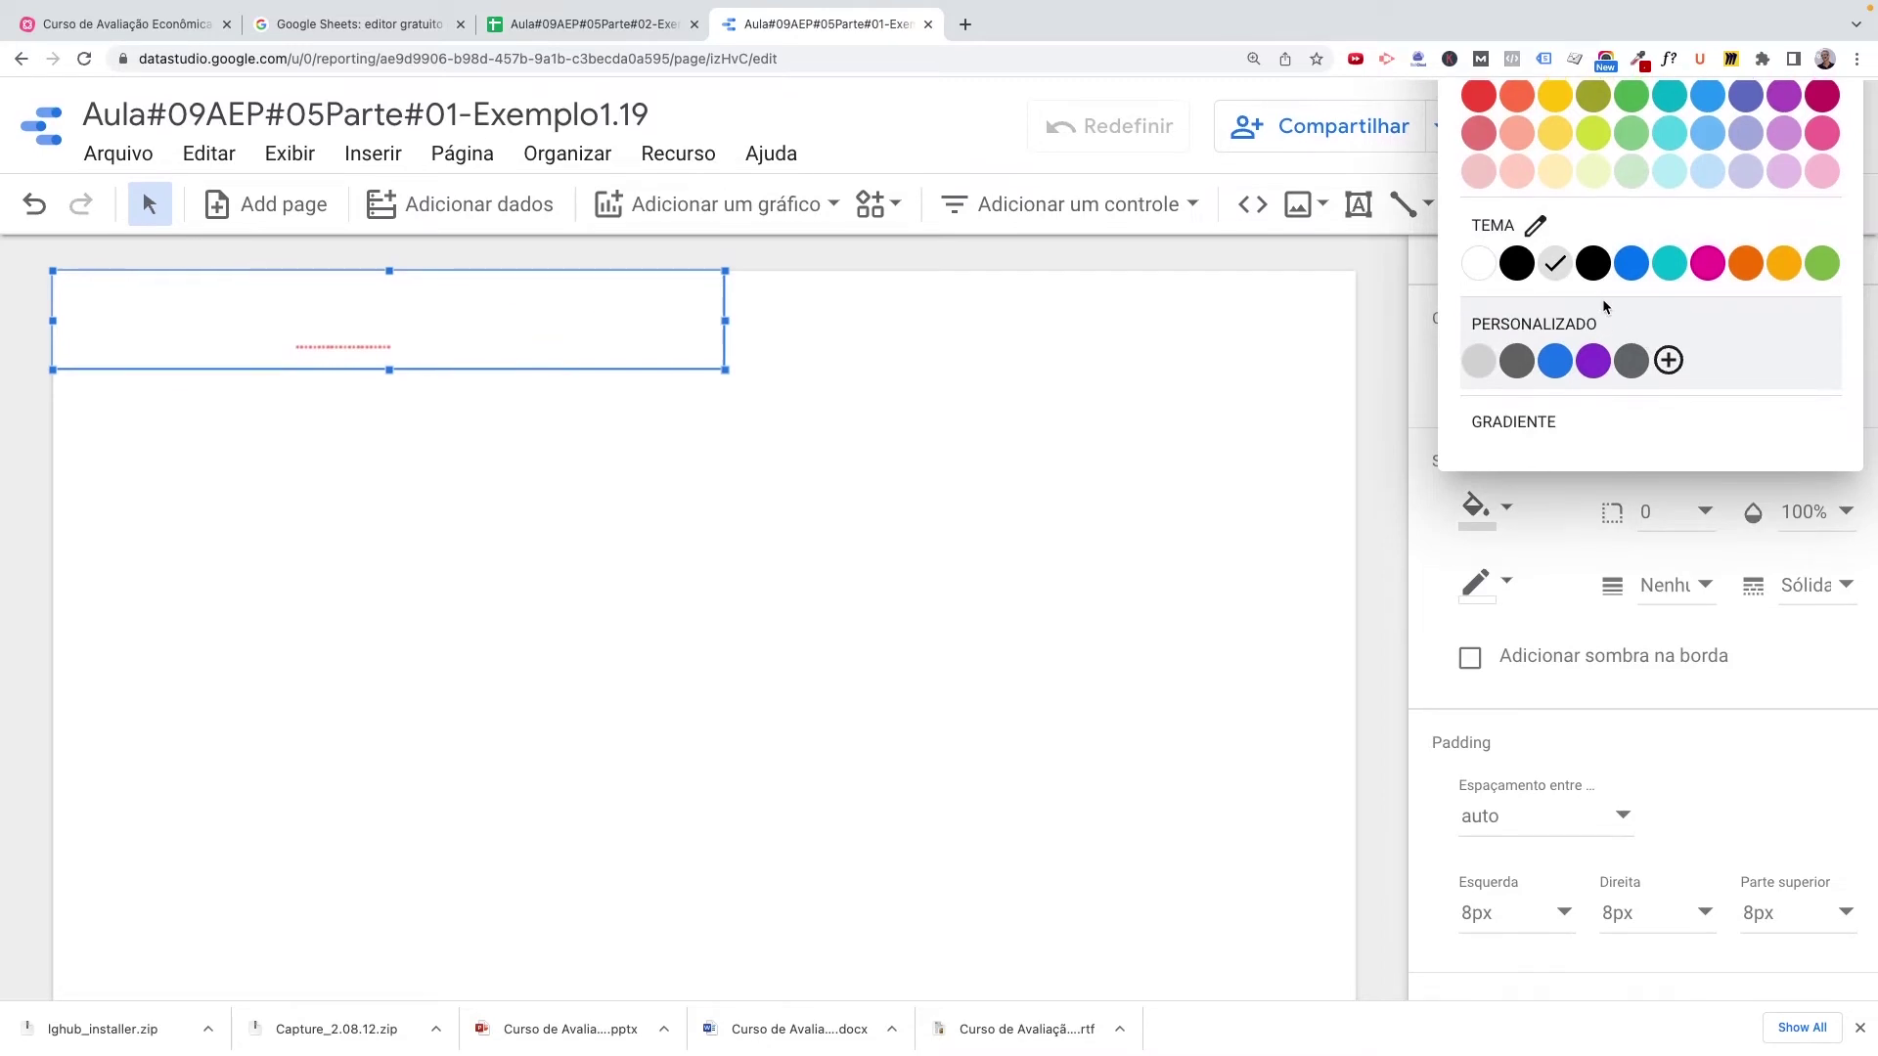
{"action": "left_click", "coordinate": [1477, 95]}
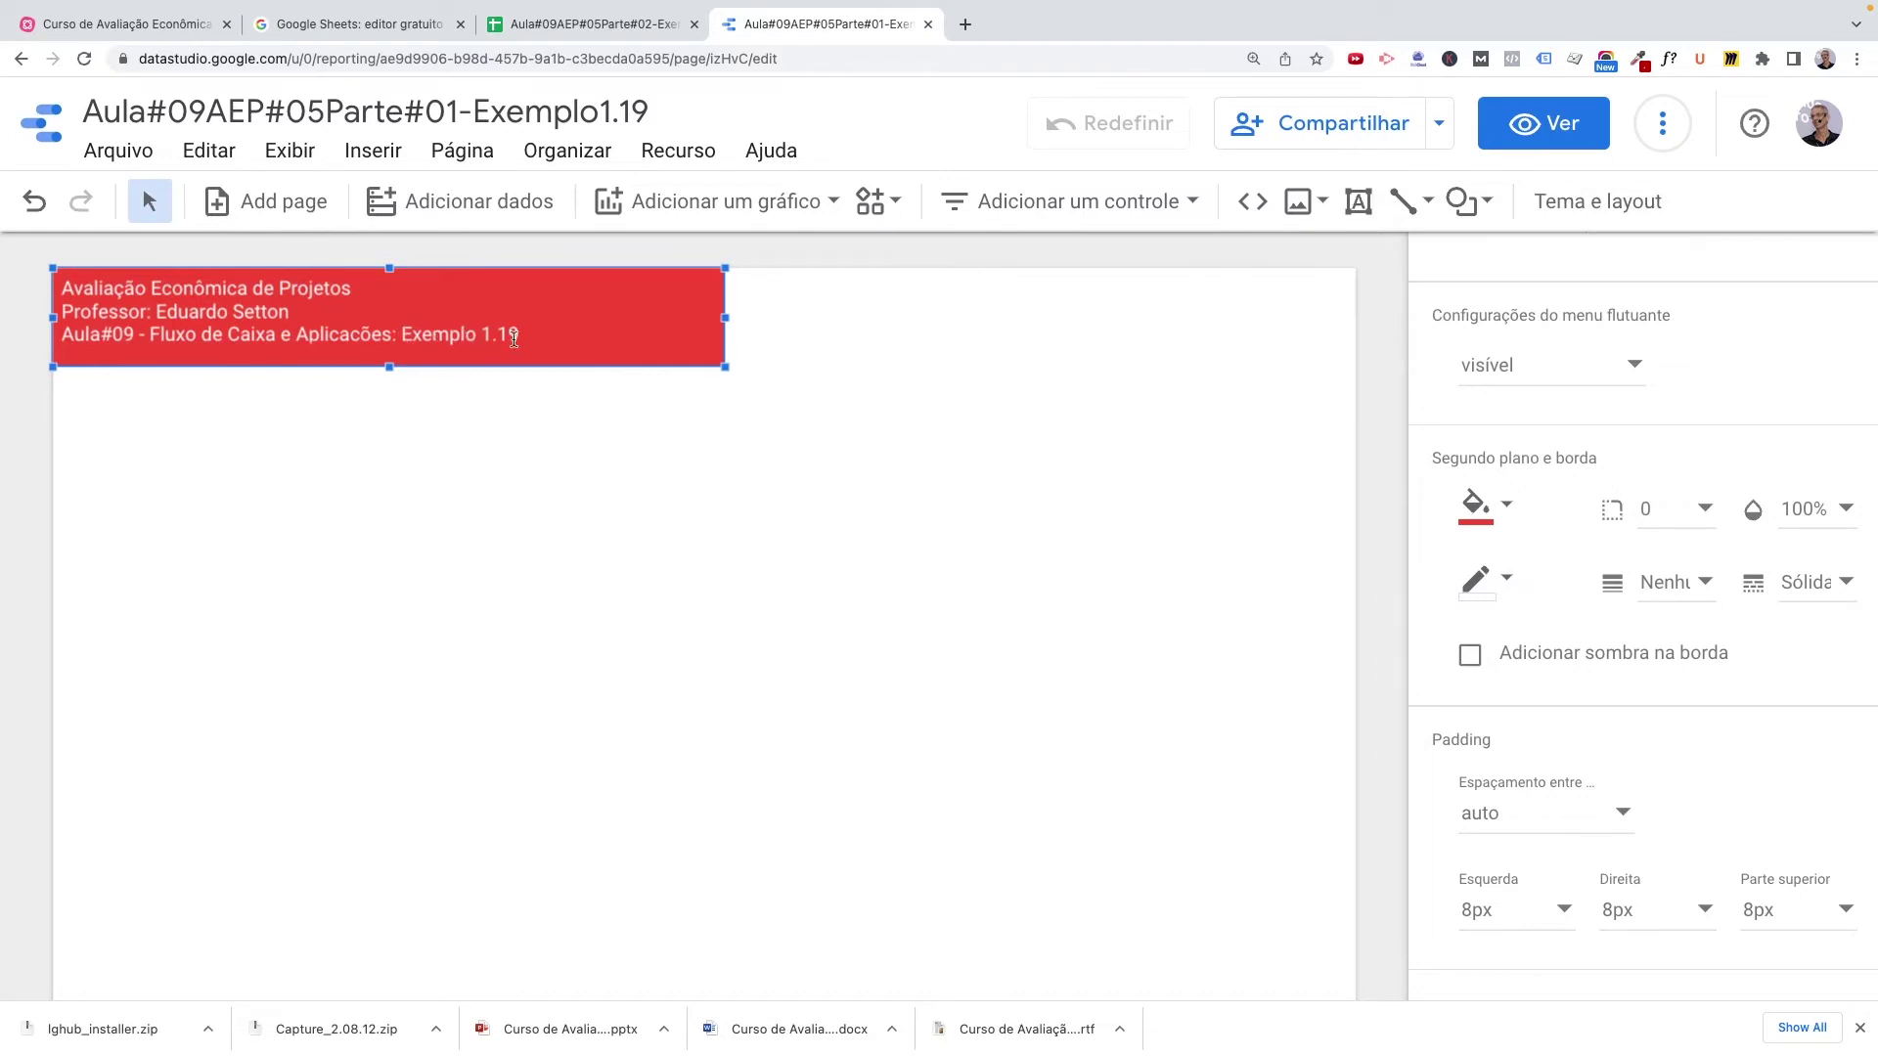
Make all three lines of the heading text bold.
{"action": "left_click_drag", "start_coordinate": [516, 335], "coordinate": [70, 282]}
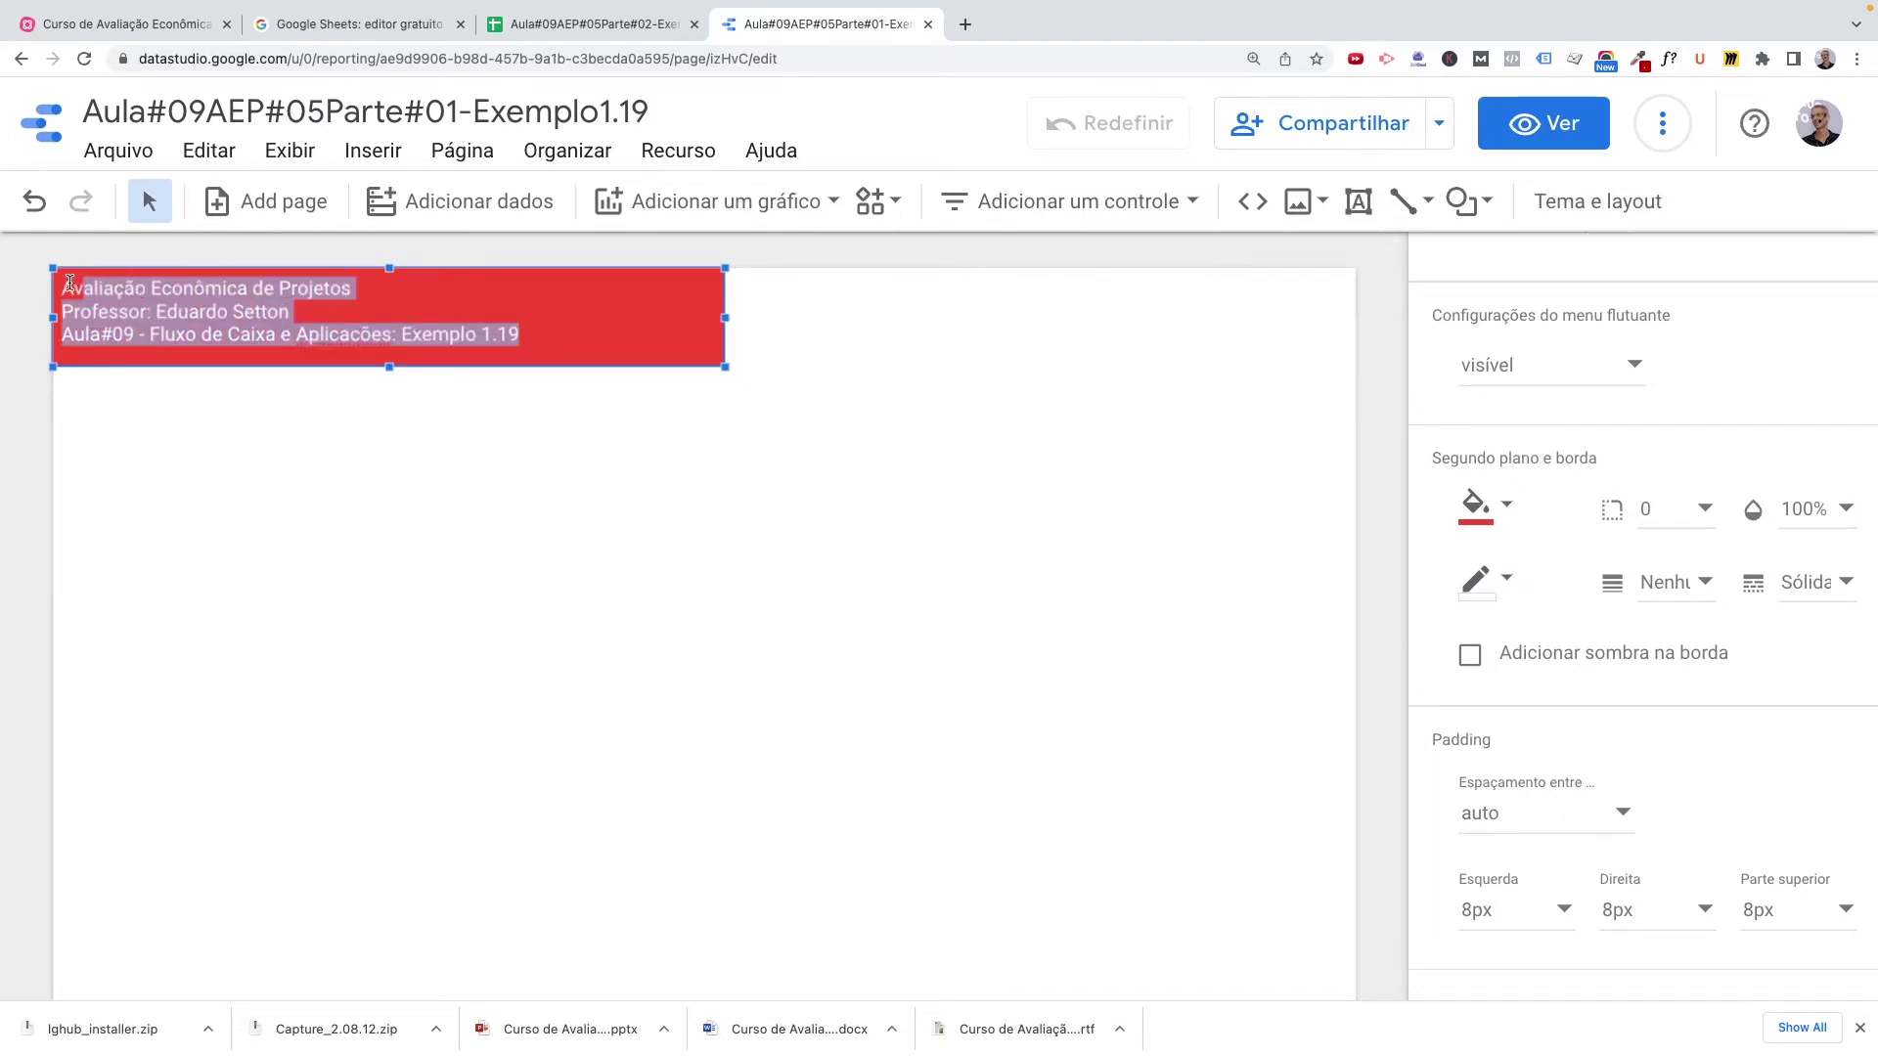
{"action": "scroll", "coordinate": [1641, 382], "scroll_direction": "up", "scroll_amount": 3}
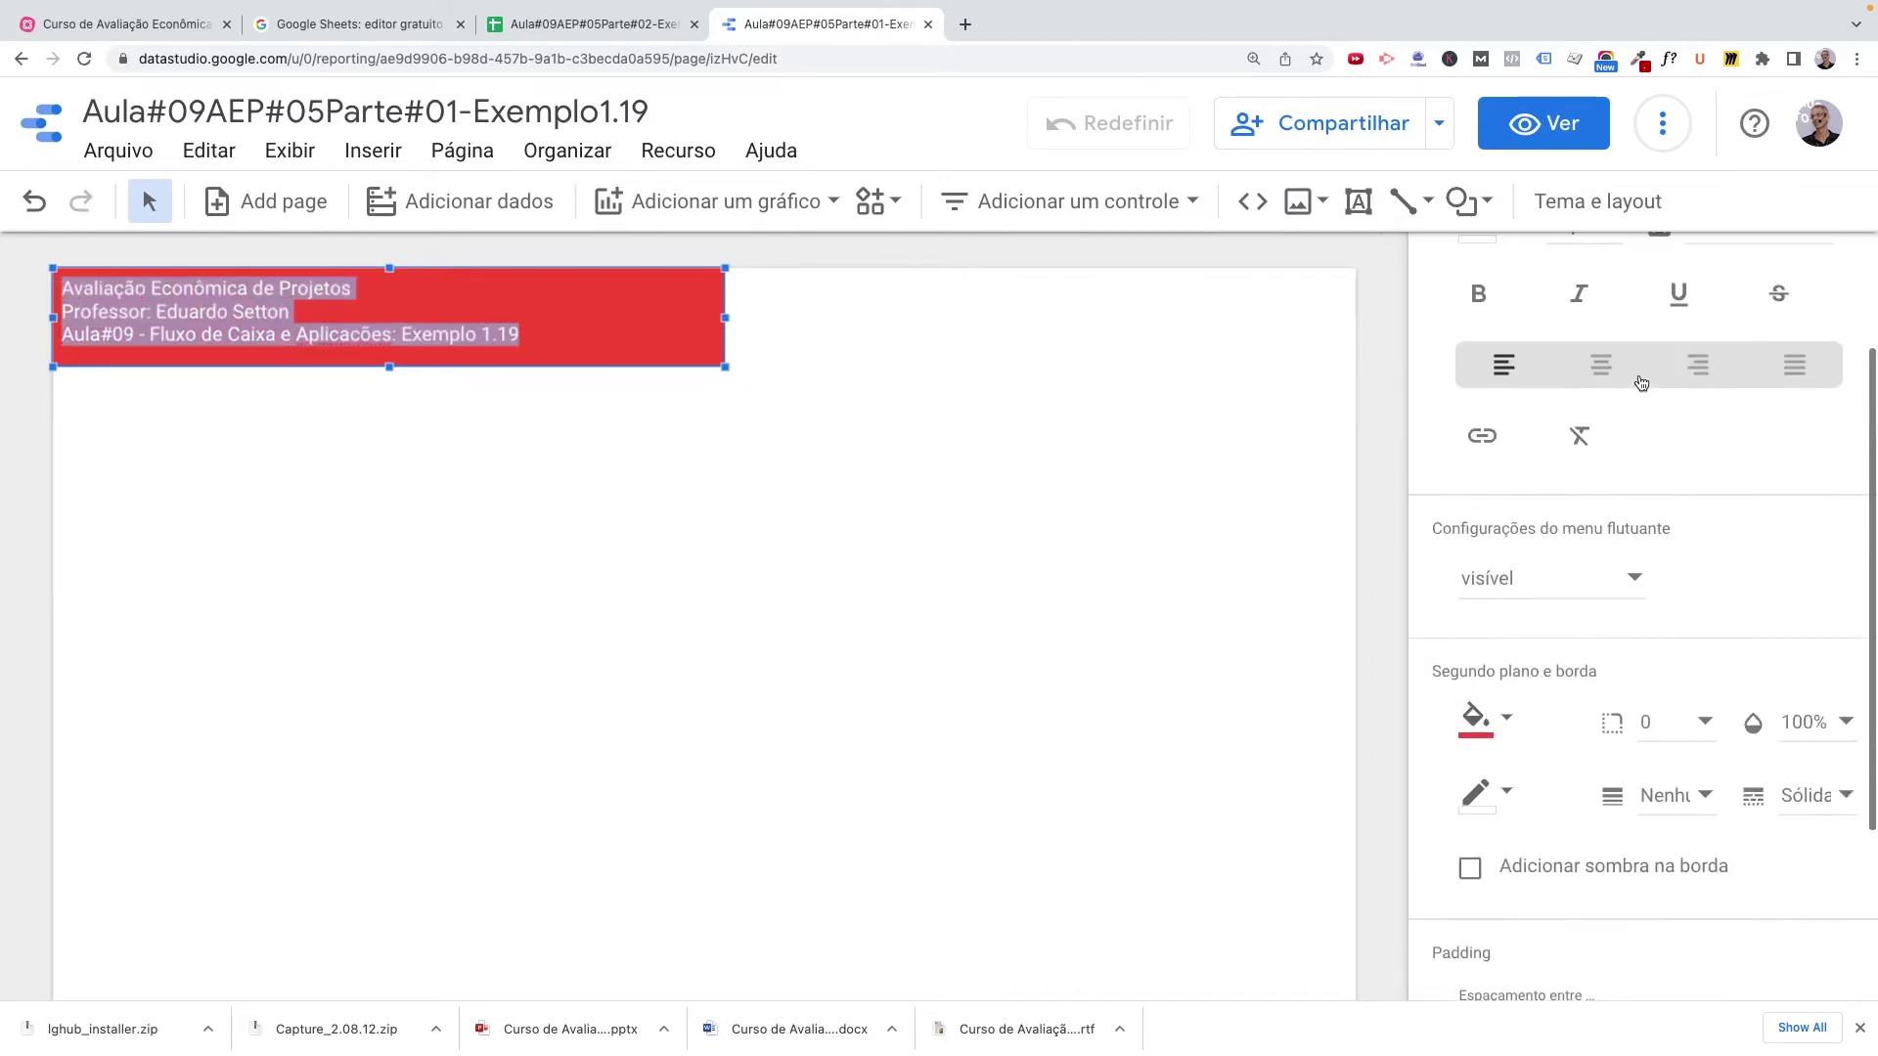
{"action": "left_click", "coordinate": [1477, 293]}
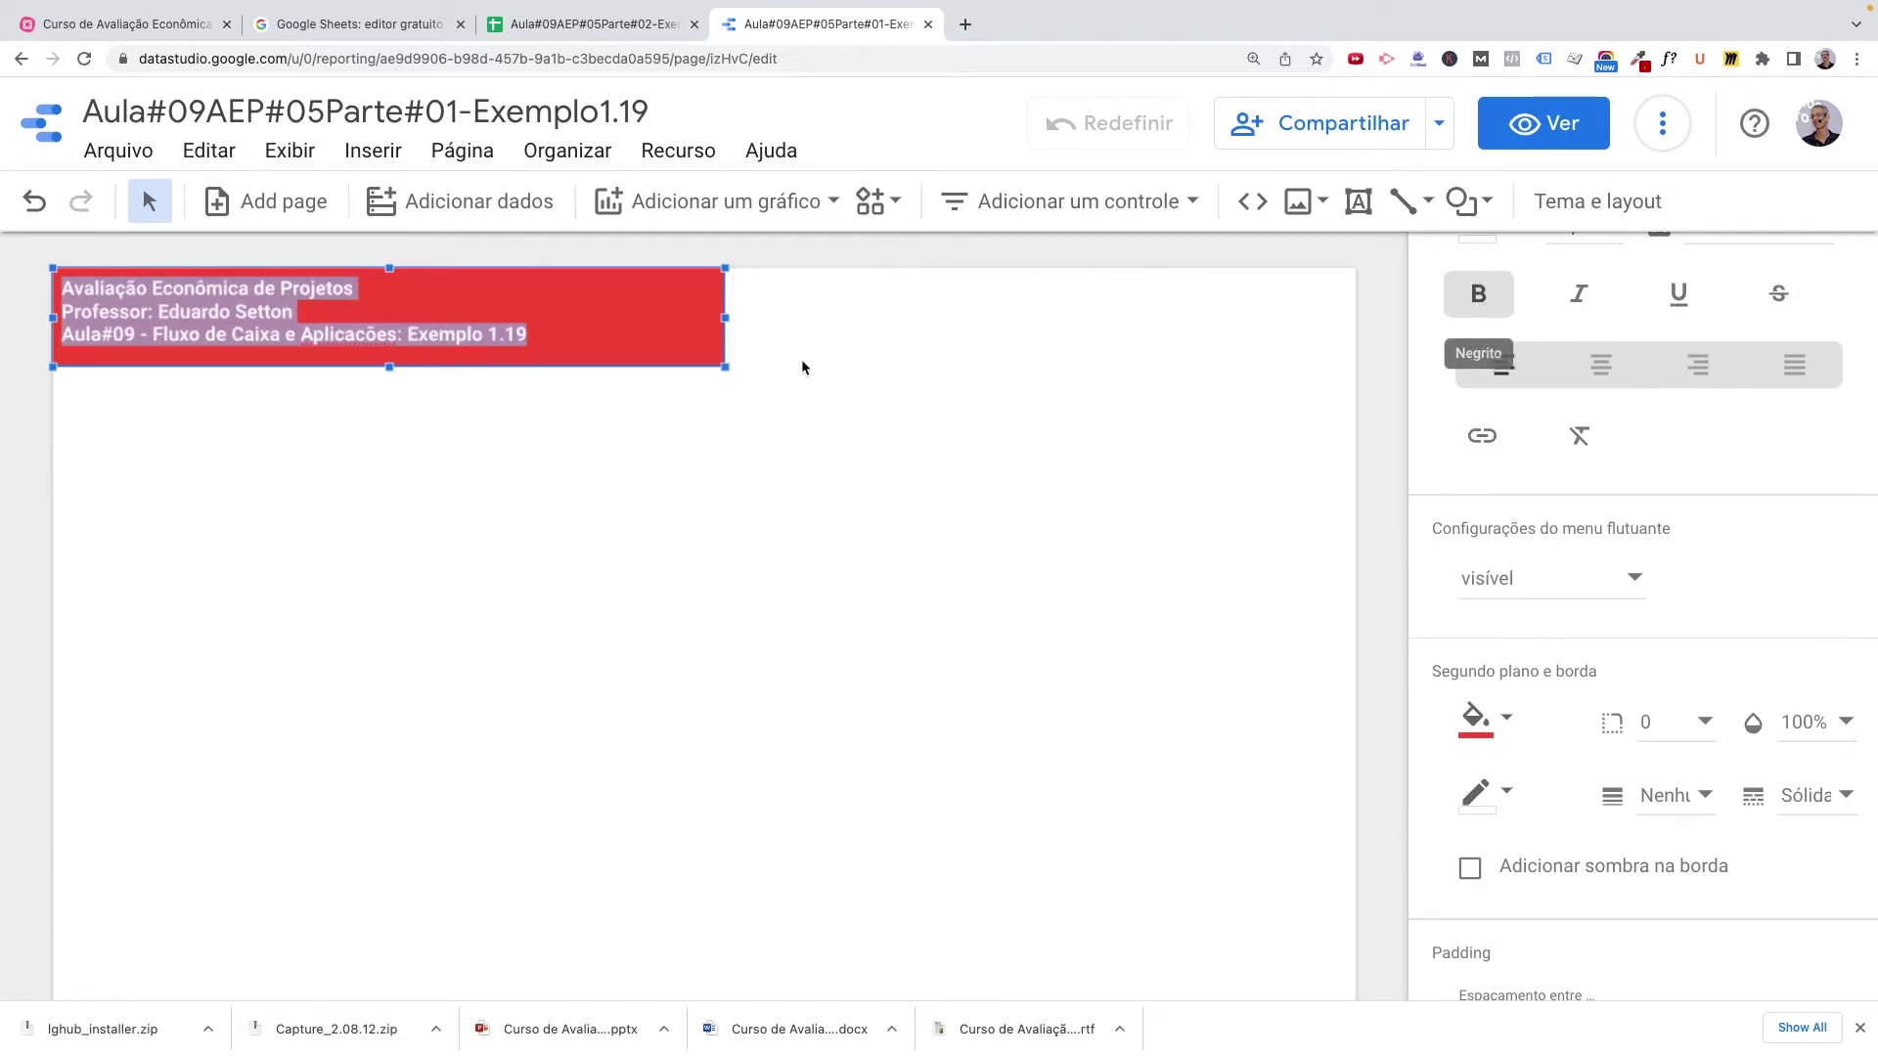
Trim the red heading box's height slightly and stretch it across the full width of the page.
{"action": "left_click_drag", "start_coordinate": [390, 367], "coordinate": [390, 364]}
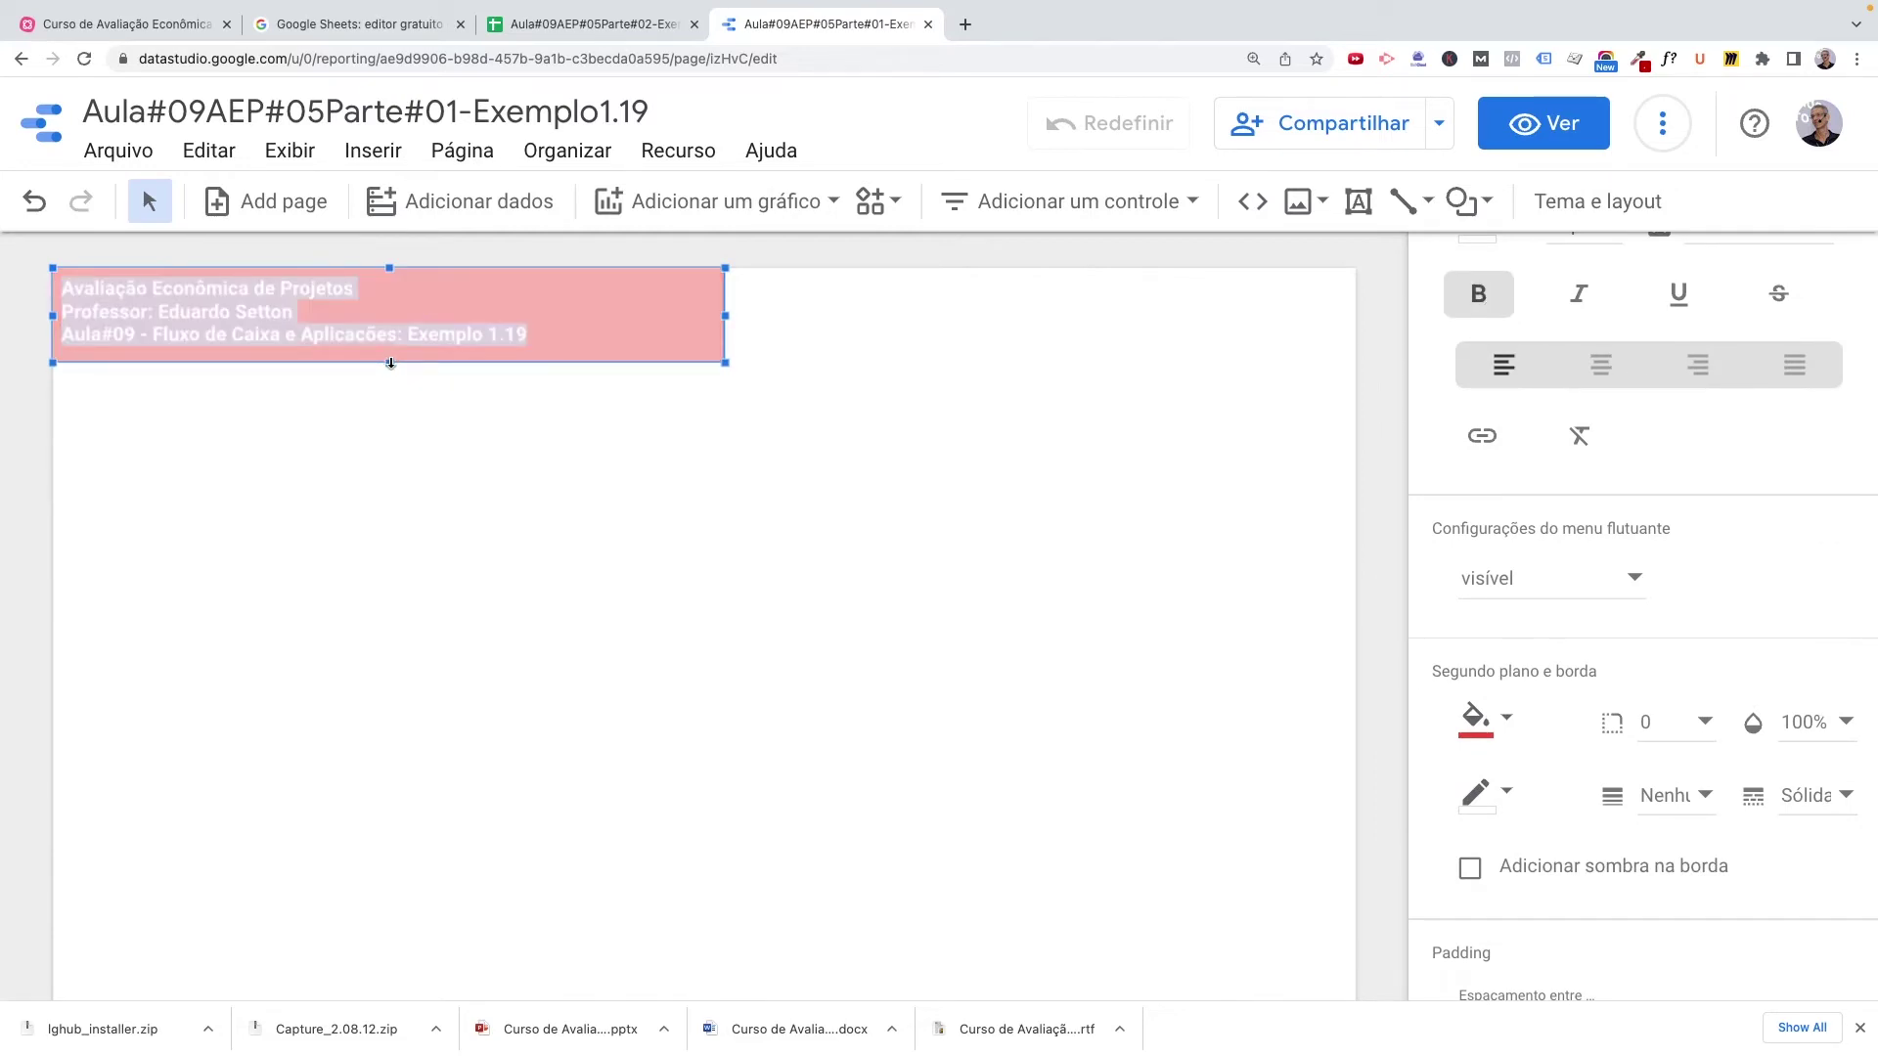
{"action": "left_click", "coordinate": [594, 436]}
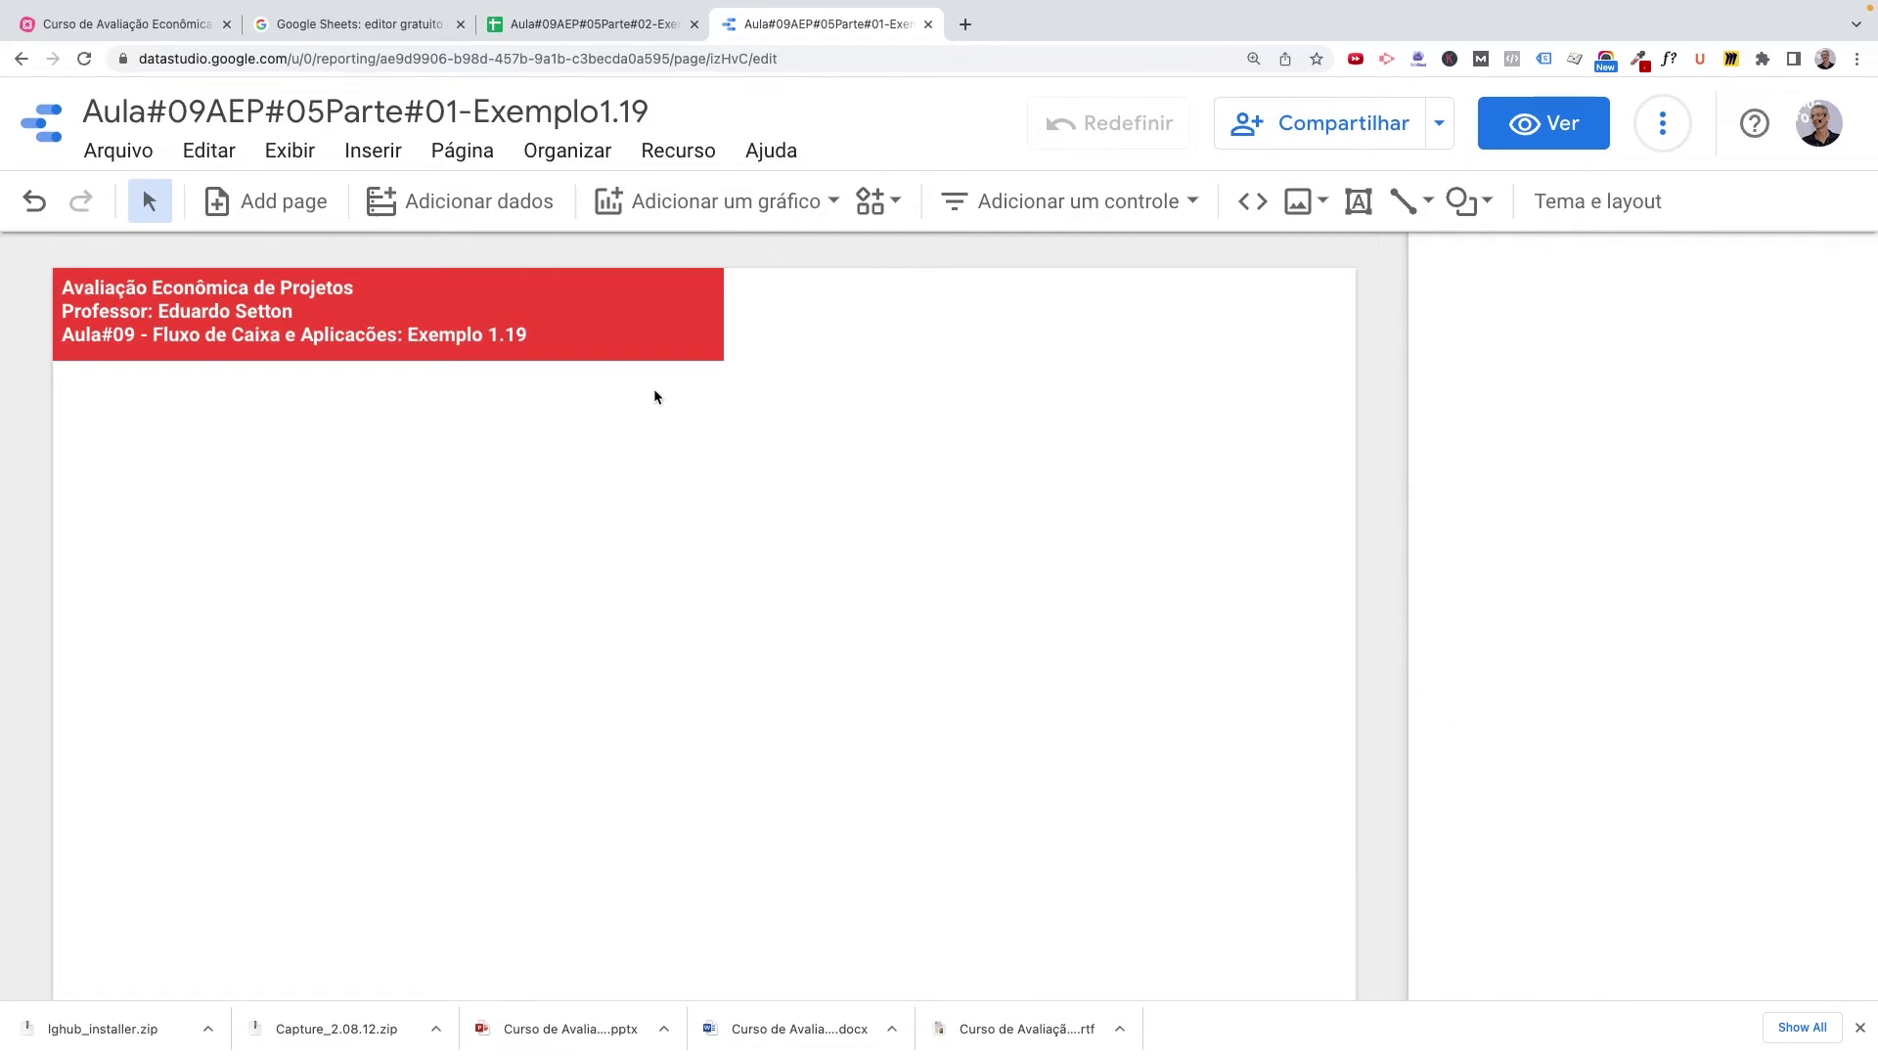
{"action": "left_click", "coordinate": [585, 344]}
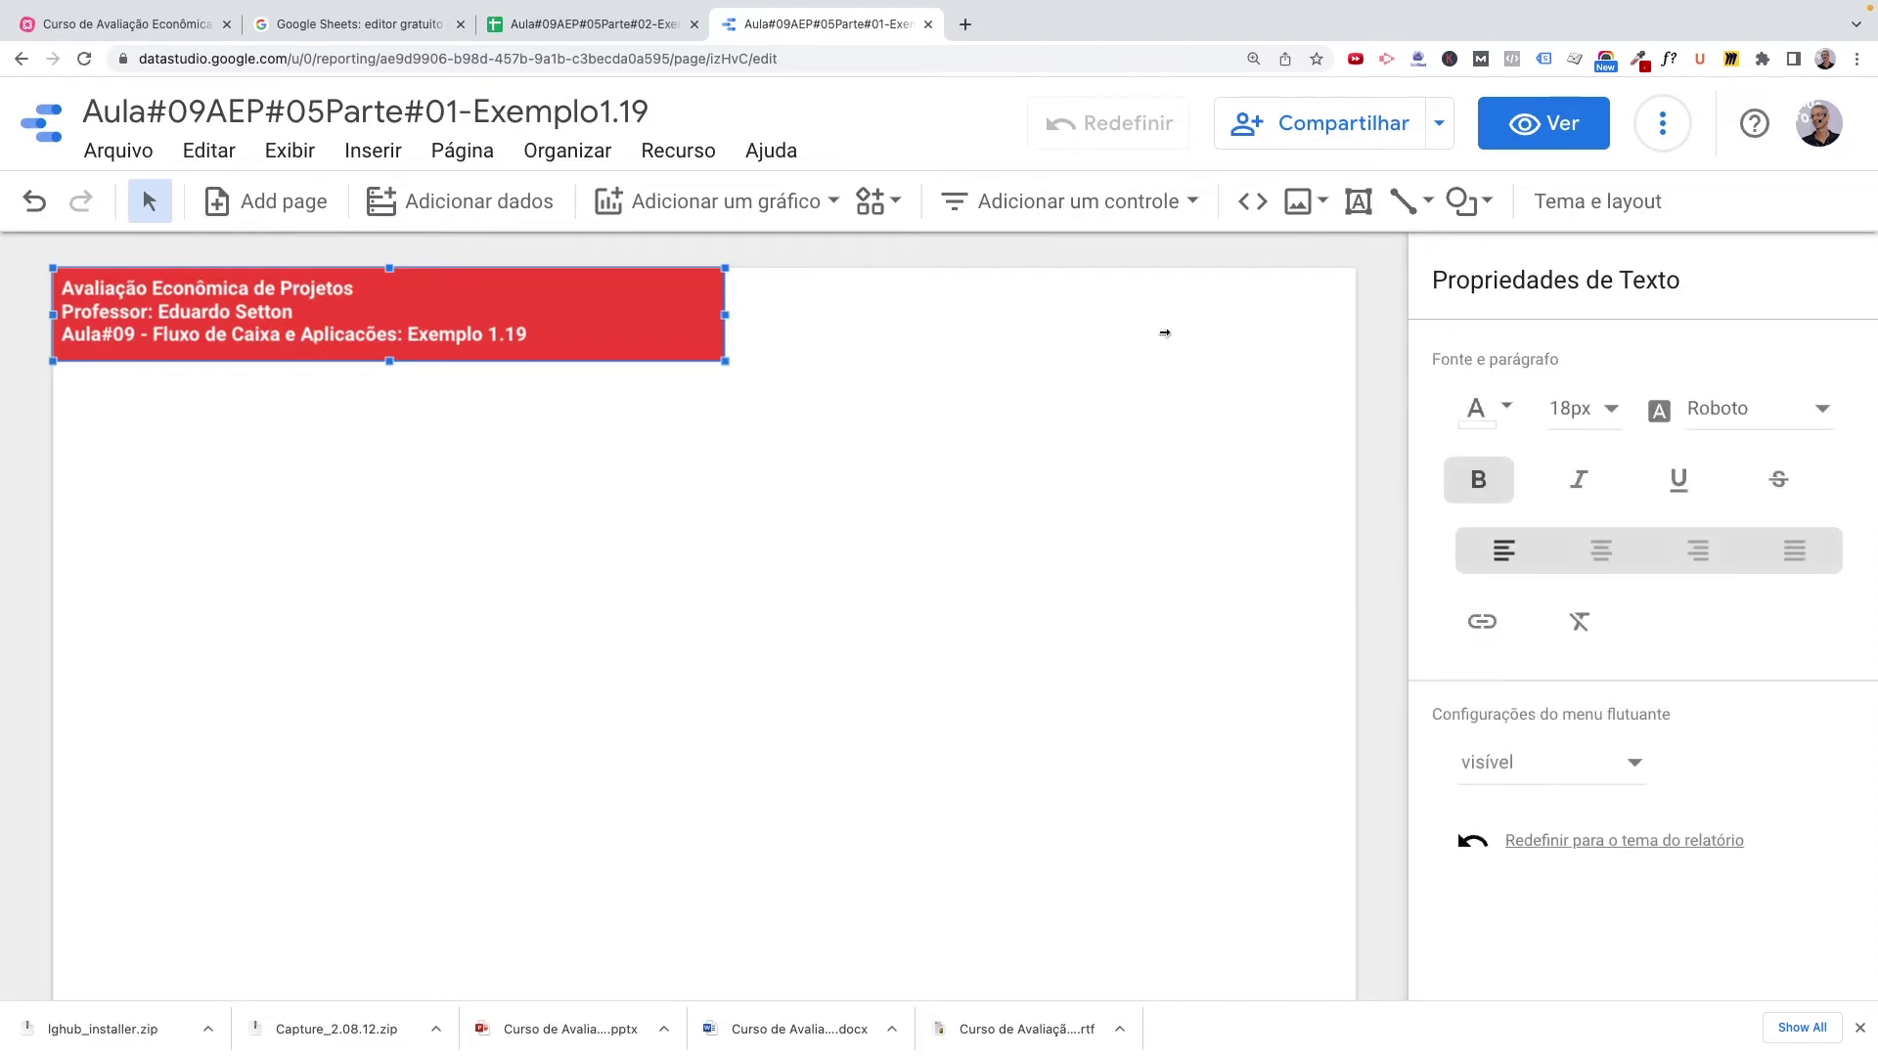
{"action": "mouse_move", "coordinate": [1340, 340]}
{"action": "left_mouse_down"}
{"action": "mouse_move", "coordinate": [1395, 333]}
{"action": "mouse_move", "coordinate": [1357, 333]}
{"action": "left_mouse_up"}
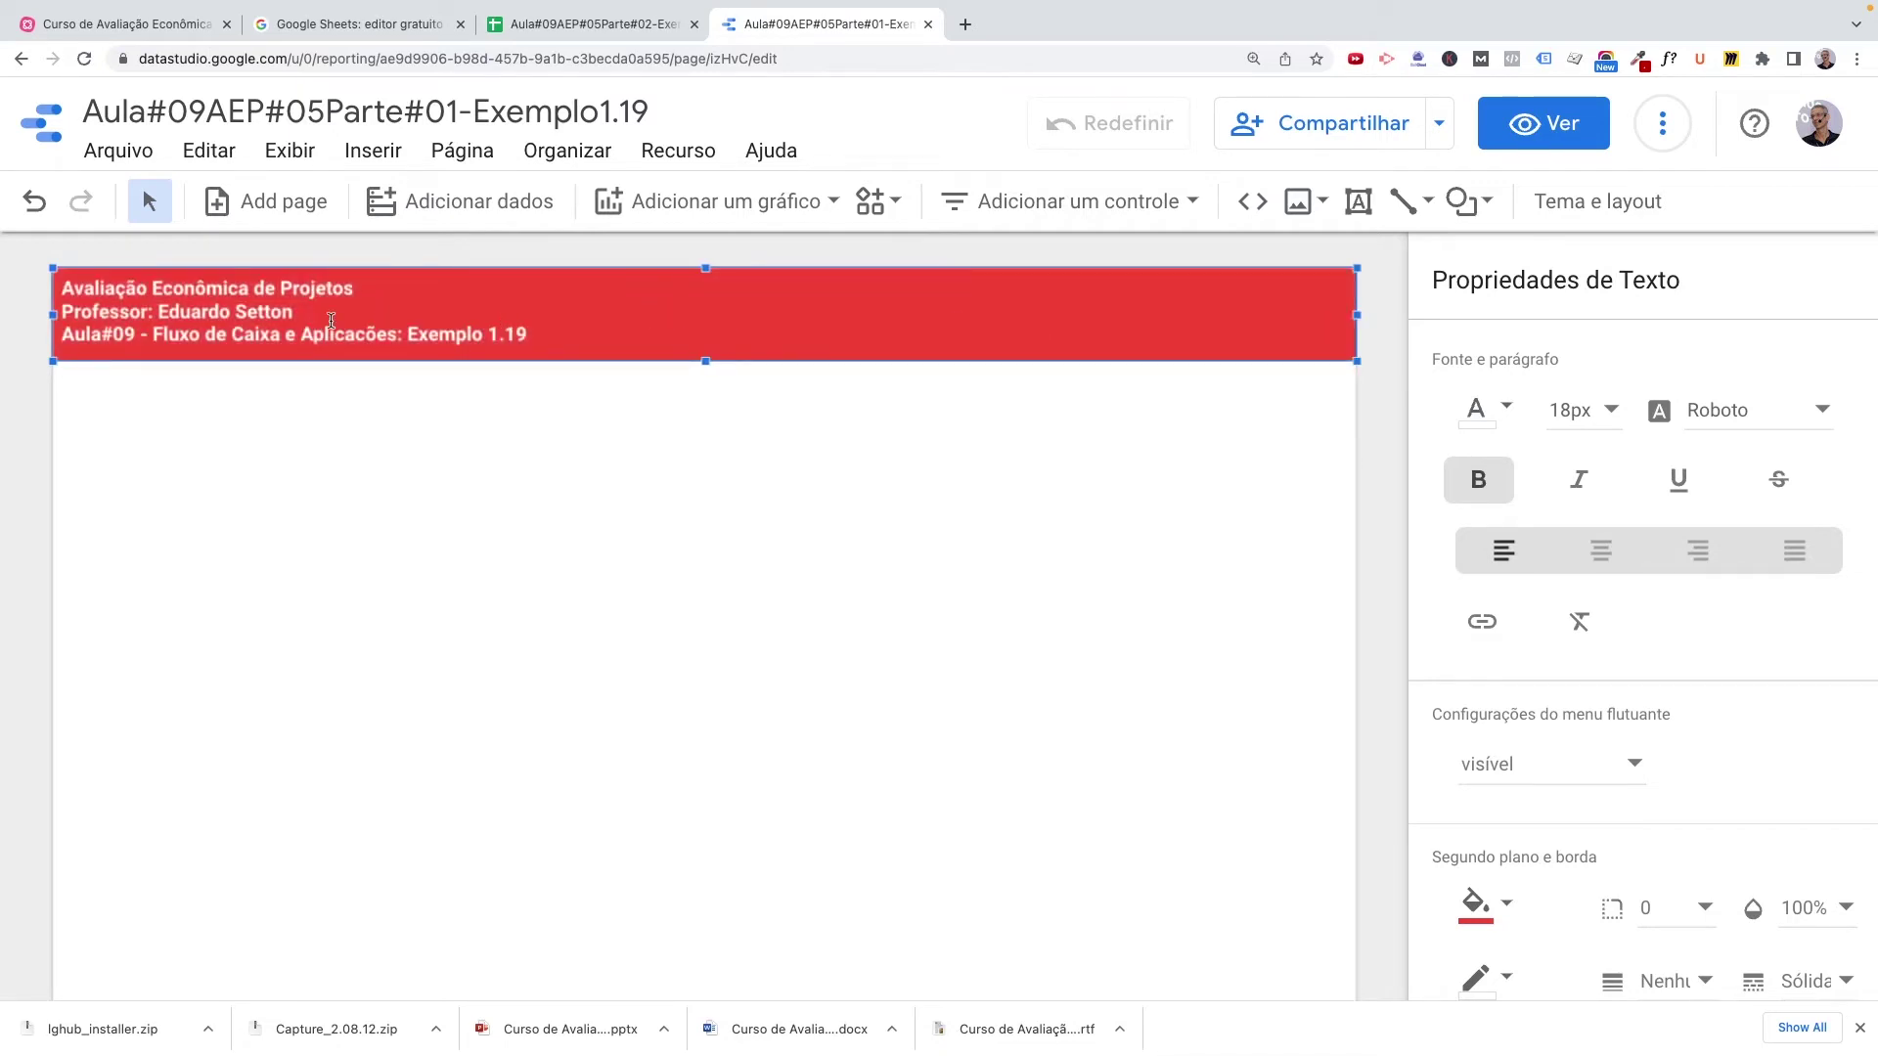
{"action": "triple_click", "coordinate": [235, 317]}
{"action": "left_click_drag", "start_coordinate": [527, 337], "coordinate": [68, 290]}
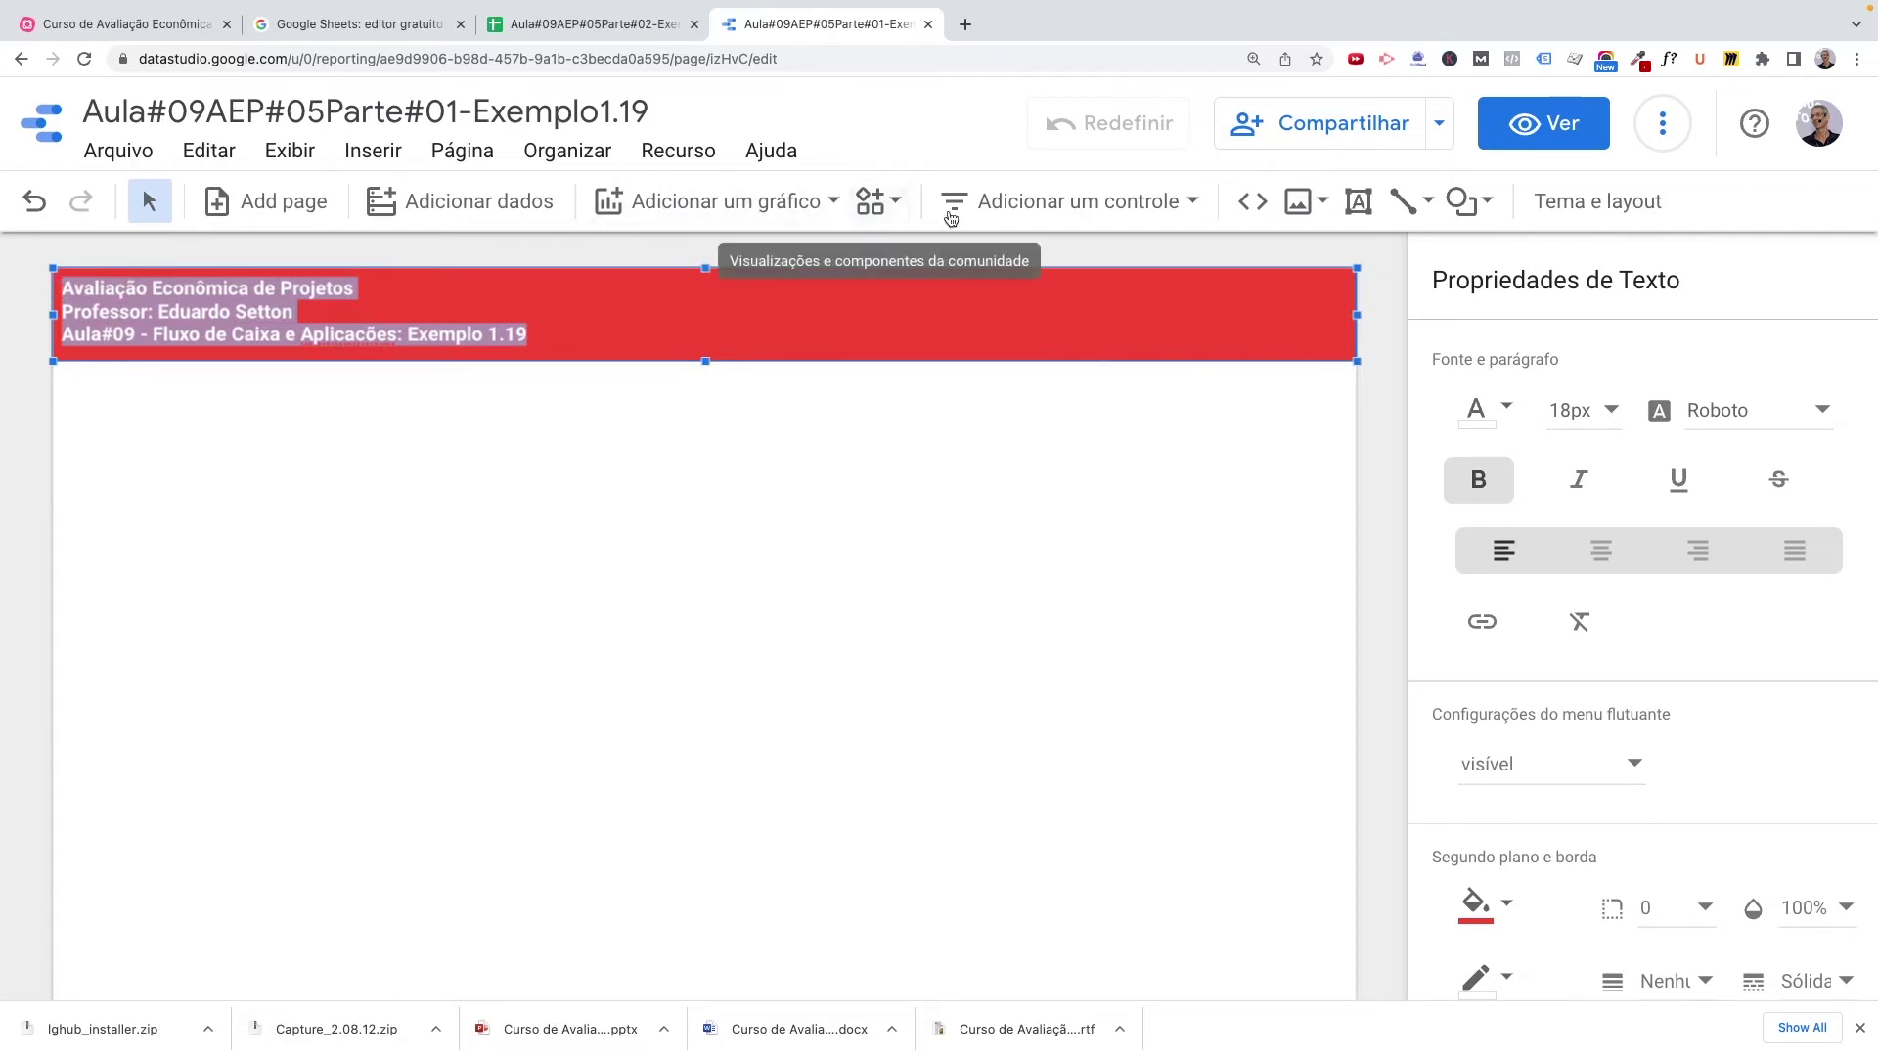
{"action": "left_click", "coordinate": [1195, 204]}
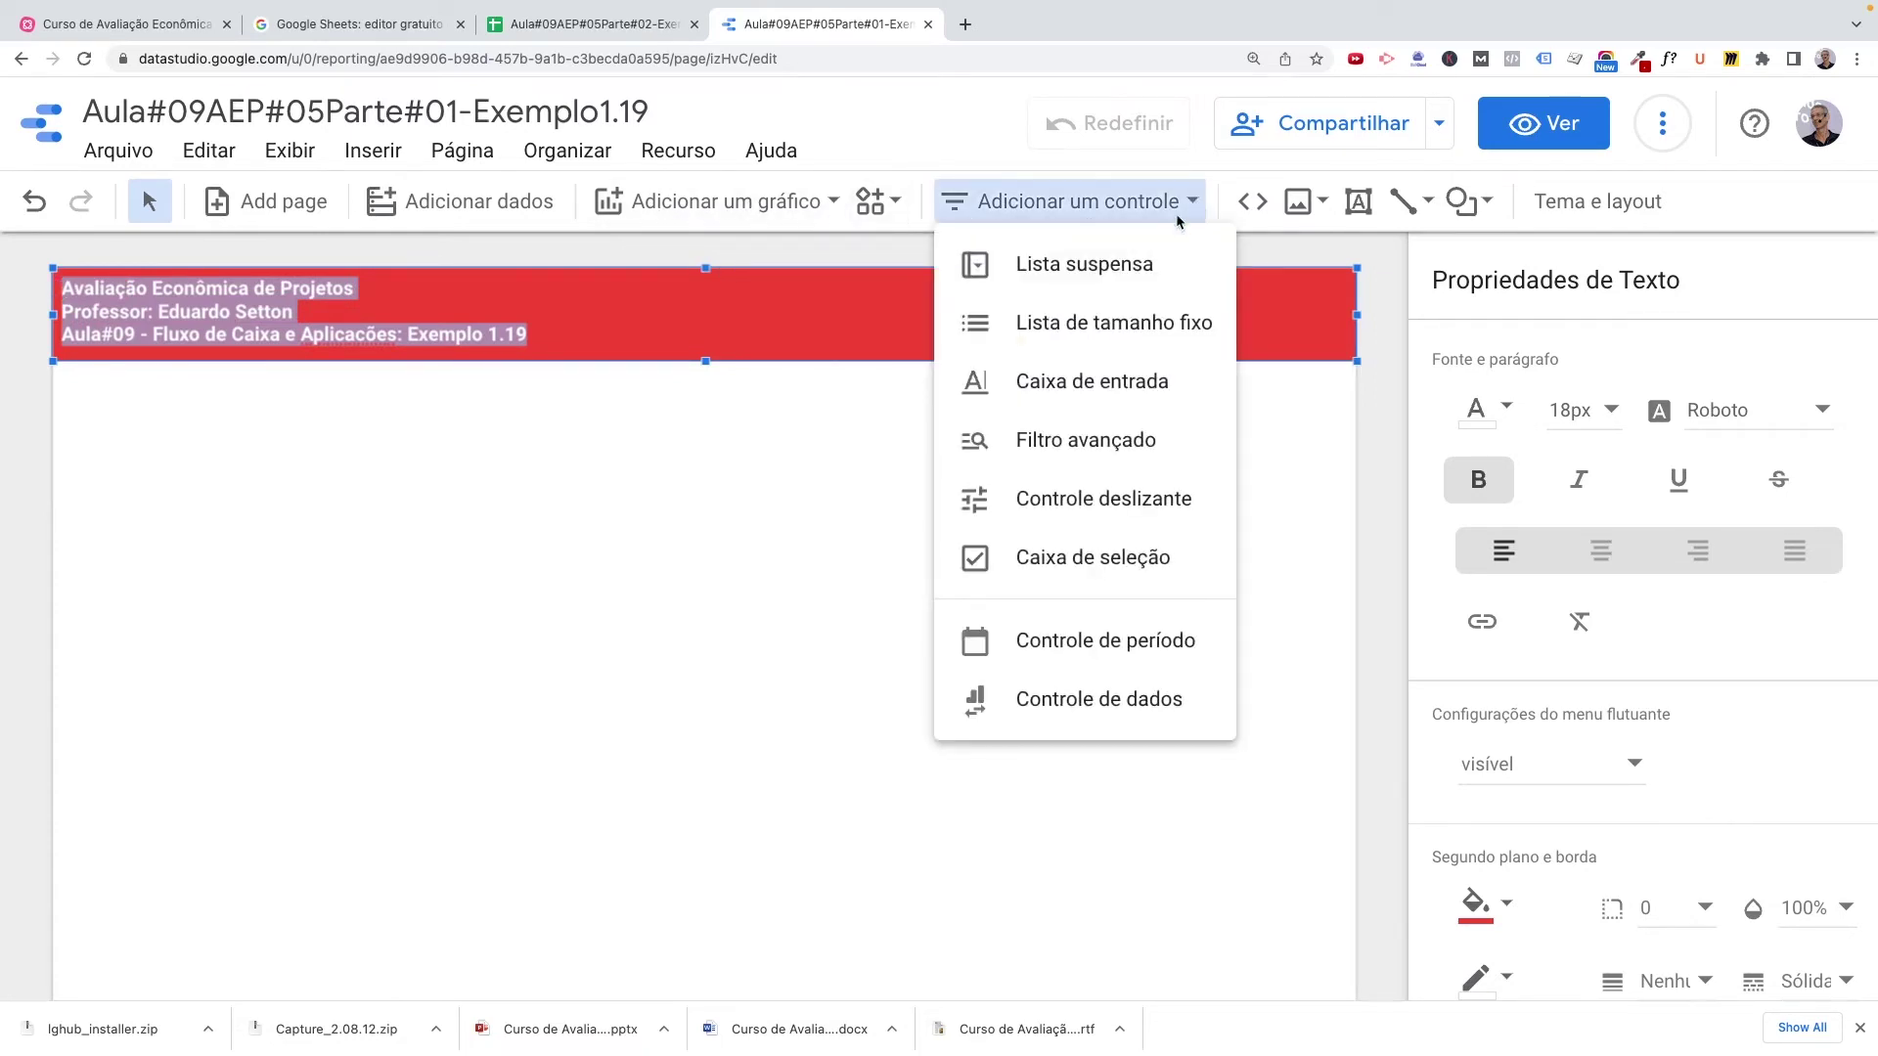
{"action": "left_click", "coordinate": [866, 127]}
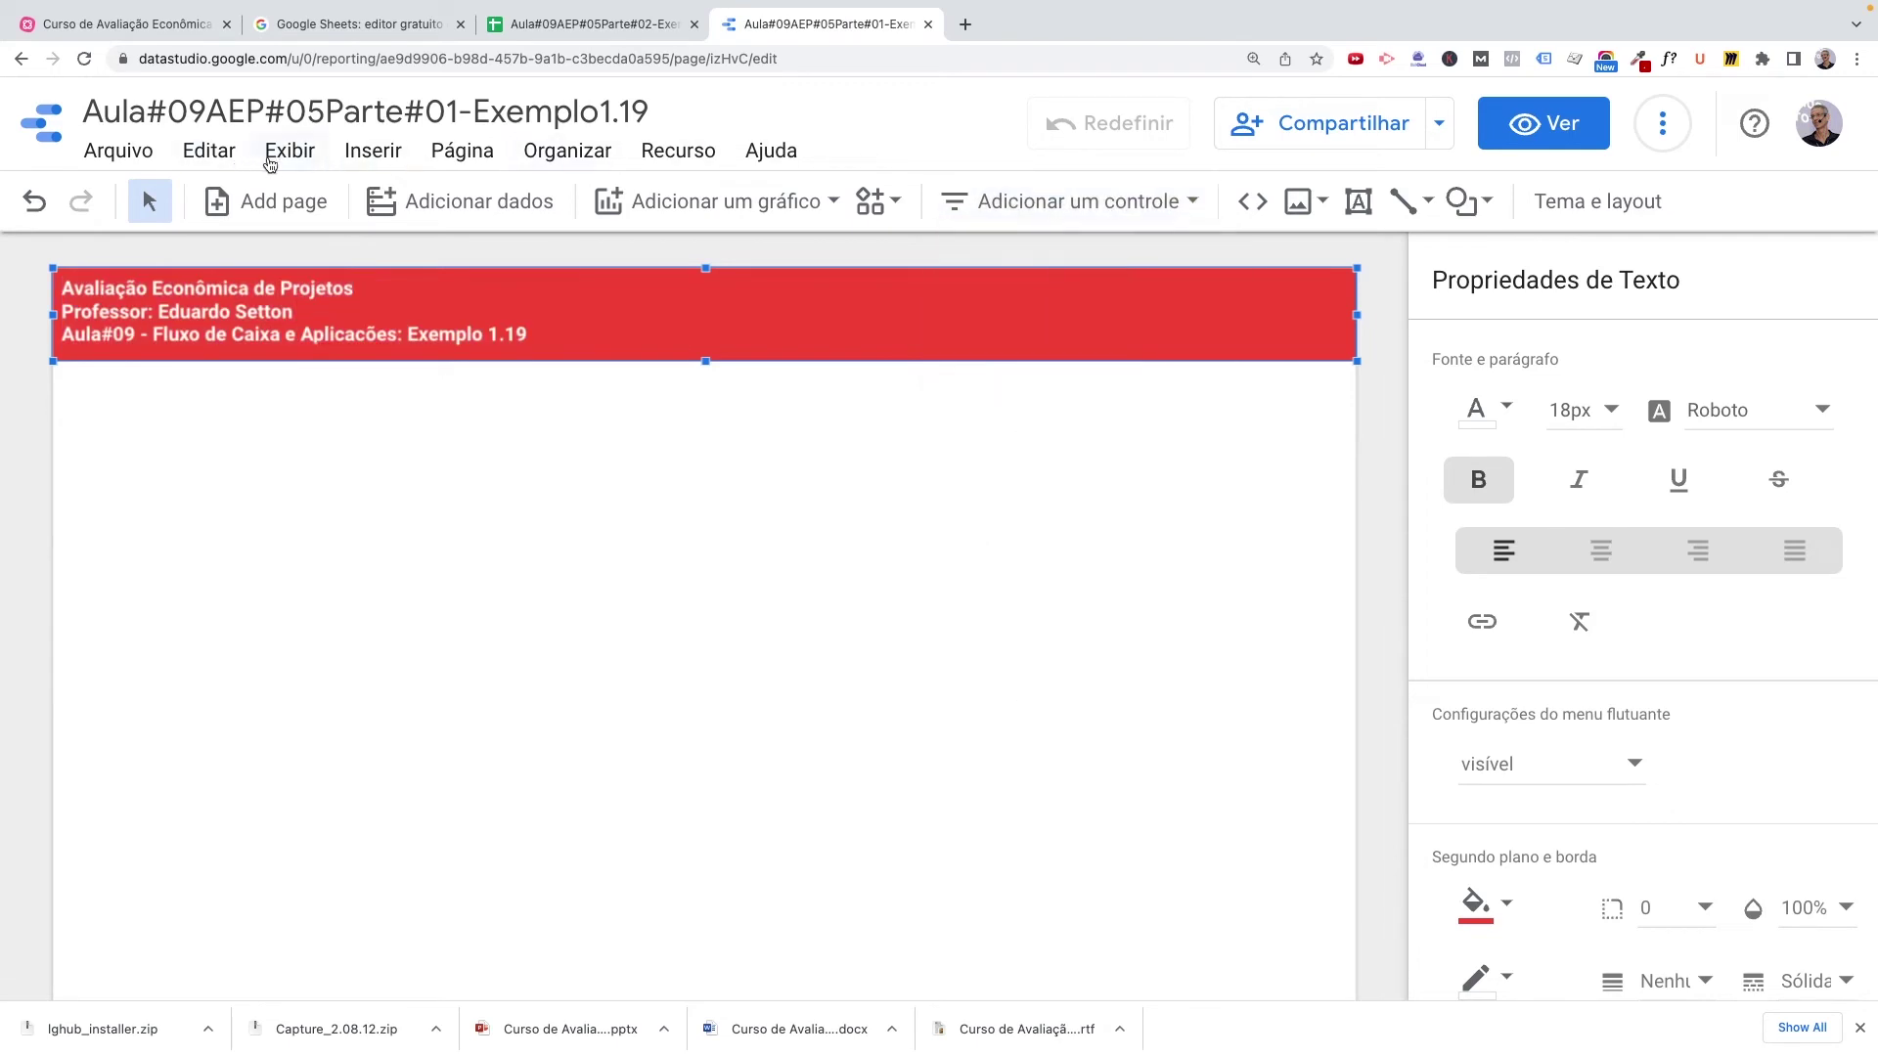
Center the three lines of heading text in the red banner.
{"action": "left_click", "coordinate": [1608, 559]}
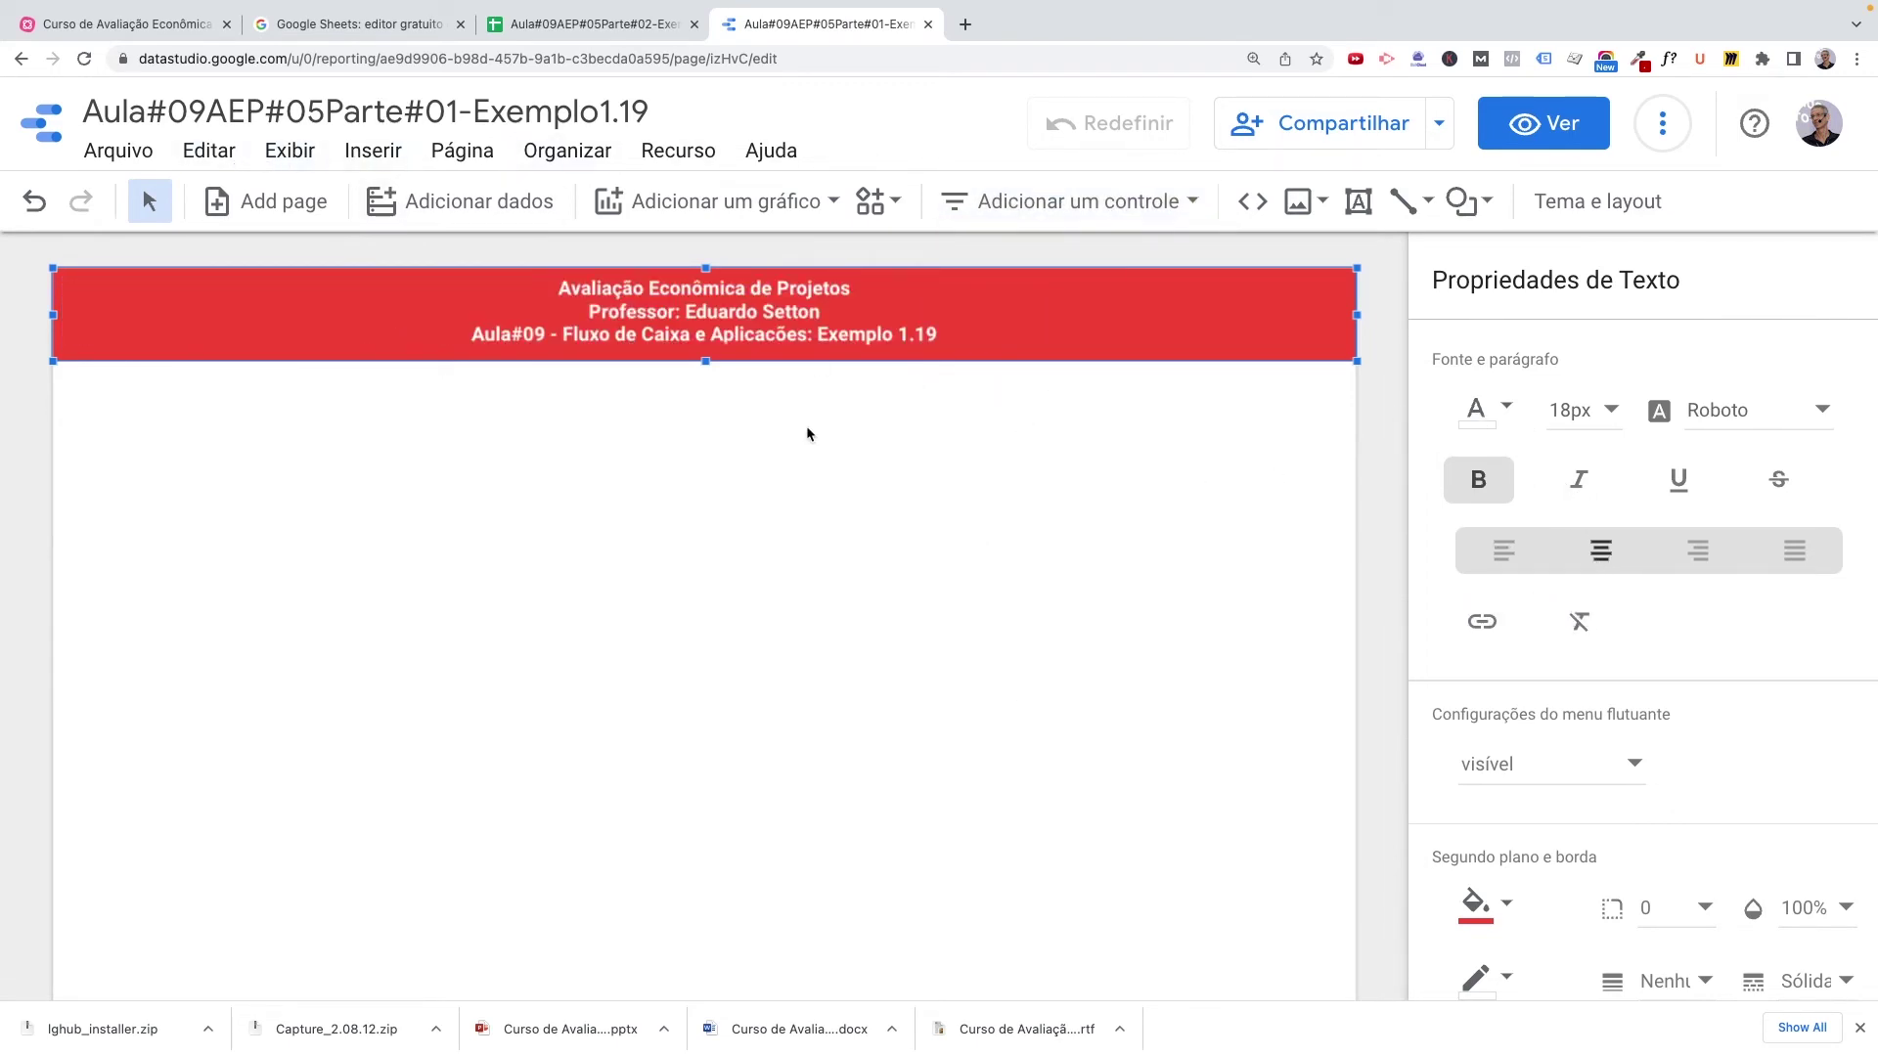
{"action": "left_click", "coordinate": [811, 511]}
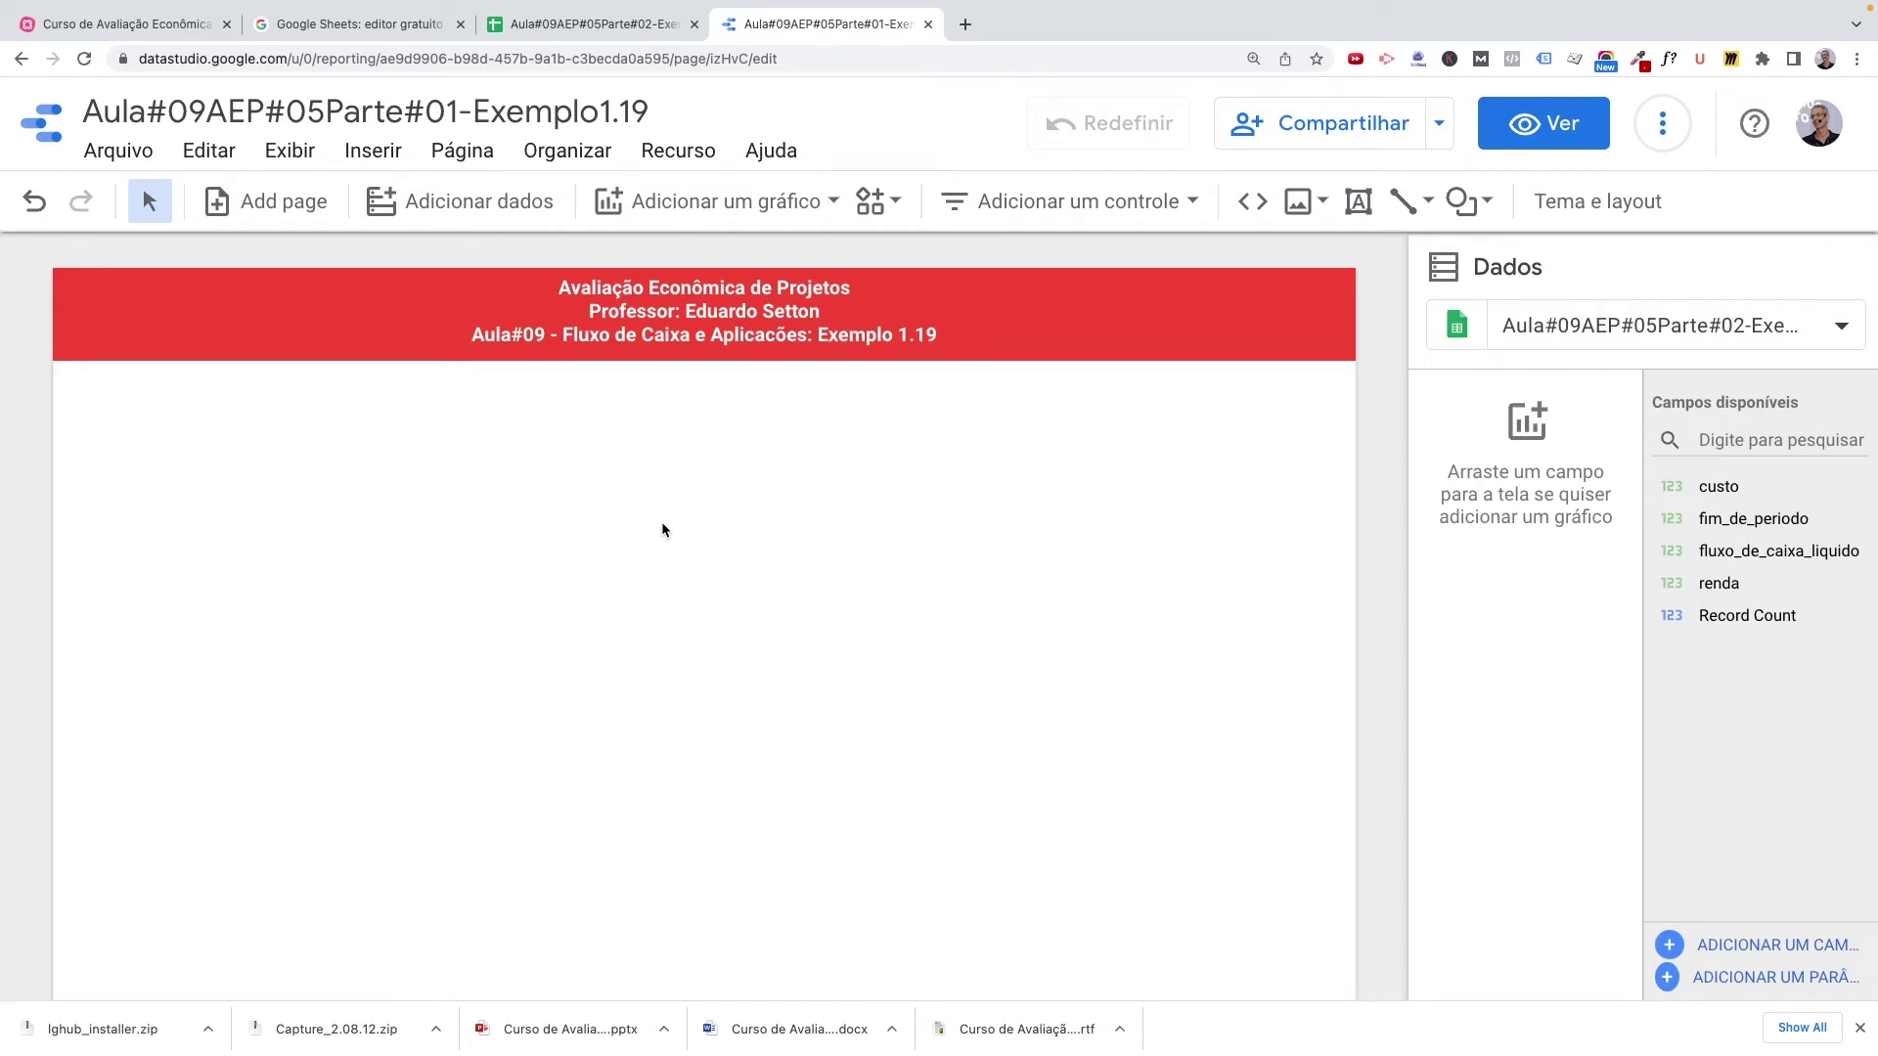
Add a column chart to the page and place it below the heading banner near the page's left side.
{"action": "scroll", "coordinate": [662, 530], "scroll_direction": "down", "scroll_amount": 1}
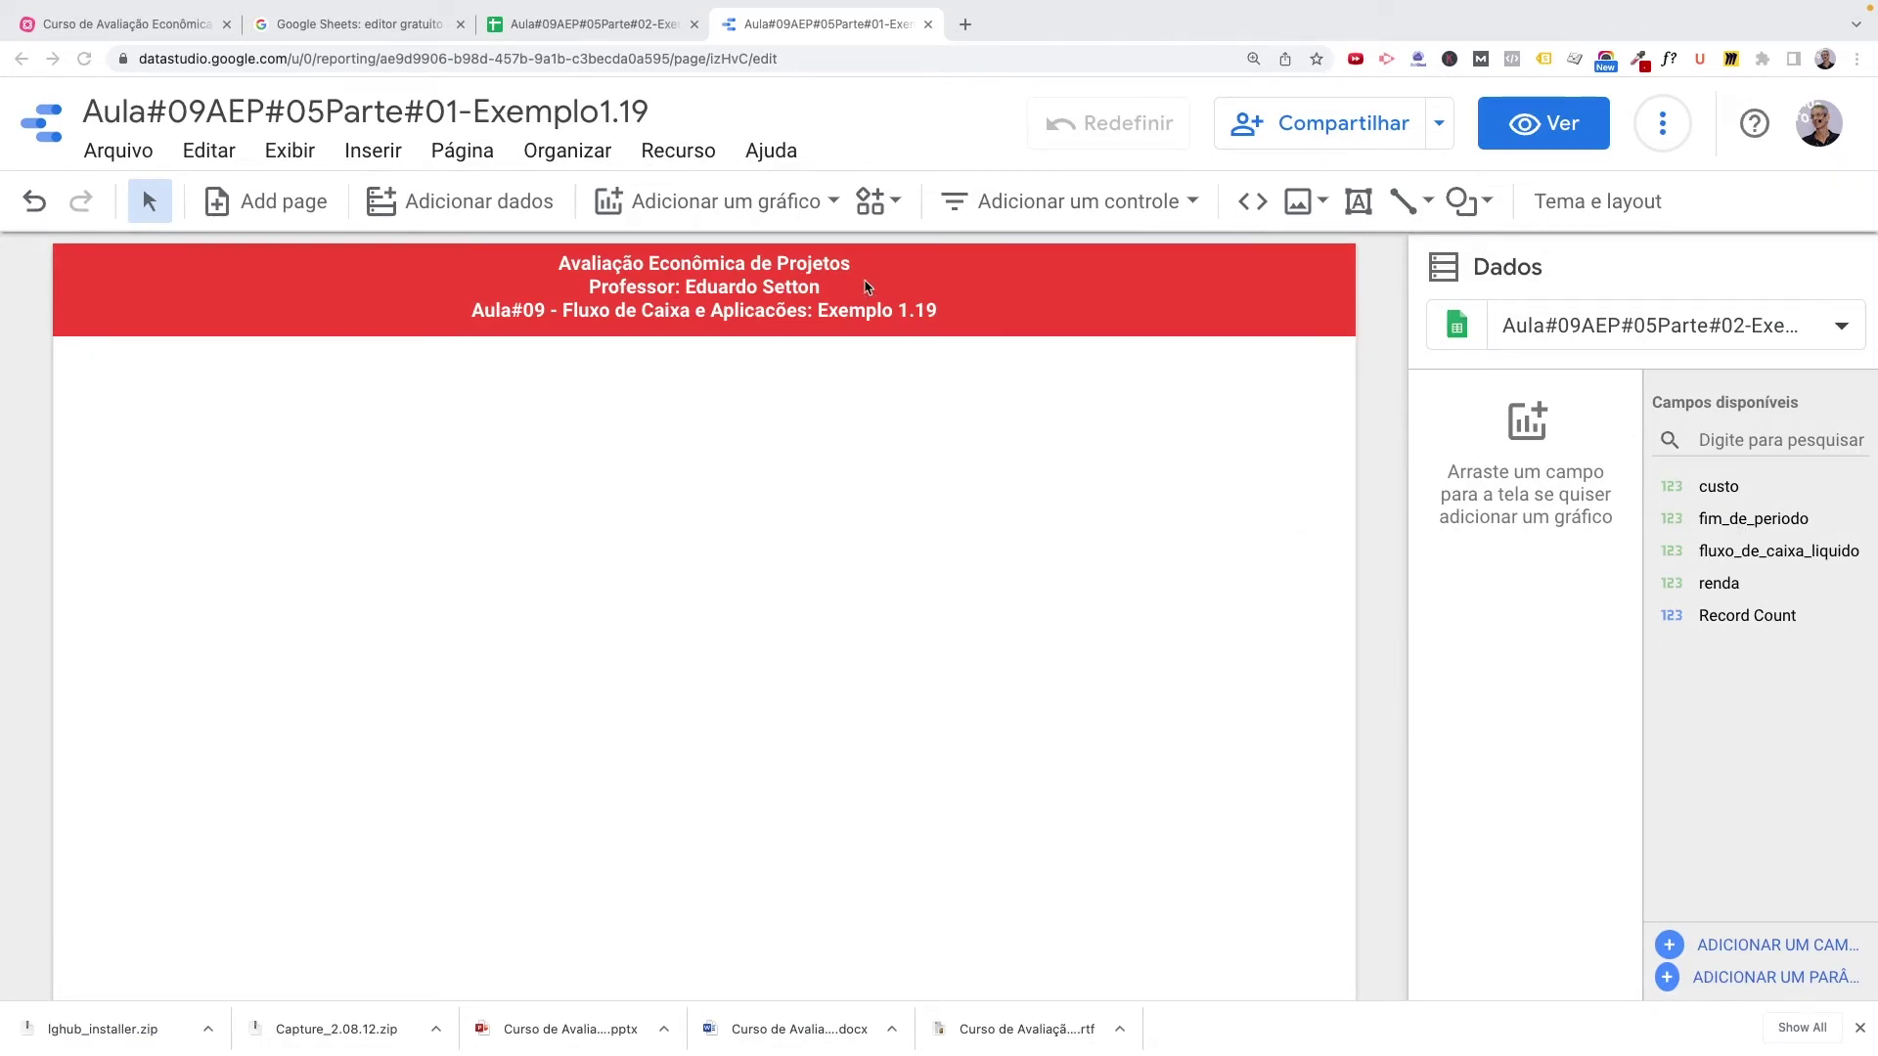
{"action": "left_click", "coordinate": [834, 204]}
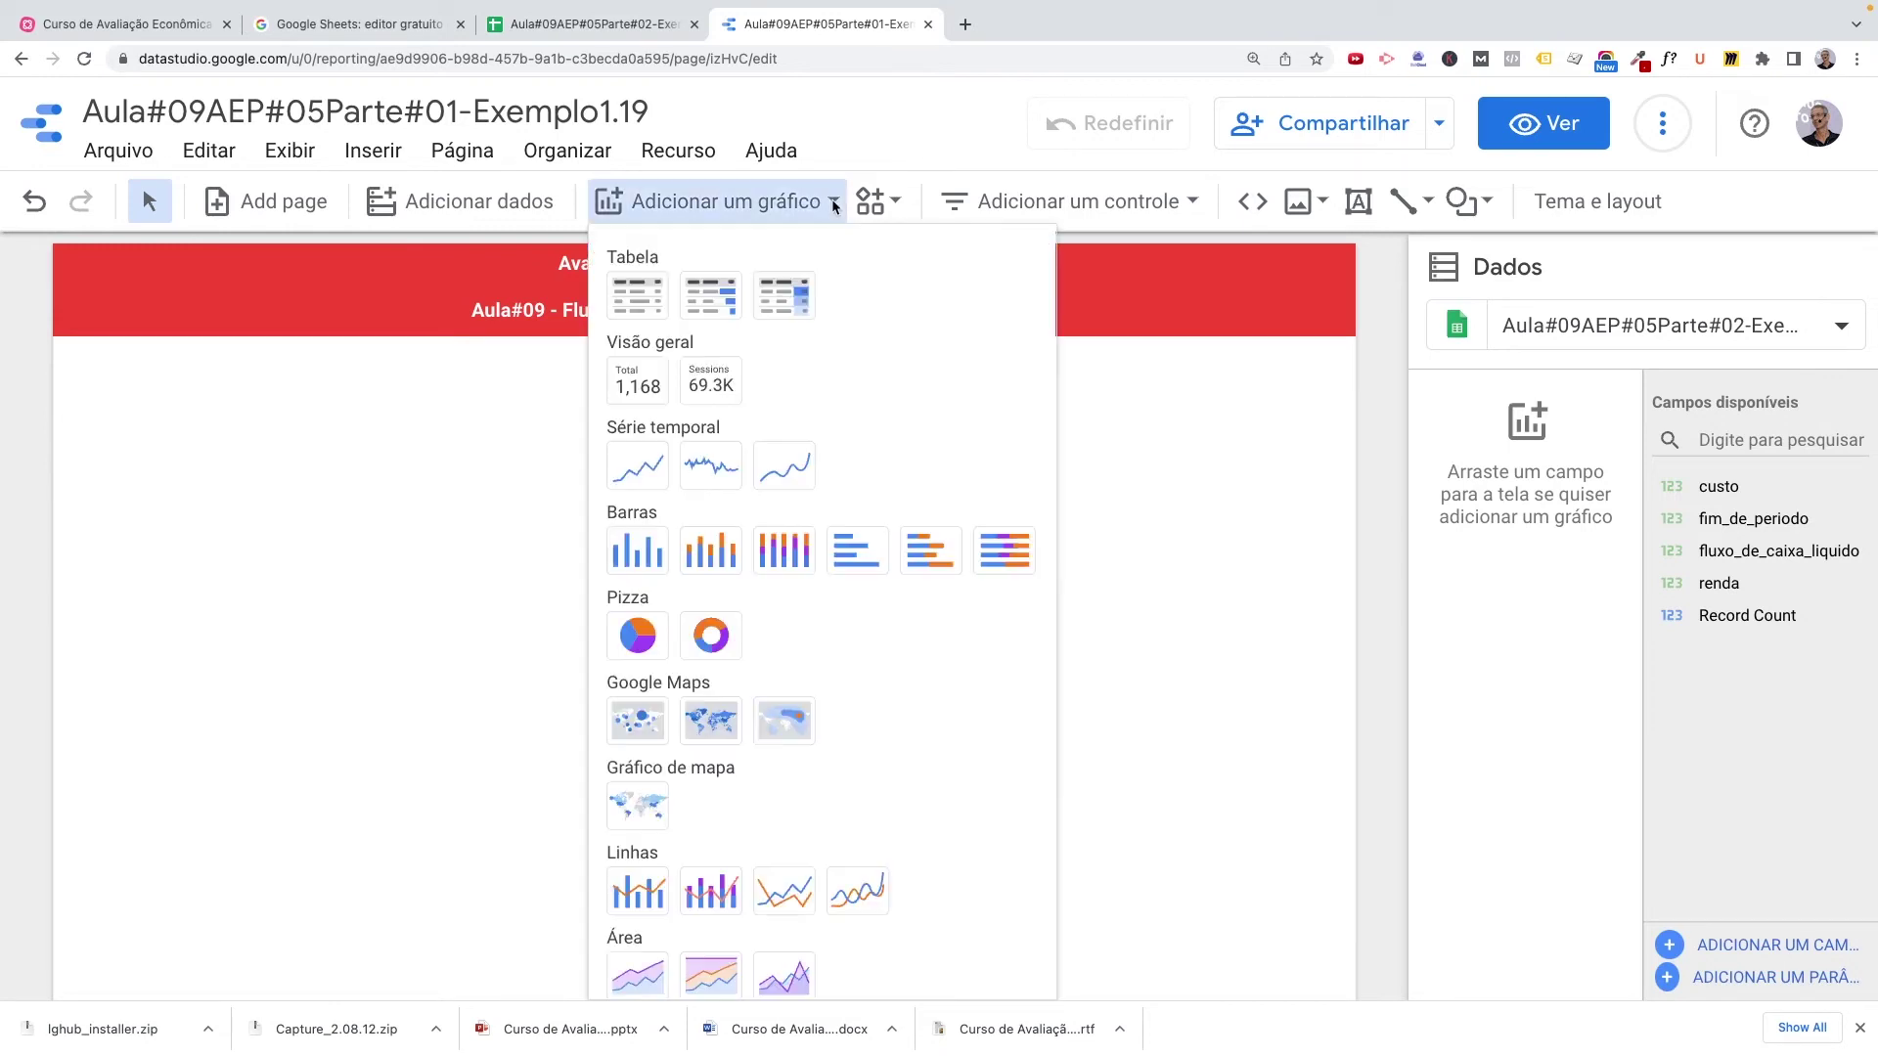
{"action": "left_click", "coordinate": [638, 557]}
{"action": "left_click", "coordinate": [641, 549]}
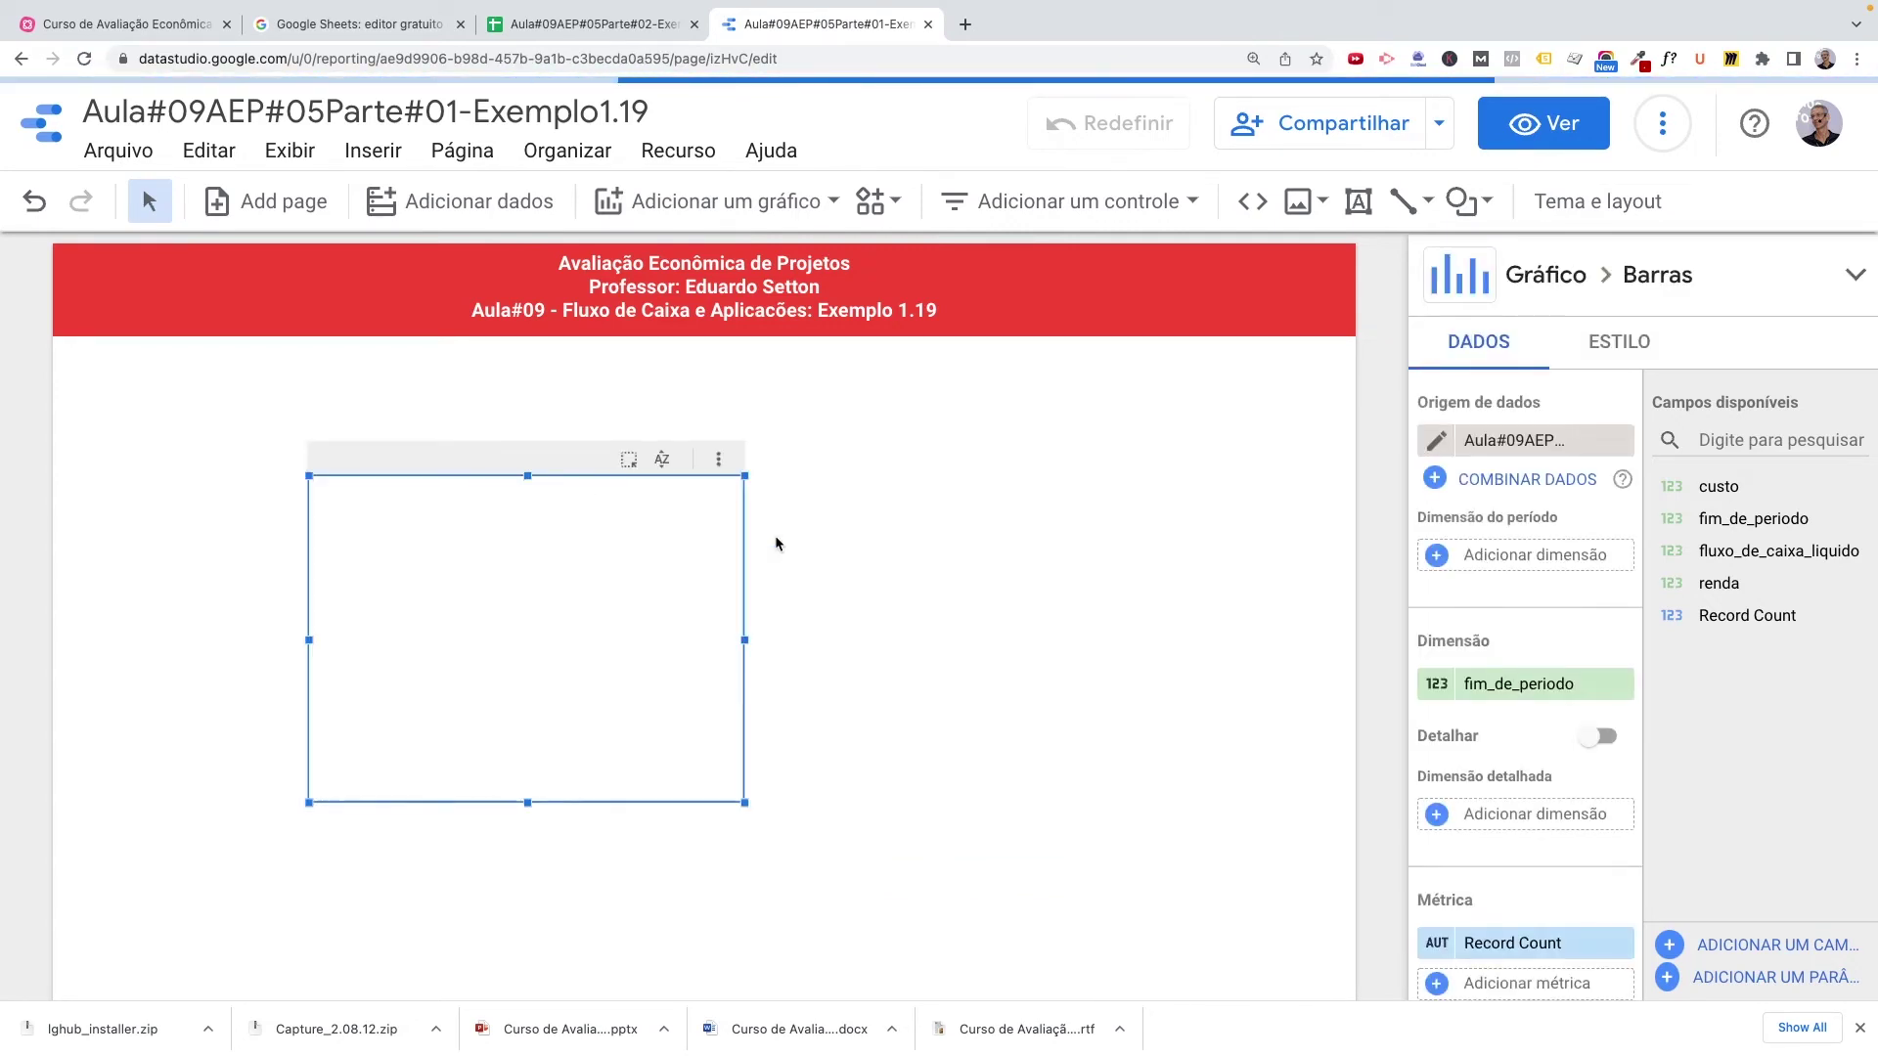
{"action": "left_click_drag", "start_coordinate": [590, 455], "coordinate": [431, 434]}
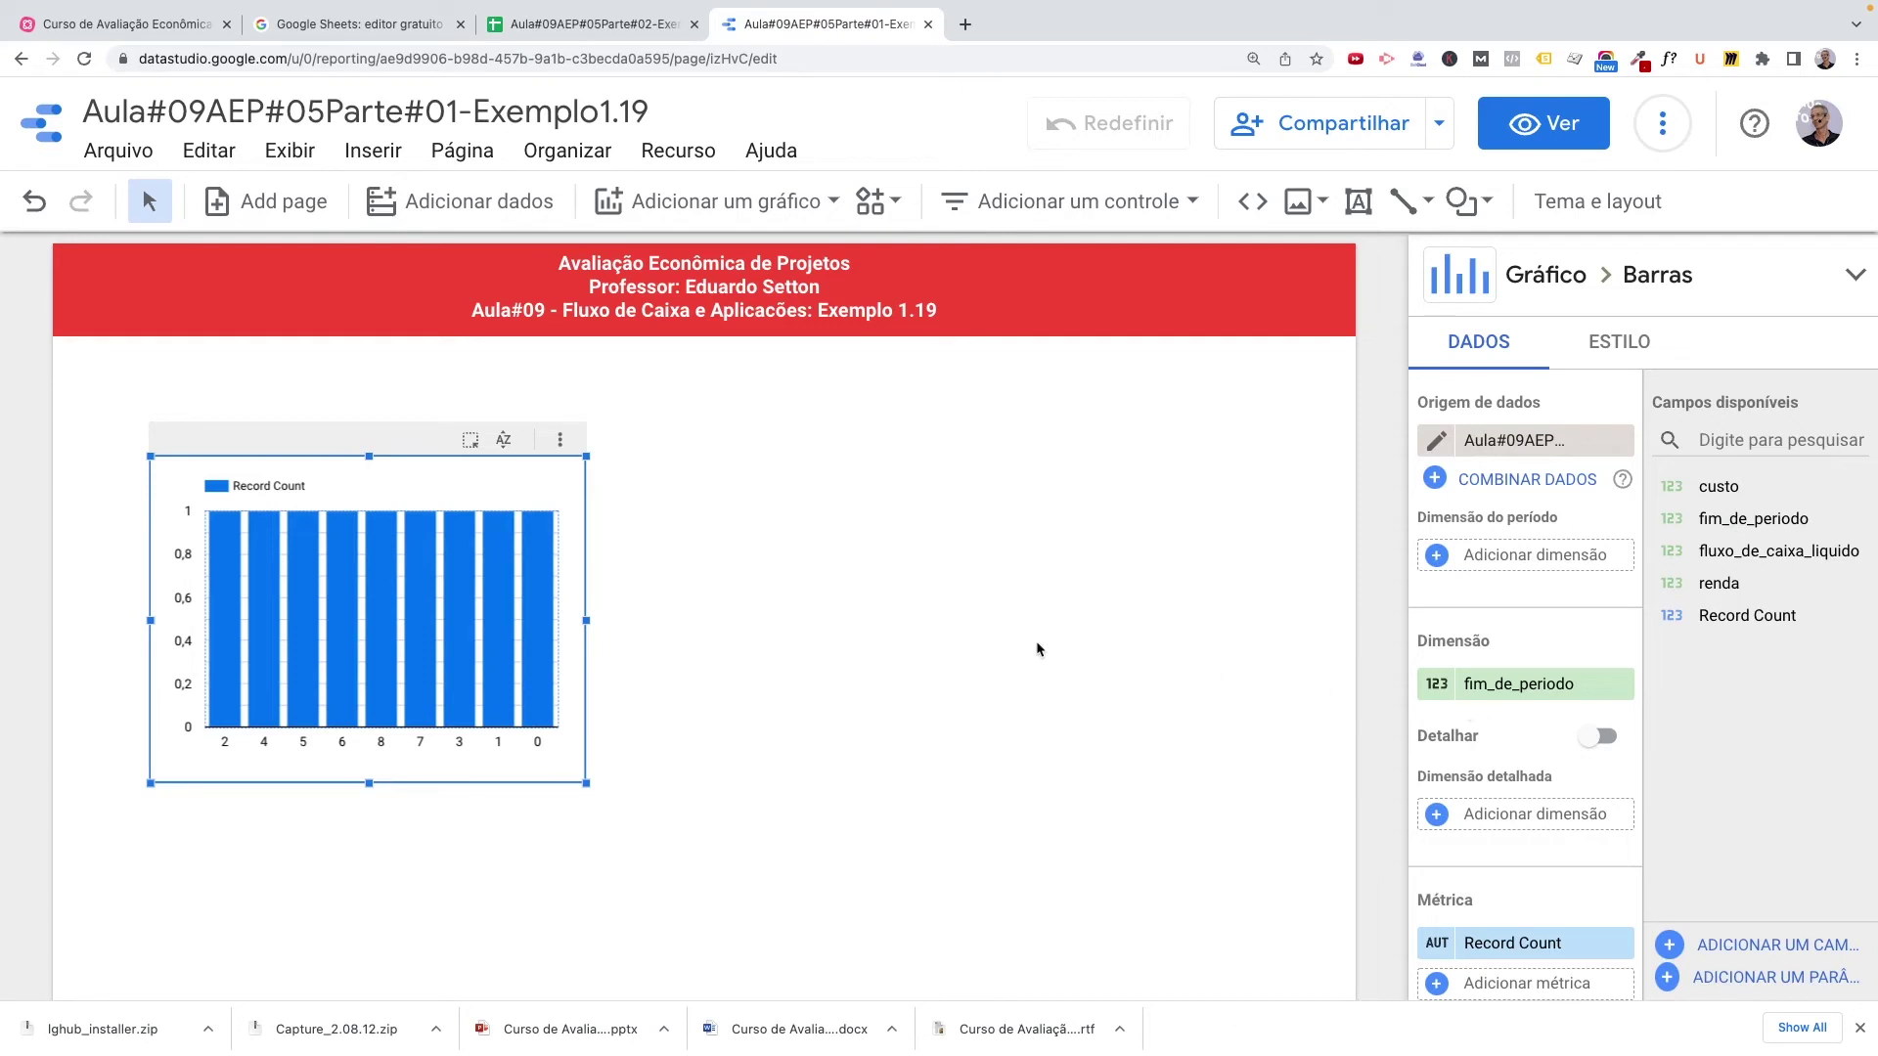
Sort the column chart by fim_de_periodo in ascending order (Crescente).
{"action": "scroll", "coordinate": [1530, 735], "scroll_direction": "down", "scroll_amount": 1}
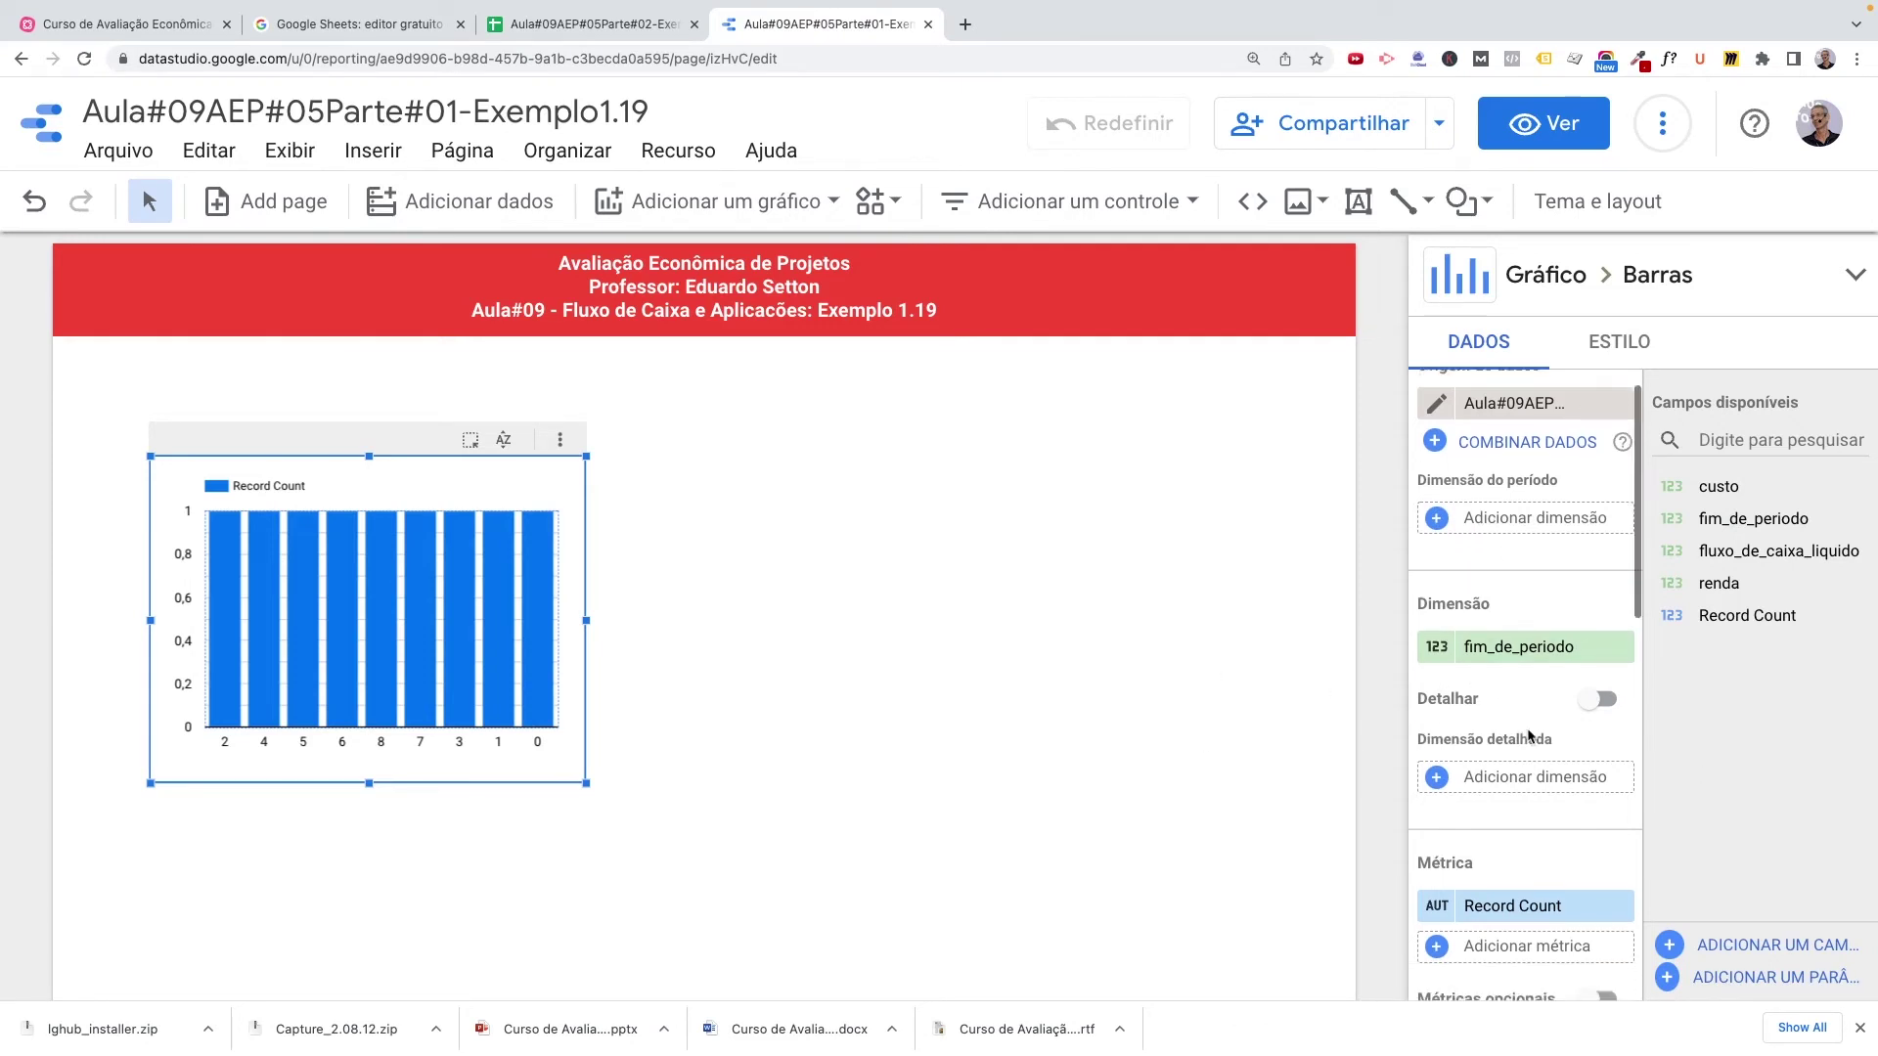
{"action": "scroll", "coordinate": [1529, 735], "scroll_direction": "down", "scroll_amount": 5}
{"action": "scroll", "coordinate": [1529, 736], "scroll_direction": "up", "scroll_amount": 6}
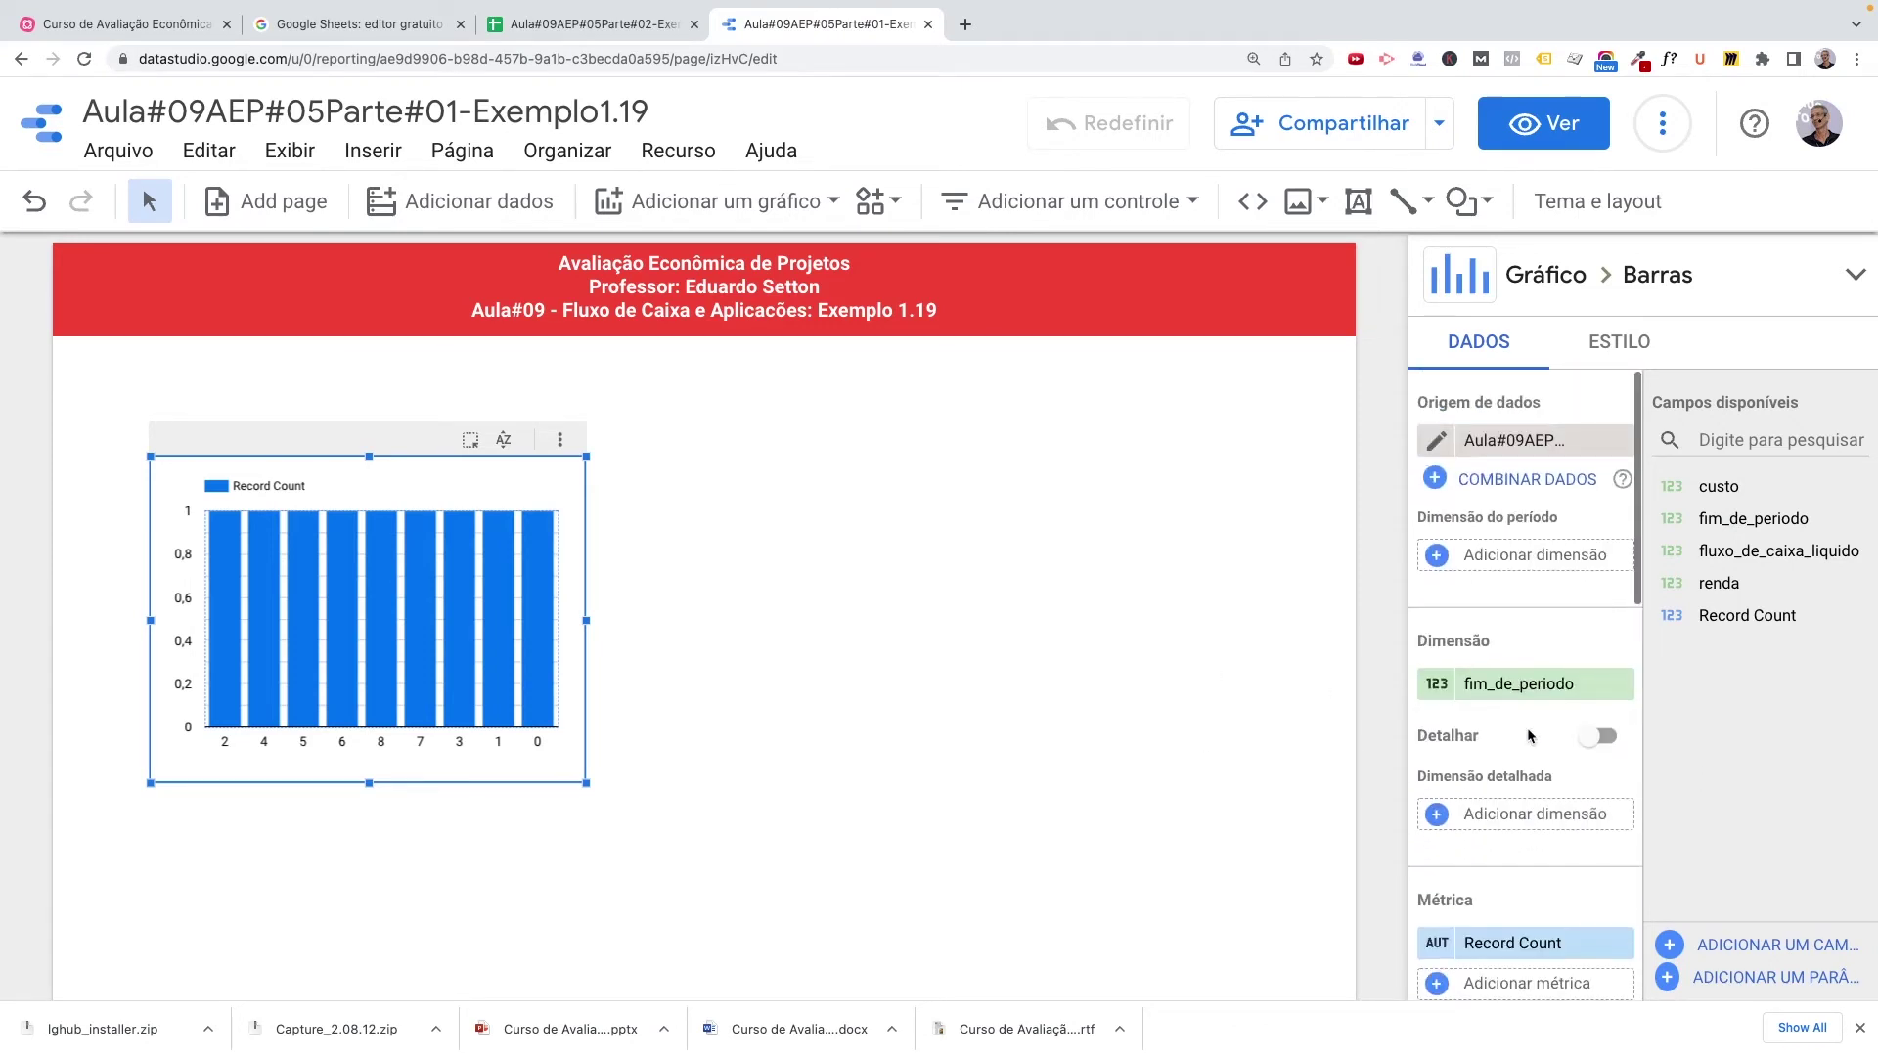
{"action": "scroll", "coordinate": [1530, 735], "scroll_direction": "down", "scroll_amount": 1}
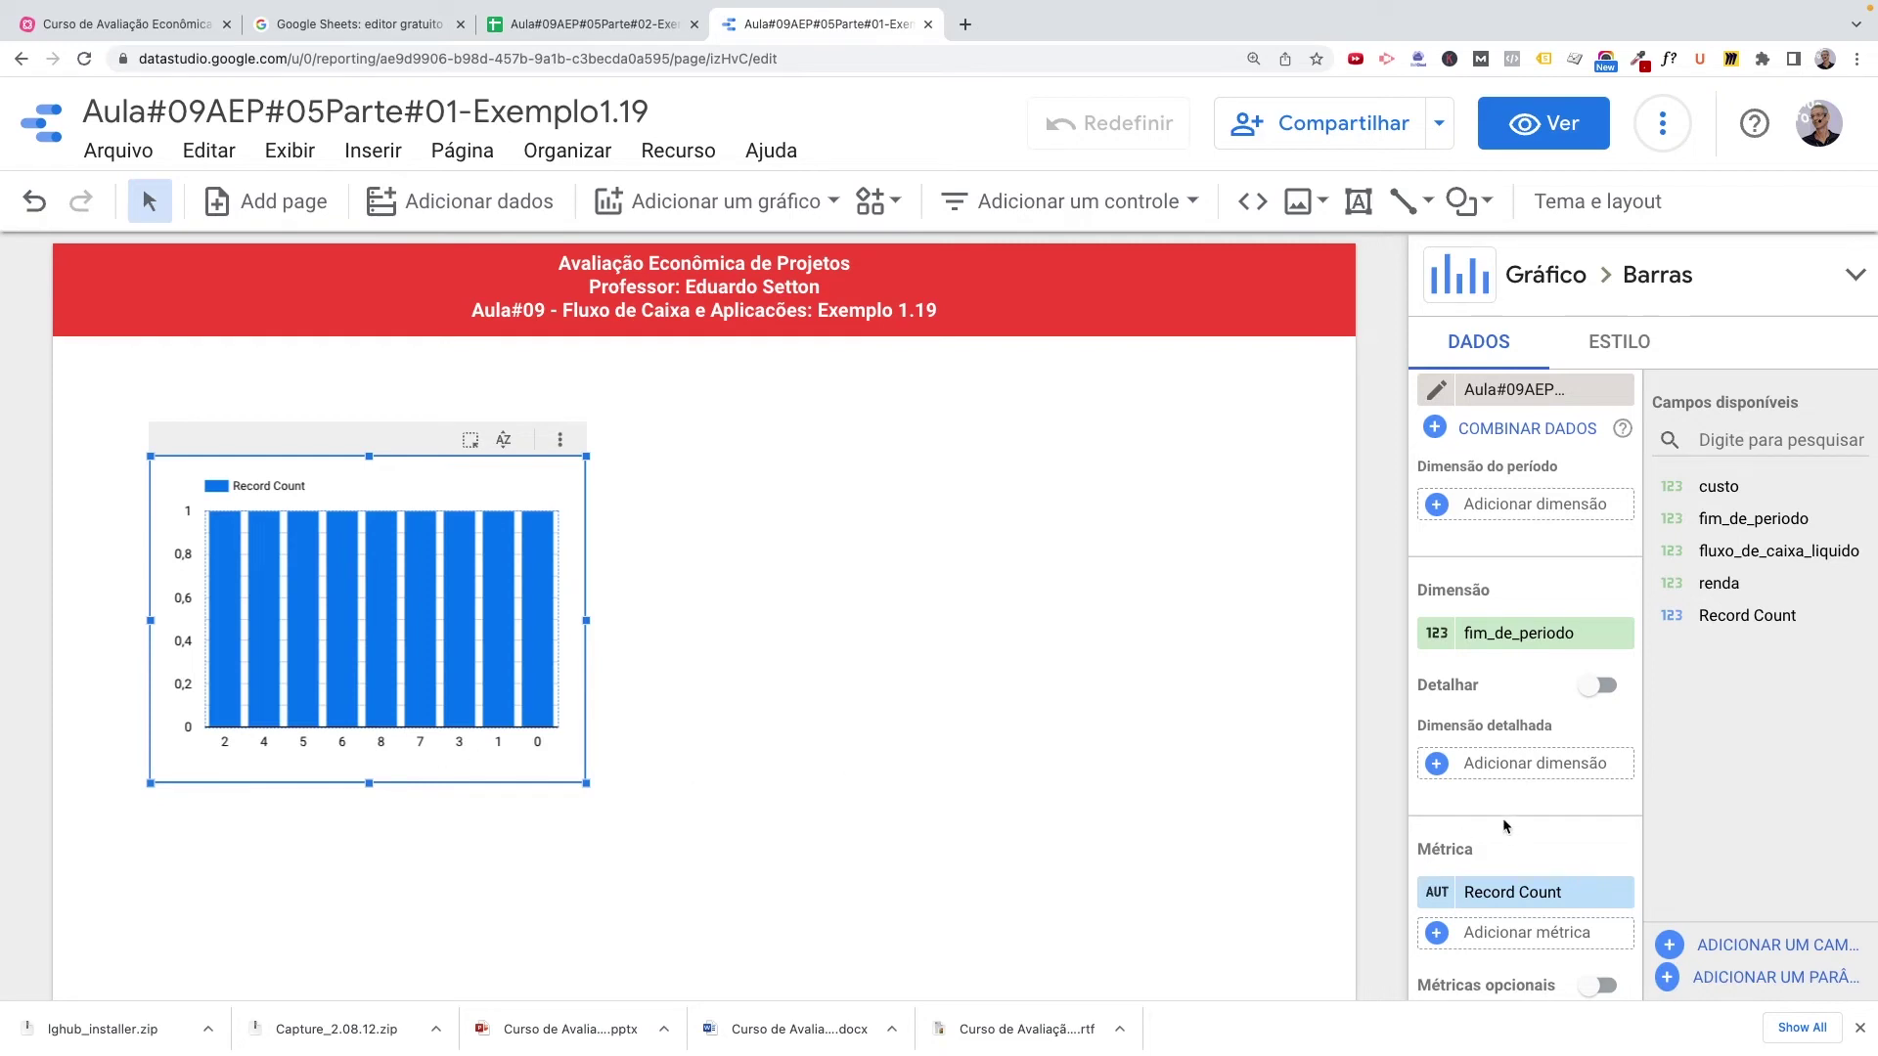
{"action": "scroll", "coordinate": [1503, 826], "scroll_direction": "down", "scroll_amount": 6}
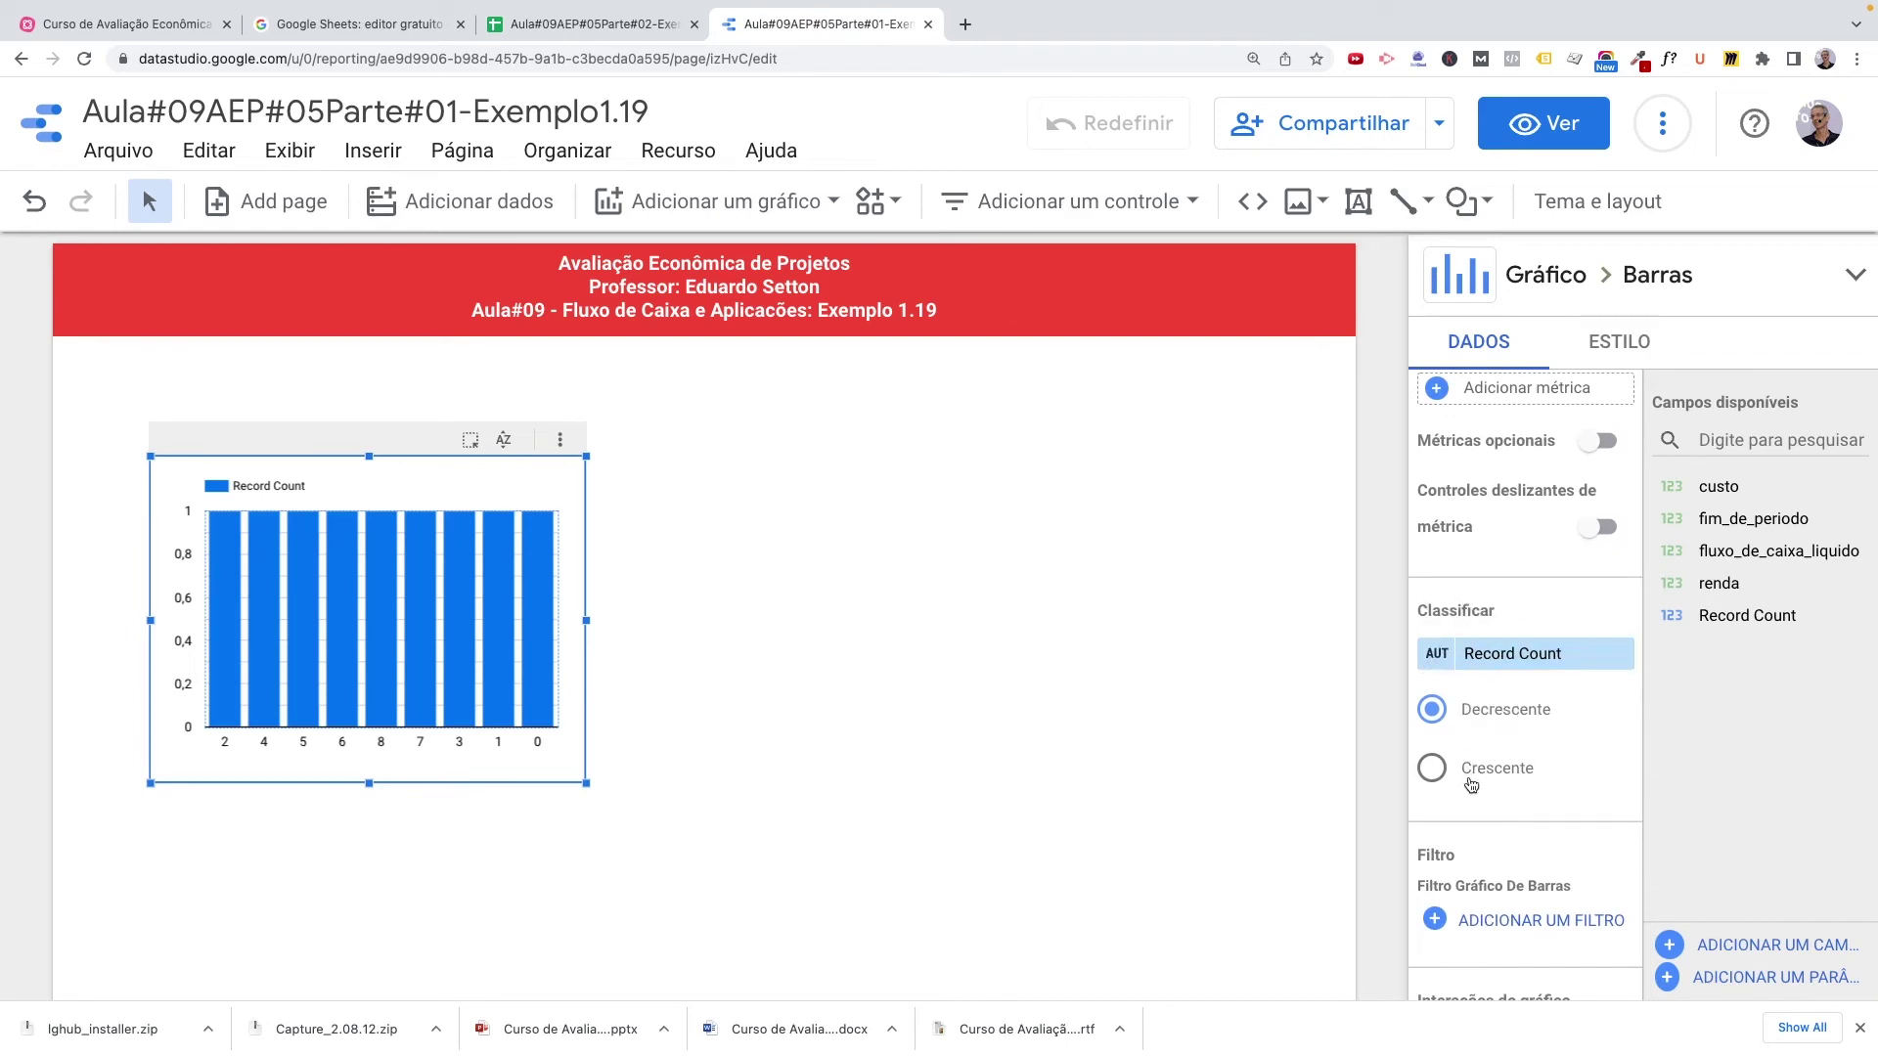
{"action": "left_click", "coordinate": [1436, 771]}
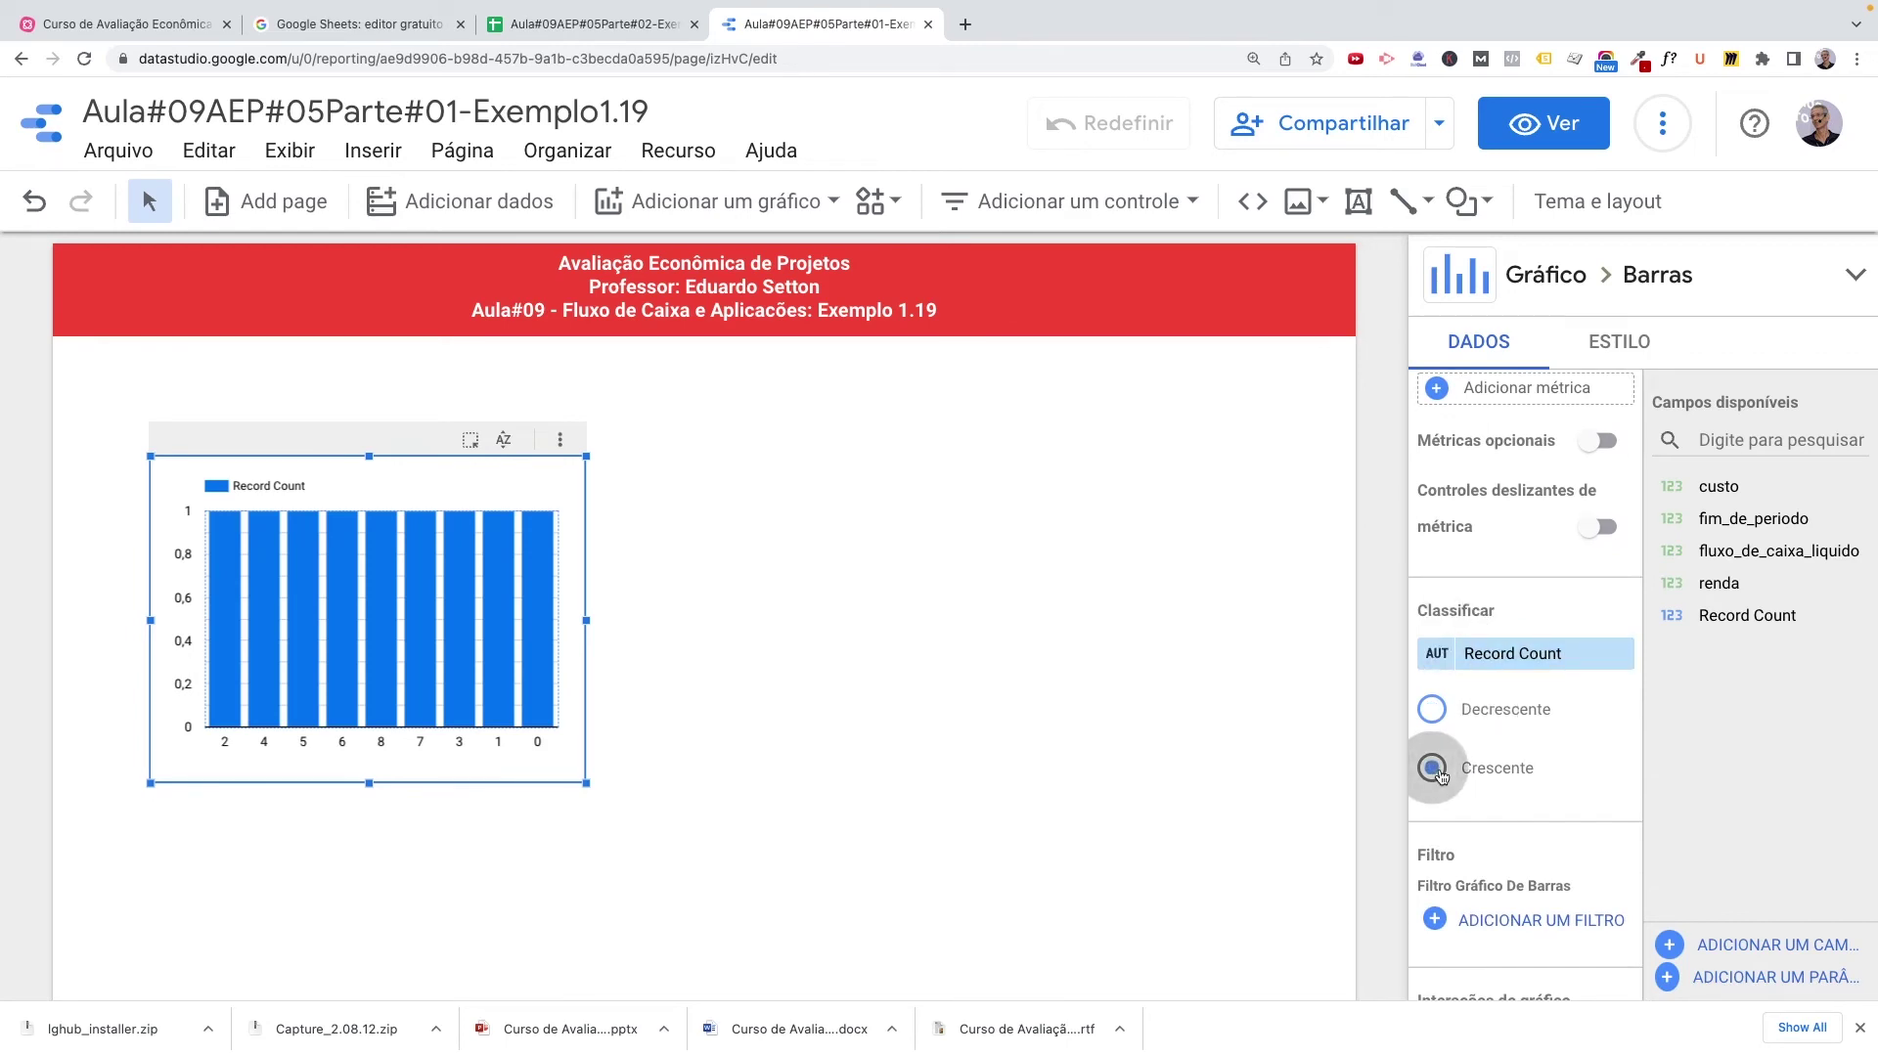
{"action": "left_click", "coordinate": [1517, 660]}
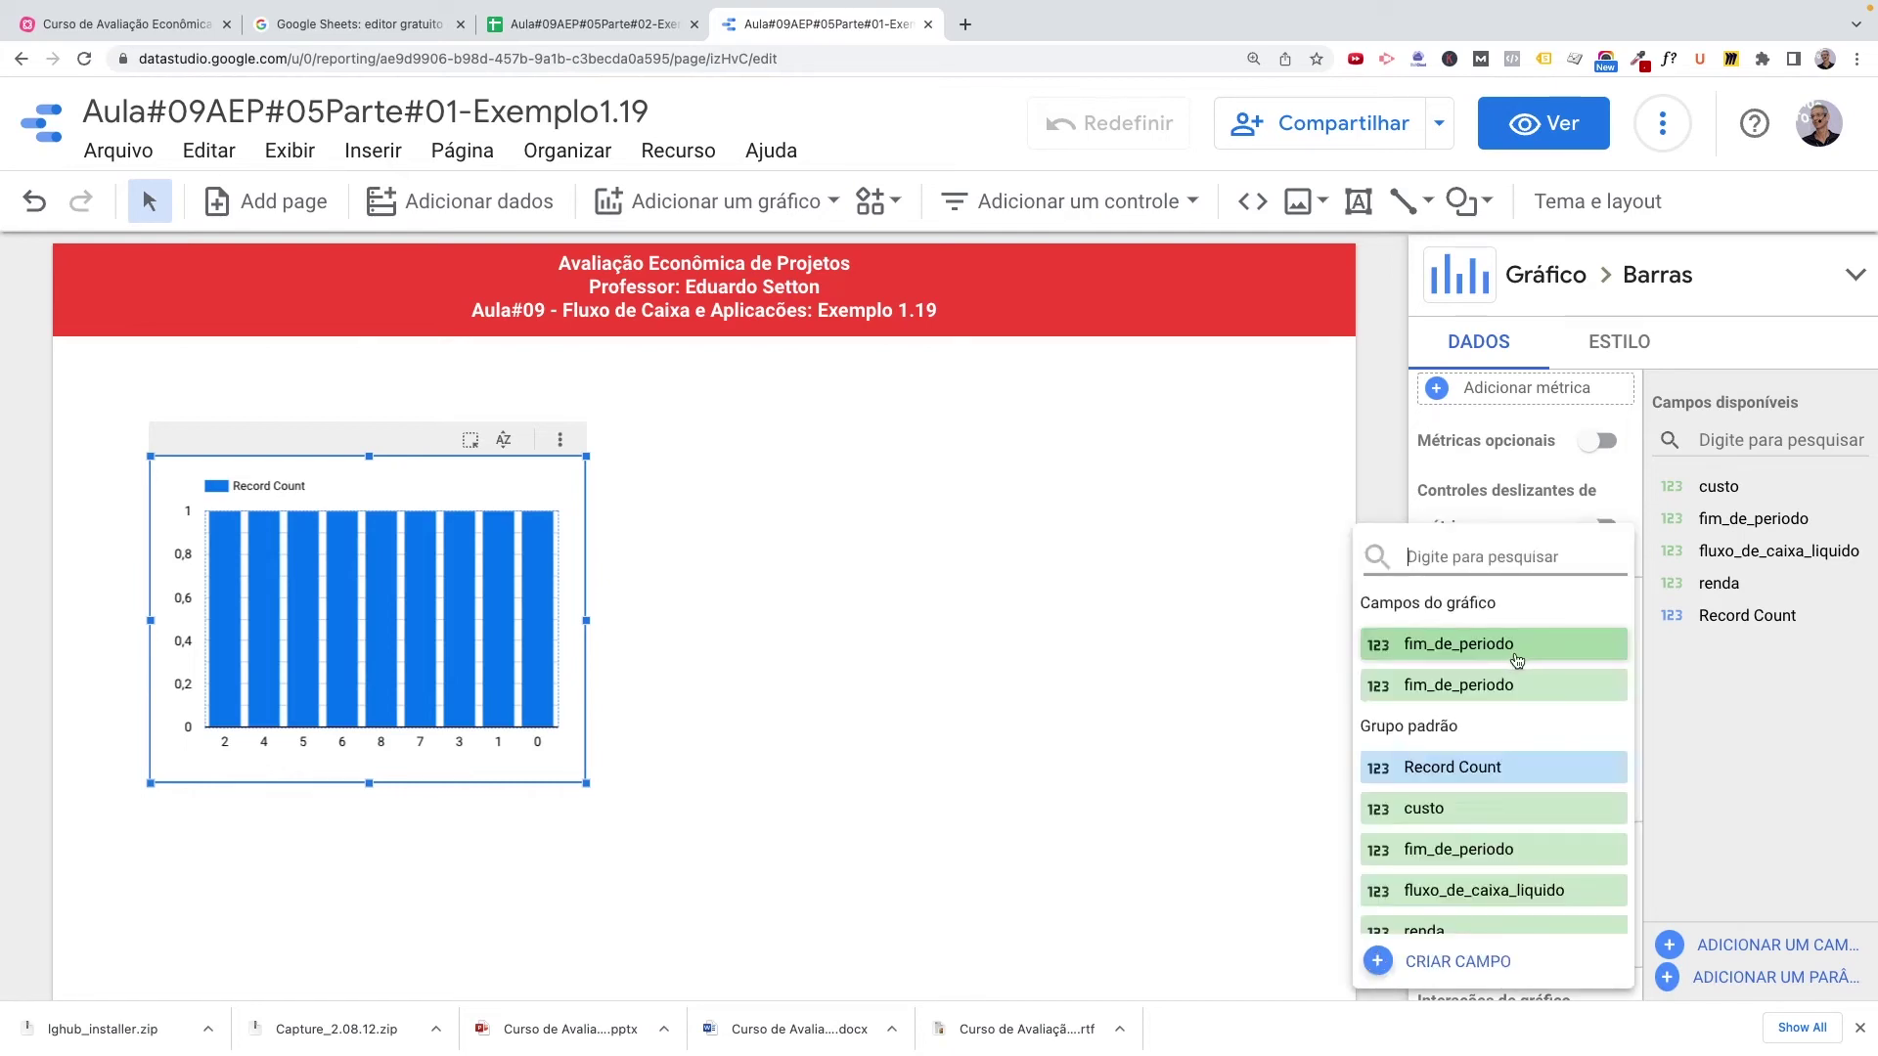
{"action": "left_click", "coordinate": [1464, 650]}
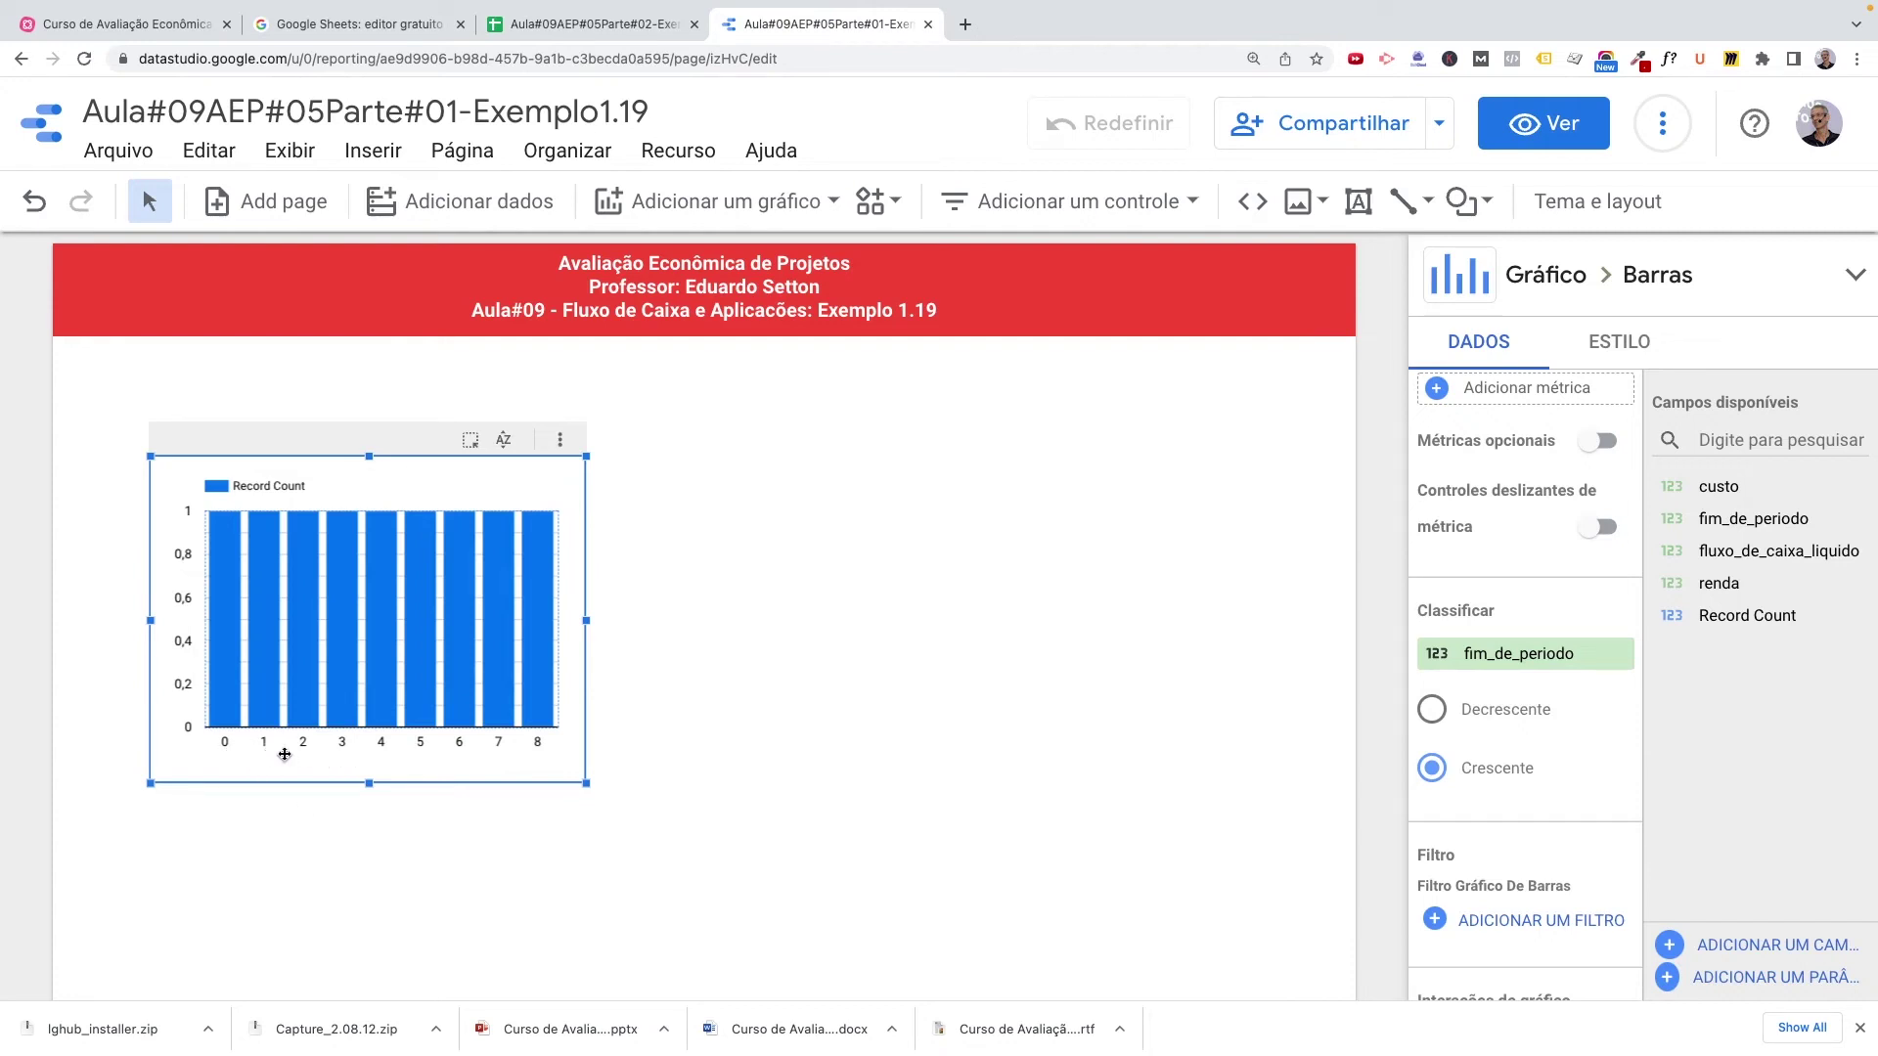
Enlarge the column chart down and to the right to nearly twice its width.
{"action": "left_click_drag", "start_coordinate": [587, 784], "coordinate": [588, 784]}
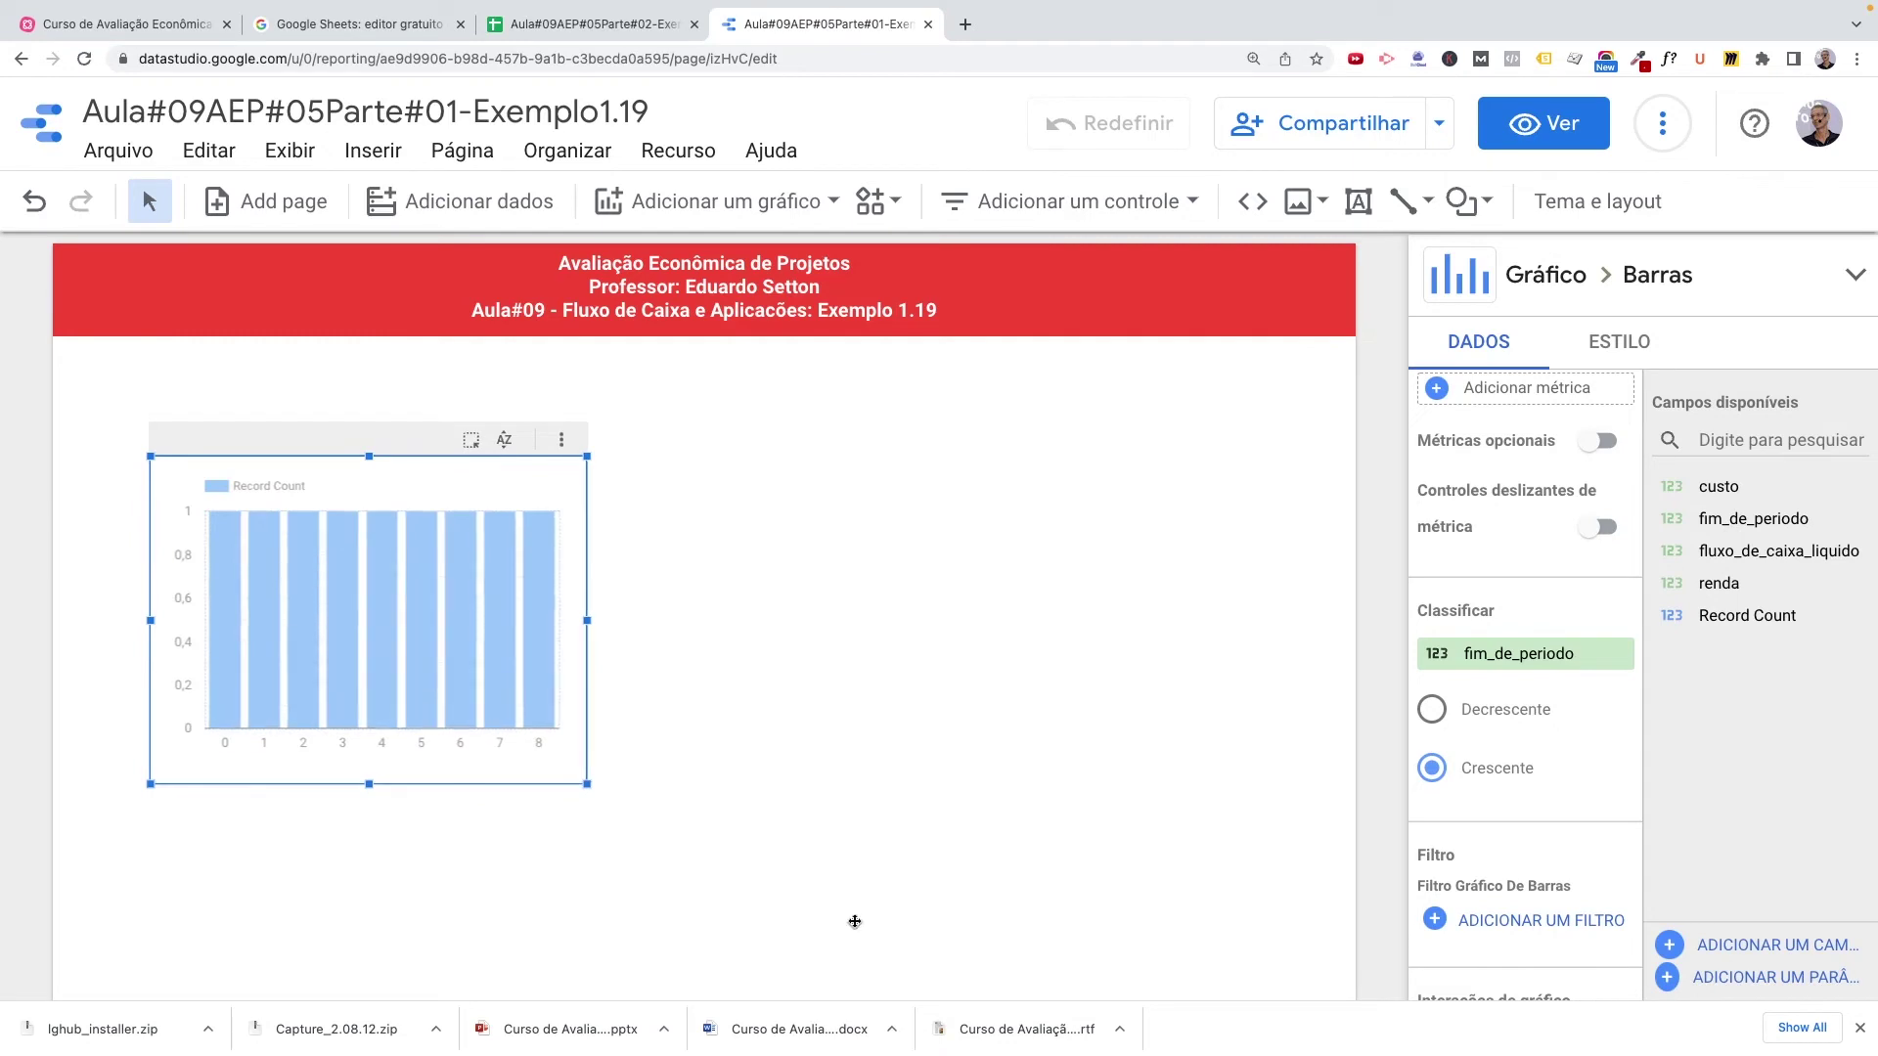
{"action": "left_click_drag", "start_coordinate": [854, 921], "coordinate": [1004, 990]}
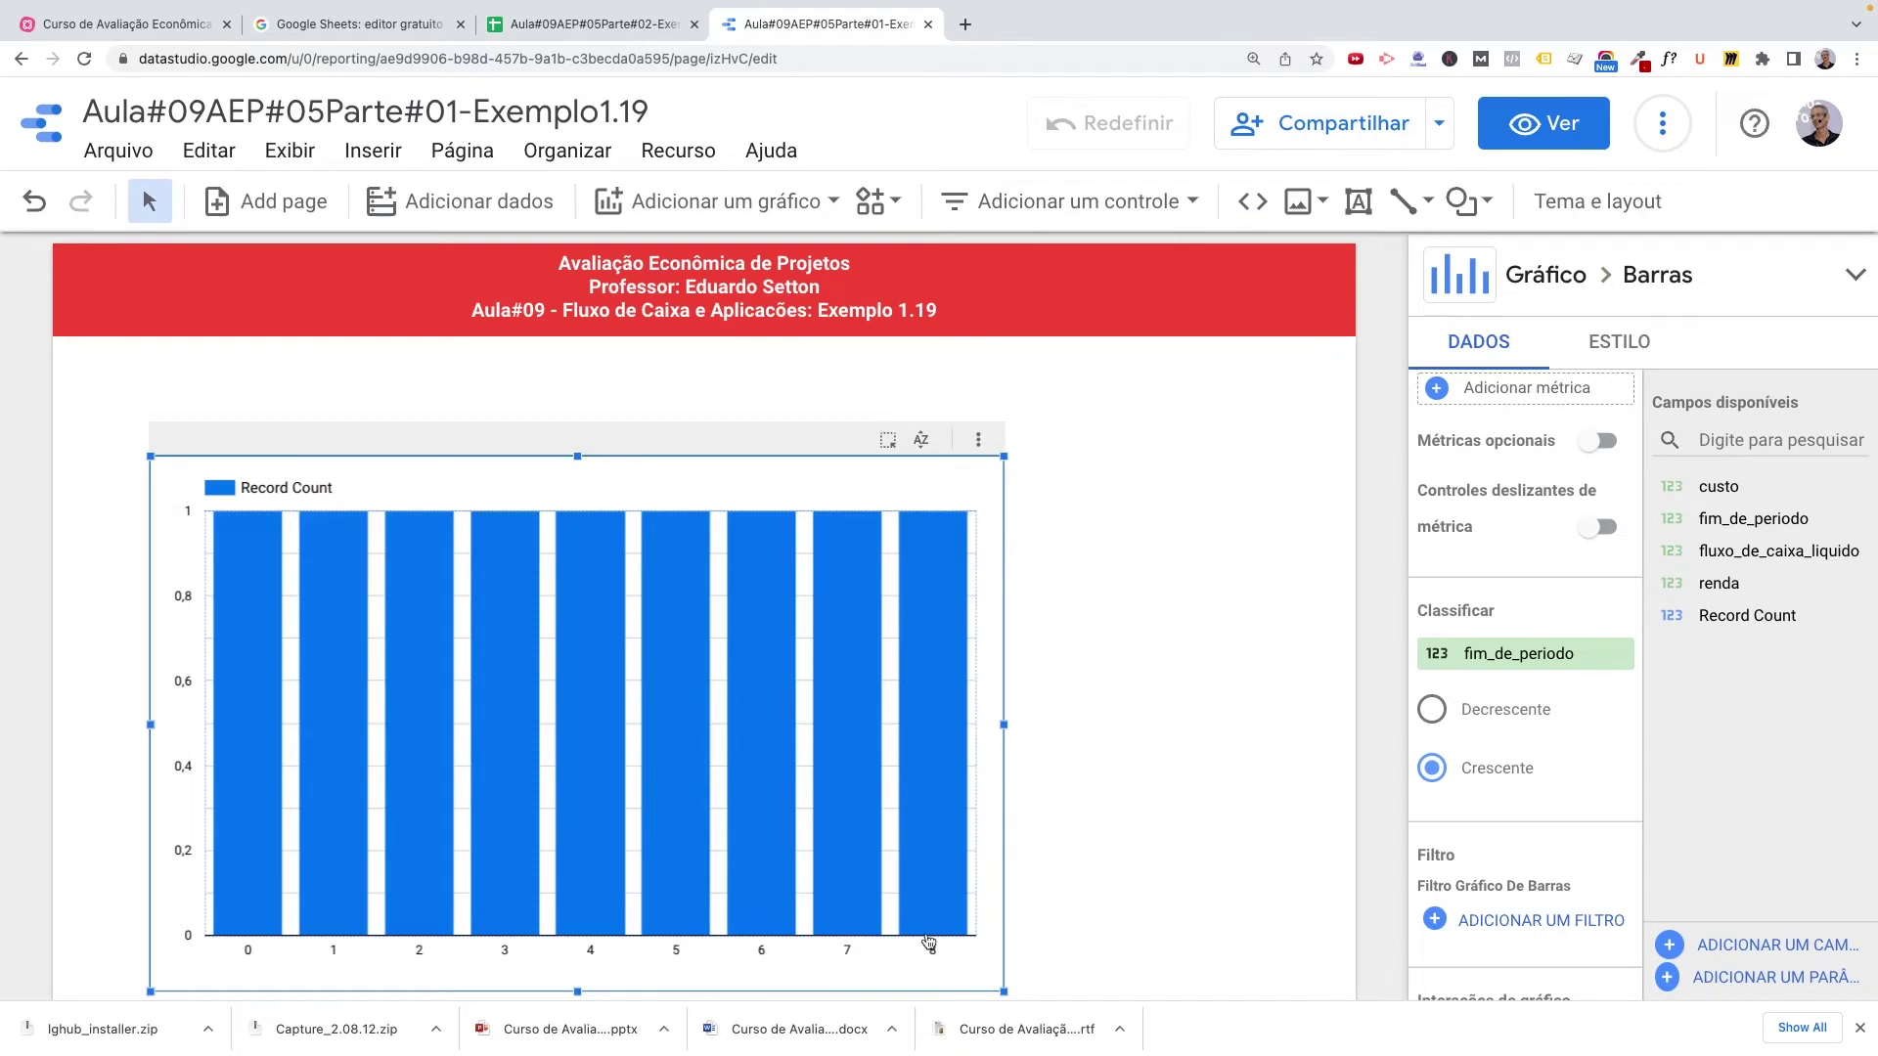
{"action": "mouse_move", "coordinate": [251, 880]}
Replace the chart's Record Count metric with fluxo_de_caixa_liquido.
{"action": "scroll", "coordinate": [1519, 702], "scroll_direction": "up", "scroll_amount": 3}
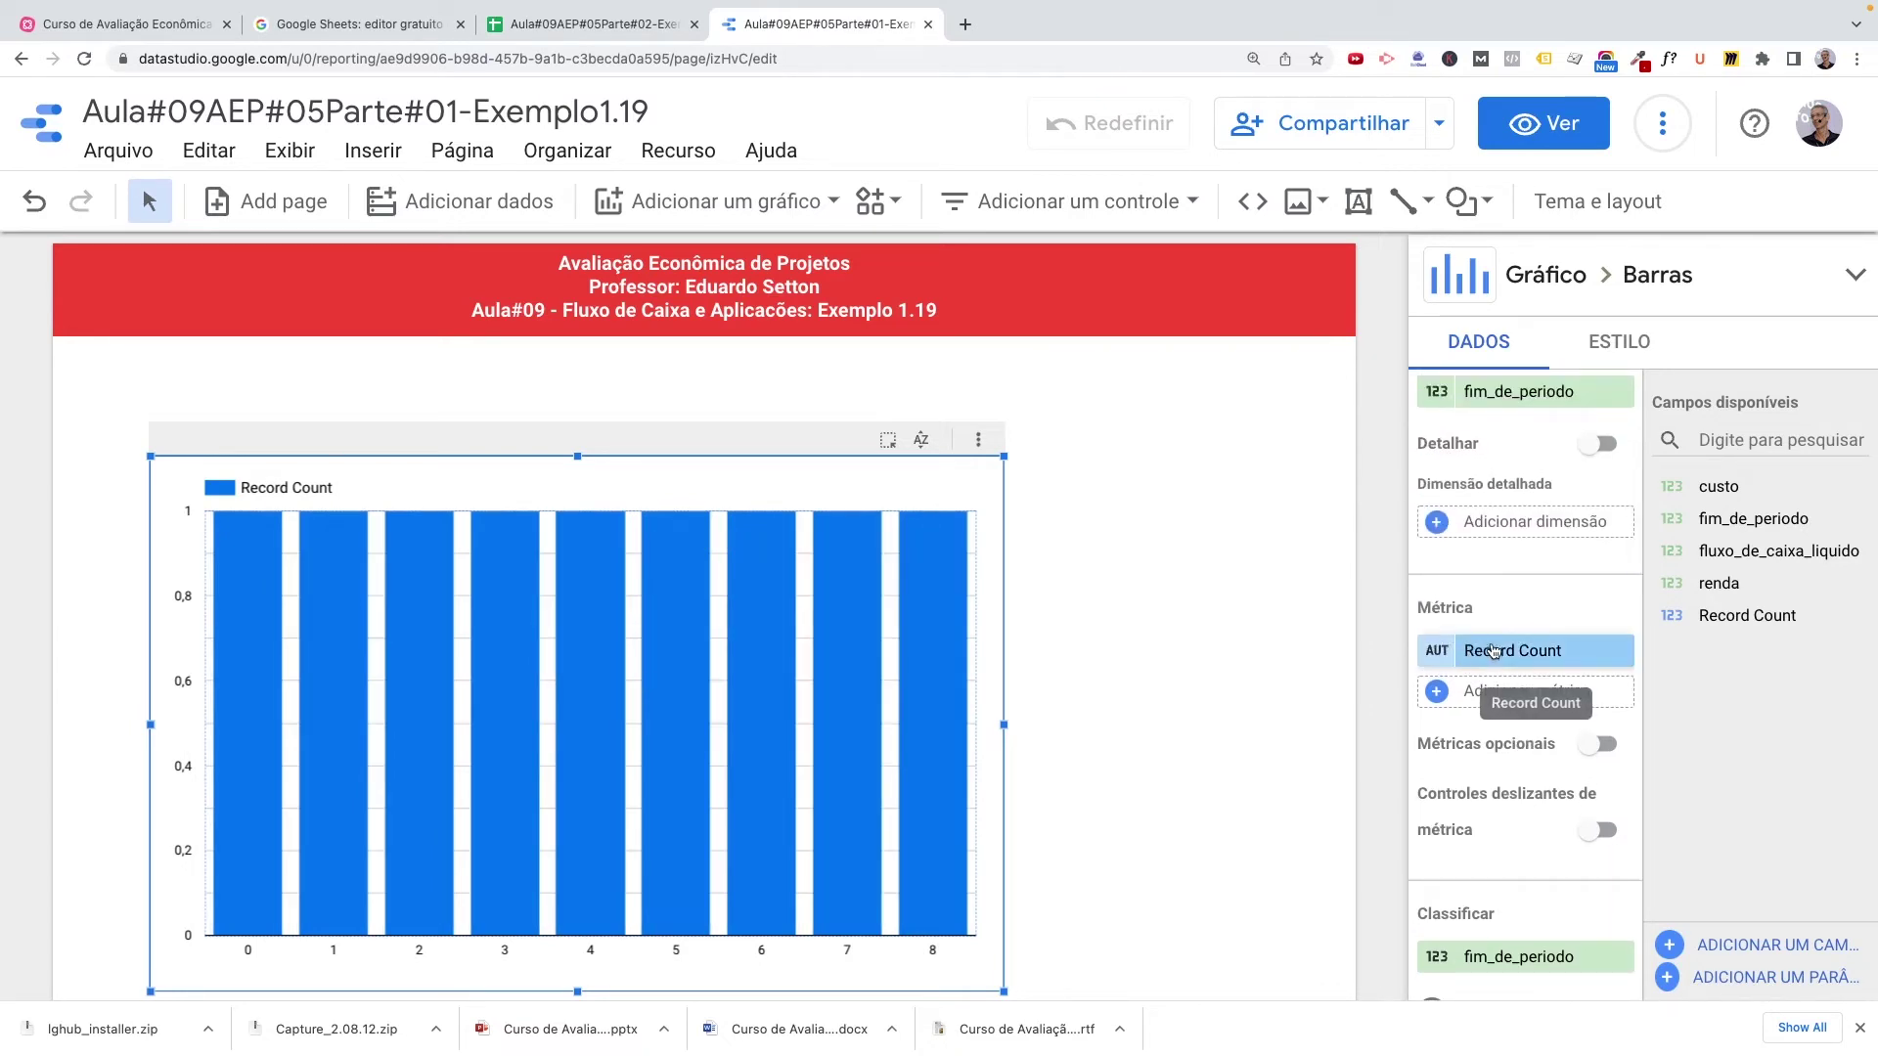
{"action": "left_click", "coordinate": [1437, 692]}
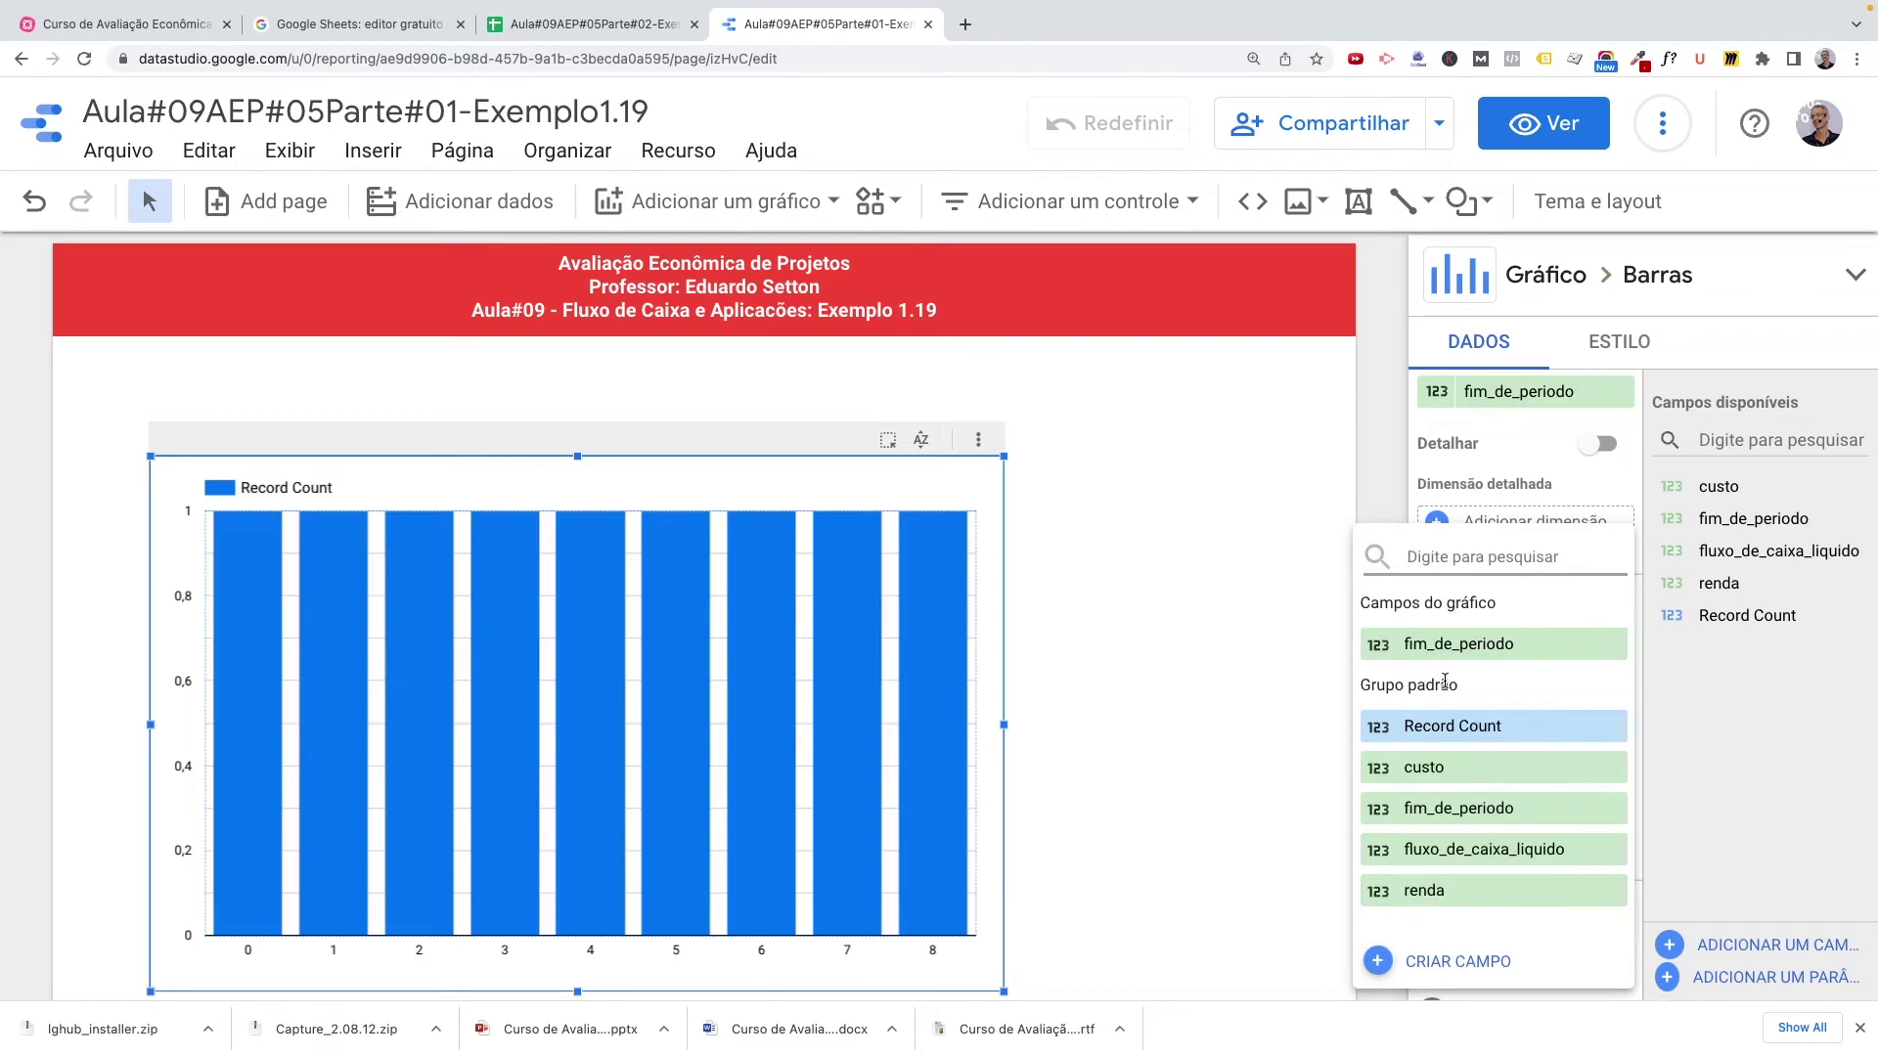
{"action": "left_click", "coordinate": [1452, 849]}
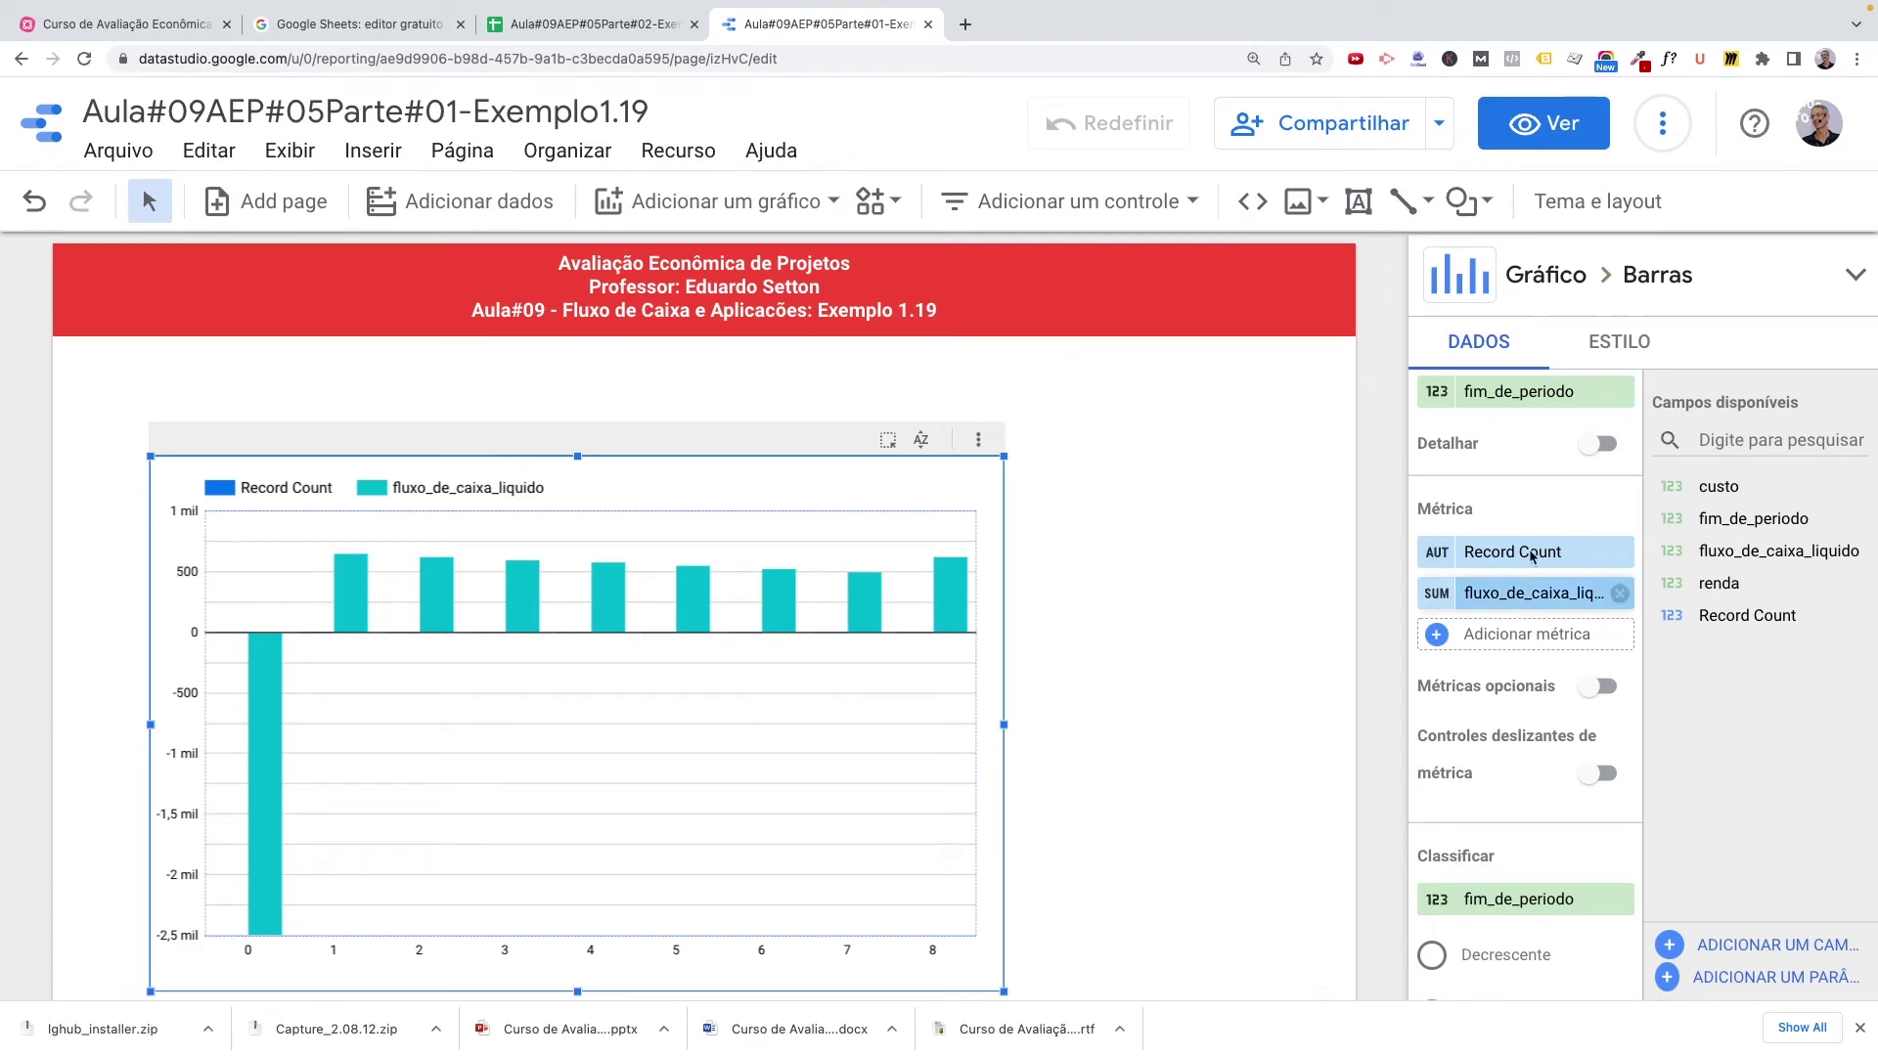
{"action": "left_click", "coordinate": [1620, 554]}
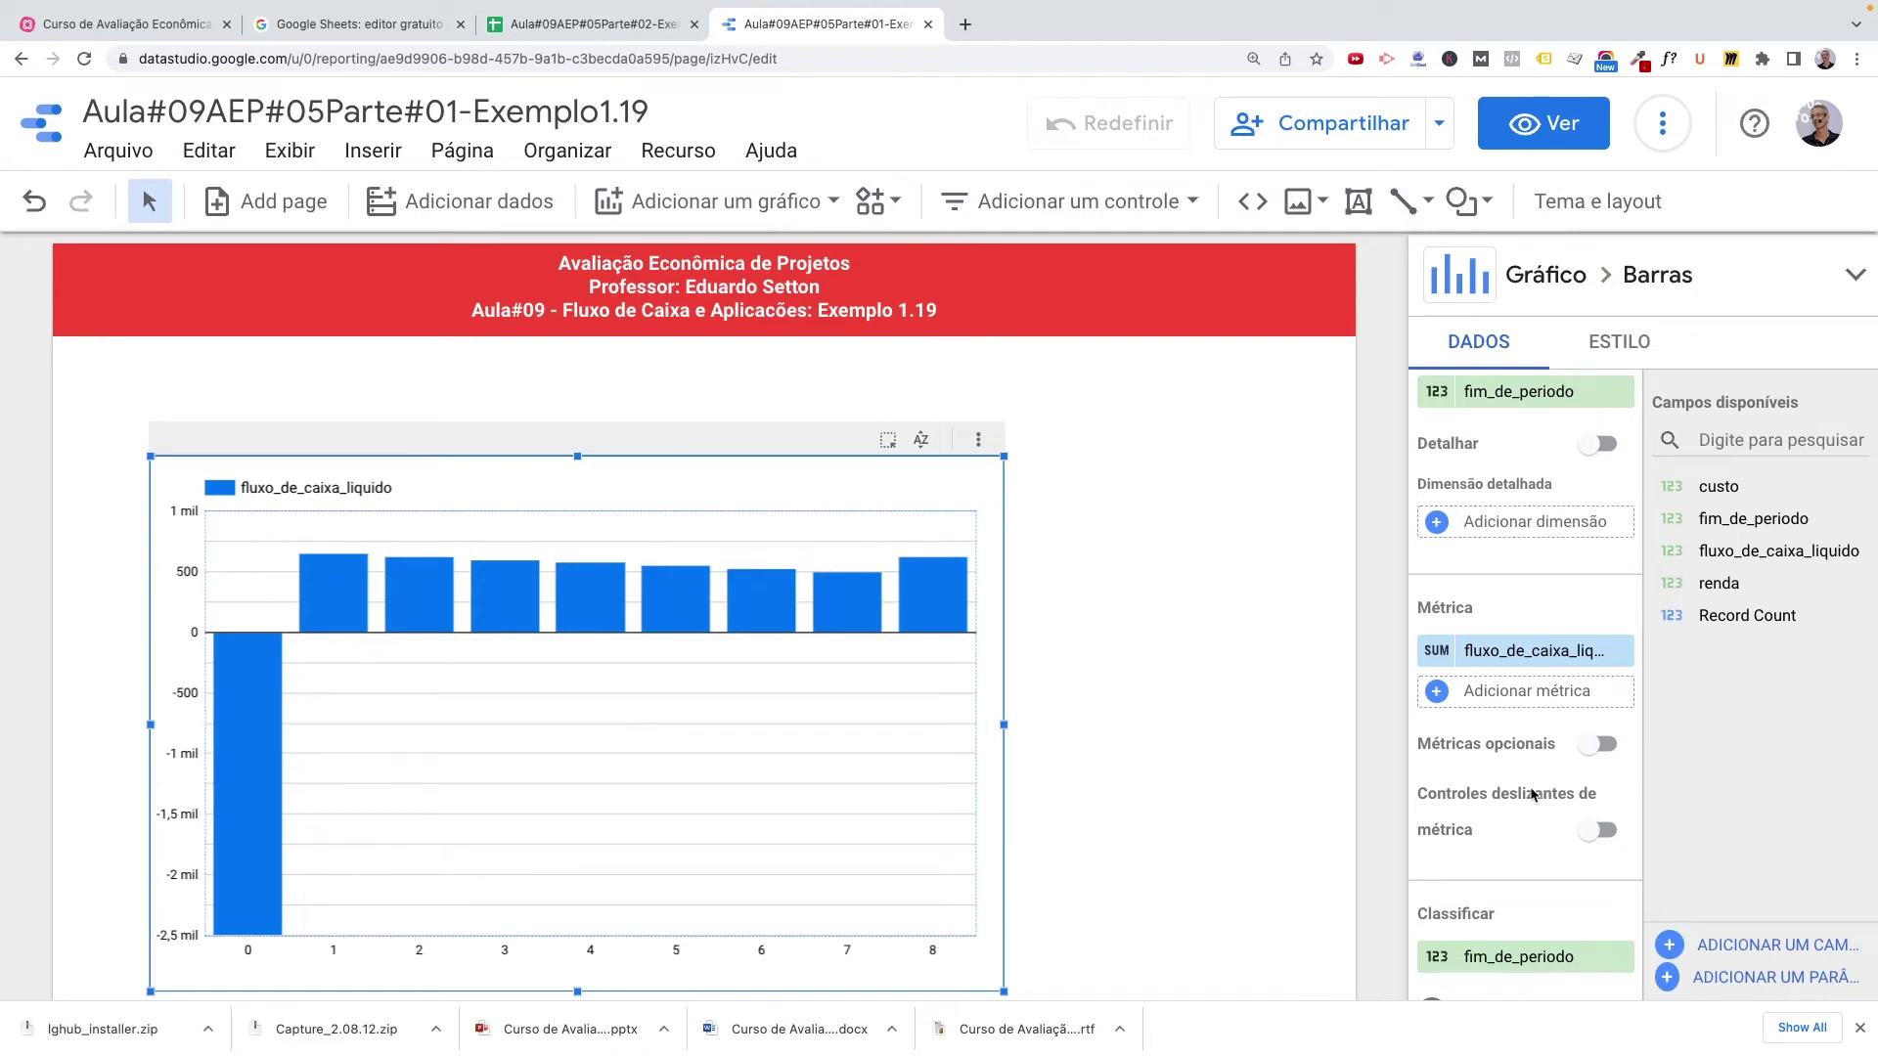
{"action": "scroll", "coordinate": [1532, 794], "scroll_direction": "down", "scroll_amount": 1}
{"action": "scroll", "coordinate": [1529, 791], "scroll_direction": "down", "scroll_amount": 1}
{"action": "scroll", "coordinate": [1530, 788], "scroll_direction": "up", "scroll_amount": 2}
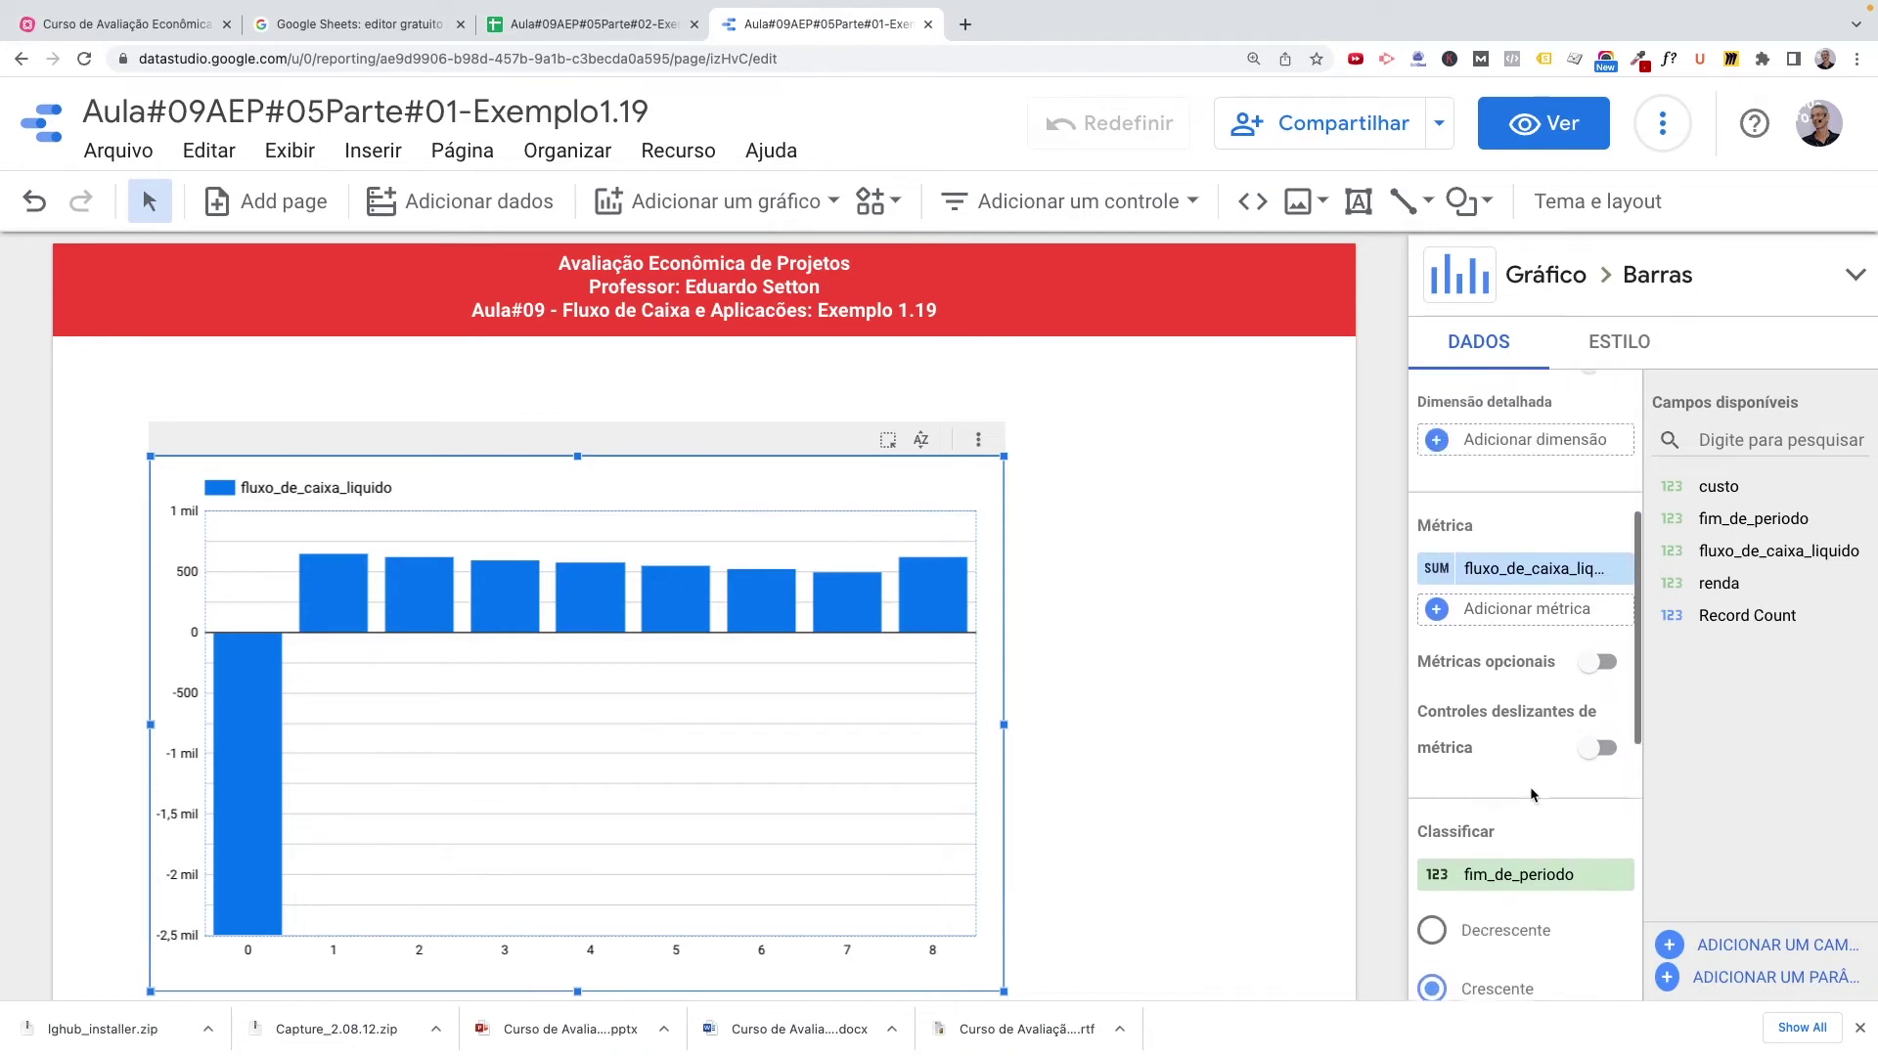
{"action": "scroll", "coordinate": [1491, 687], "scroll_direction": "up", "scroll_amount": 2}
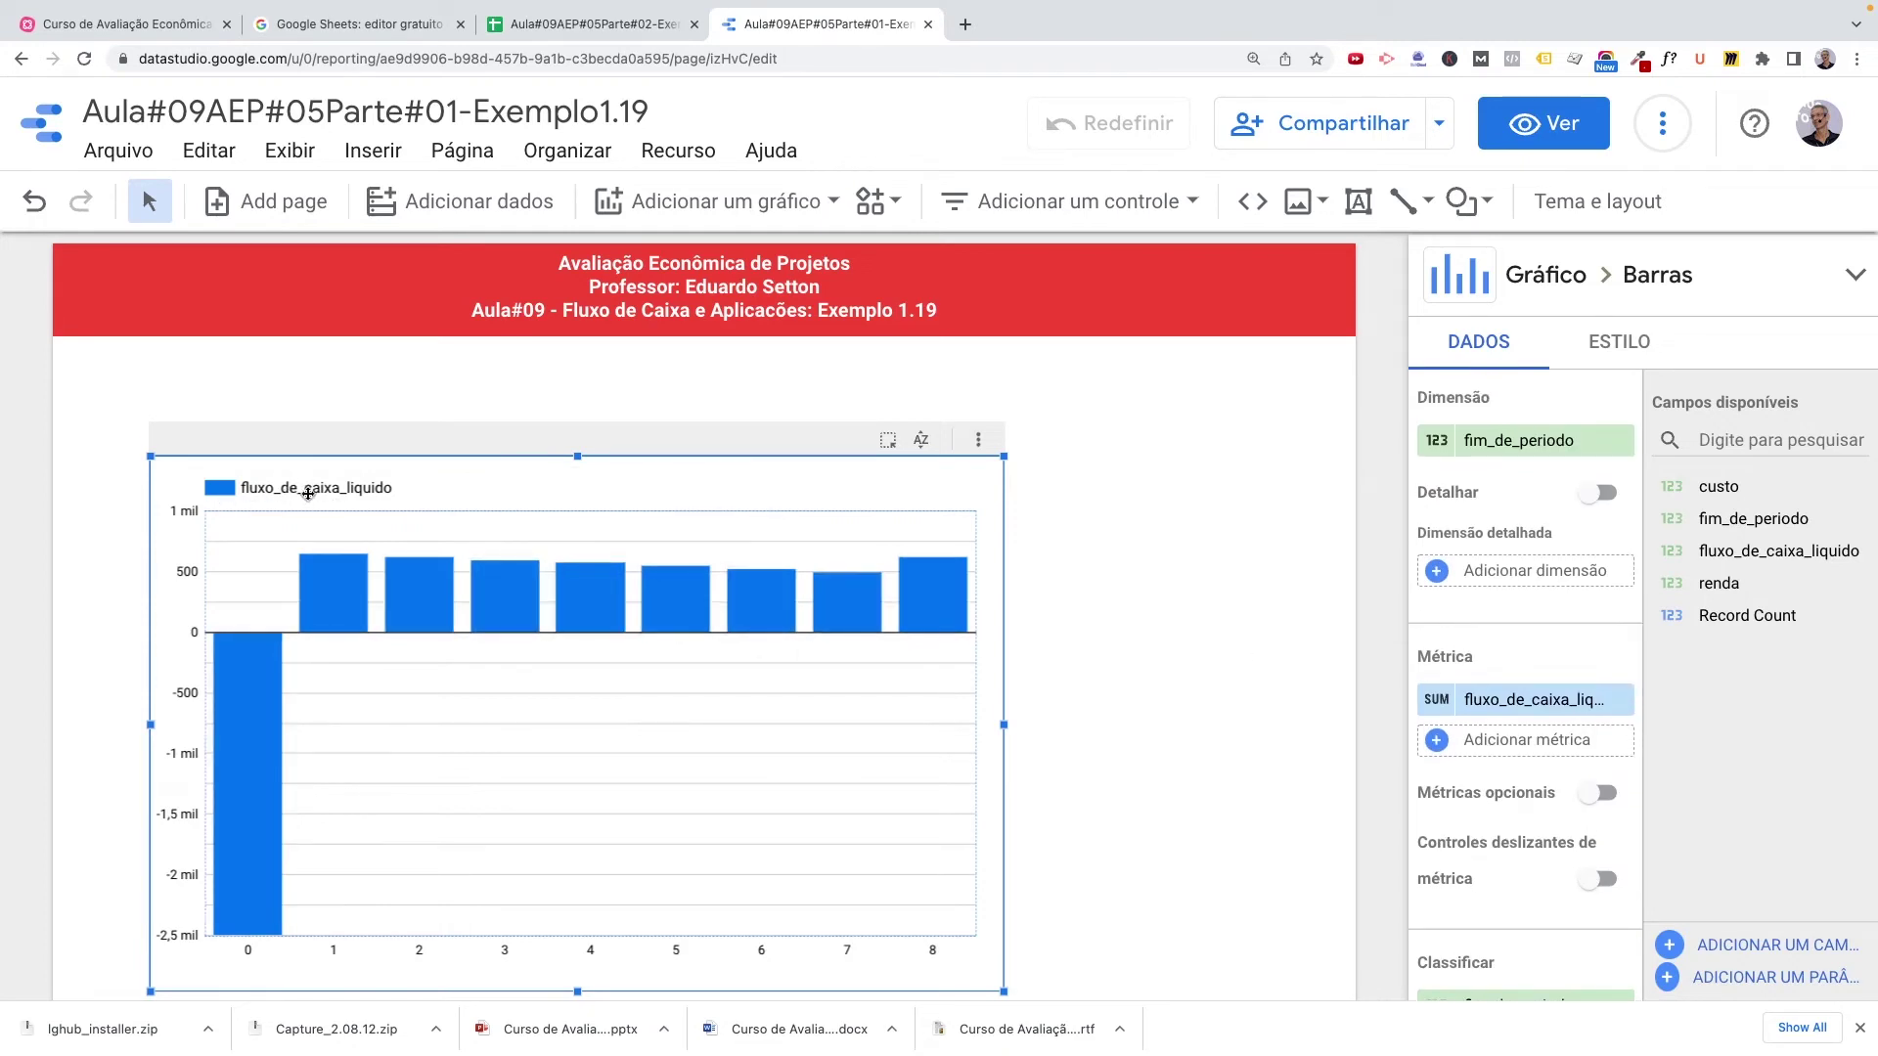
{"action": "left_click", "coordinate": [1526, 702]}
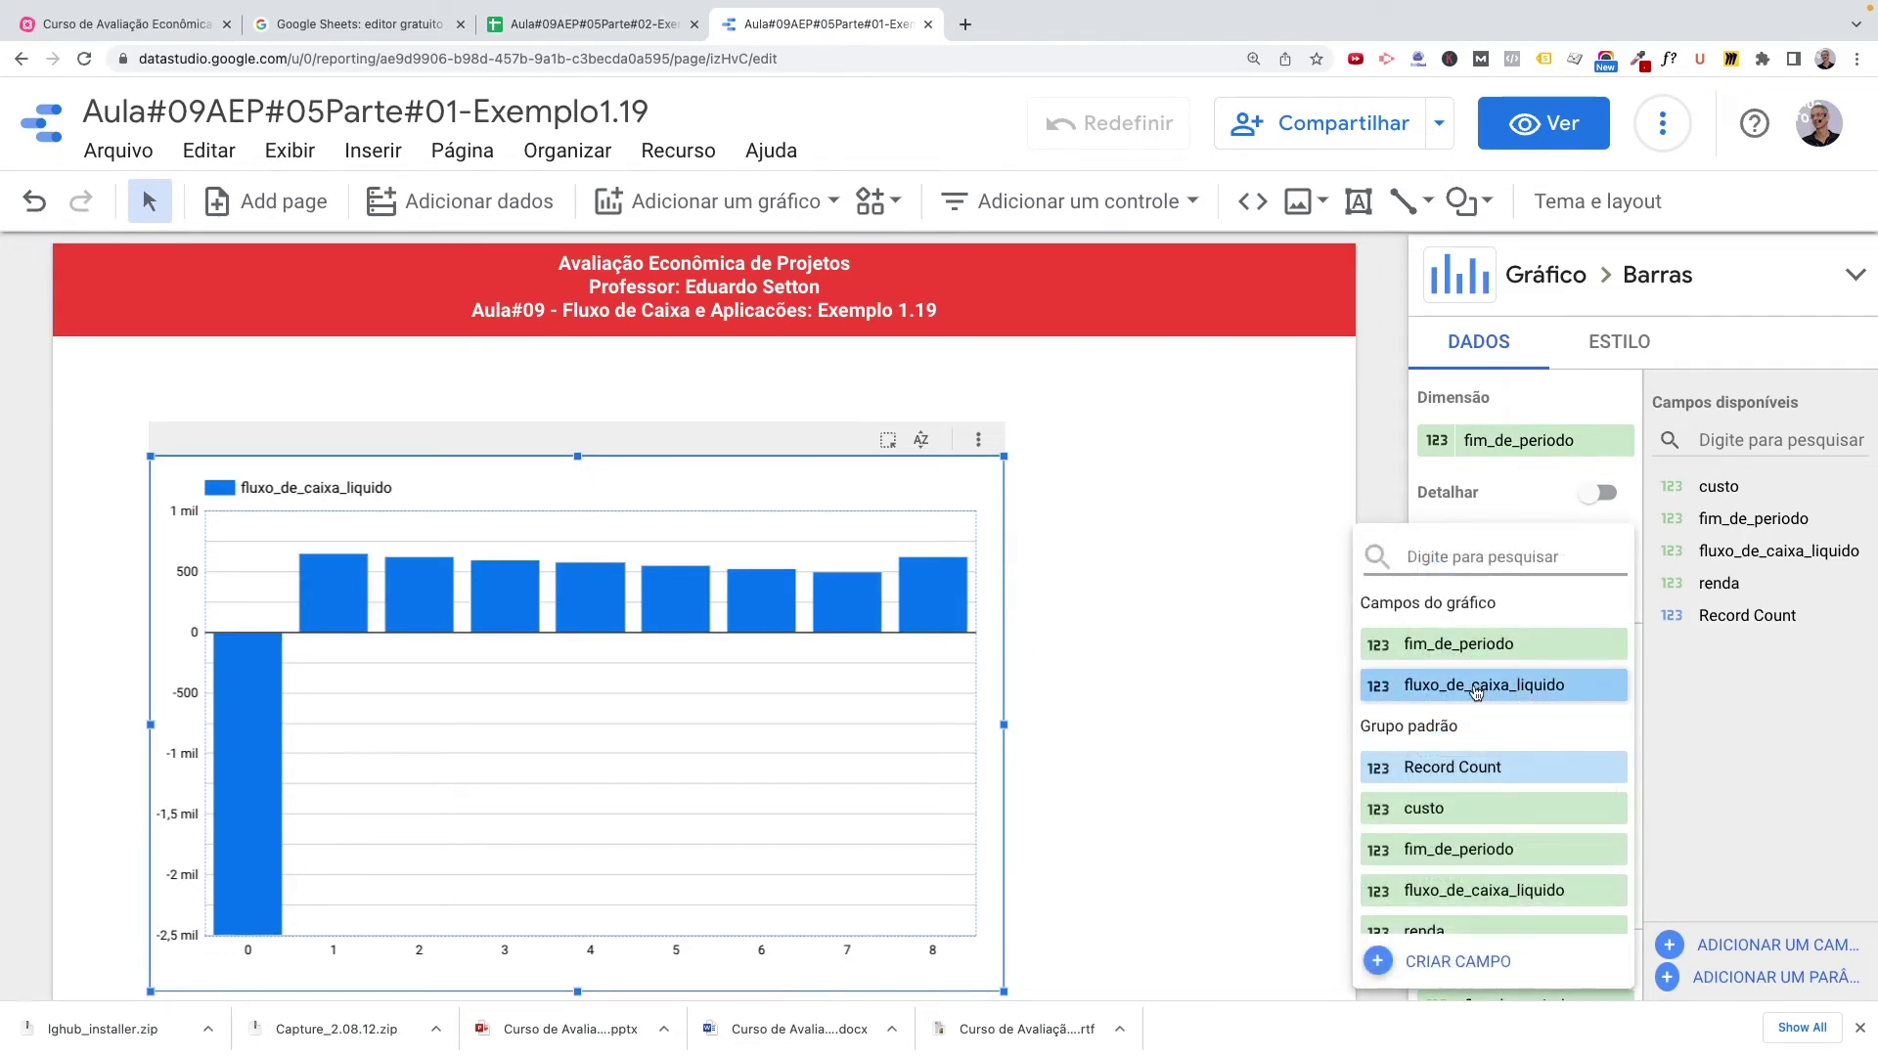
{"action": "left_click", "coordinate": [1370, 467]}
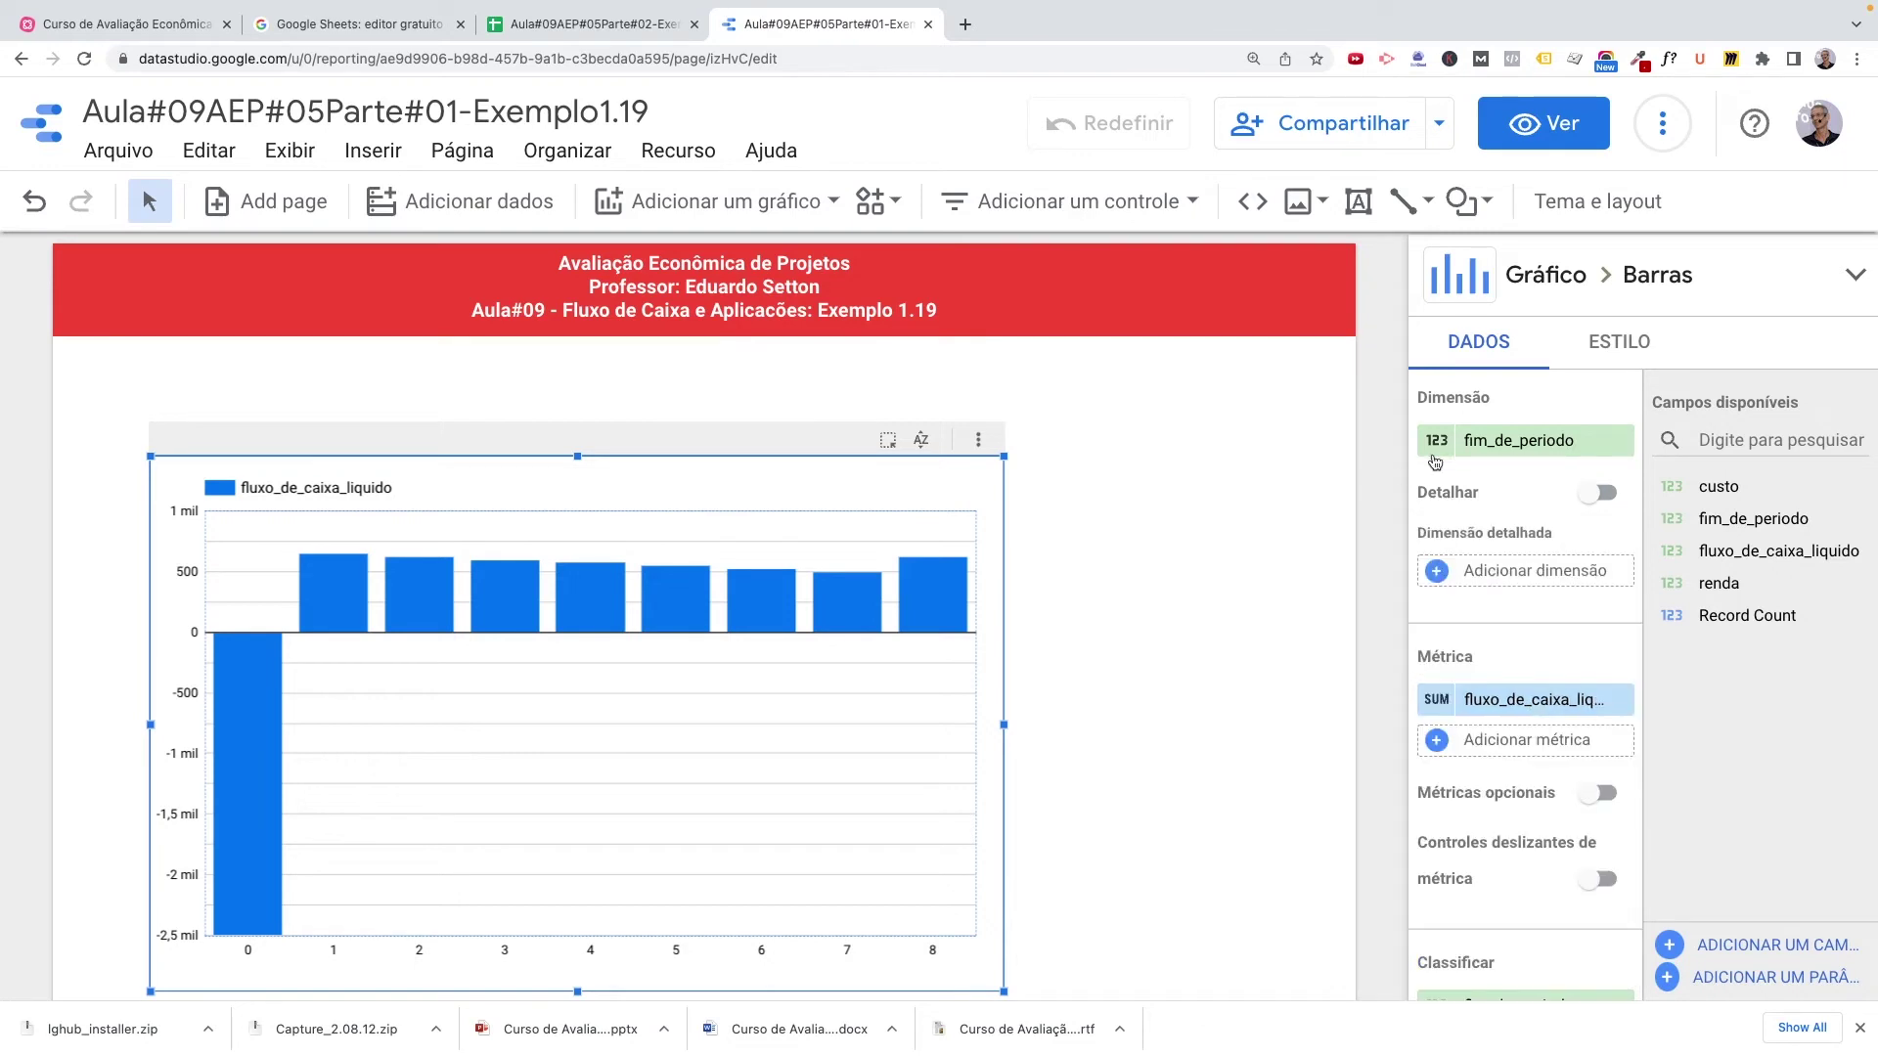
Rename the chart's fim_de_periodo dimension as "Fluxo de Caixa Líquido".
{"action": "left_click", "coordinate": [1437, 445]}
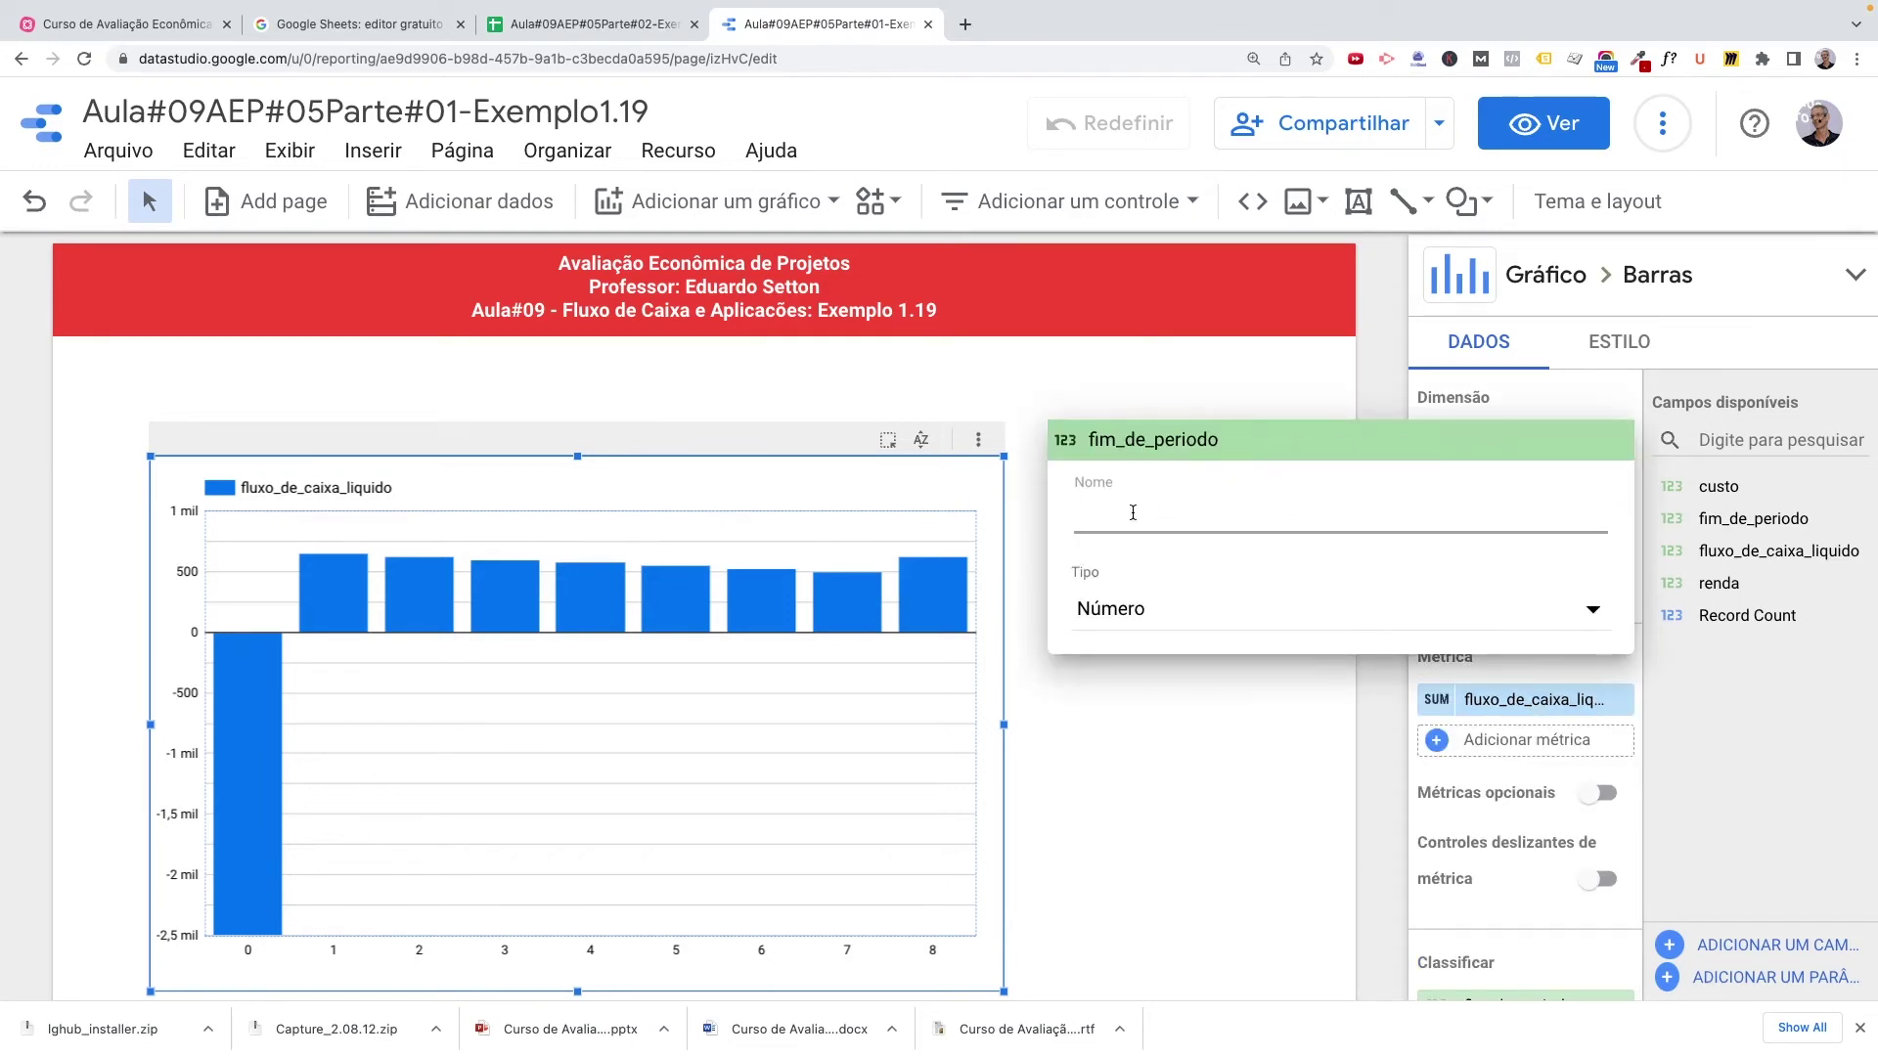
{"action": "type", "text": "F"}
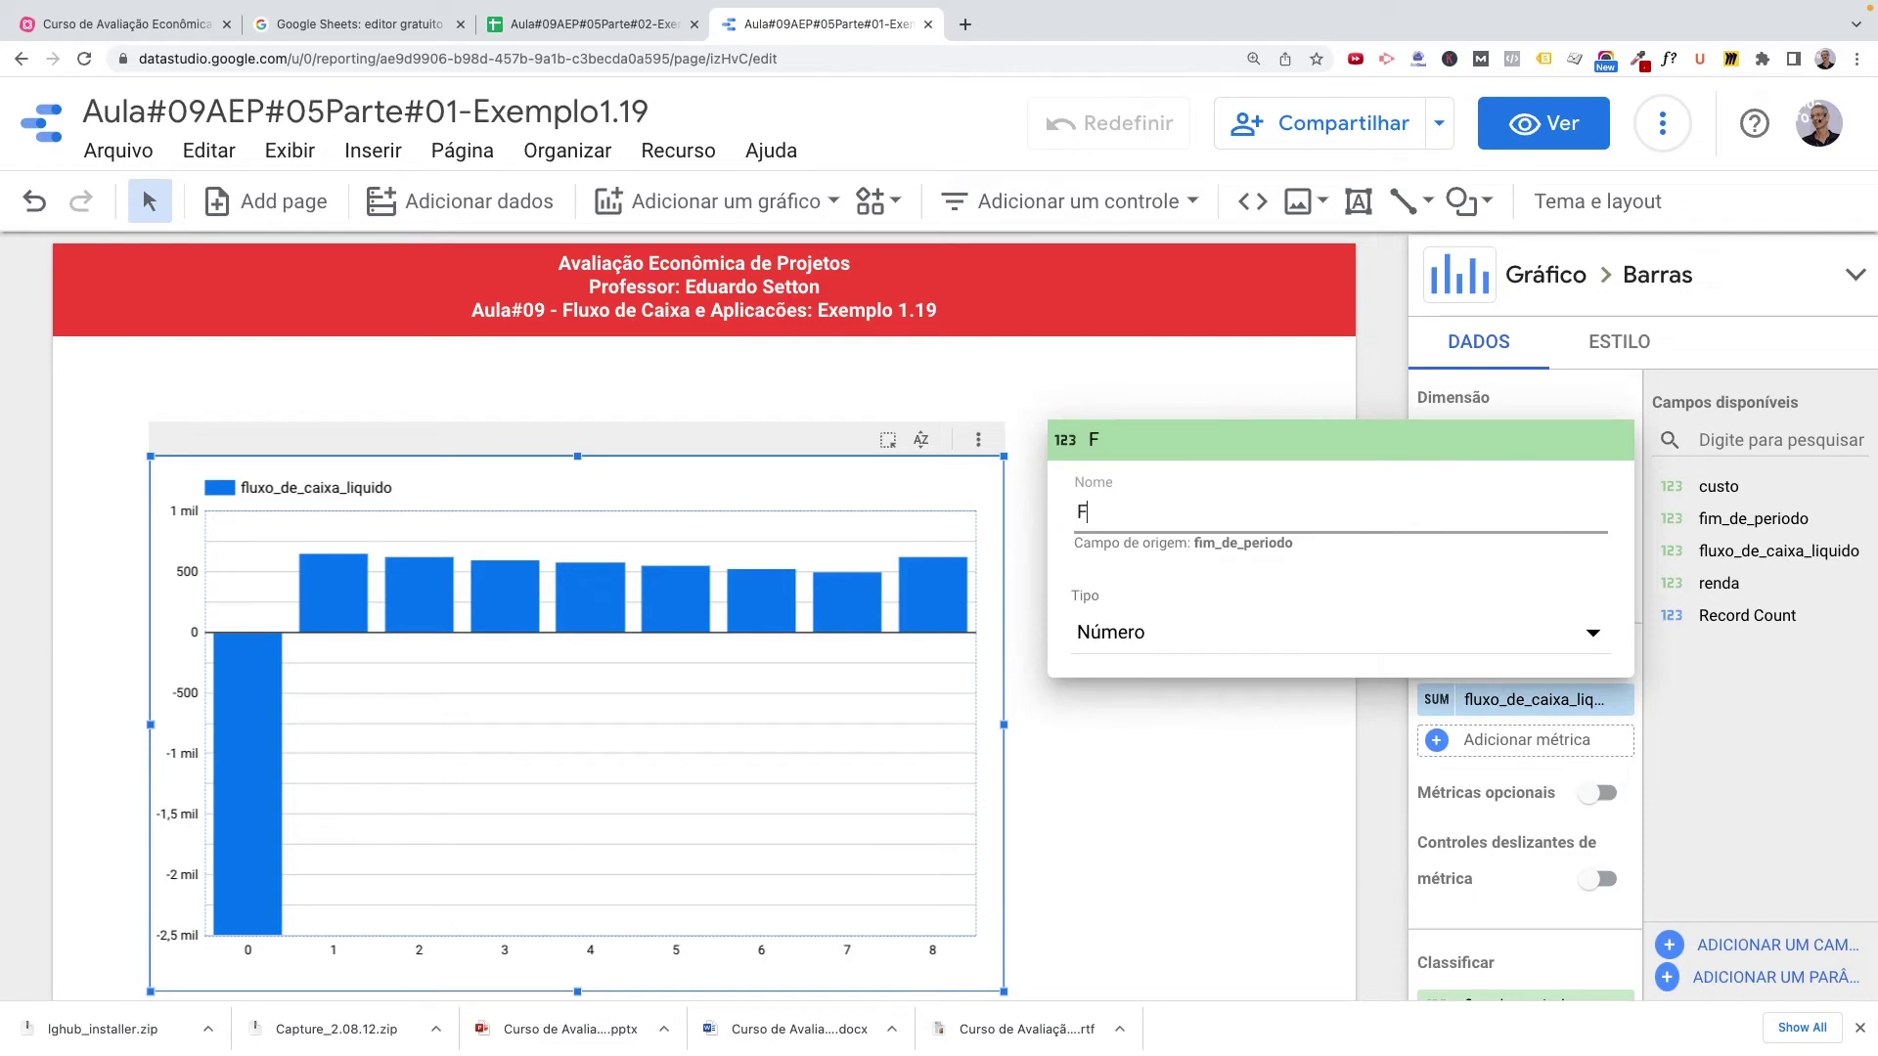
{"action": "type", "text": "luxe de"}
{"action": "key", "text": "BackSpace"}
{"action": "key", "text": "BackSpace"}
{"action": "key", "text": "BackSpace"}
{"action": "key", "text": "BackSpace"}
{"action": "key", "text": "BackSpace"}
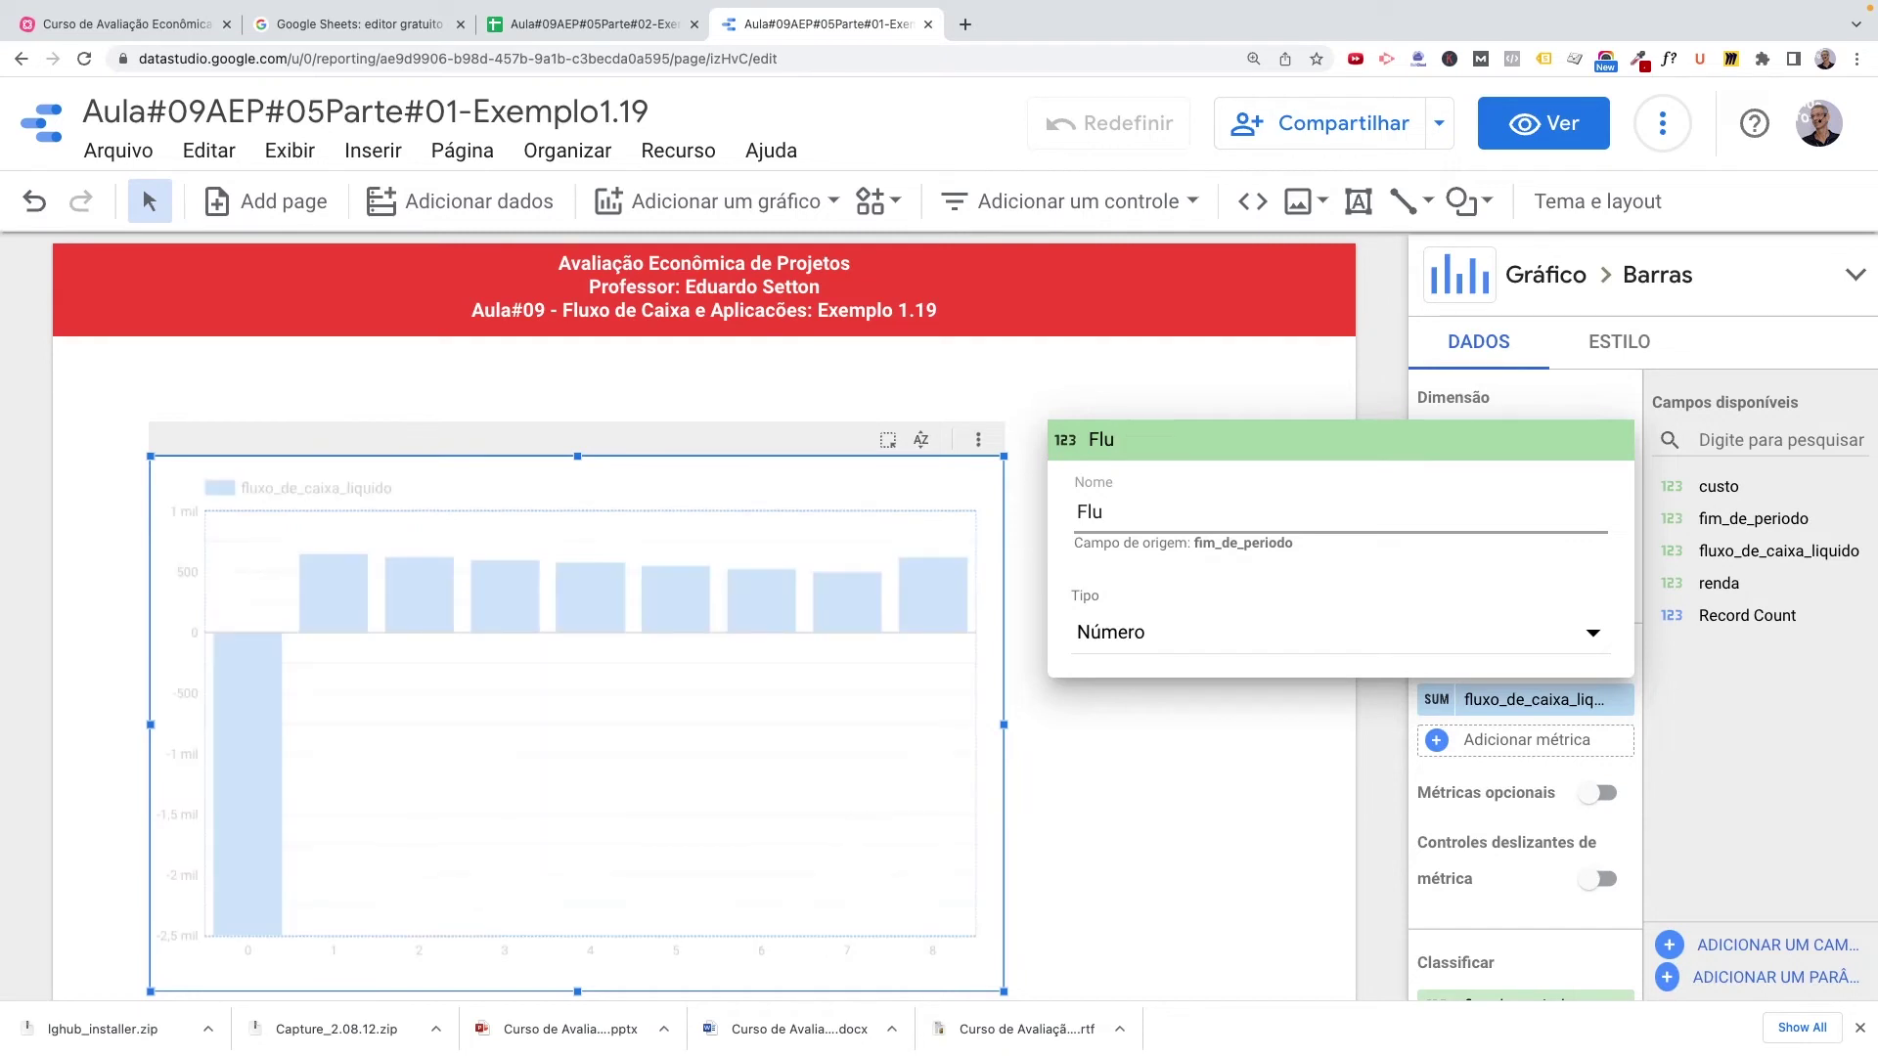
{"action": "type", "text": "xo "}
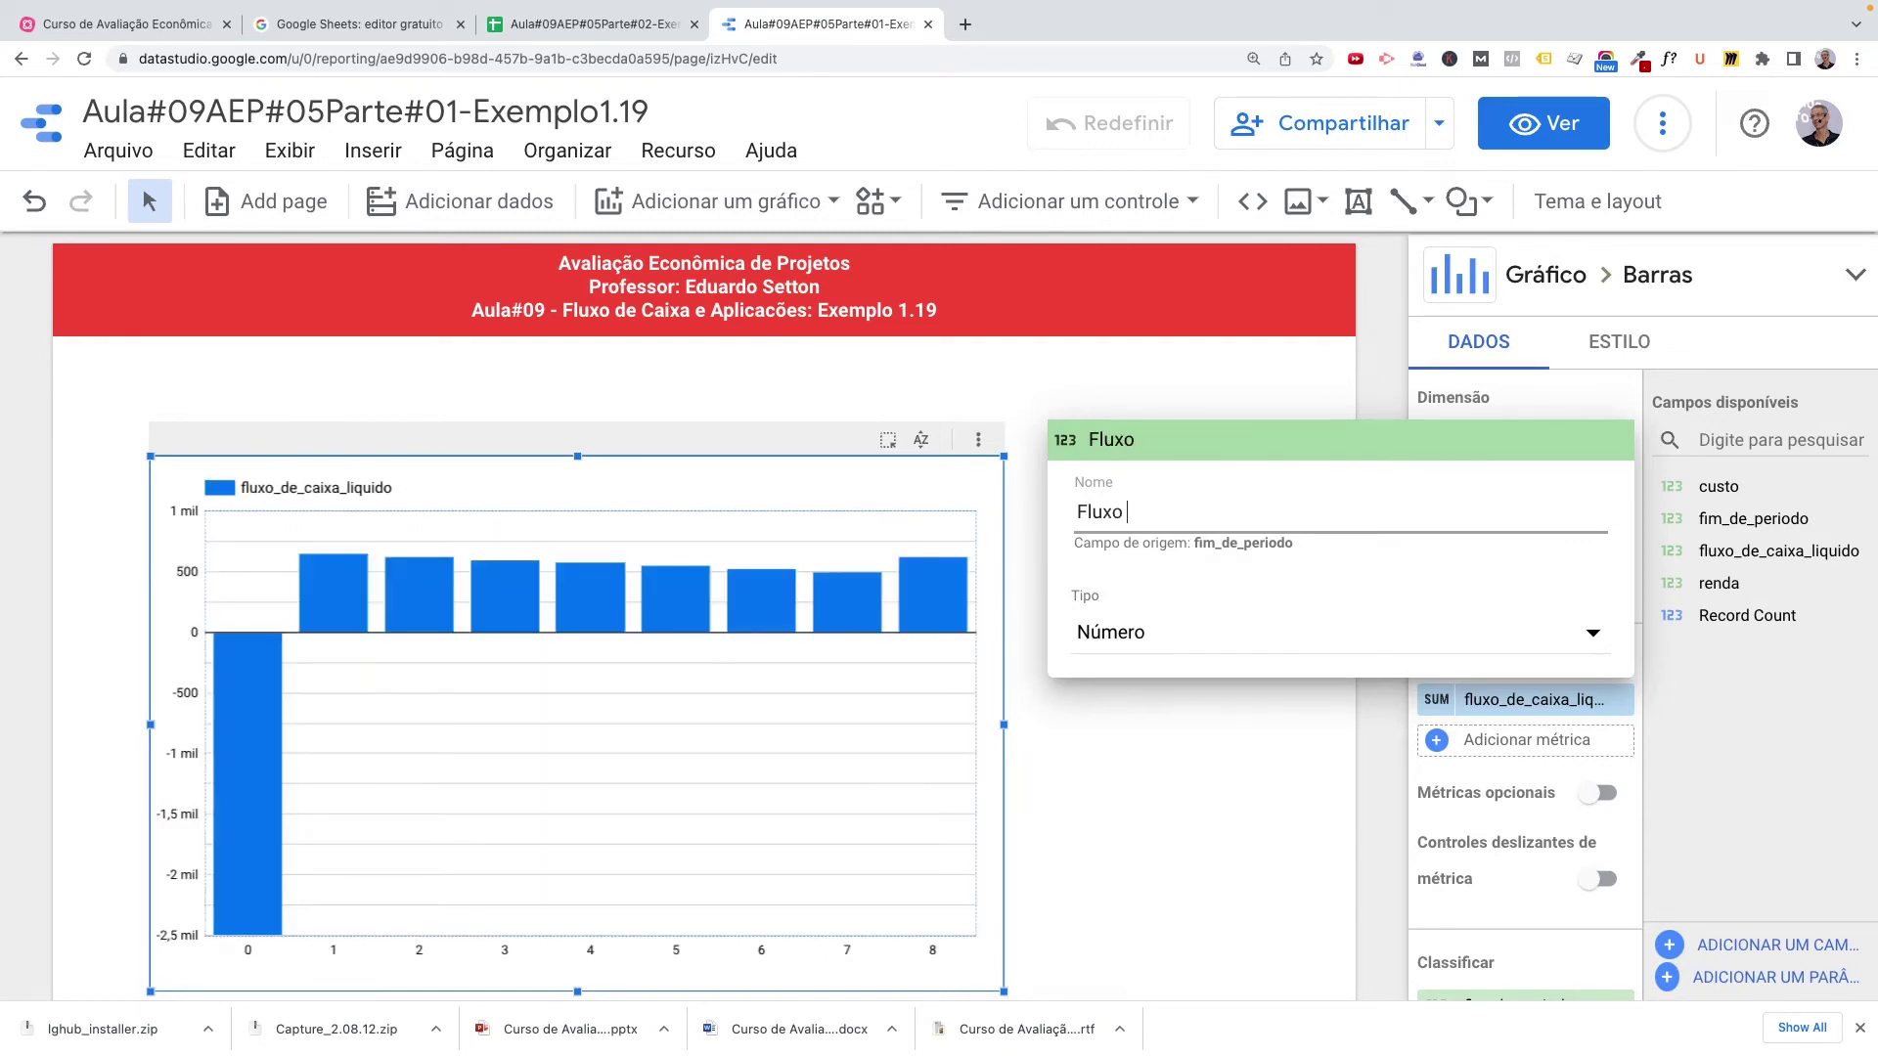
{"action": "type", "text": "de"}
{"action": "type", "text": " M´tri"}
{"action": "key", "text": "BackSpace"}
{"action": "key", "text": "BackSpace"}
{"action": "key", "text": "BackSpace"}
{"action": "key", "text": "BackSpace"}
{"action": "type", "text": "Caixa Líquido"}
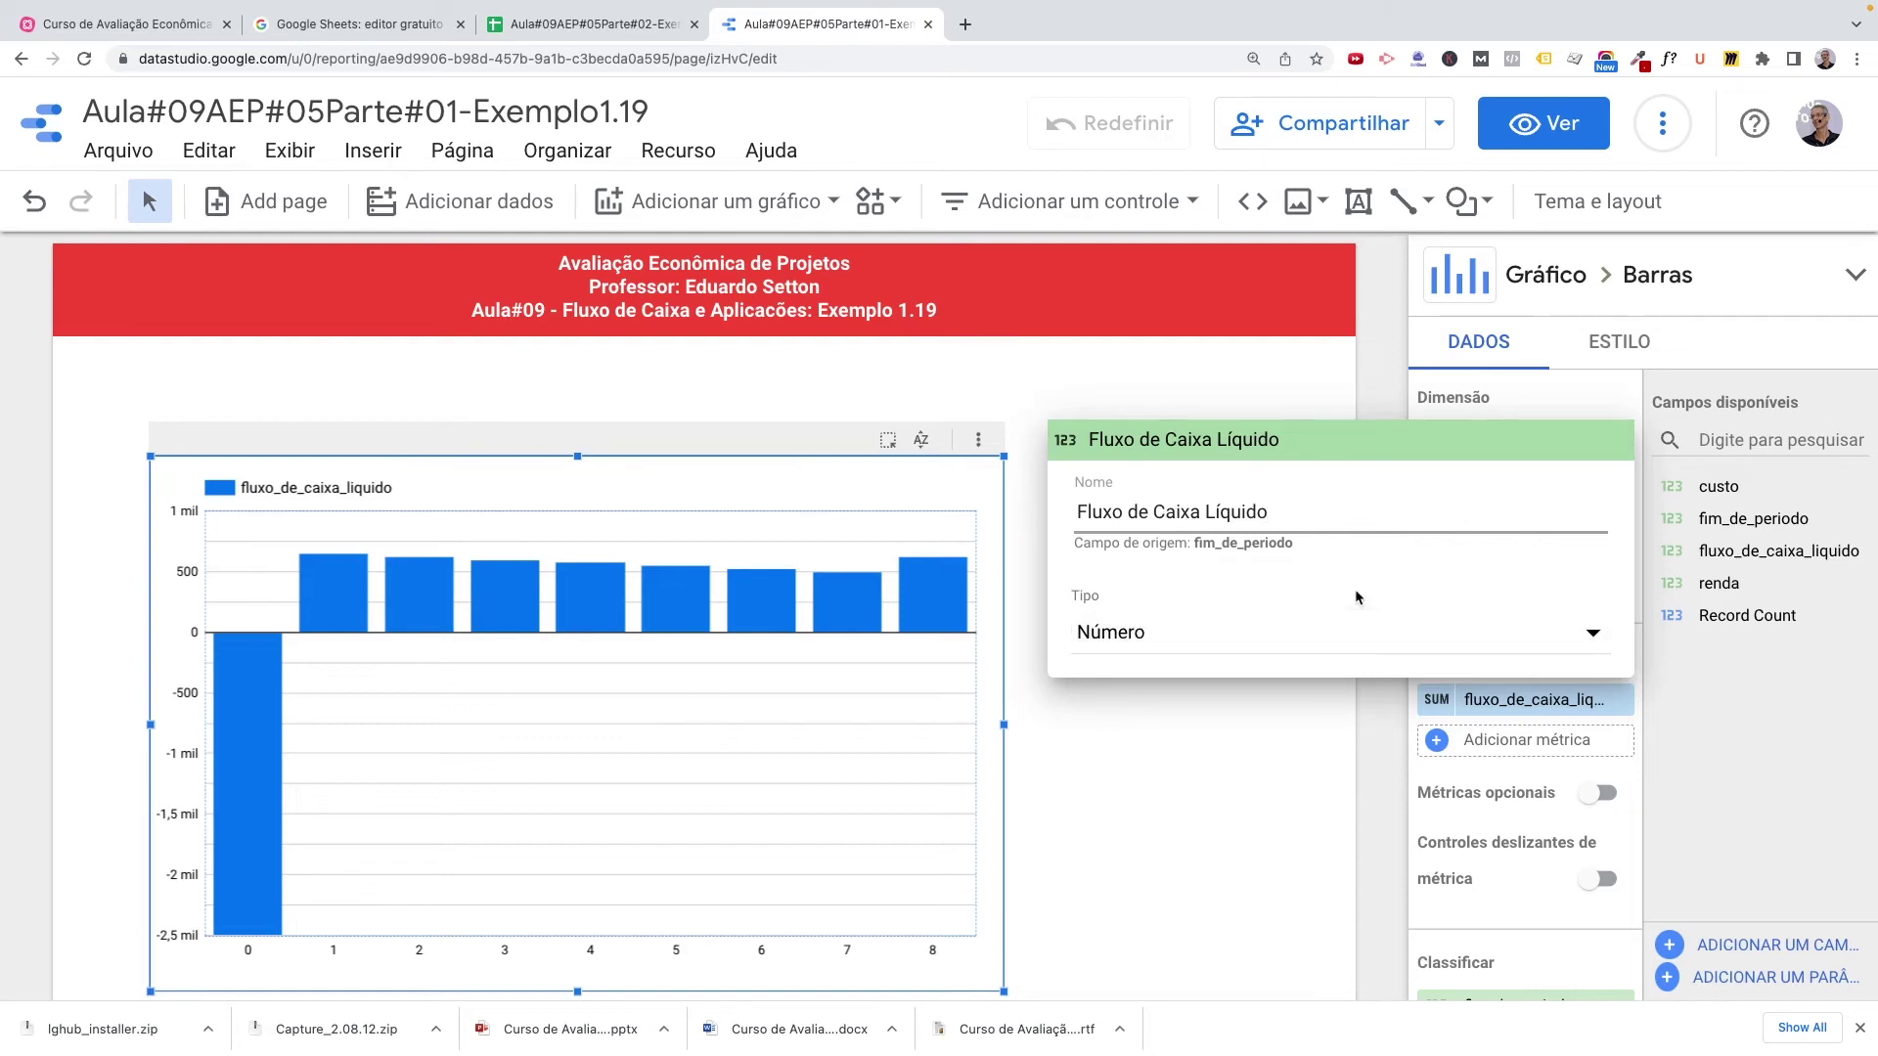
{"action": "left_click", "coordinate": [1235, 766]}
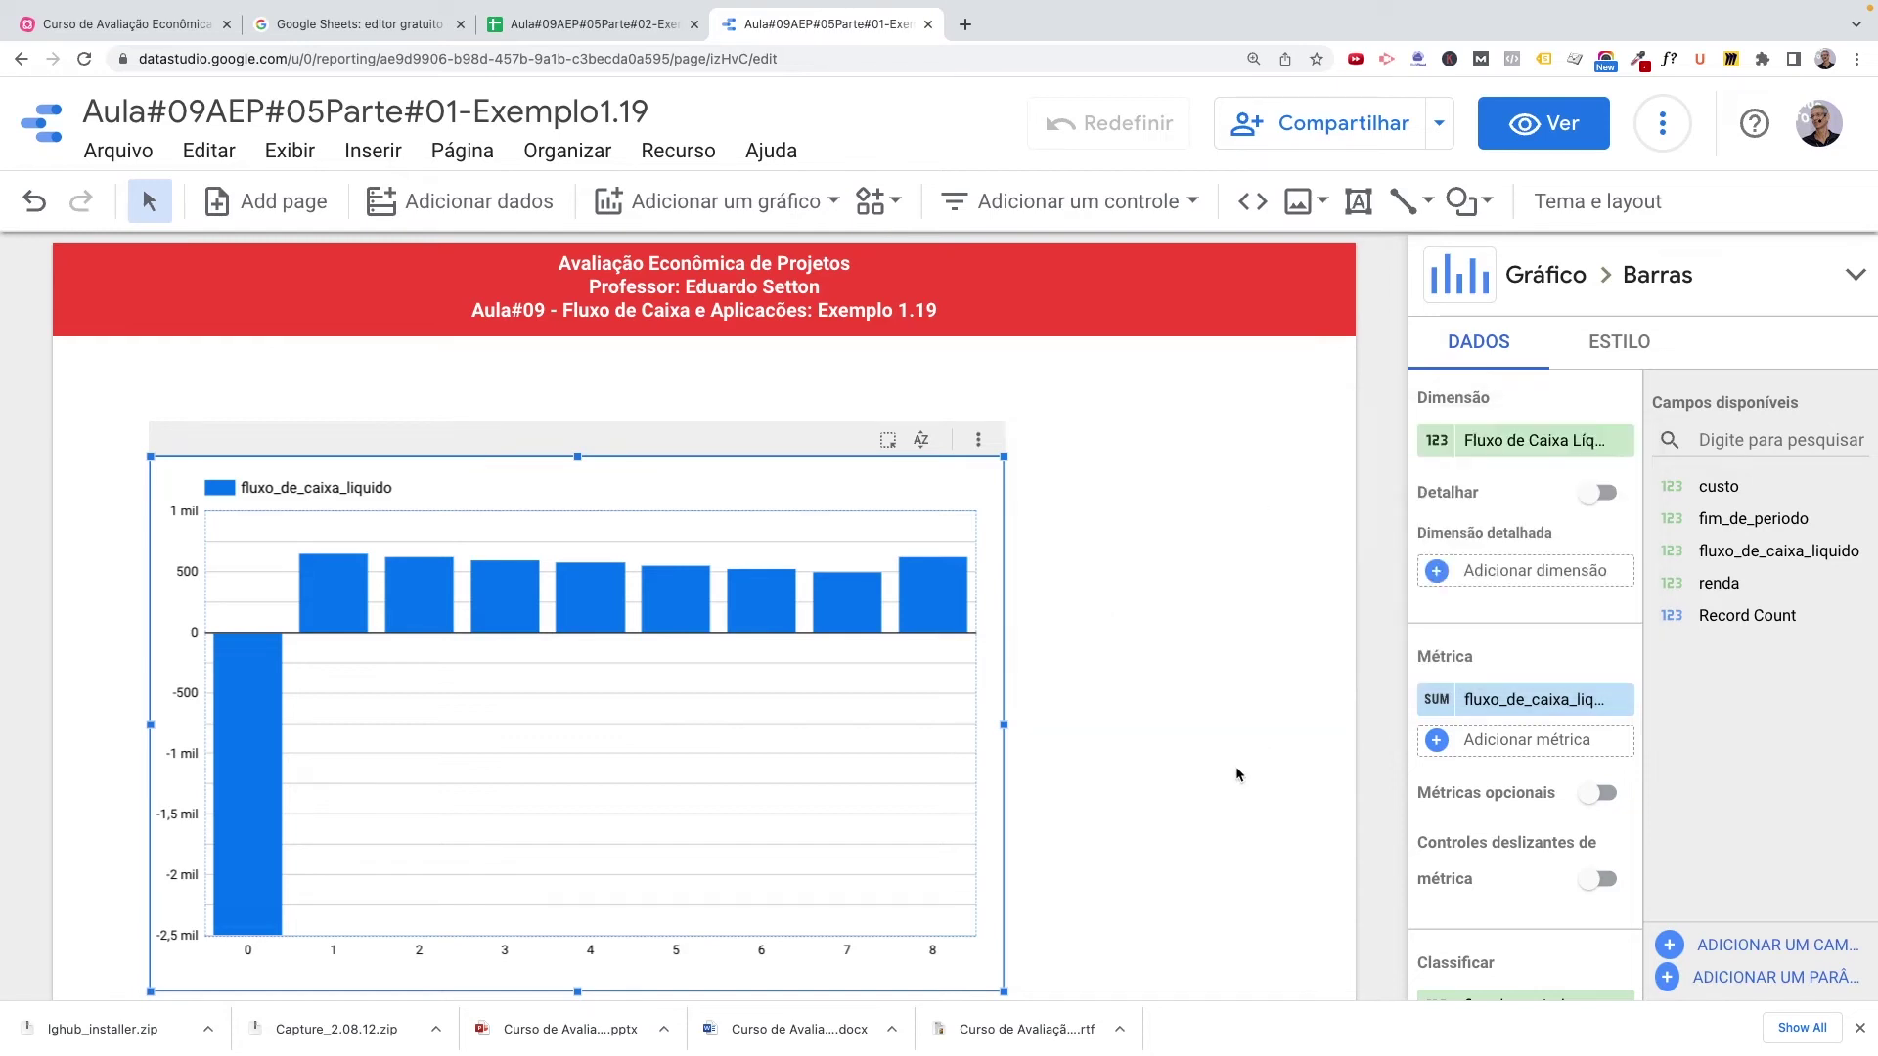
Rename the chart's fluxo_de_caixa_liquido metric as "Fluxo de Caixa Liquído", keeping the sum aggregation.
{"action": "left_click", "coordinate": [1435, 702]}
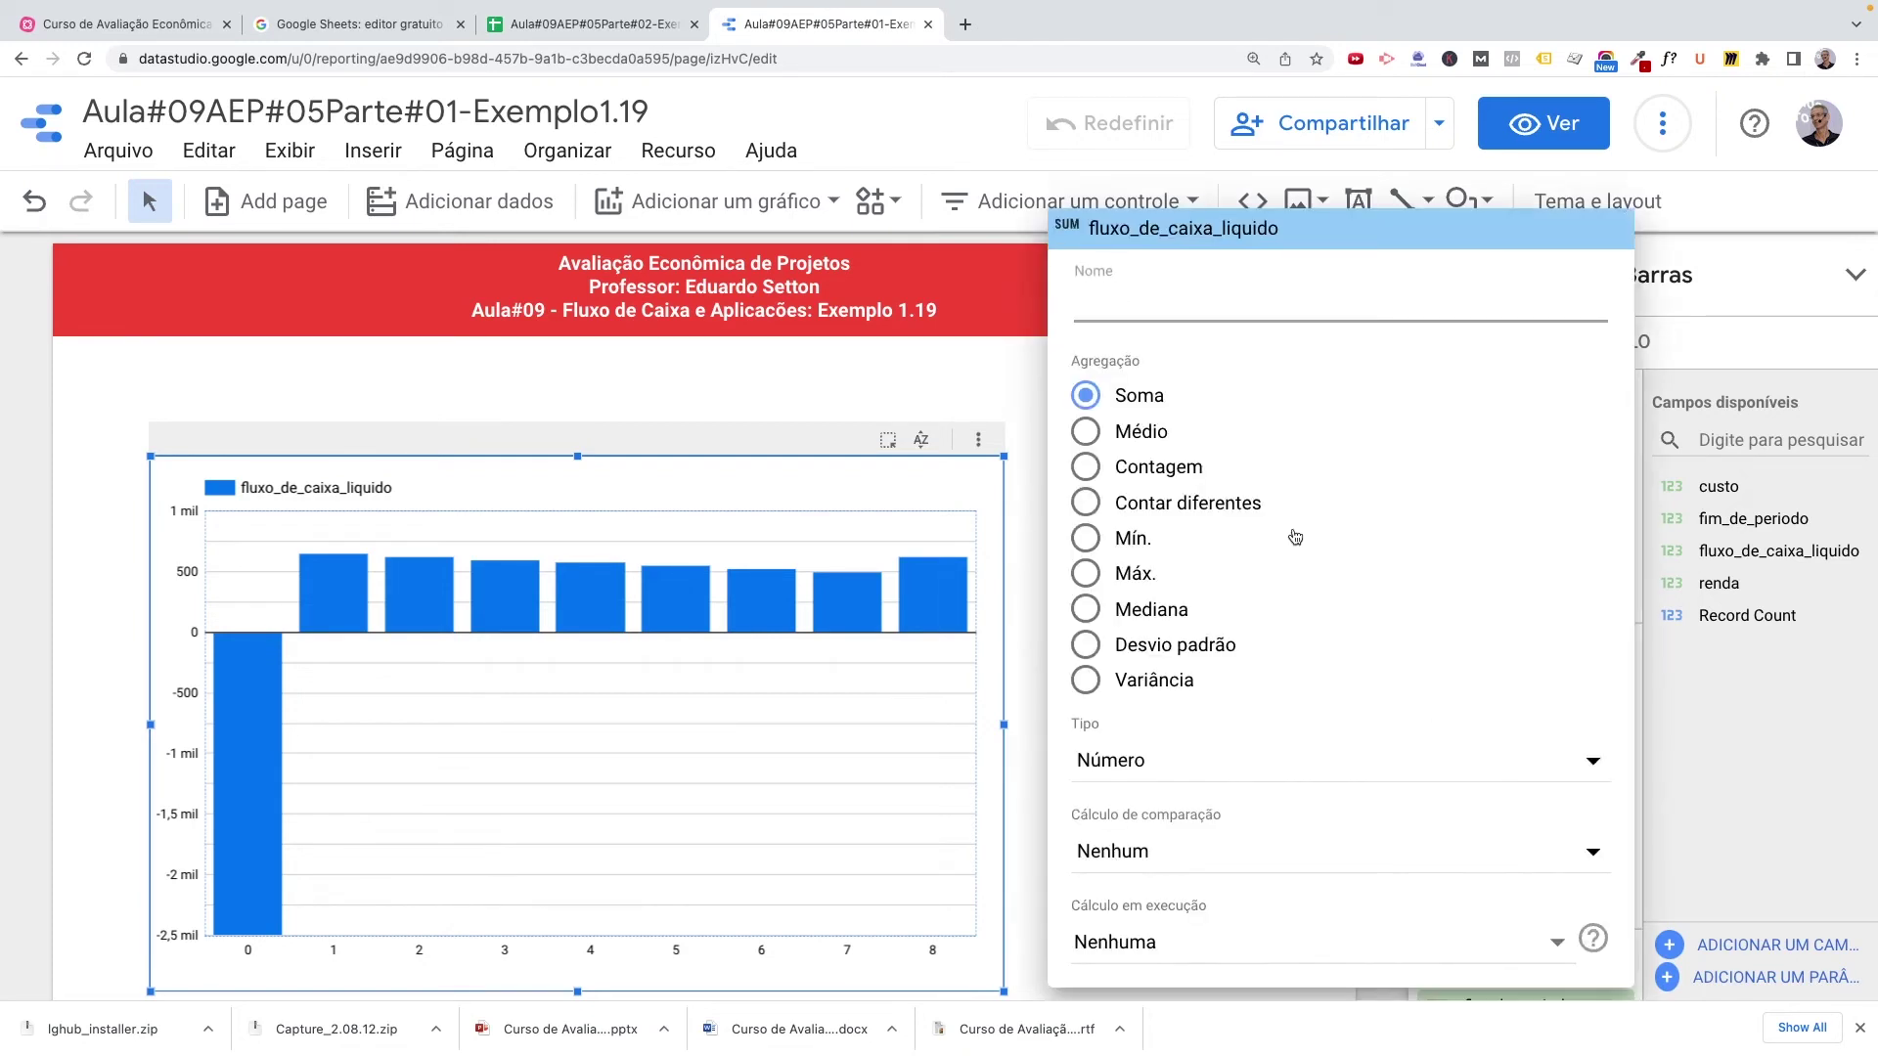
{"action": "left_click", "coordinate": [1125, 316]}
{"action": "type", "text": "F"}
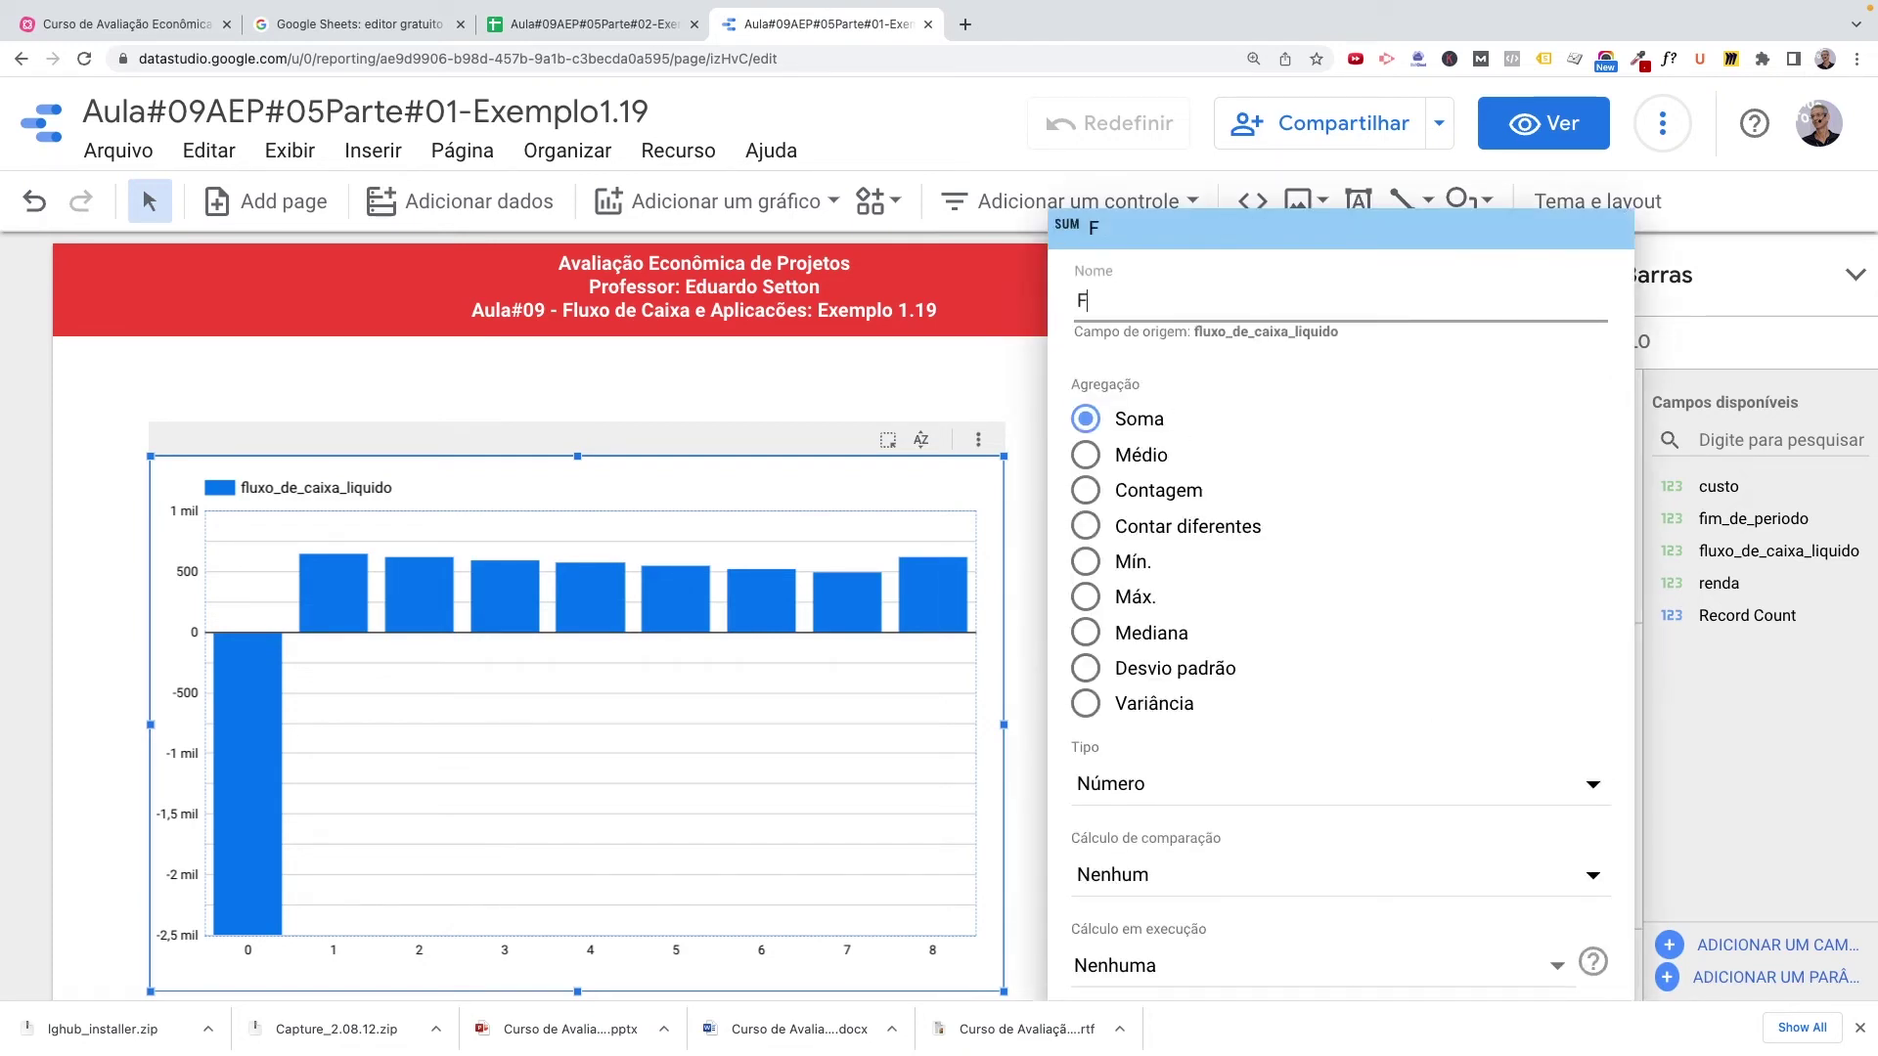
{"action": "type", "text": "luxo de "}
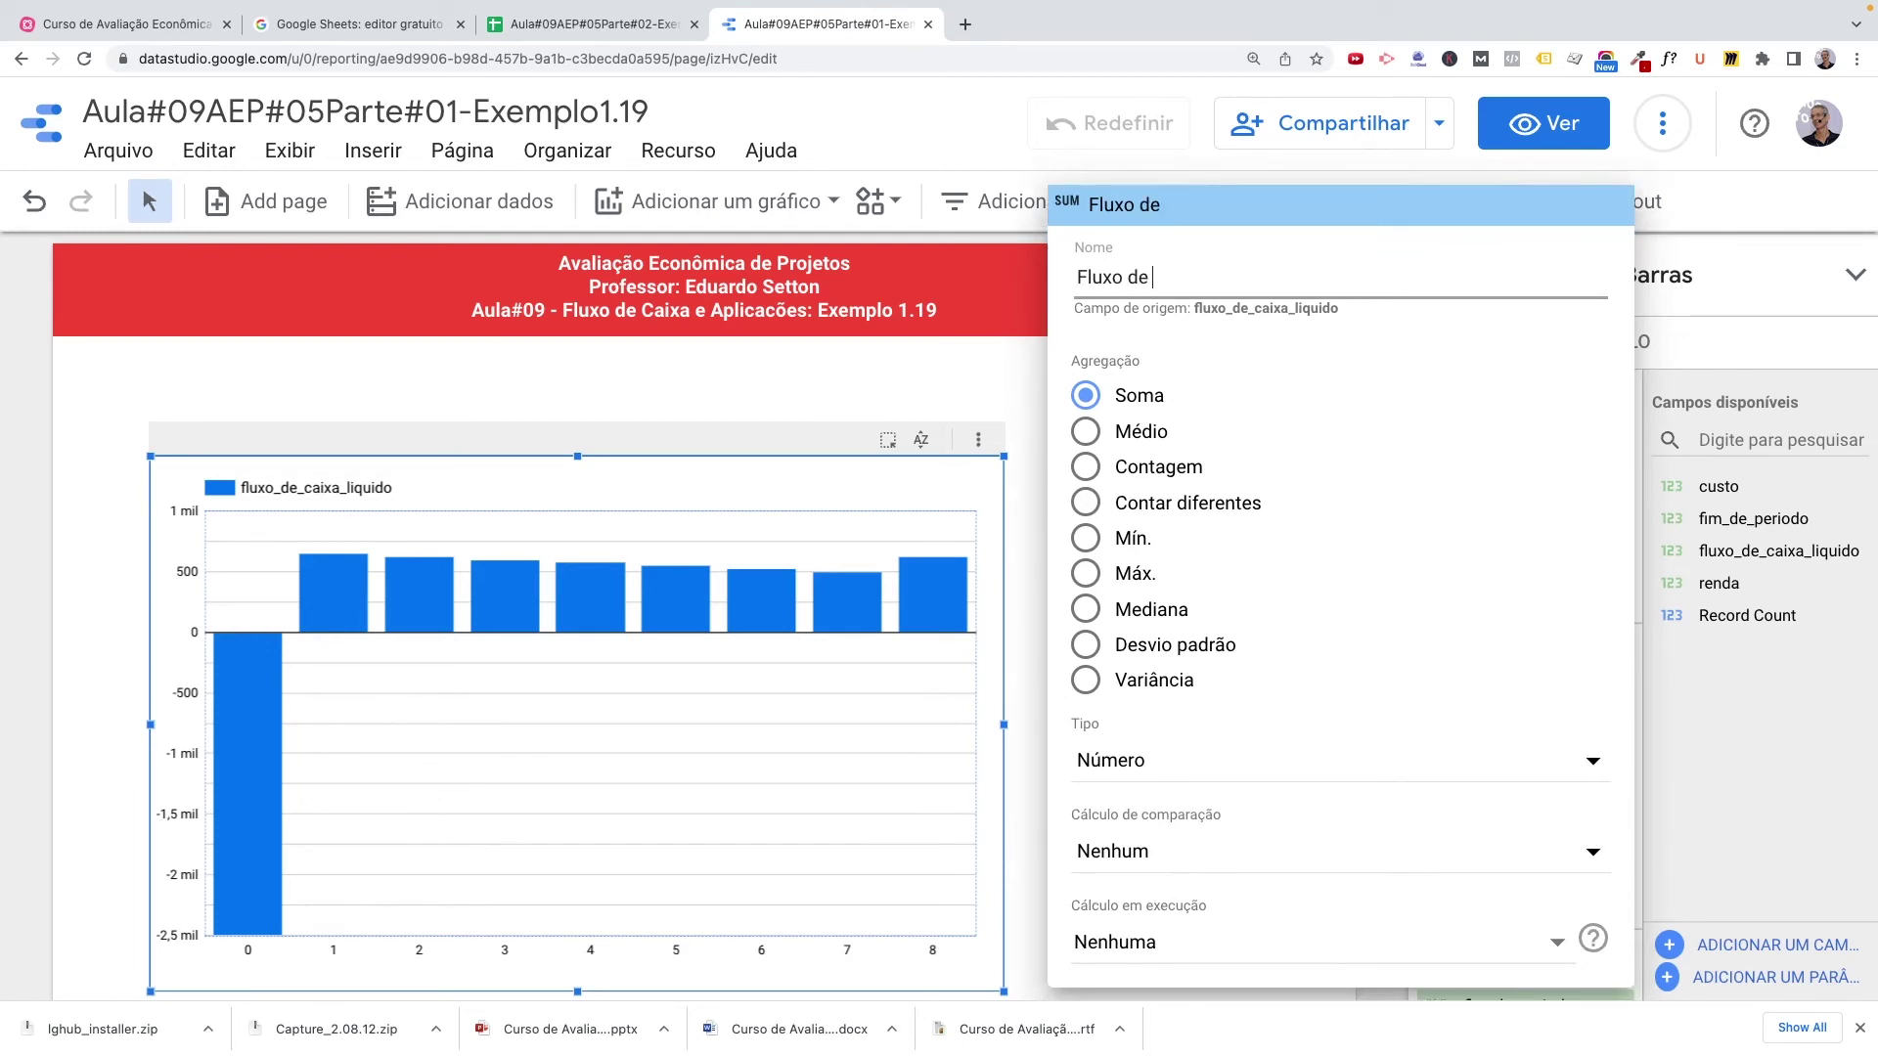
{"action": "type", "text": "Caixa Liquído"}
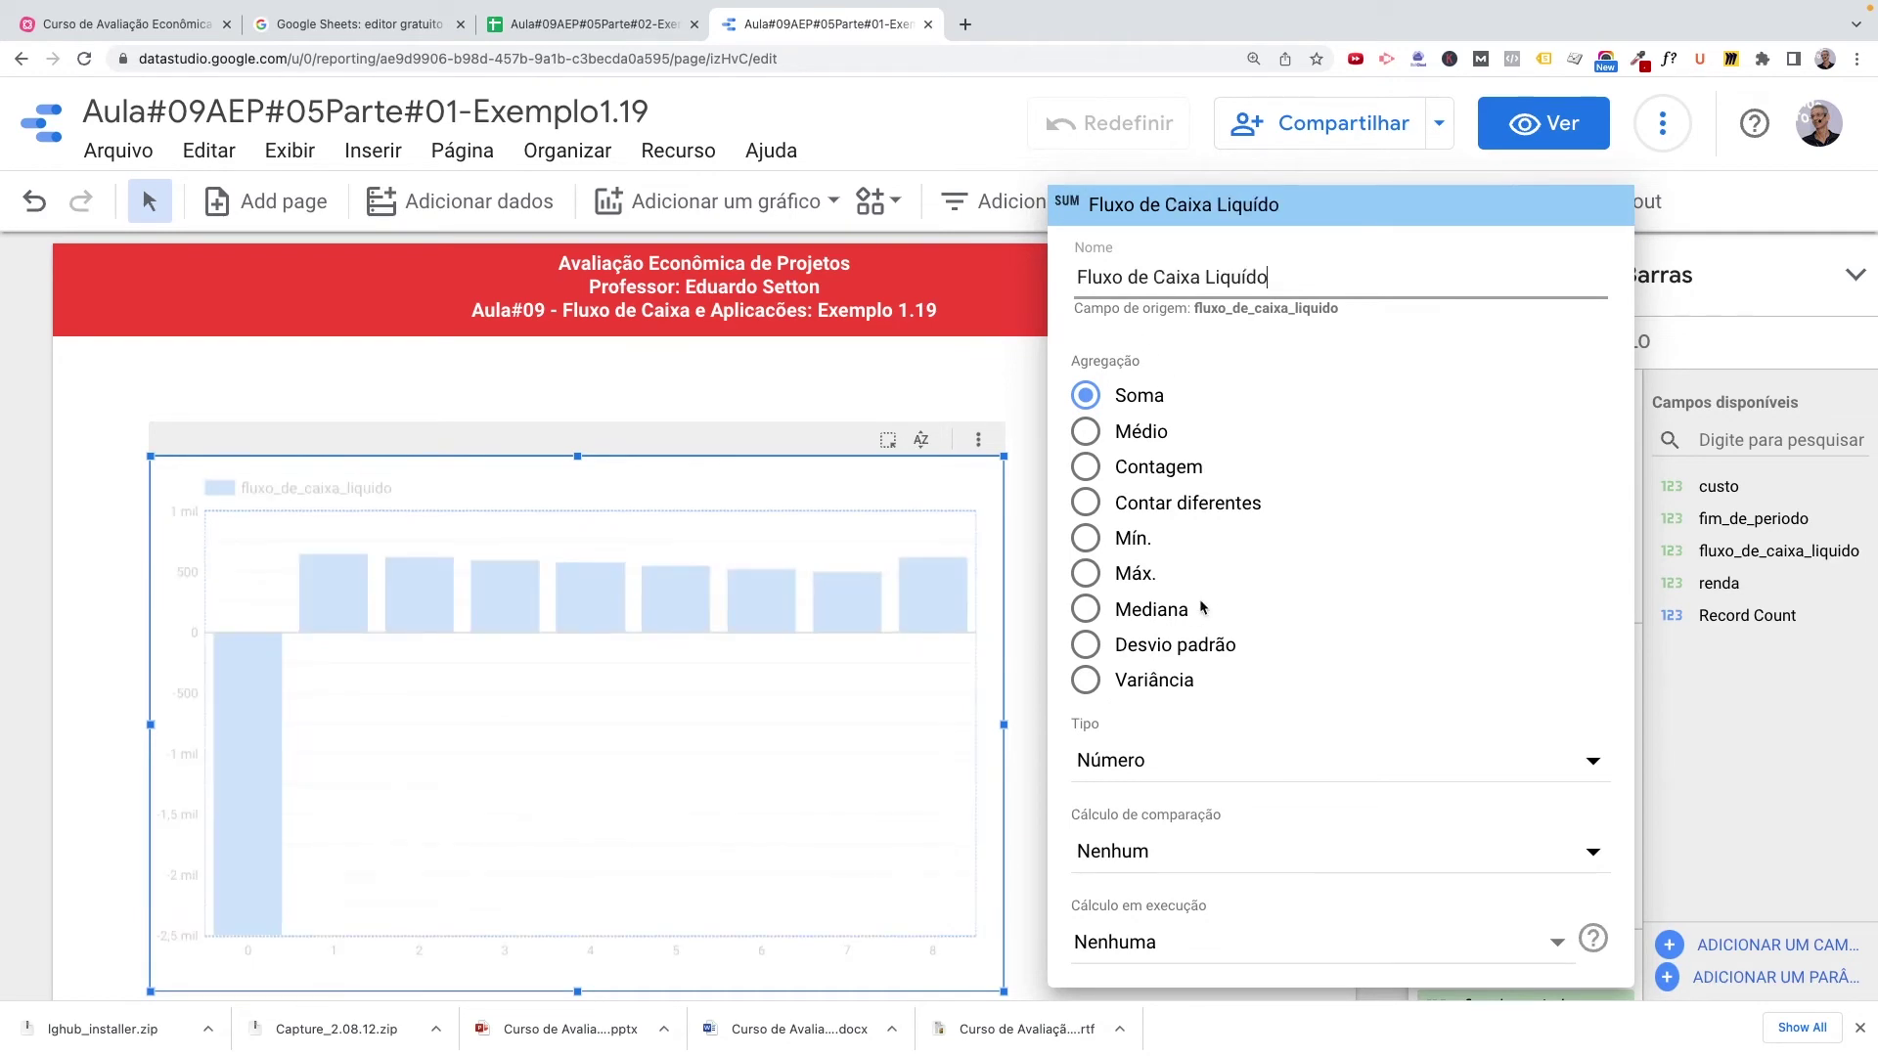
{"action": "key", "text": "Return"}
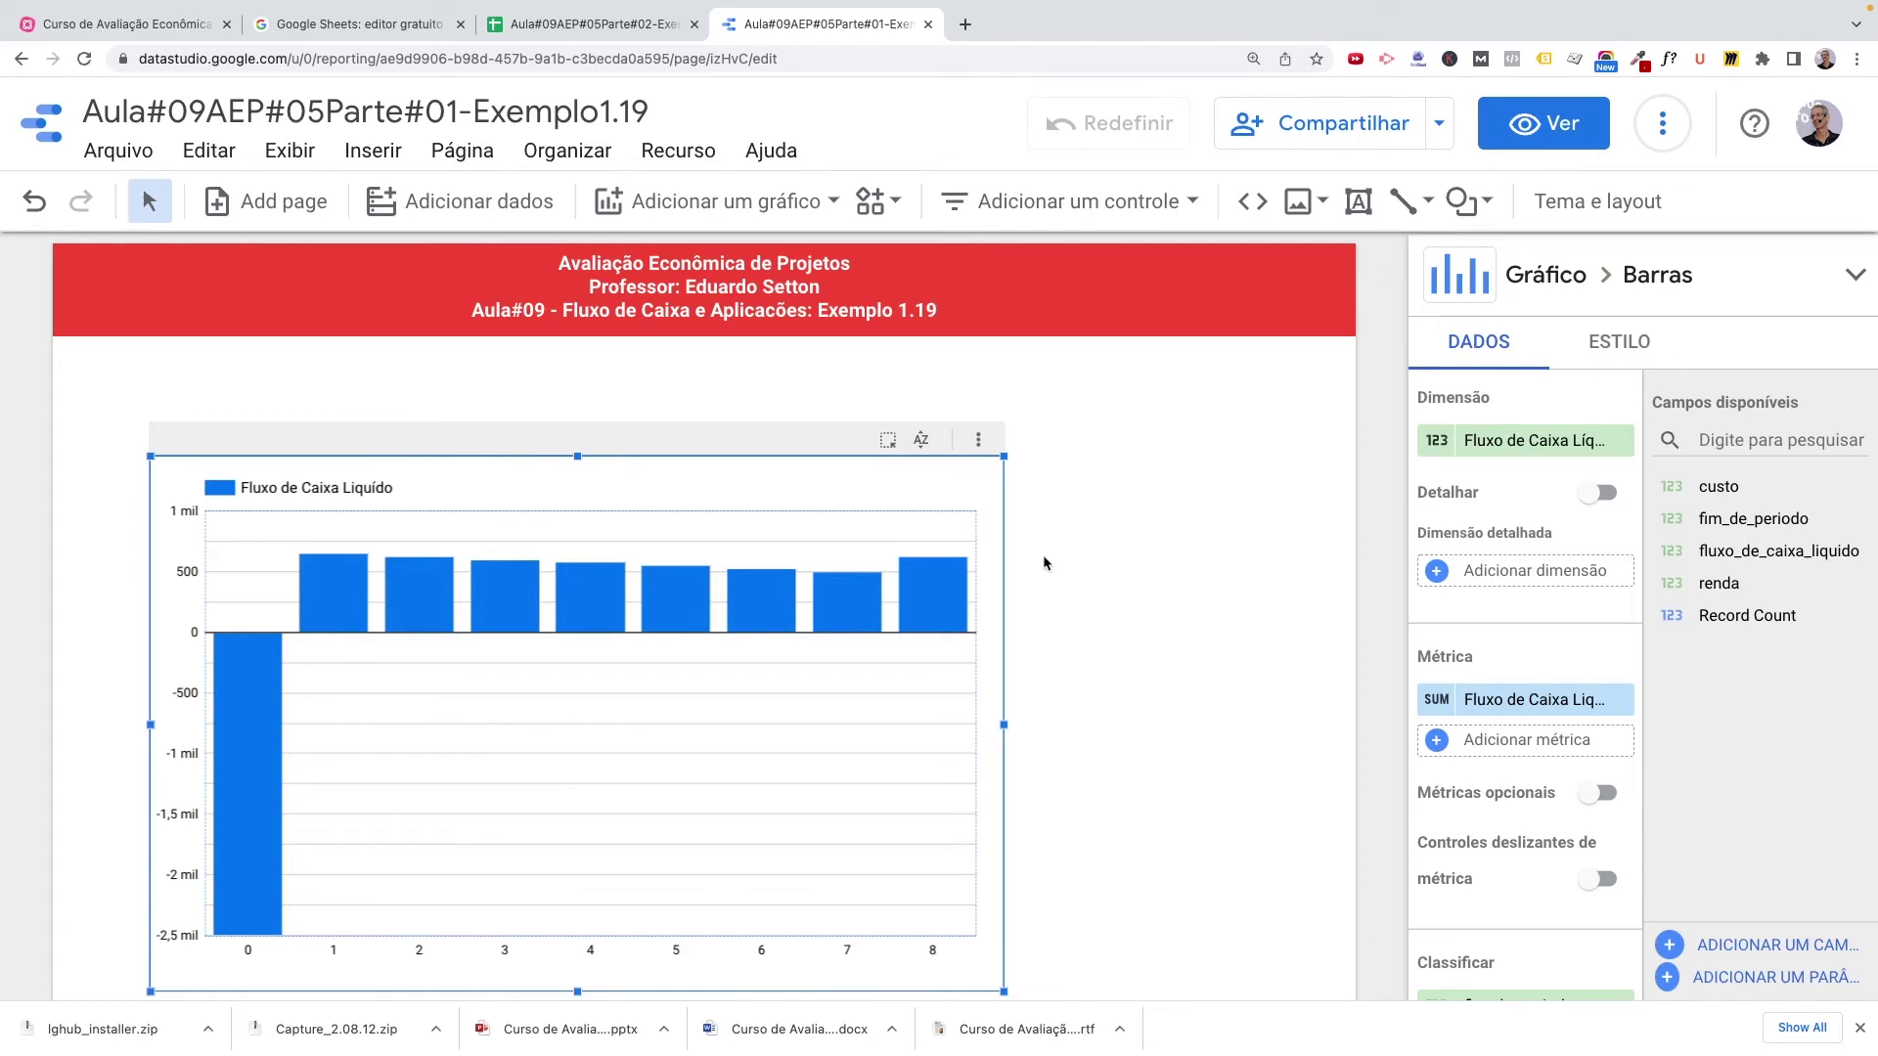
{"action": "scroll", "coordinate": [990, 706], "scroll_direction": "down", "scroll_amount": 1}
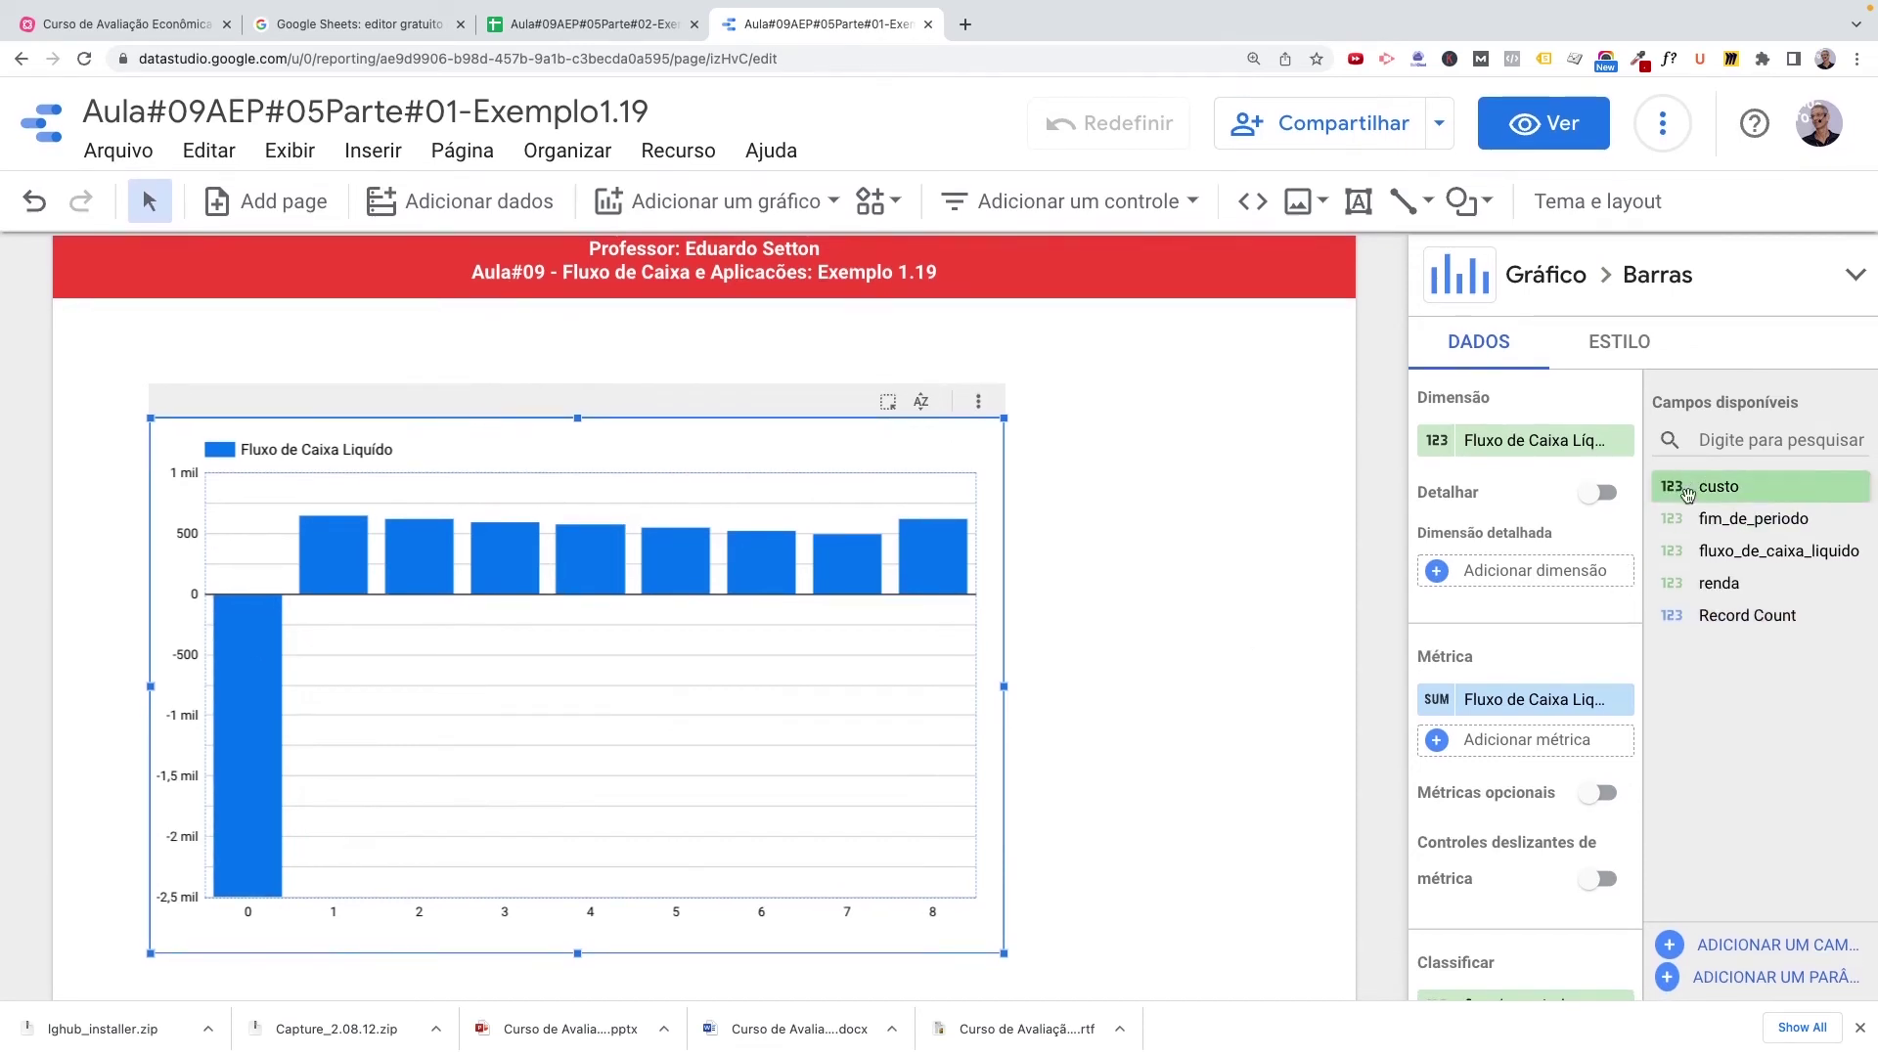
Add custo as a second metric of the column chart and name it "Custo", keeping the sum aggregation.
{"action": "scroll", "coordinate": [1516, 626], "scroll_direction": "down", "scroll_amount": 1}
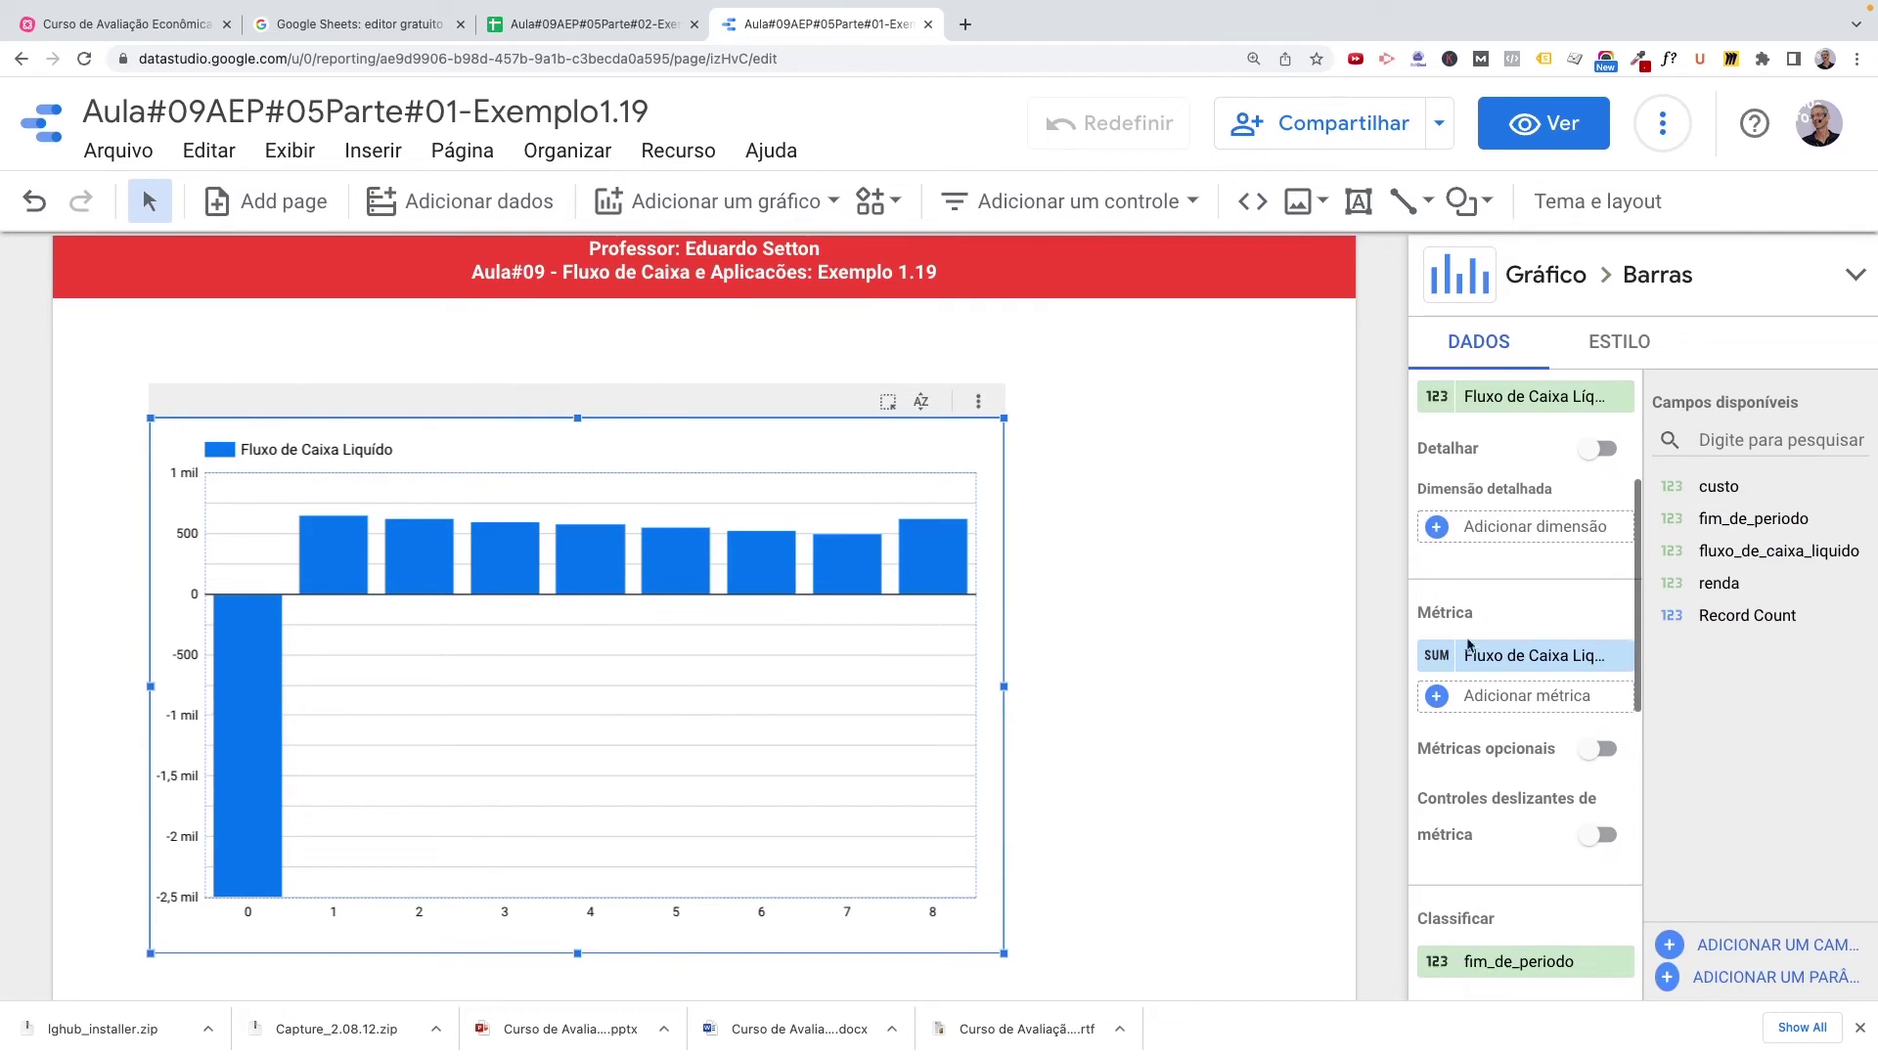
{"action": "left_click", "coordinate": [1436, 696]}
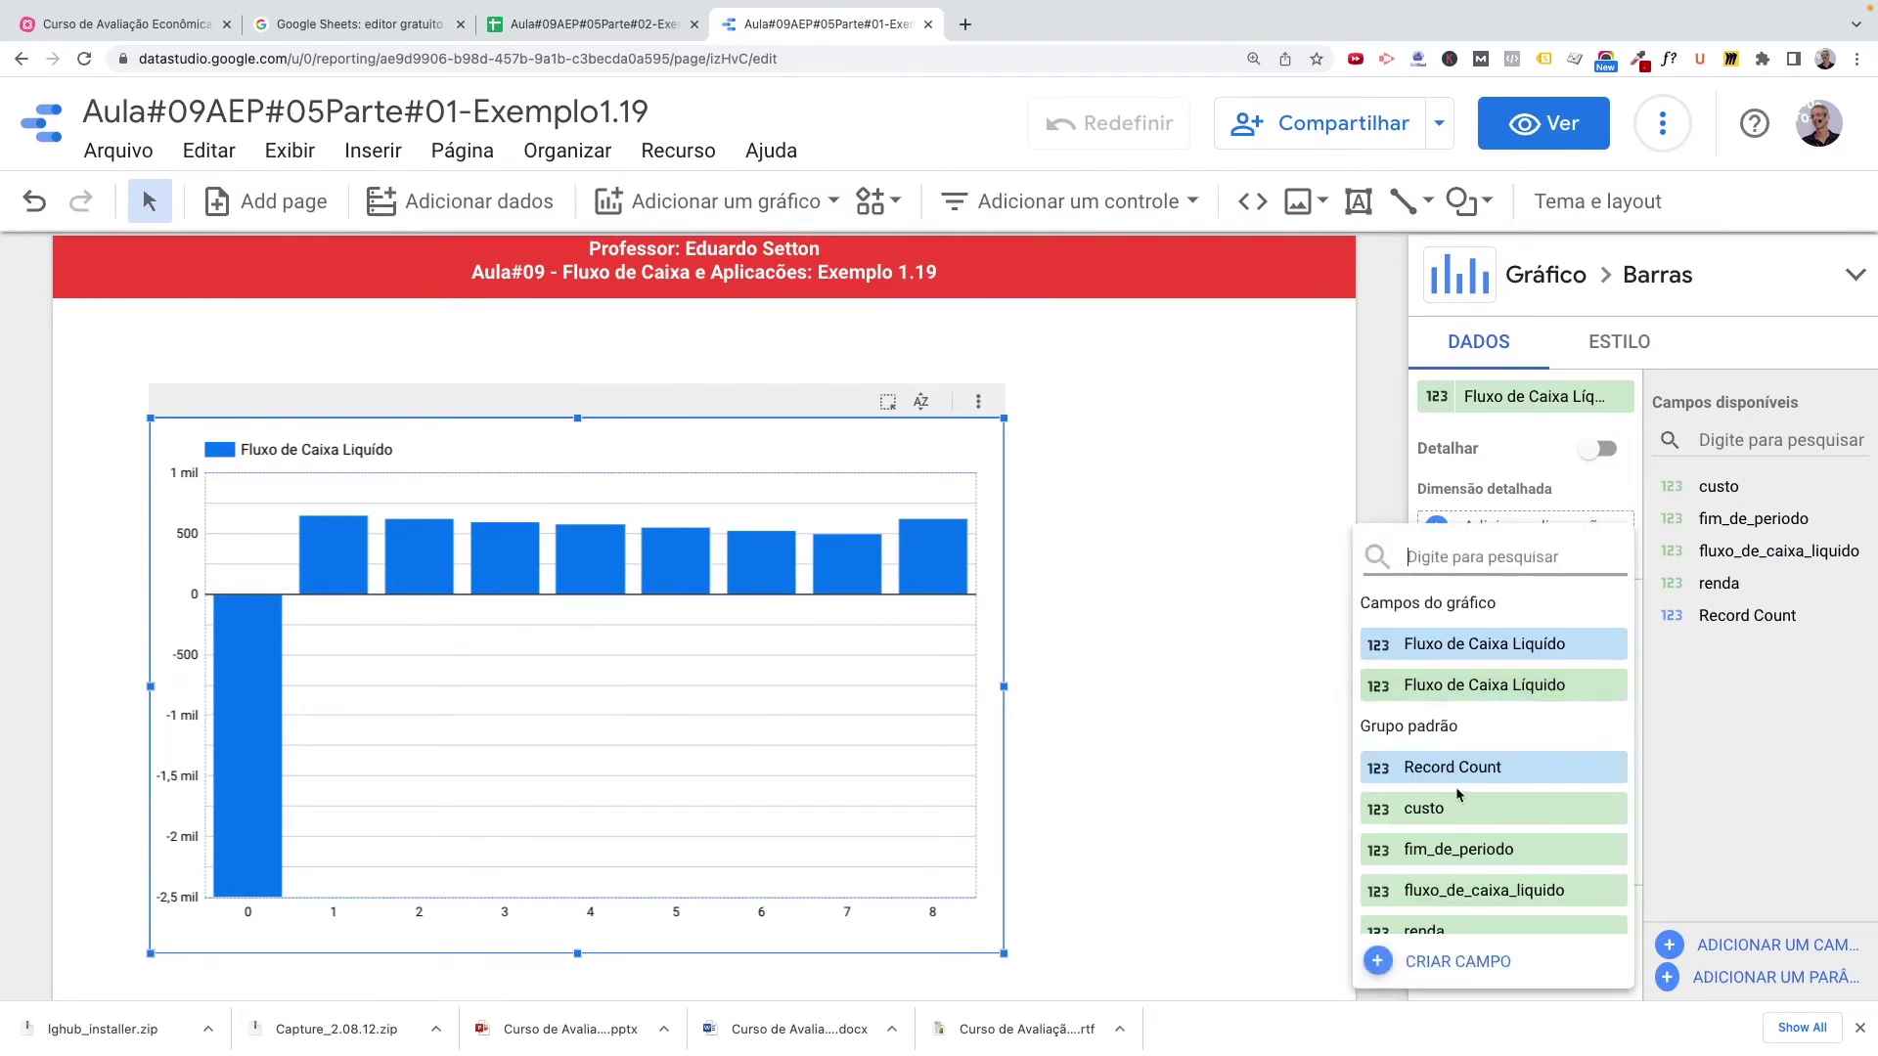
{"action": "left_click", "coordinate": [1430, 811]}
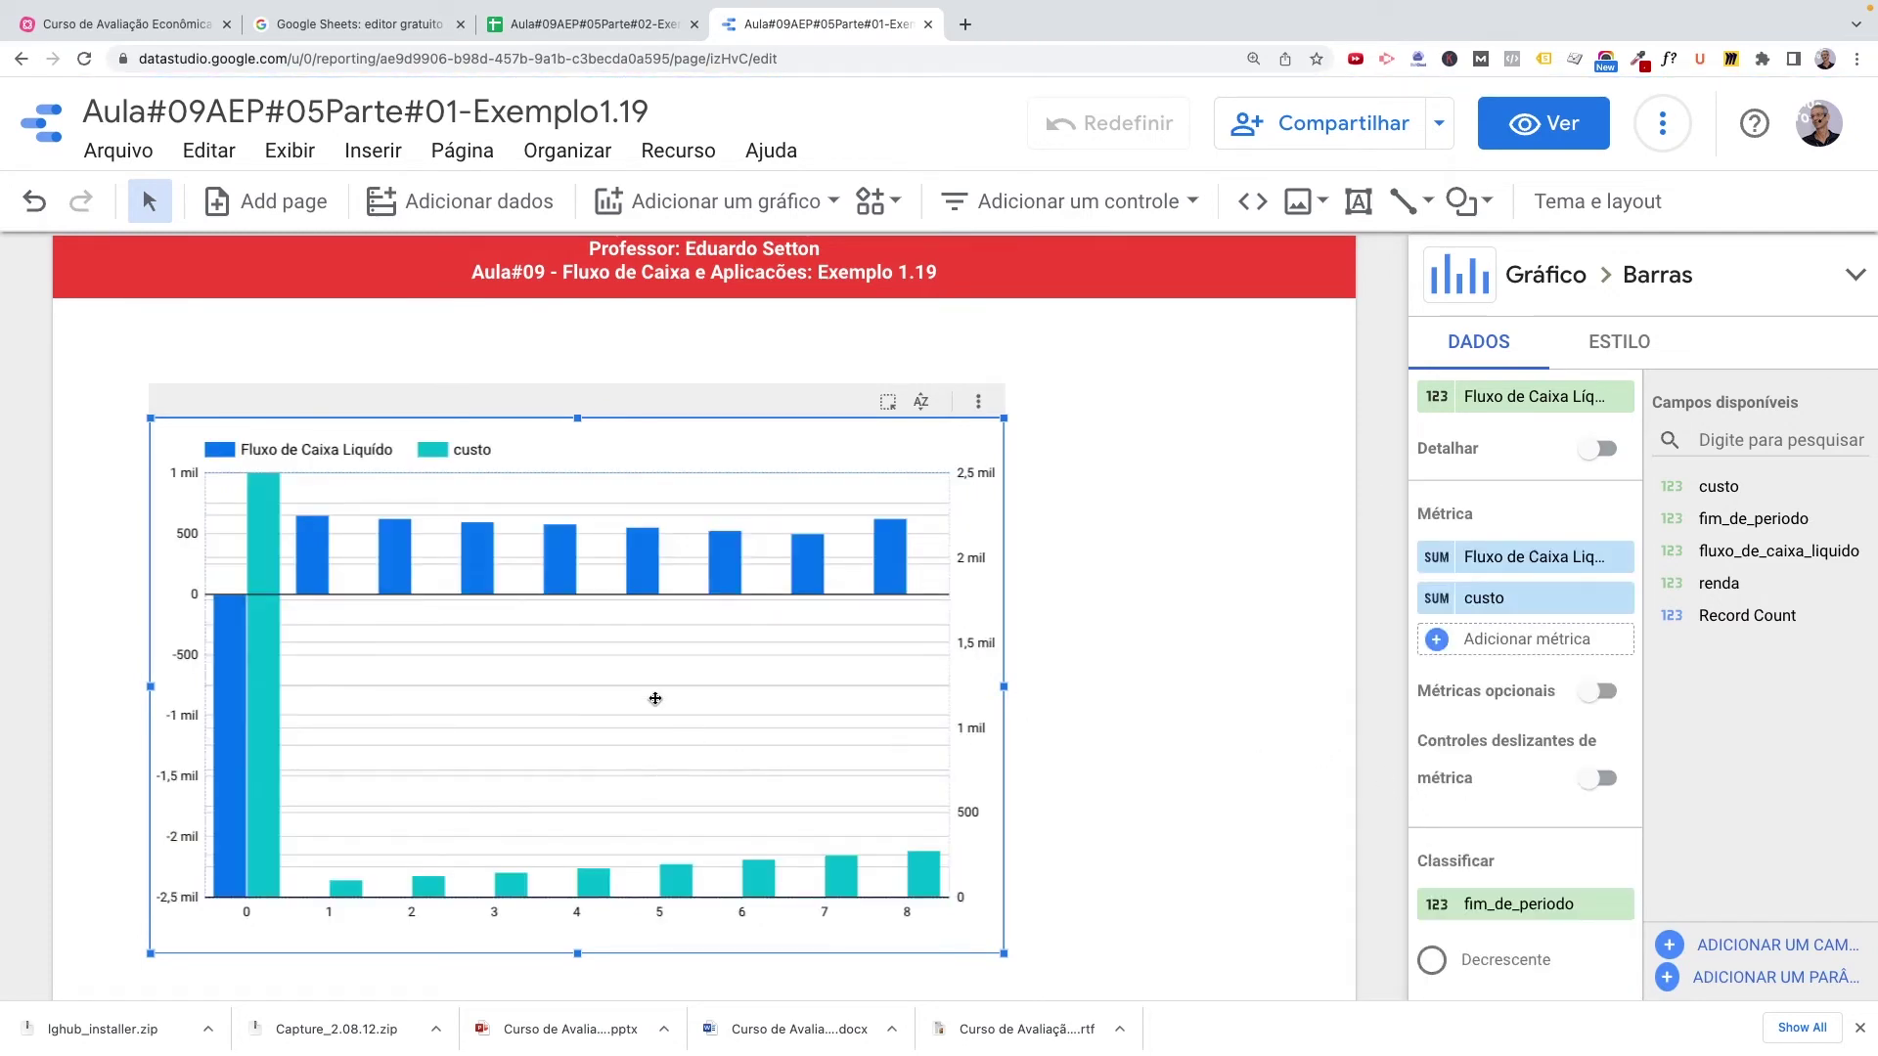
{"action": "scroll", "coordinate": [671, 671], "scroll_direction": "up", "scroll_amount": 1}
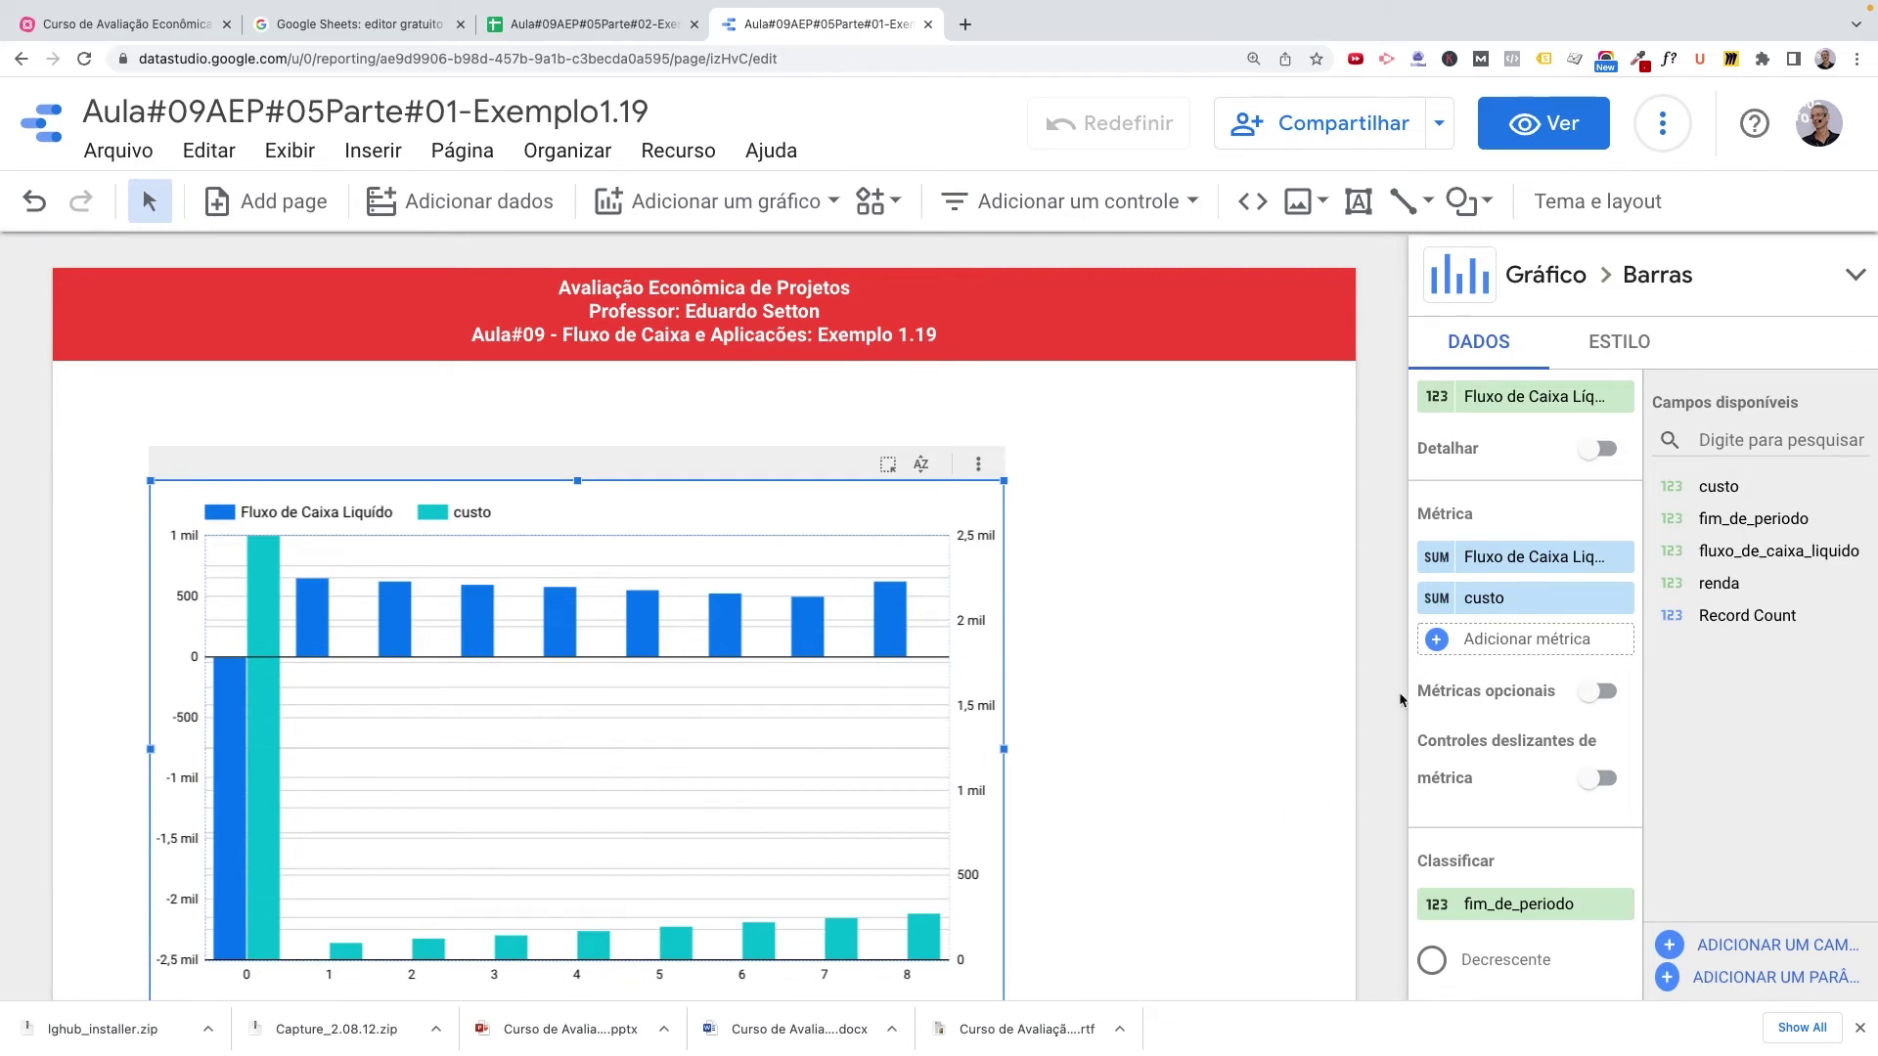
{"action": "left_click", "coordinate": [1439, 604]}
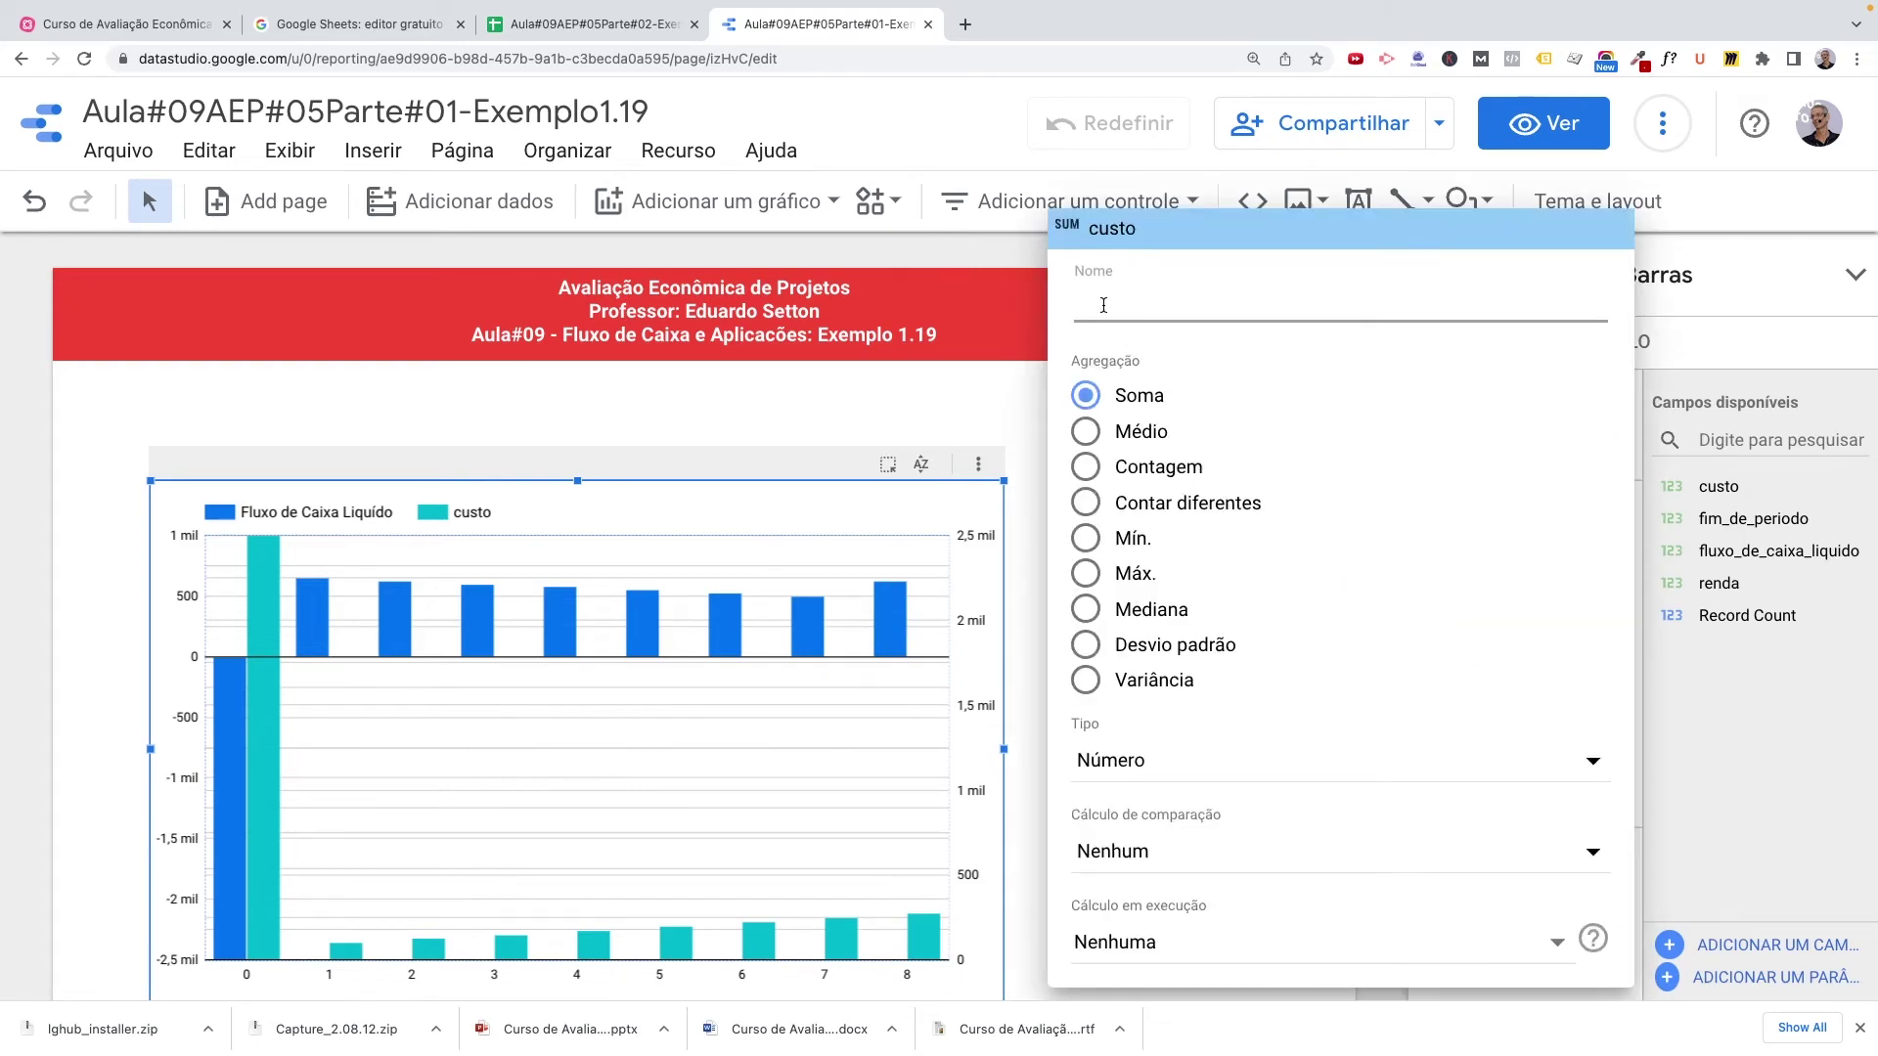
{"action": "type", "text": "Custo"}
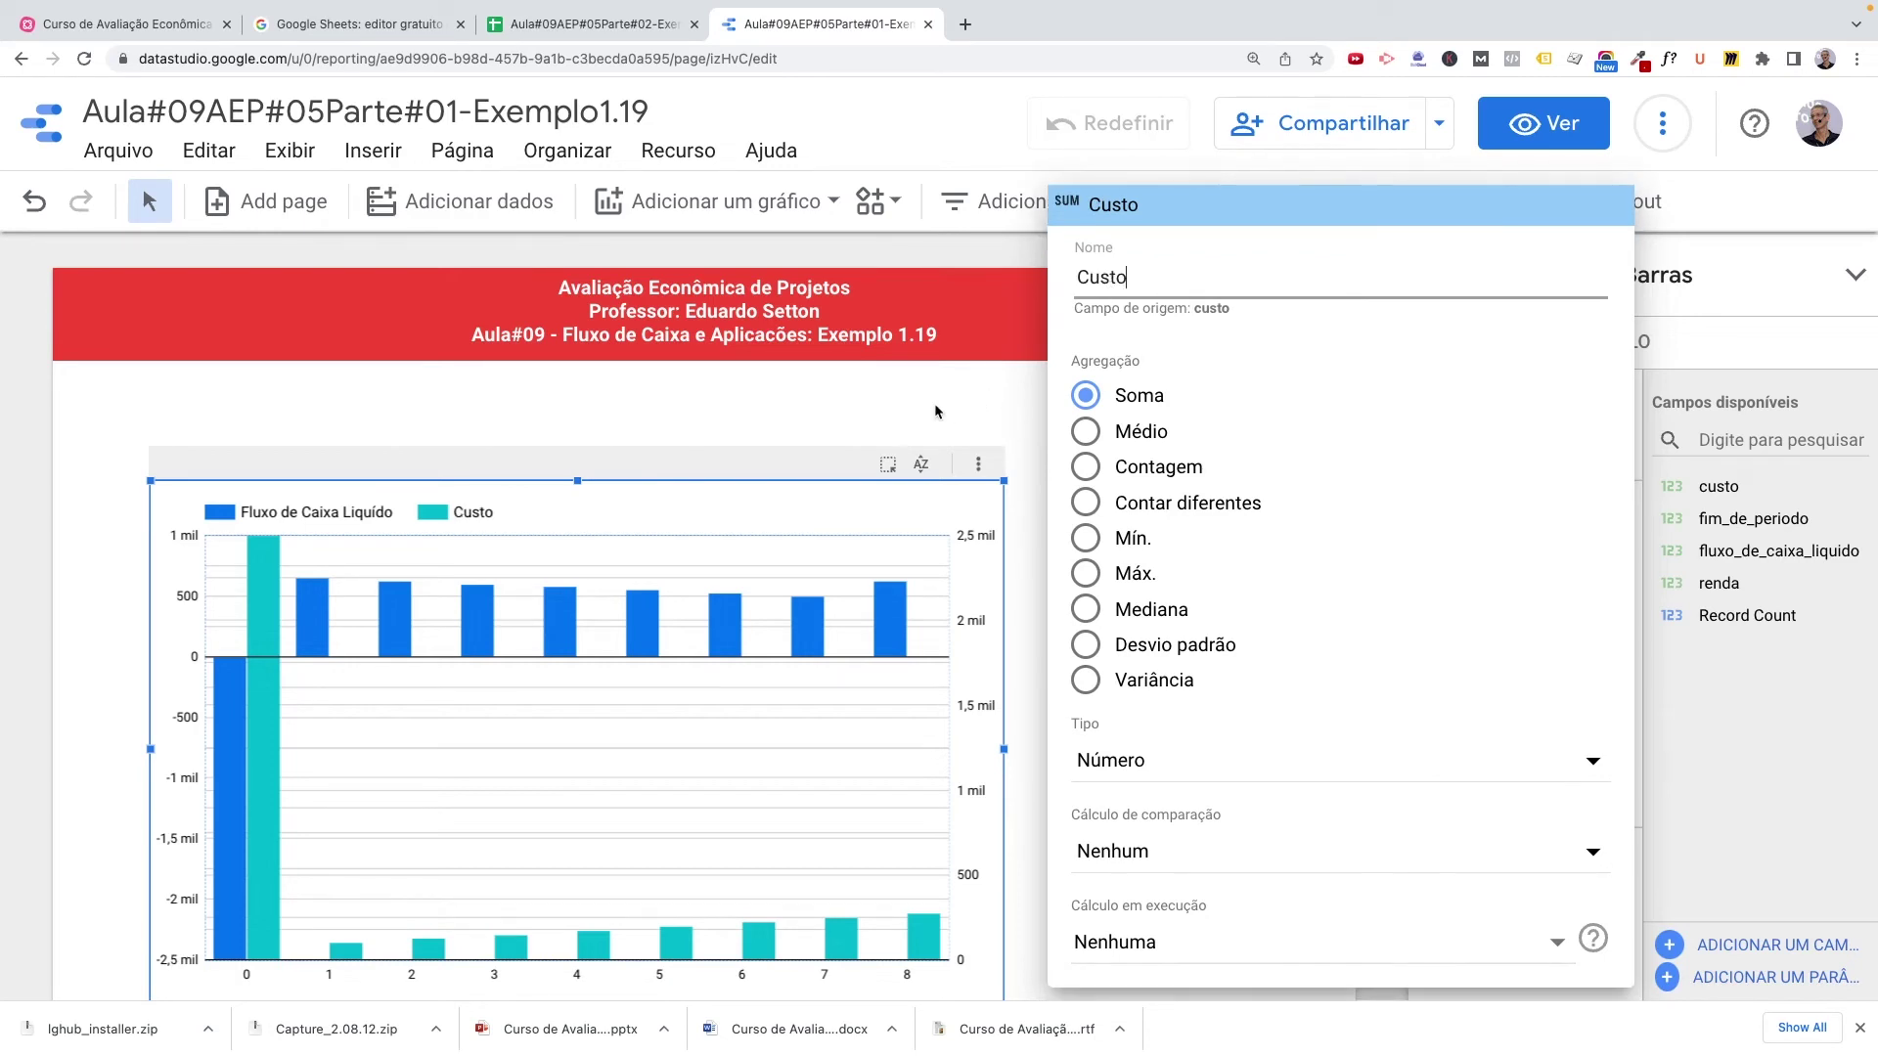
{"action": "left_click", "coordinate": [933, 403]}
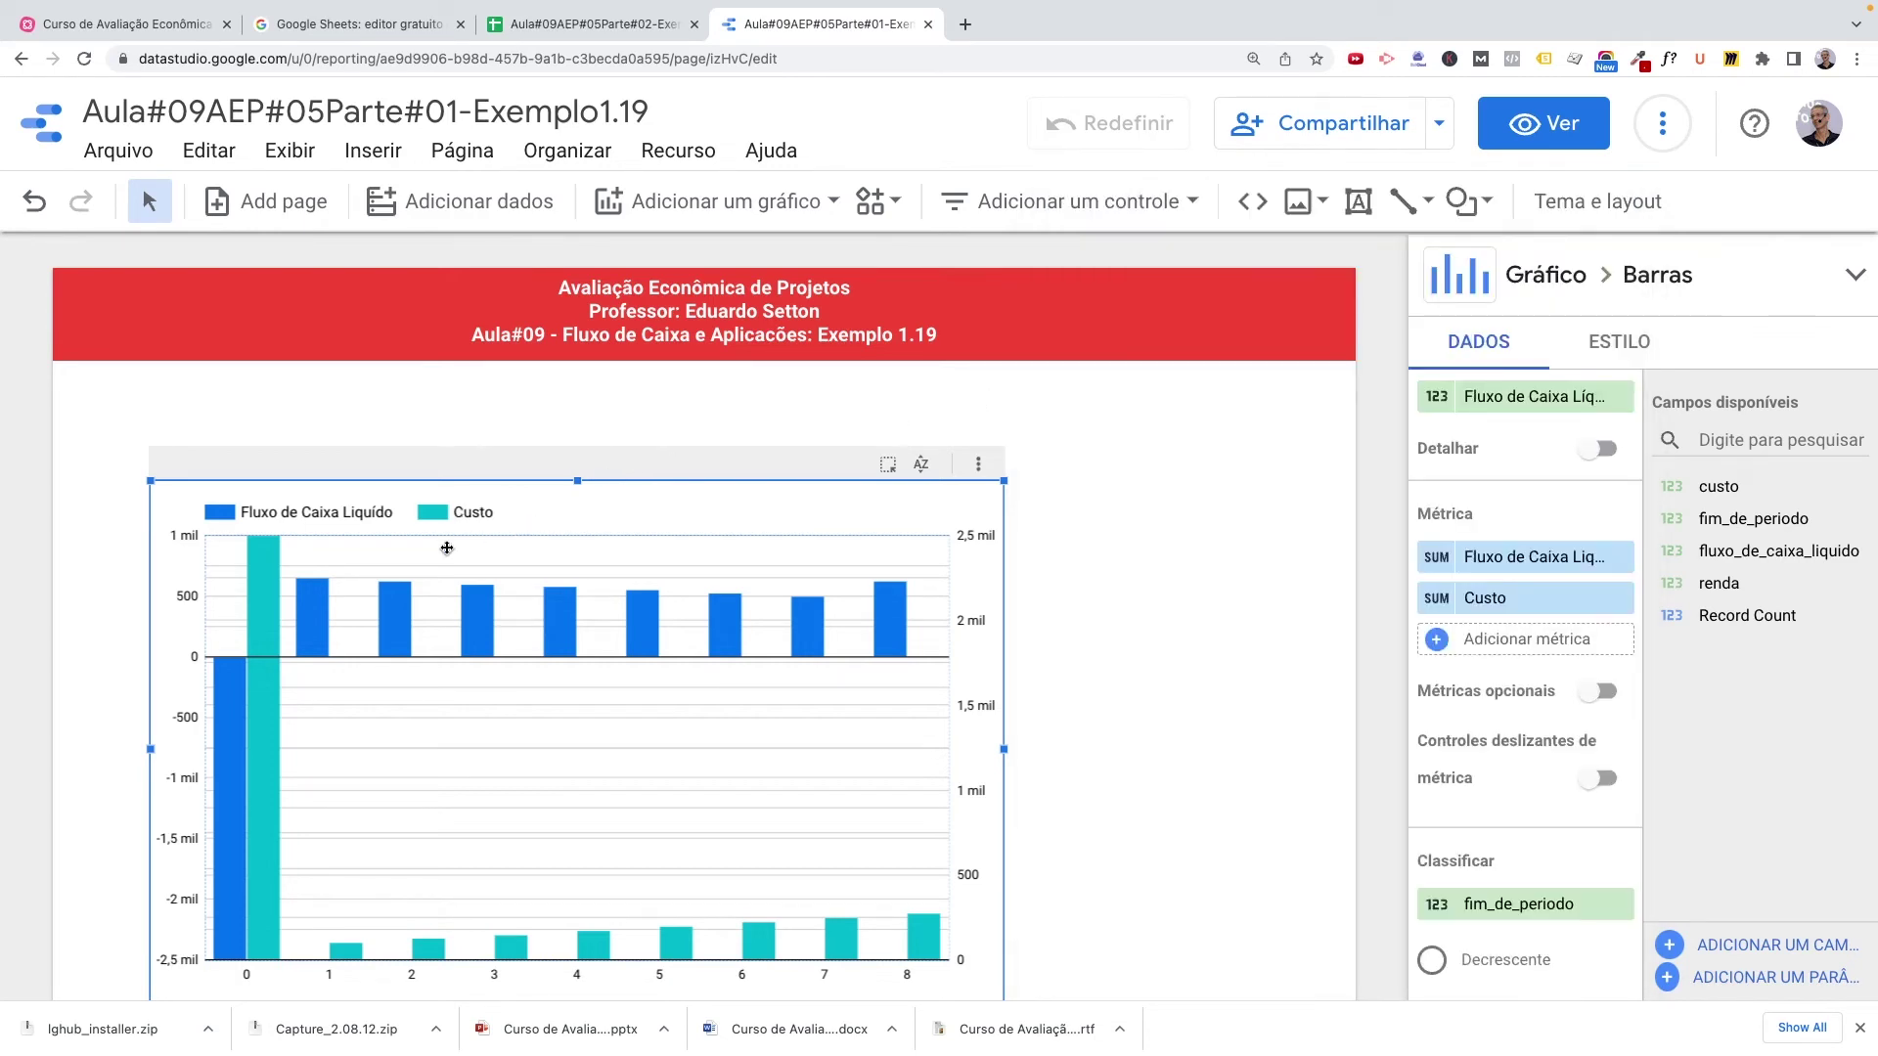
Add renda as a third metric of the column chart.
{"action": "left_click", "coordinate": [1436, 641]}
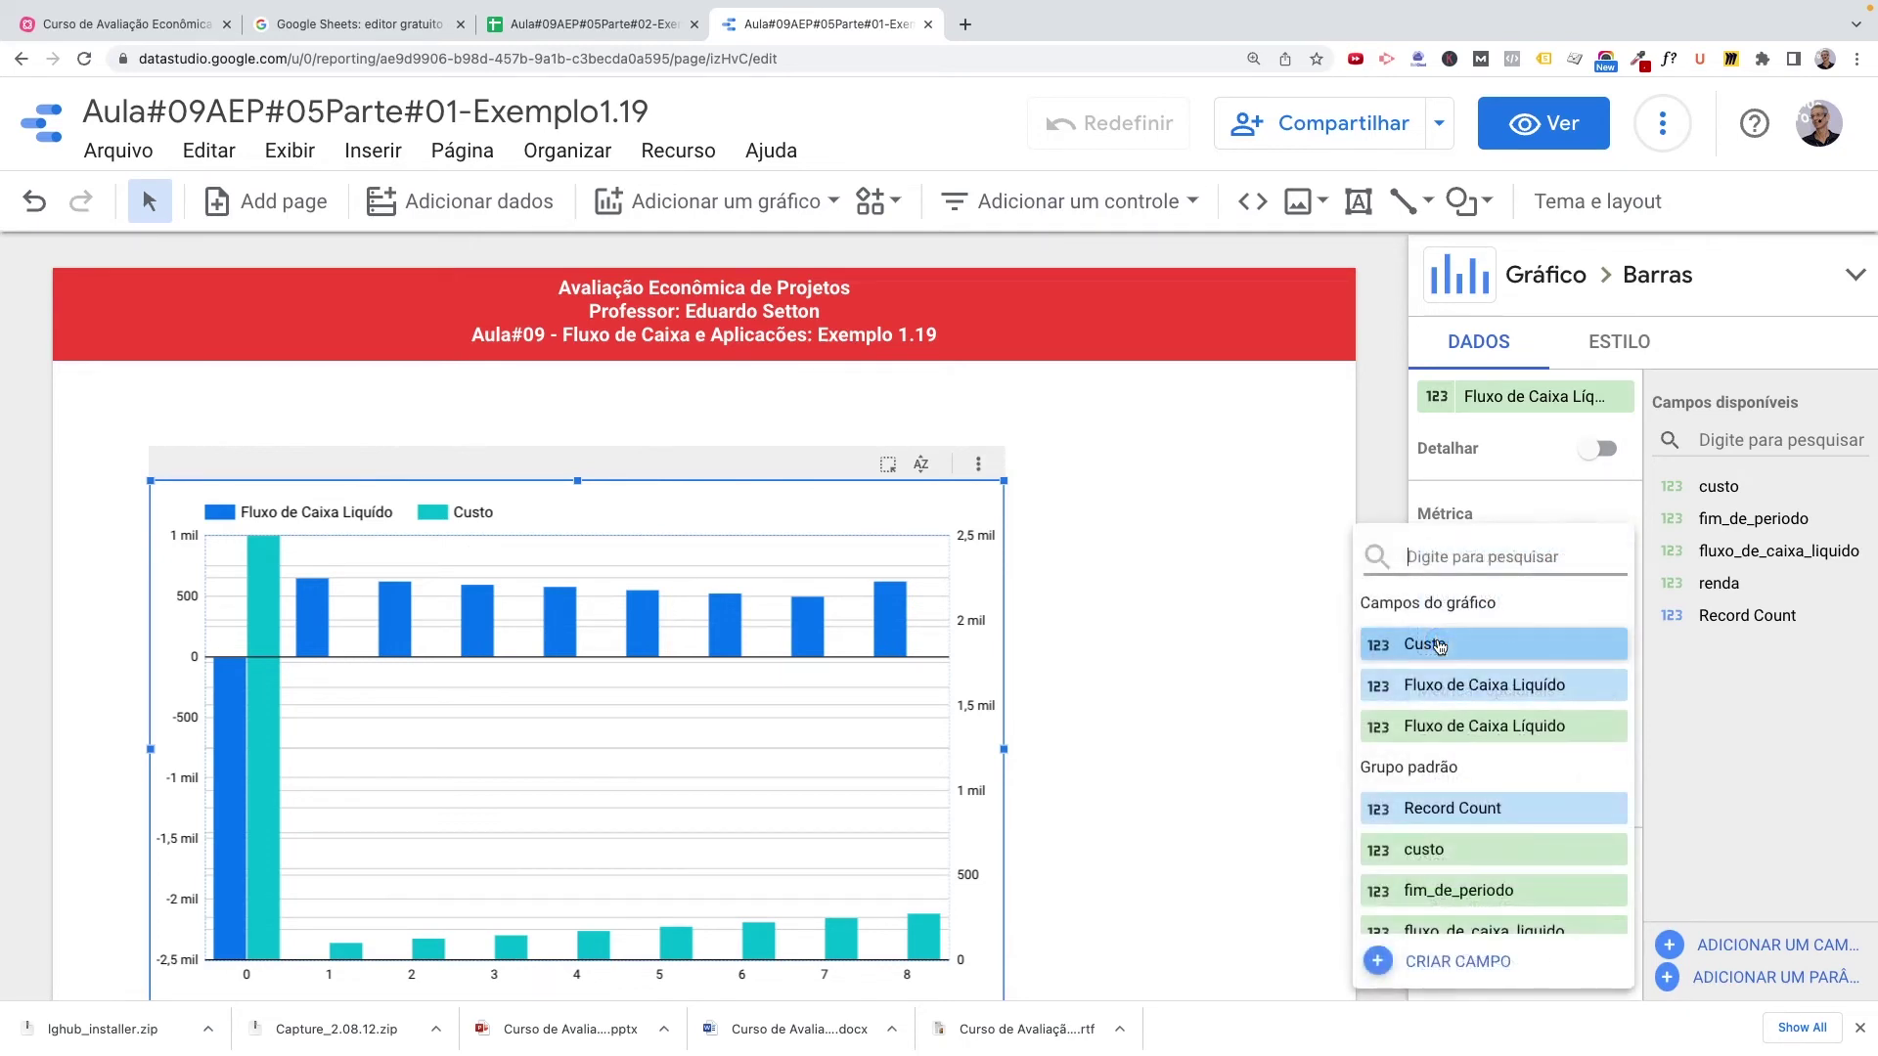
{"action": "scroll", "coordinate": [1438, 841], "scroll_direction": "down", "scroll_amount": 1}
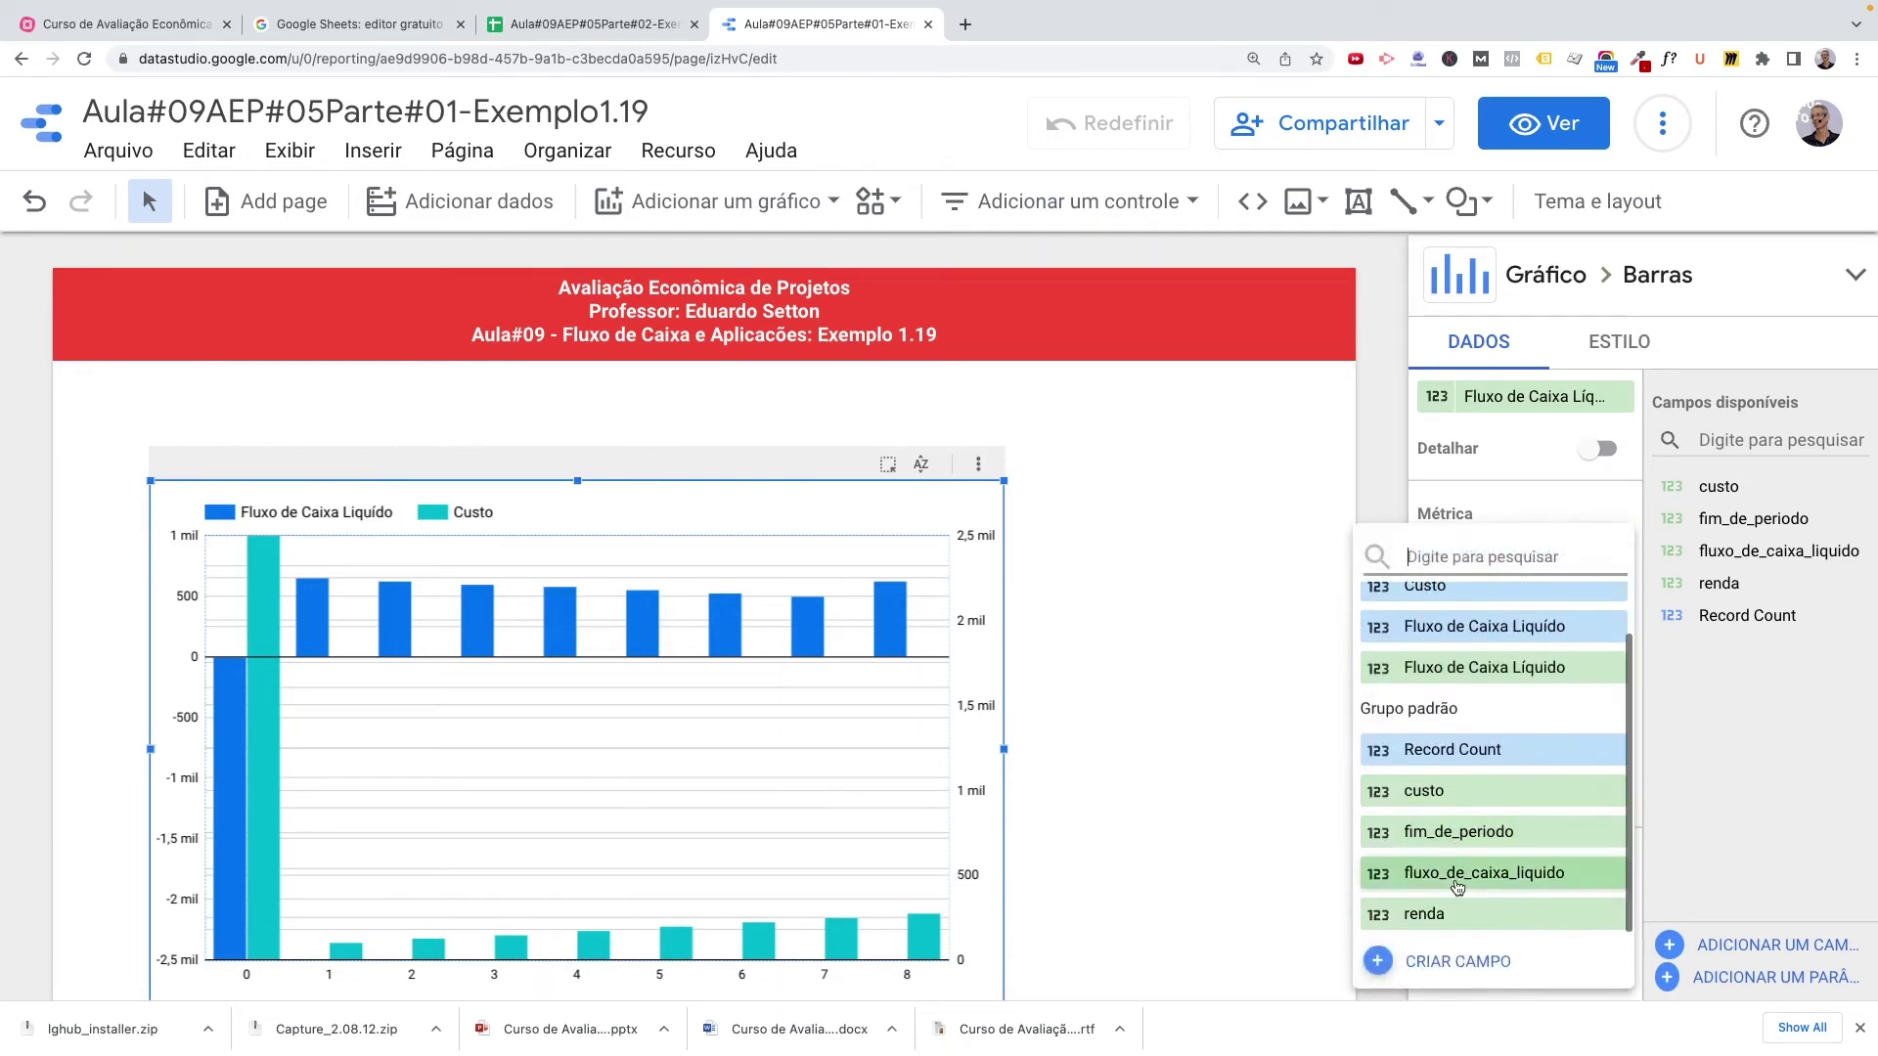
{"action": "left_click", "coordinate": [1425, 915]}
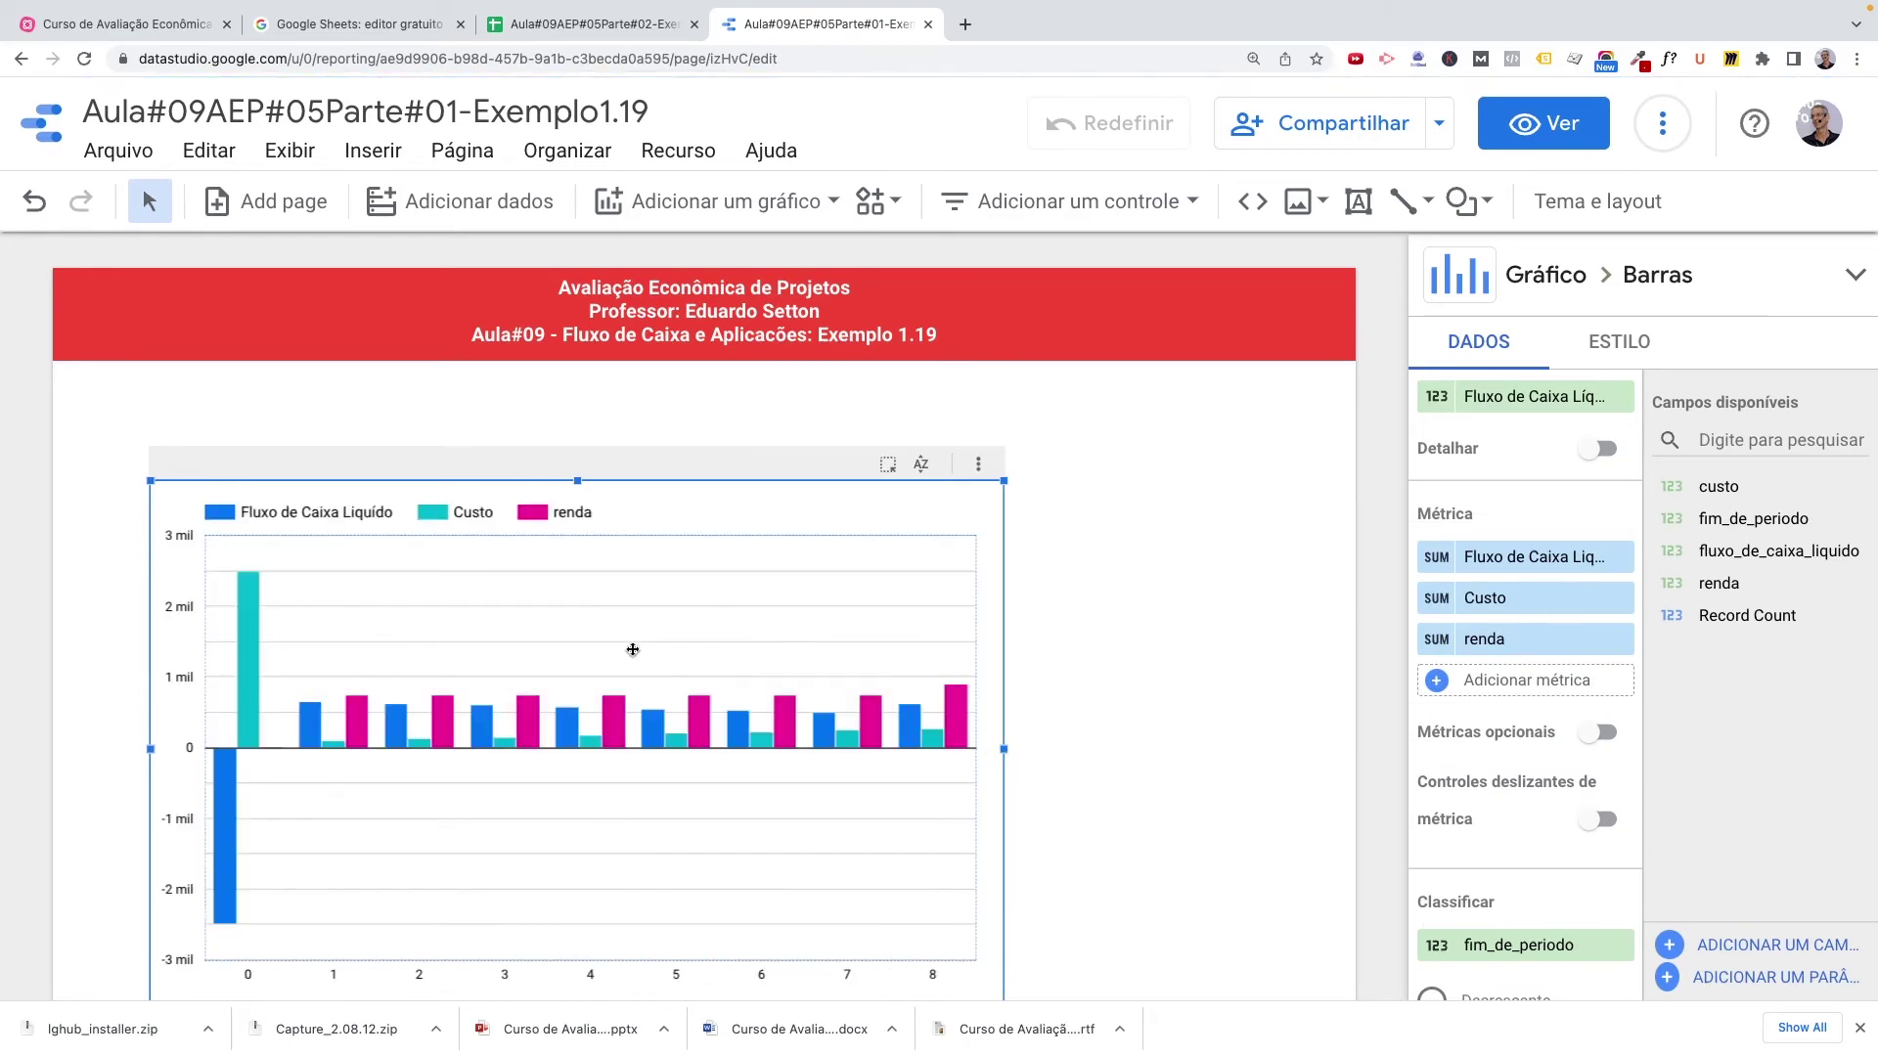
Rename the chart's renda metric as "Renda".
{"action": "mouse_move", "coordinate": [1439, 645]}
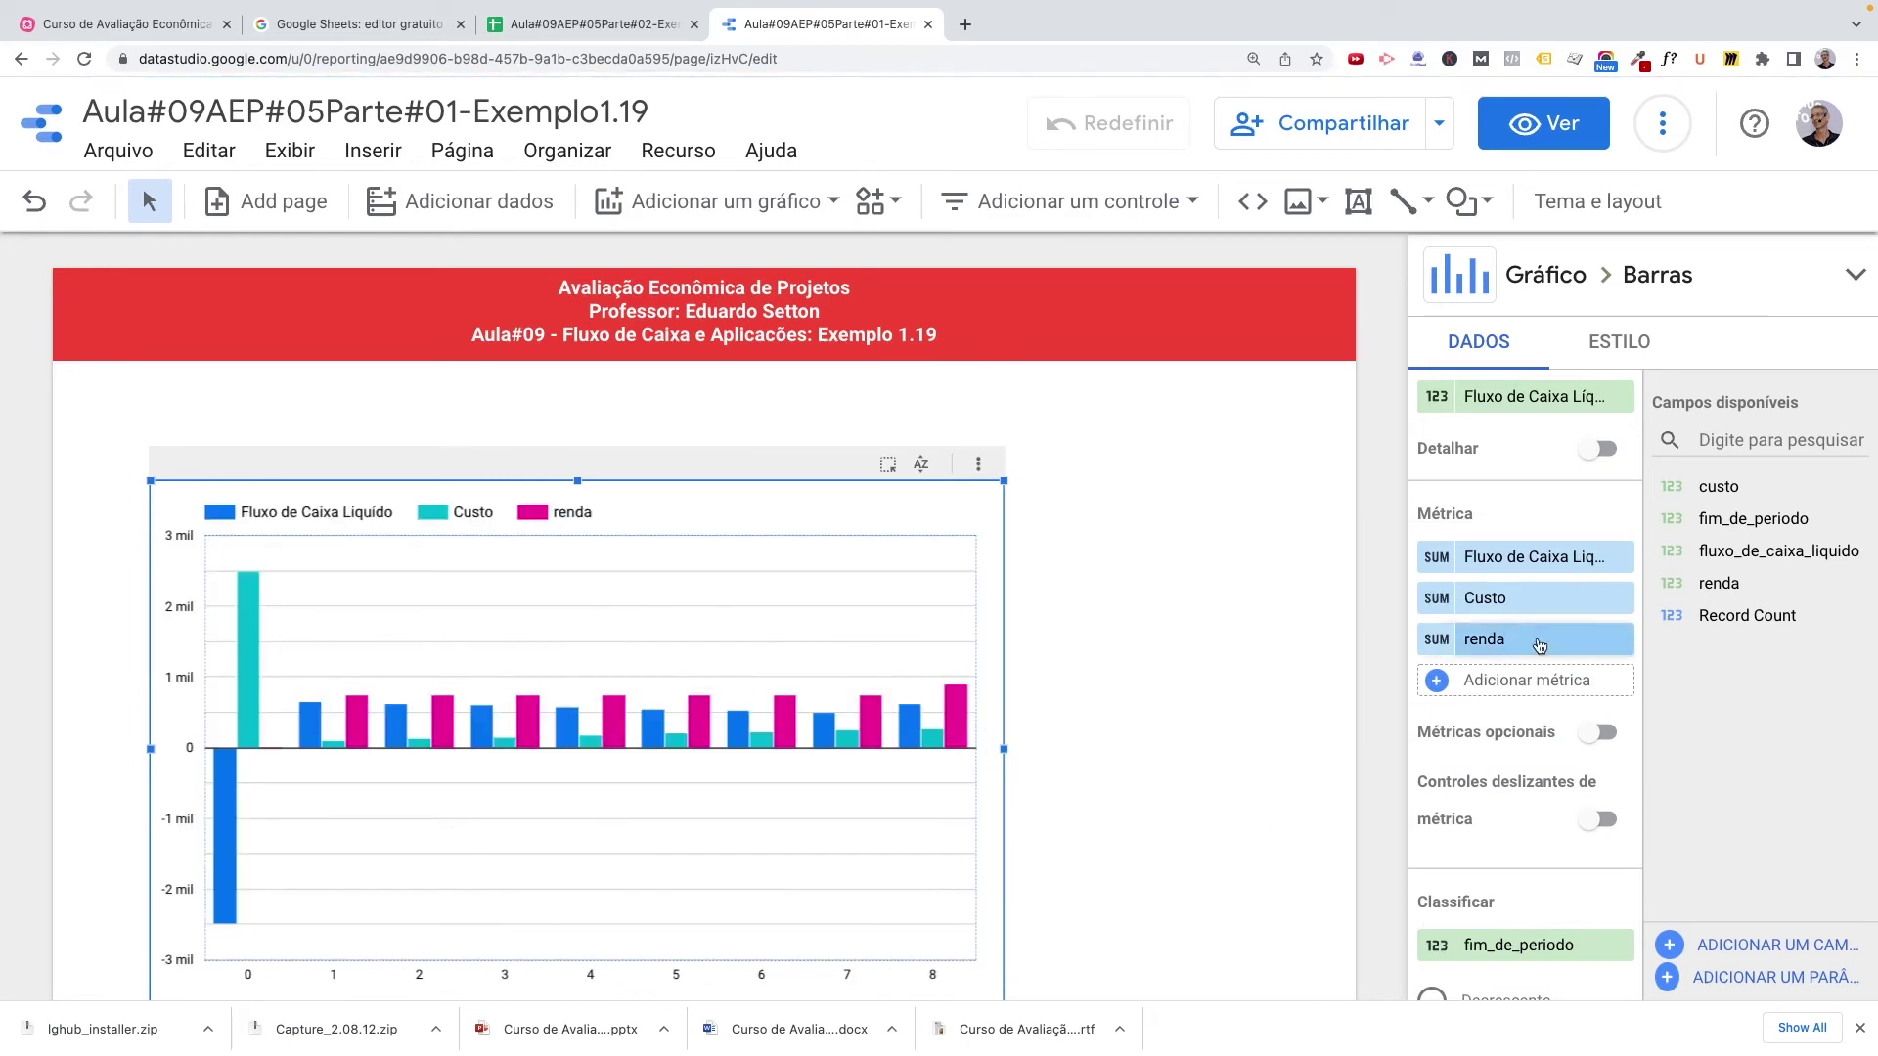
{"action": "left_click", "coordinate": [1438, 643]}
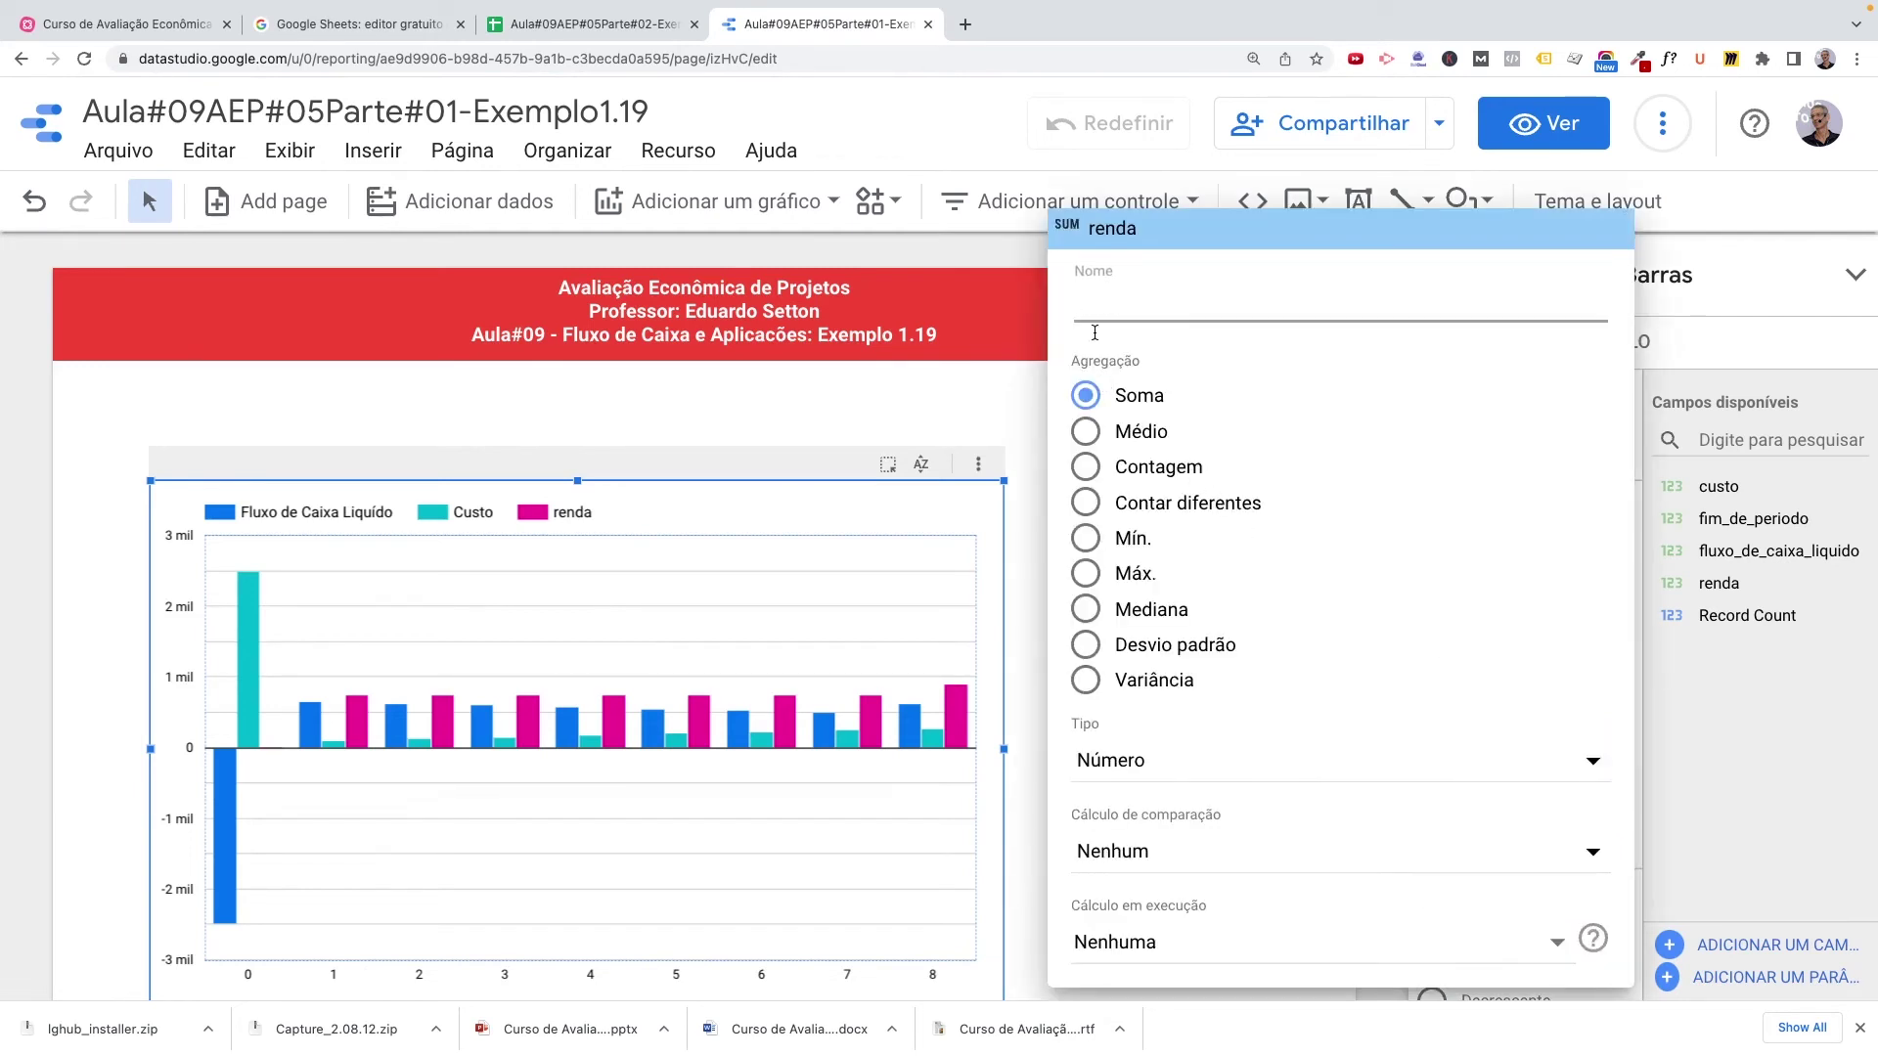
{"action": "type", "text": "R"}
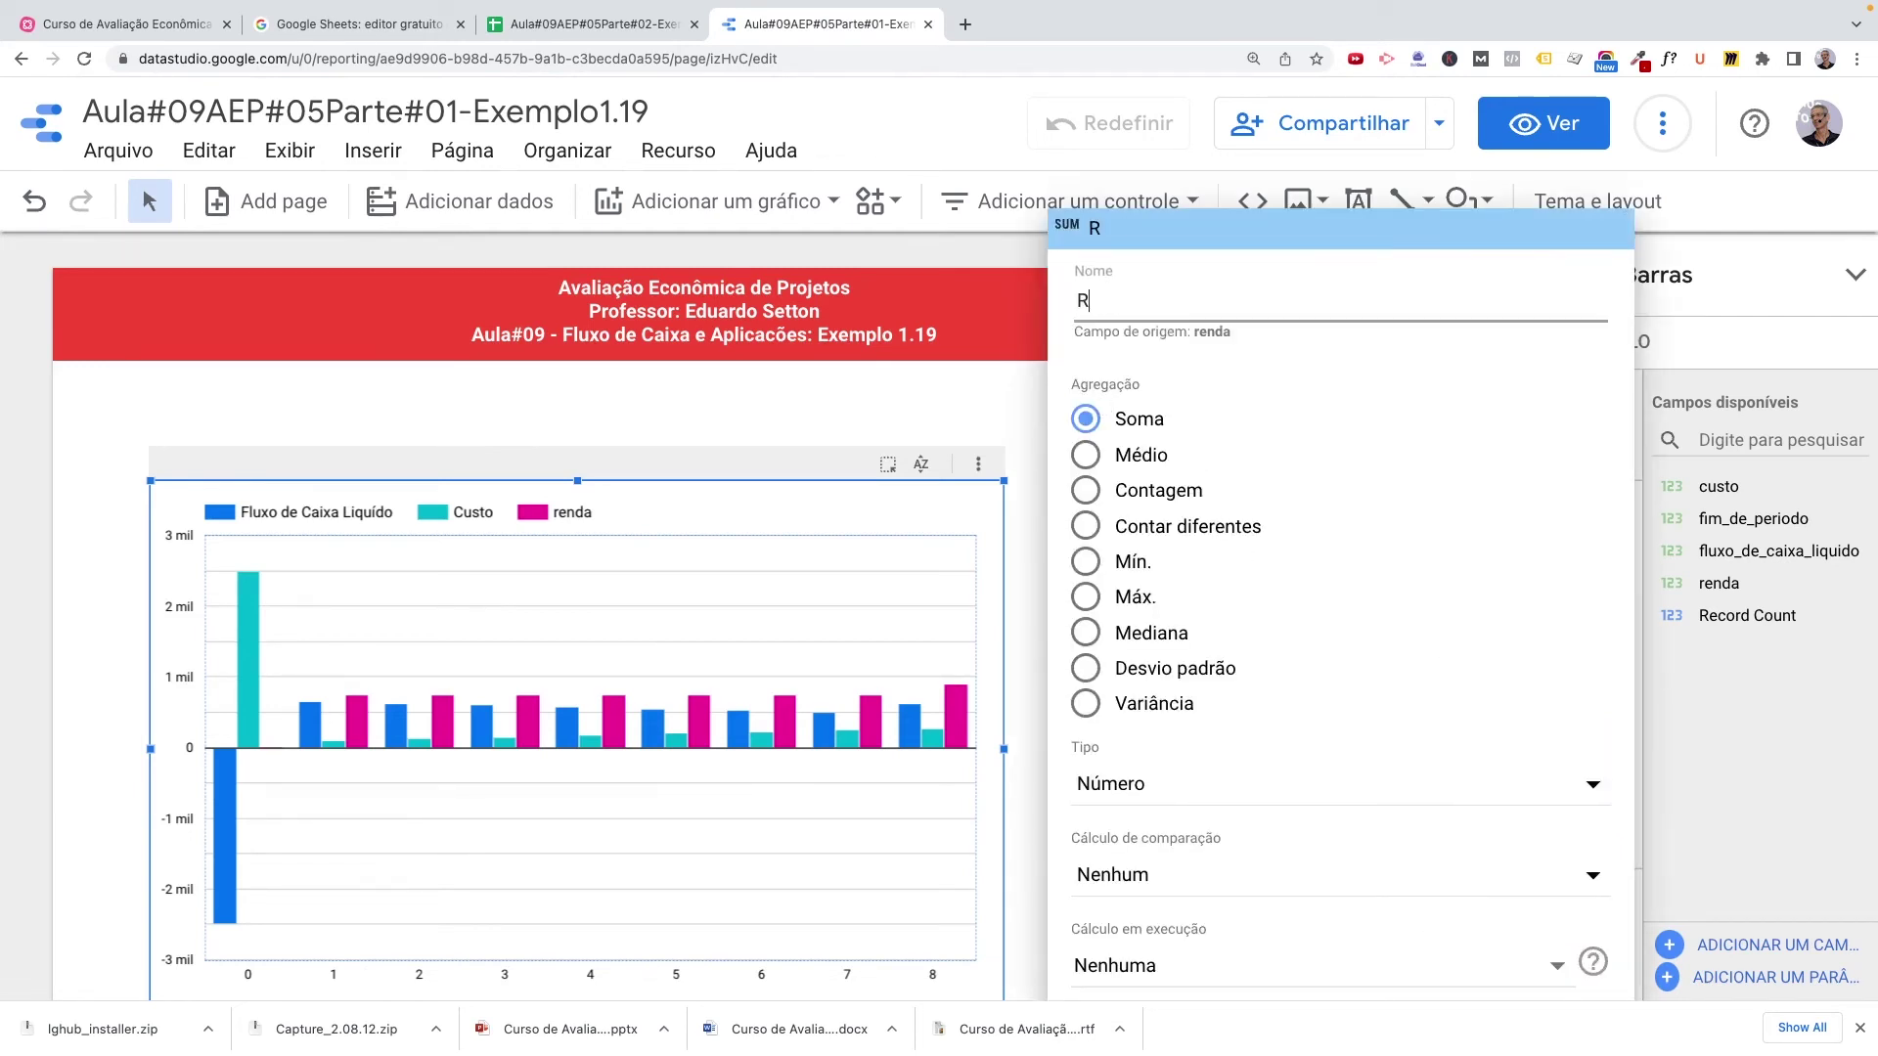
{"action": "type", "text": "enda"}
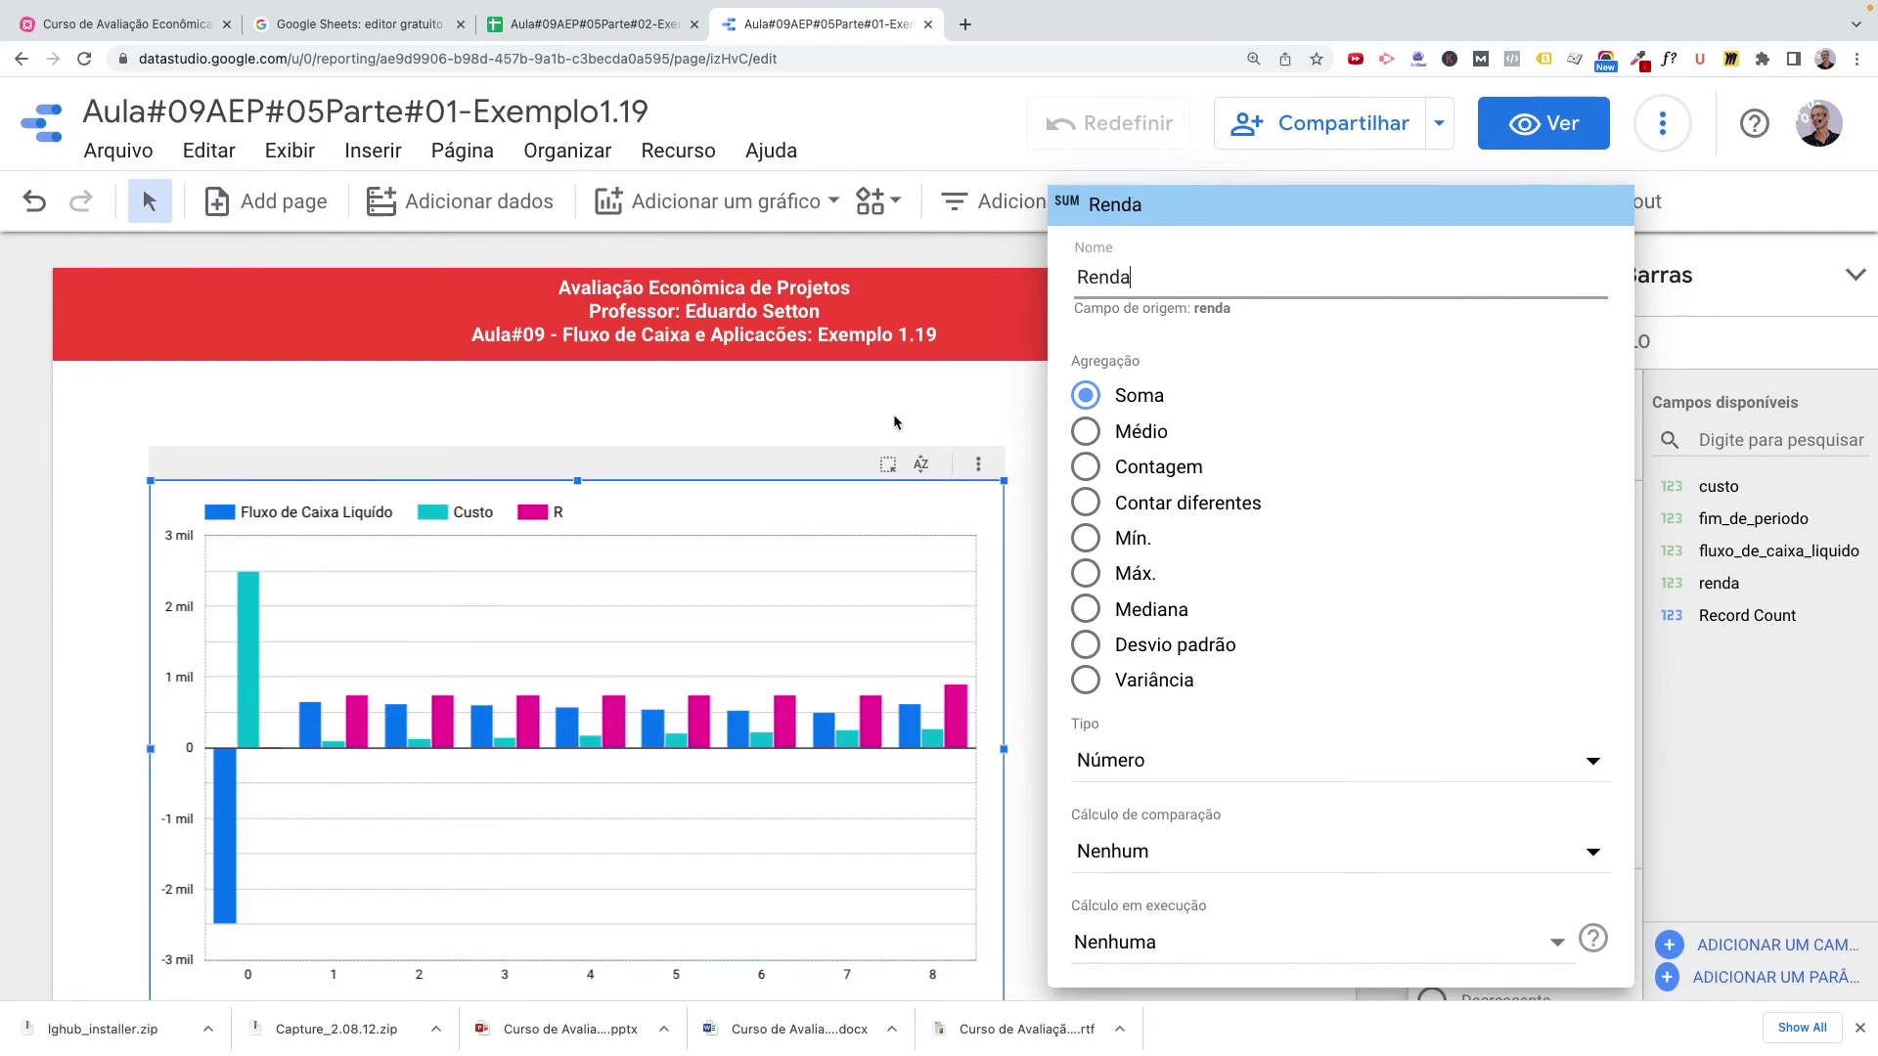
{"action": "left_click", "coordinate": [866, 413]}
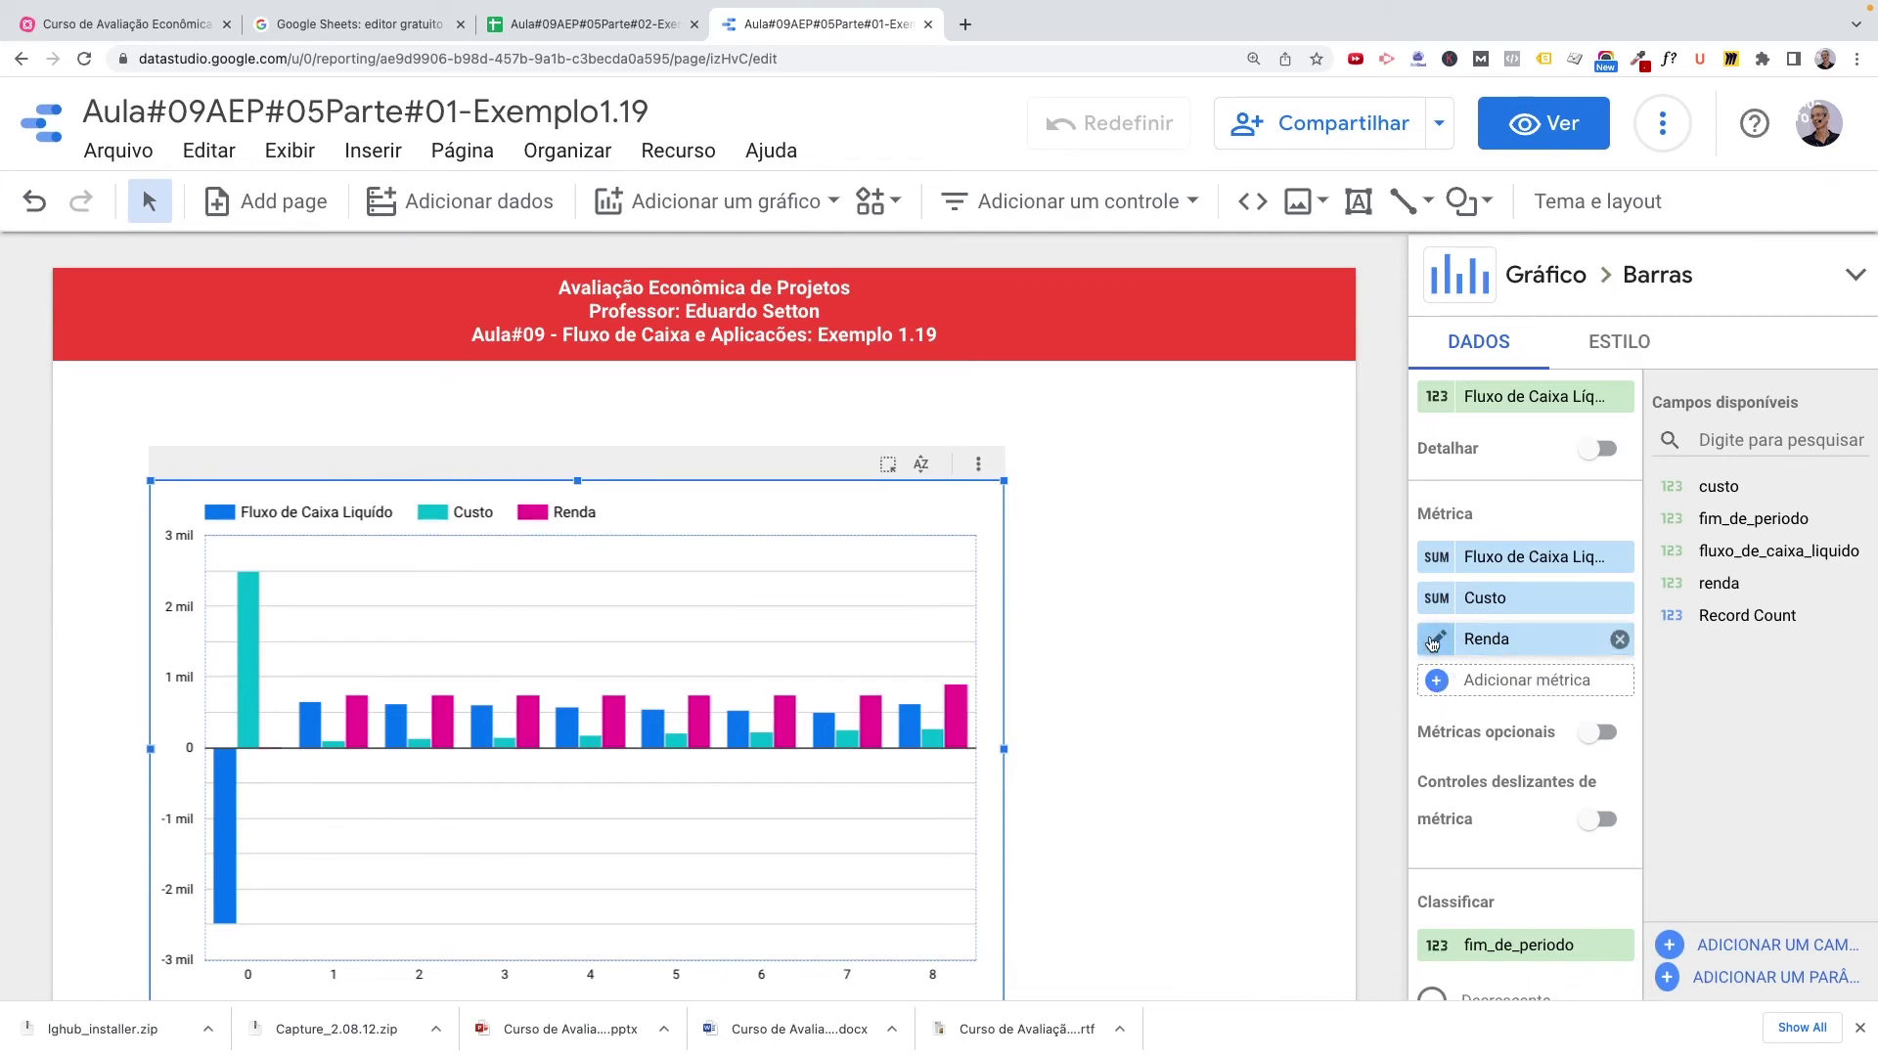
Rename the chart's third metric as "Receita".
{"action": "left_click", "coordinate": [1468, 642]}
{"action": "left_click_drag", "start_coordinate": [1139, 277], "coordinate": [1069, 278]}
{"action": "type", "text": "R"}
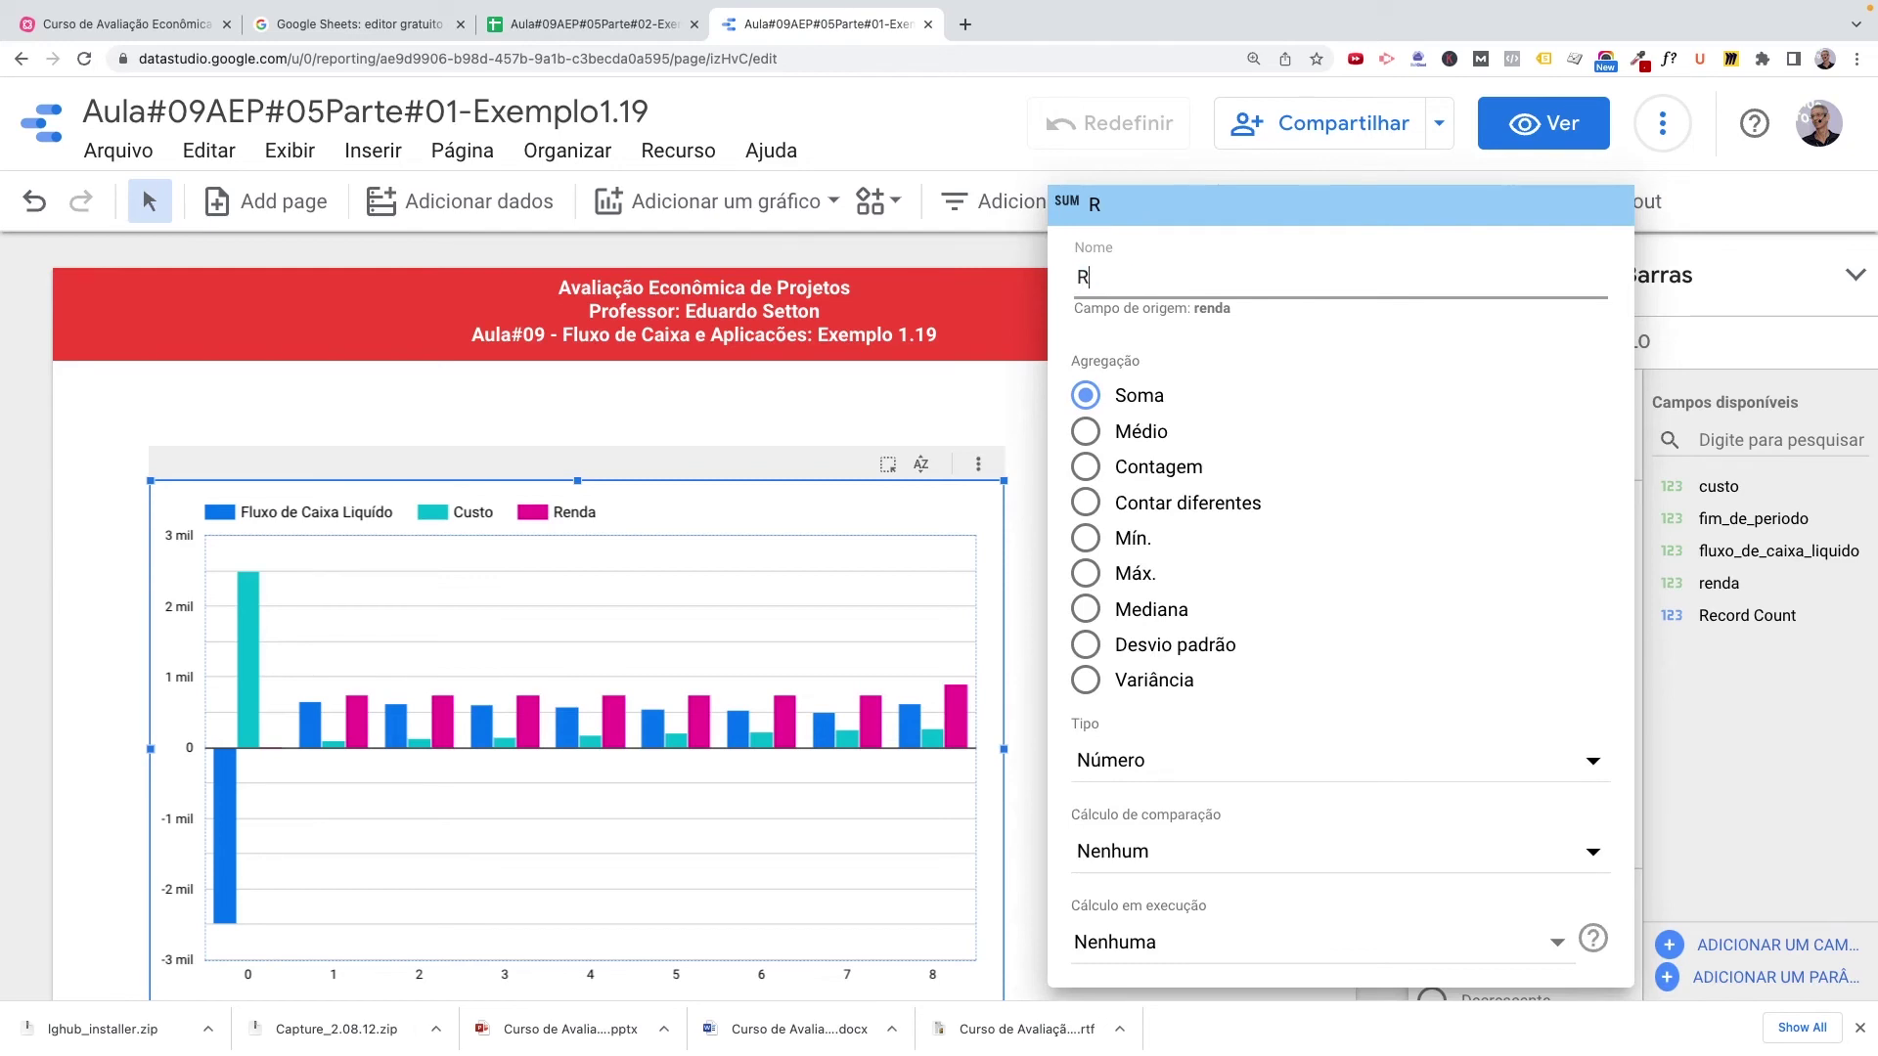
{"action": "type", "text": "eceita"}
{"action": "left_click", "coordinate": [804, 423]}
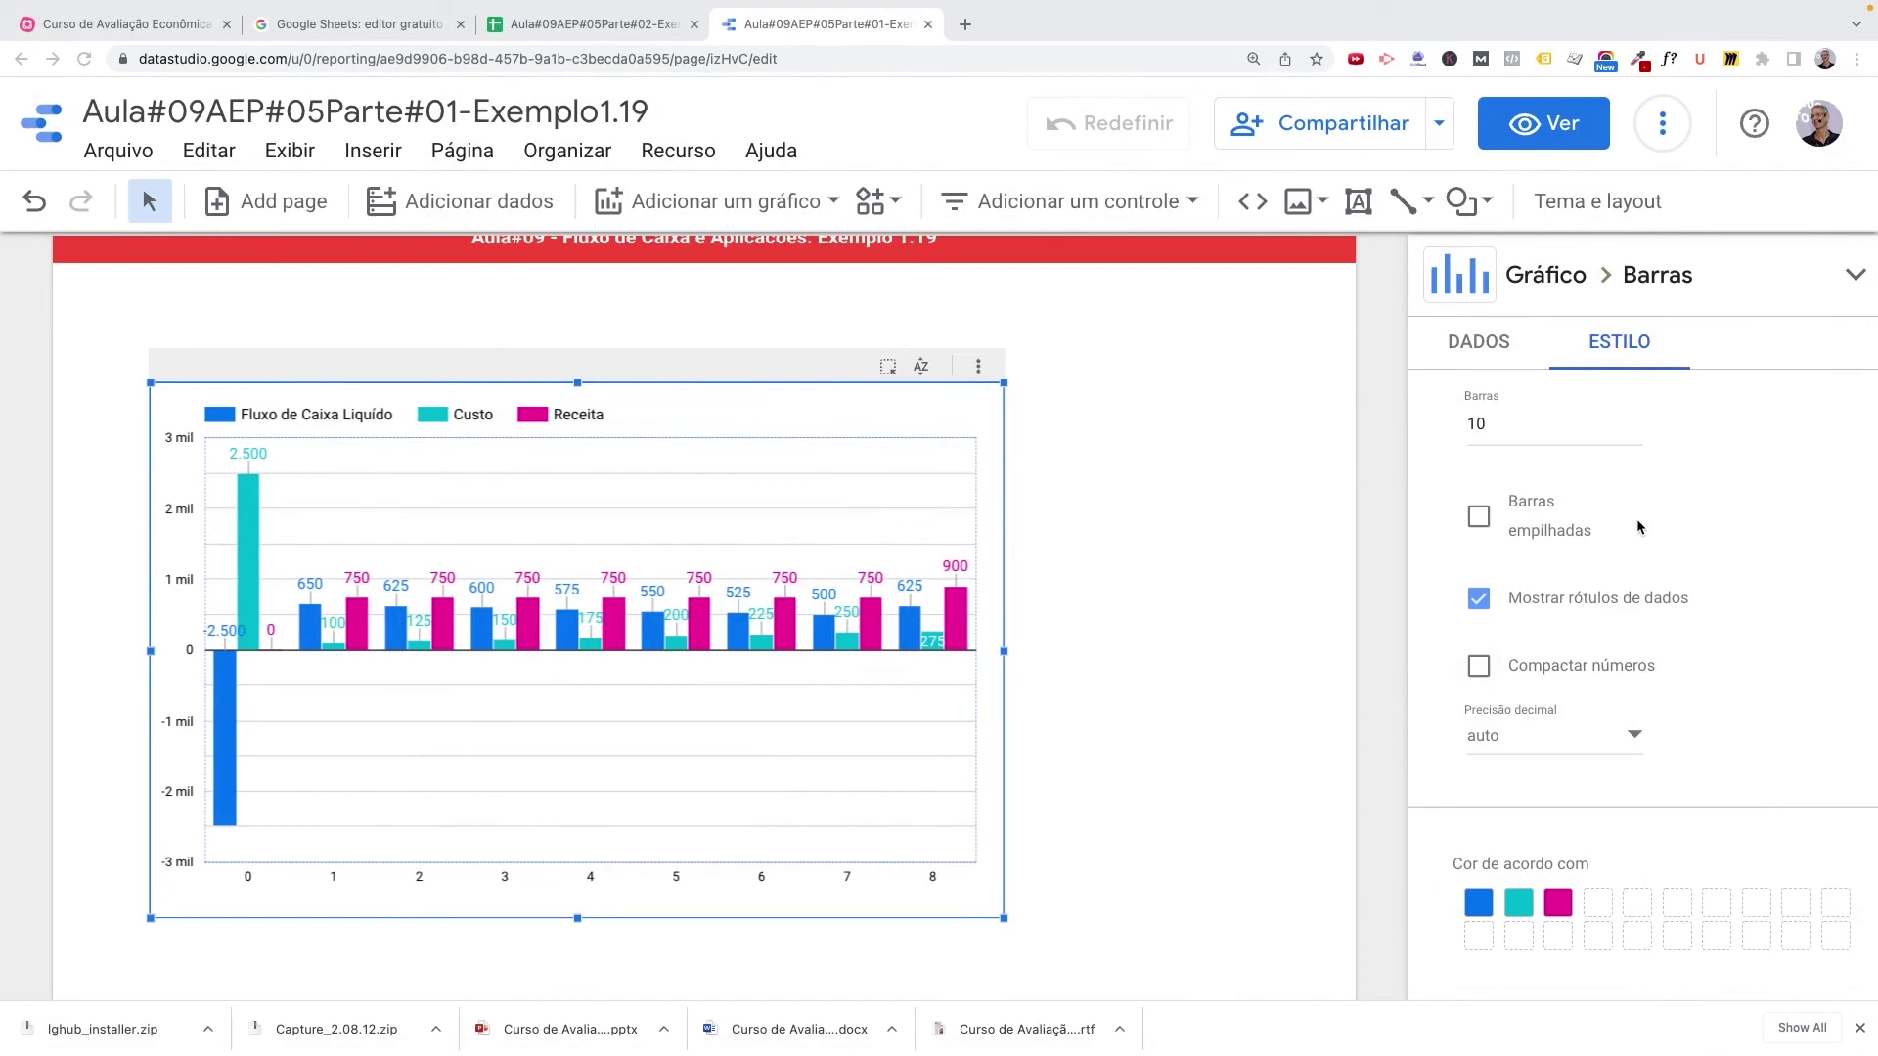
Try hiding the chart's data labels and compacting its numbers, and restore both style settings.
{"action": "left_click", "coordinate": [1478, 343]}
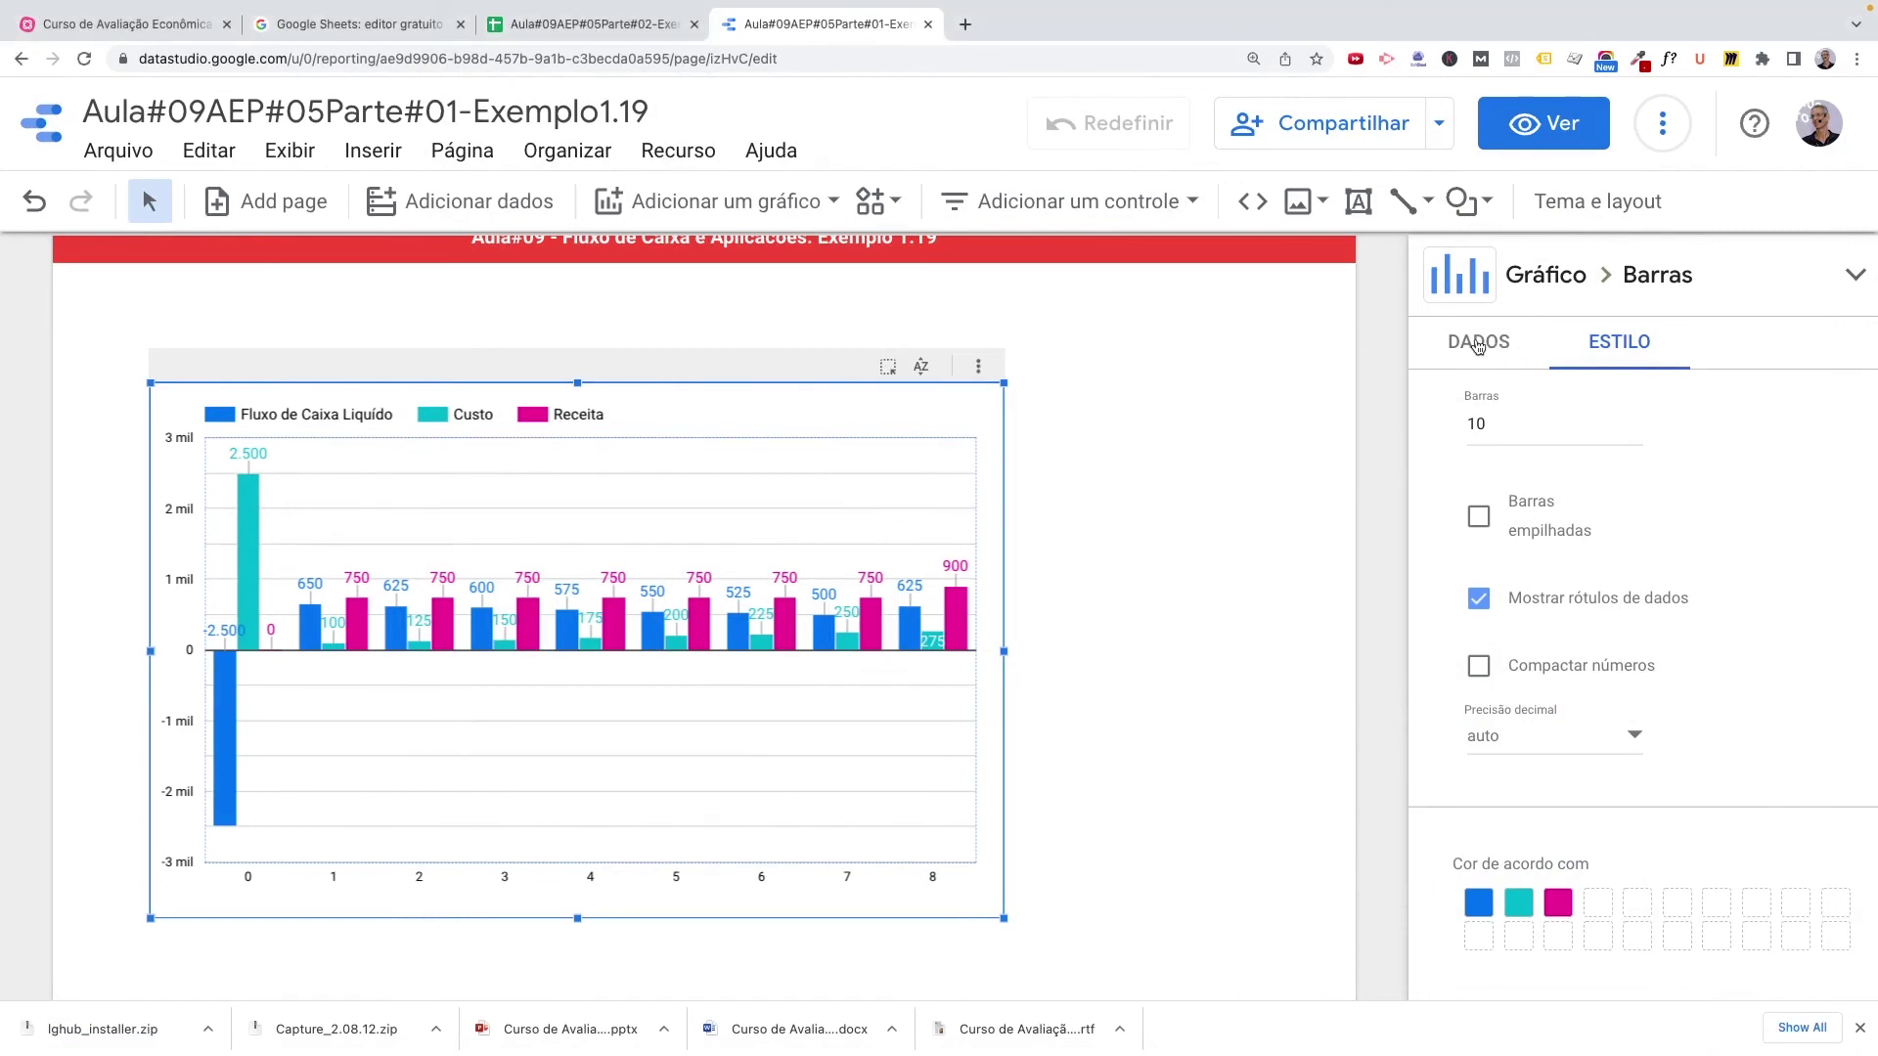
{"action": "left_click", "coordinate": [1479, 342]}
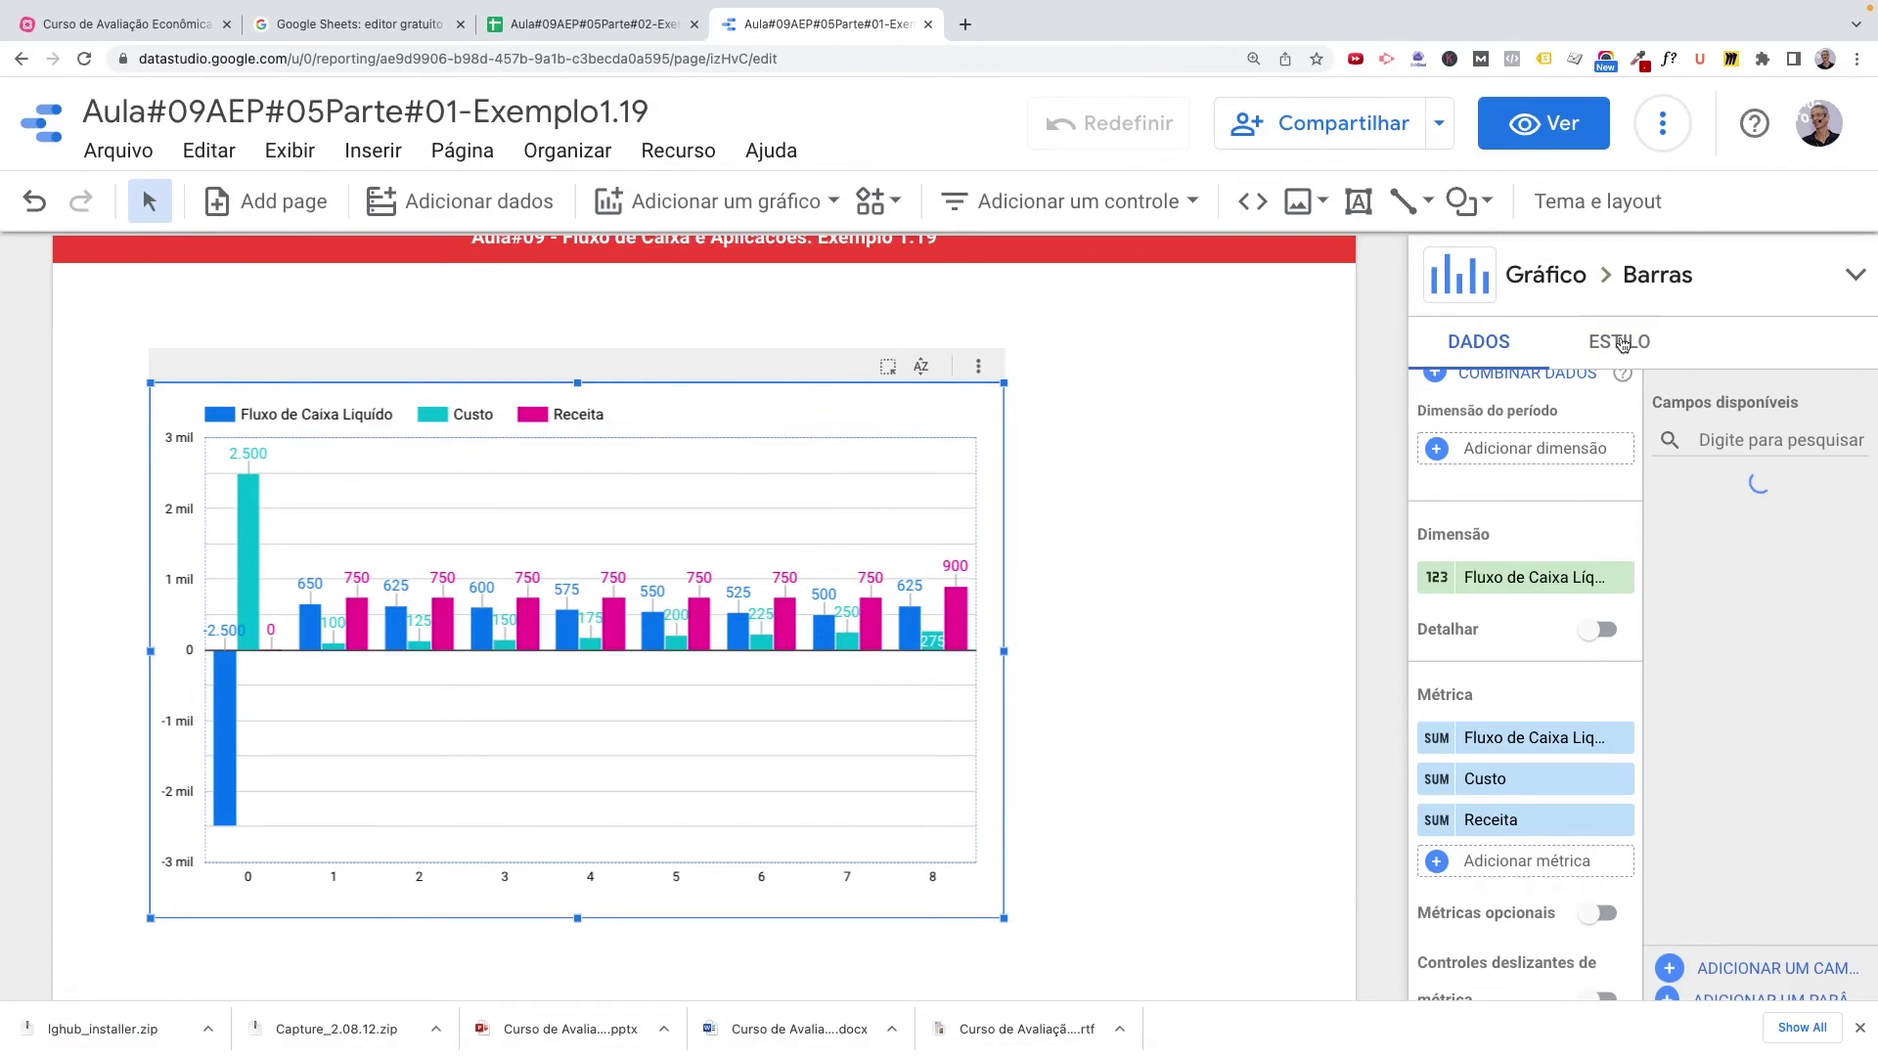
{"action": "left_click", "coordinate": [1620, 342]}
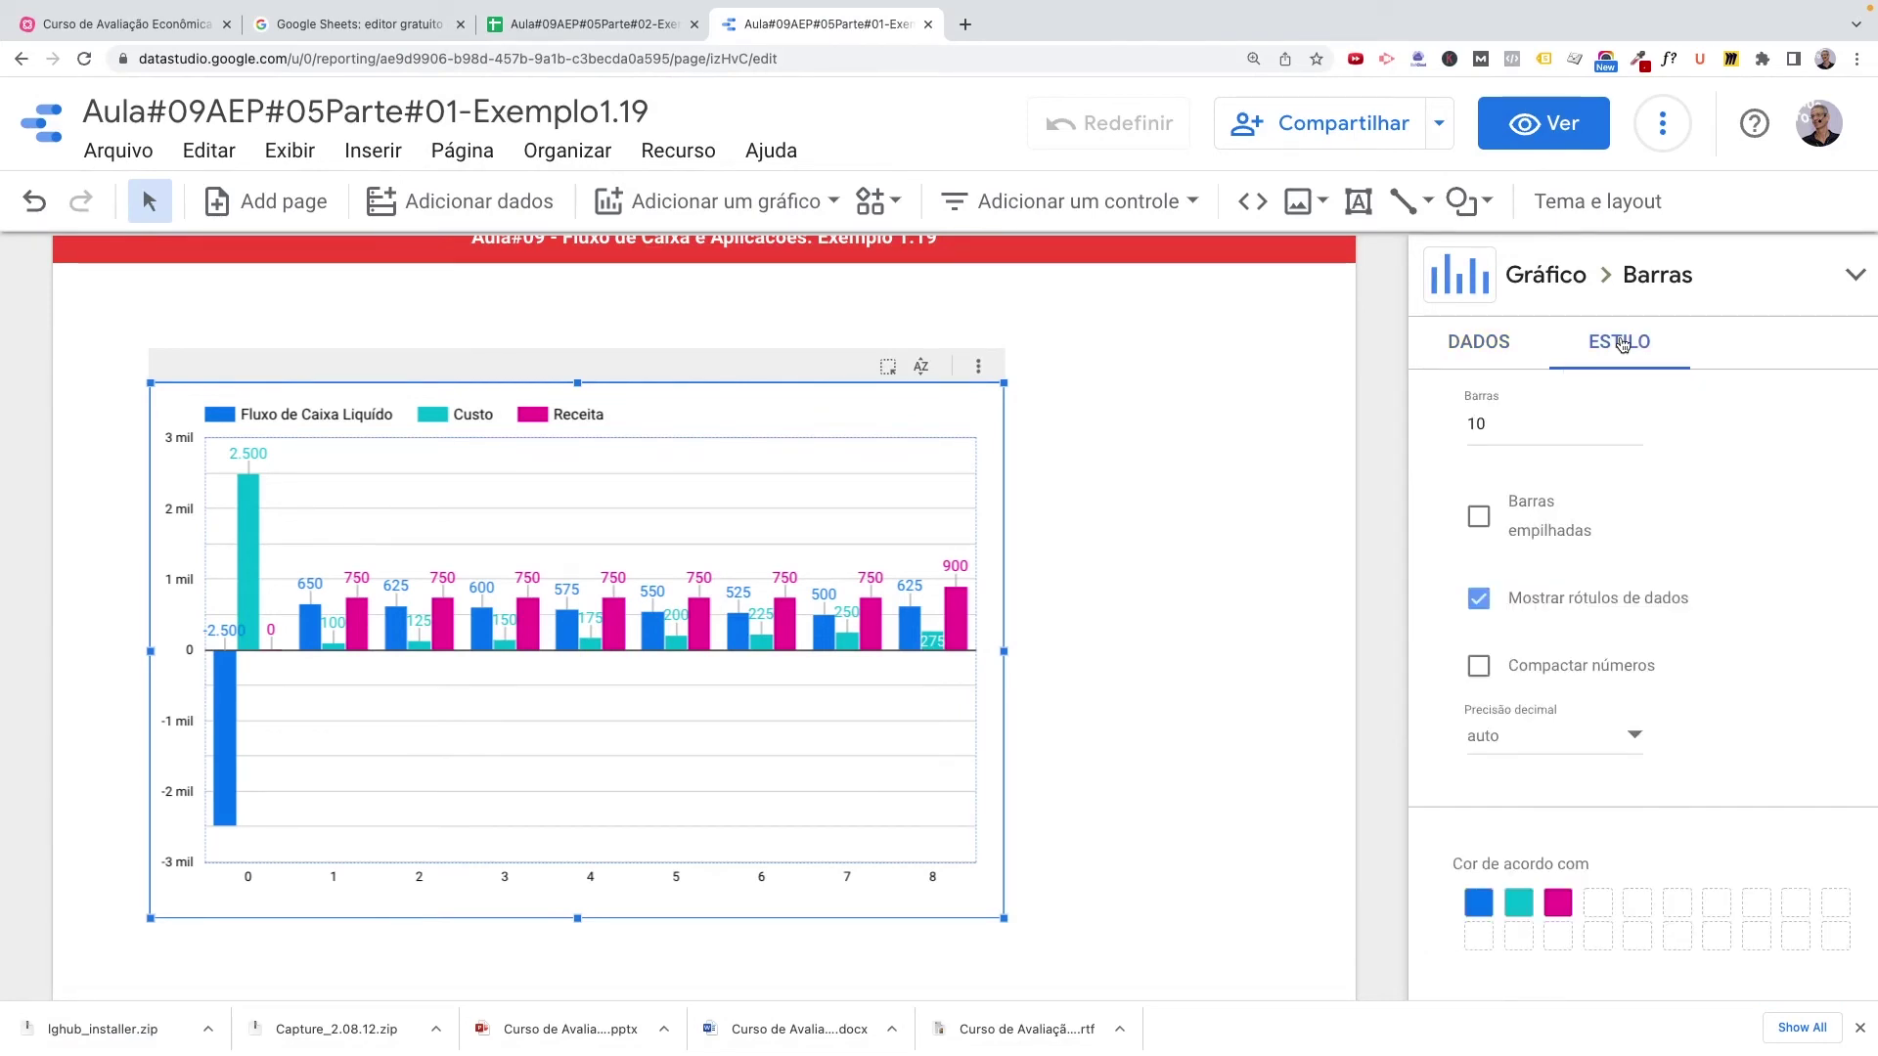
{"action": "left_click", "coordinate": [1480, 601]}
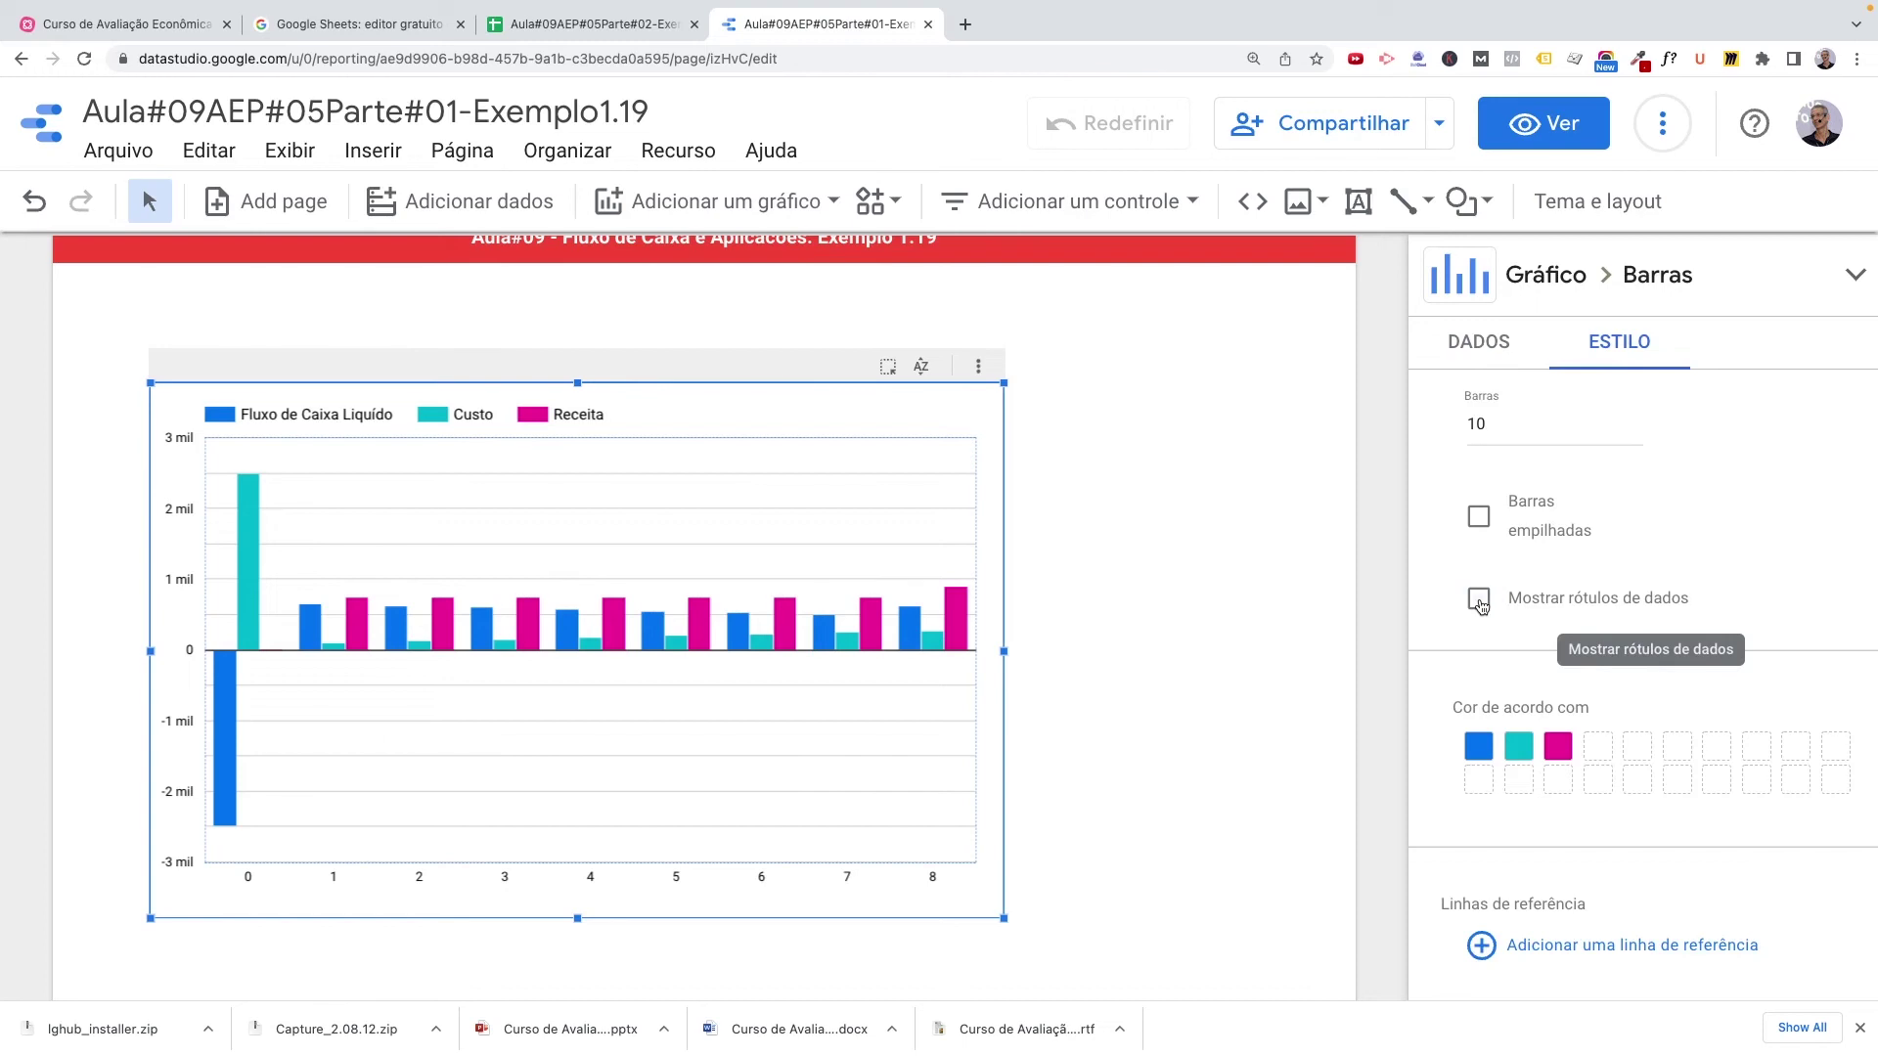
{"action": "left_click", "coordinate": [1480, 601]}
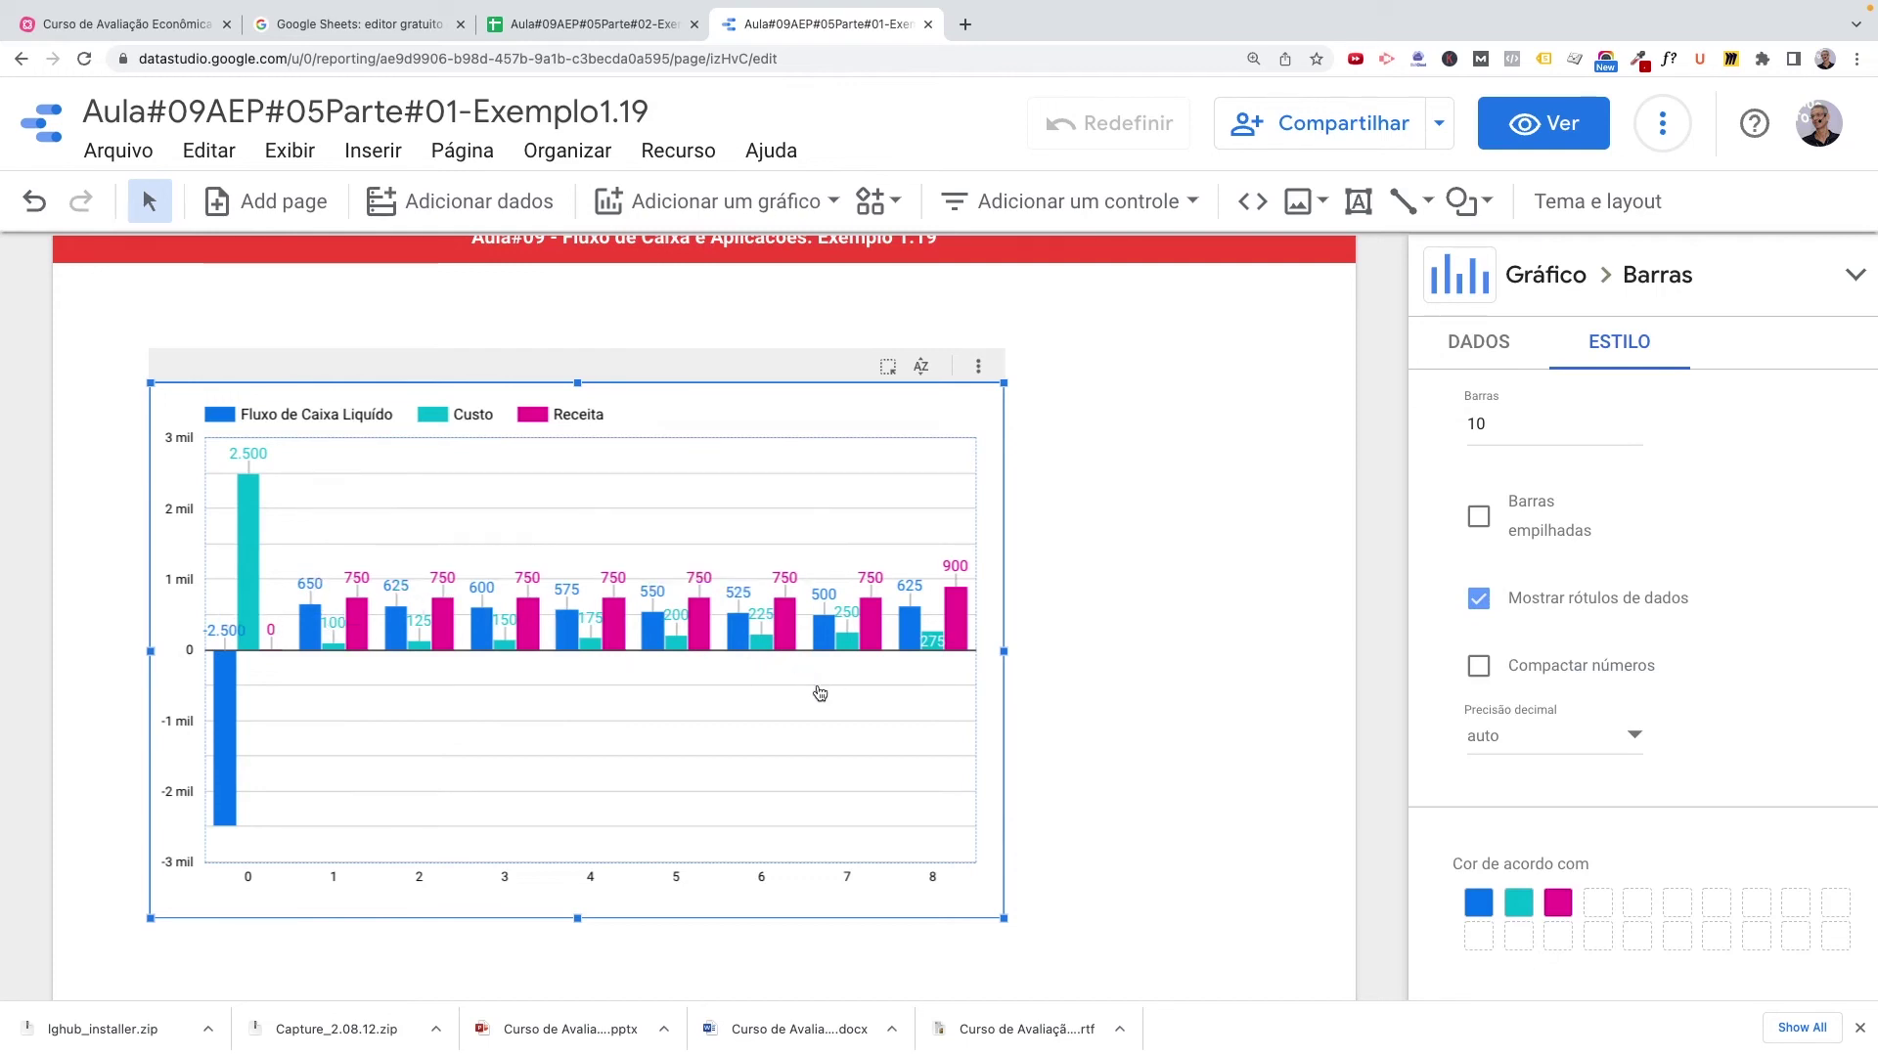
{"action": "left_click", "coordinate": [1479, 670]}
{"action": "left_click", "coordinate": [1479, 666]}
Try a constant-value reference line at 750 on the chart's left Y axis and remove it.
{"action": "scroll", "coordinate": [1512, 790], "scroll_direction": "down", "scroll_amount": 5}
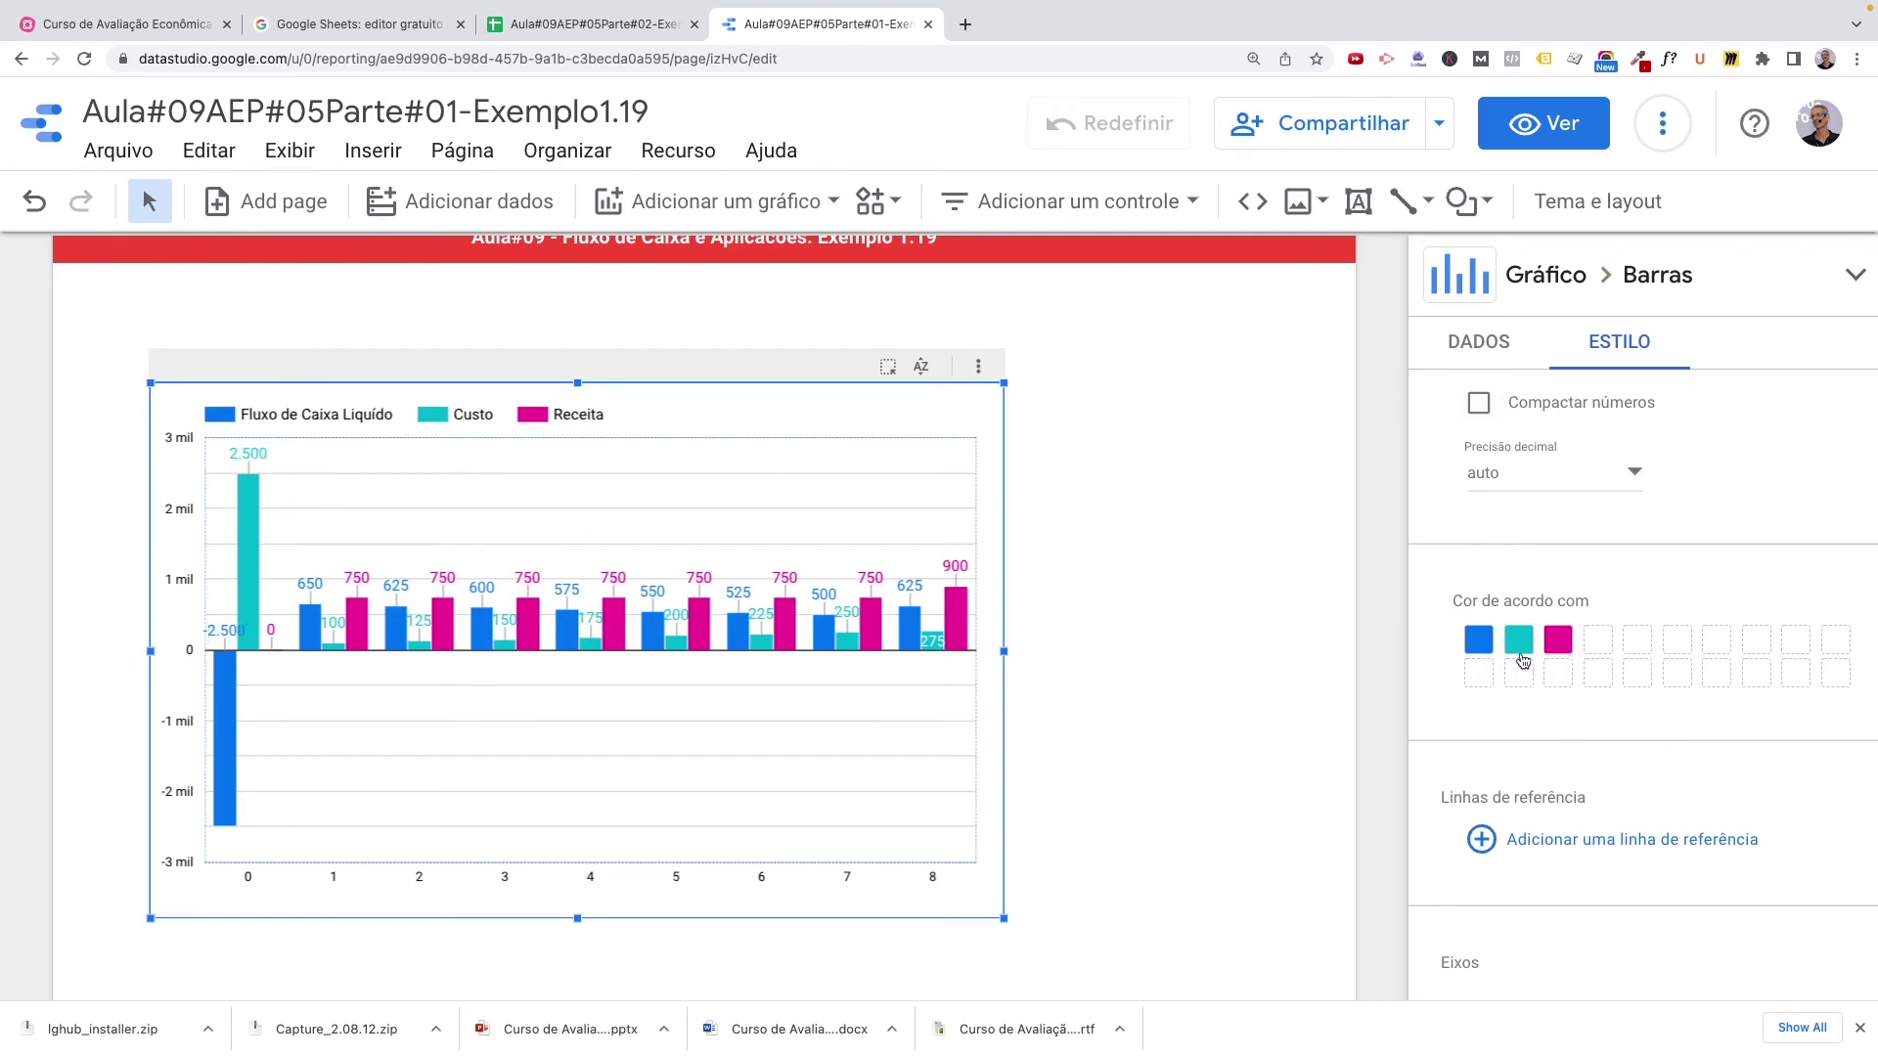
{"action": "scroll", "coordinate": [1526, 696], "scroll_direction": "down", "scroll_amount": 5}
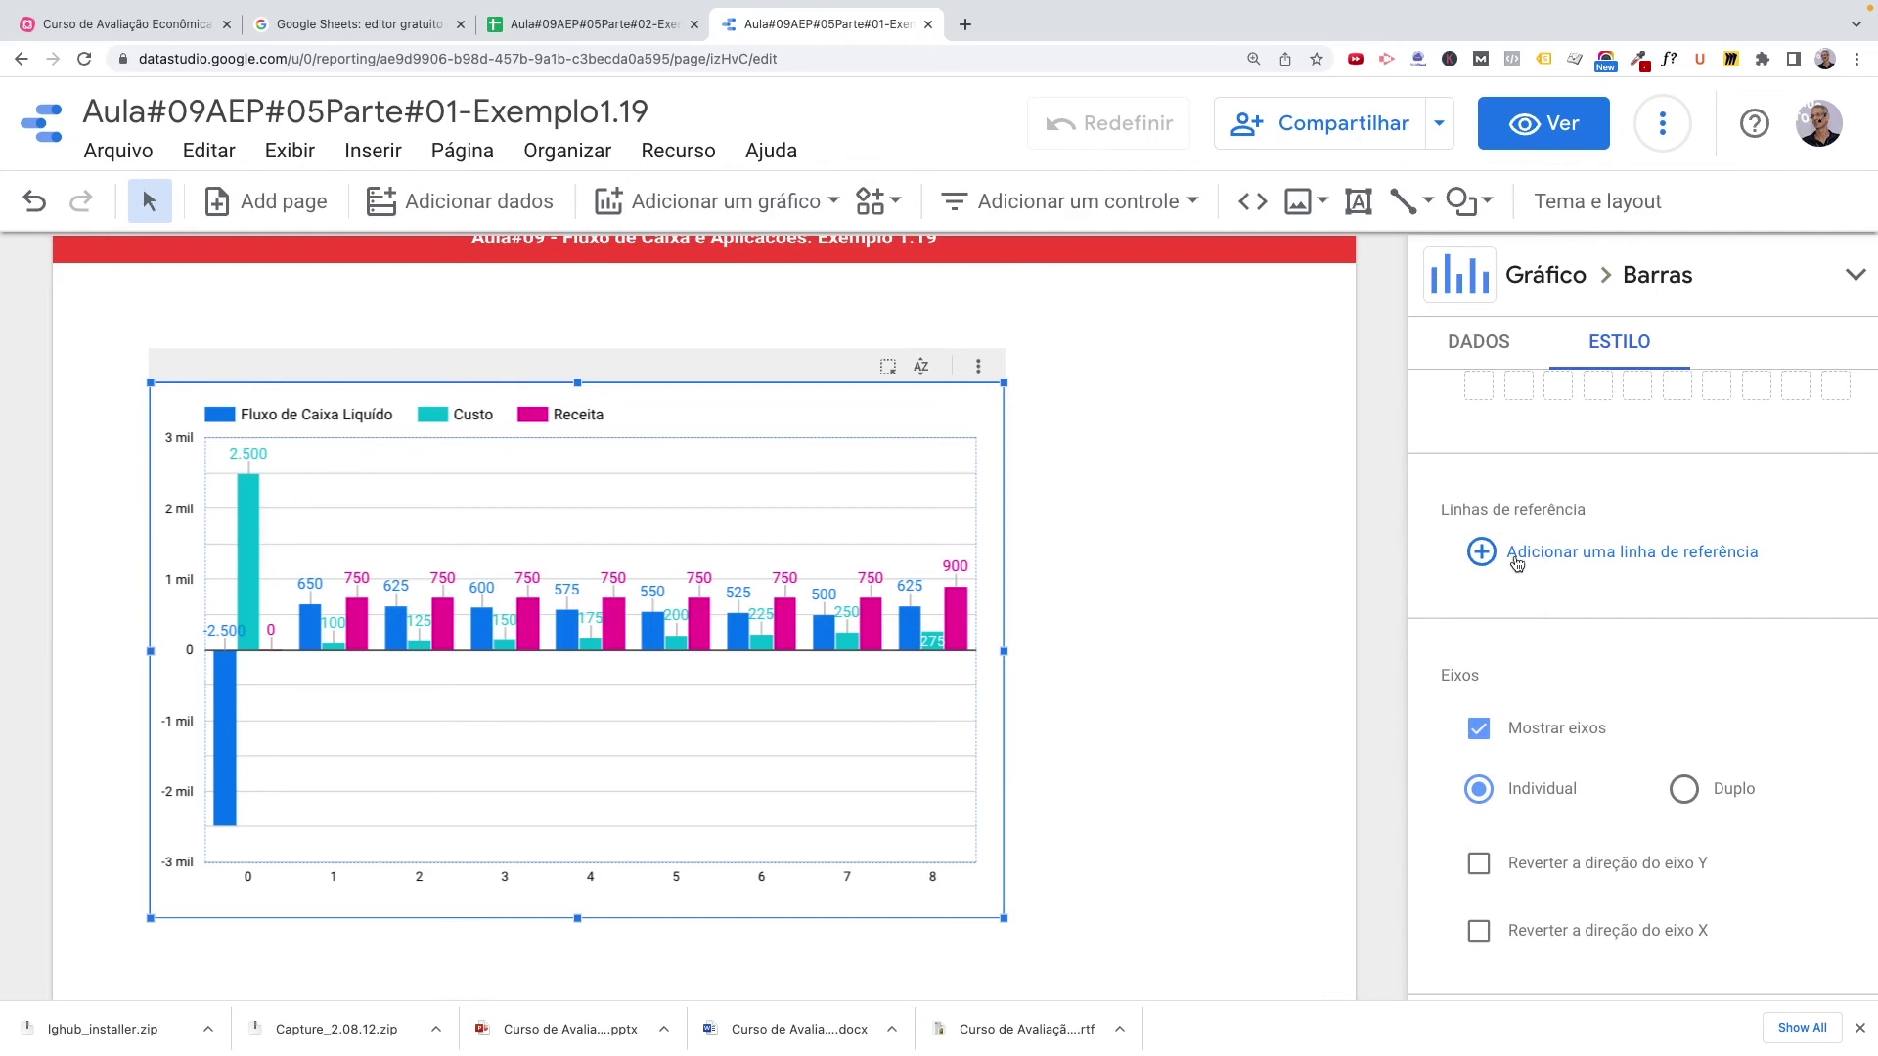
{"action": "left_click", "coordinate": [1482, 552]}
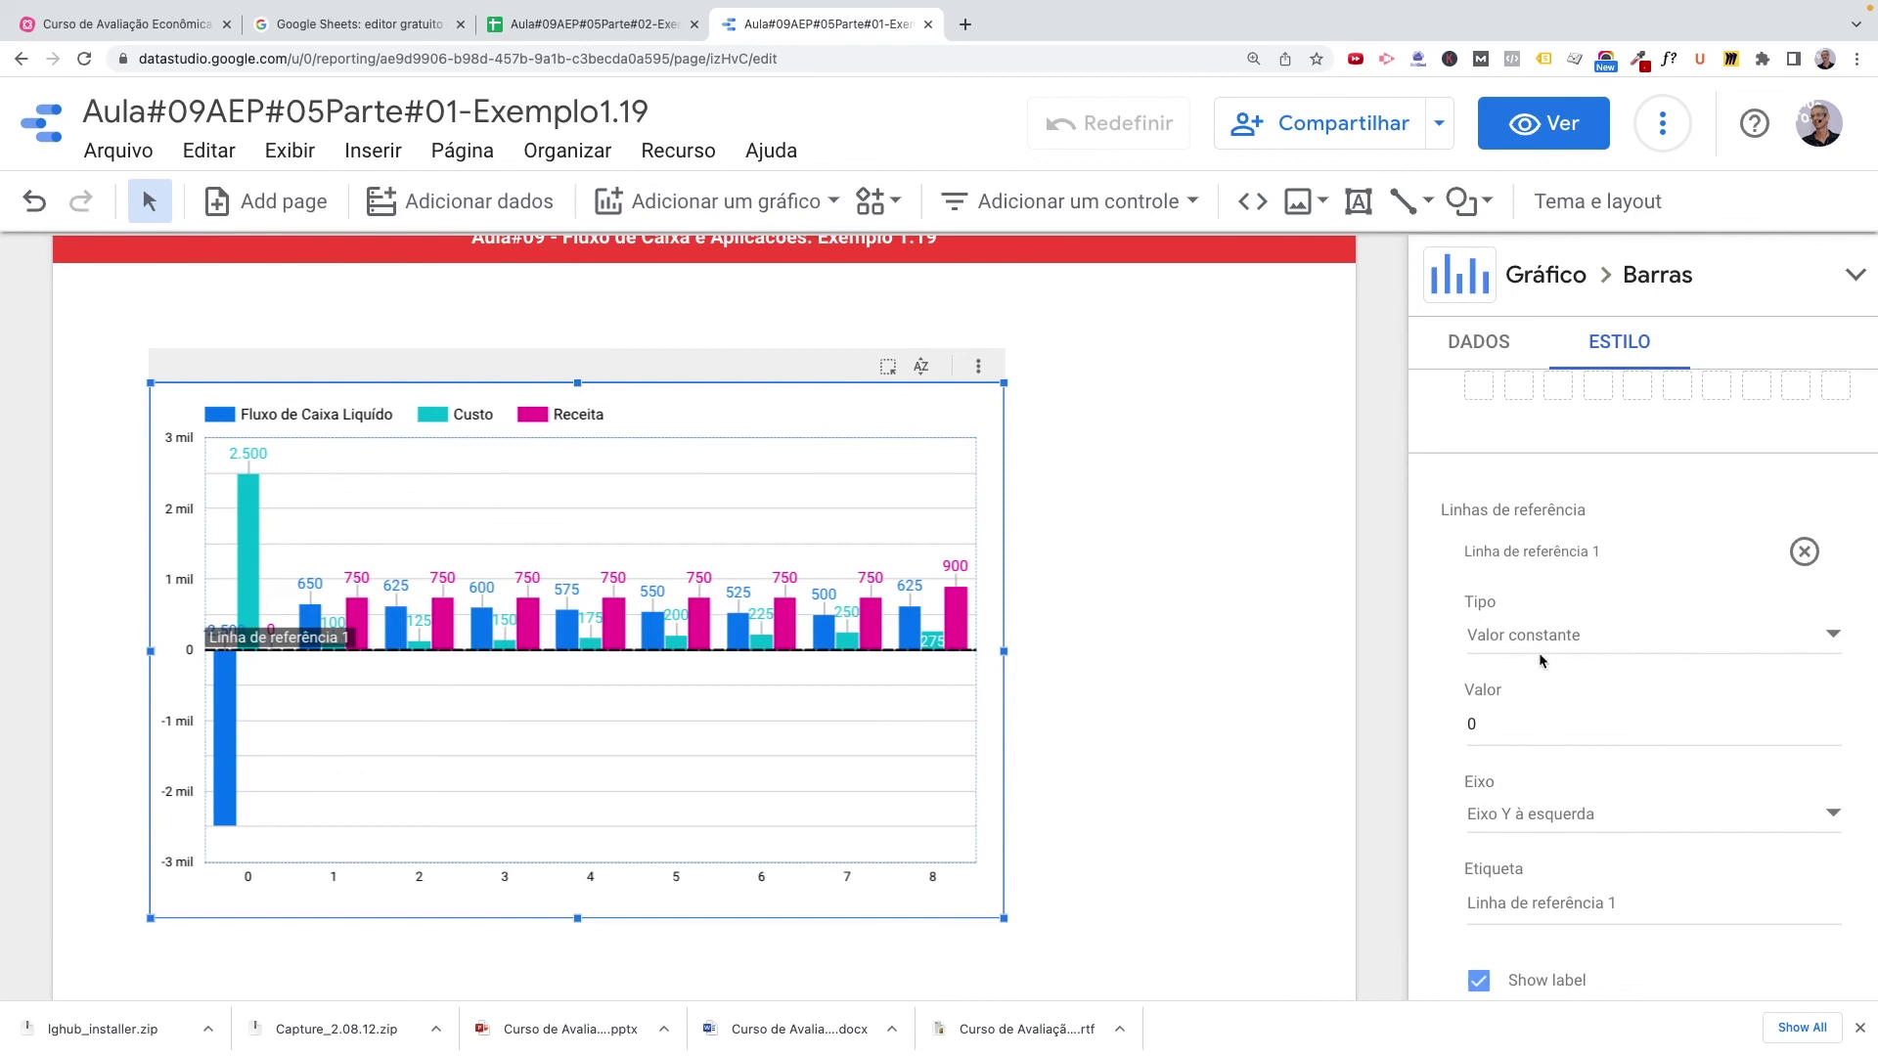
{"action": "double_click", "coordinate": [1473, 724]}
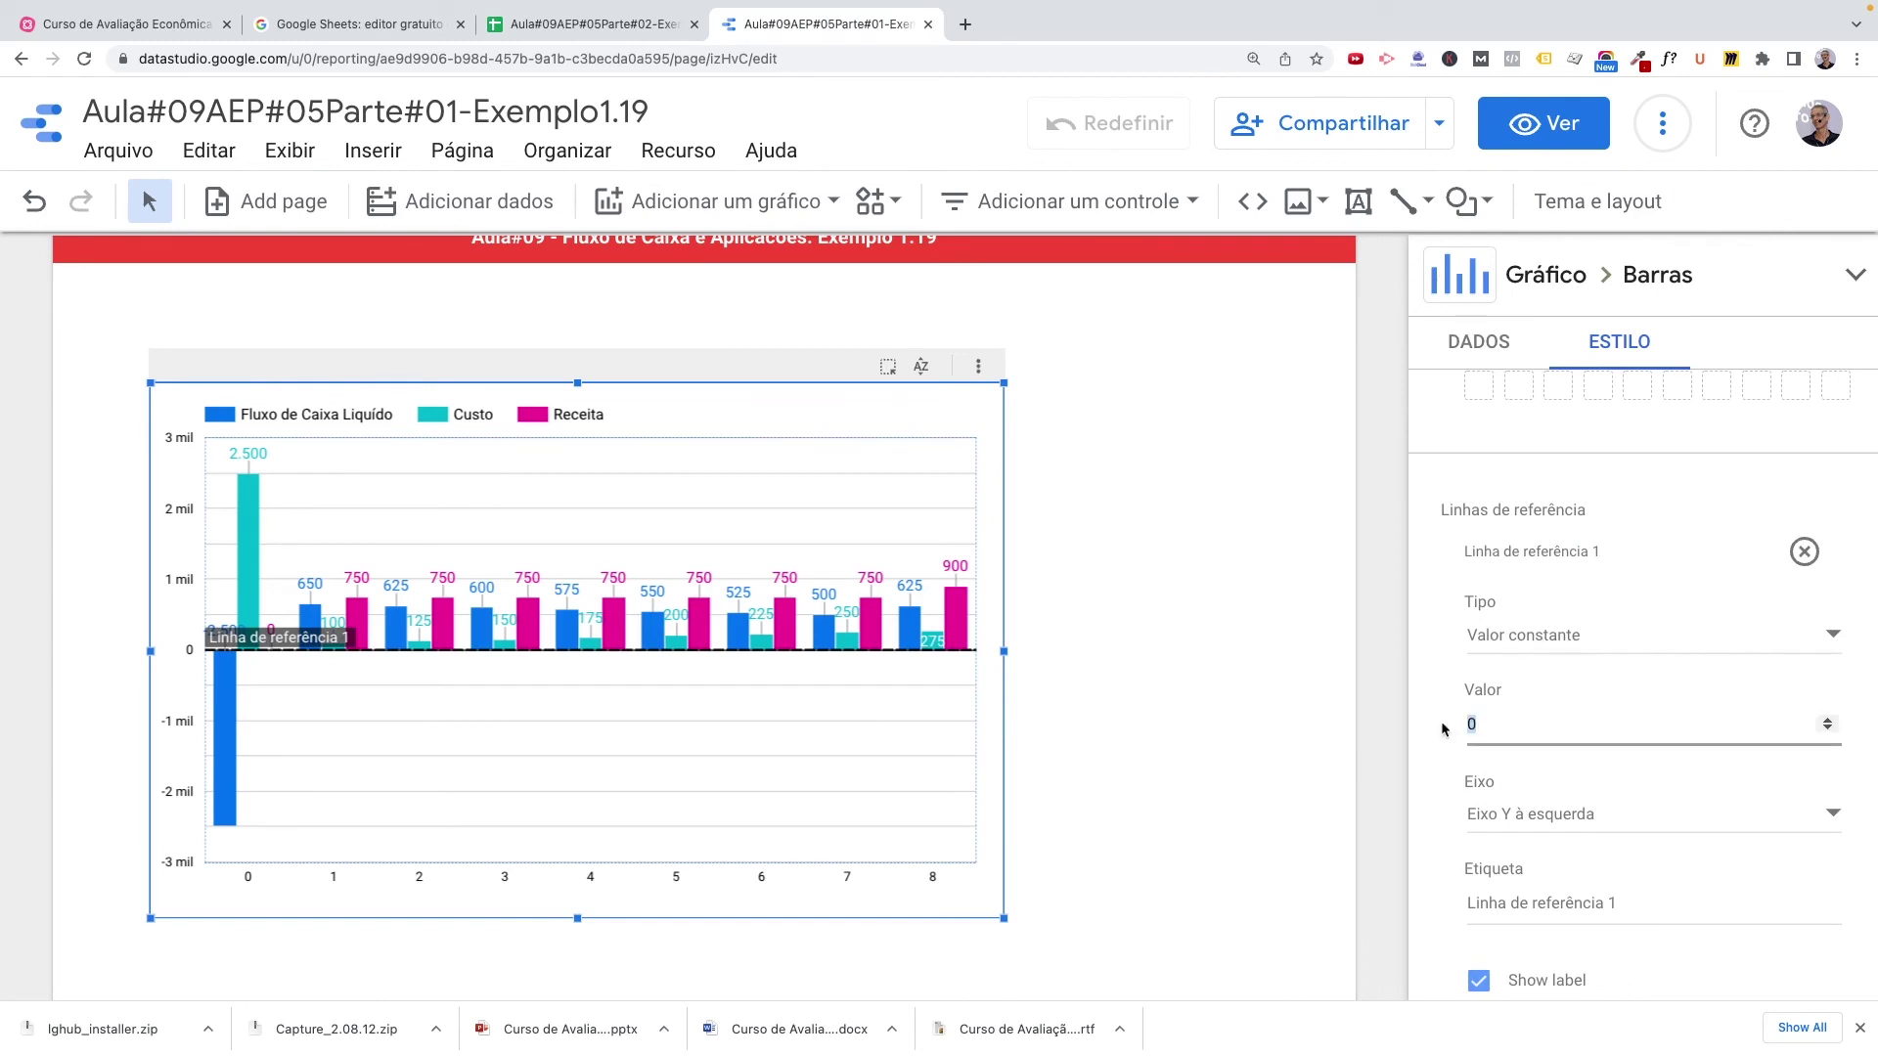
{"action": "type", "text": "750"}
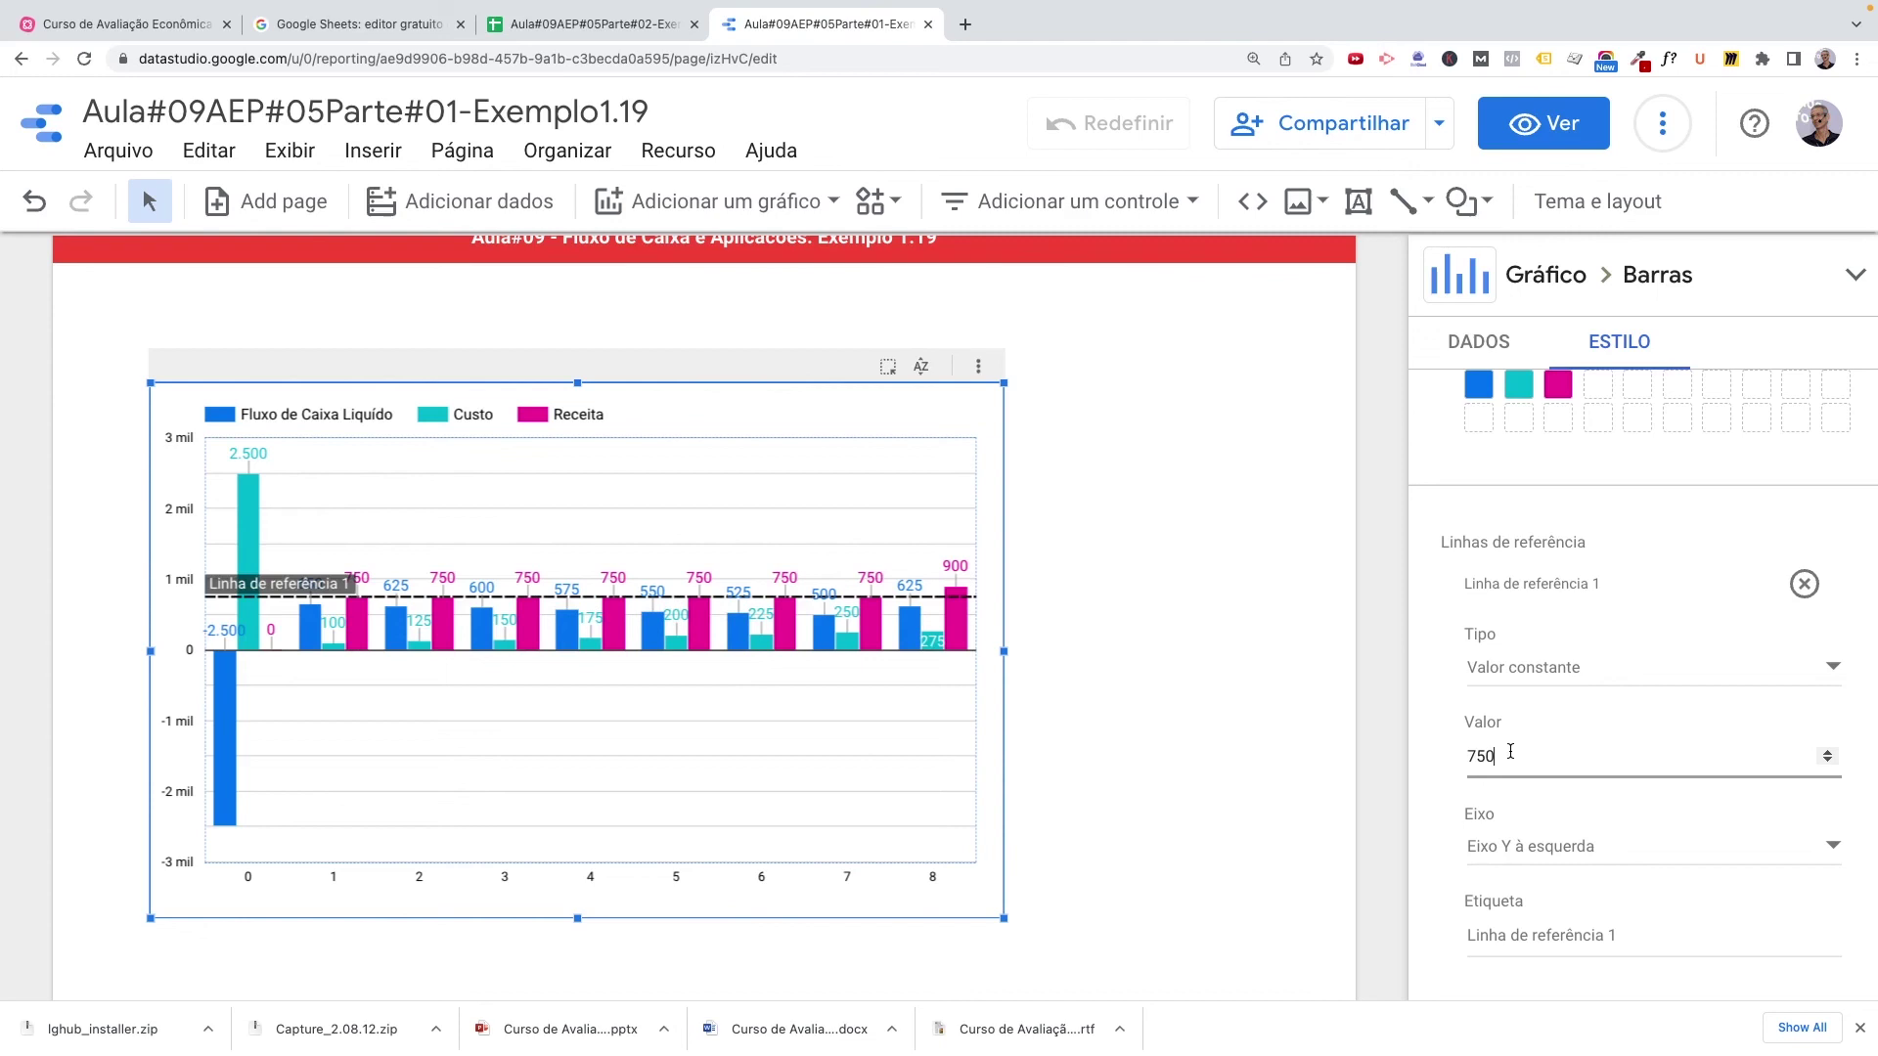
{"action": "left_click", "coordinate": [1804, 585]}
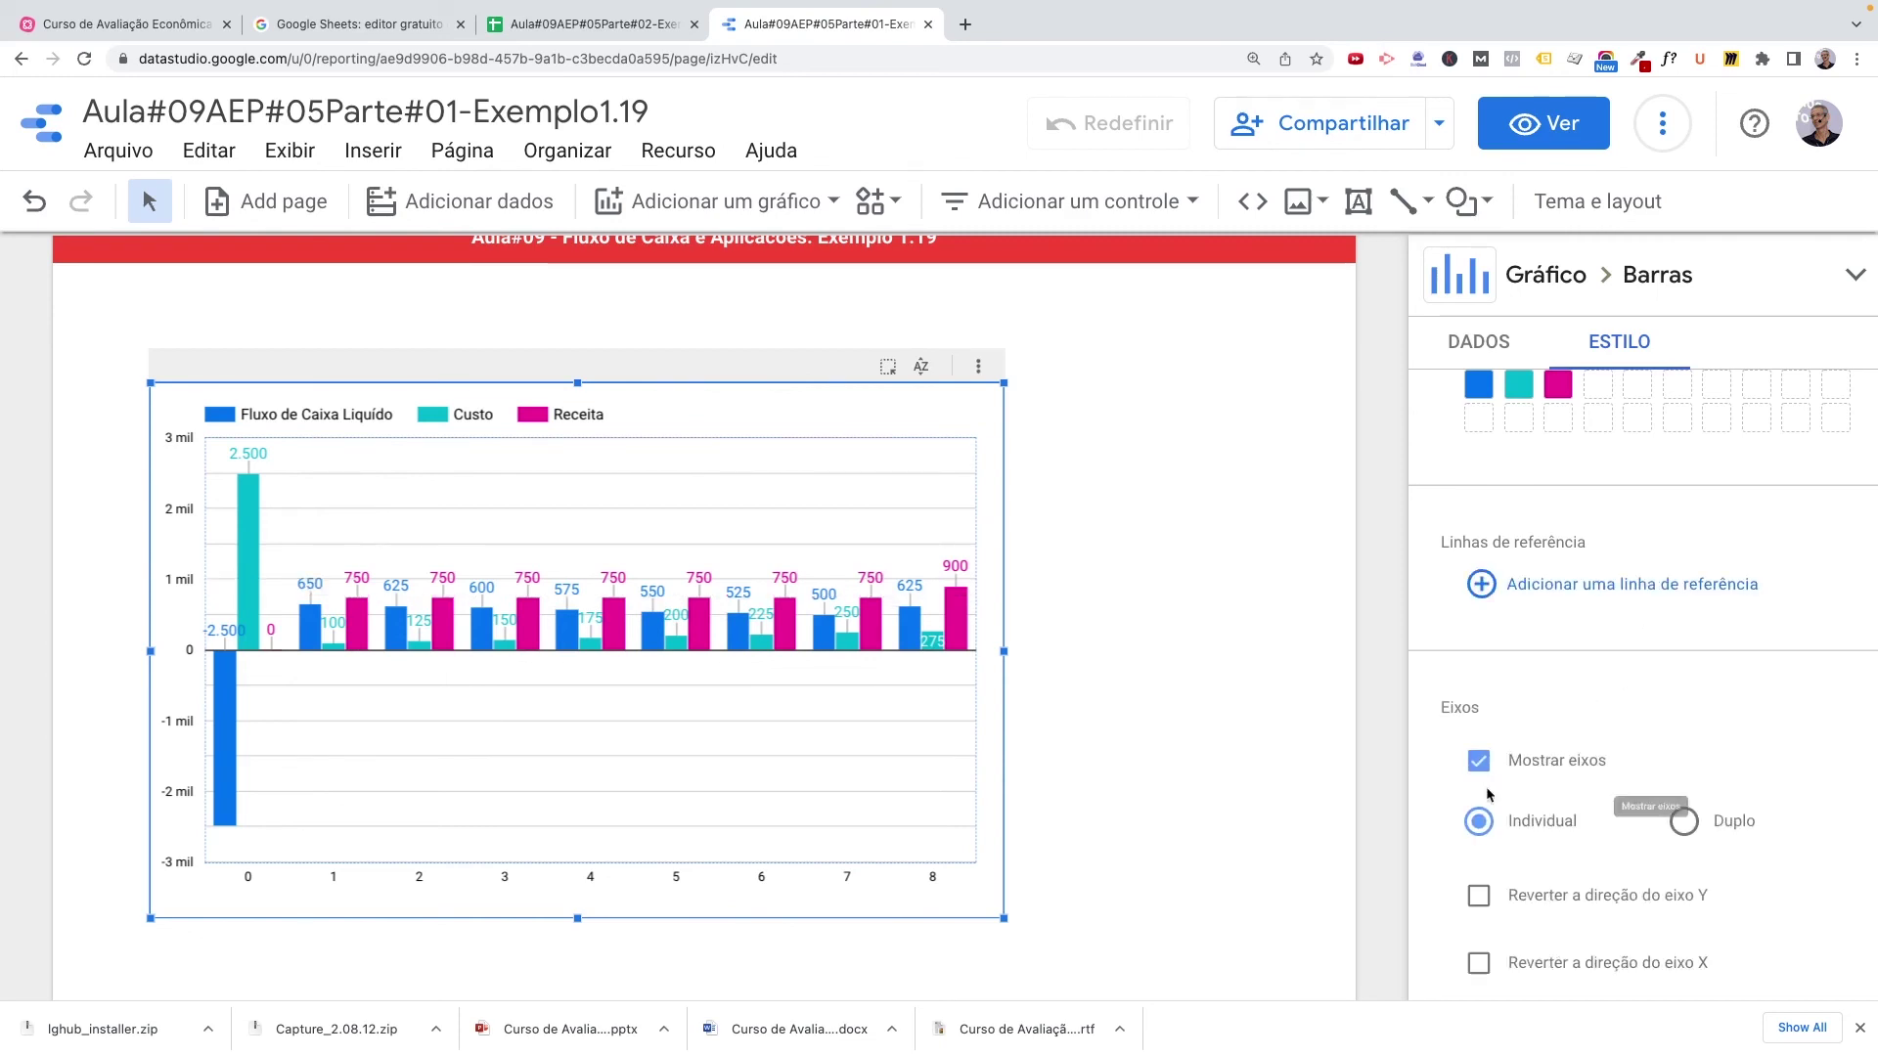
Examine the chart's style settings for axes, grid, legend, background and border.
{"action": "scroll", "coordinate": [1480, 794], "scroll_direction": "down", "scroll_amount": 1}
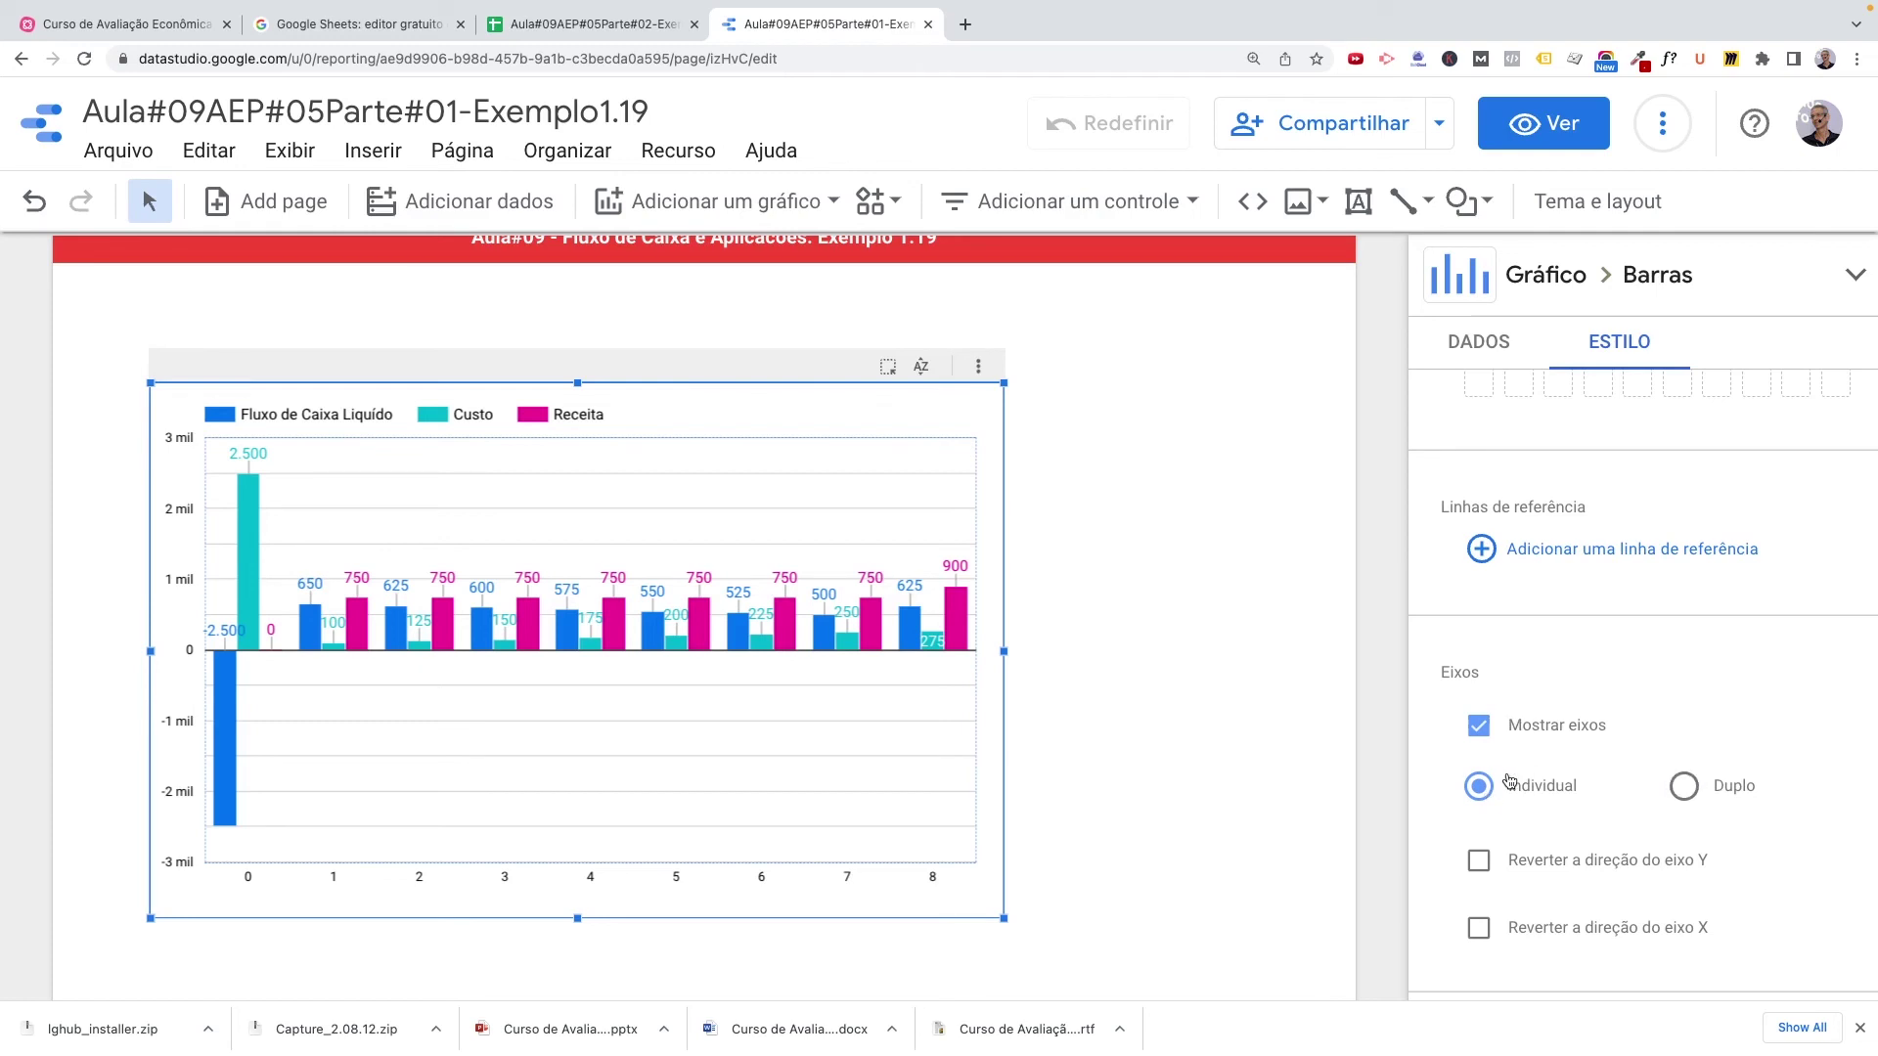
{"action": "scroll", "coordinate": [1544, 846], "scroll_direction": "down", "scroll_amount": 2}
{"action": "scroll", "coordinate": [1543, 846], "scroll_direction": "down", "scroll_amount": 5}
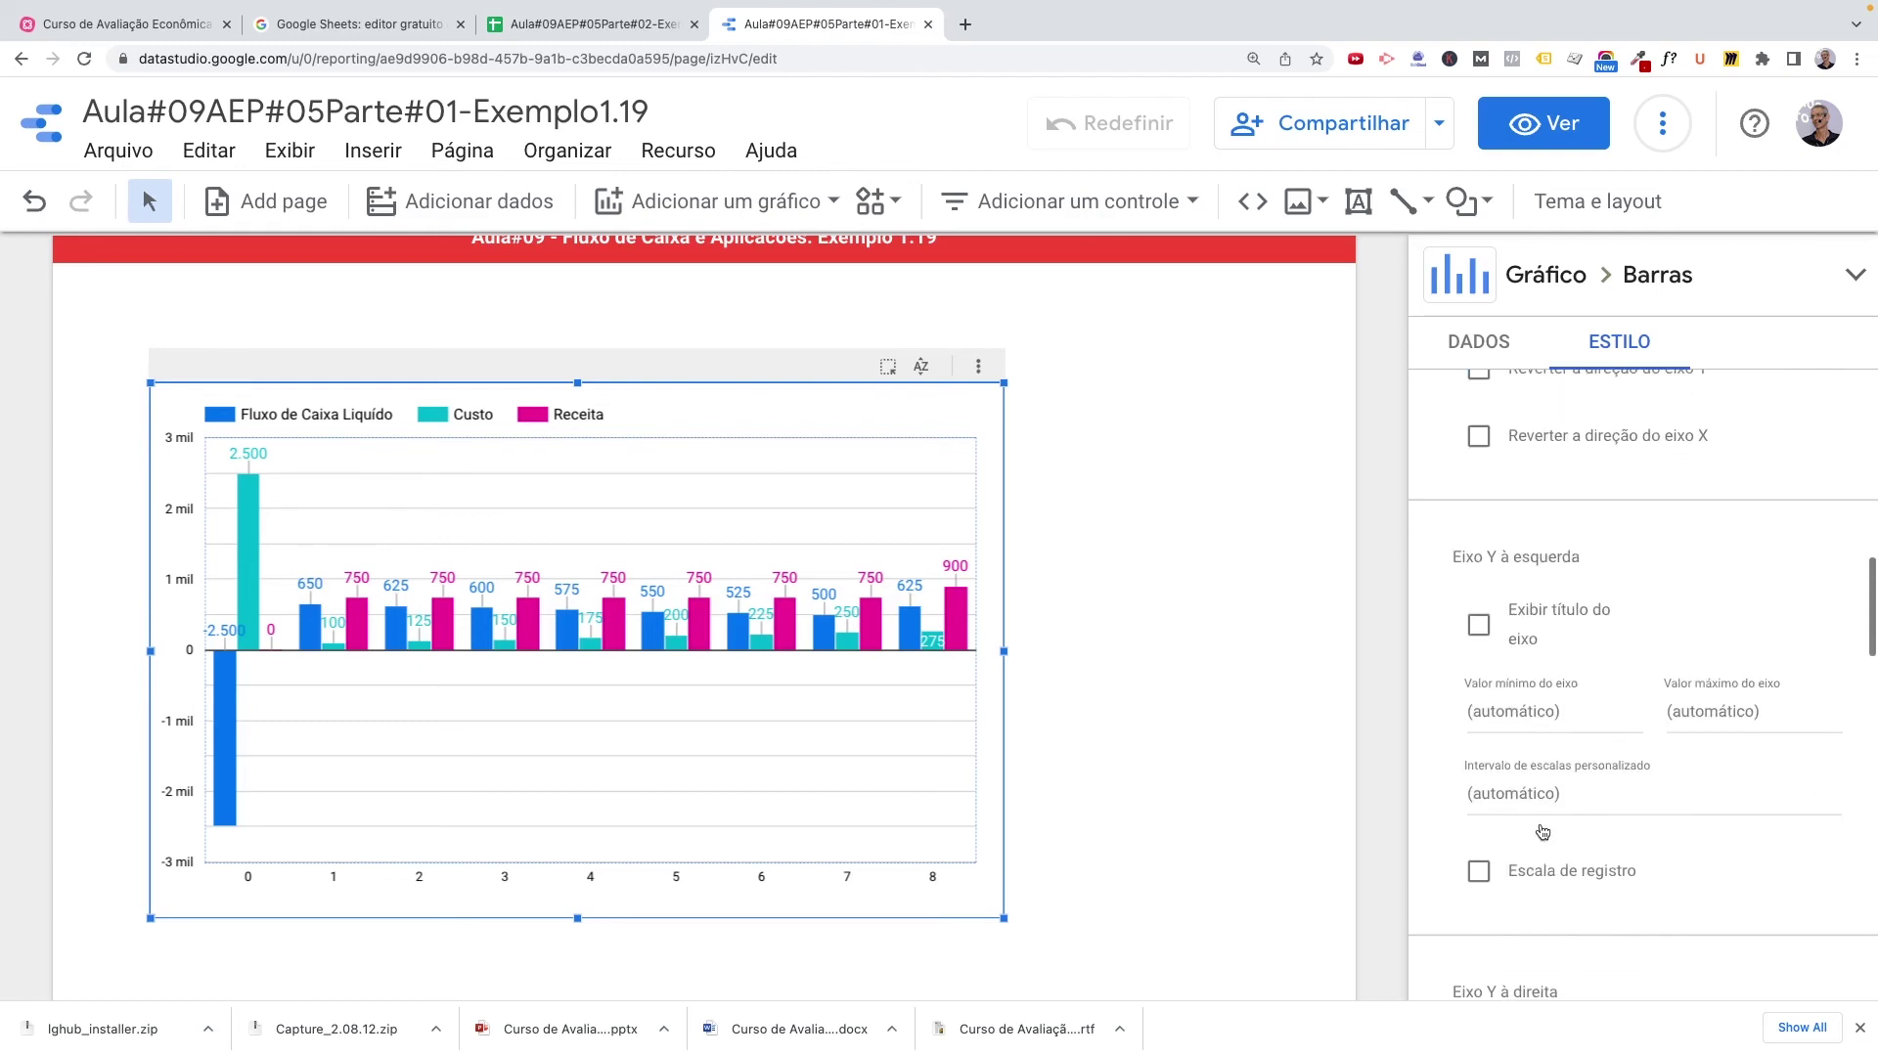
{"action": "scroll", "coordinate": [1538, 792], "scroll_direction": "down", "scroll_amount": 5}
{"action": "scroll", "coordinate": [1539, 782], "scroll_direction": "down", "scroll_amount": 10}
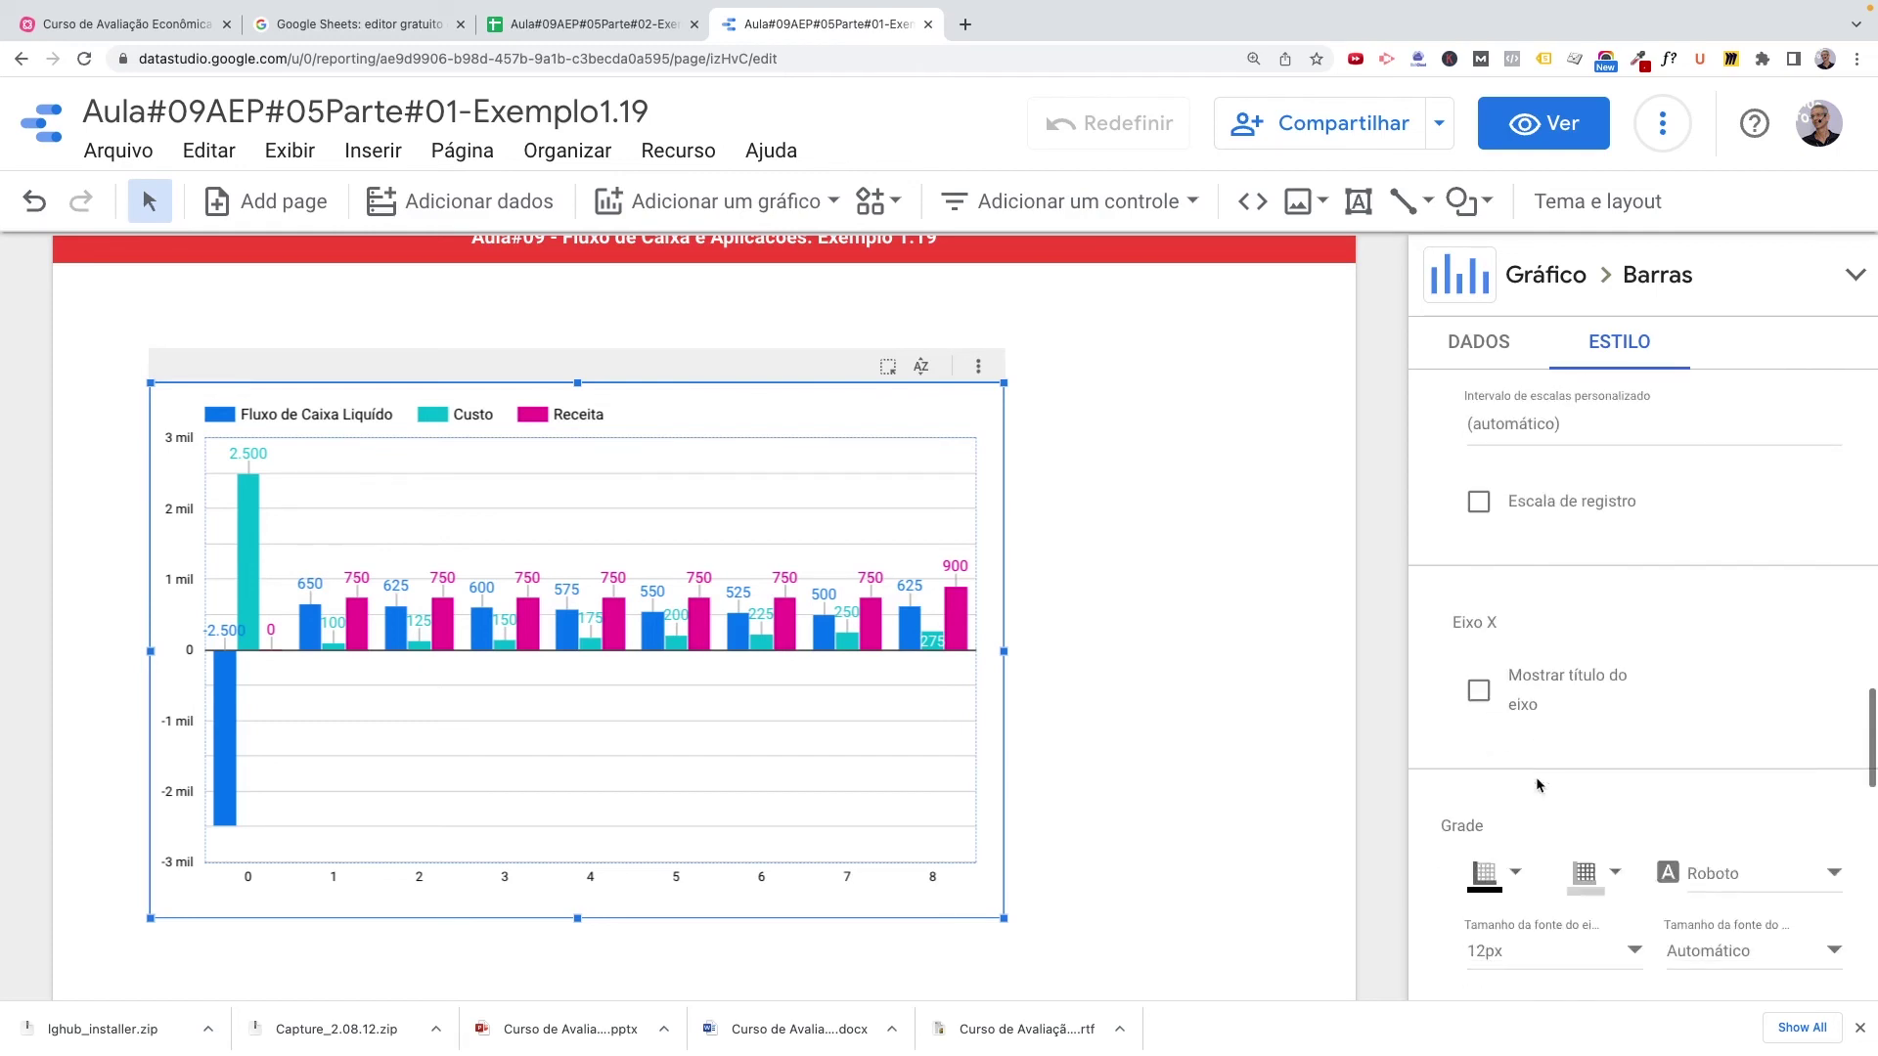
{"action": "scroll", "coordinate": [1539, 782], "scroll_direction": "up", "scroll_amount": 5}
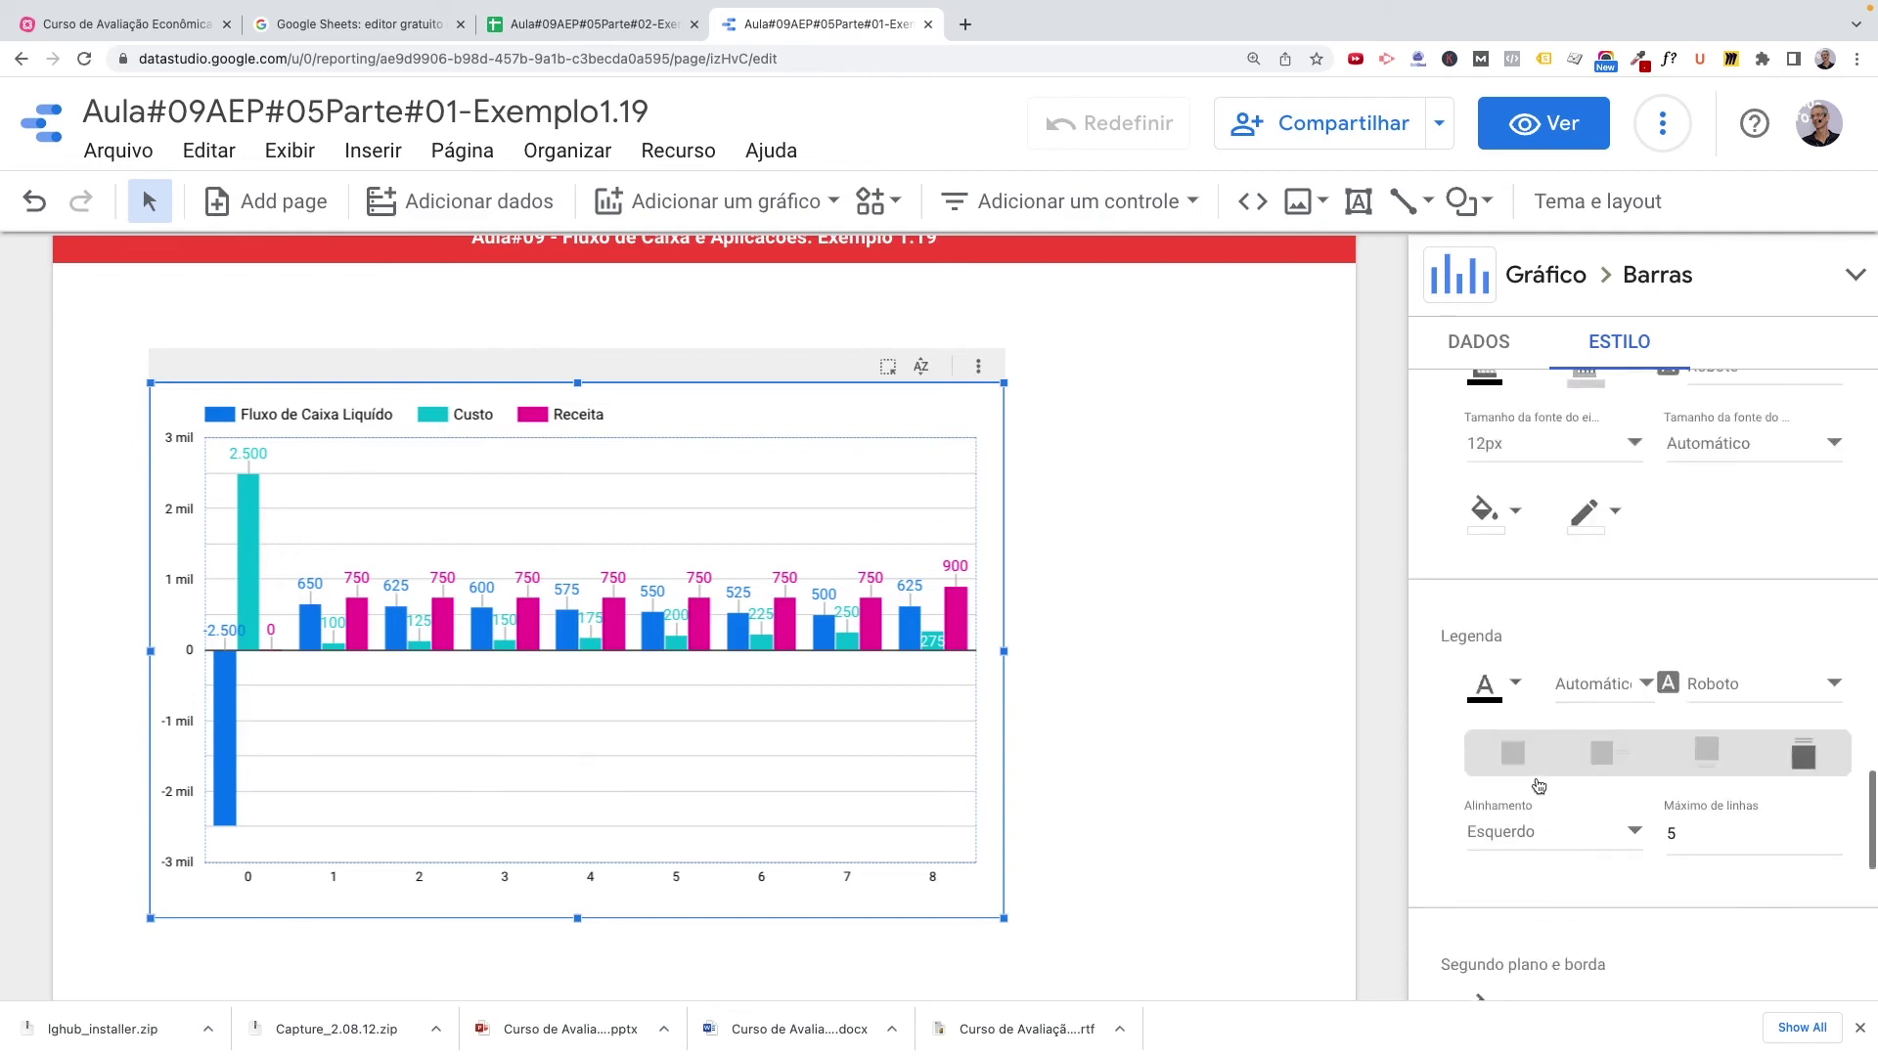
{"action": "scroll", "coordinate": [1538, 784], "scroll_direction": "down", "scroll_amount": 2}
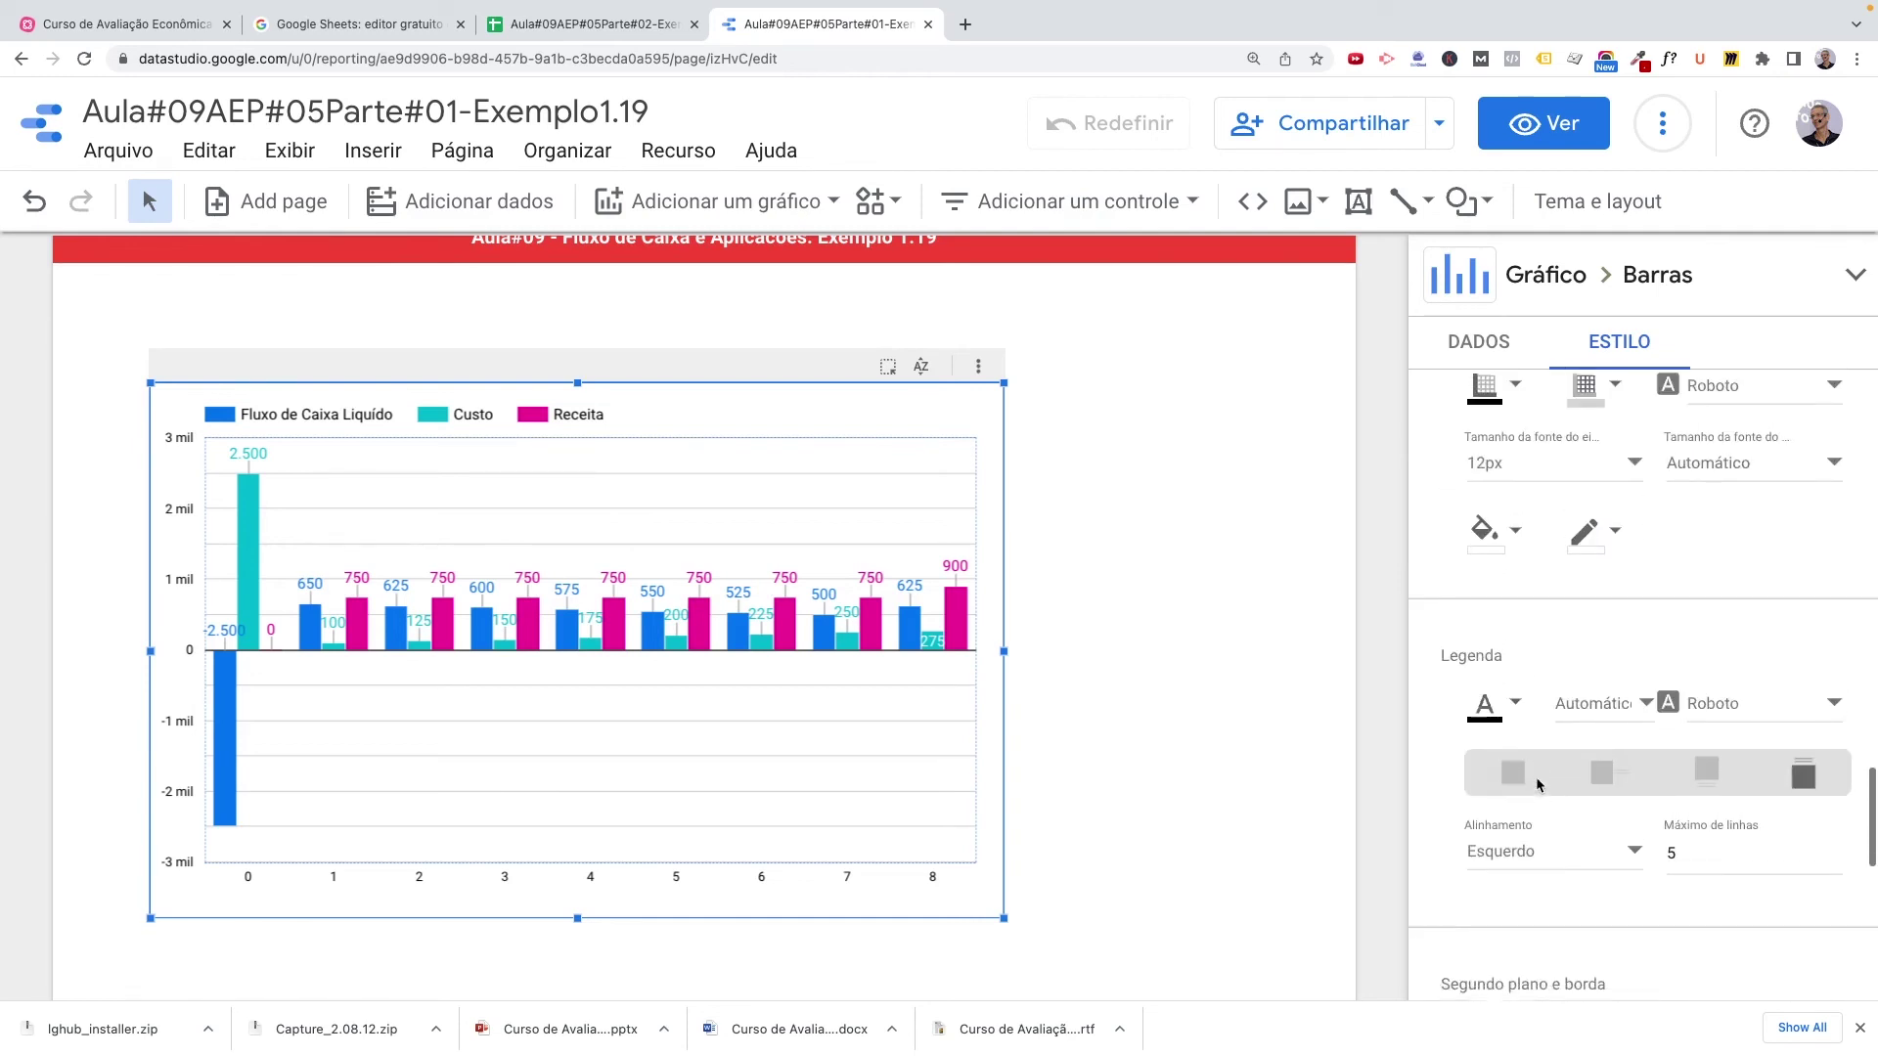
{"action": "scroll", "coordinate": [1538, 784], "scroll_direction": "up", "scroll_amount": 4}
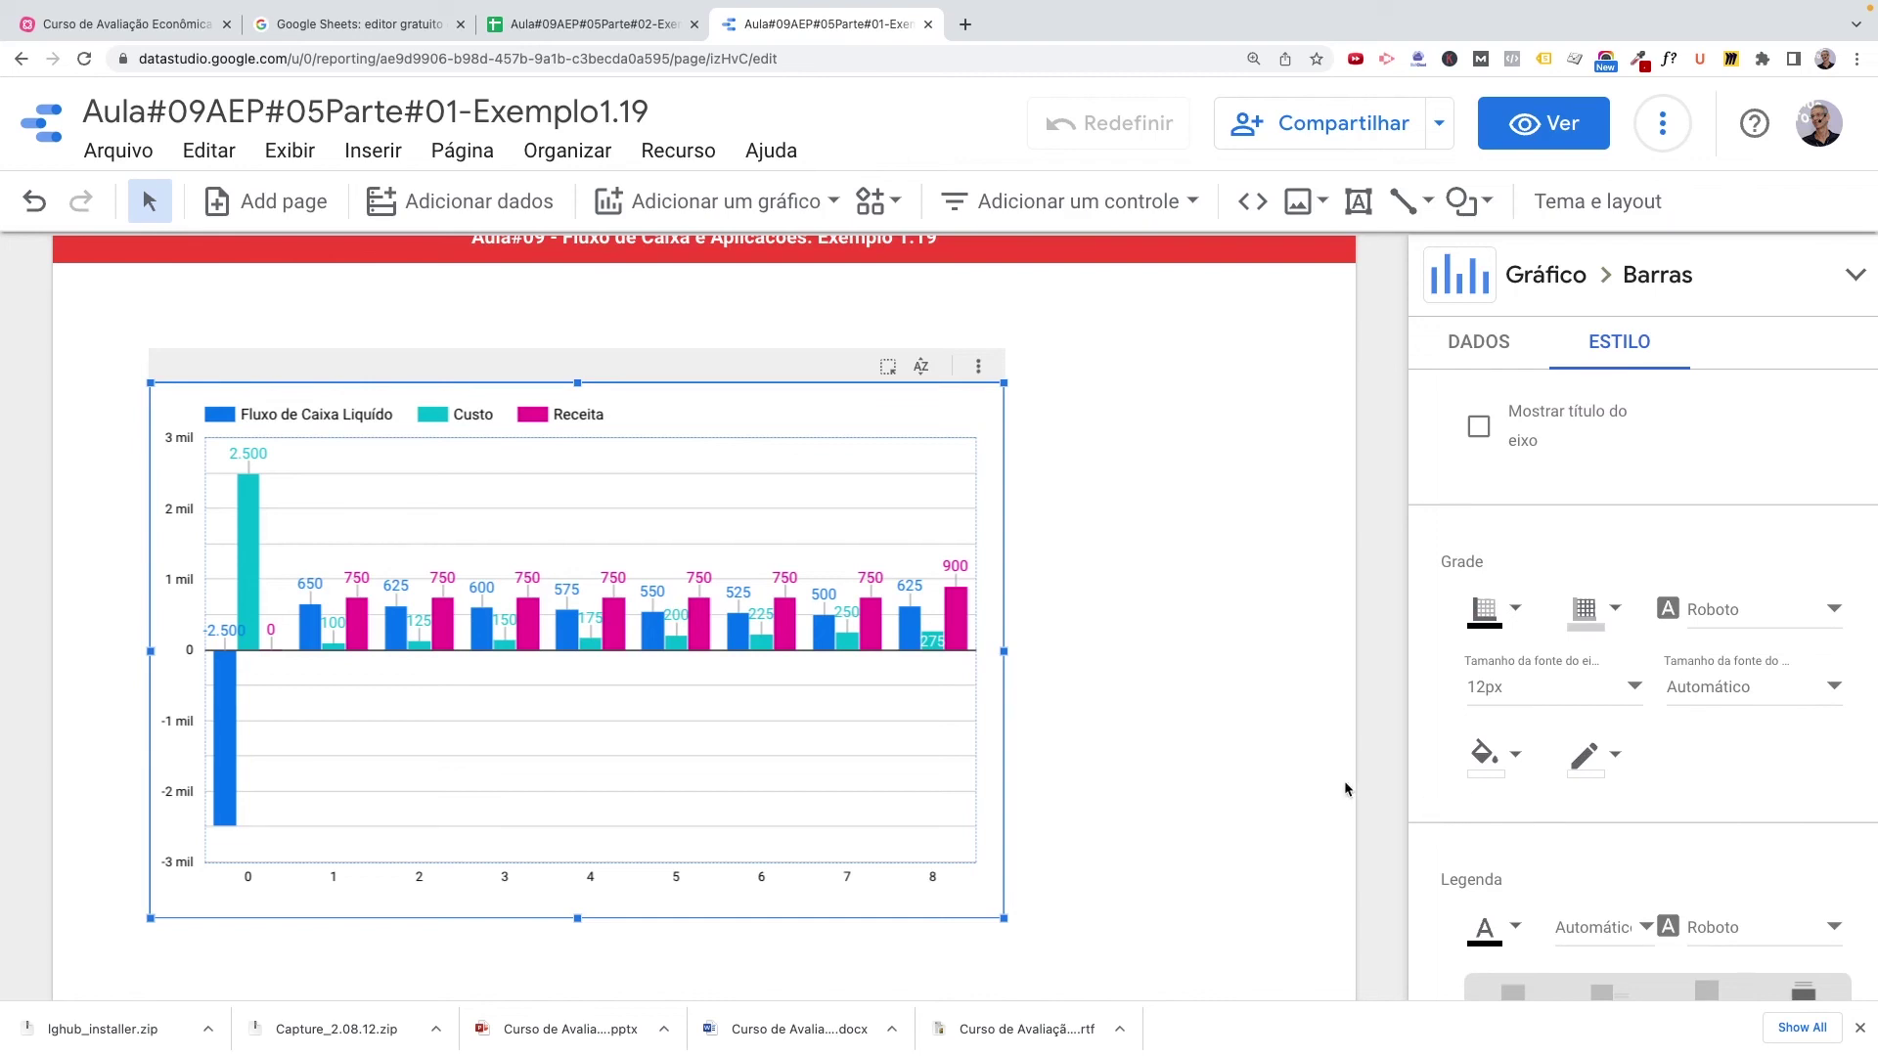
{"action": "scroll", "coordinate": [1615, 812], "scroll_direction": "down", "scroll_amount": 4}
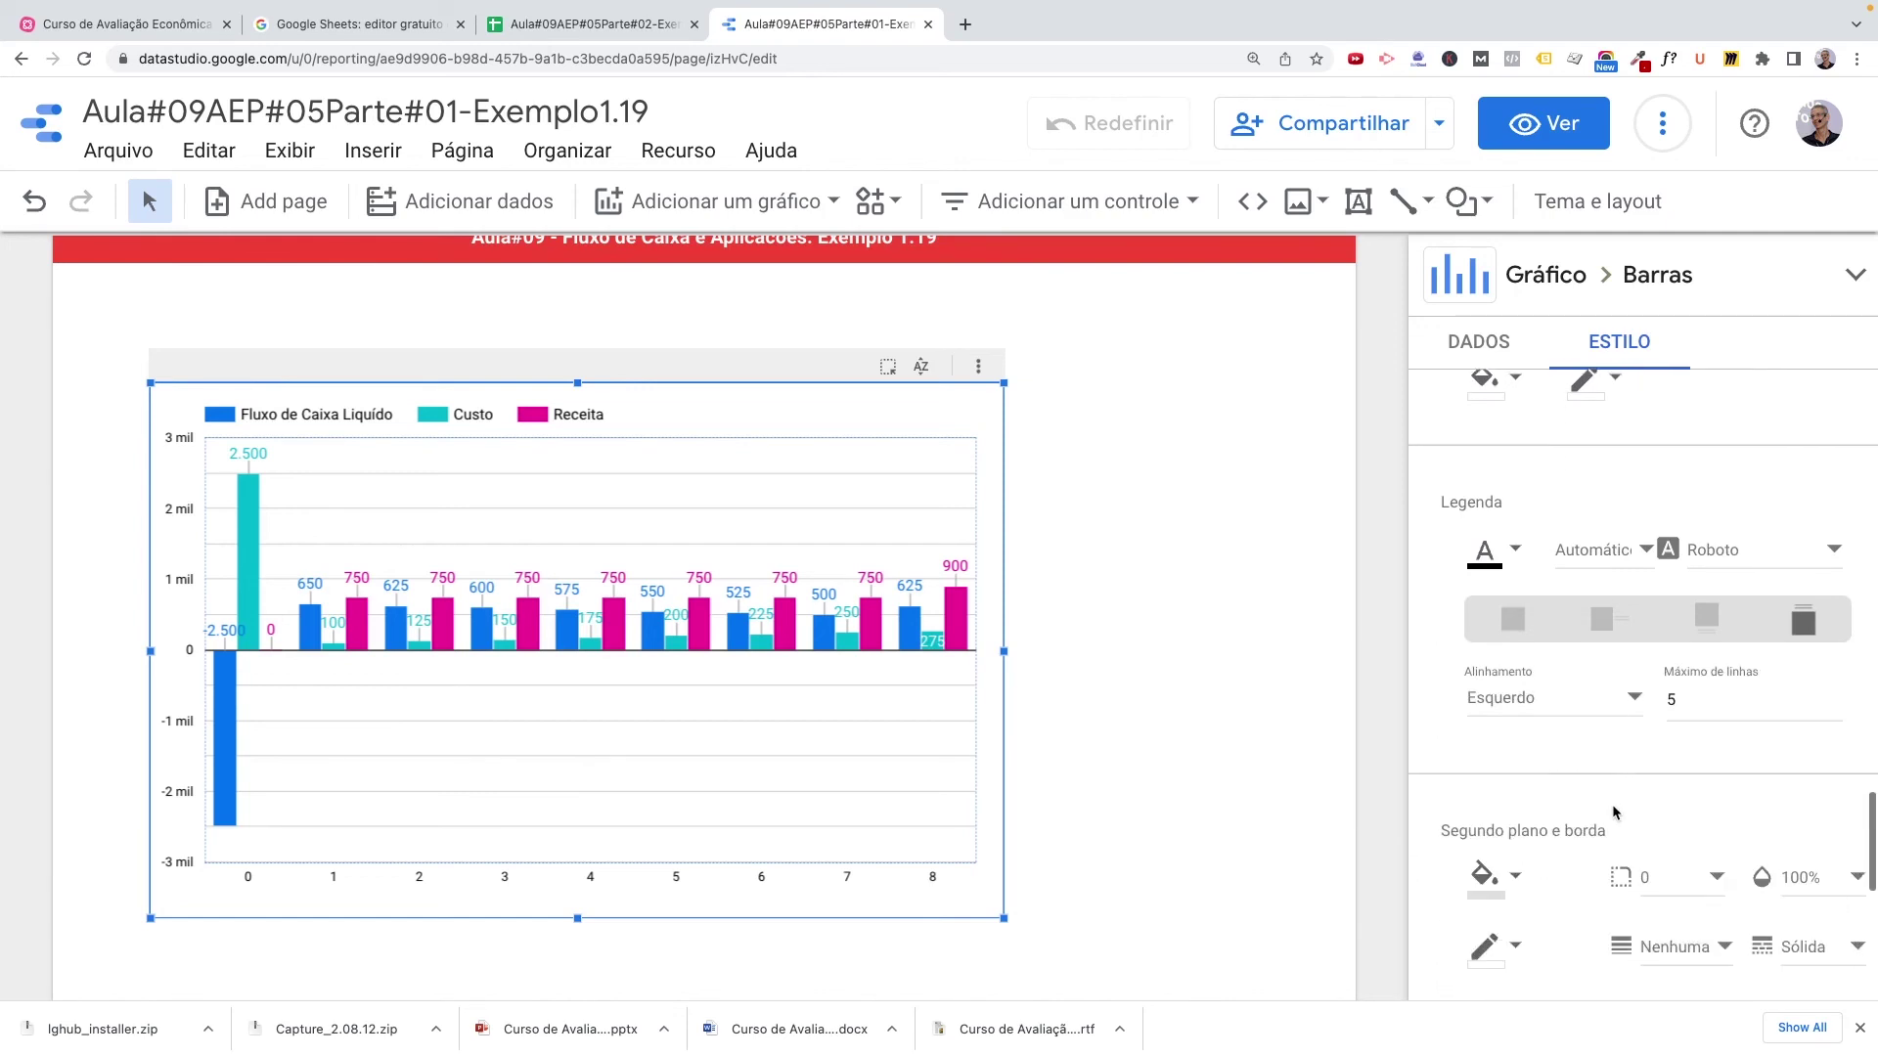
Try a light red colour for the chart's grid lines.
{"action": "scroll", "coordinate": [1553, 742], "scroll_direction": "up", "scroll_amount": 3}
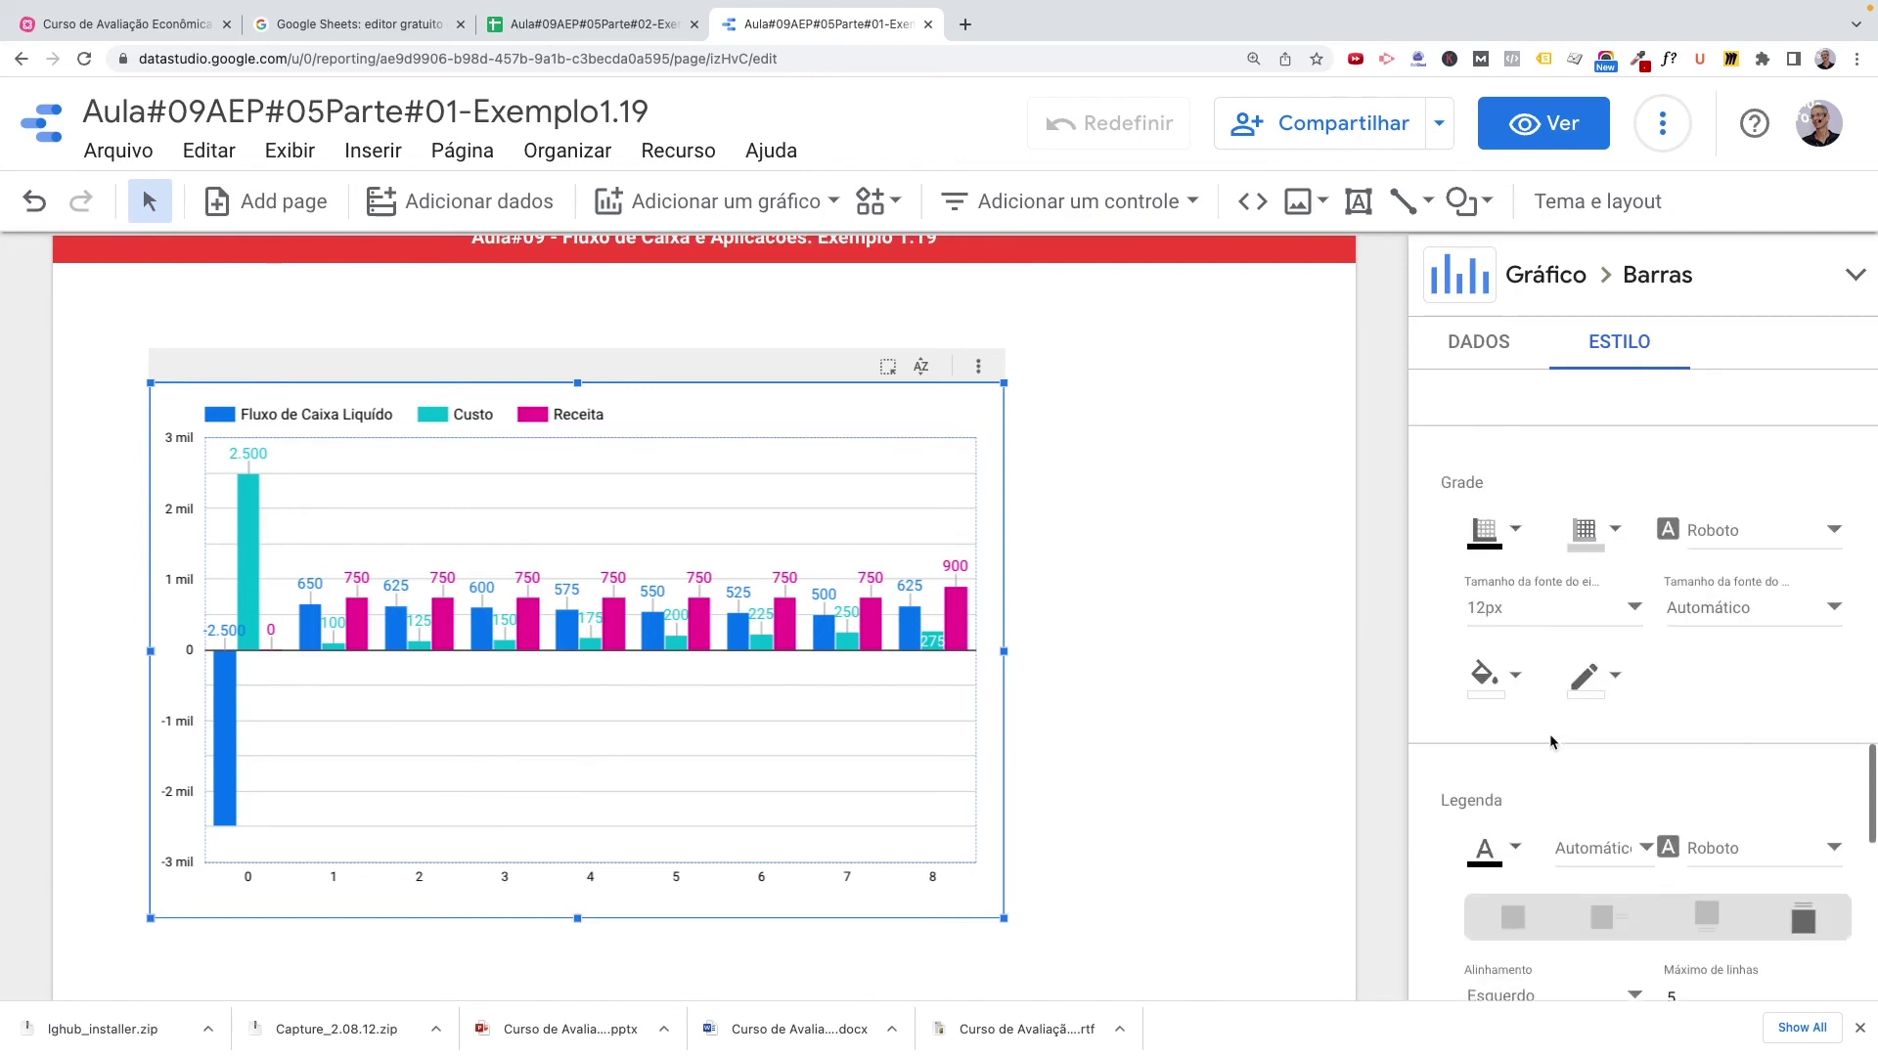
{"action": "scroll", "coordinate": [1551, 741], "scroll_direction": "up", "scroll_amount": 1}
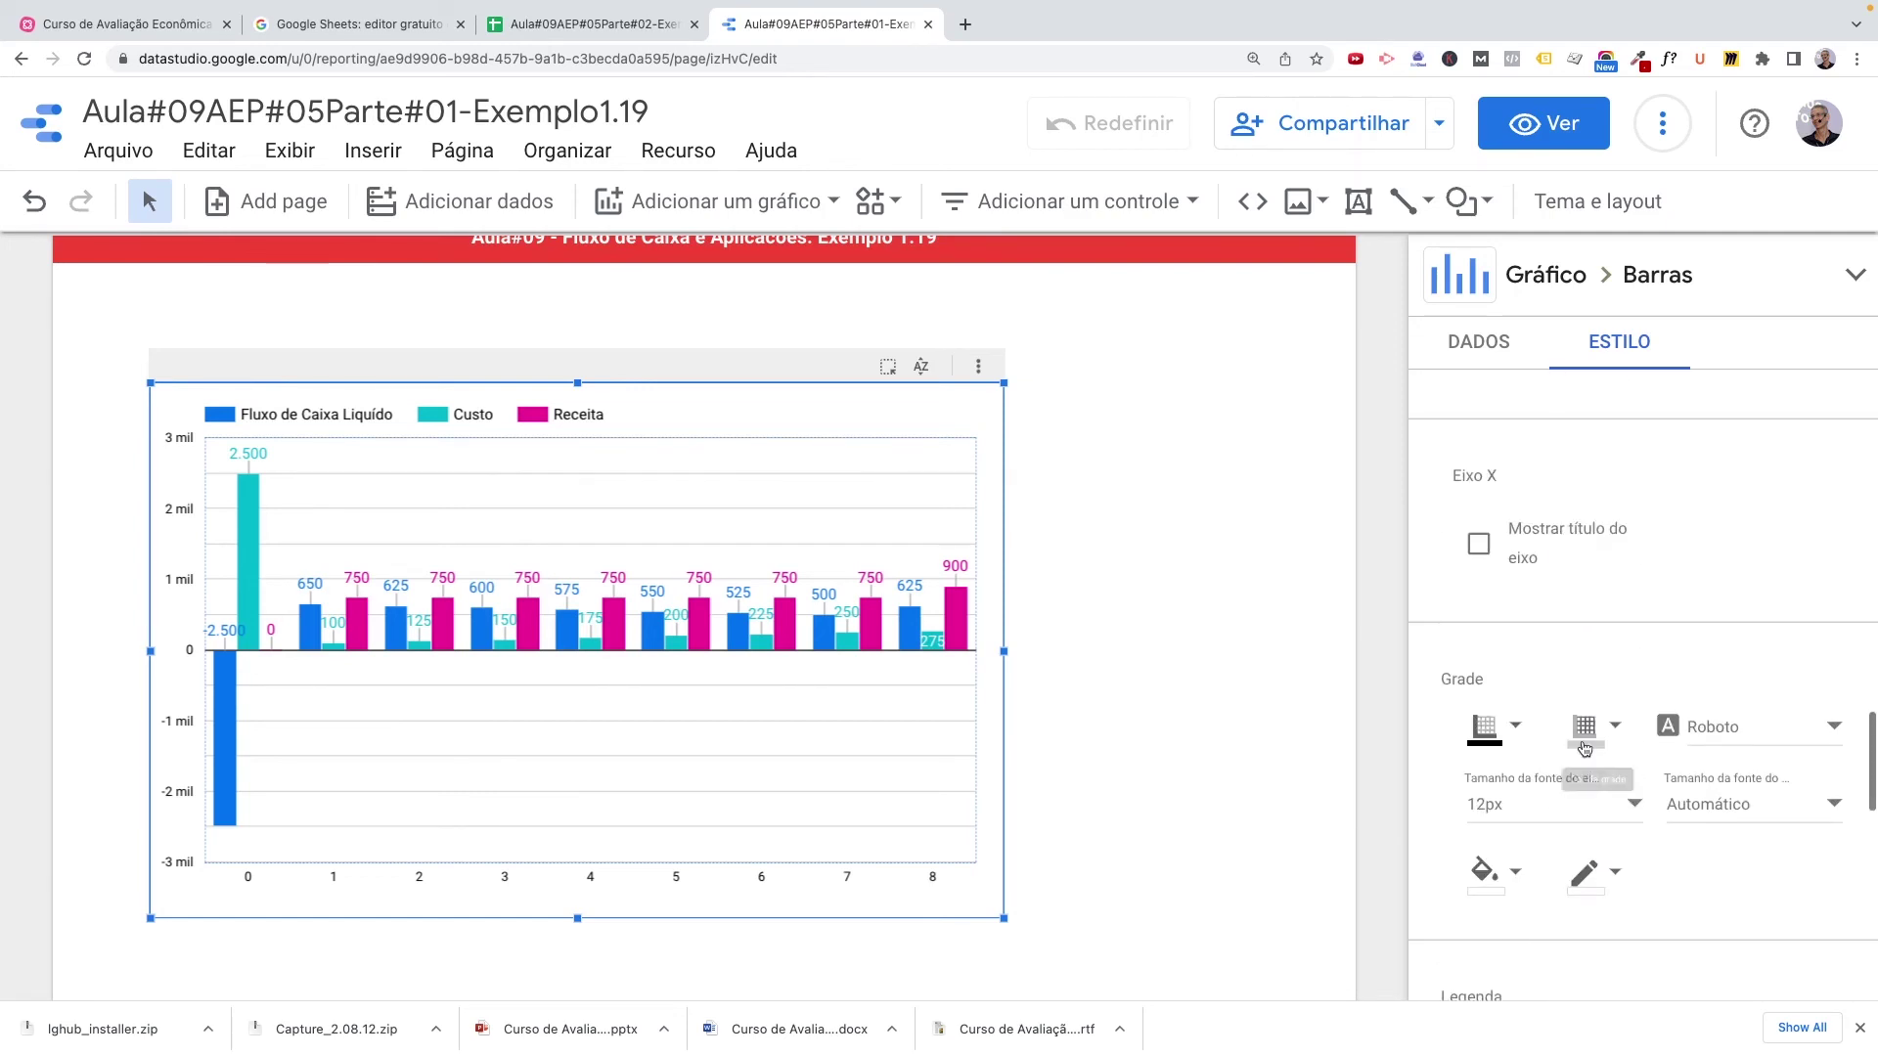
{"action": "left_click", "coordinate": [1588, 728]}
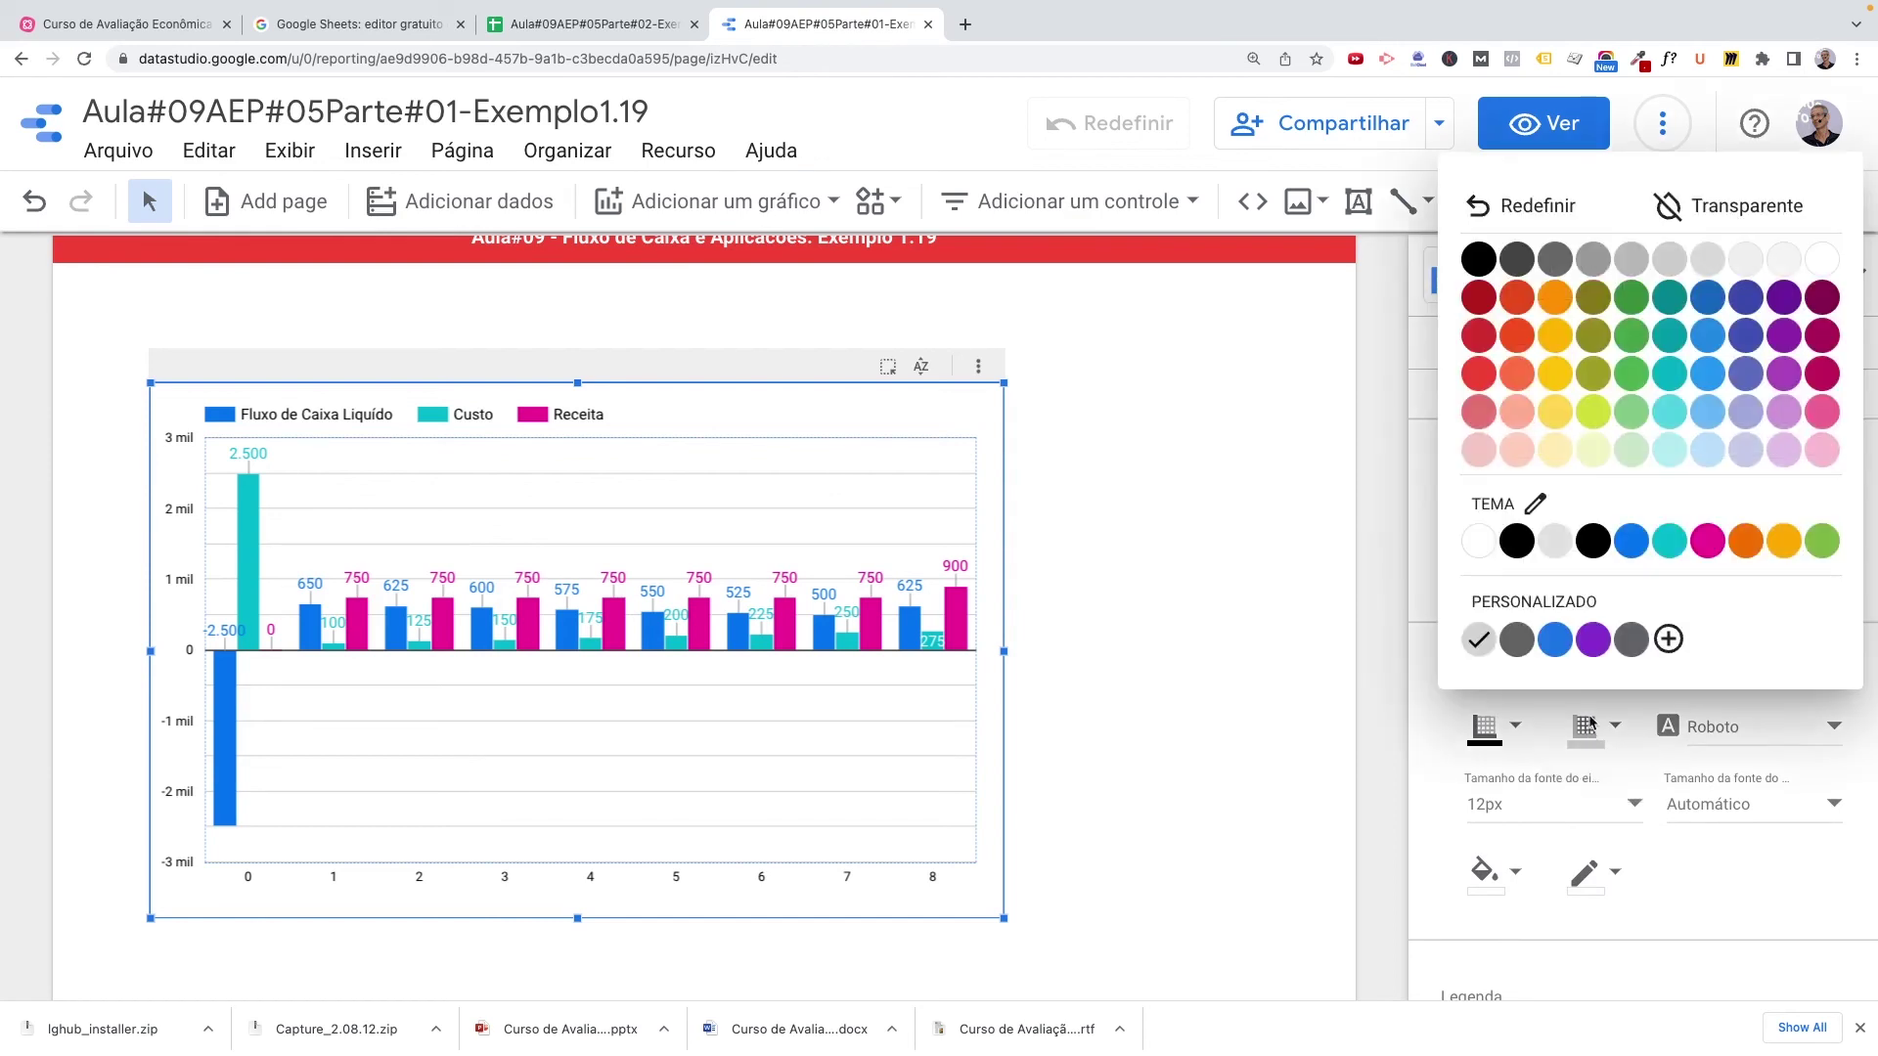
{"action": "left_click", "coordinate": [1517, 450]}
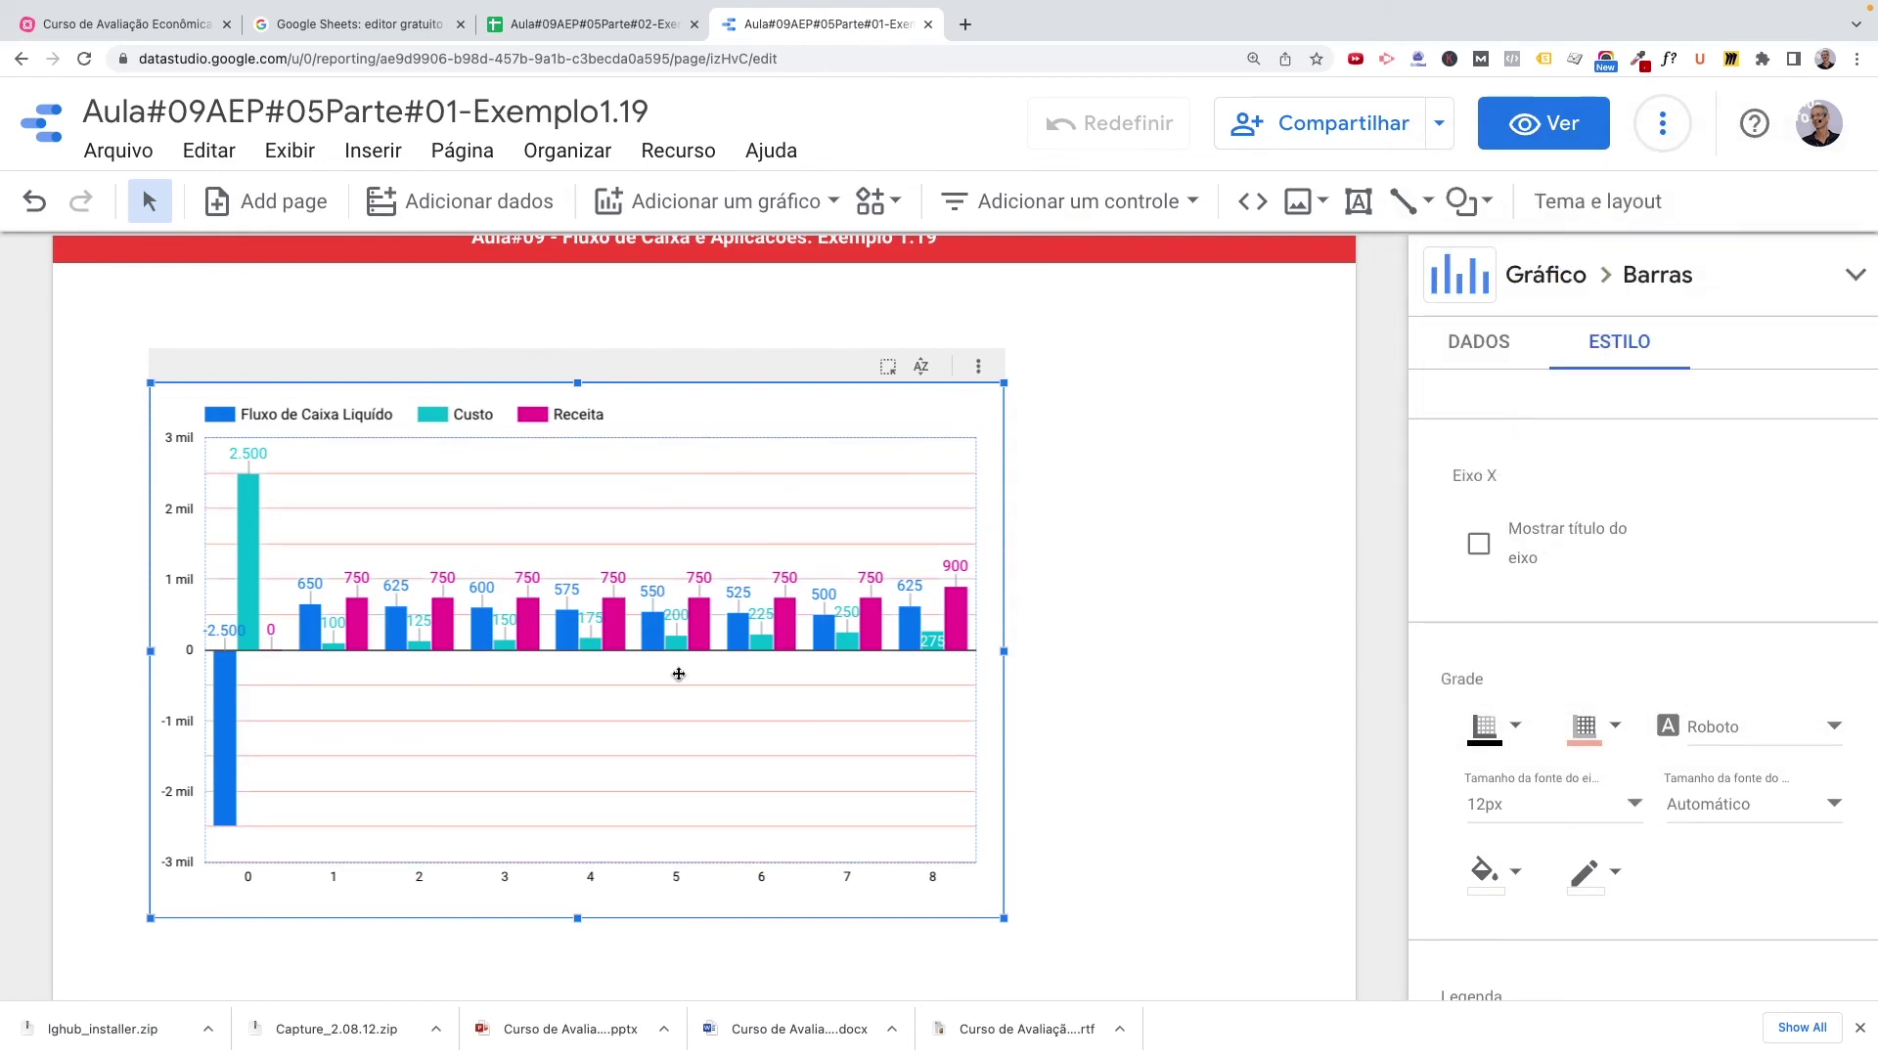
Set the chart's grid line colour to black and check the result on the report page.
{"action": "left_click", "coordinate": [1587, 728]}
{"action": "left_click", "coordinate": [1517, 541]}
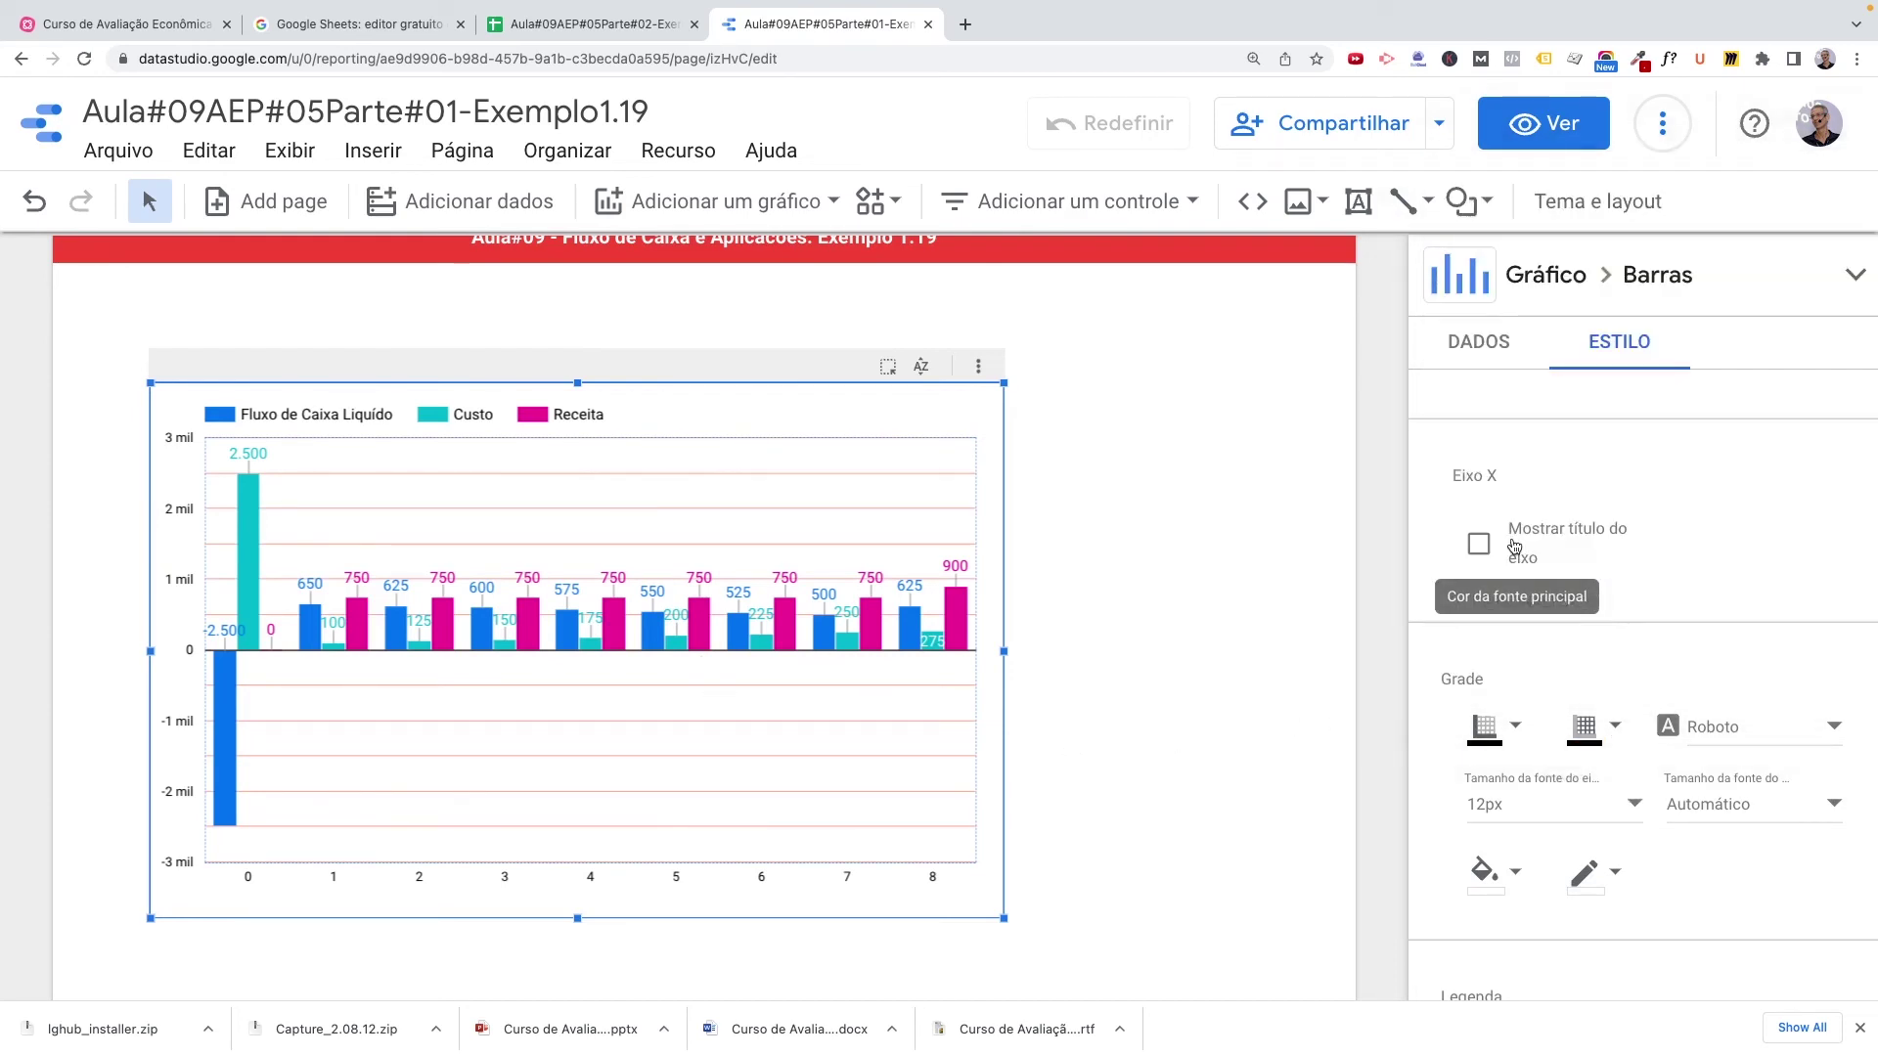
{"action": "scroll", "coordinate": [1647, 847], "scroll_direction": "down", "scroll_amount": 3}
{"action": "scroll", "coordinate": [1647, 847], "scroll_direction": "down", "scroll_amount": 2}
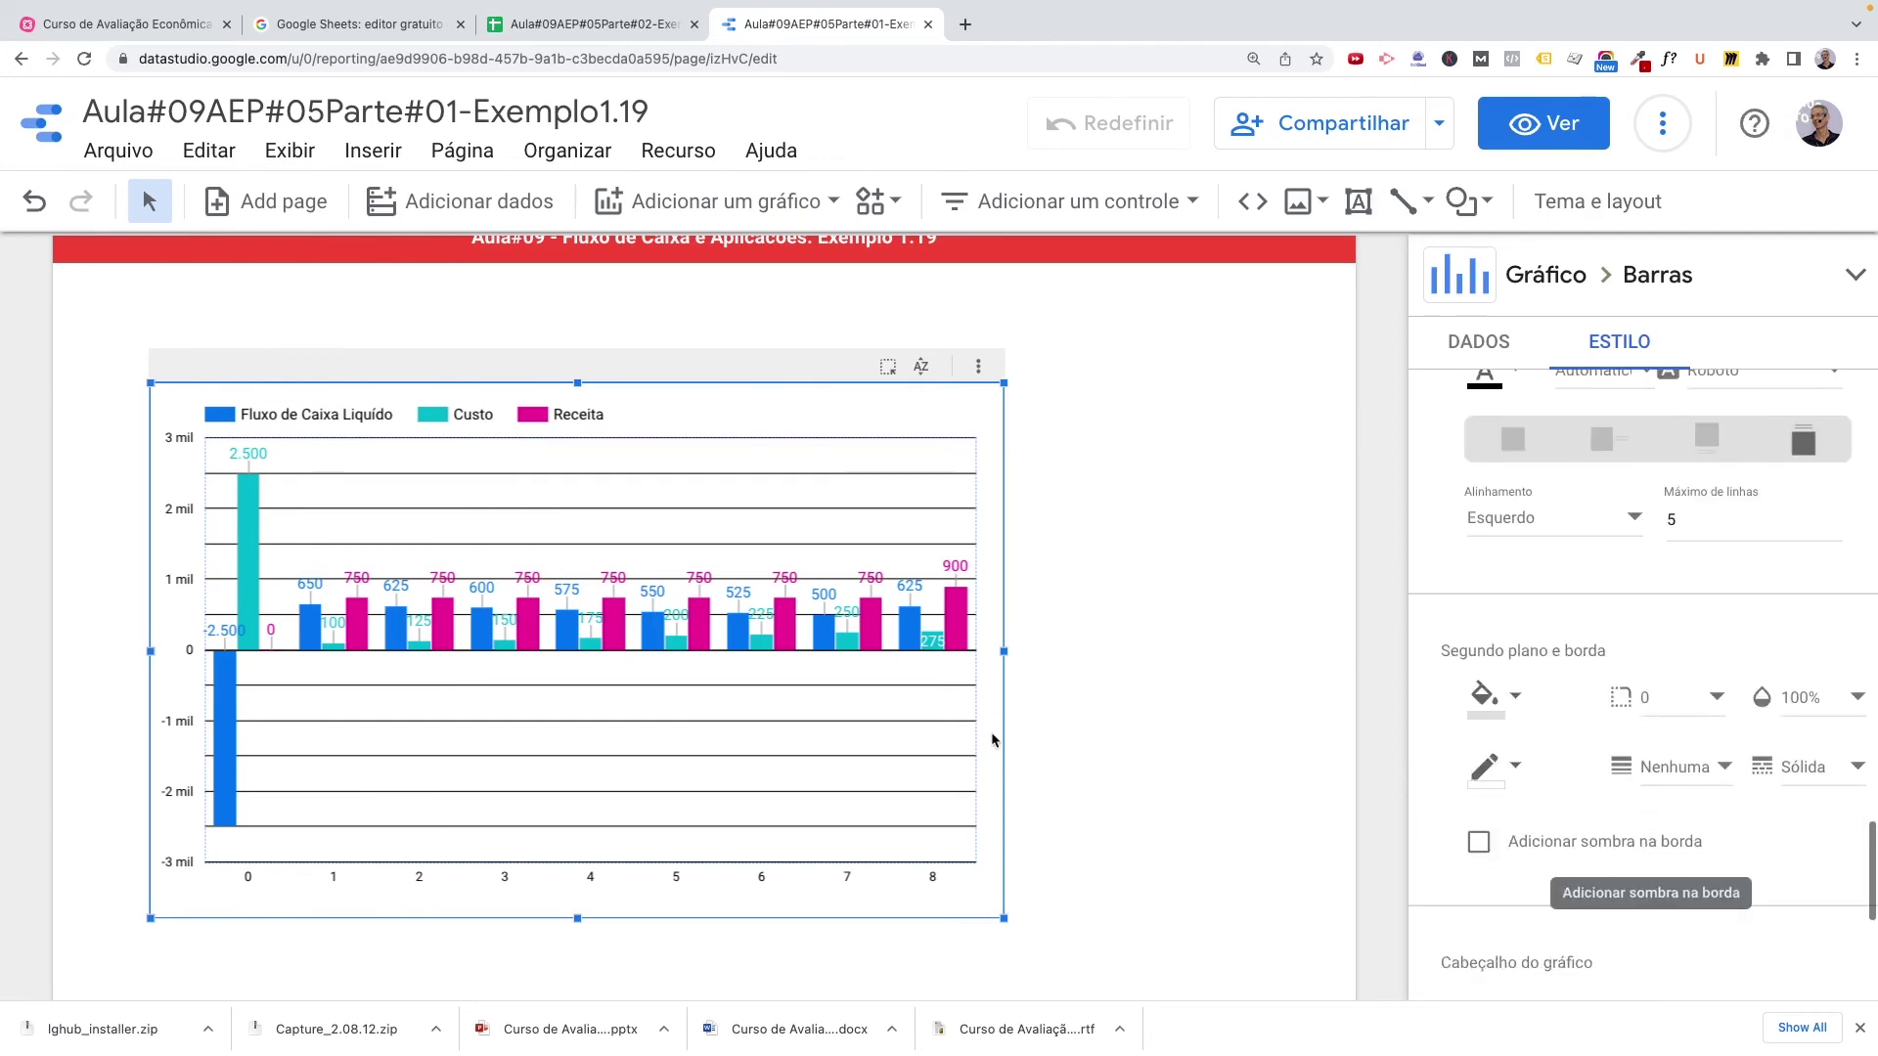
{"action": "scroll", "coordinate": [986, 713], "scroll_direction": "up", "scroll_amount": 1}
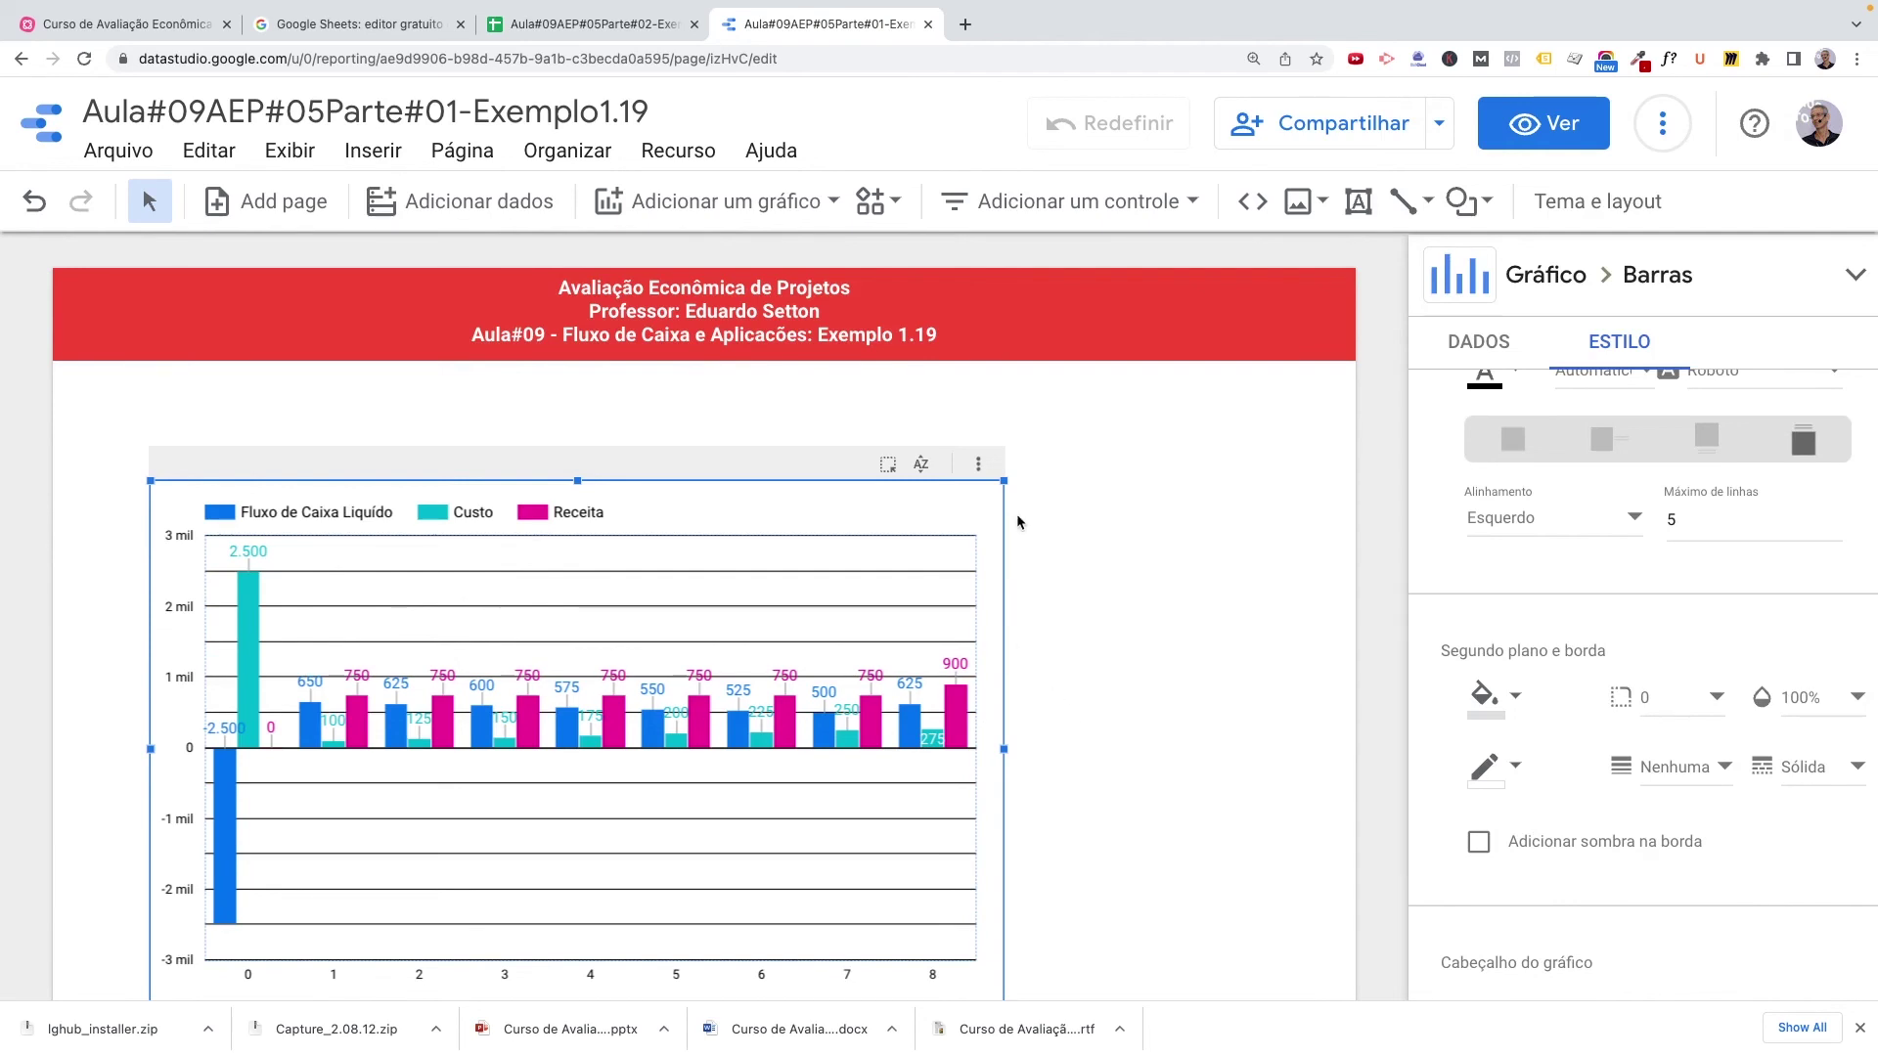
Switch to the Exemplo1.19 spreadsheet in Google Sheets and review the cash-flow table from column A.
{"action": "left_click", "coordinate": [582, 21]}
{"action": "scroll", "coordinate": [1064, 600], "scroll_direction": "right", "scroll_amount": 5}
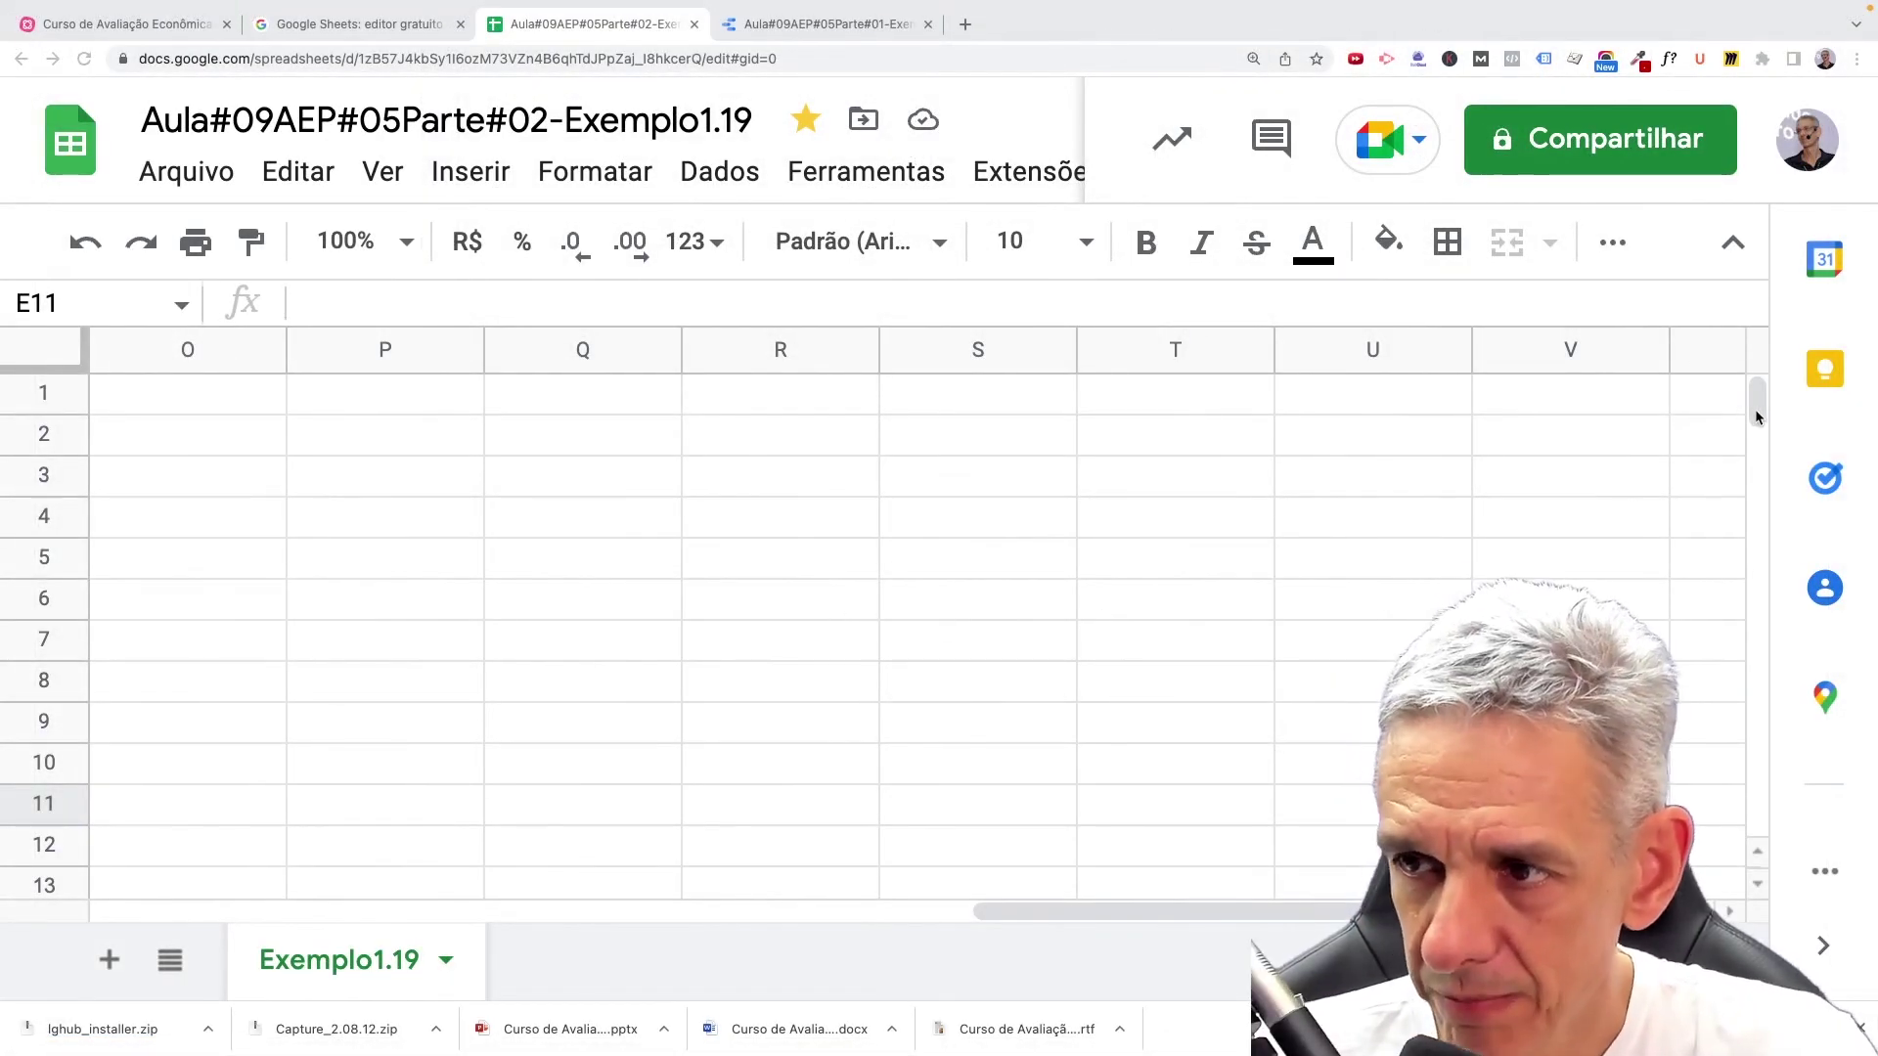
{"action": "left_click_drag", "start_coordinate": [993, 910], "coordinate": [77, 904]}
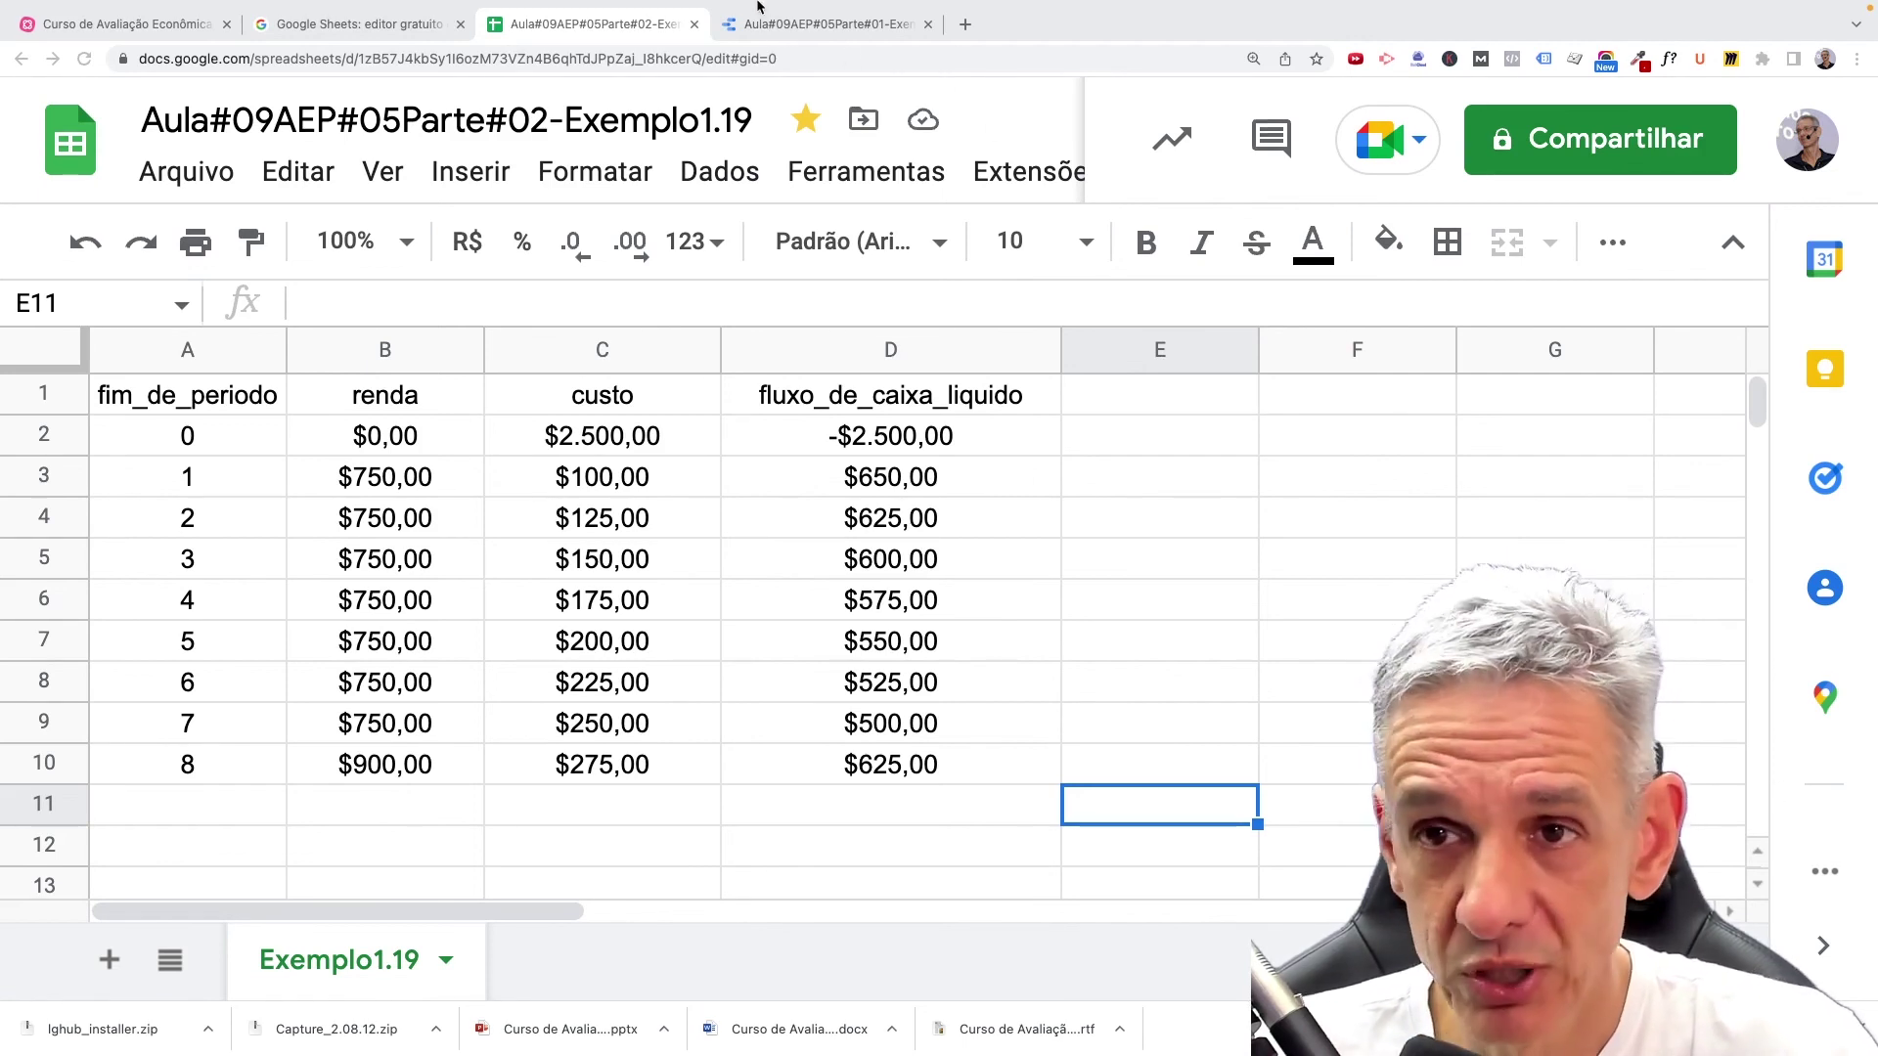
Return to the Data Studio report and review the red banner and the column chart on the page.
{"action": "left_click", "coordinate": [807, 29]}
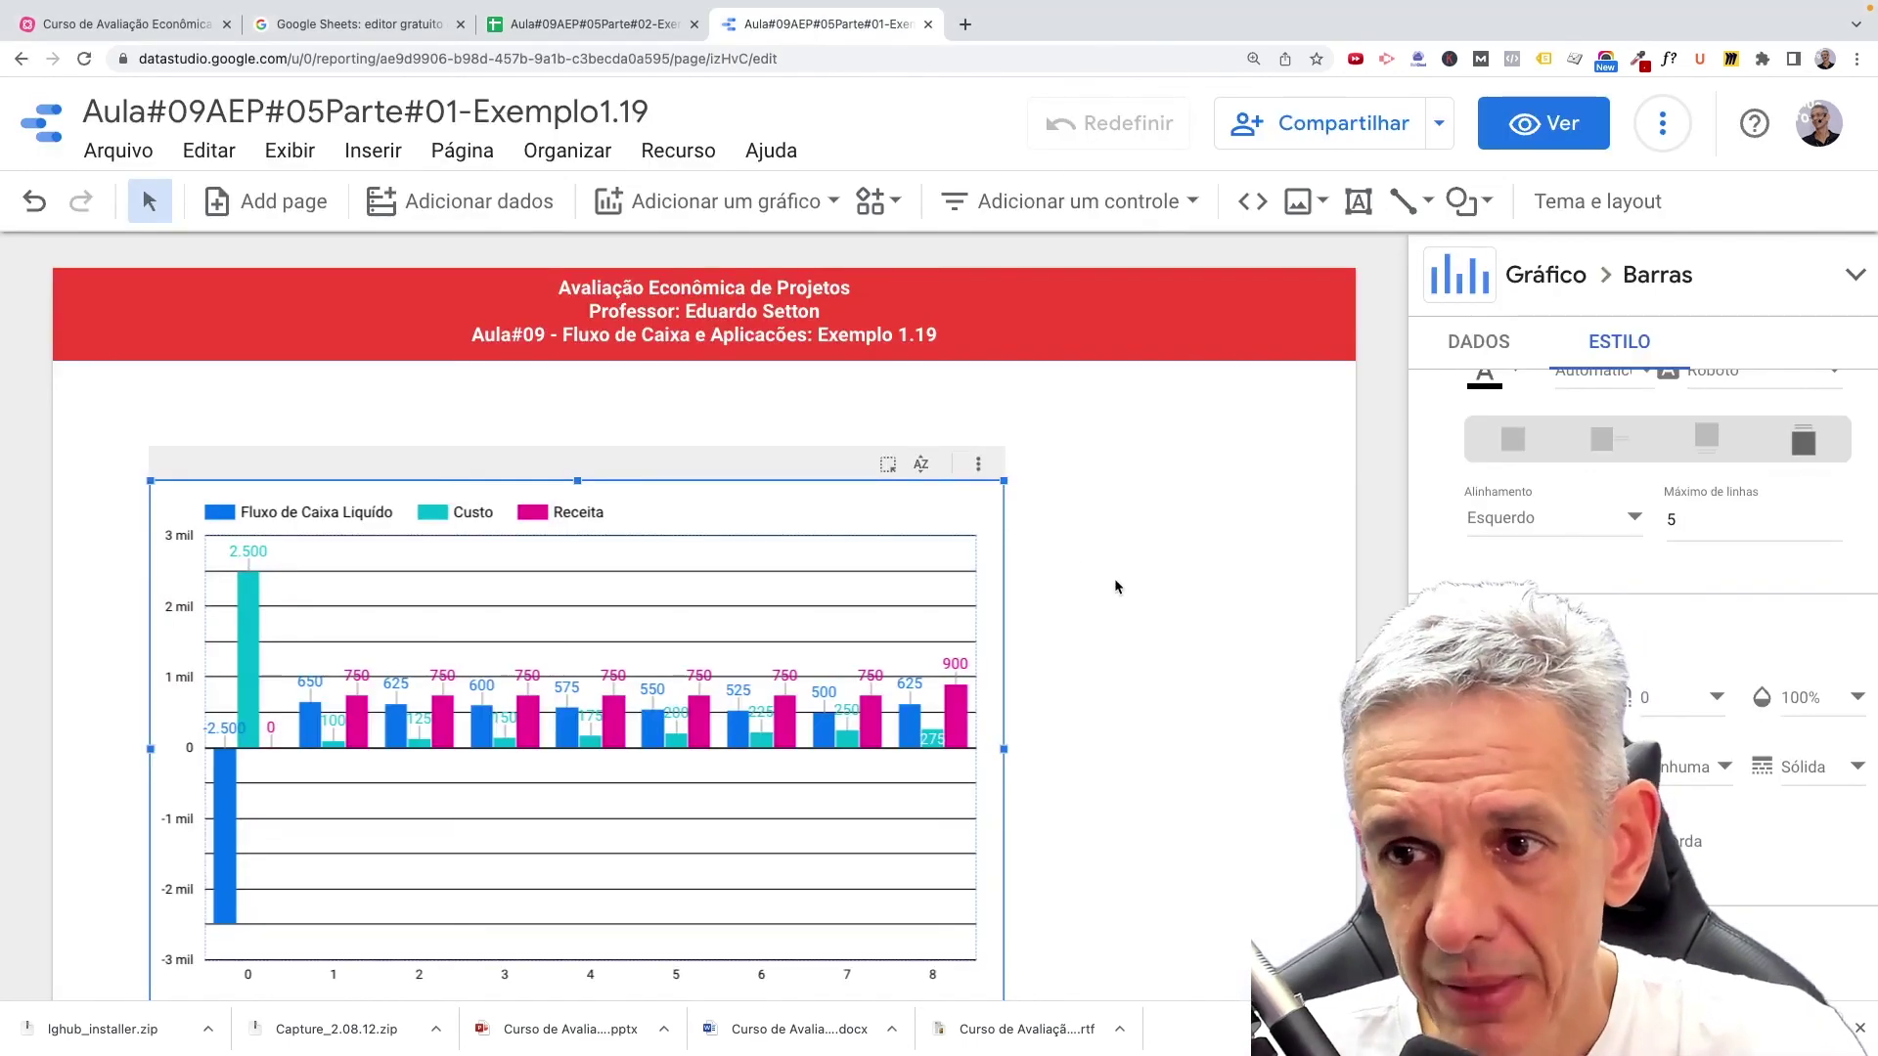
{"action": "scroll", "coordinate": [1115, 582], "scroll_direction": "down", "scroll_amount": 2}
{"action": "scroll", "coordinate": [1115, 584], "scroll_direction": "down", "scroll_amount": 1}
{"action": "scroll", "coordinate": [1115, 584], "scroll_direction": "up", "scroll_amount": 2}
{"action": "left_click", "coordinate": [1212, 499]}
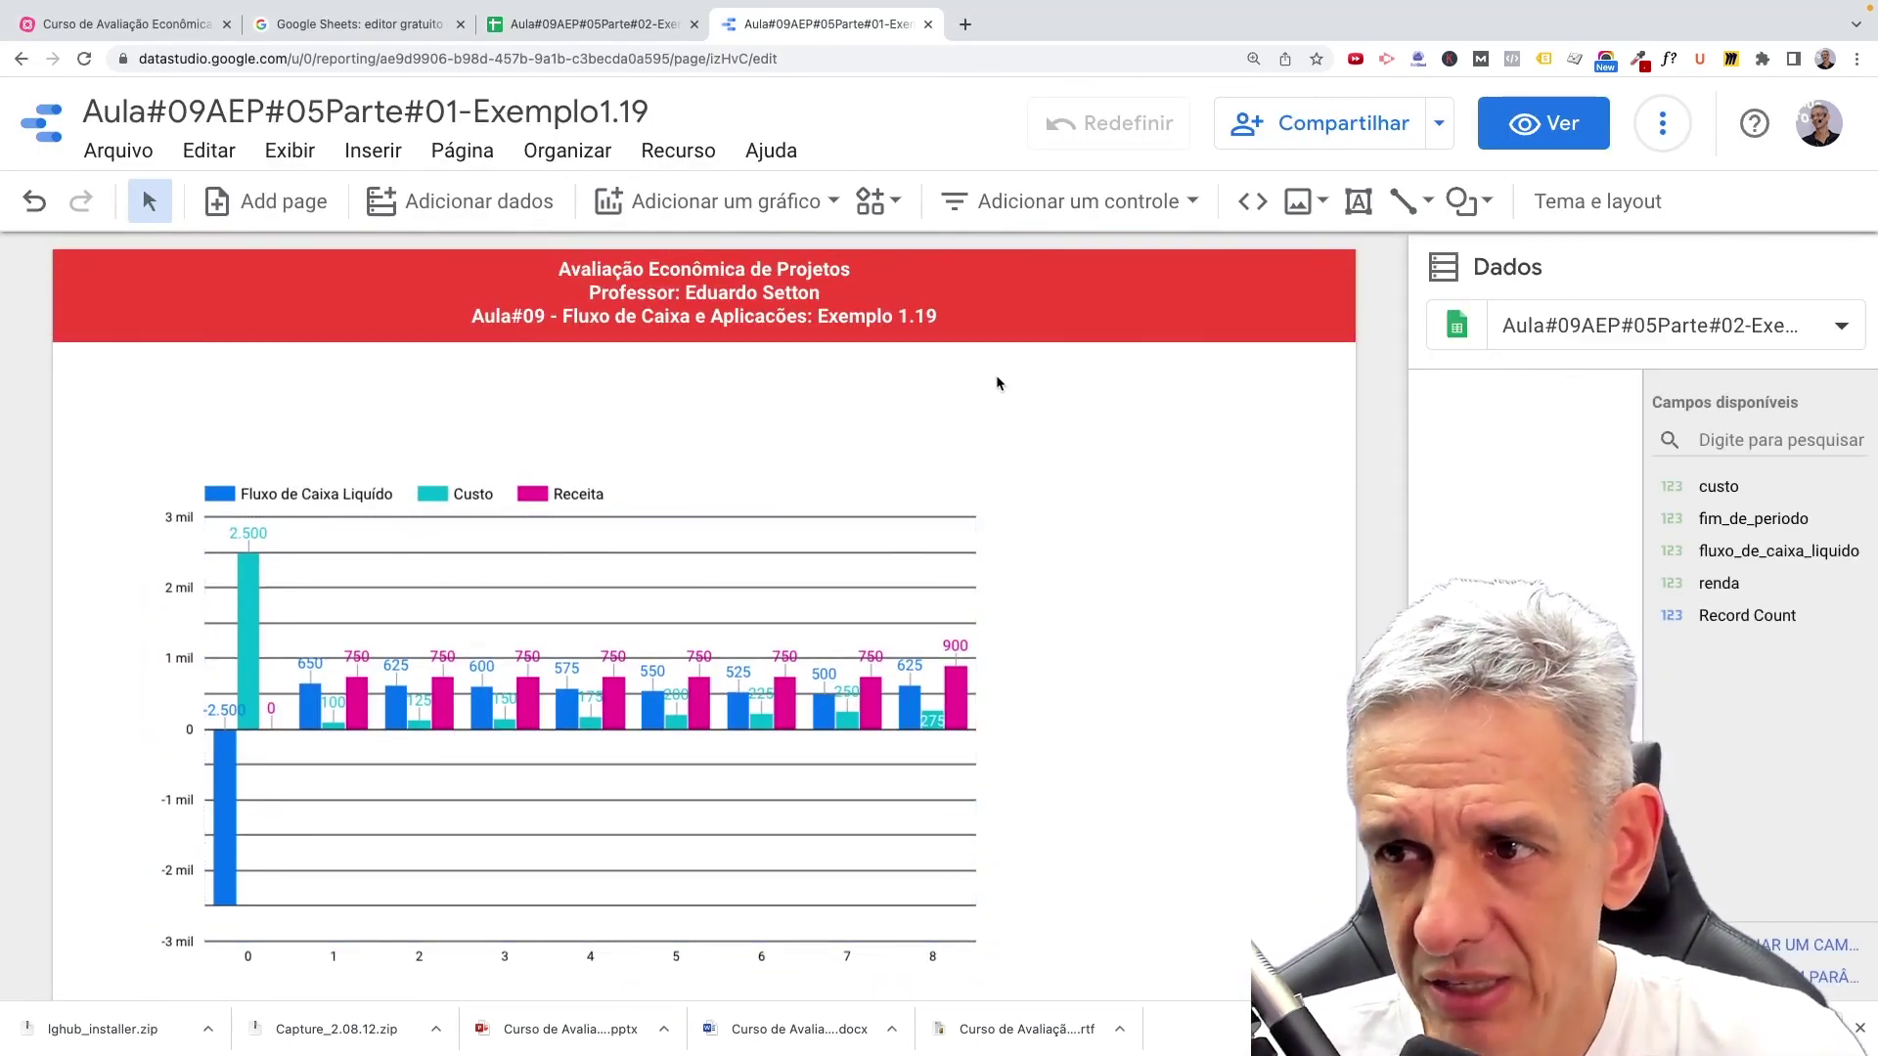
{"action": "left_click", "coordinate": [283, 311]}
{"action": "left_click", "coordinate": [782, 475]}
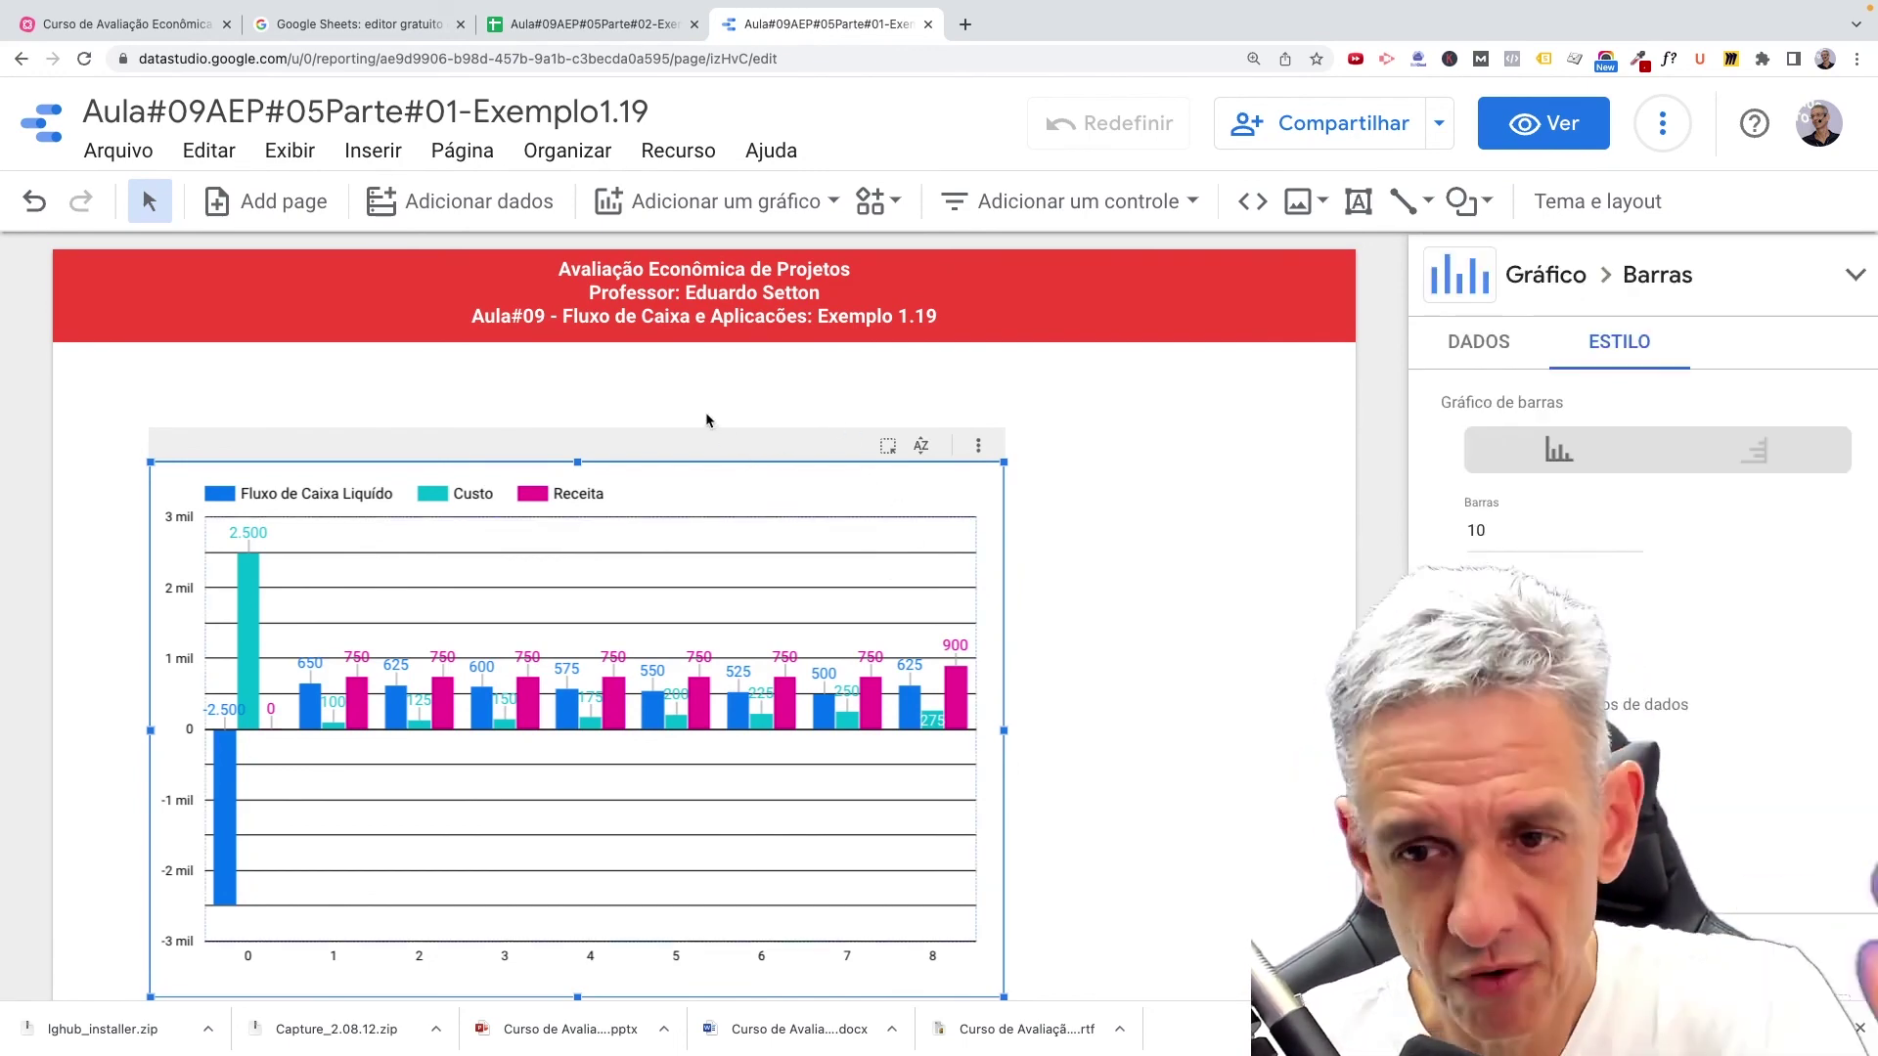
{"action": "left_click", "coordinate": [659, 359]}
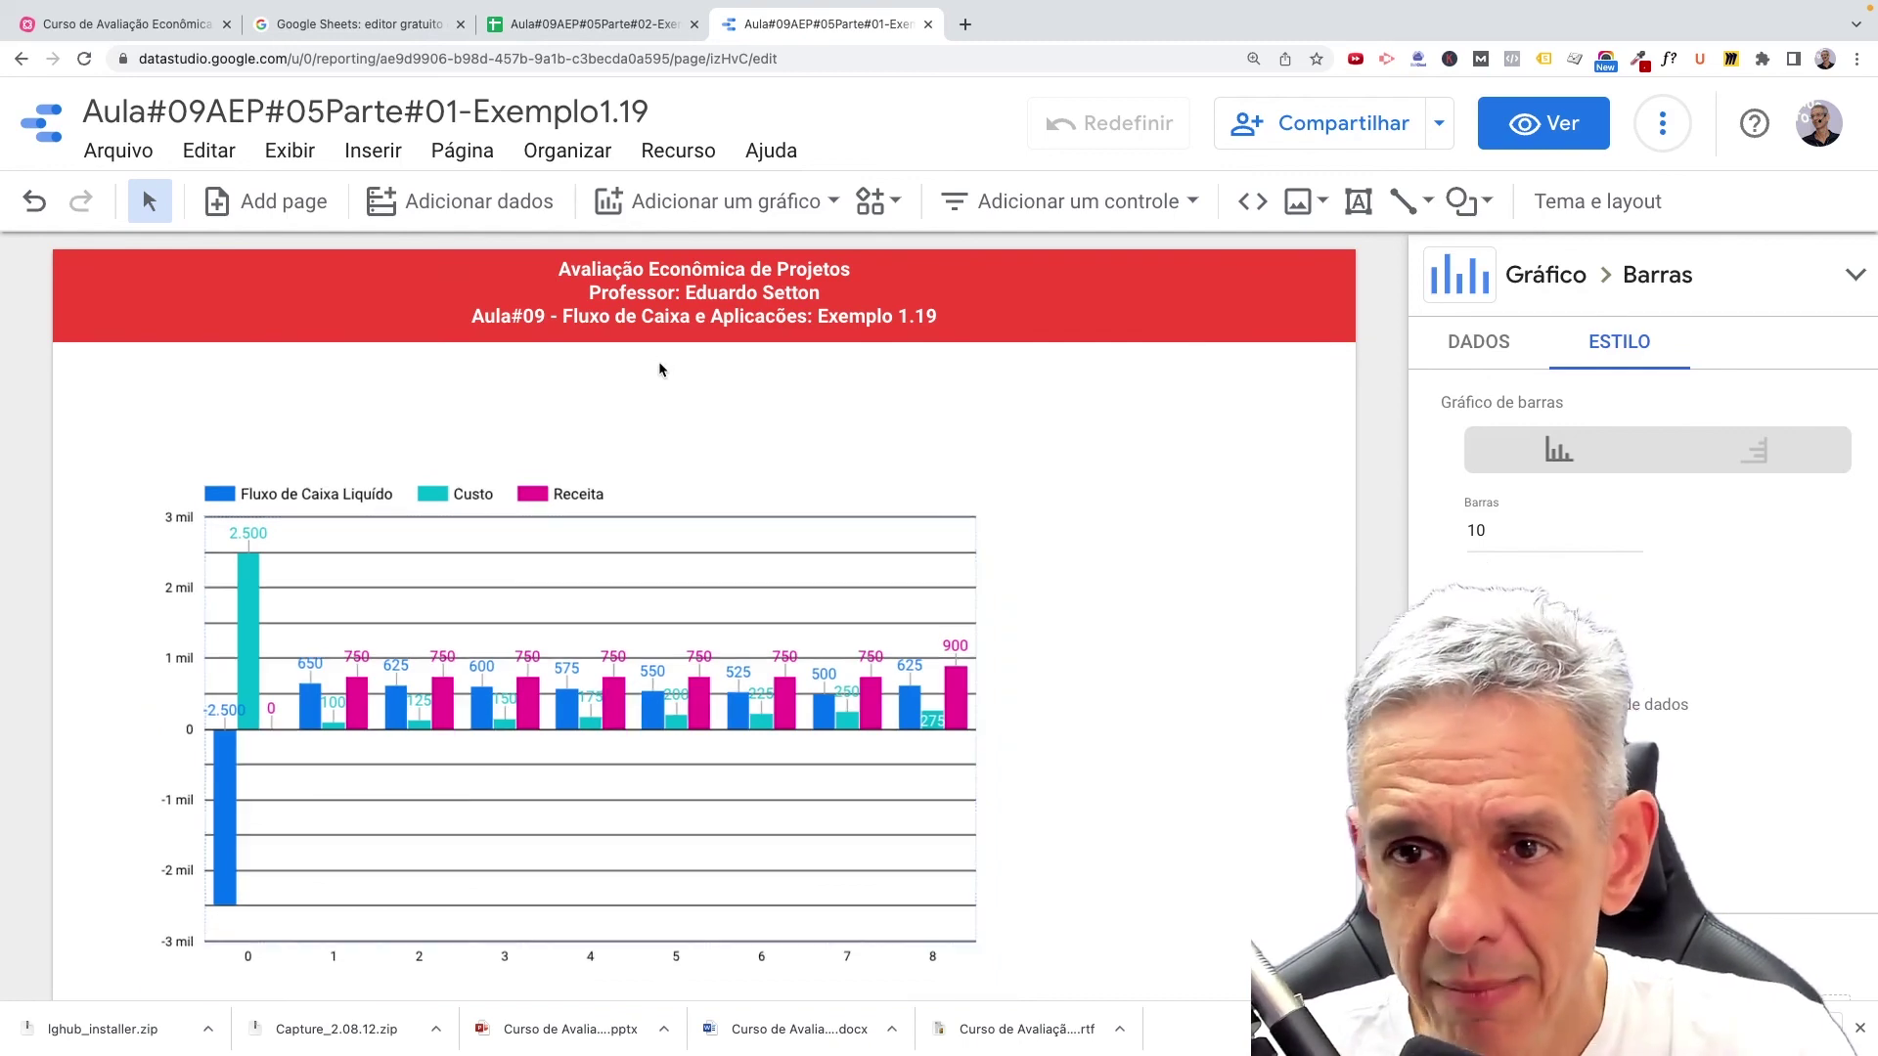
Set the current page's background to the light grey custom colour in the page settings.
{"action": "left_click", "coordinate": [461, 152]}
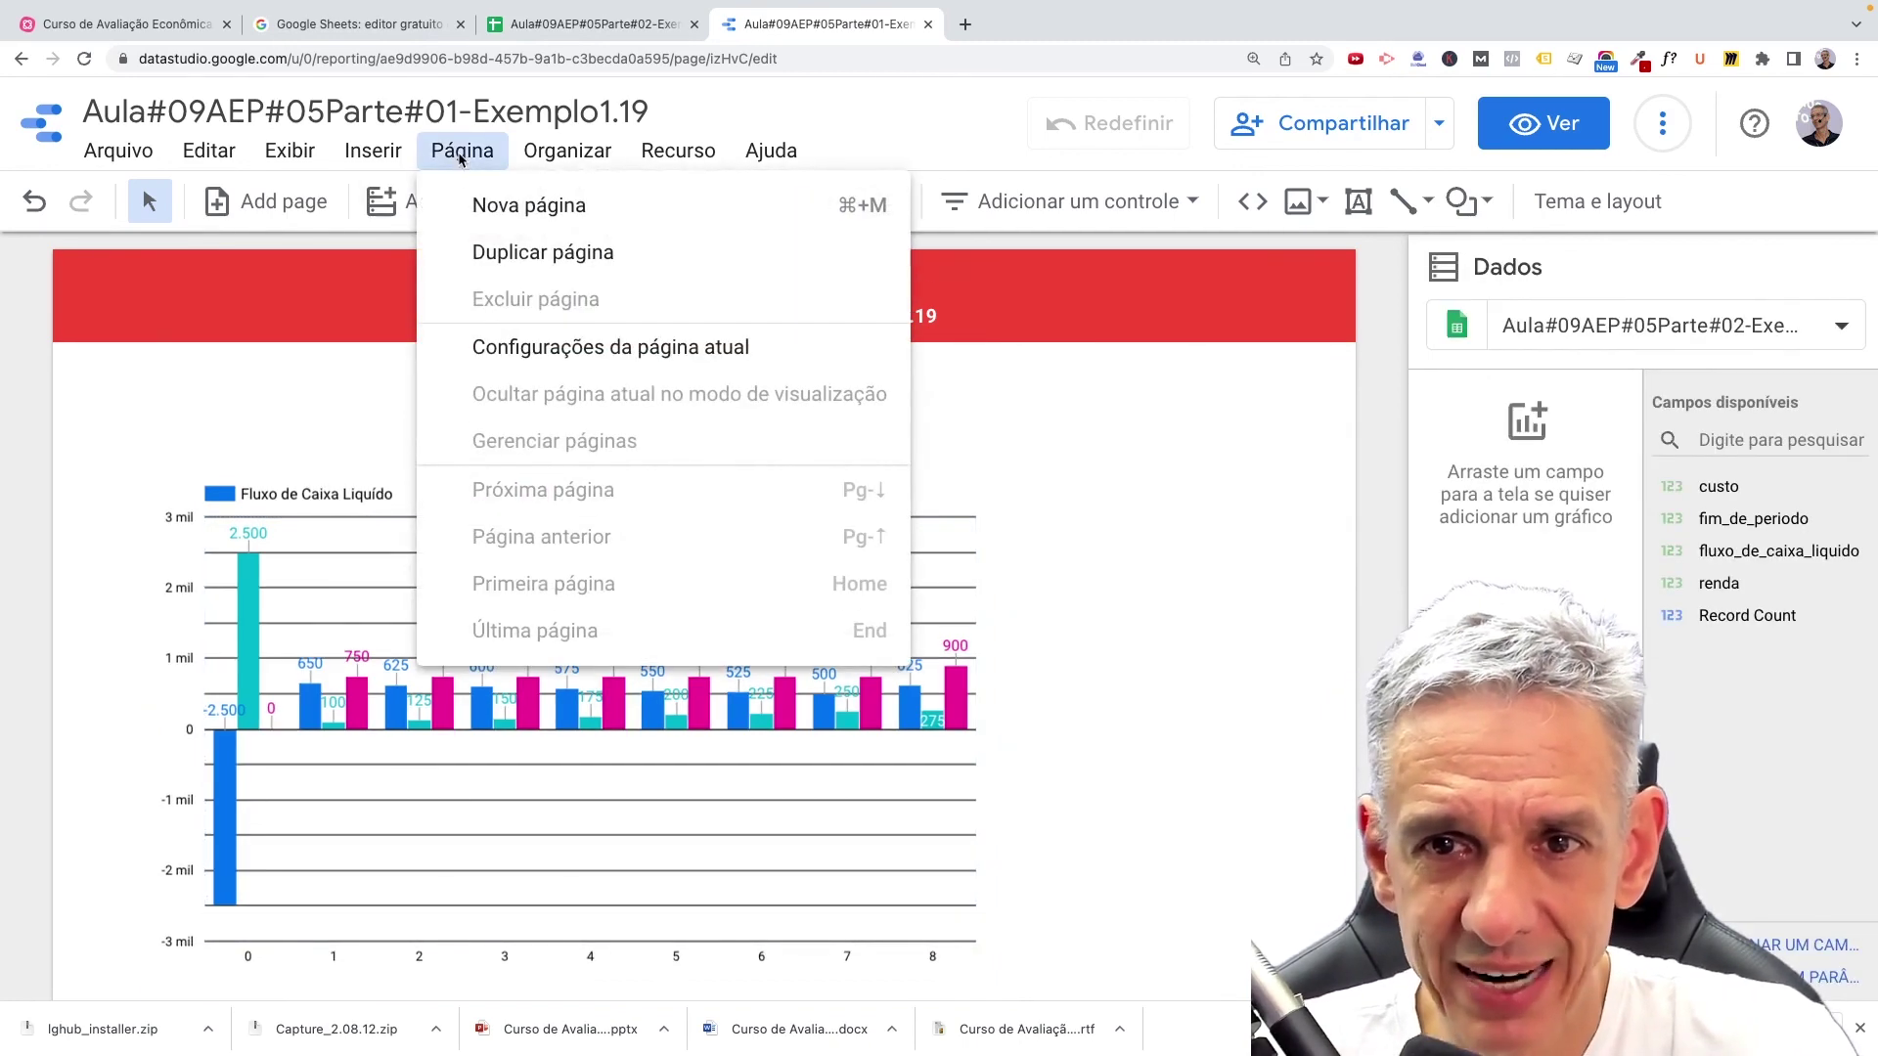
{"action": "left_click", "coordinate": [547, 347]}
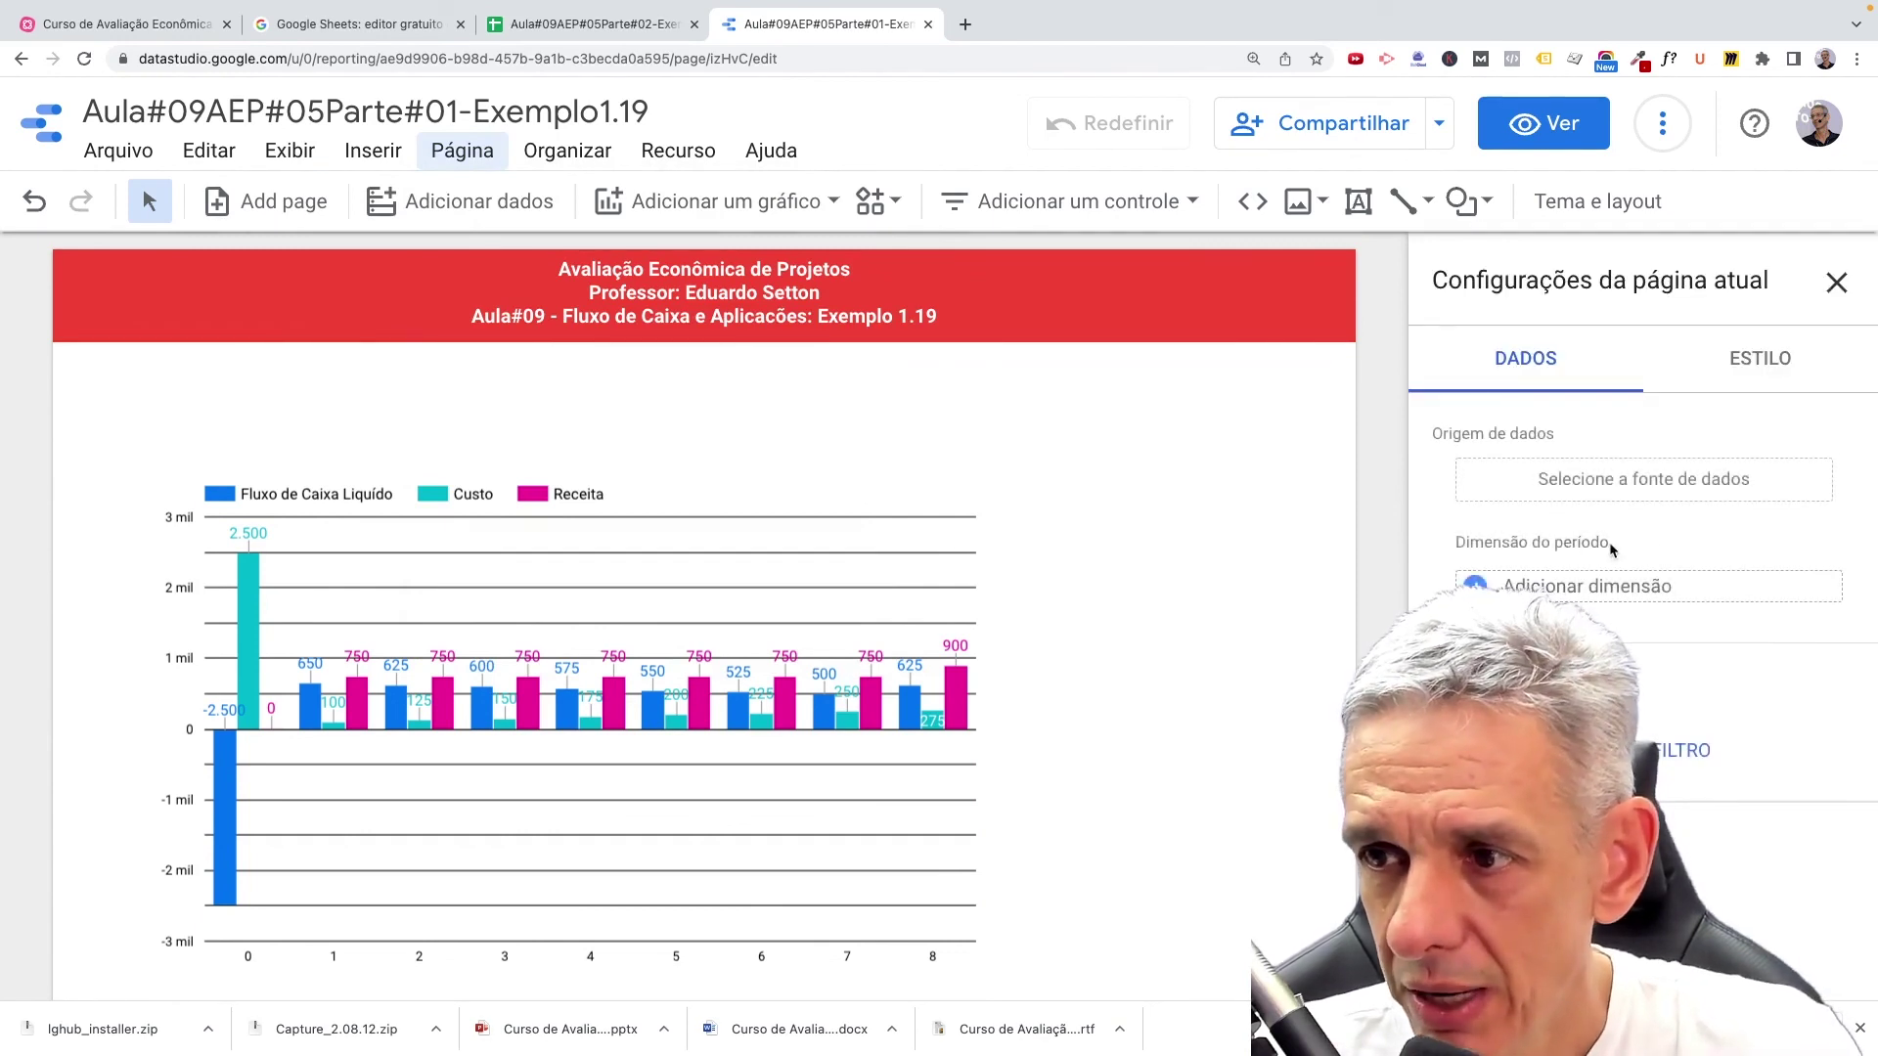
{"action": "left_click", "coordinate": [1757, 360]}
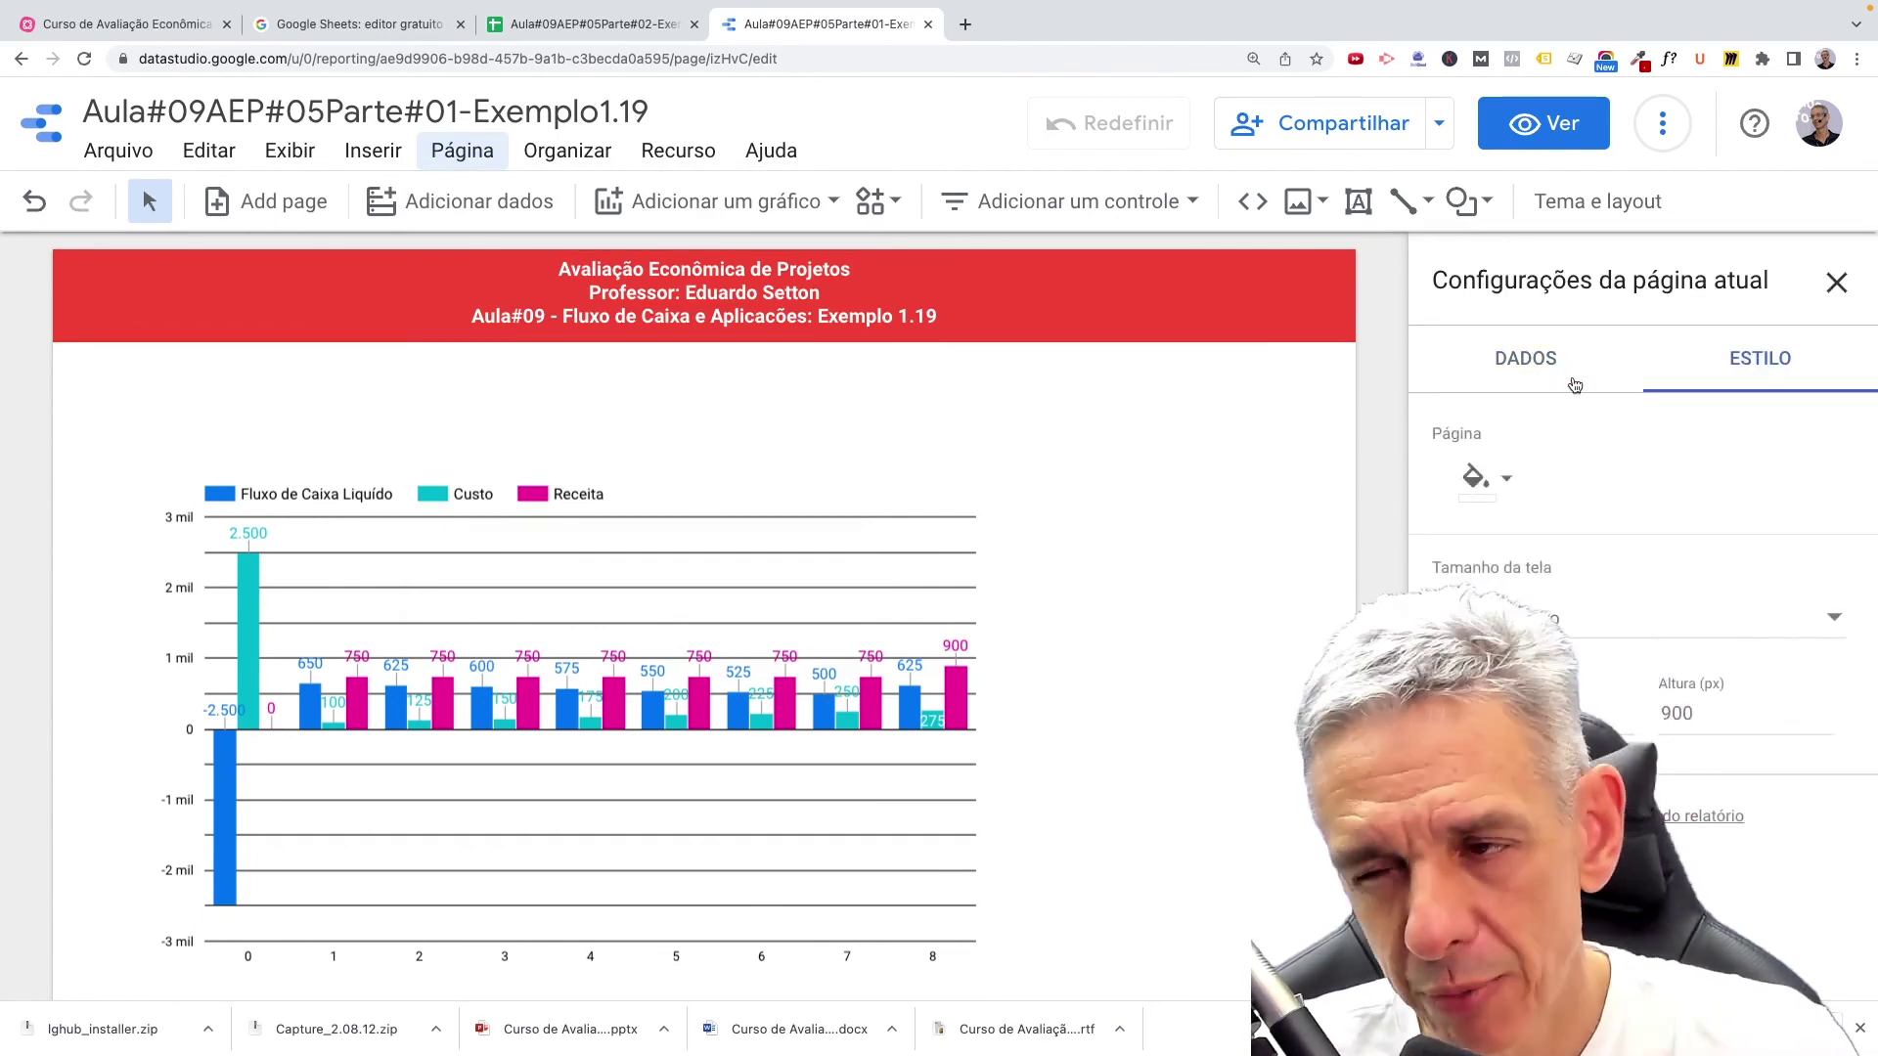
{"action": "left_click", "coordinate": [1507, 480]}
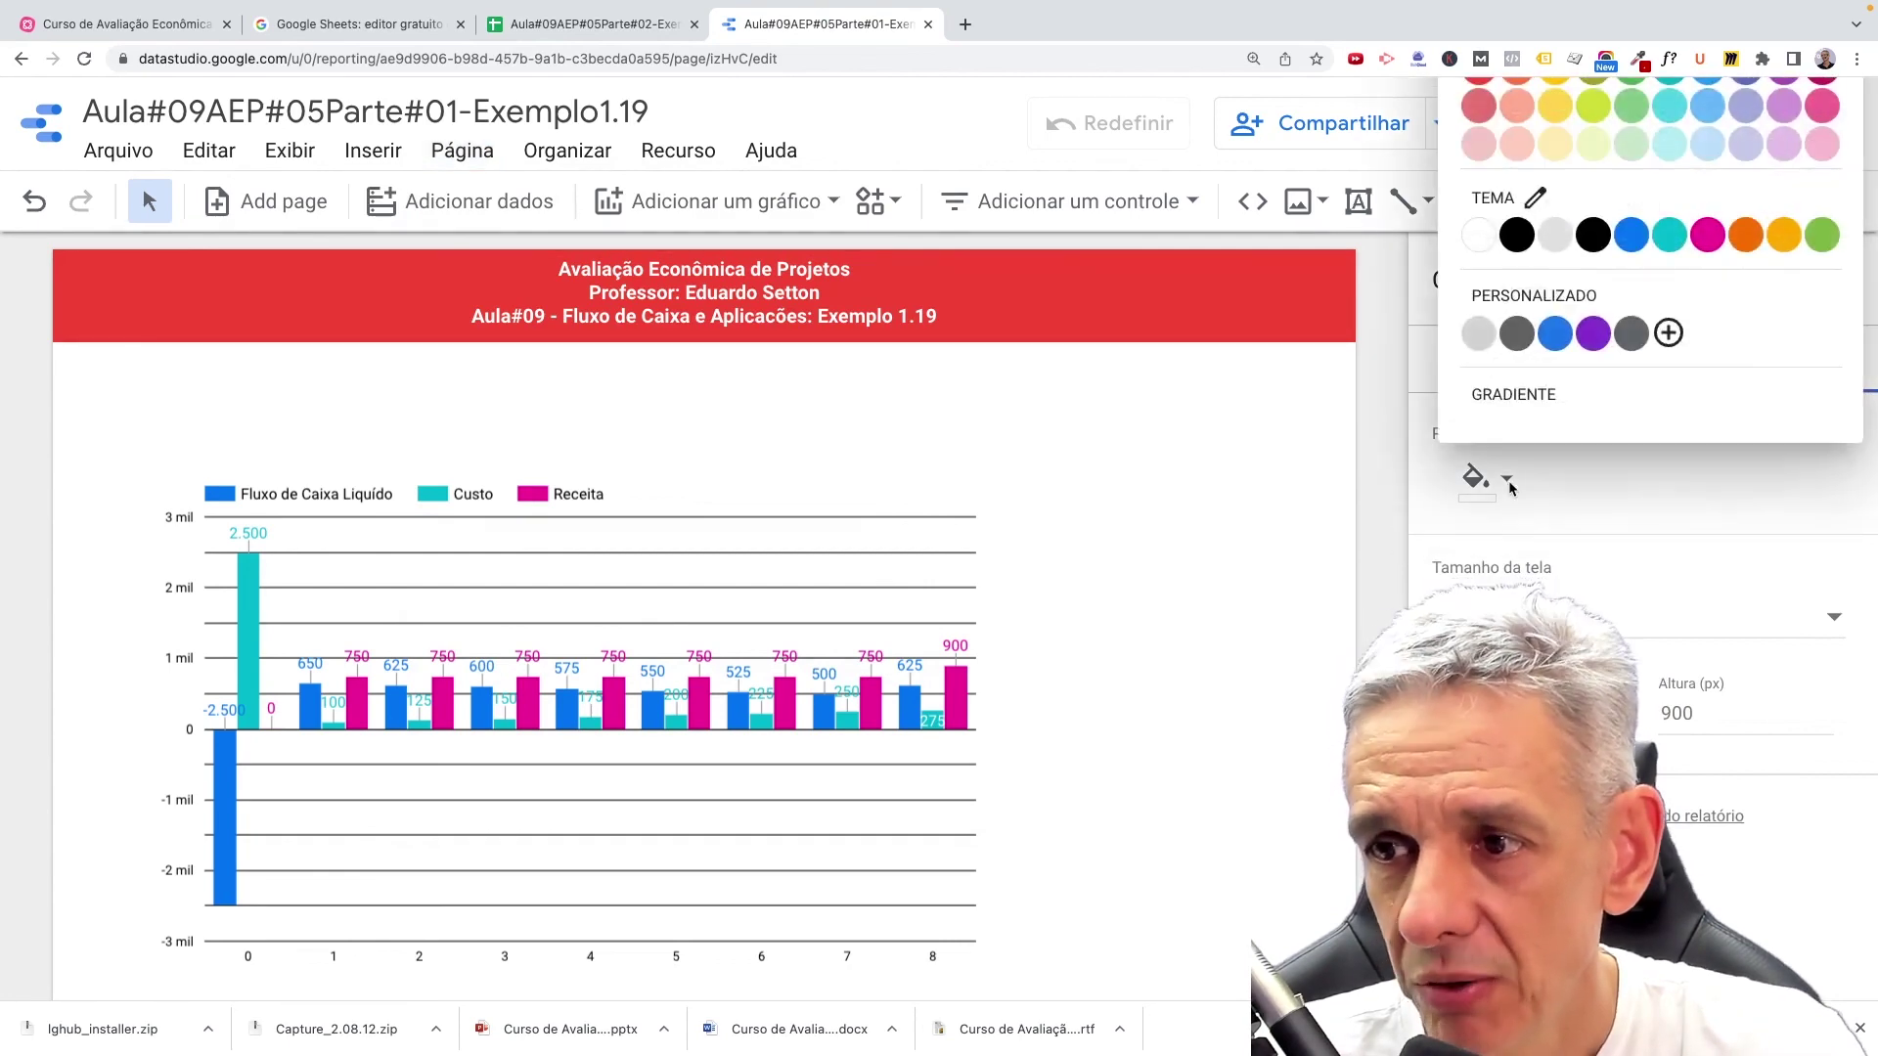
{"action": "left_click", "coordinate": [1477, 335]}
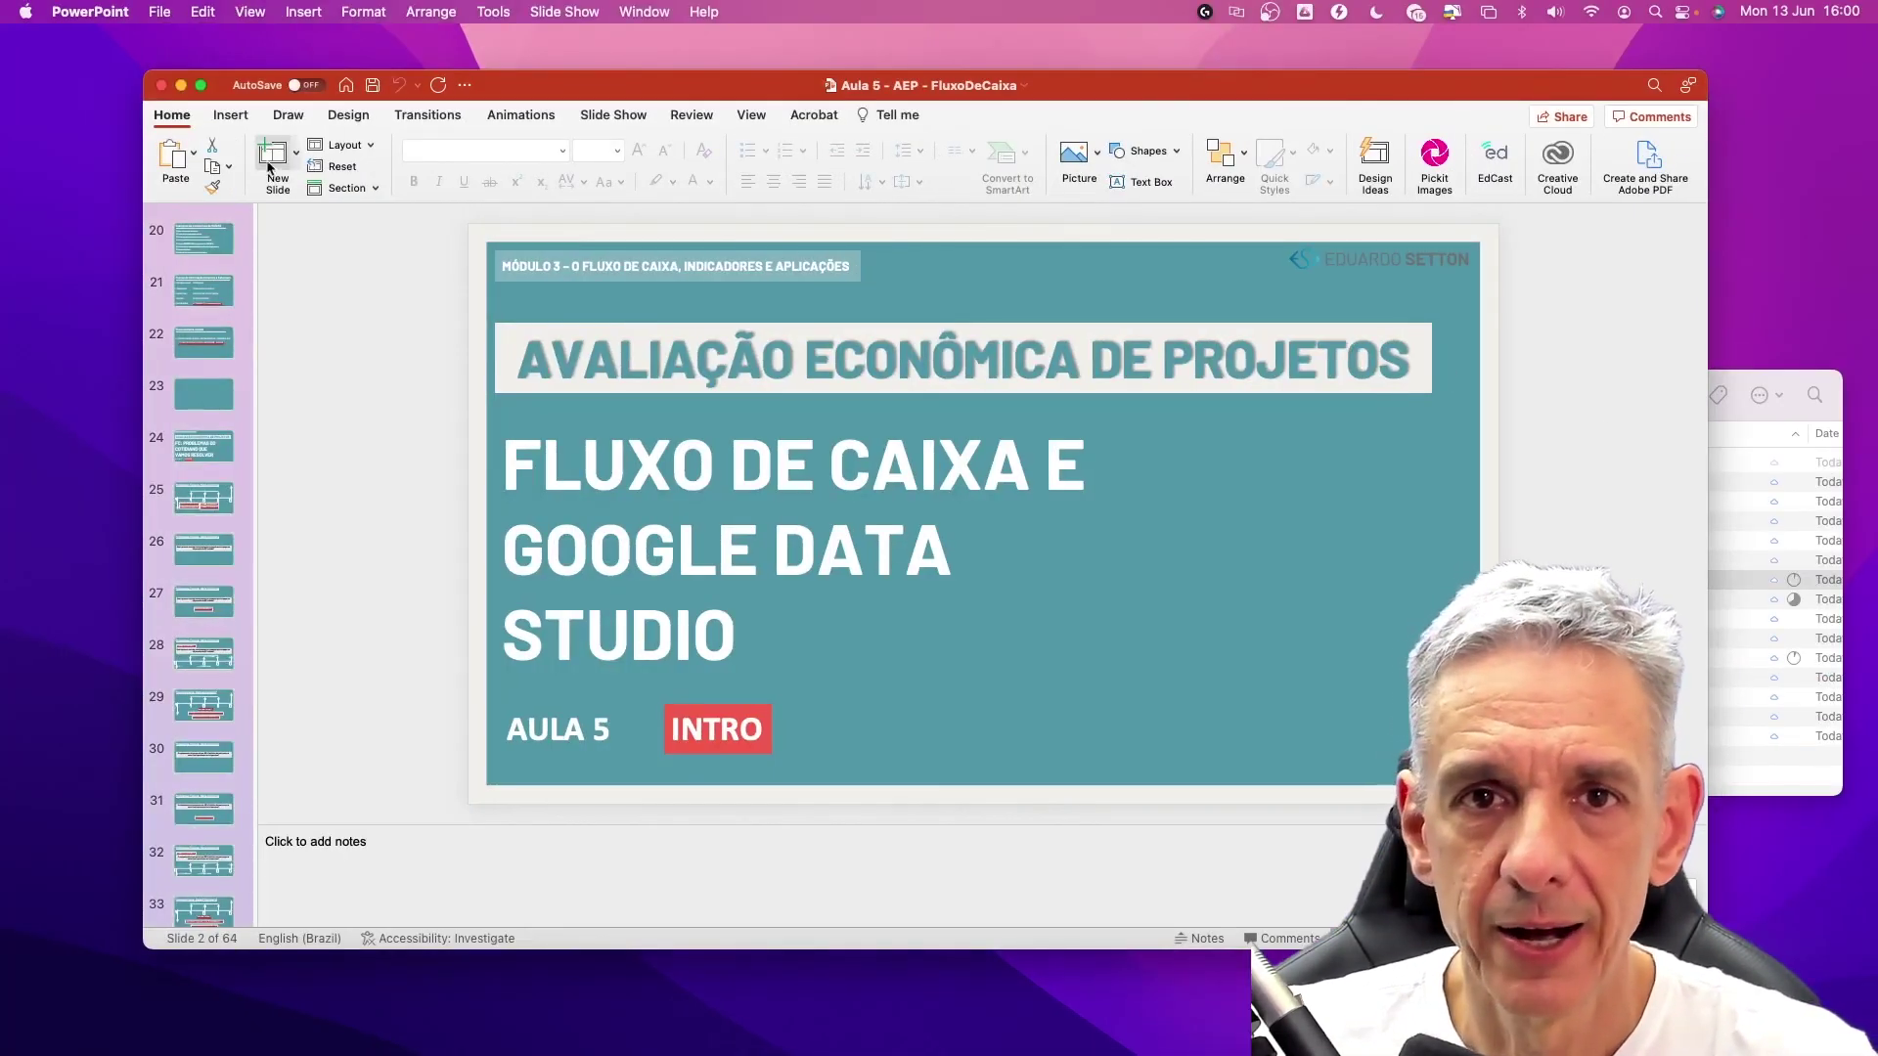
Show PowerPoint full screen and open the recent presentation "Aula 9 - AEP - FluxoDeCaixaMaisExemplos".
{"action": "key", "text": "ctrl+super+f"}
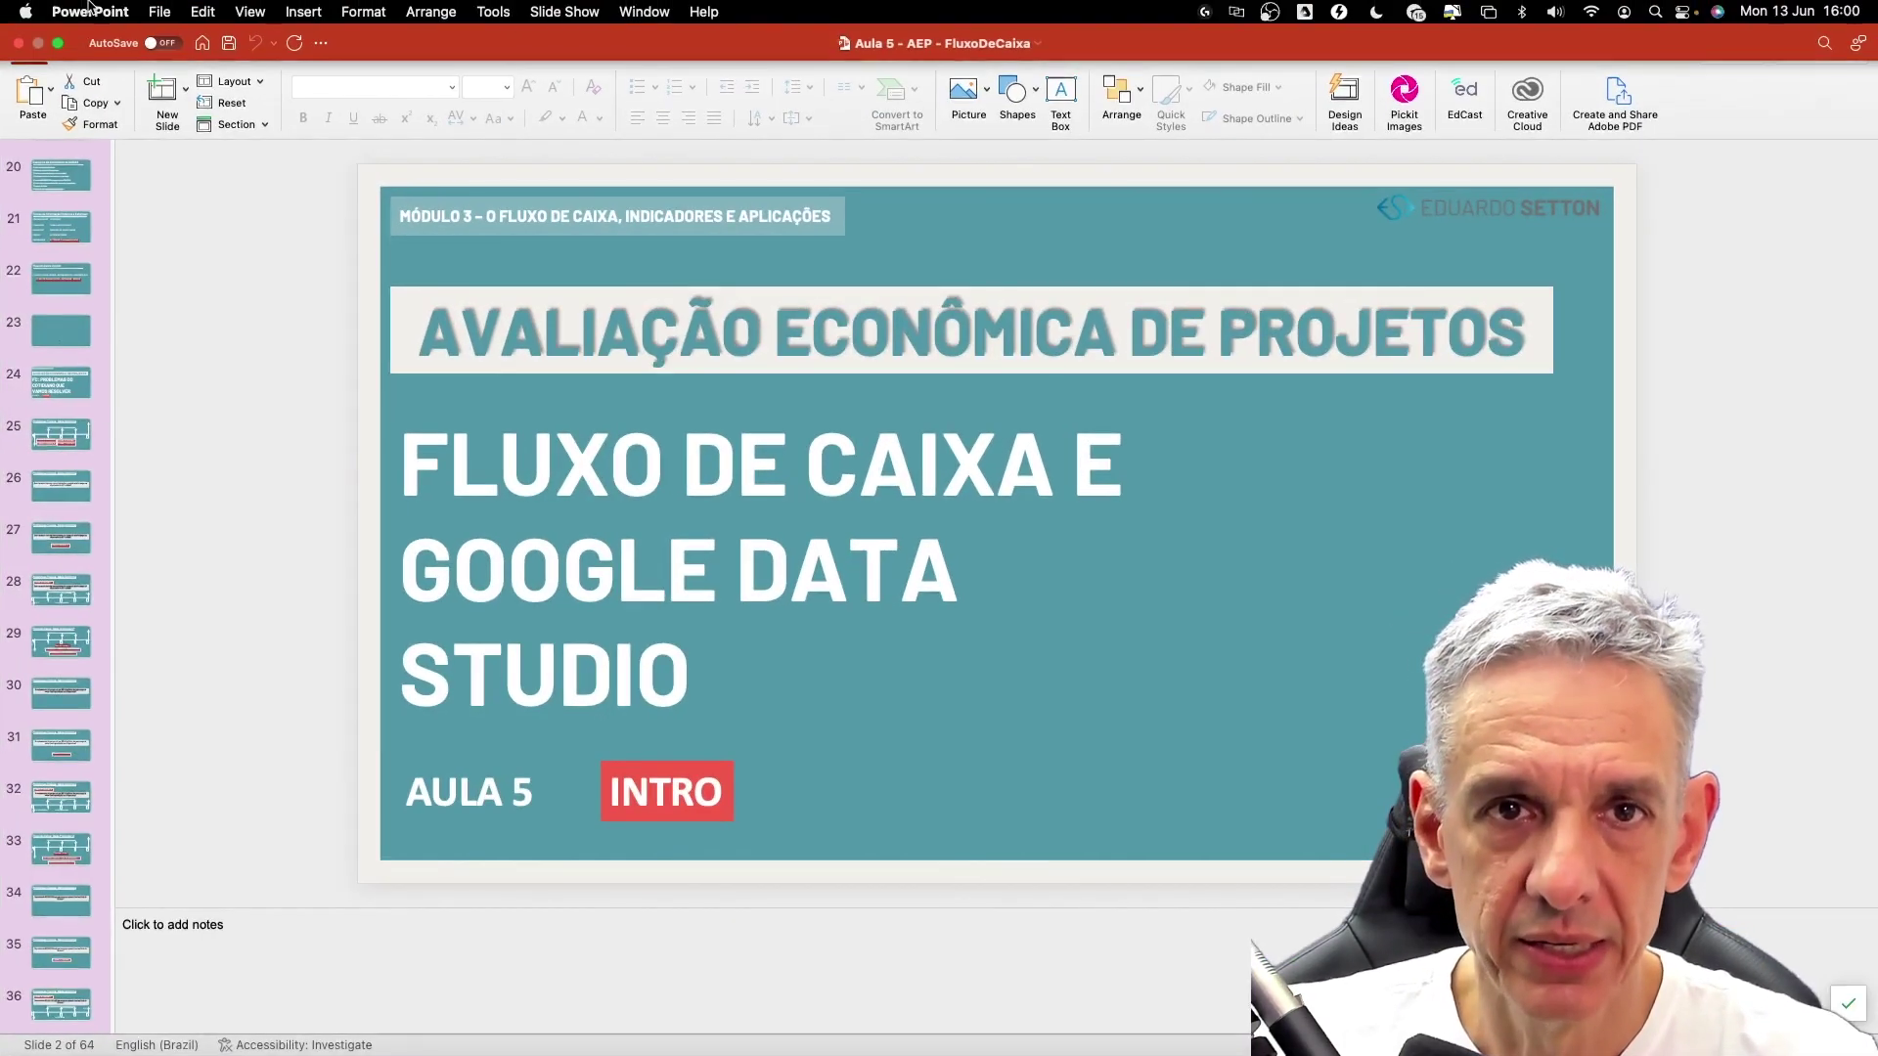
{"action": "left_click", "coordinate": [159, 12]}
{"action": "mouse_move", "coordinate": [254, 108]}
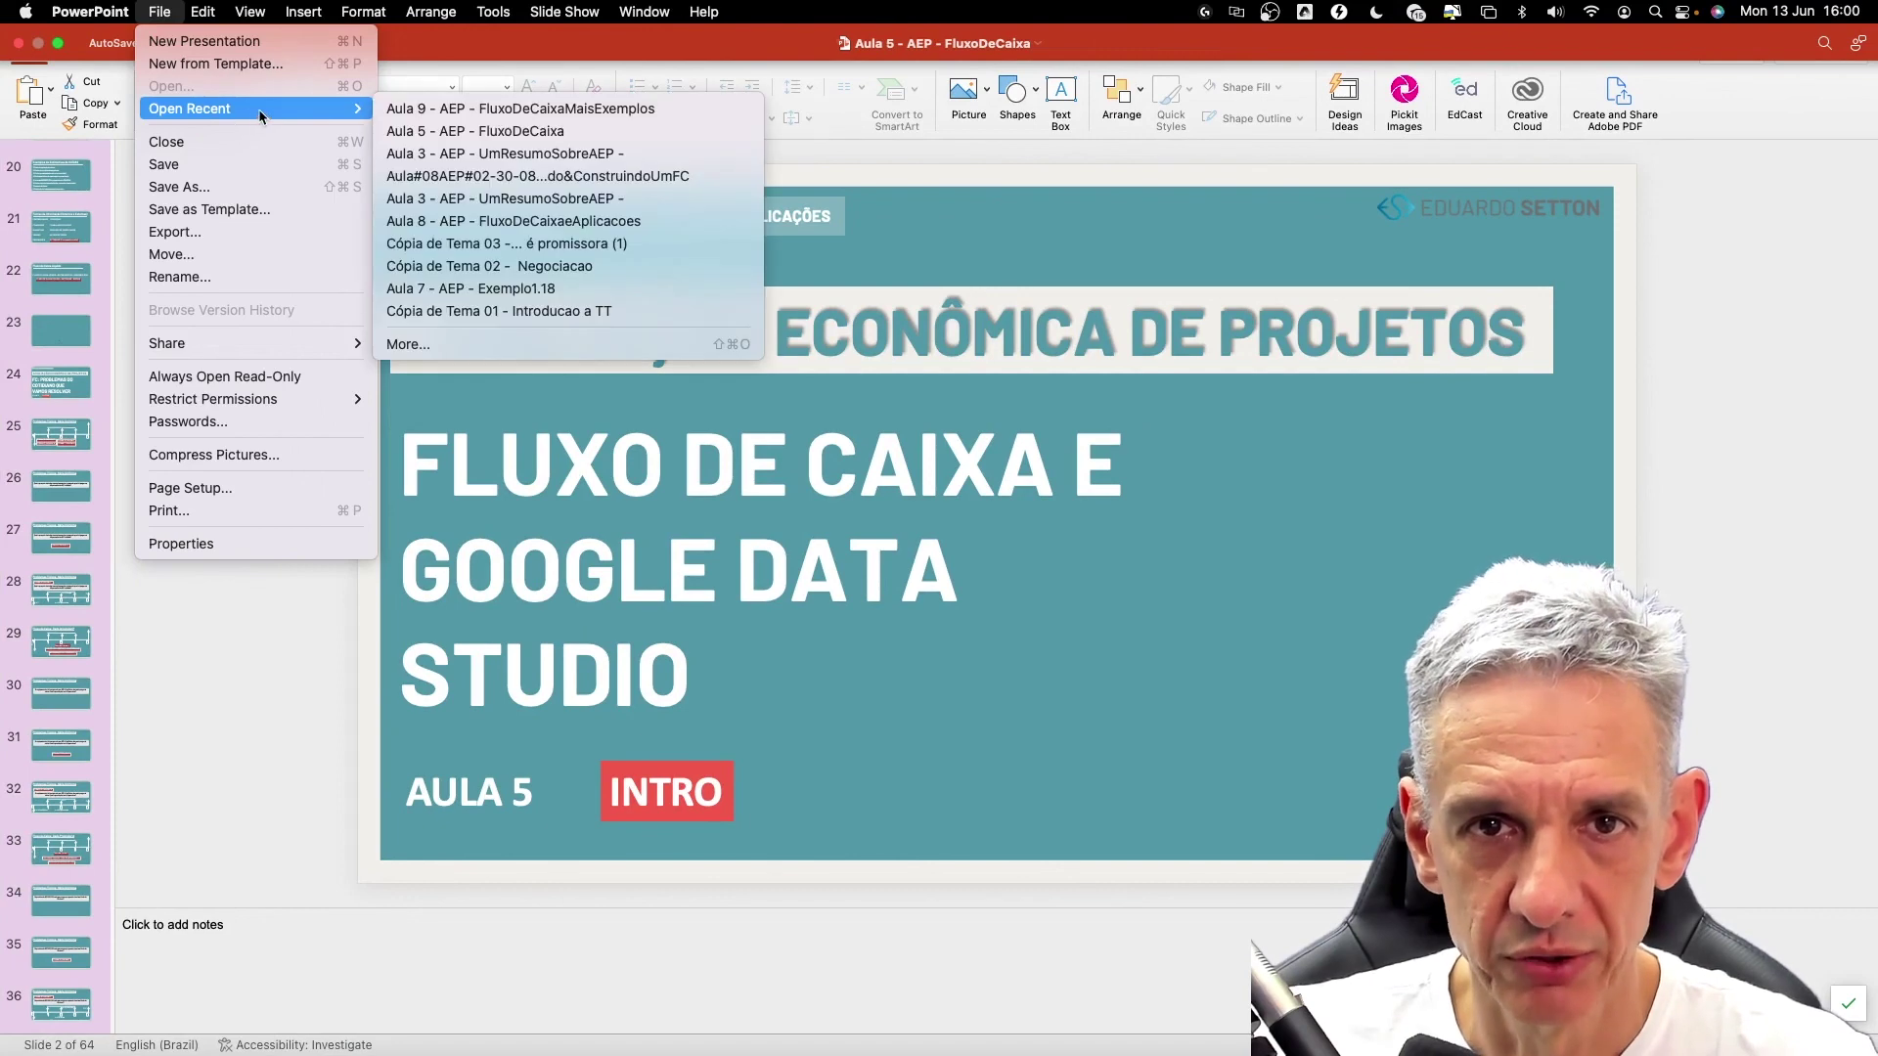
{"action": "left_click", "coordinate": [448, 110]}
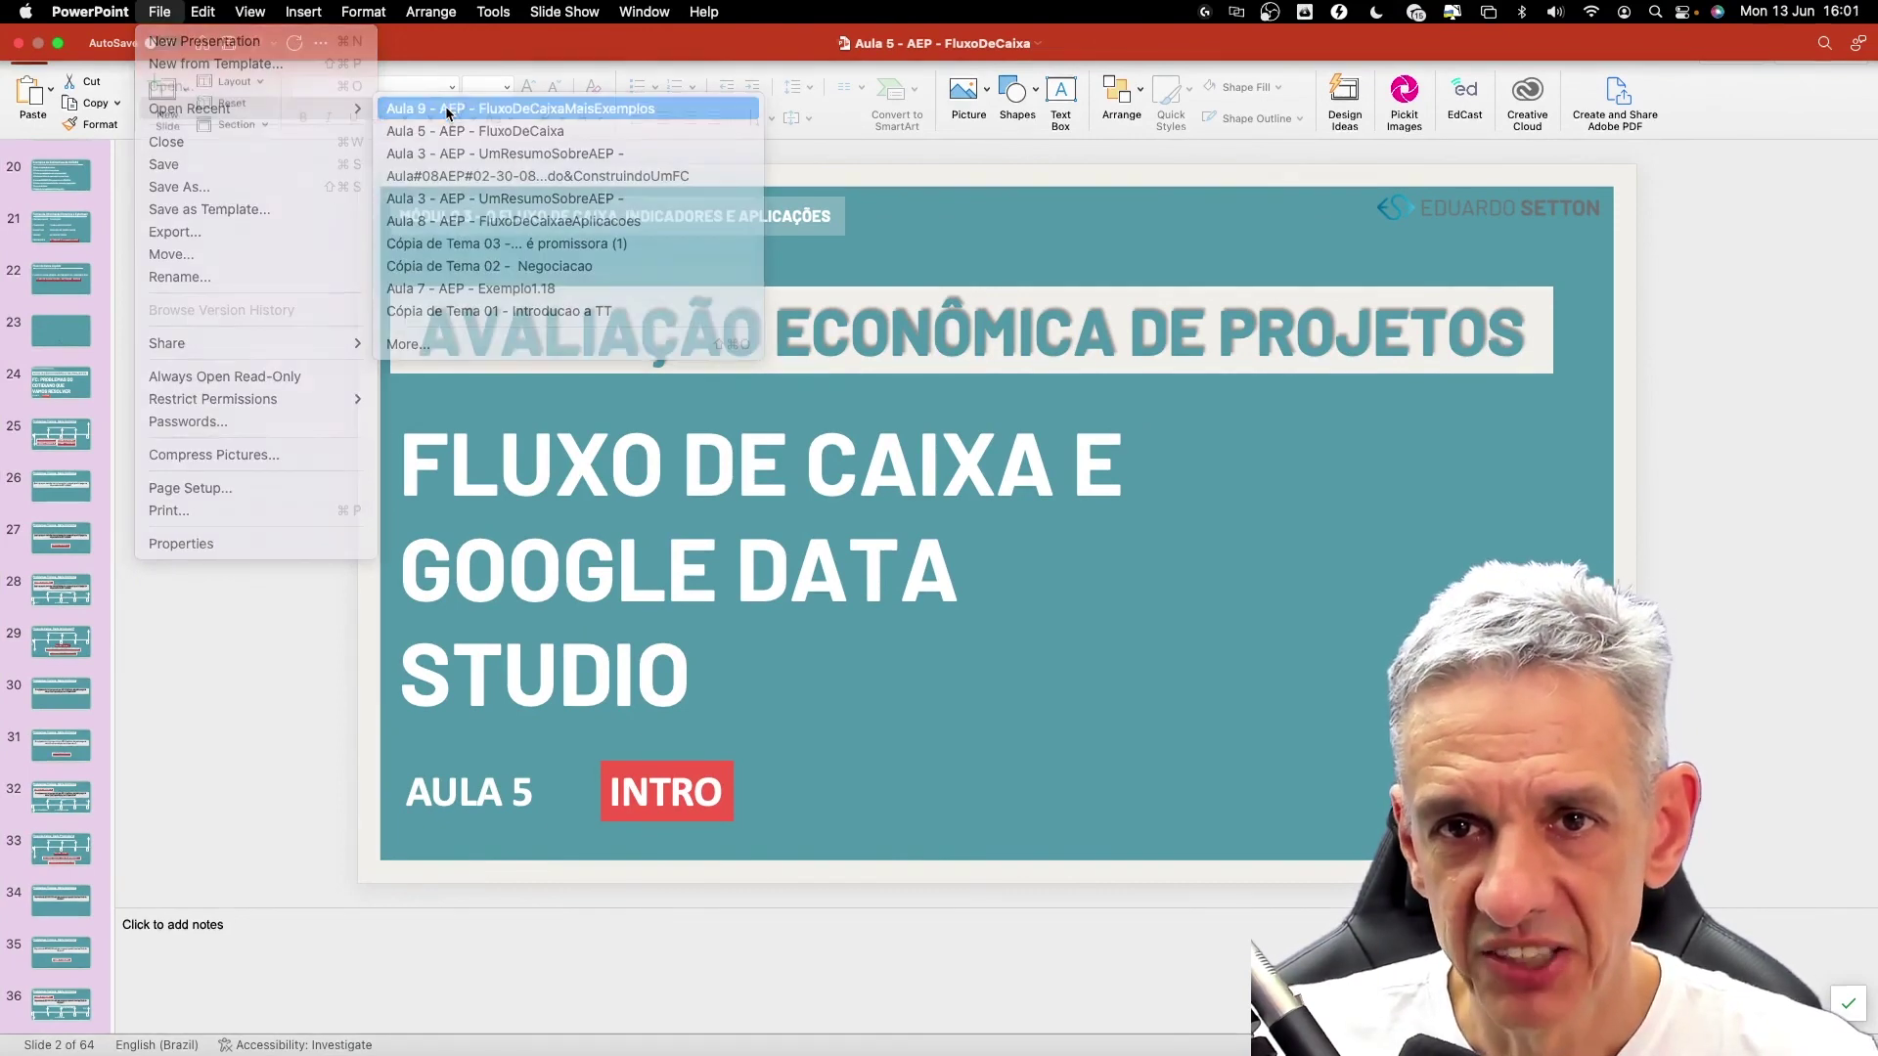